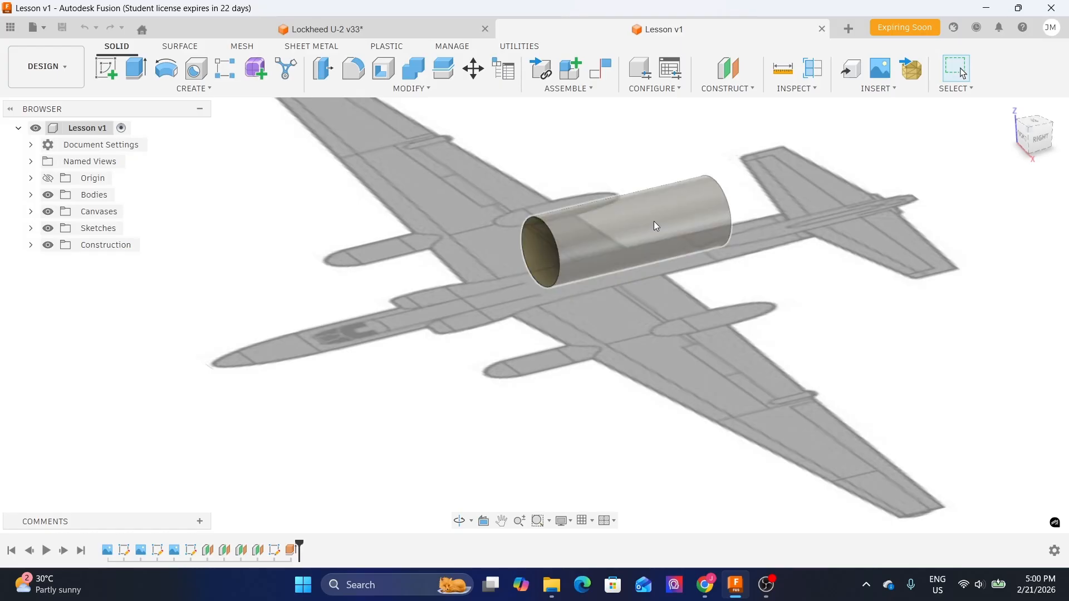
- Switch to the Lockheed U-2 reference design and orbit around its fuselage to examine the shape
click(392, 35)
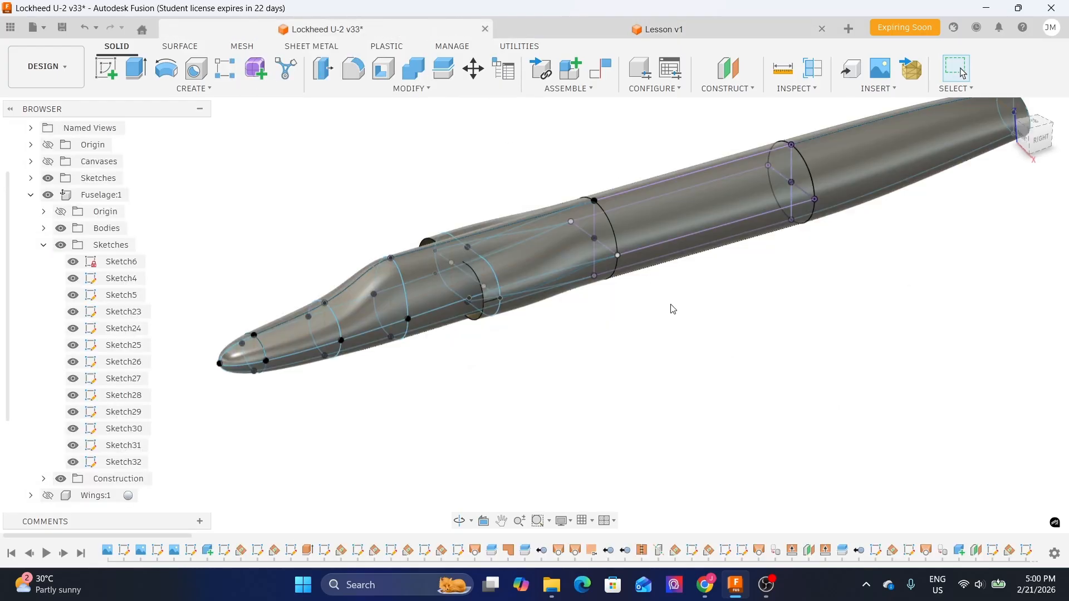
mouse_move(687, 305)
shift+middle_down()
mouse_move(683, 334)
mouse_move(680, 325)
shift+middle_up()
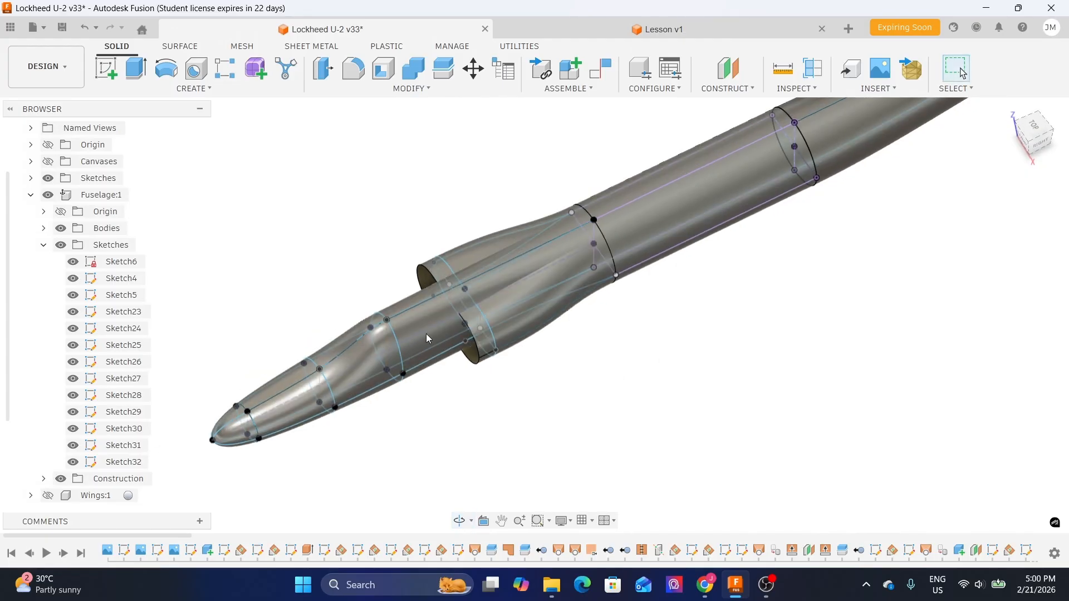
shift+middle_drag(516, 332, 723, 318)
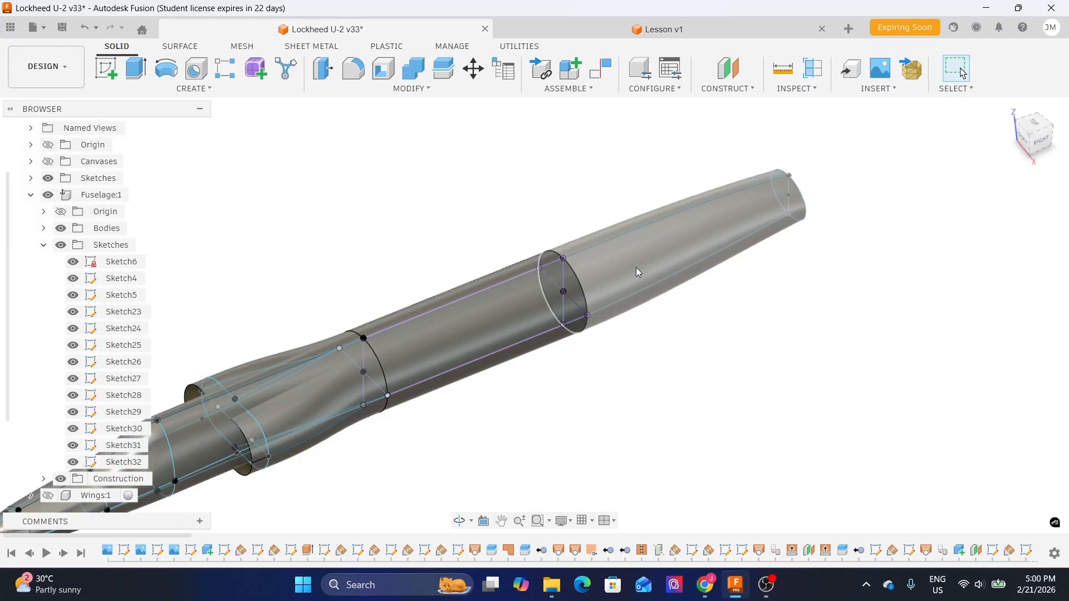
middle_drag(636, 268, 596, 307)
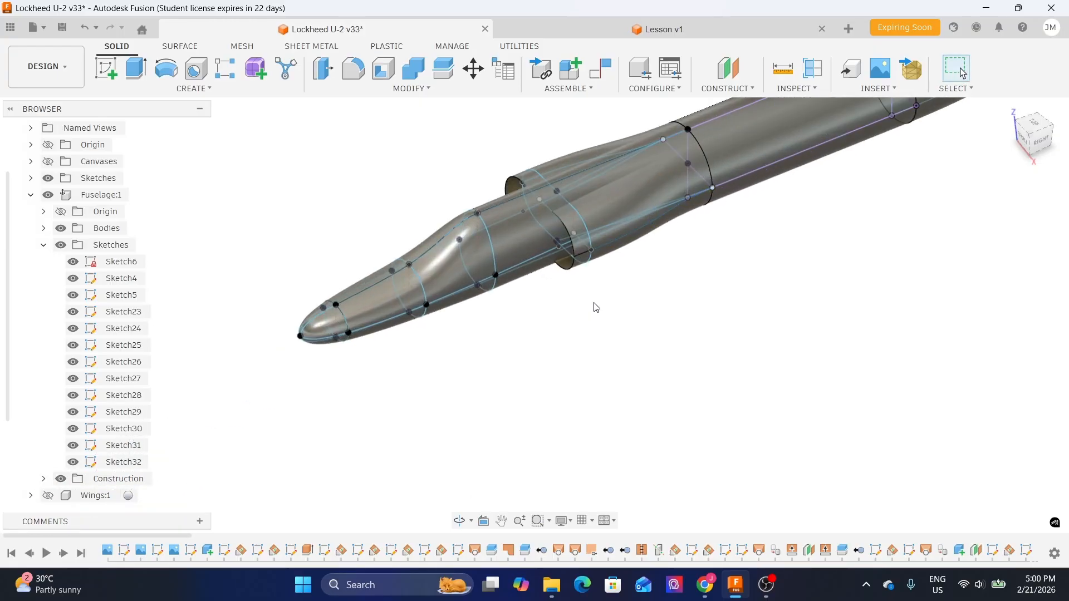
shift+middle_drag(516, 353, 508, 341)
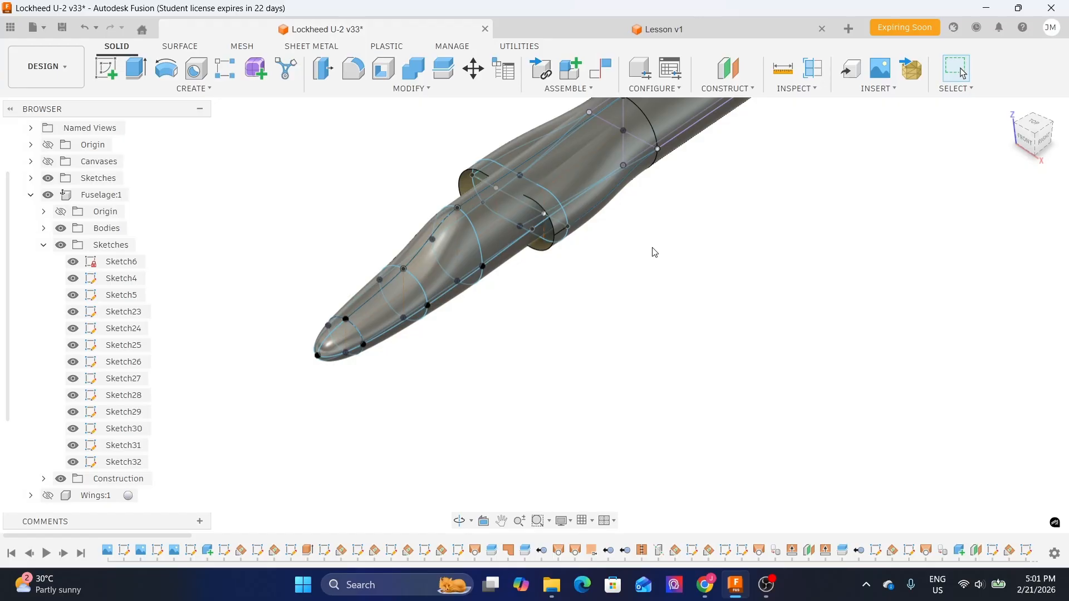
- Show the canvases and examine the reference fuselage from the right, top and home views
click(1047, 144)
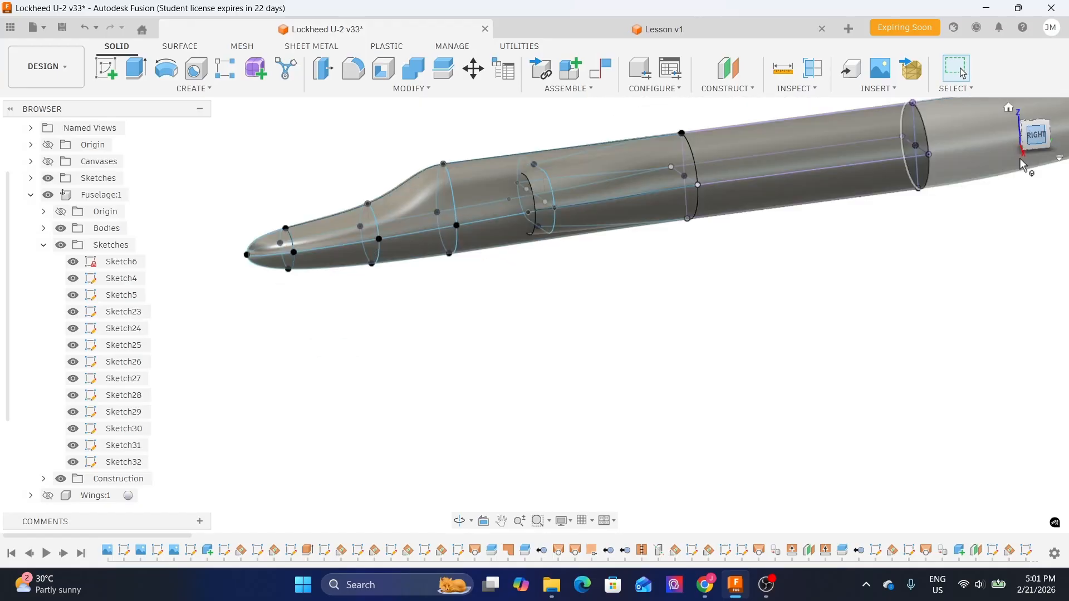
click(49, 162)
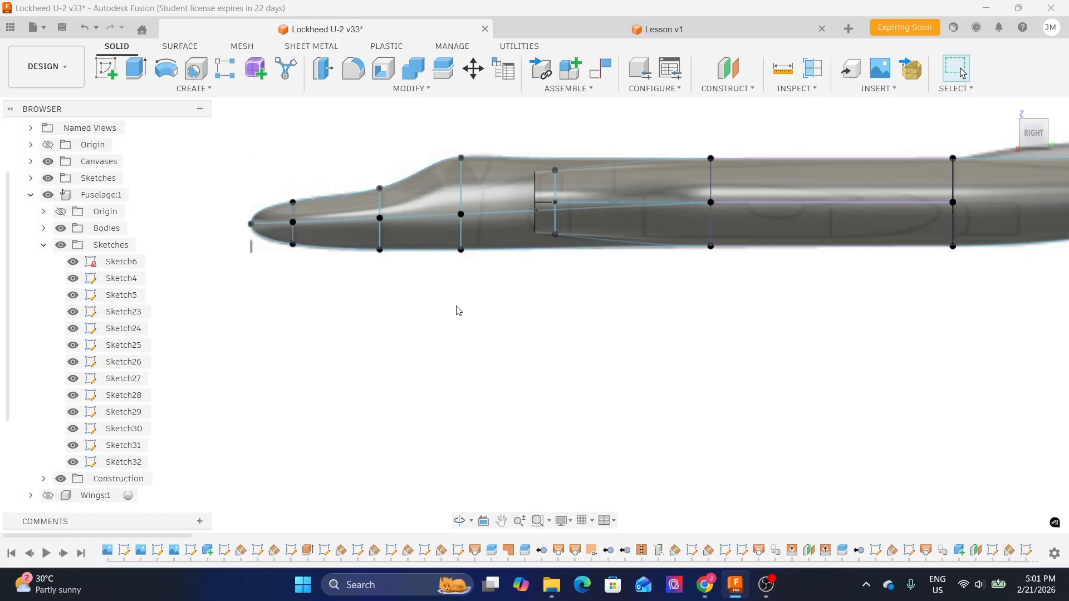
click(1034, 108)
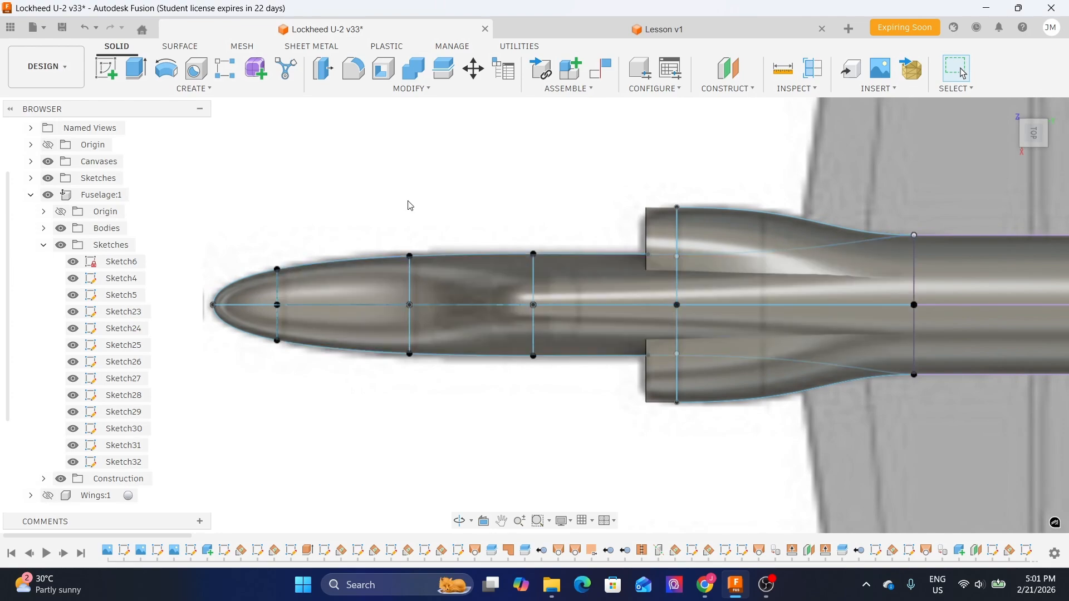
scroll(592, 299, down, 3)
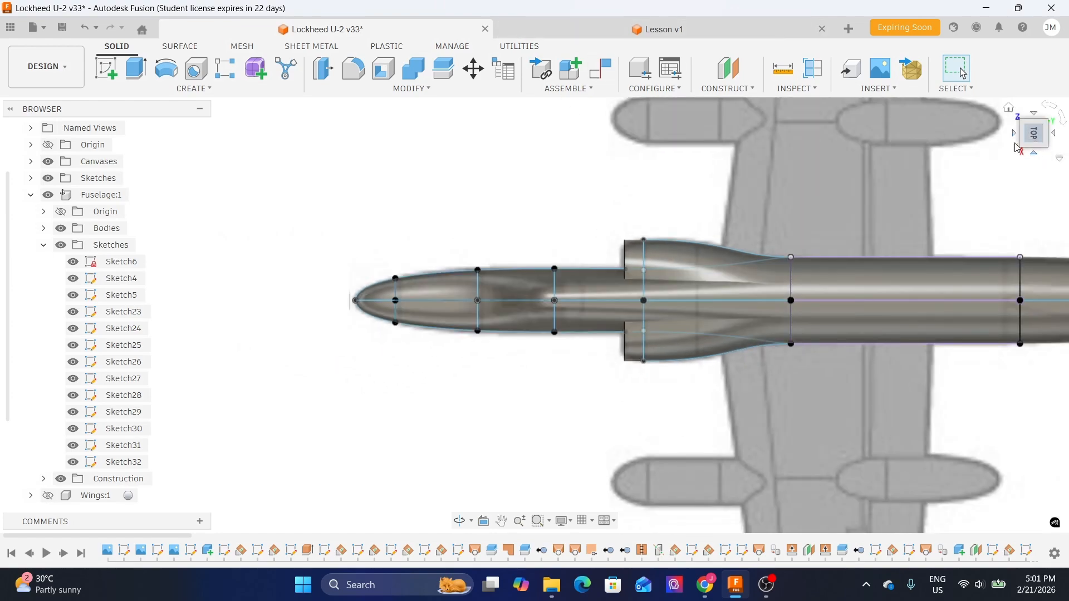
click(1034, 154)
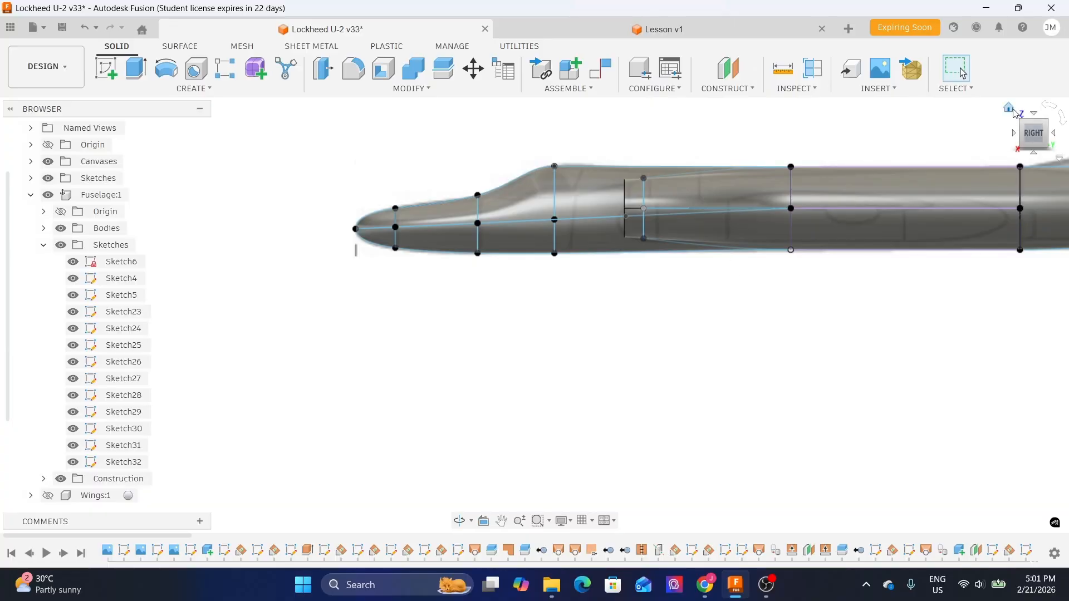
click(1016, 114)
scroll(544, 328, up, 4)
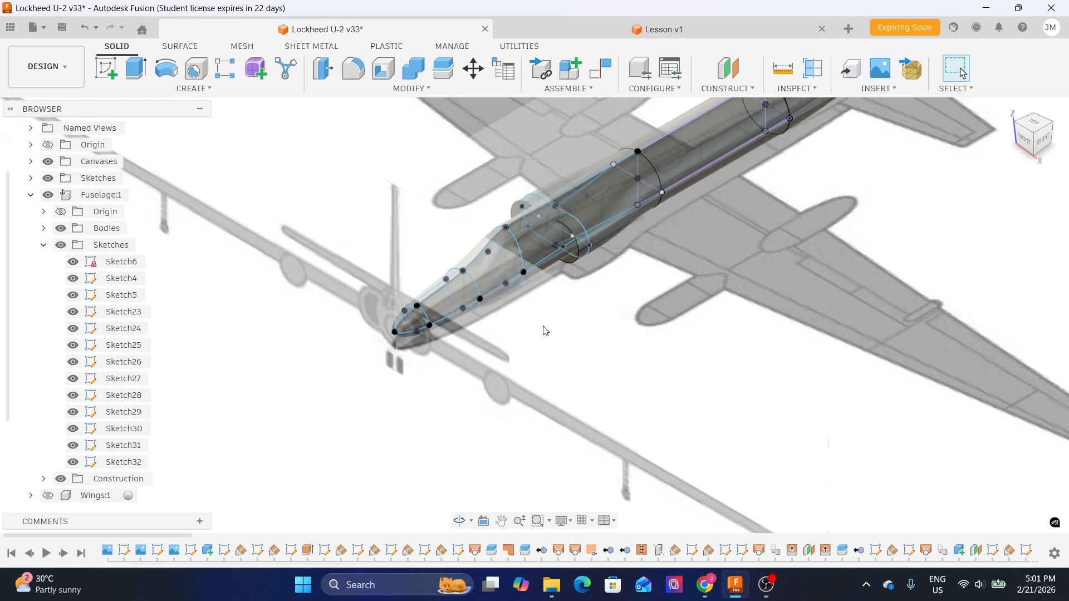
scroll(513, 225, up, 2)
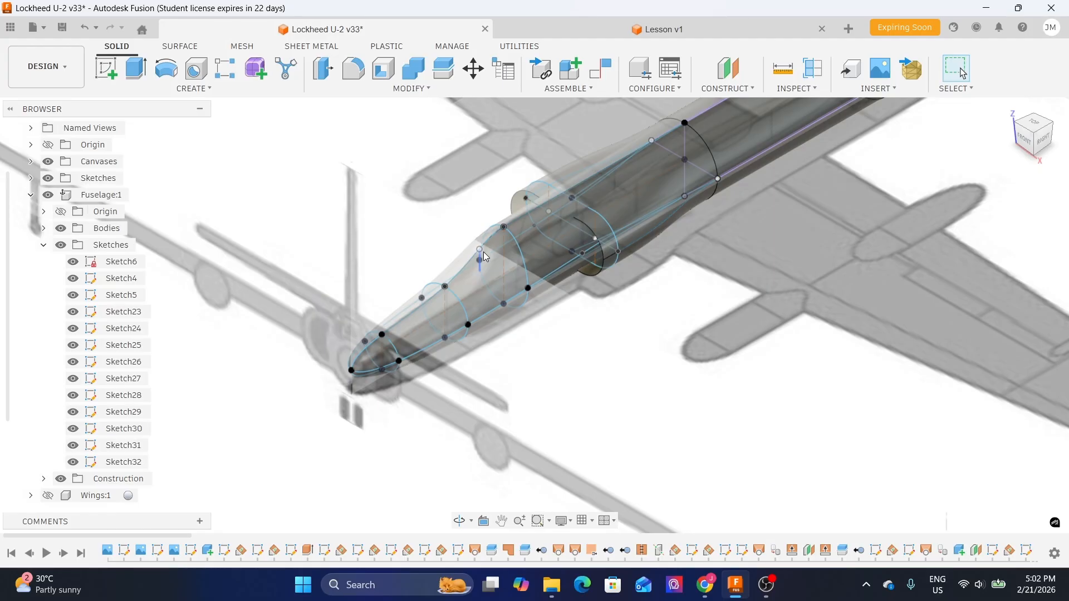
- Compare the Lesson v1 cylinder against the reference fuselage by switching between the two designs
click(599, 30)
shift+middle_drag(598, 300, 573, 294)
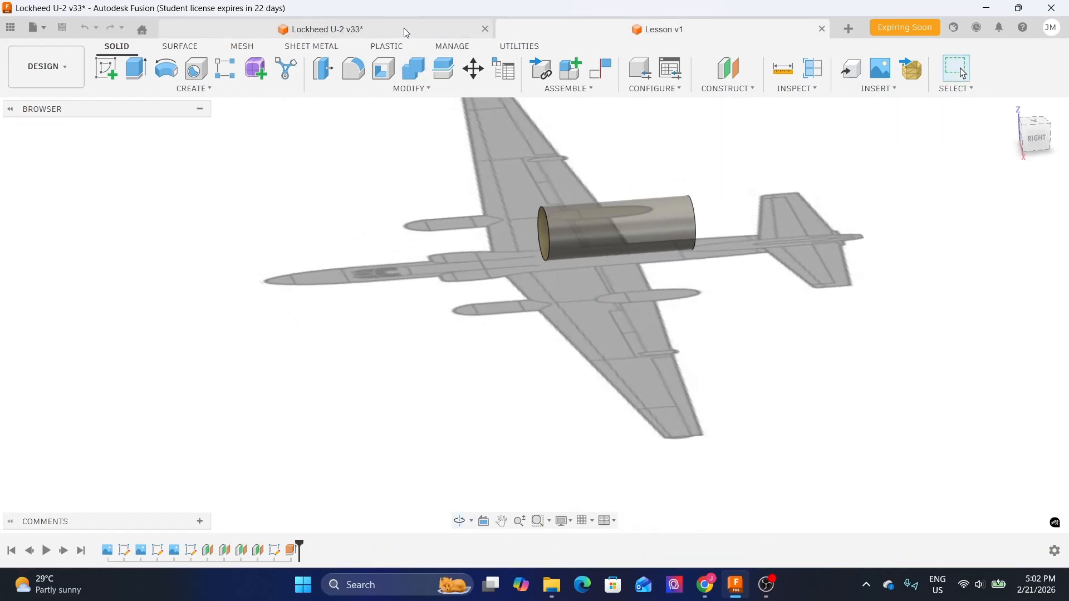
click(407, 33)
shift+middle_drag(650, 221, 616, 267)
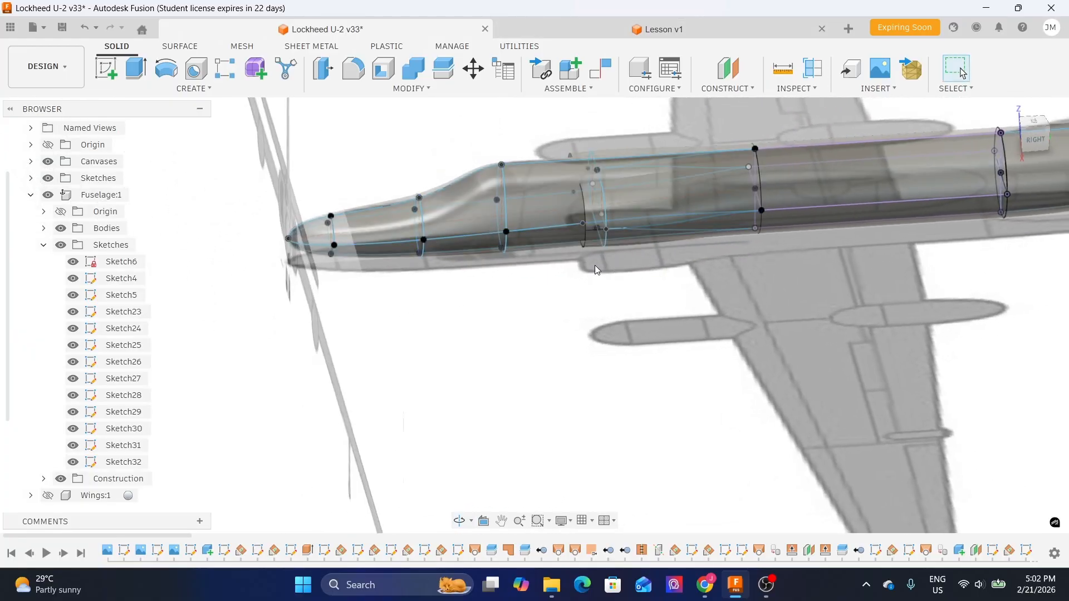
click(631, 37)
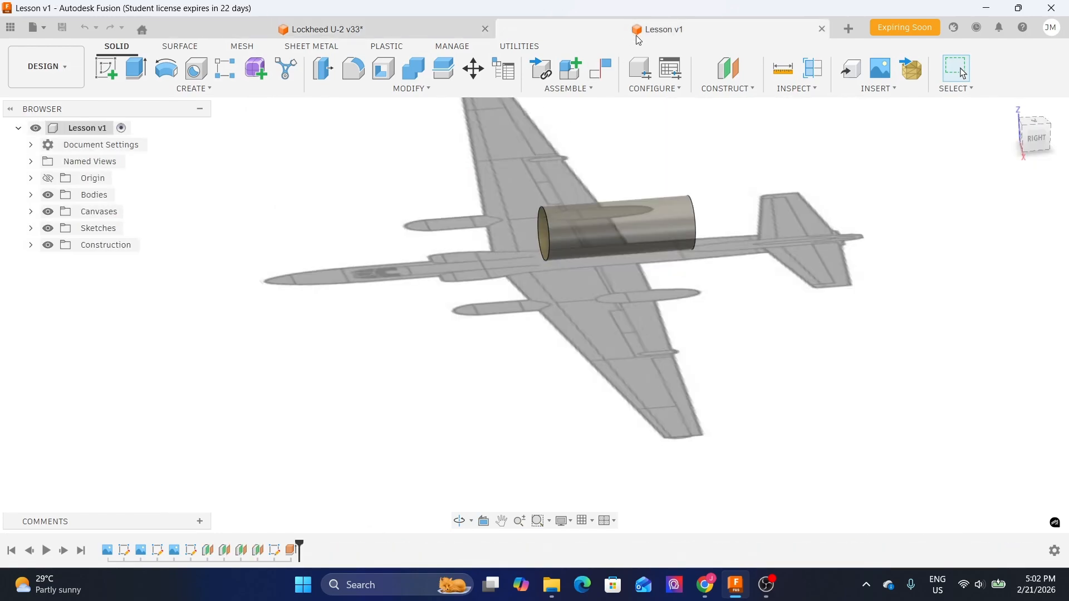
- In Lesson v1, create a new sketch on the vertical side plane seen from the right view
click(1037, 146)
middle_drag(416, 311, 461, 323)
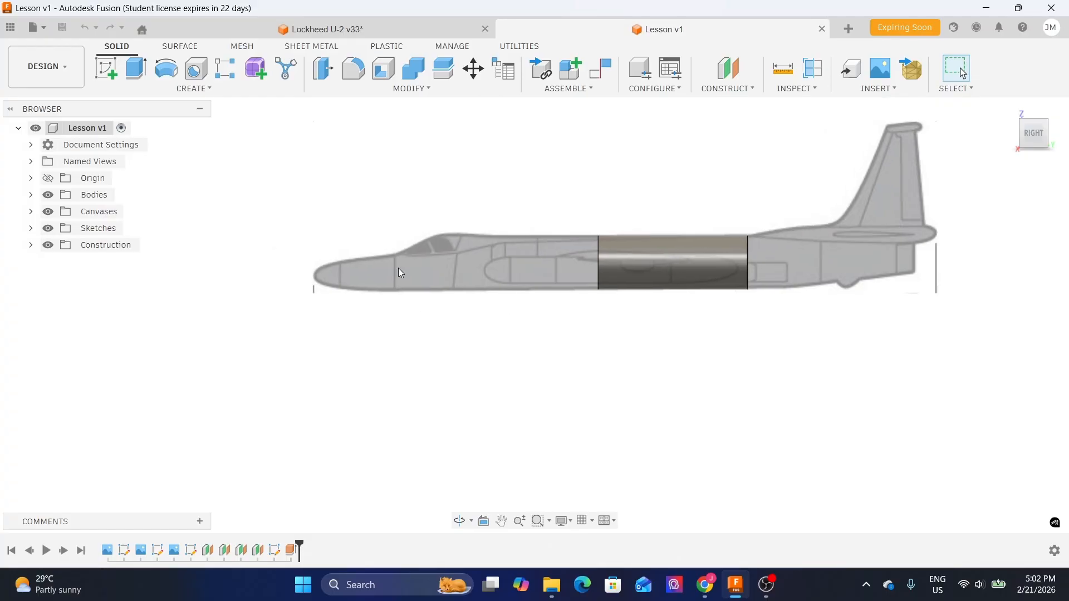
click(109, 65)
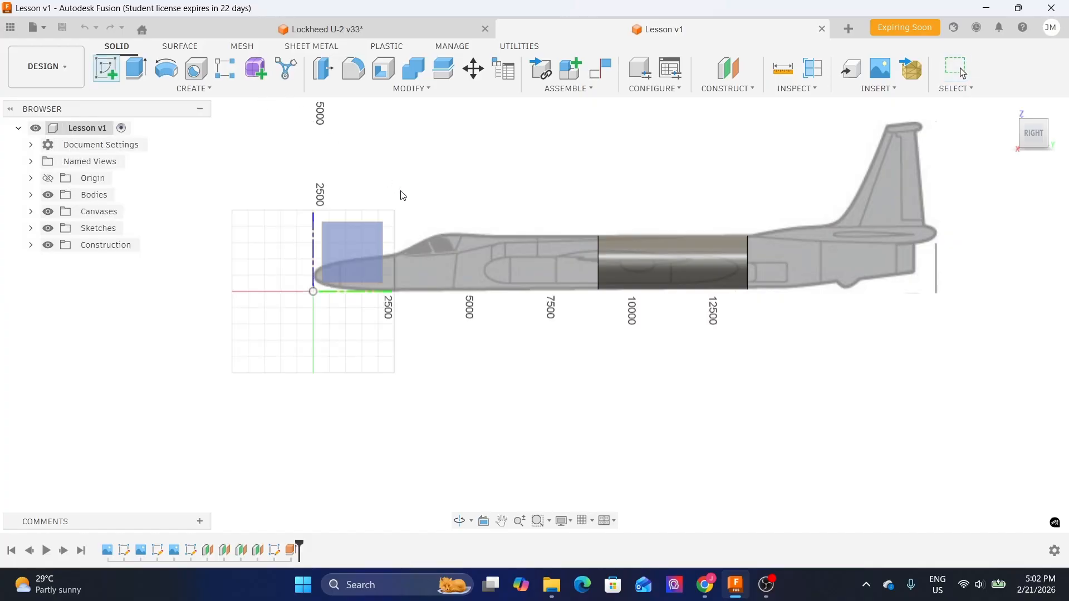
scroll(412, 201, up, 3)
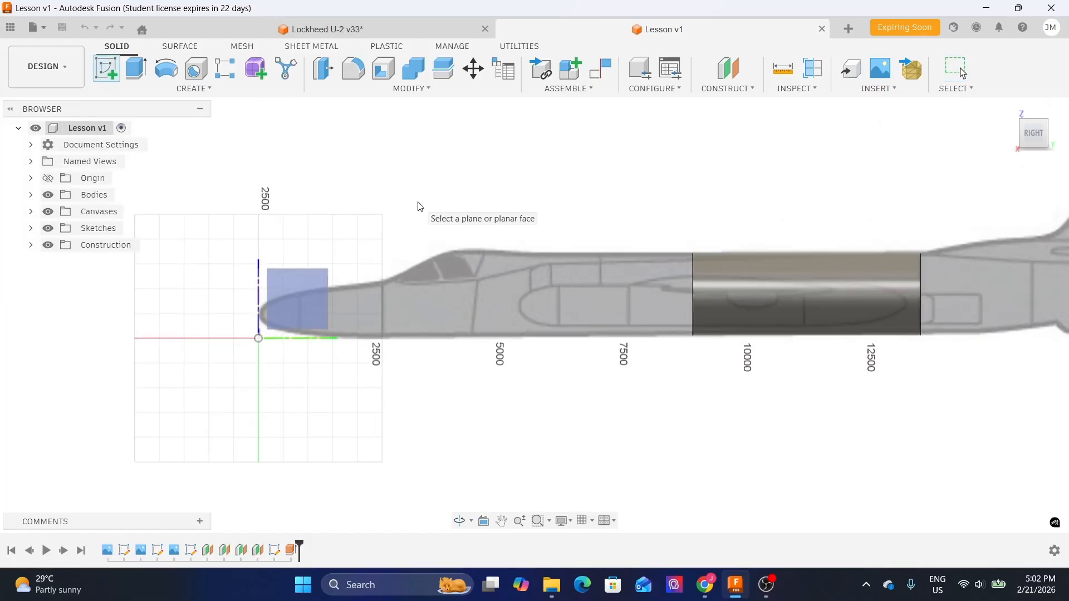
click(310, 308)
- Project the cylinder body into the sketch using the Bodies selection filter with projection link on
middle_drag(699, 324, 320, 324)
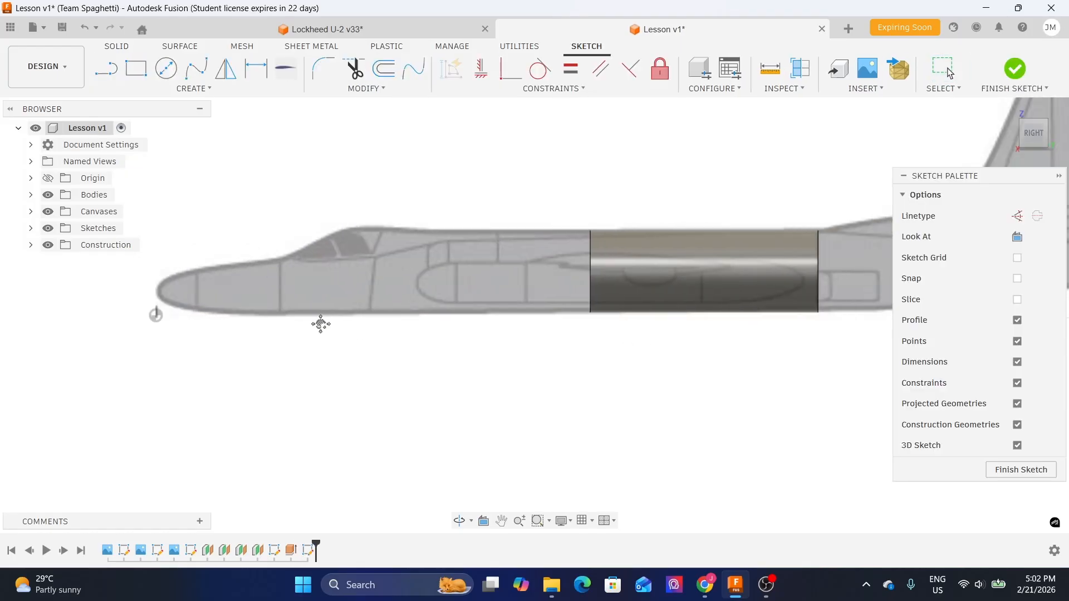
middle_drag(717, 322, 580, 351)
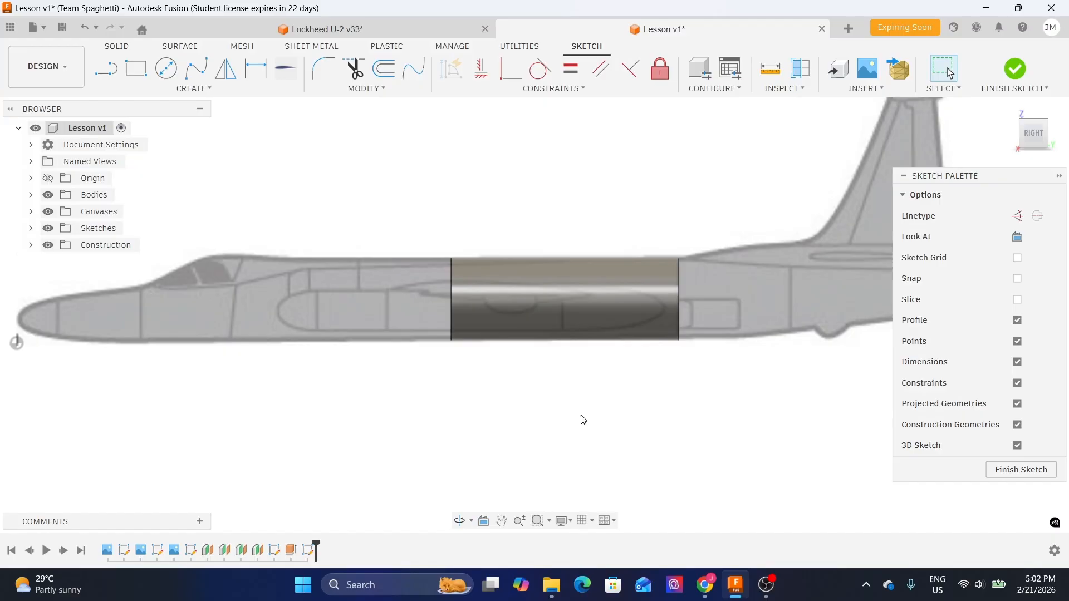
scroll(618, 305, up, 2)
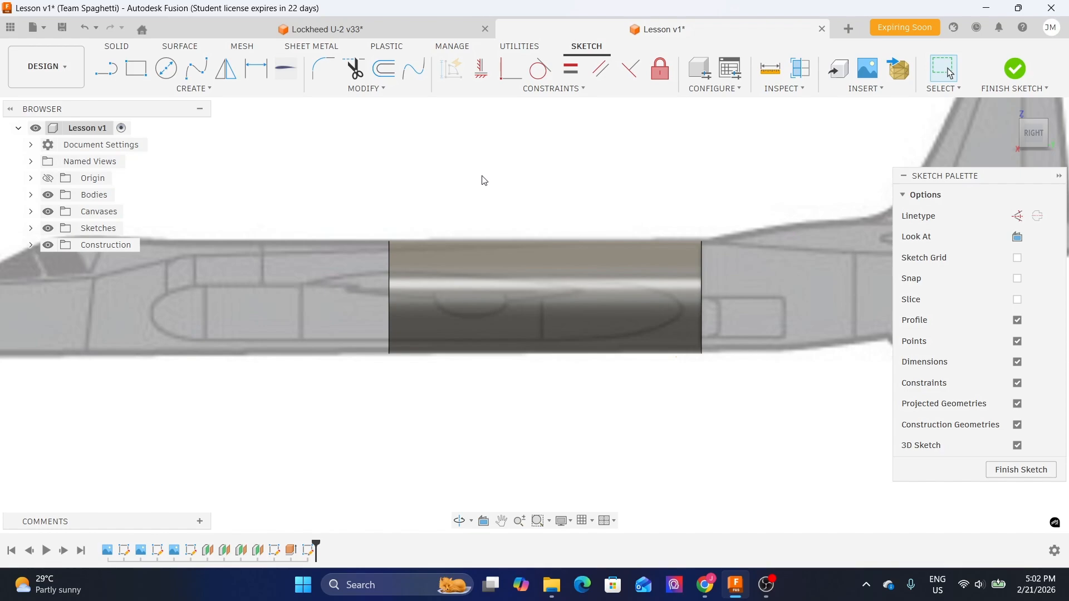
click(196, 91)
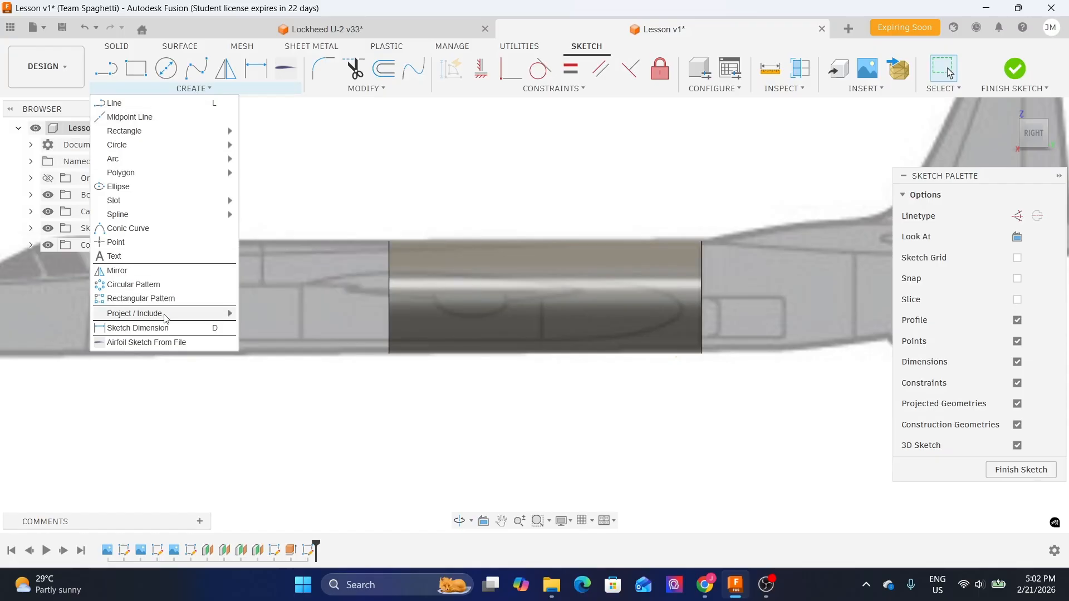
mouse_move(165, 318)
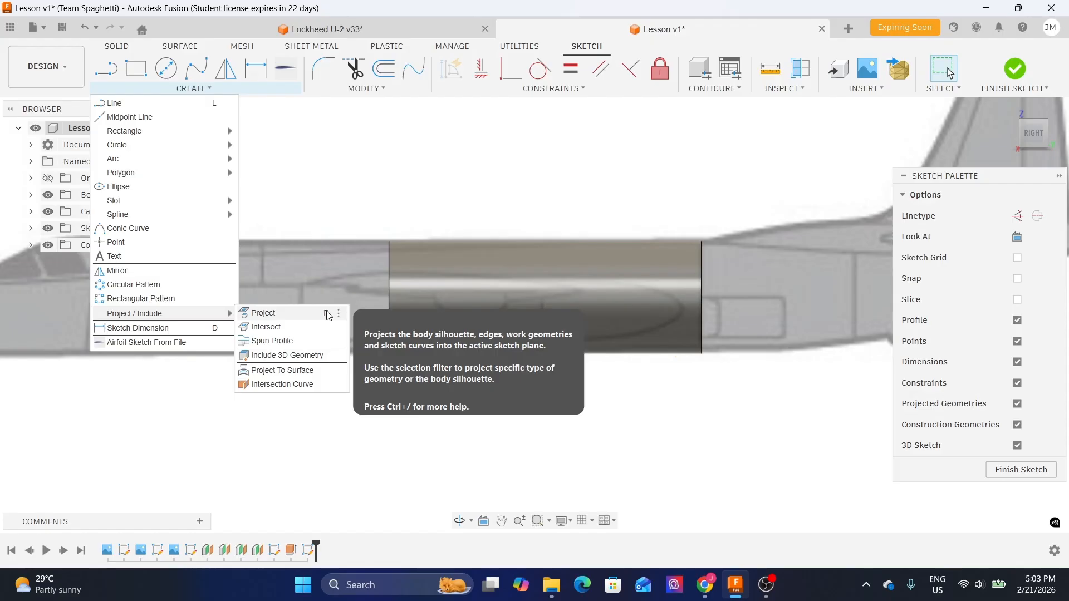
click(357, 194)
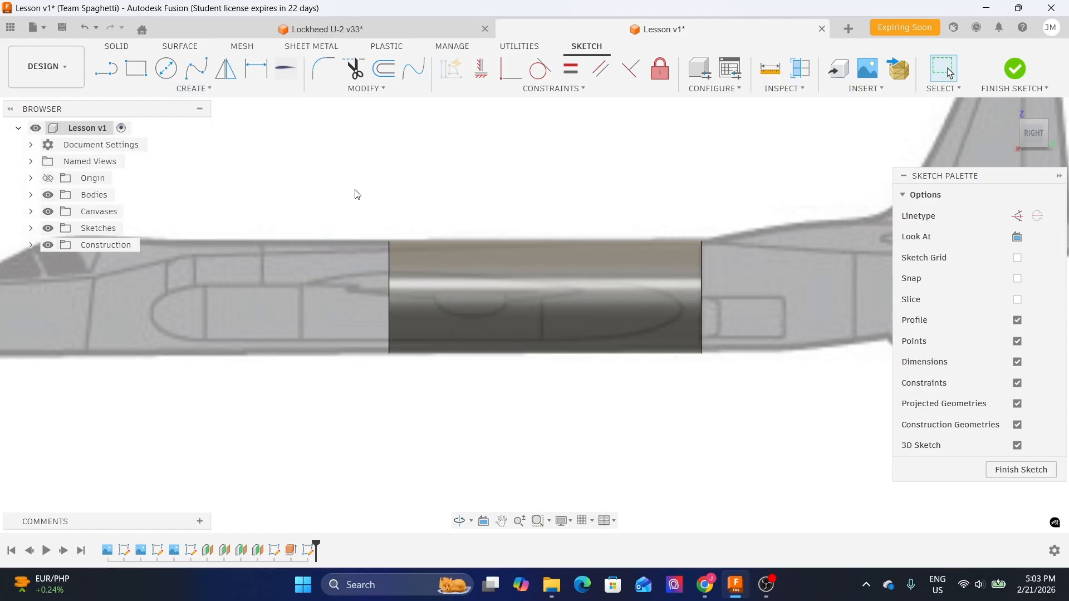
middle_drag(405, 178, 307, 261)
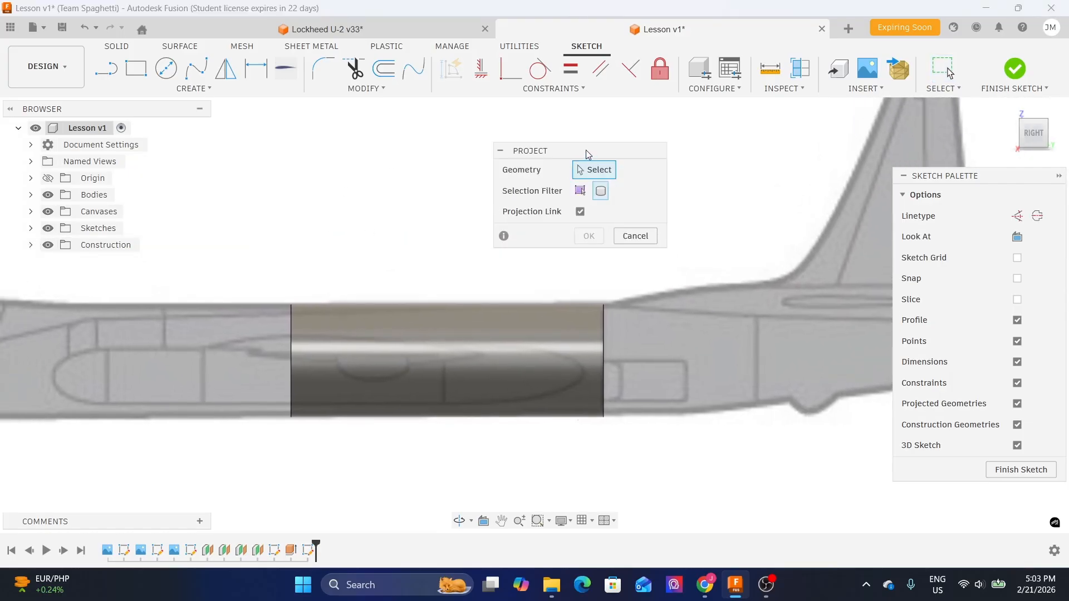
drag(587, 152, 509, 138)
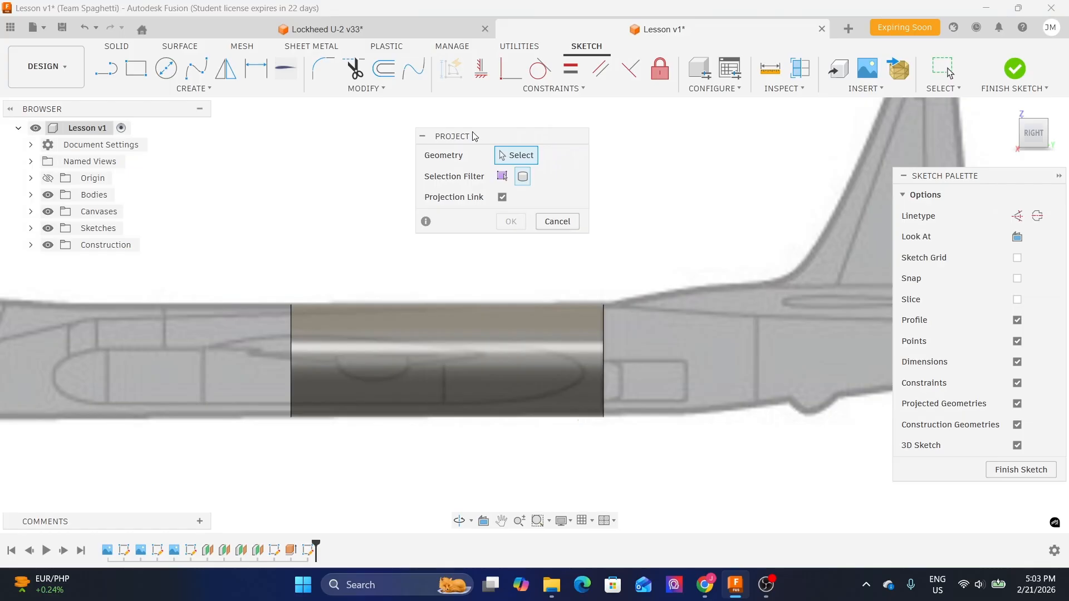
click(501, 178)
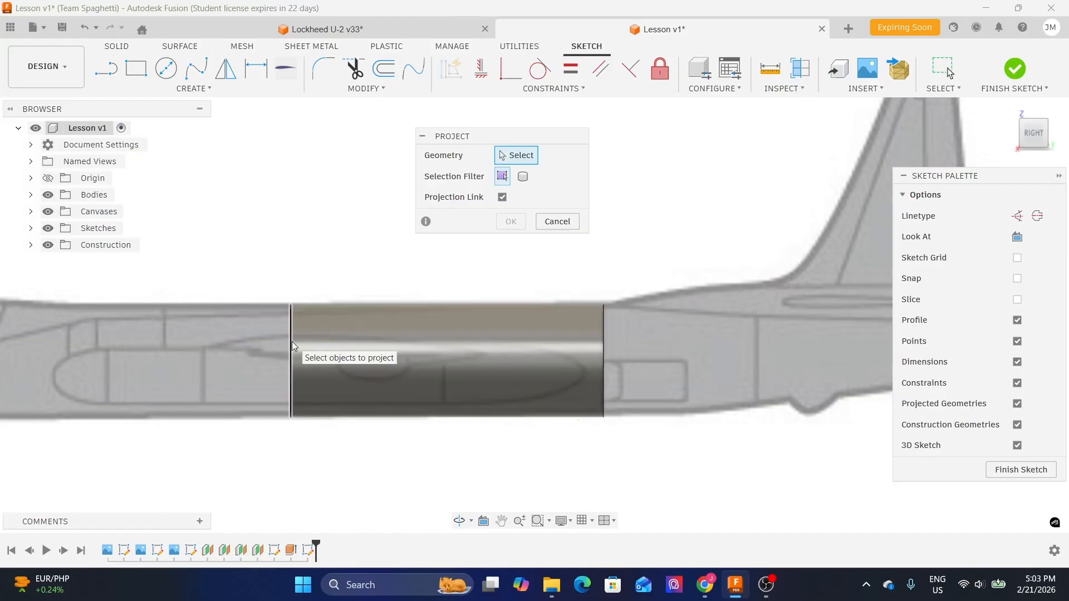
click(521, 177)
click(459, 351)
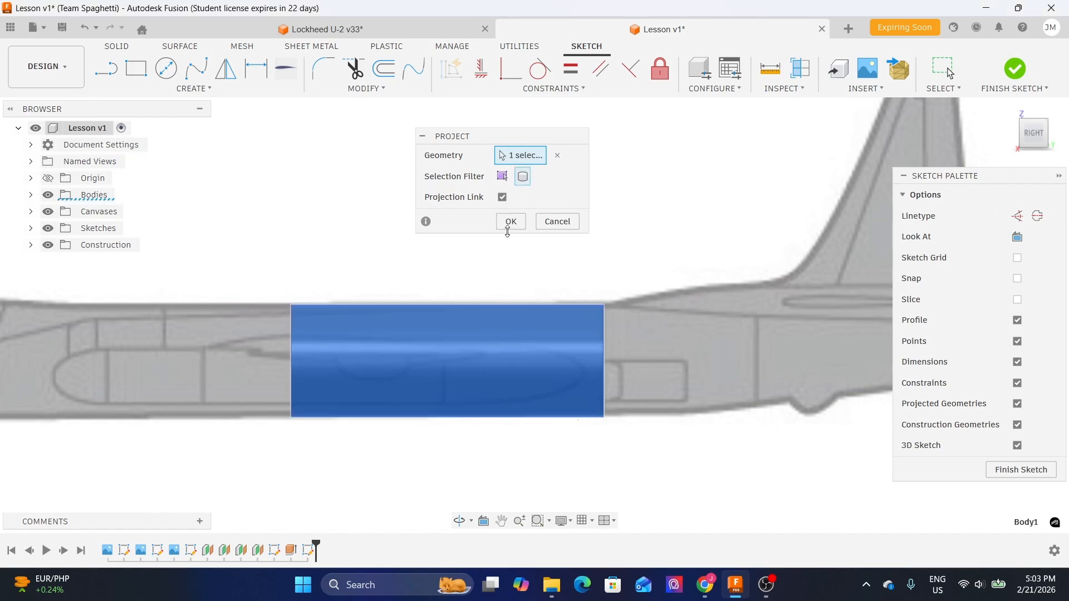
click(511, 223)
- Inspect the projected outline by briefly hiding and restoring the cylinder body and selecting its profile
middle_drag(426, 279, 501, 208)
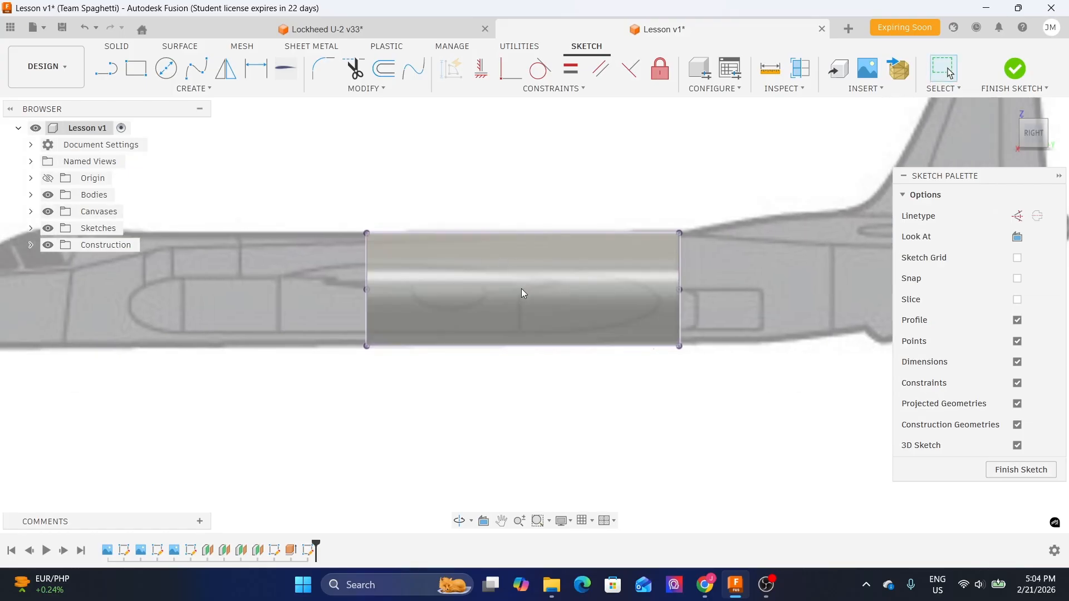
click(30, 196)
click(60, 212)
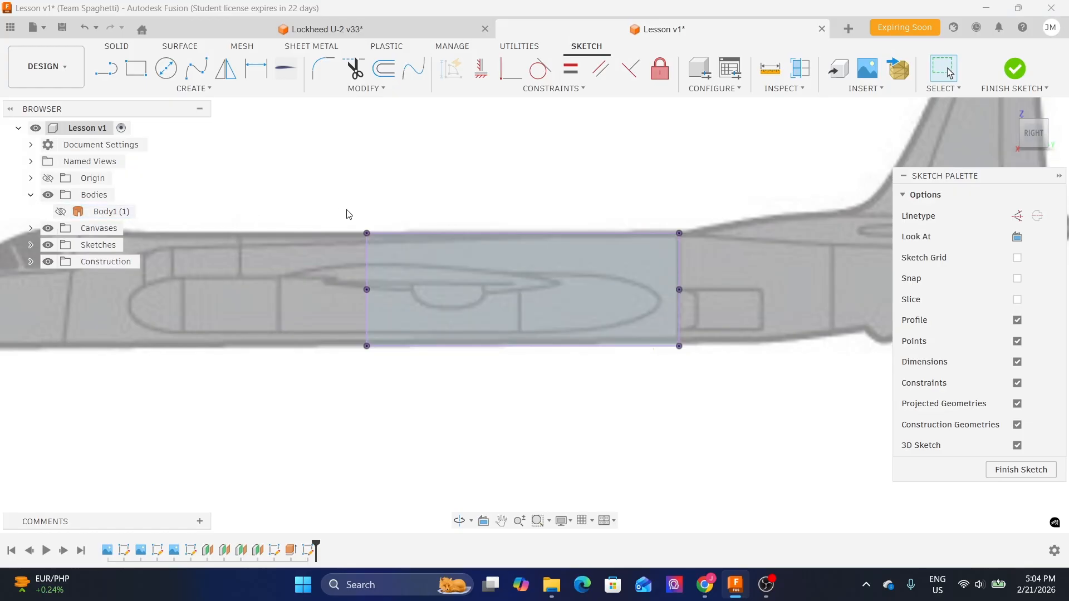
click(83, 29)
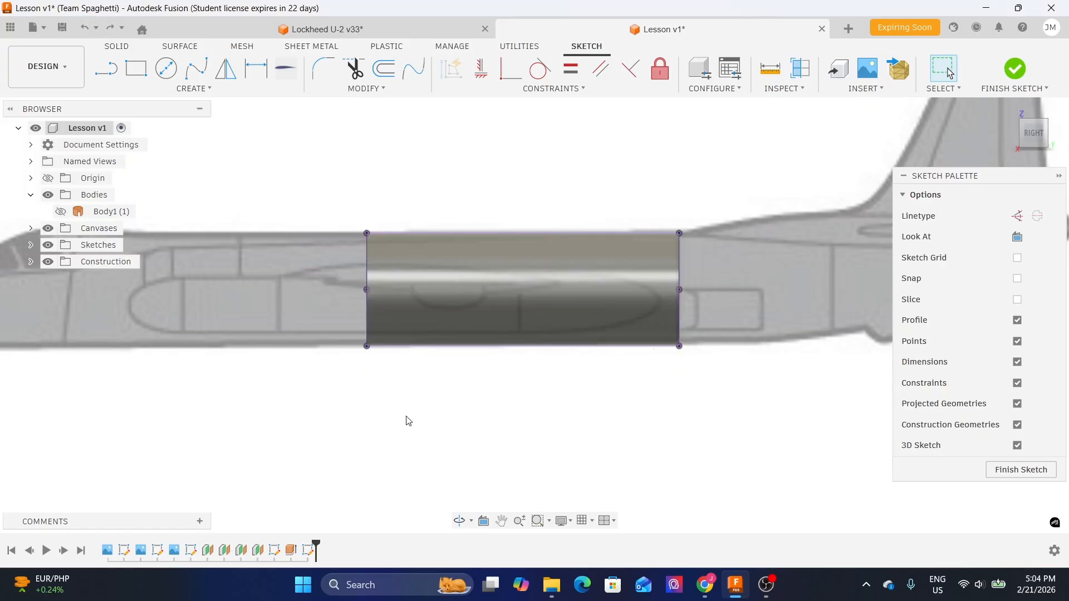
click(31, 195)
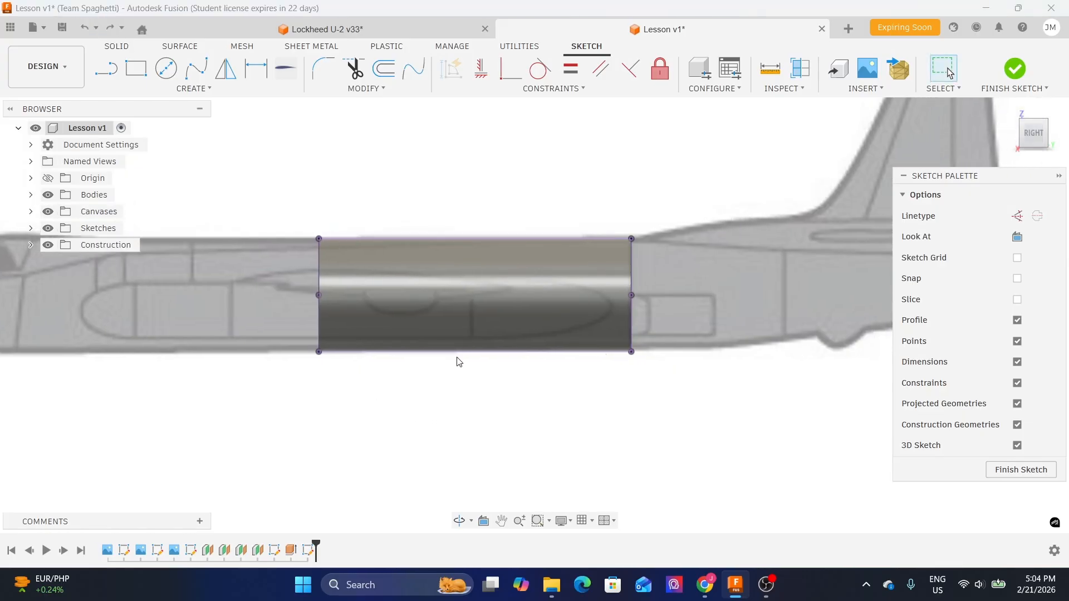
click(450, 297)
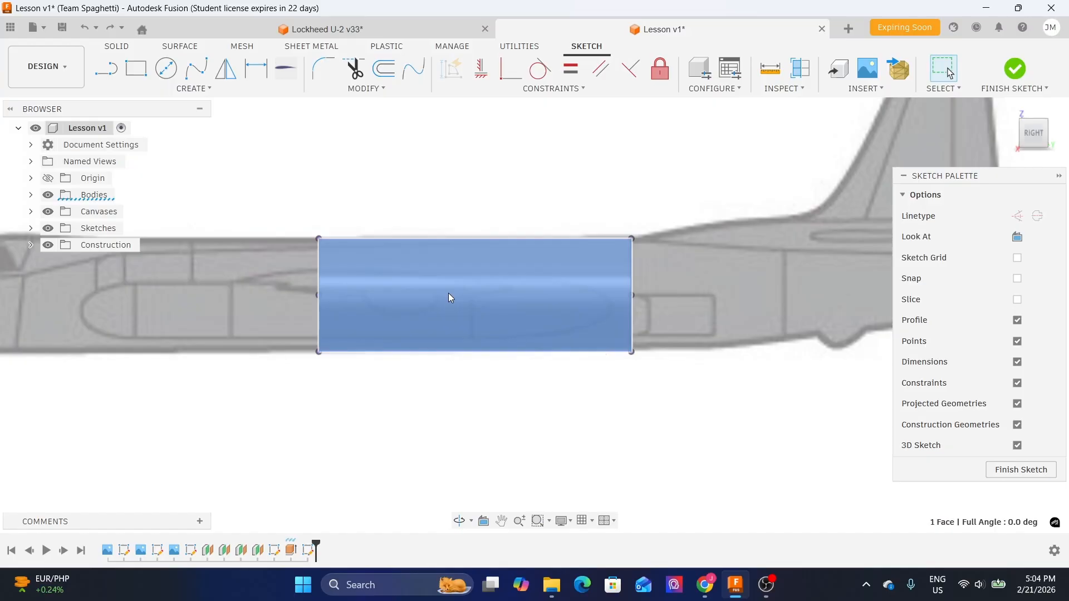
click(564, 463)
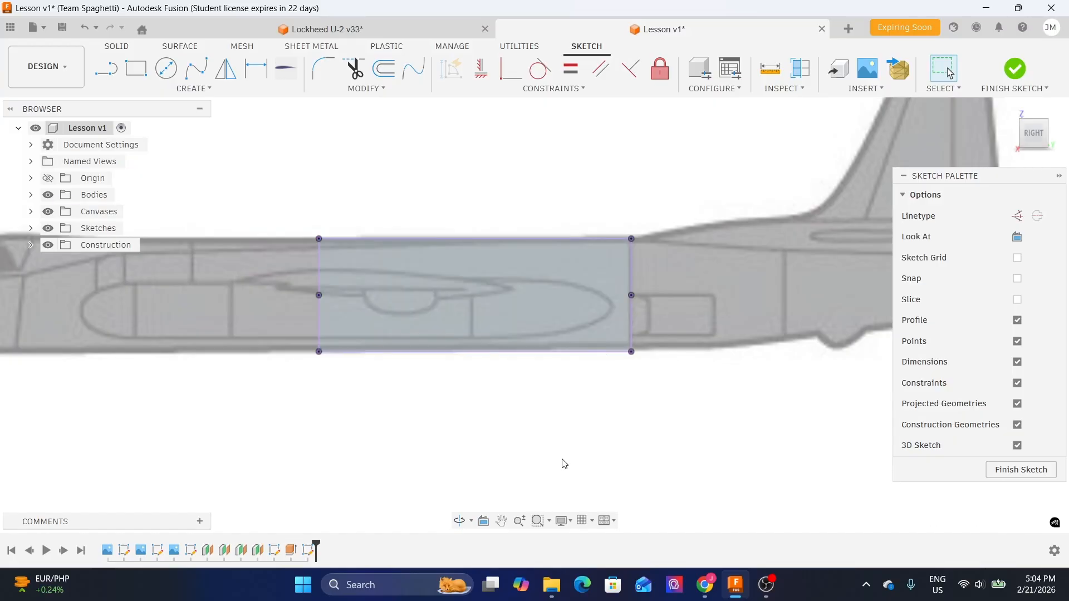
- Draw a vertical line about 2740 mm tall upward from the bottom of the fuselage's nose tip
scroll(513, 328, up, 3)
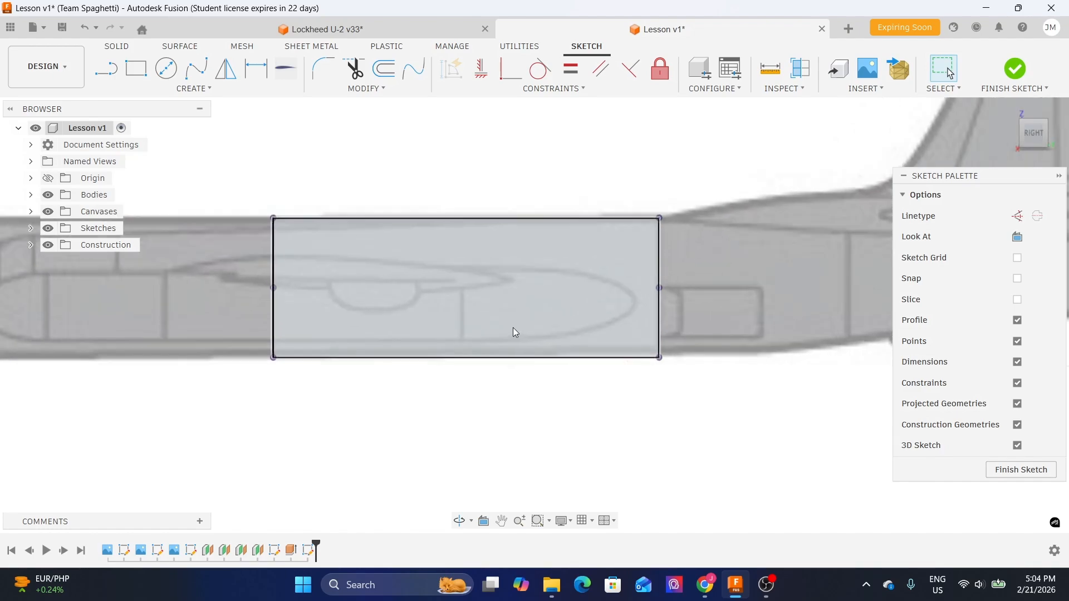
middle_drag(782, 199, 797, 245)
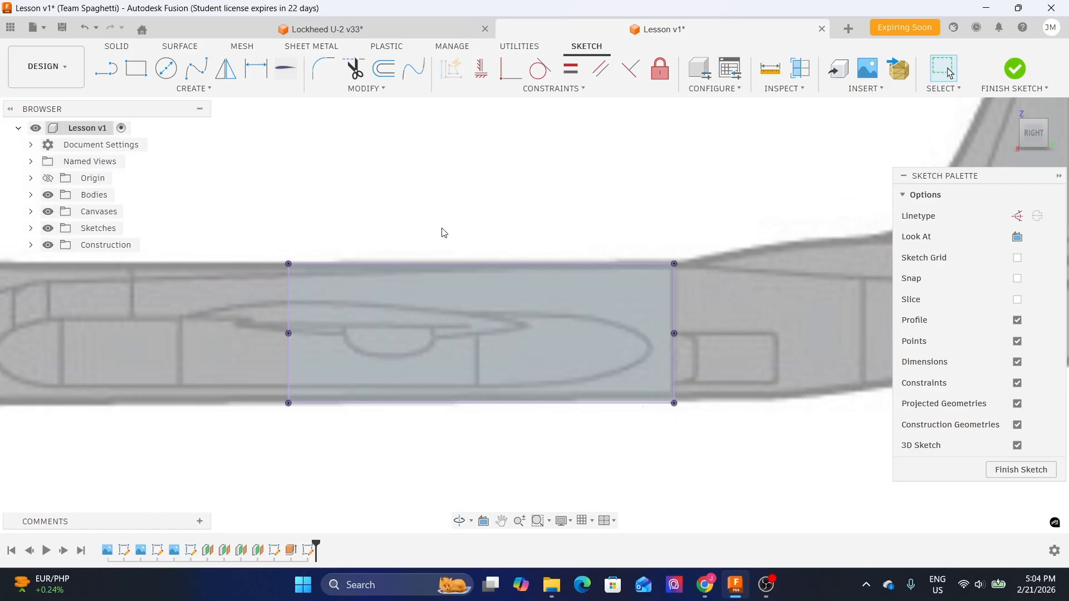
scroll(449, 228, down, 2)
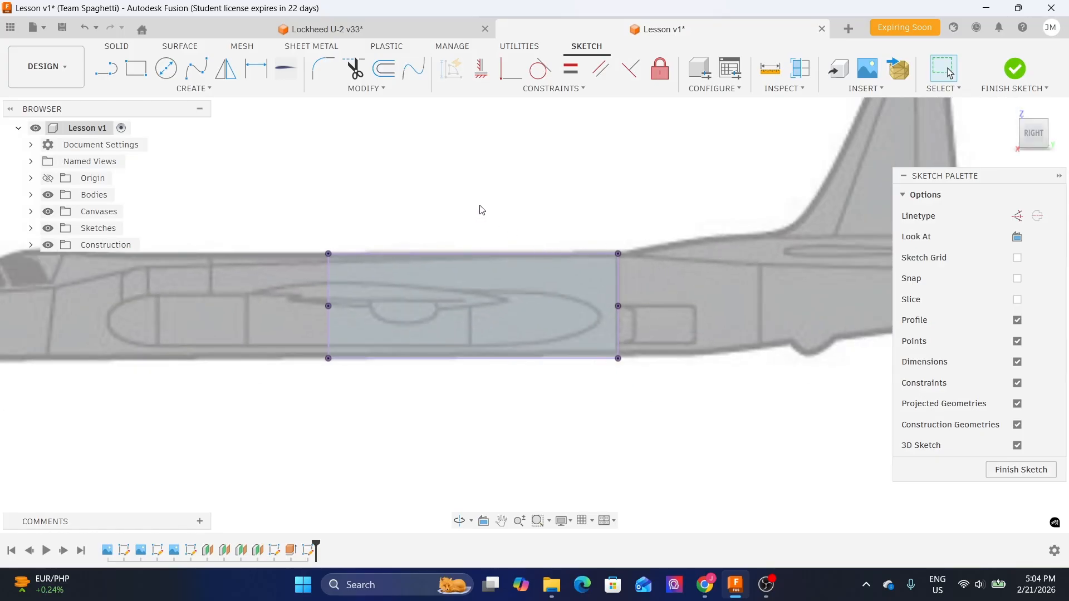
mouse_move(442, 193)
shift+middle_down()
mouse_move(496, 220)
mouse_move(363, 235)
mouse_move(393, 239)
mouse_move(442, 300)
mouse_move(372, 289)
shift+middle_up()
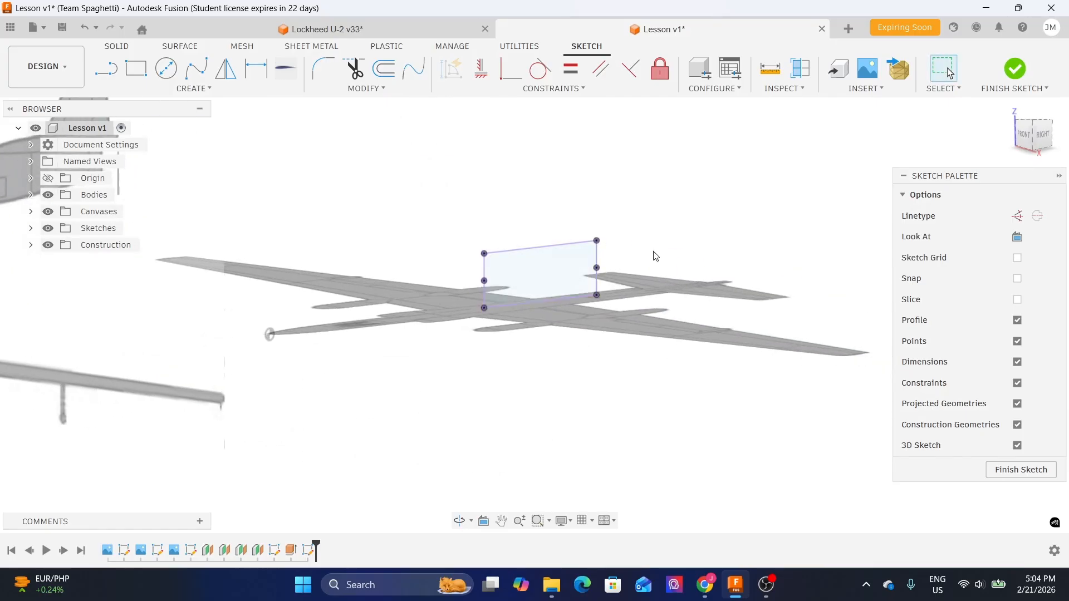
click(1044, 136)
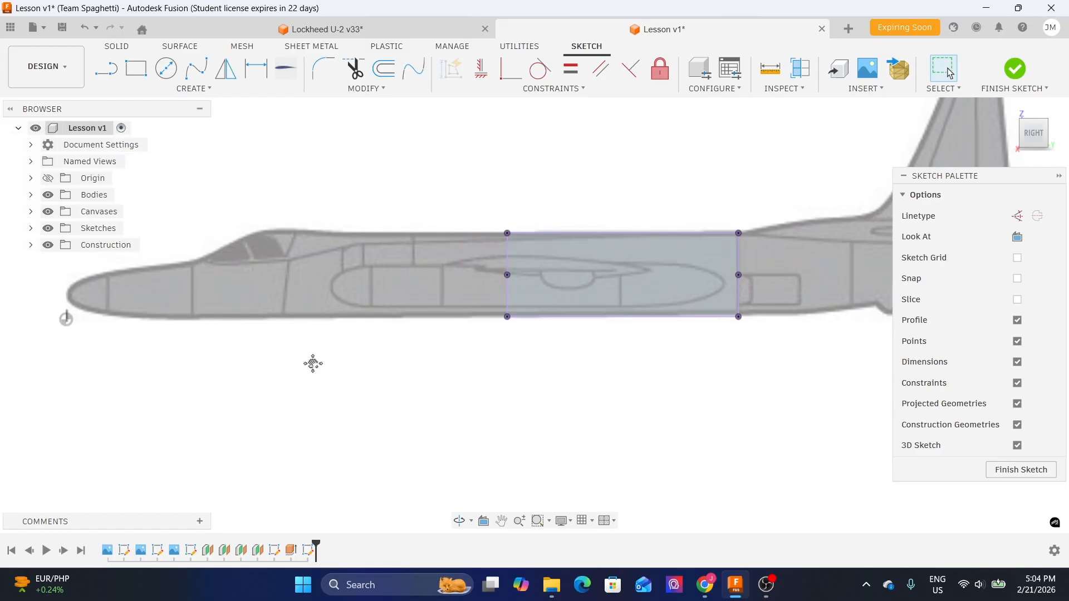
middle_drag(304, 370, 478, 358)
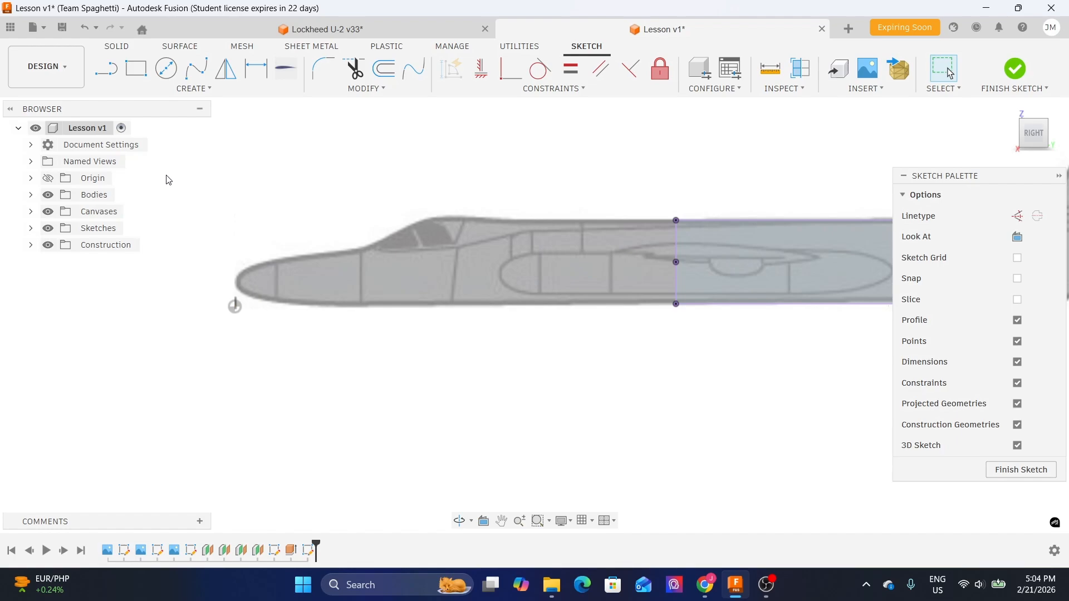
click(106, 69)
scroll(233, 306, up, 2)
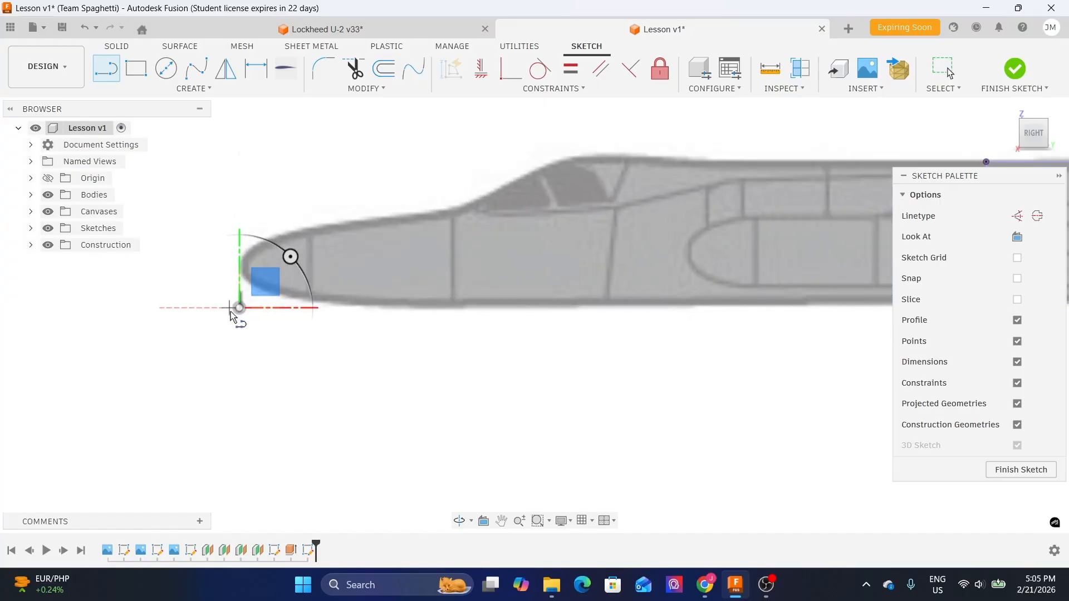
click(240, 308)
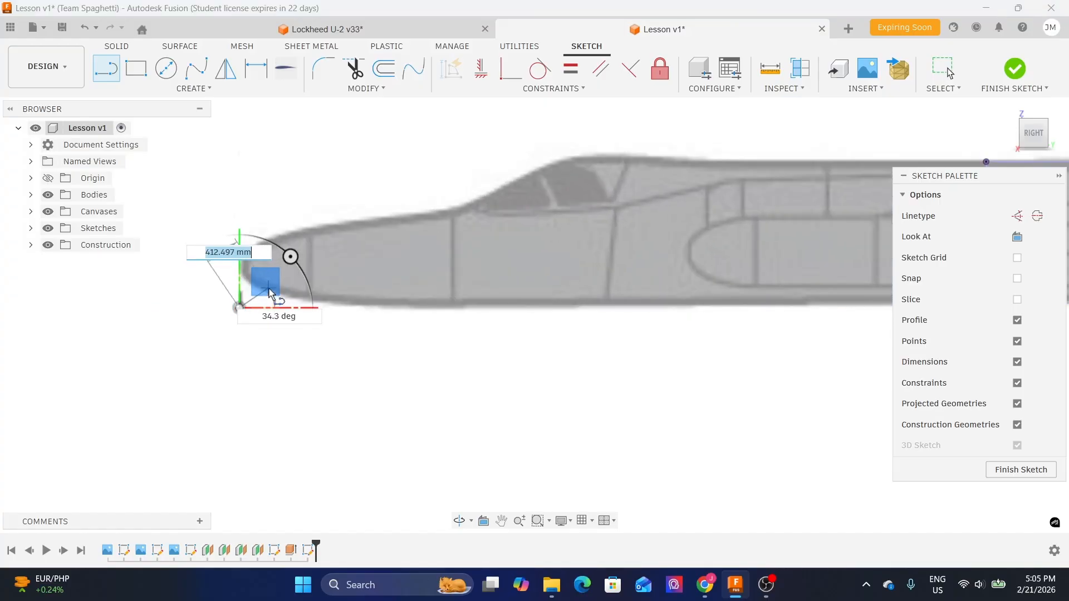
scroll(278, 245, down, 2)
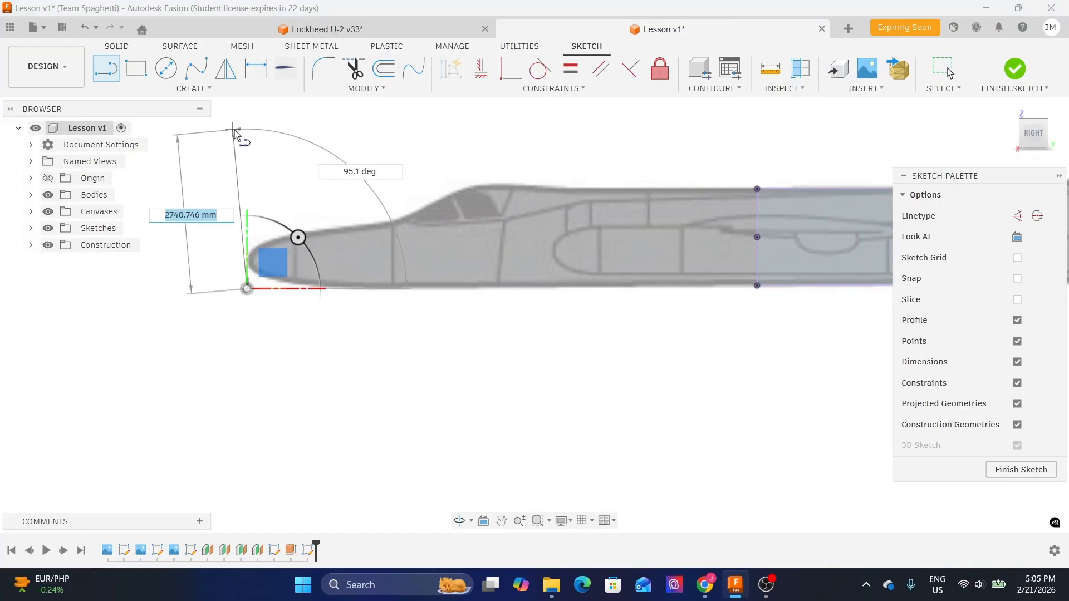
click(248, 130)
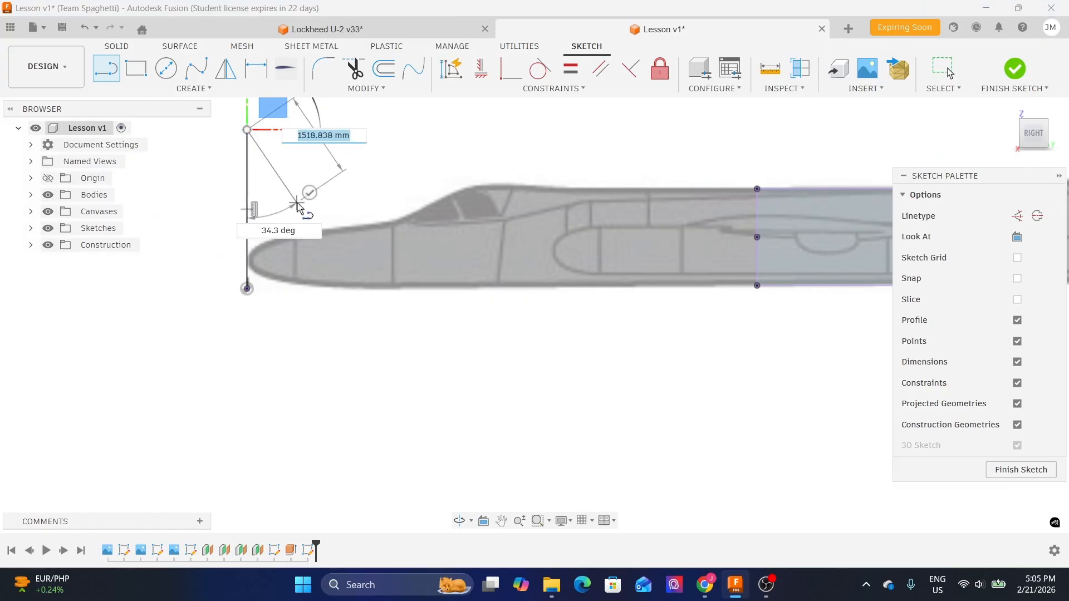
key(Escape)
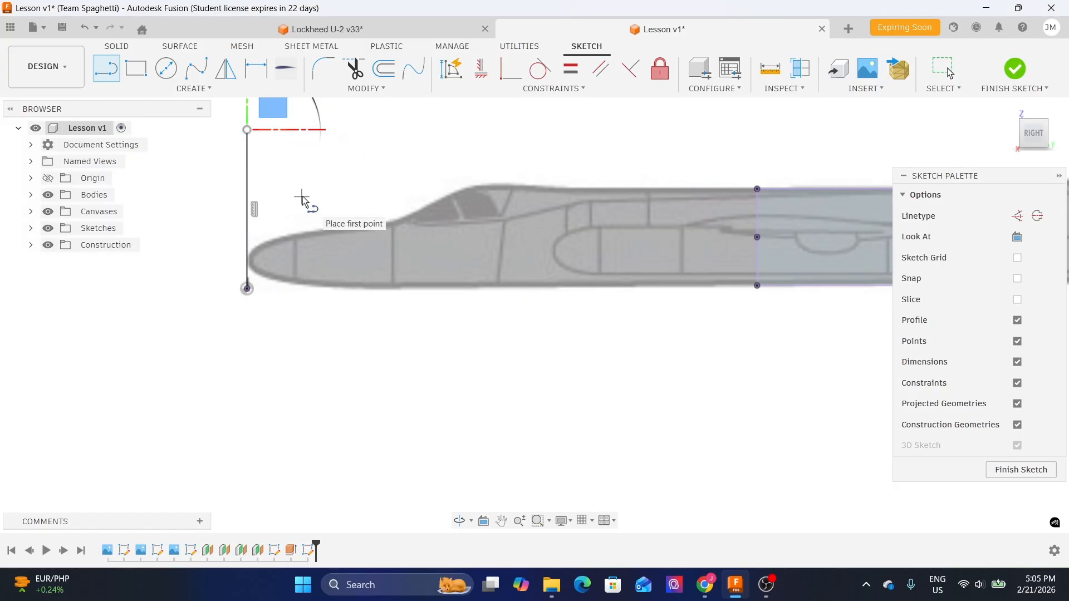
key(Escape)
- Draw a horizontal line about 6777 mm long forward from the projected body's lower front corner along the fuselage underside
middle_drag(745, 310, 668, 310)
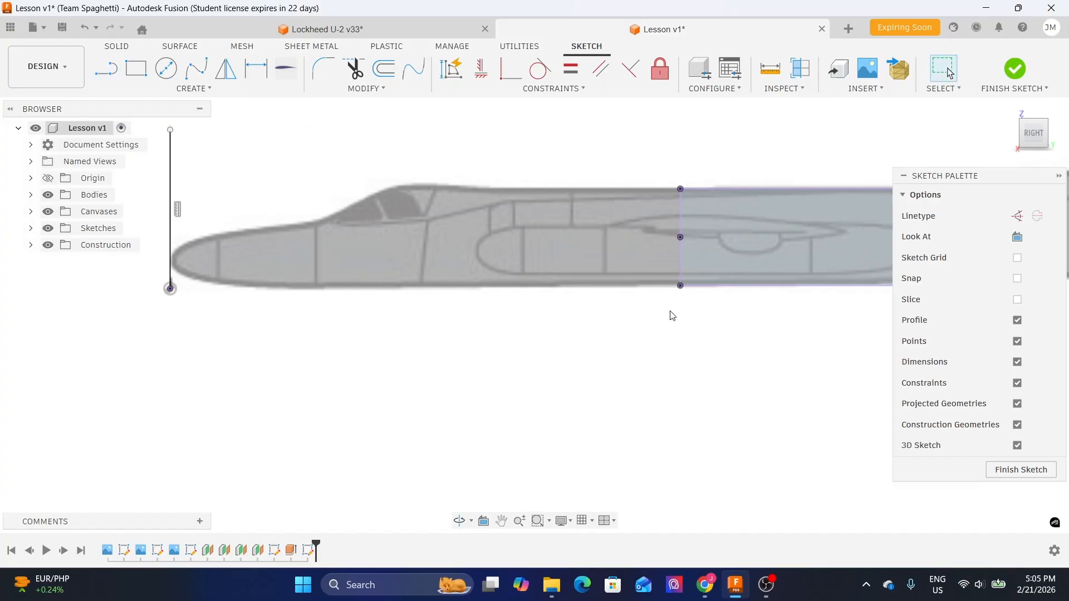
scroll(673, 316, up, 2)
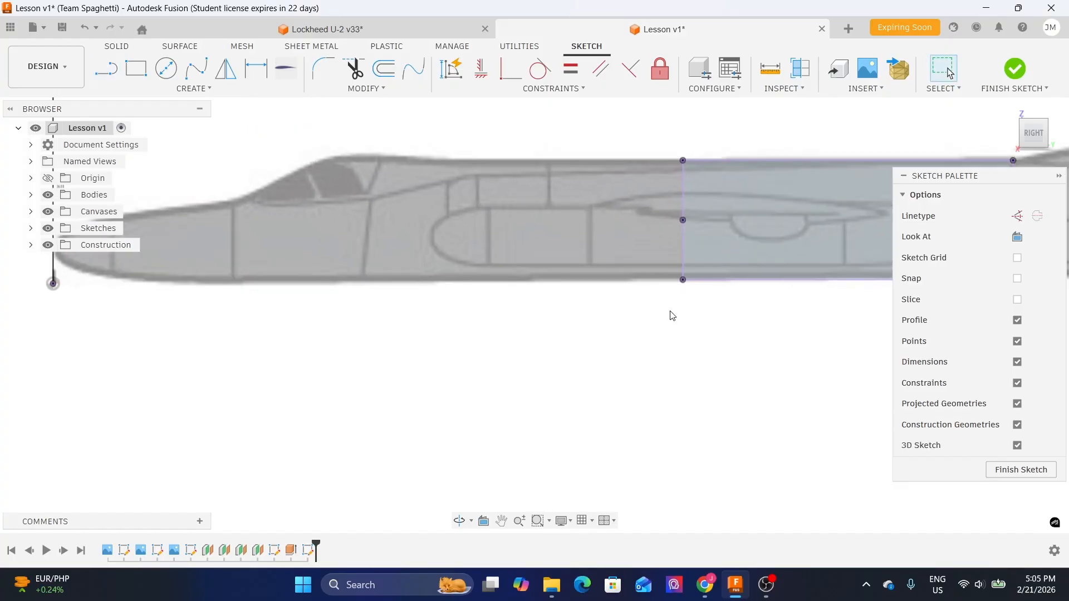
key(l)
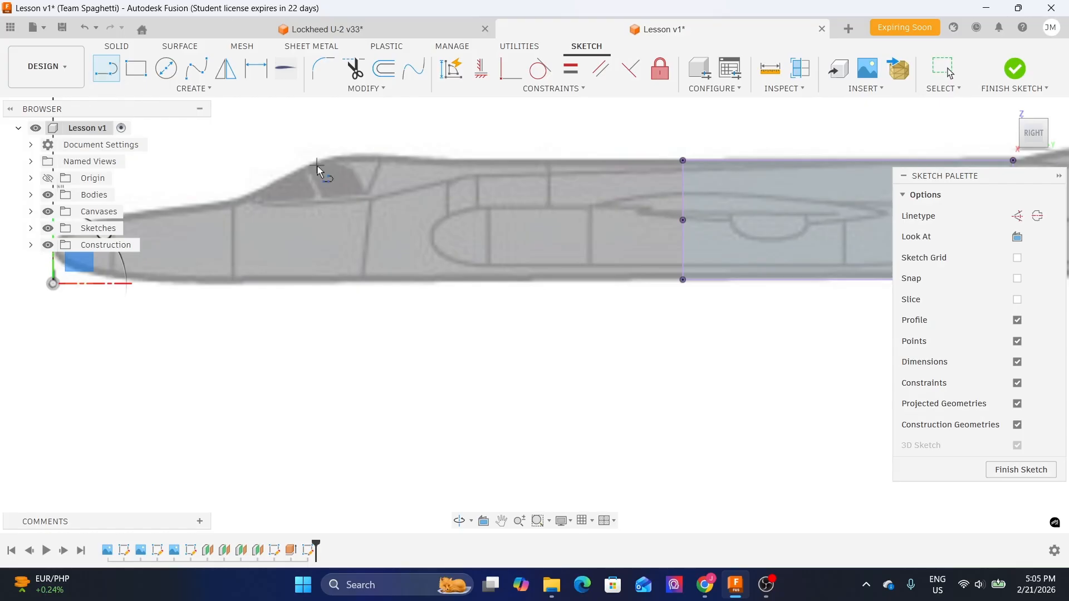
scroll(684, 295, up, 3)
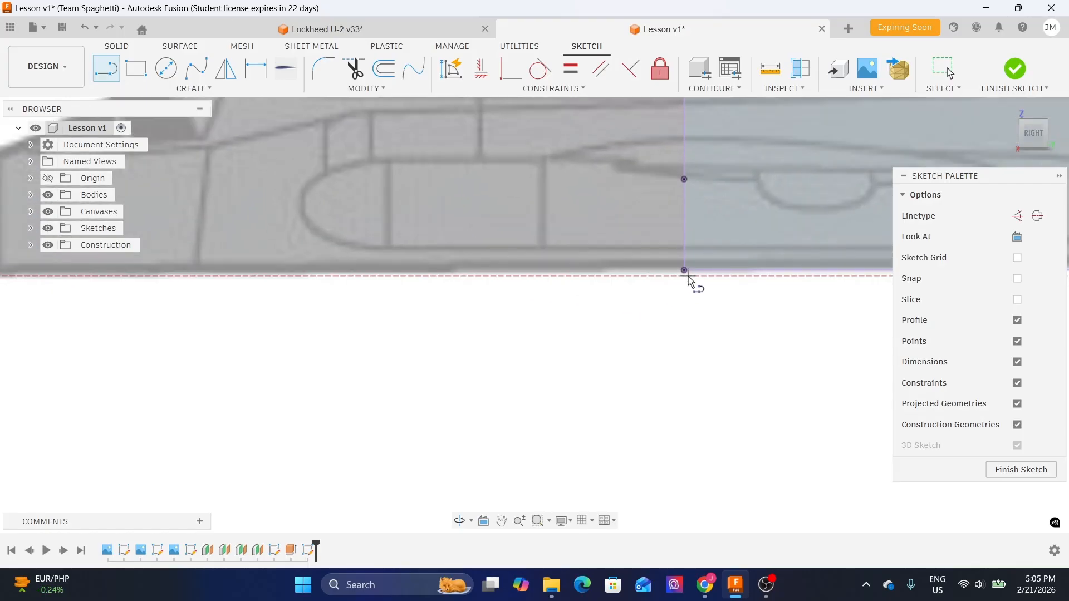
click(686, 272)
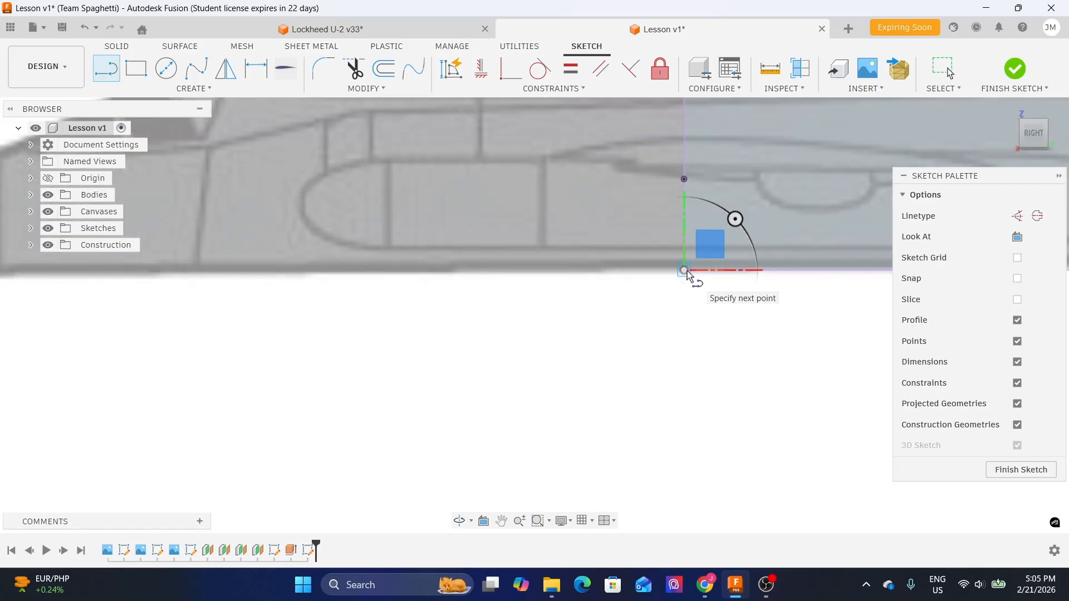
scroll(687, 271, down, 4)
scroll(274, 313, up, 2)
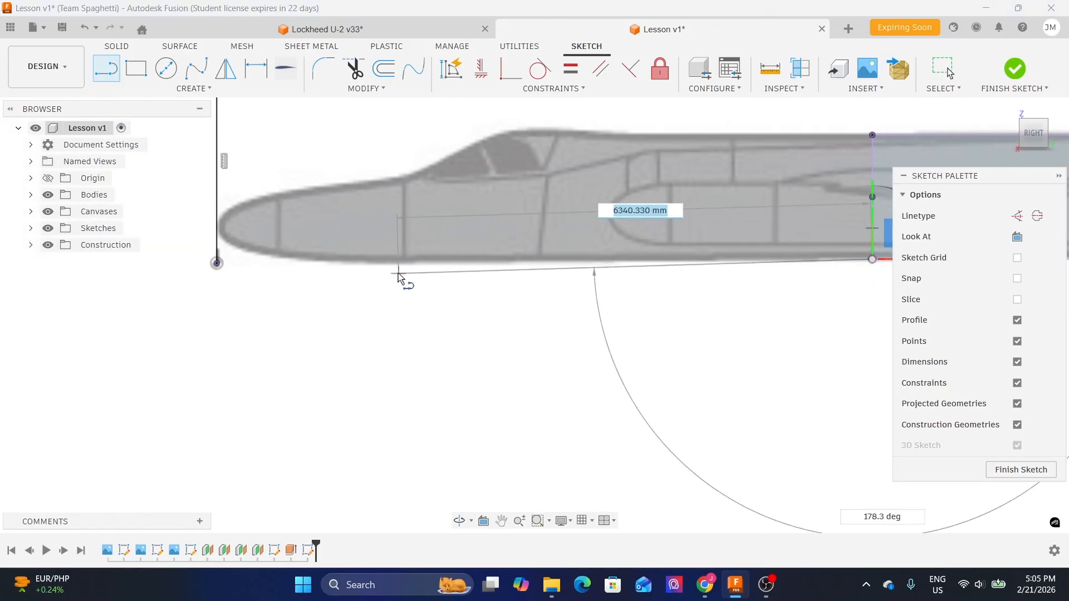
click(366, 261)
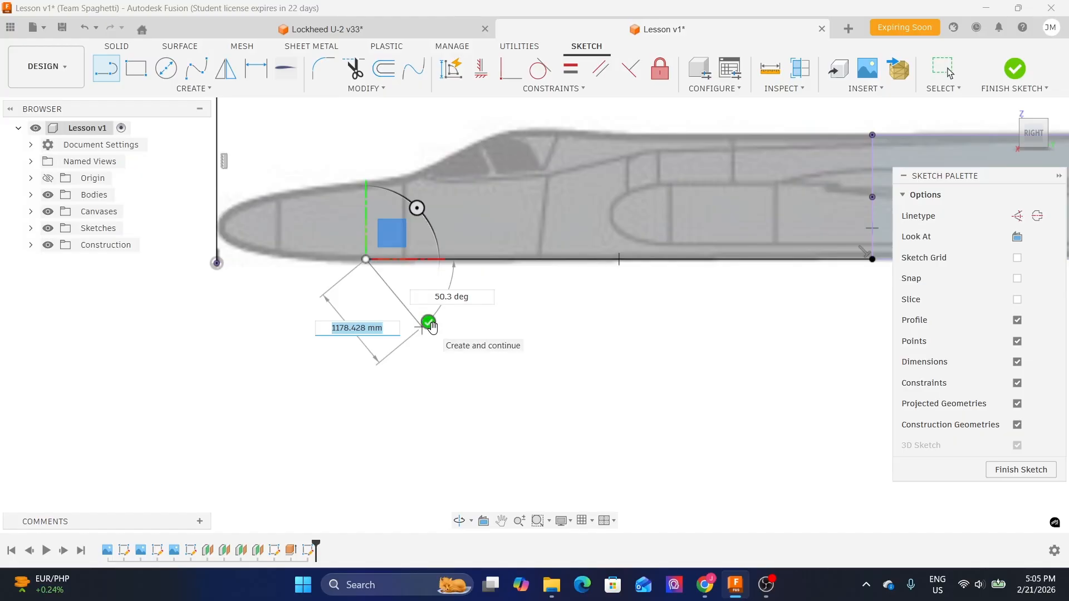
key(Escape)
key(Escape)
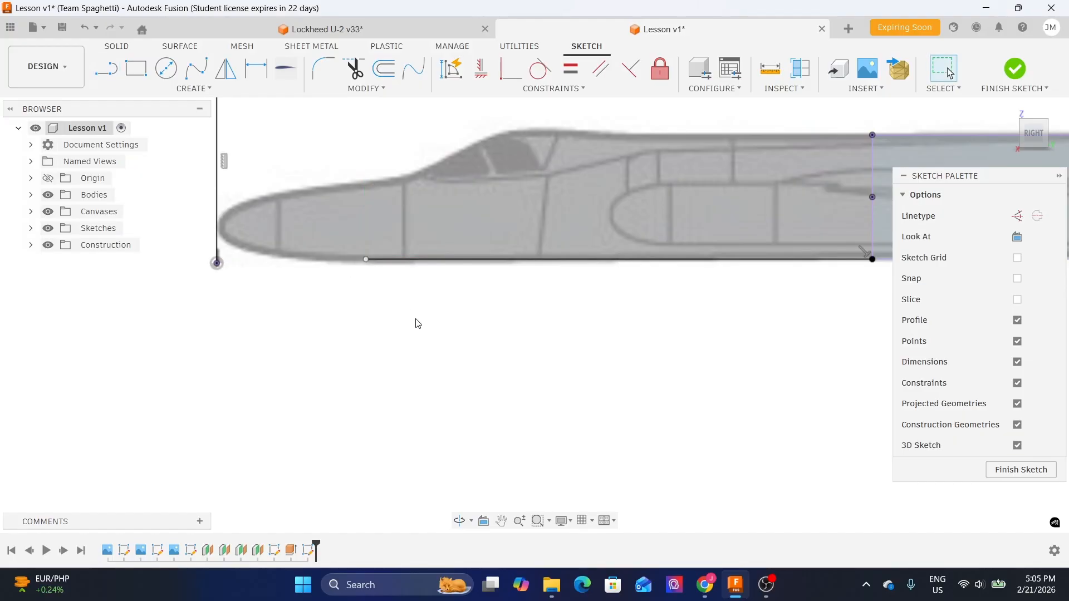
- Convert the vertical nose line and the horizontal underside line into construction lines
scroll(421, 327, down, 3)
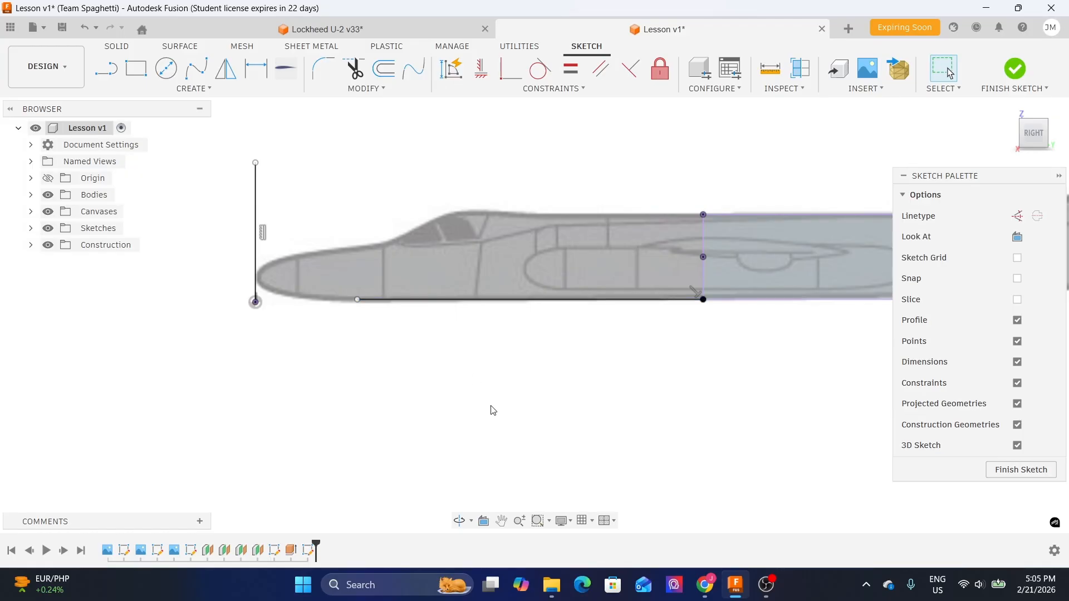
click(416, 299)
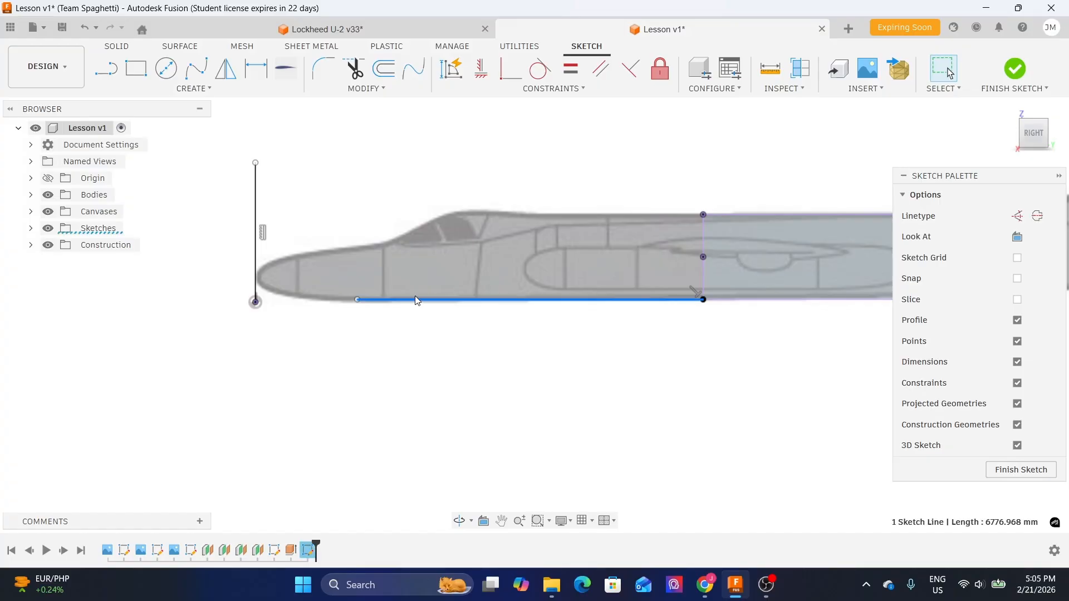
shift+click(256, 202)
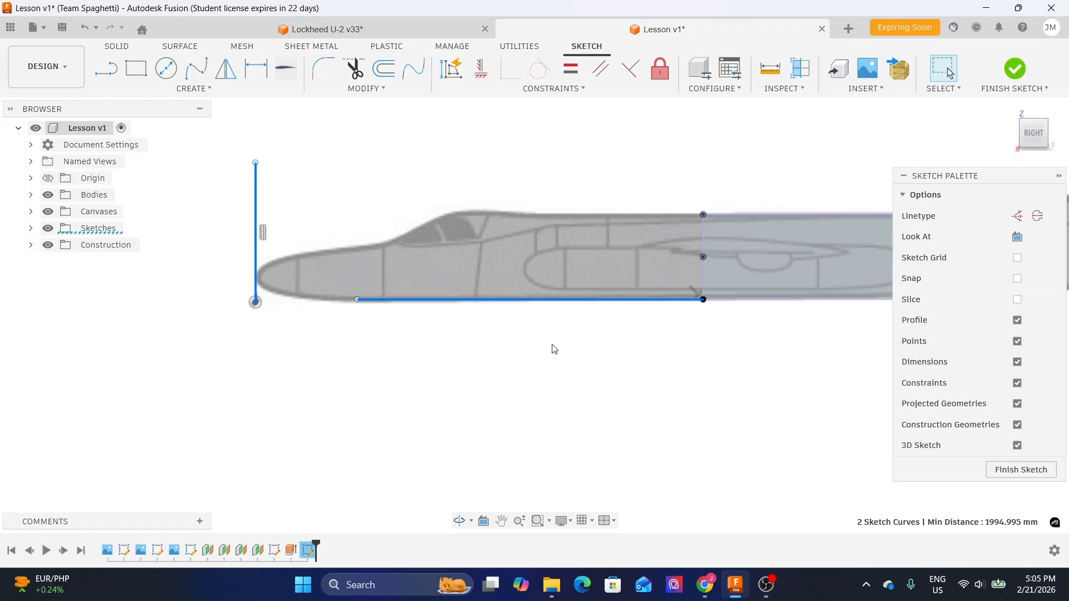
drag(983, 176, 939, 159)
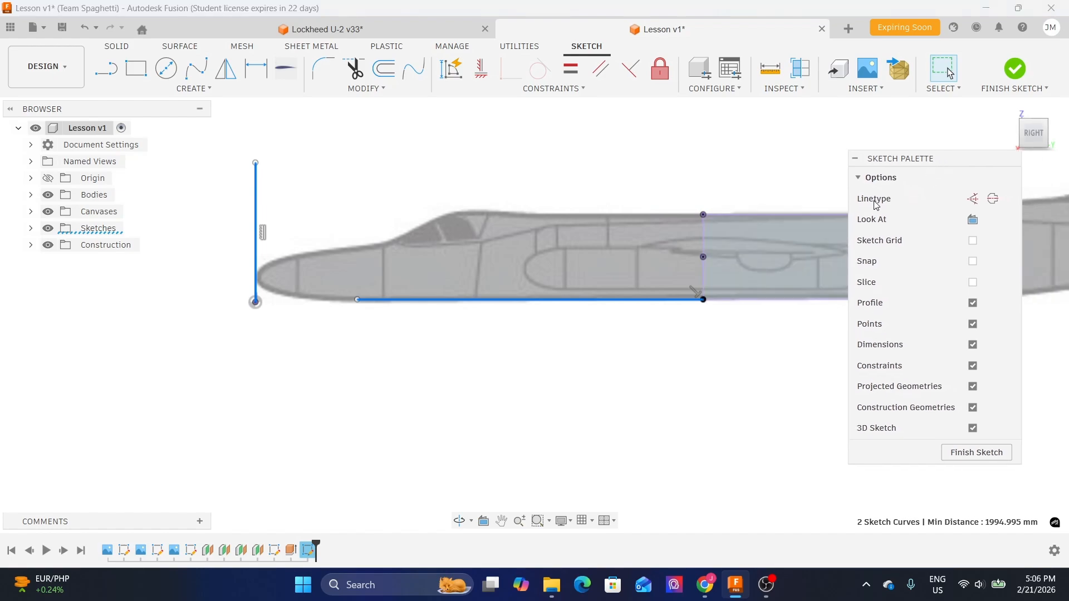
click(981, 202)
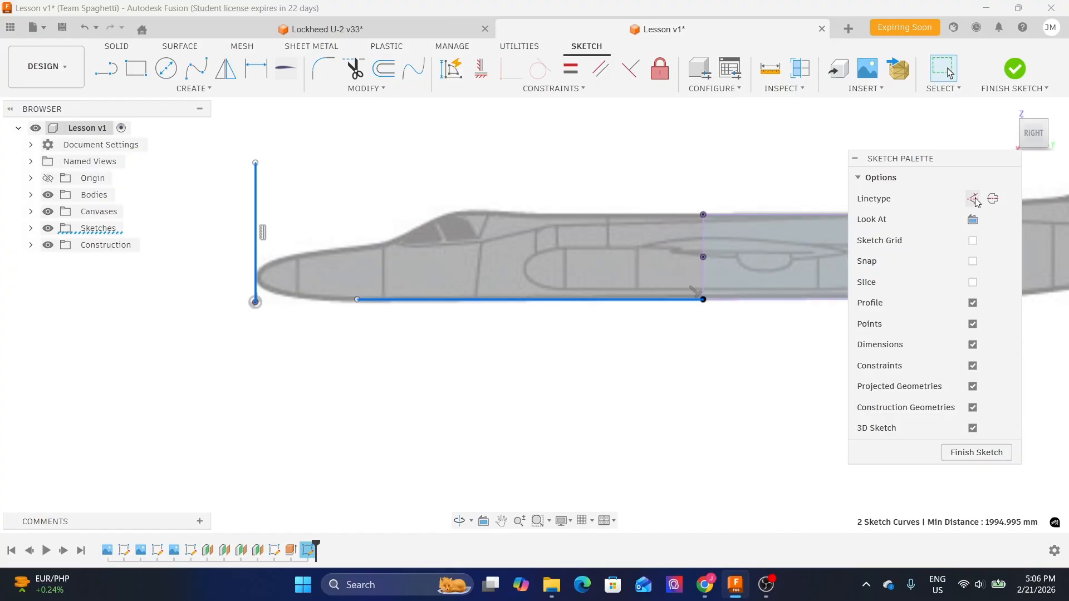
click(663, 372)
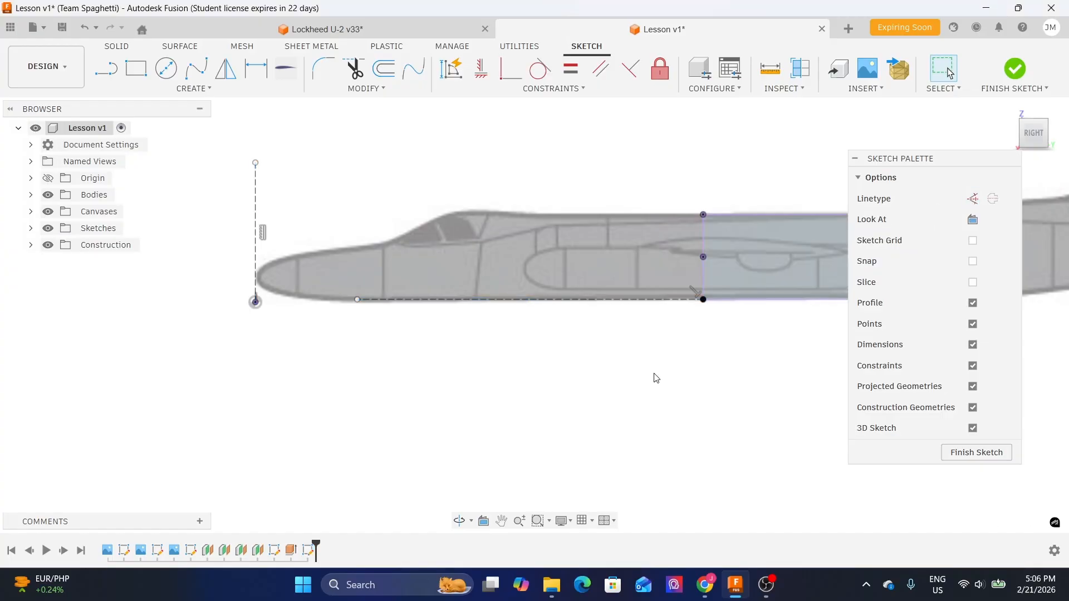
- Draw a 2-point circle about 506 mm in diameter starting on the vertical construction line at the nose
scroll(666, 380, up, 1)
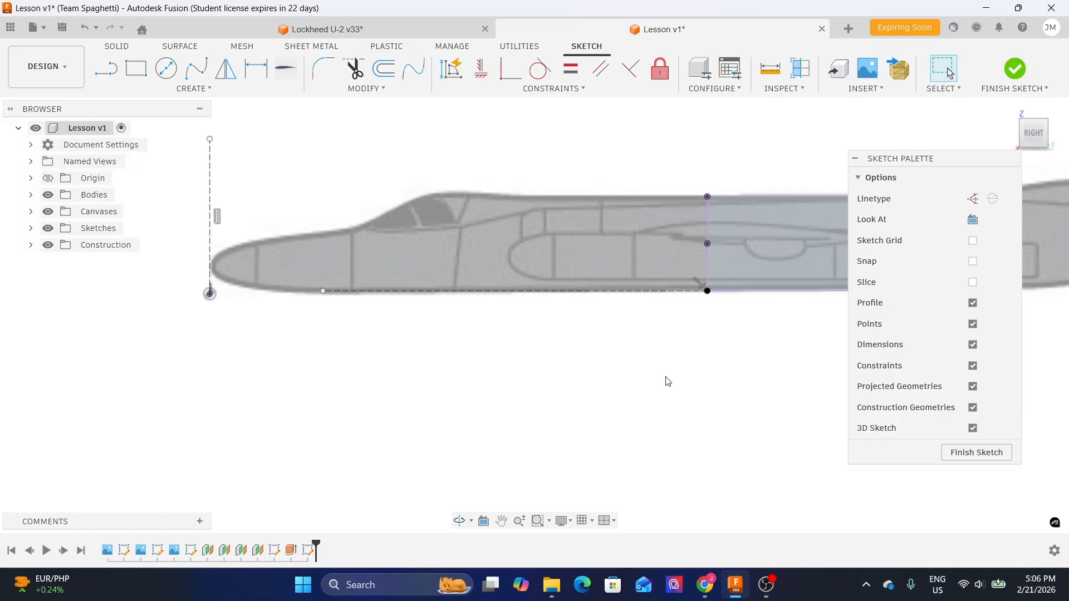
middle_drag(537, 174, 558, 273)
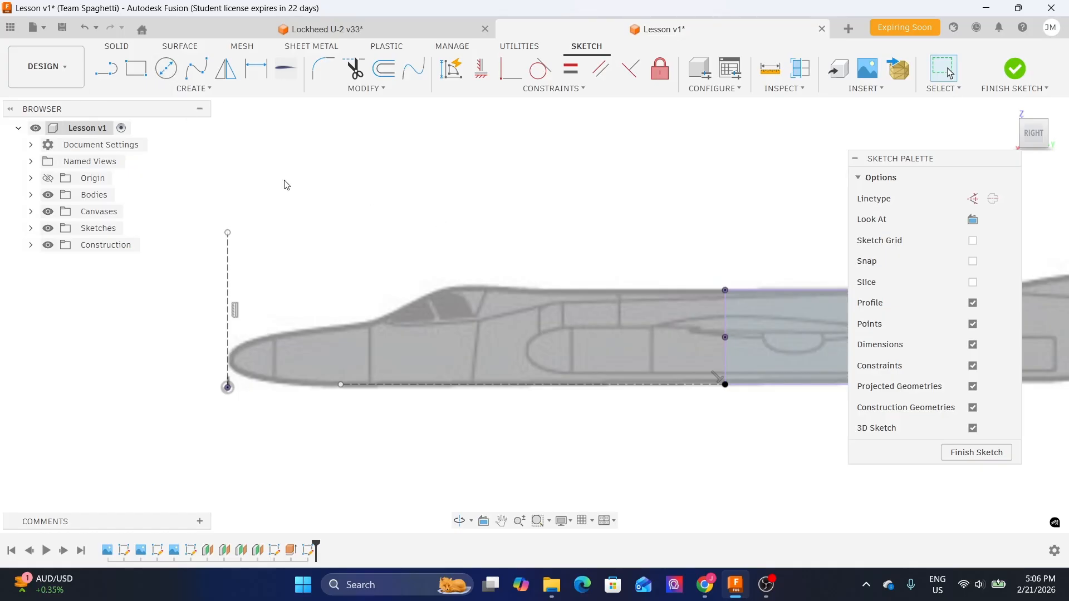
key(c)
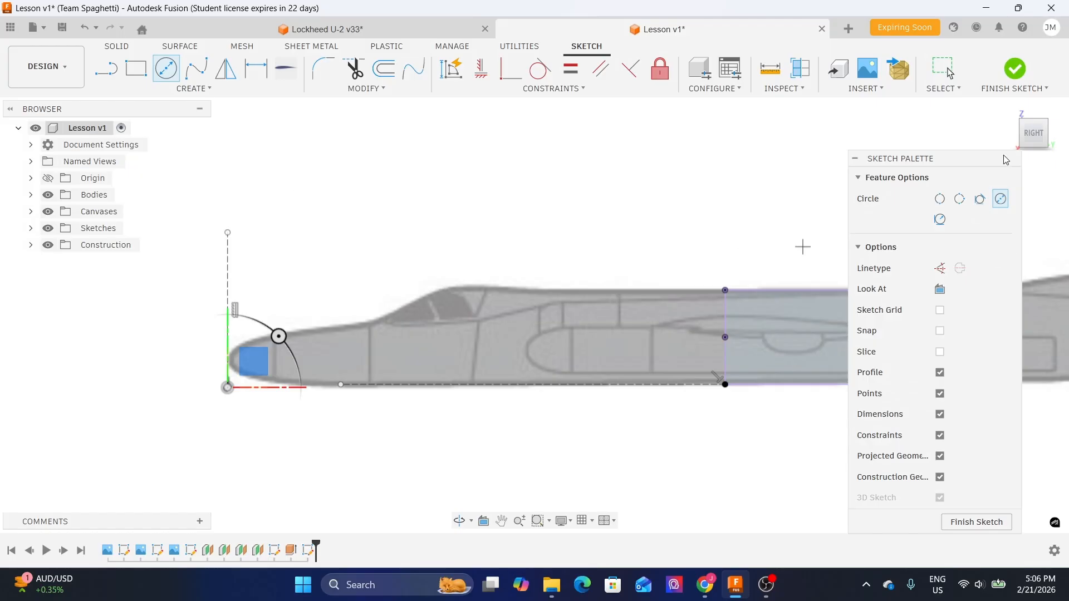
drag(971, 164, 965, 150)
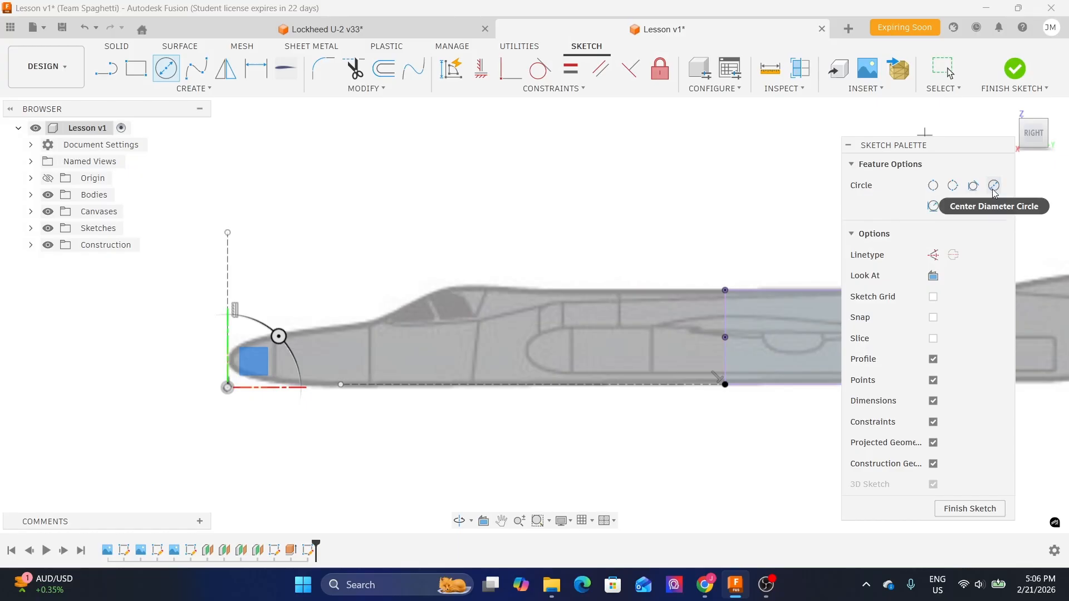
click(933, 186)
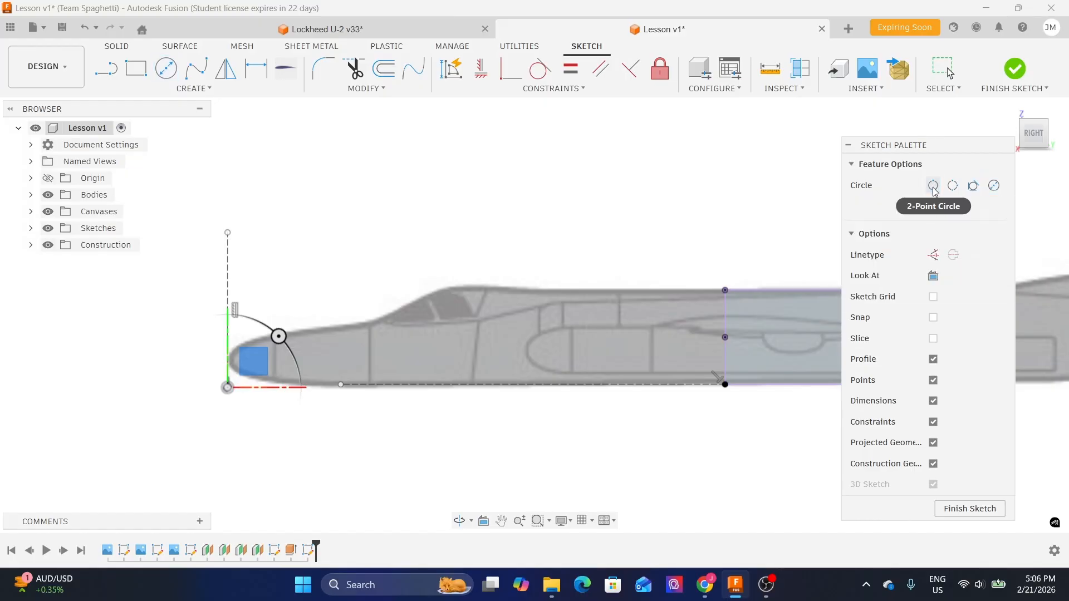
scroll(332, 328, up, 6)
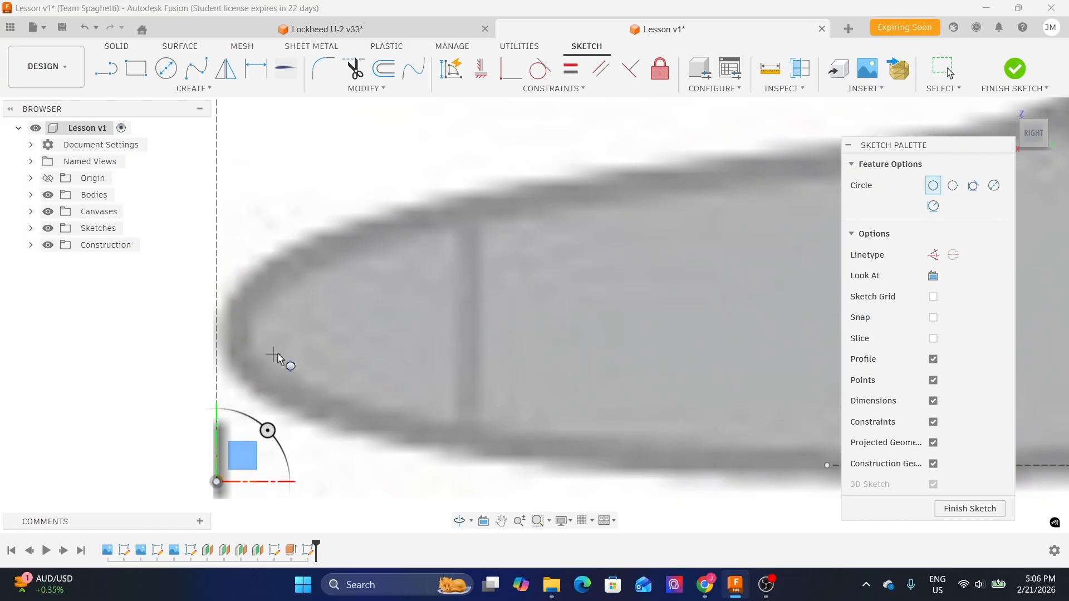
middle_drag(319, 344, 338, 341)
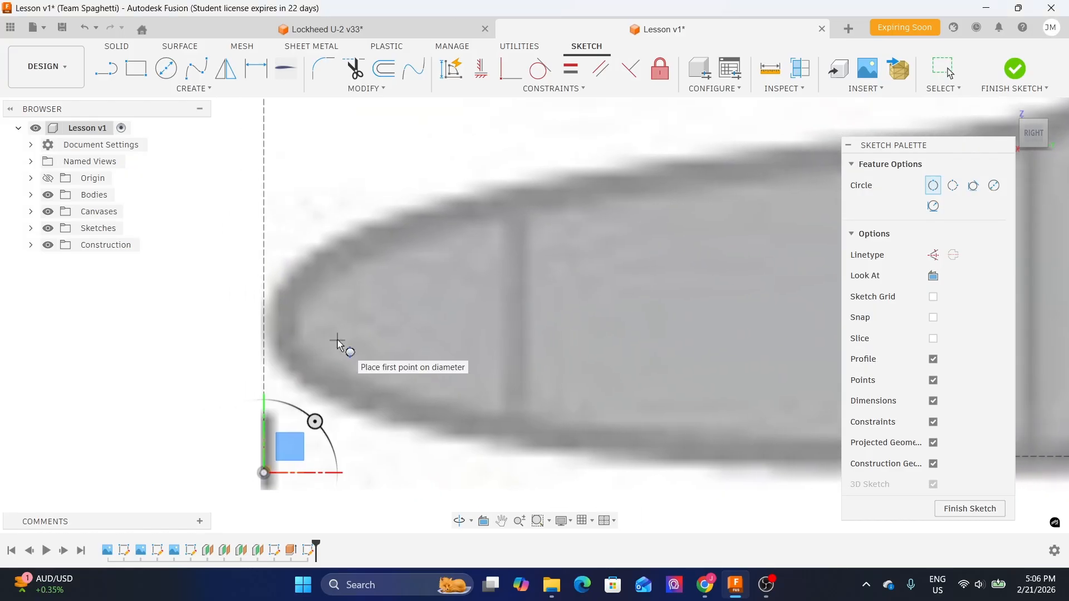
click(264, 322)
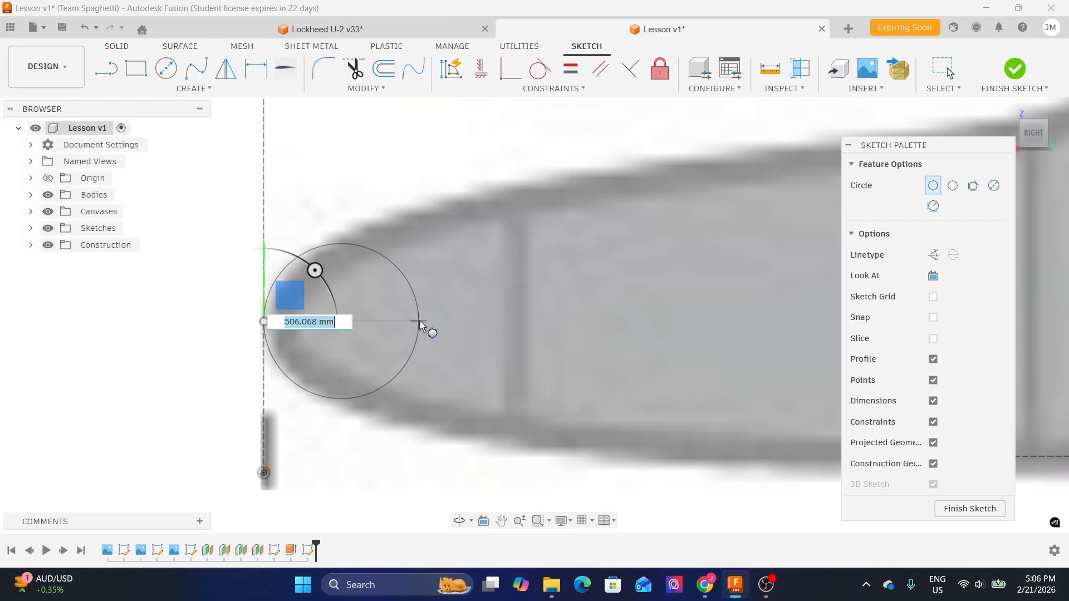
click(420, 322)
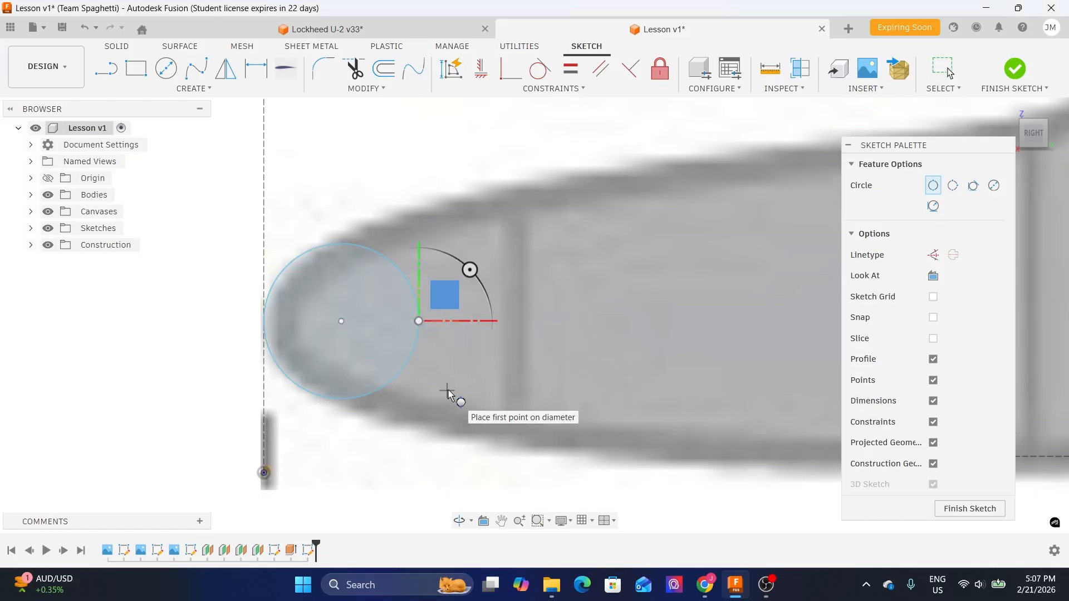
key(Escape)
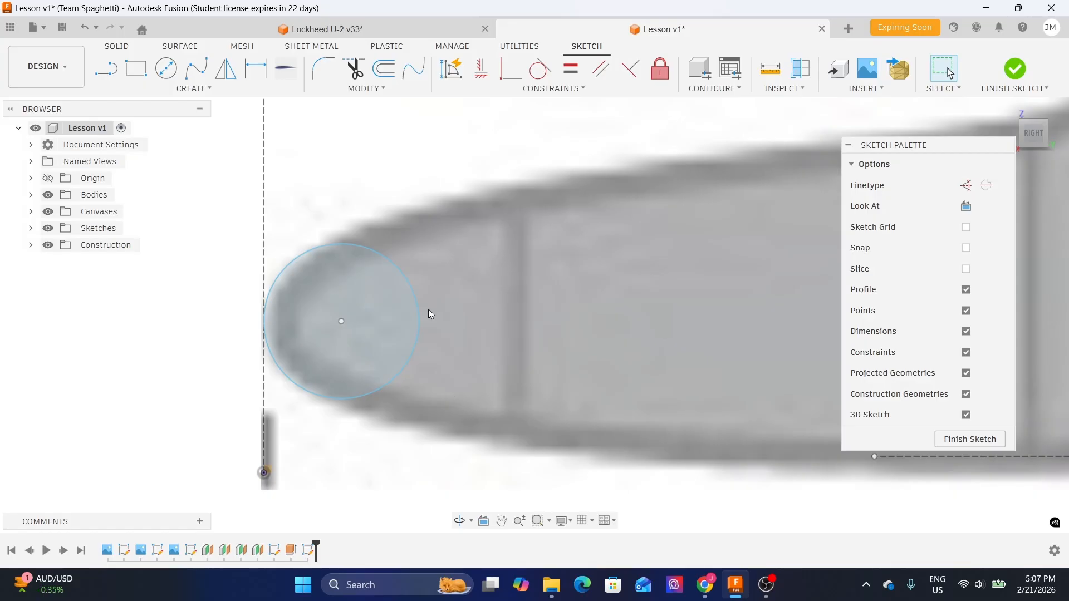
- Draw a 2-point circle about 1092 mm in diameter rising vertically from the underside construction line behind the nose
scroll(429, 309, down, 2)
middle_drag(552, 285, 445, 299)
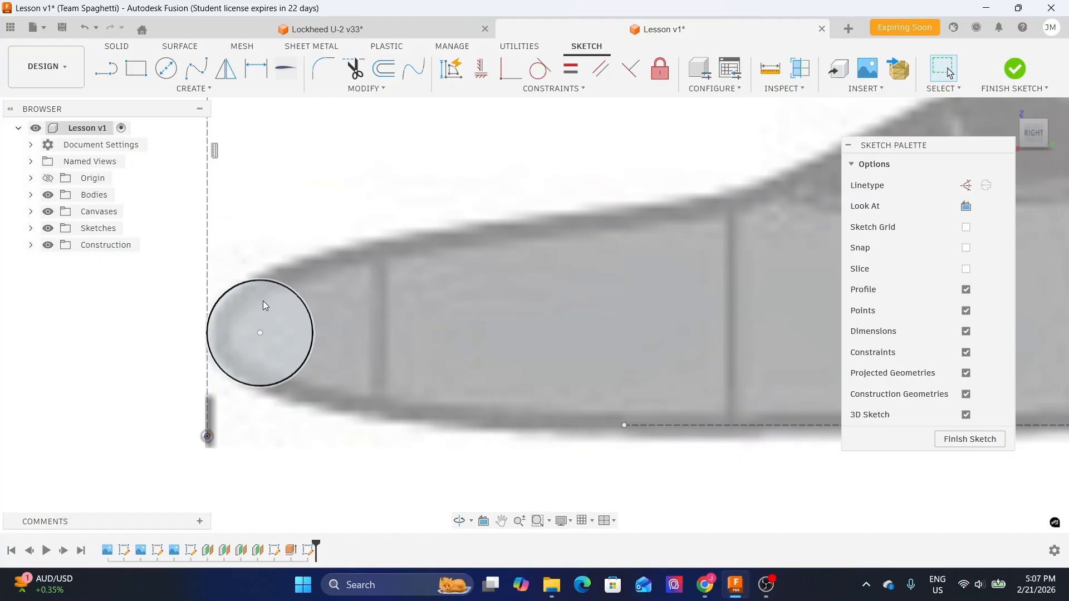
scroll(296, 287, down, 1)
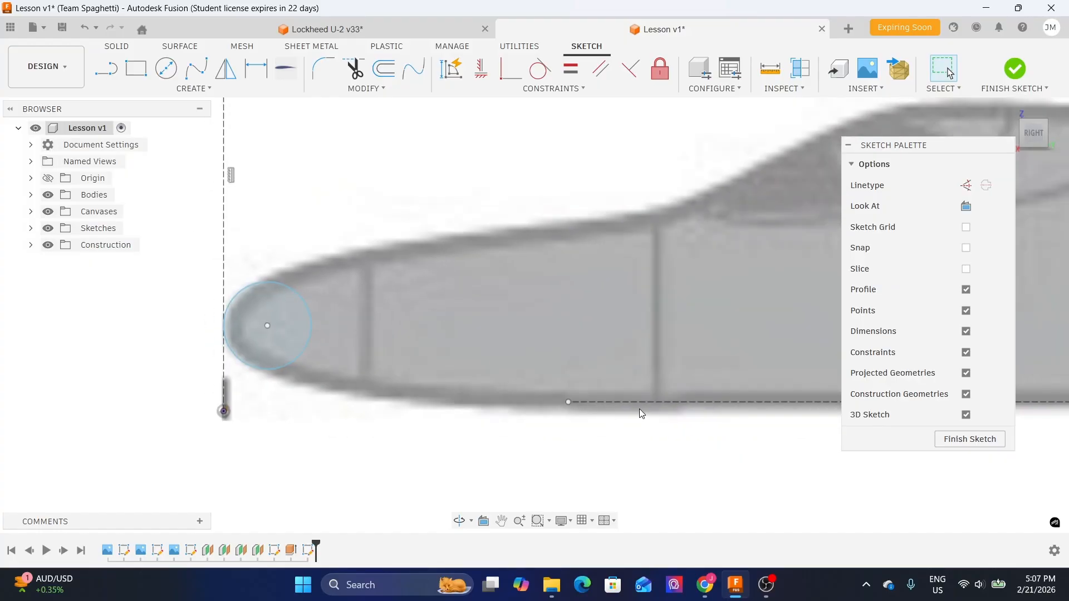
scroll(280, 330, up, 2)
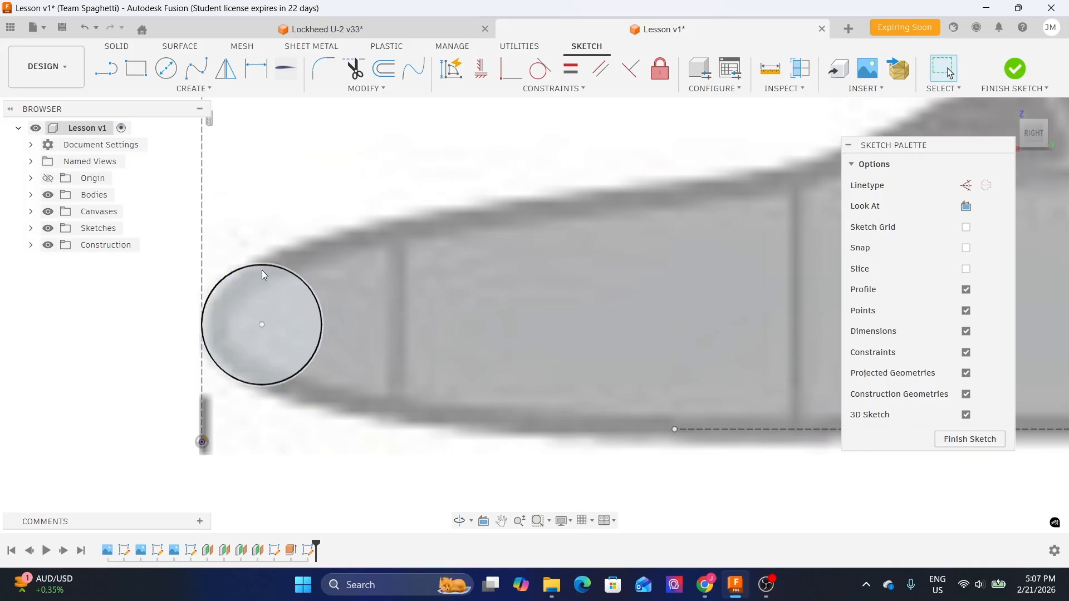
scroll(372, 263, down, 2)
middle_drag(568, 274, 482, 287)
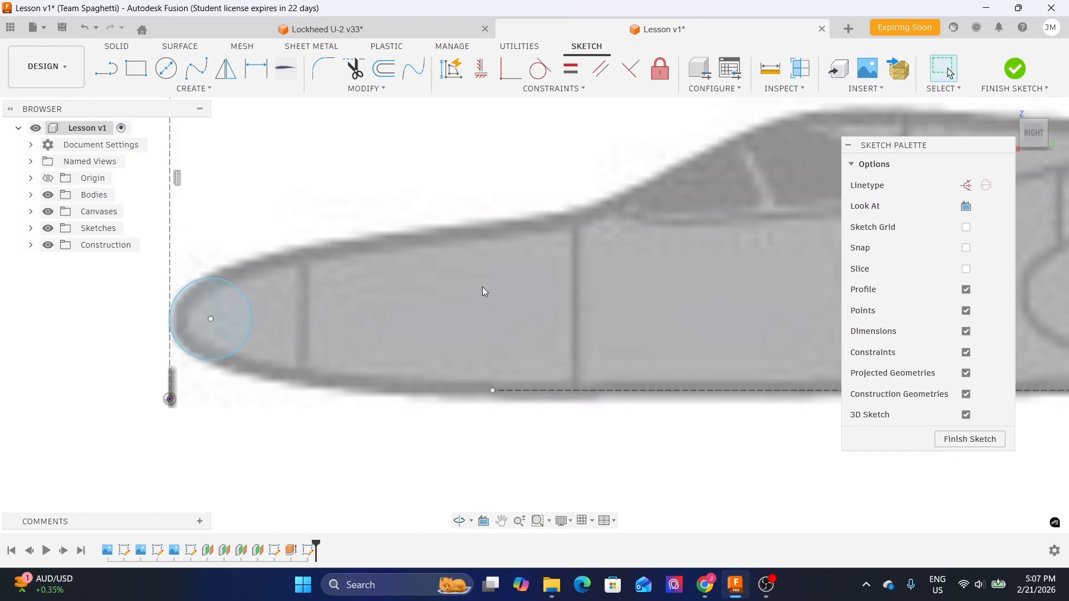
key(c)
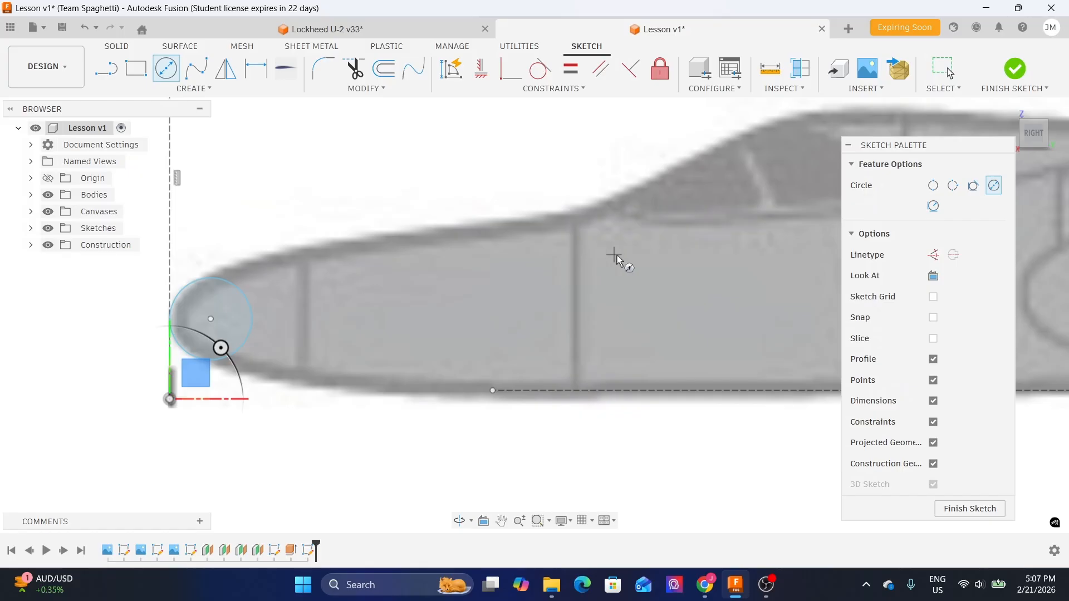
click(934, 188)
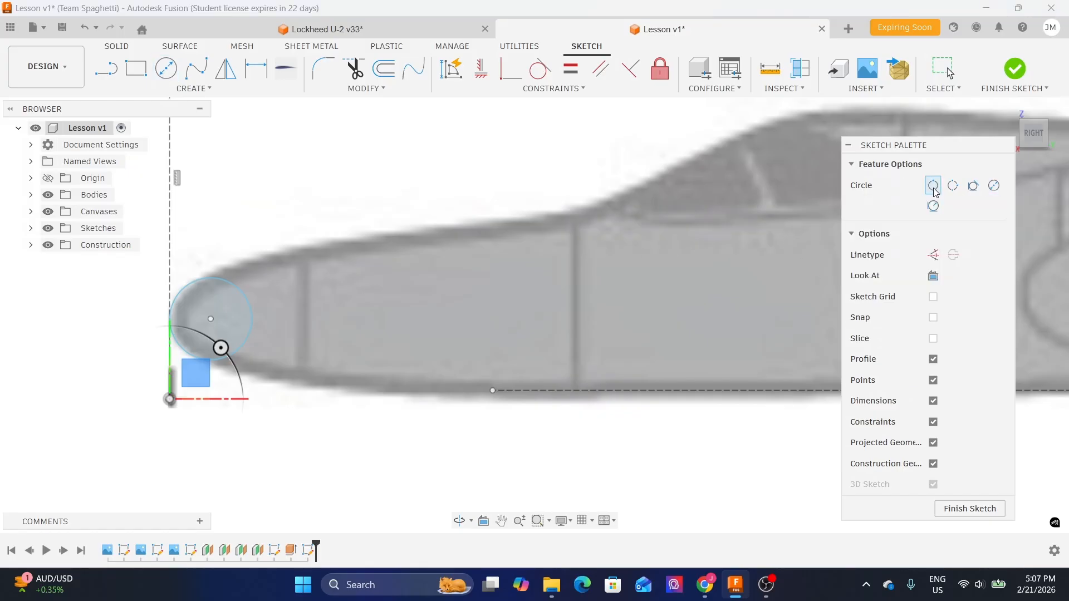
scroll(589, 382, up, 3)
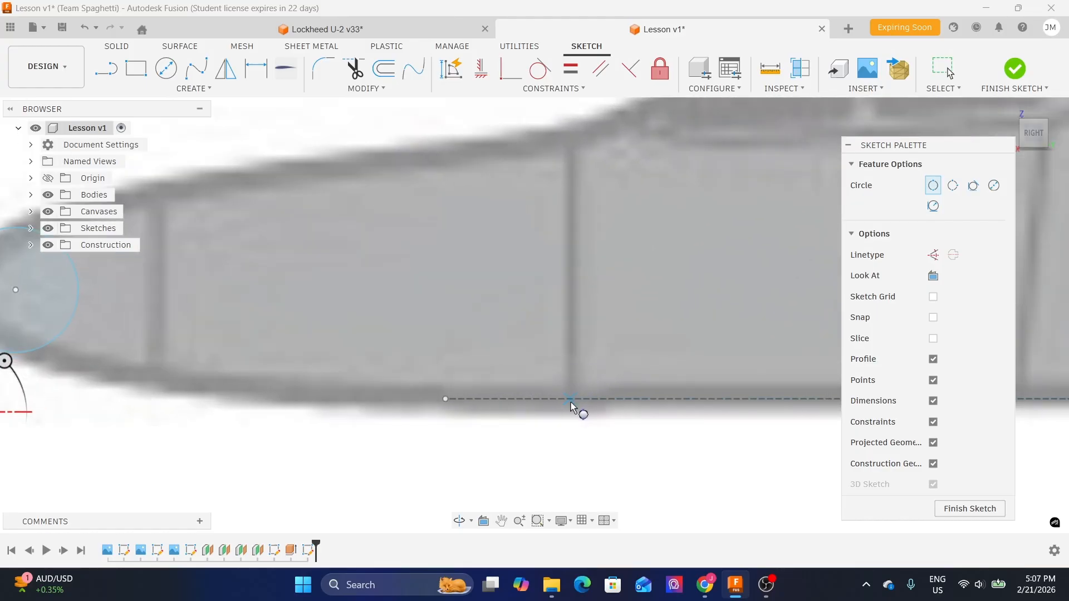
click(572, 400)
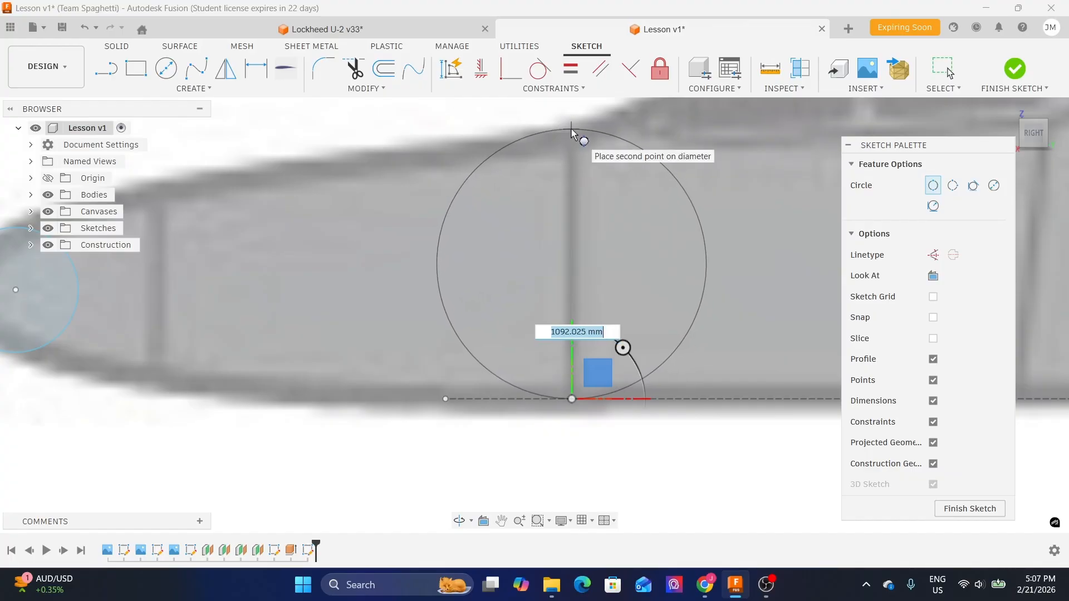
click(570, 131)
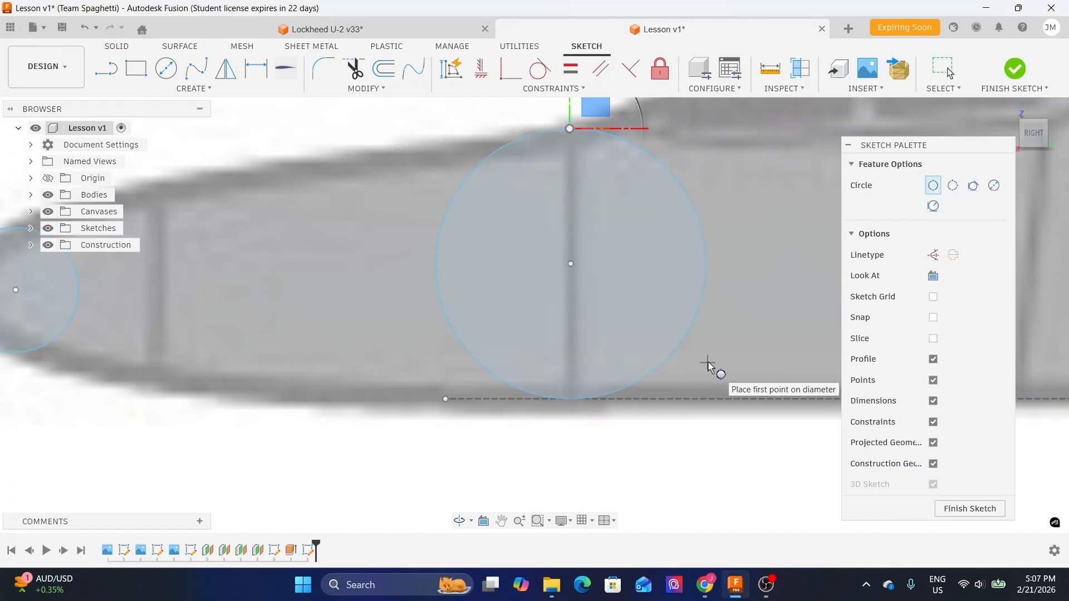
scroll(618, 334, down, 3)
key(Escape)
- Draw a 2-point circle about 1774 mm in diameter from the canopy top down to the underside construction line
middle_drag(701, 236, 667, 250)
middle_drag(700, 207, 650, 216)
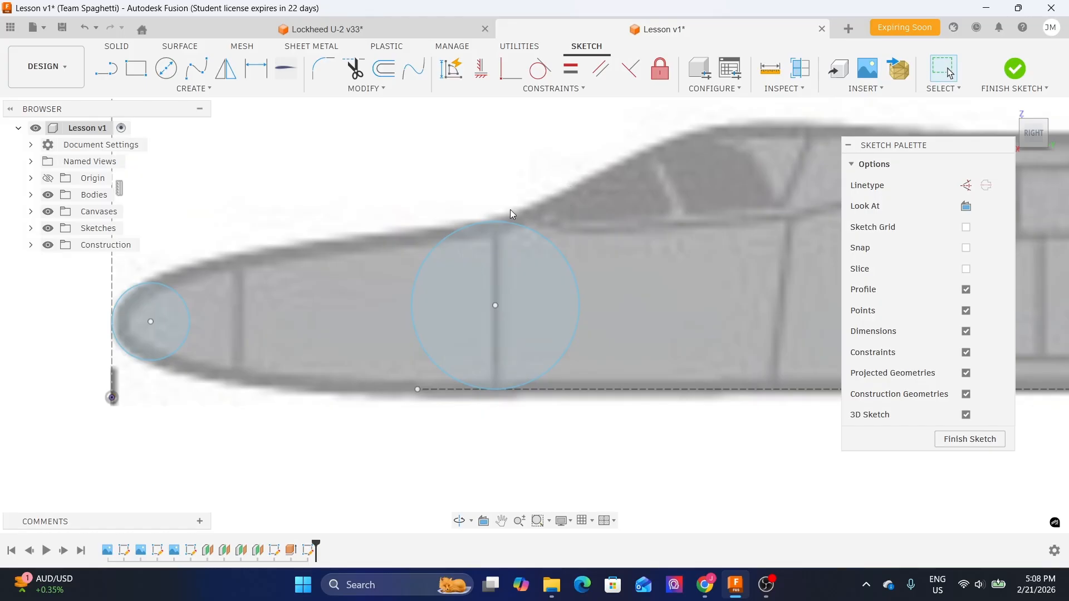
middle_drag(685, 221, 438, 221)
middle_drag(301, 241, 455, 228)
scroll(396, 216, up, 2)
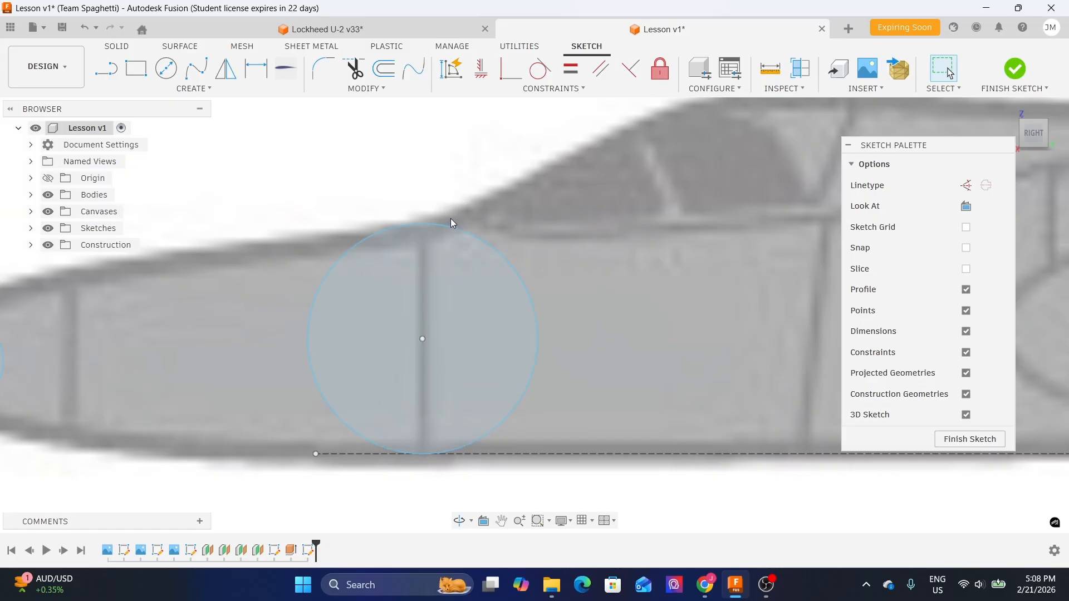
scroll(451, 220, down, 2)
middle_drag(677, 204, 539, 202)
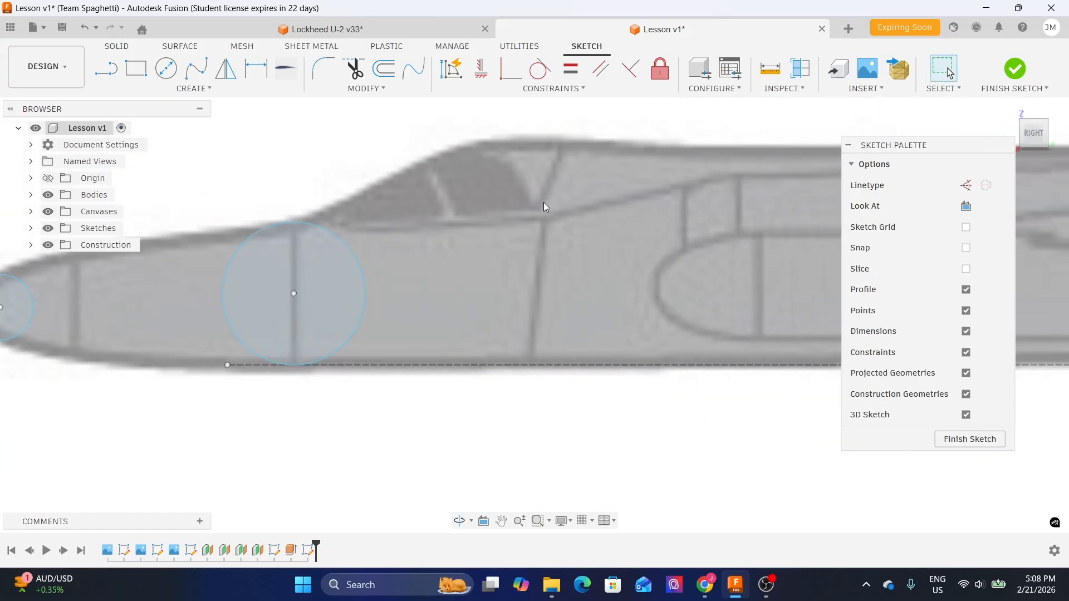
key(c)
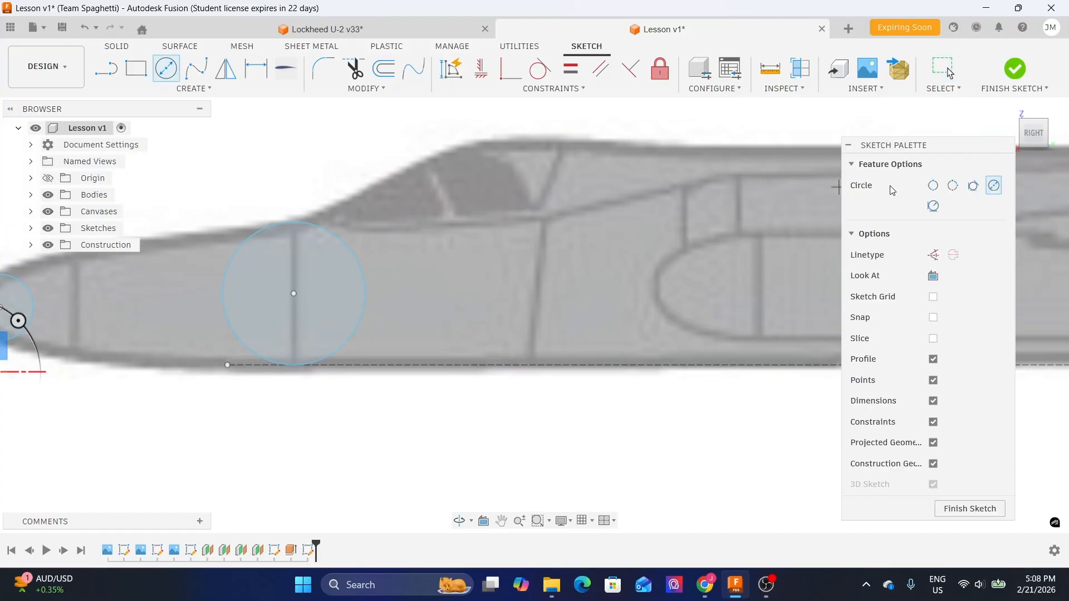
click(934, 187)
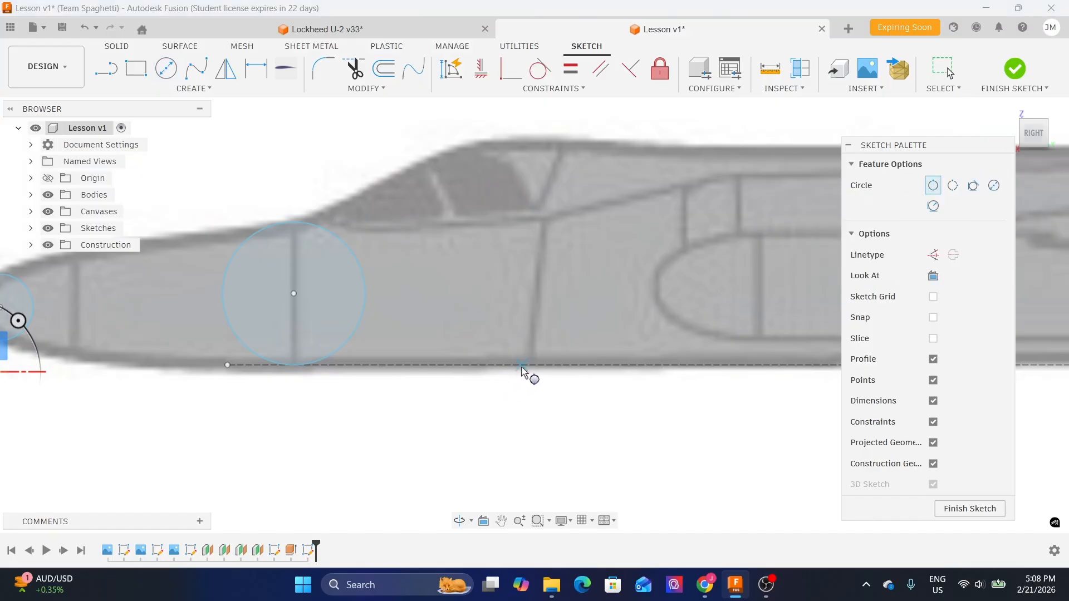
scroll(479, 142, up, 2)
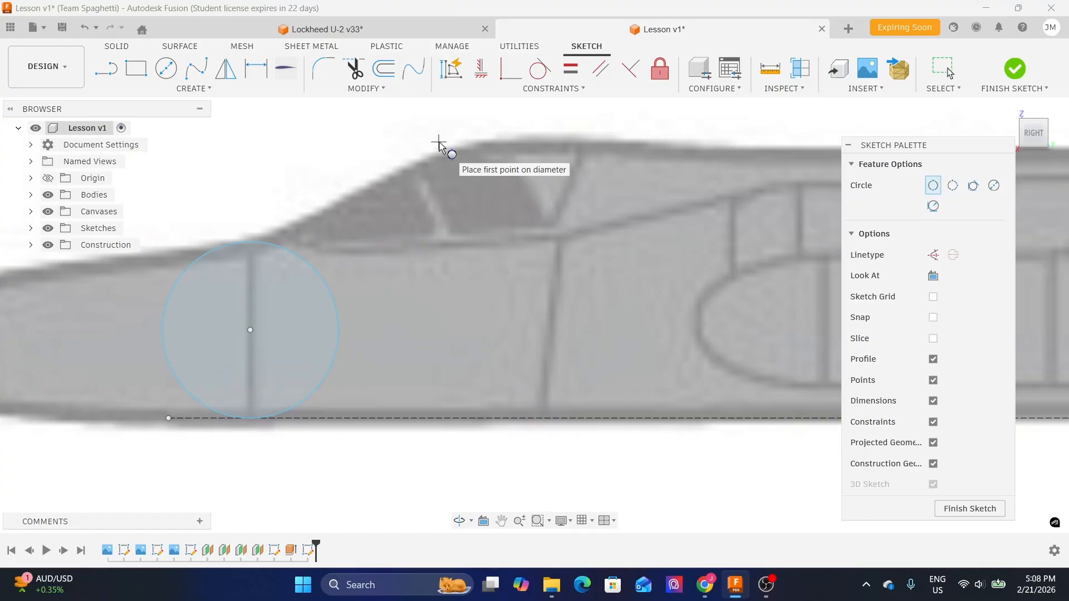
scroll(690, 136, down, 1)
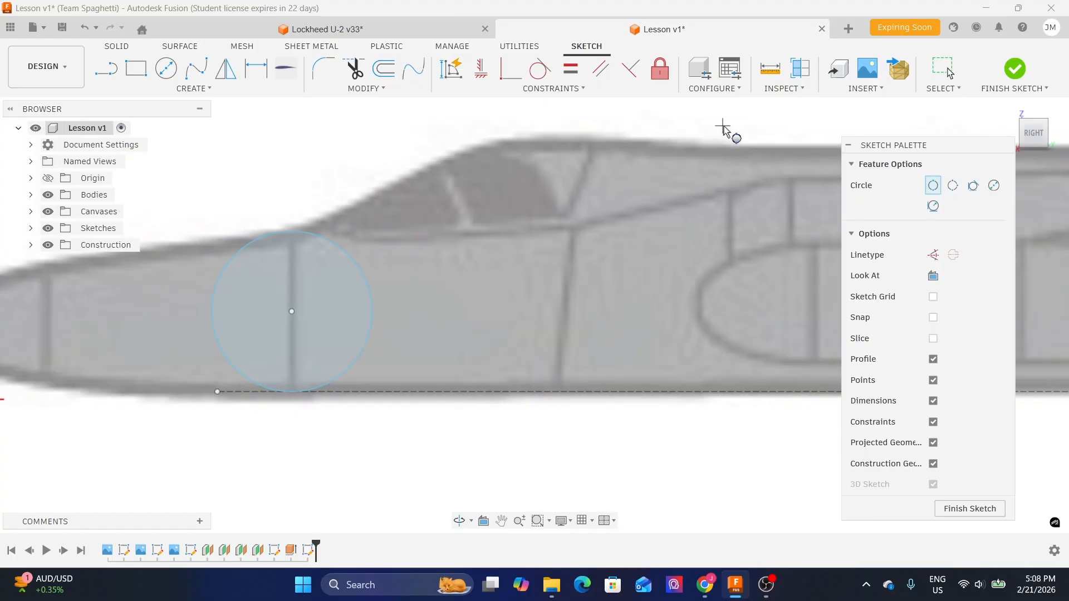
middle_drag(735, 131, 566, 191)
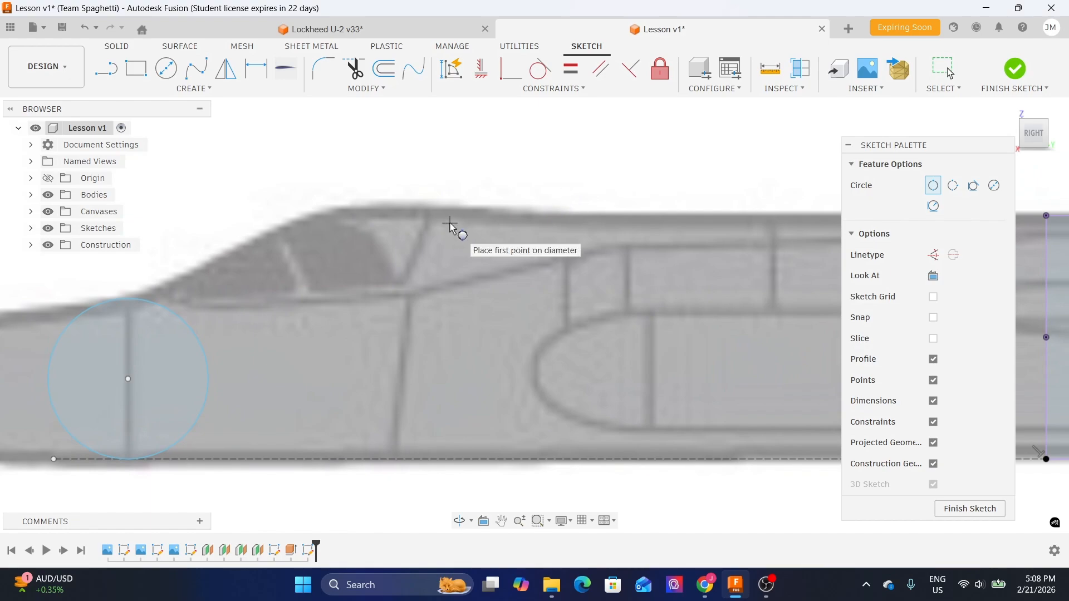
click(341, 205)
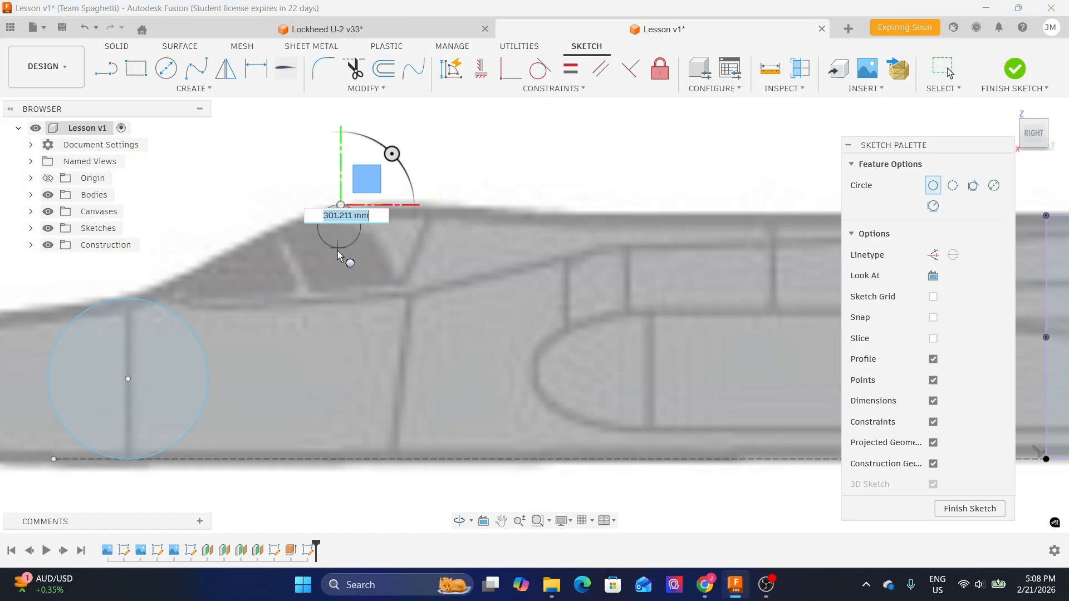
click(364, 460)
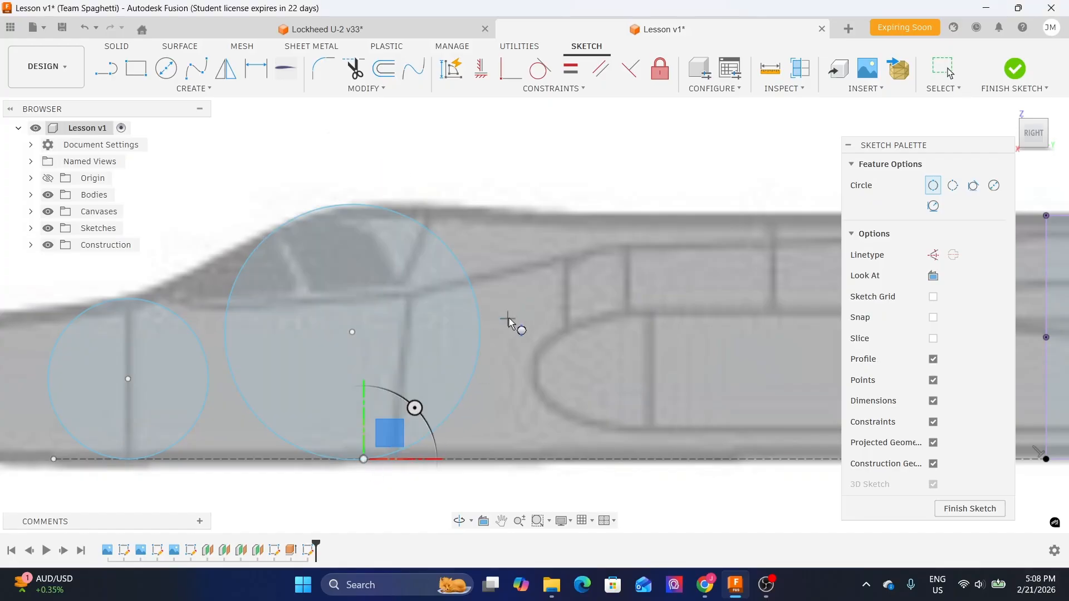
key(Escape)
- Draw a vertical line about 1128 mm long upward from the large circle's centre past its top
middle_drag(363, 188, 415, 176)
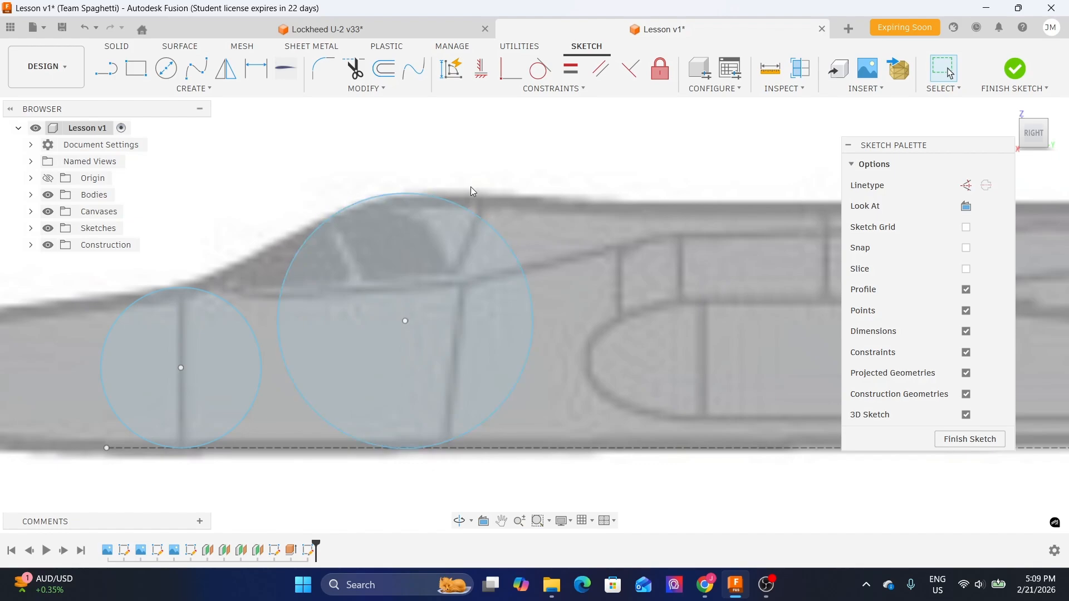
scroll(526, 197, down, 3)
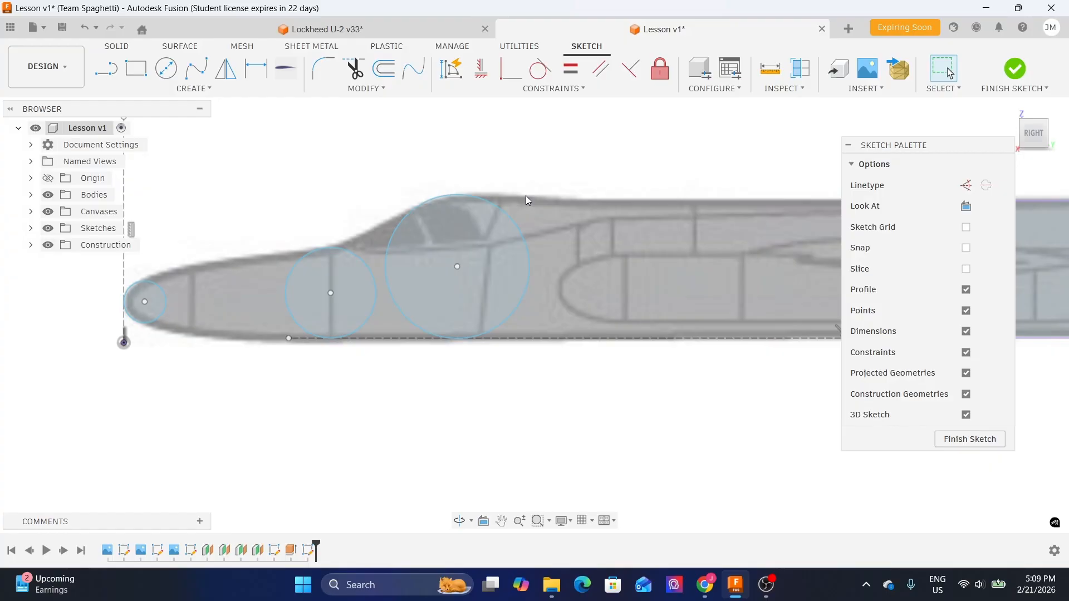
middle_drag(351, 187, 376, 185)
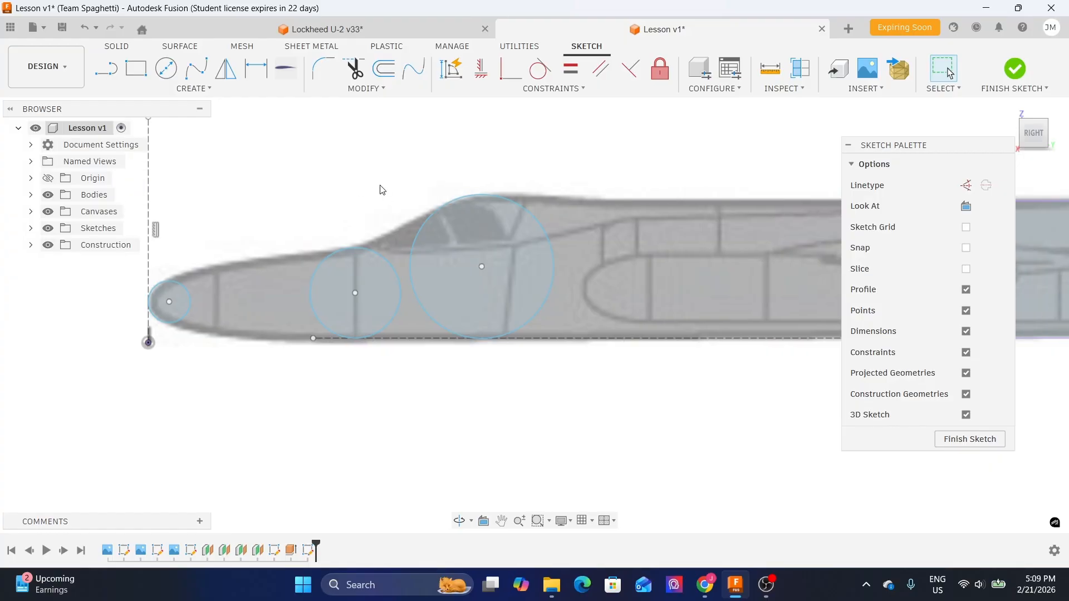
click(114, 70)
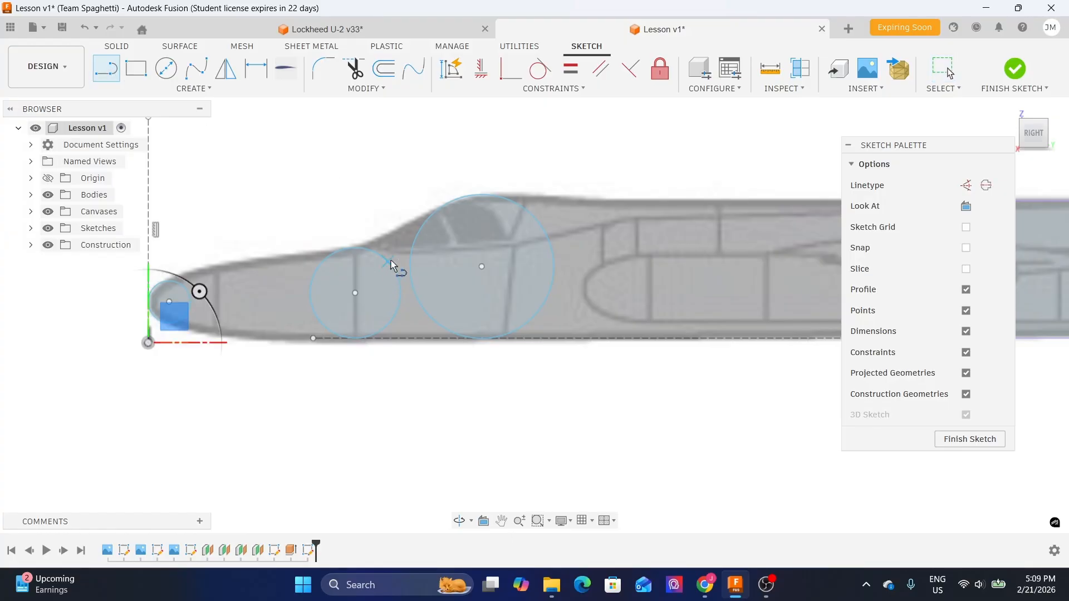
scroll(579, 167, up, 2)
scroll(463, 285, up, 1)
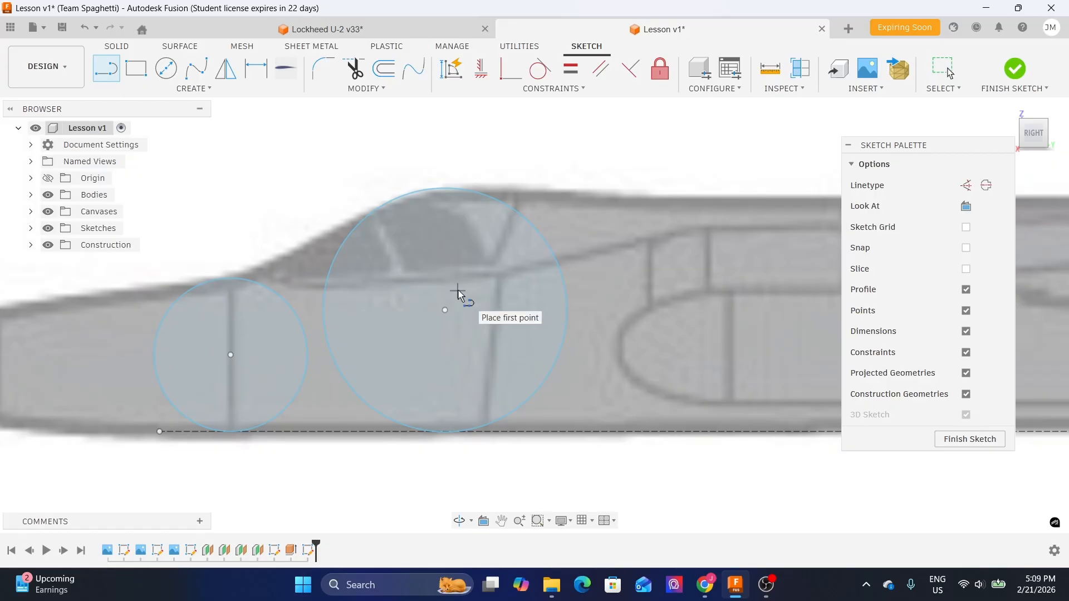
click(446, 309)
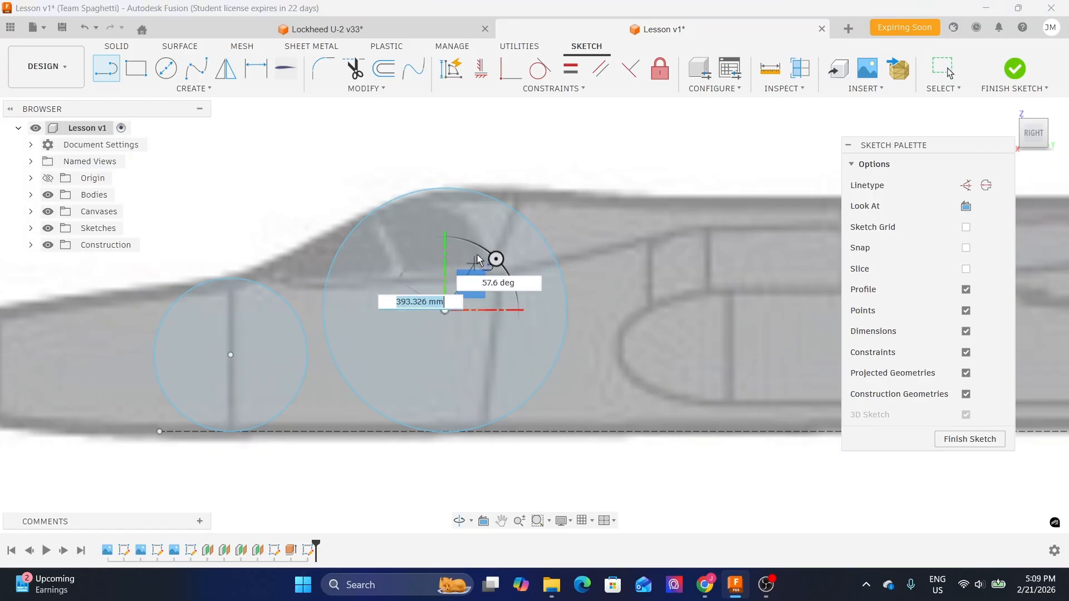
click(445, 151)
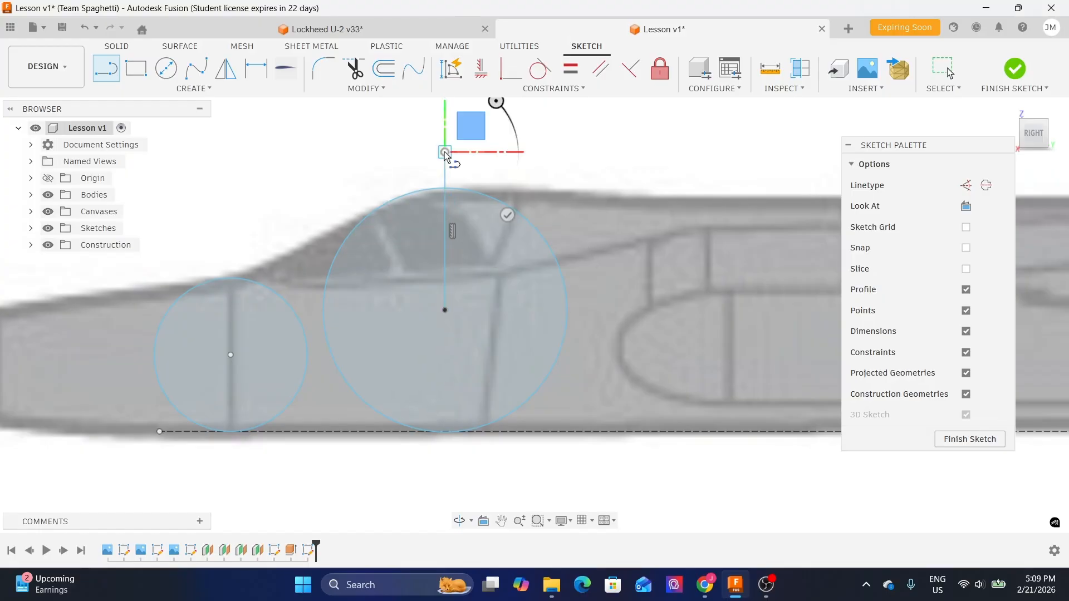
key(Escape)
- Trim the part of that vertical line extending above the large circle
click(354, 69)
click(446, 167)
key(Escape)
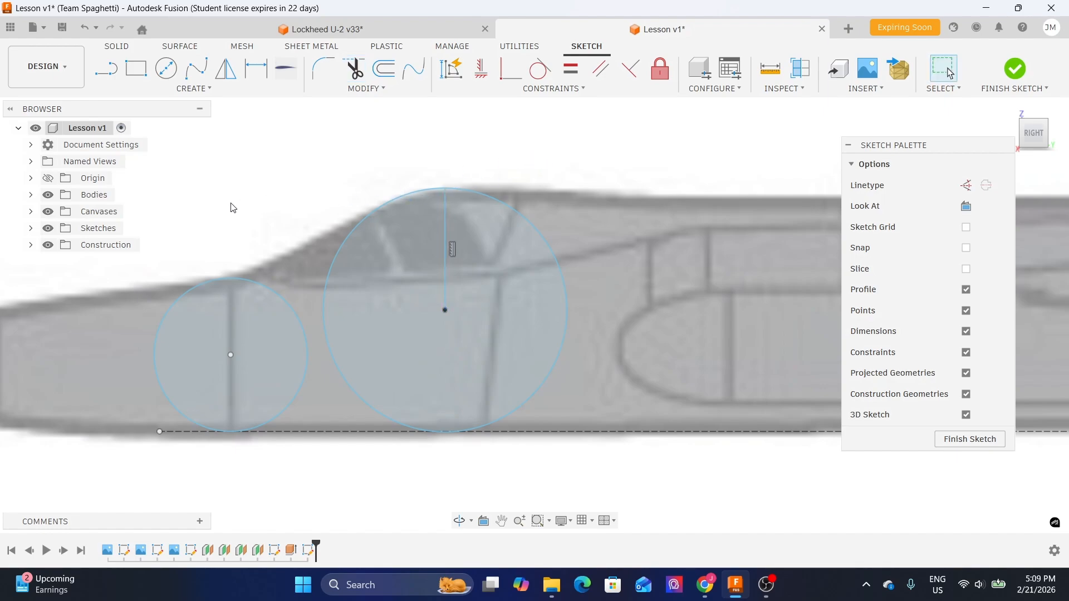
- Draw a vertical line about 914 mm long upward from the middle circle's centre
middle_drag(231, 205, 351, 179)
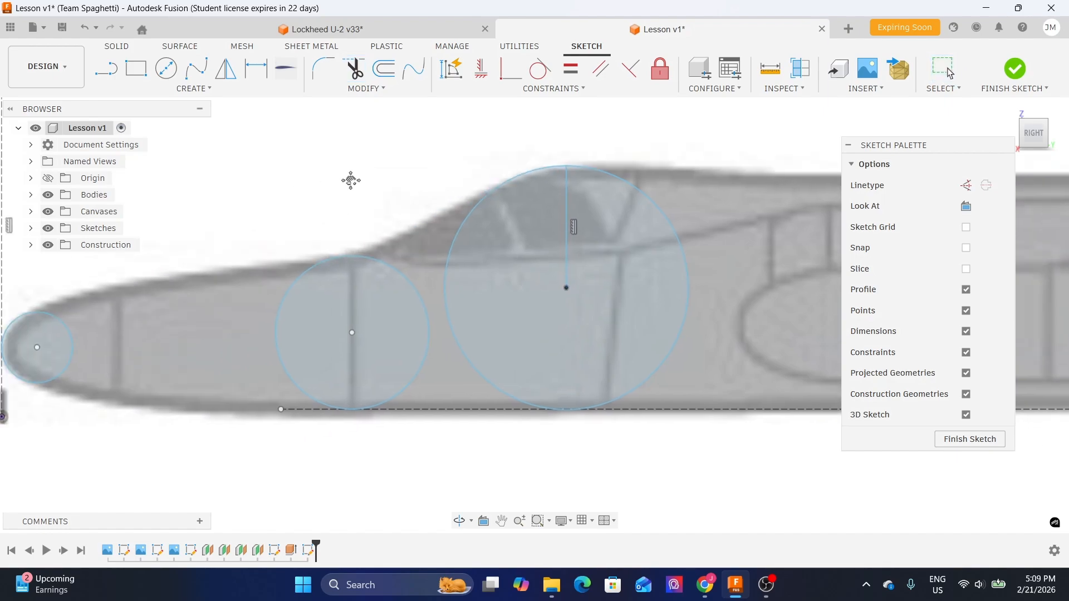
click(106, 68)
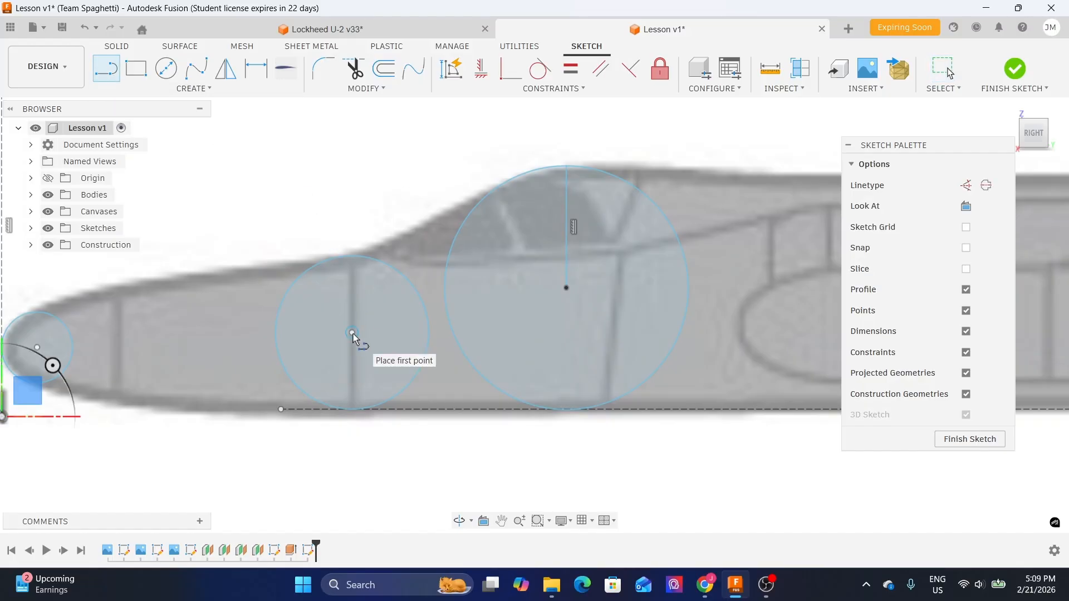
click(353, 333)
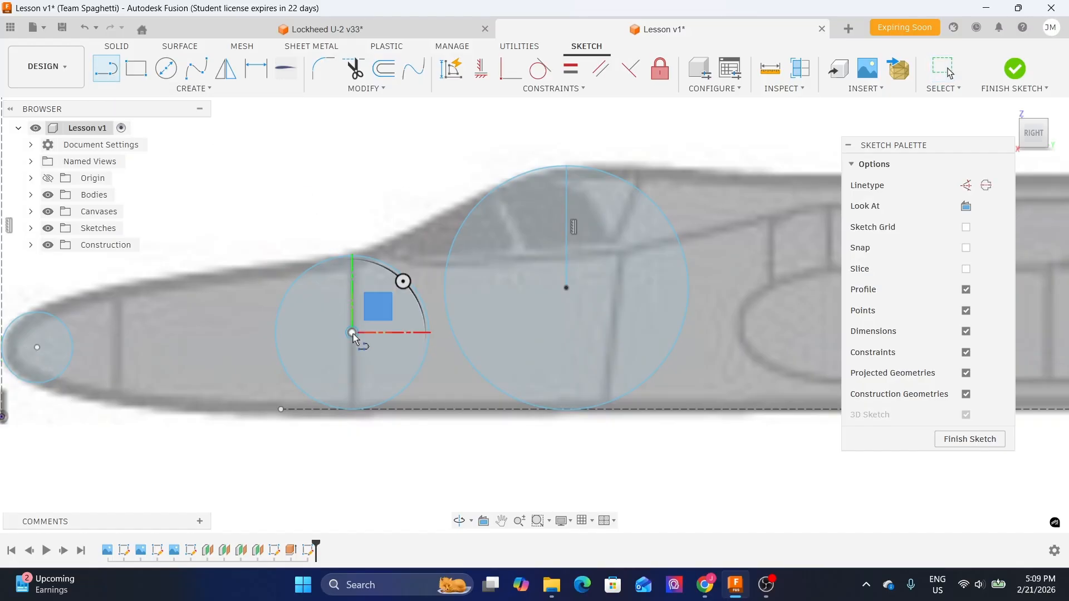
click(353, 205)
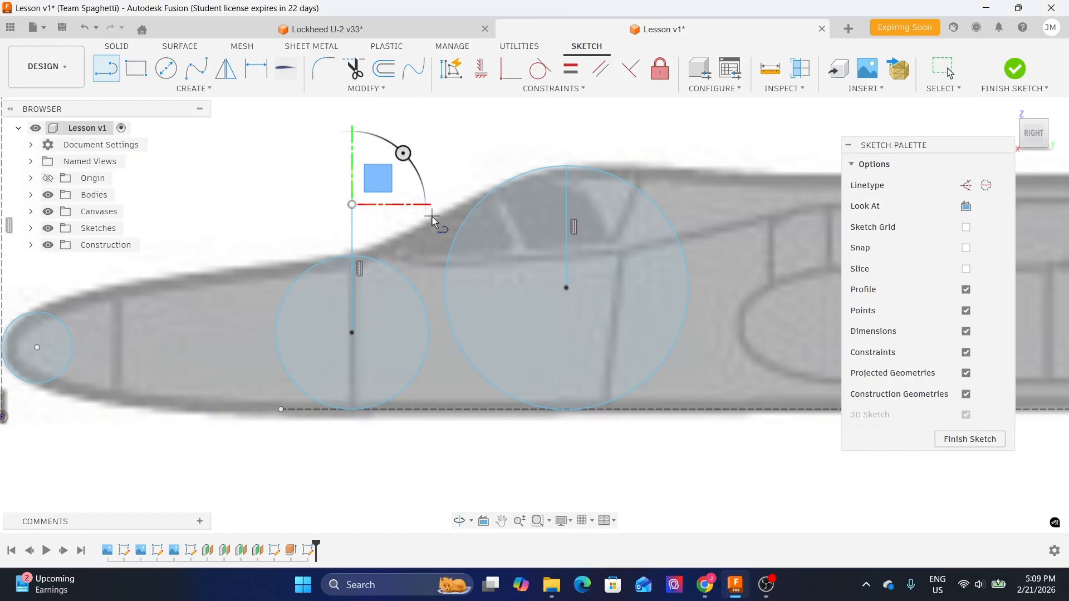
key(Escape)
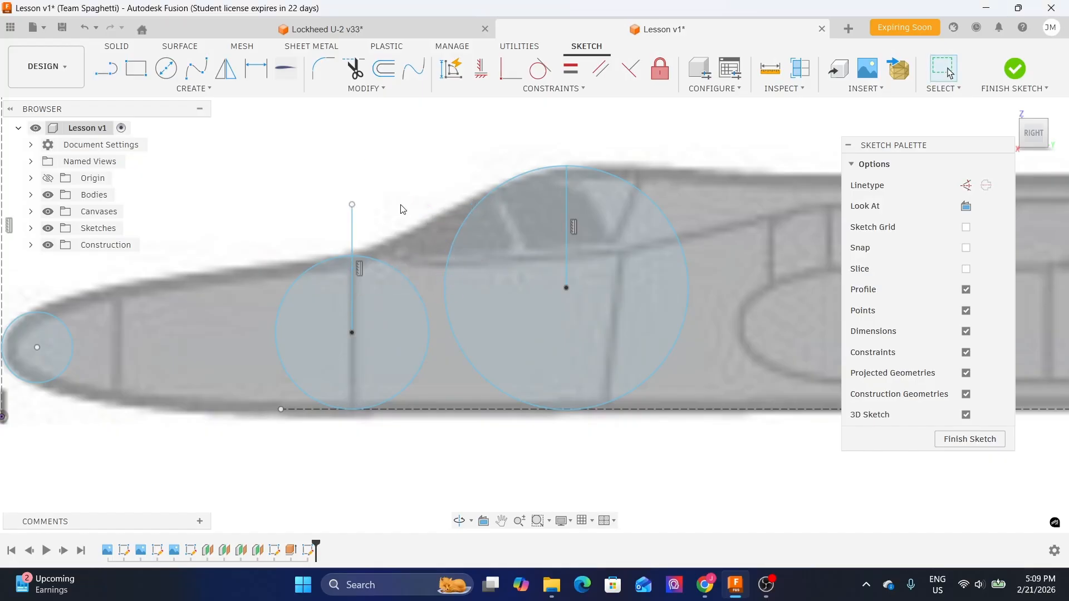
- Trim the part of the middle circle's vertical line extending above the circle
key(t)
click(354, 225)
middle_drag(247, 218, 401, 211)
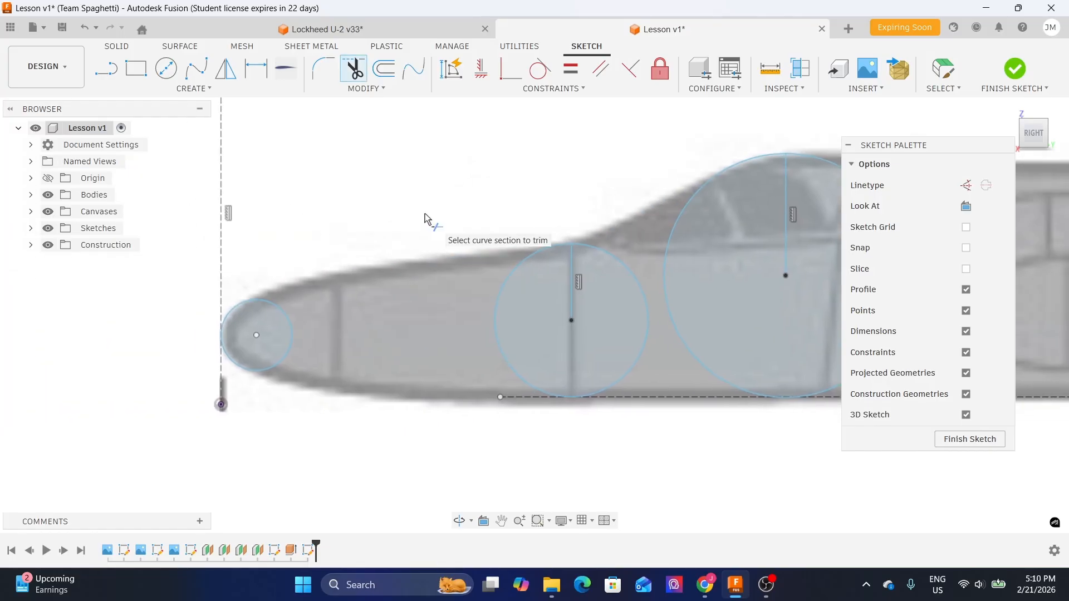
key(Escape)
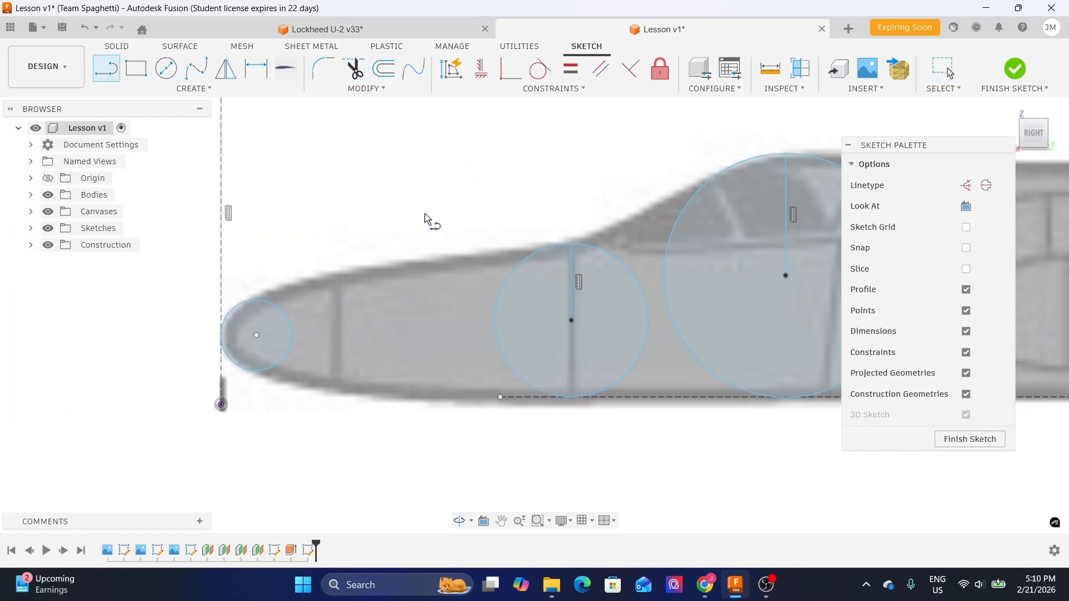
- Draw a horizontal line about 312 mm long leftward from the small nose circle's centre past its edge
key(l)
scroll(257, 351, up, 3)
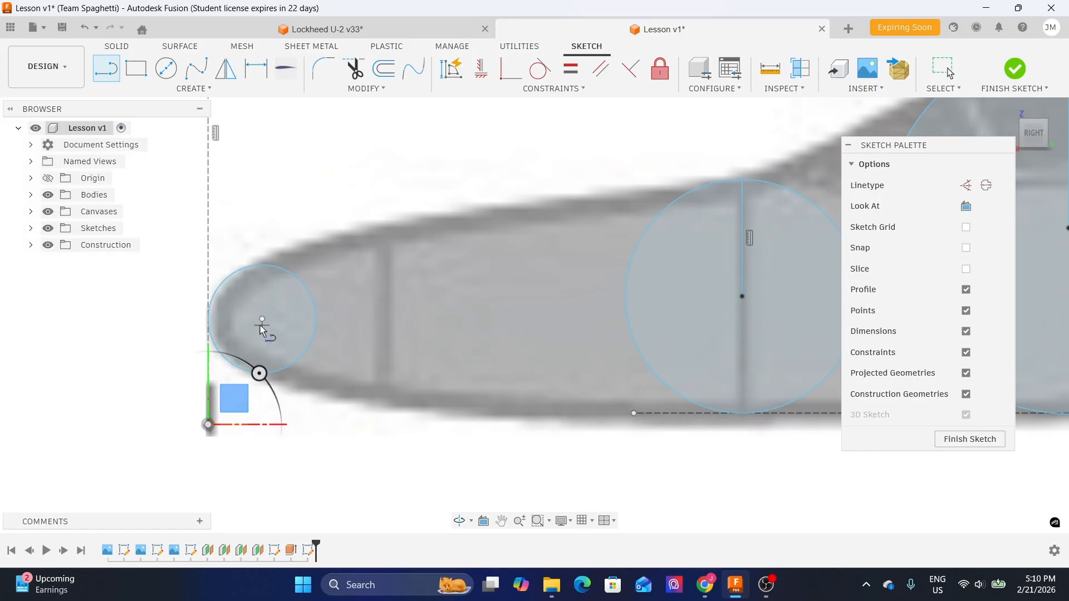
click(262, 319)
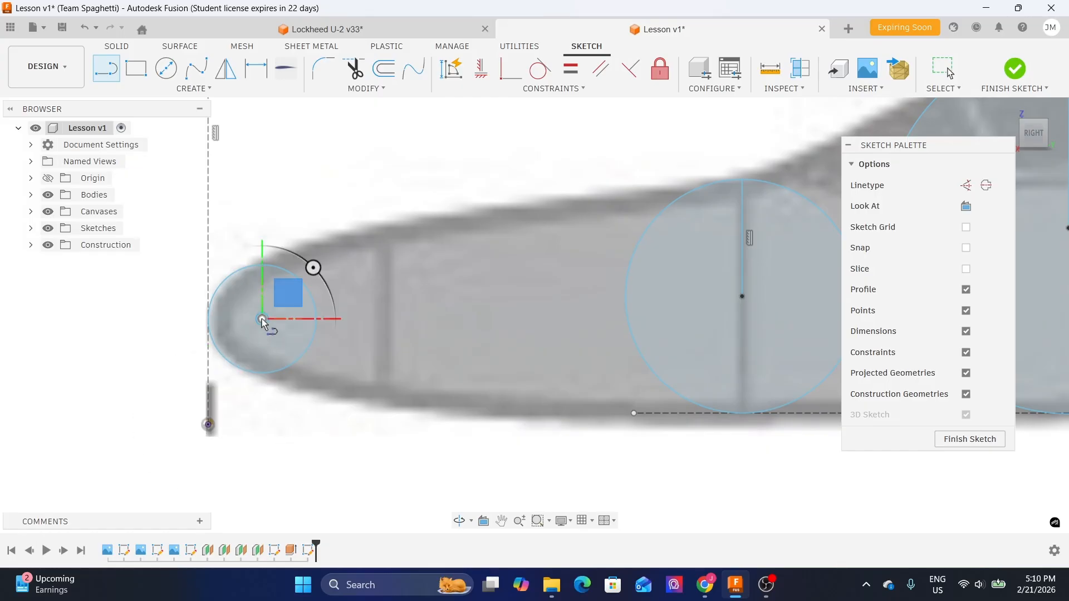
click(195, 320)
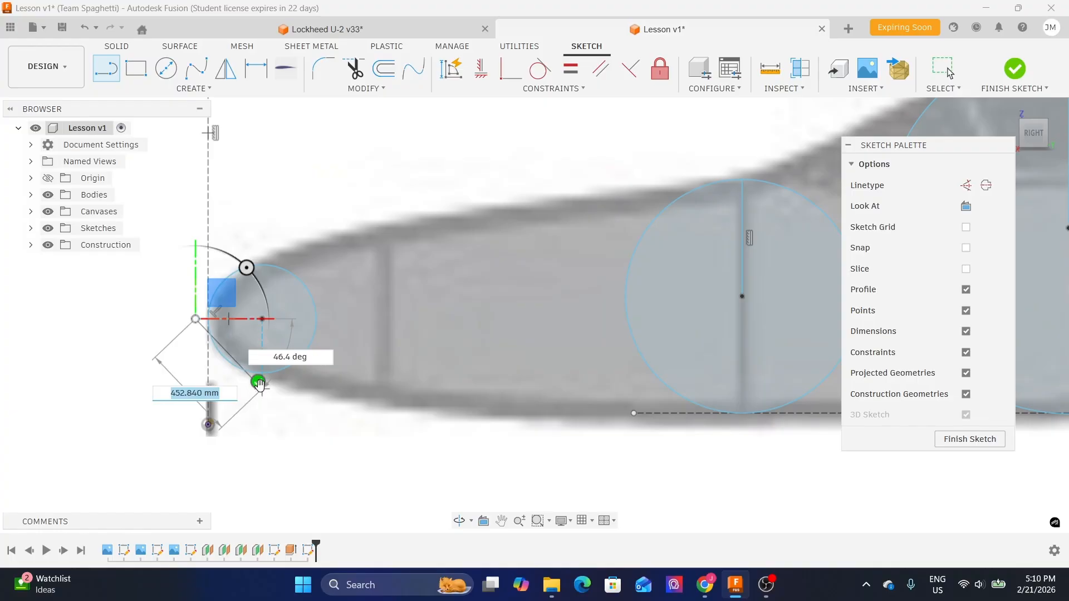
key(Escape)
scroll(153, 328, up, 2)
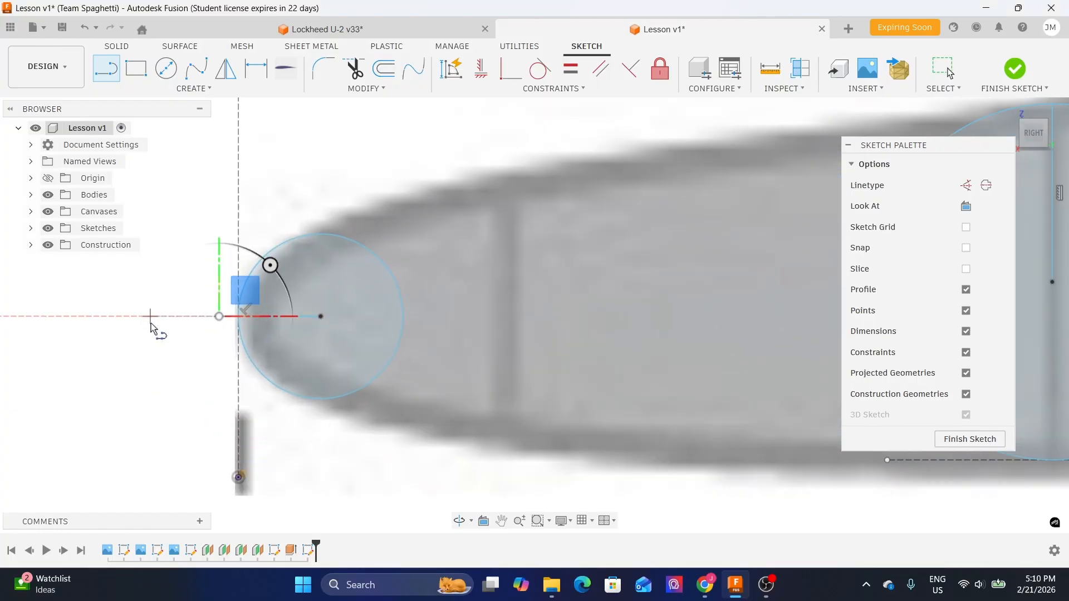
key(Escape)
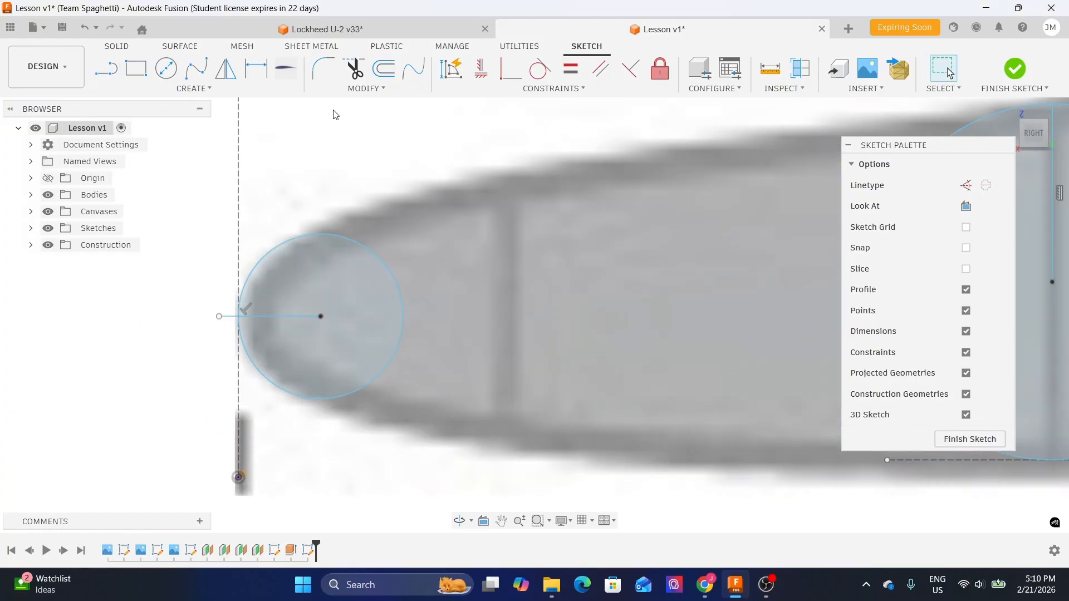
- Trim the part of that horizontal line extending beyond the small circle
click(353, 72)
click(230, 317)
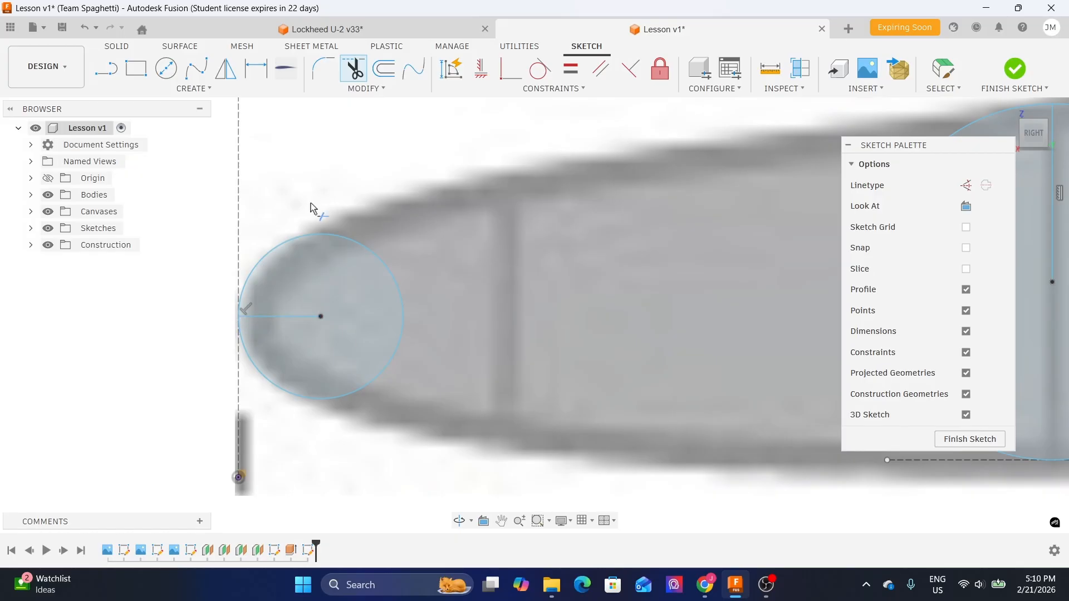
scroll(314, 204, down, 2)
key(Escape)
- Convert the three circles and their centre lines to construction geometry
scroll(331, 212, down, 3)
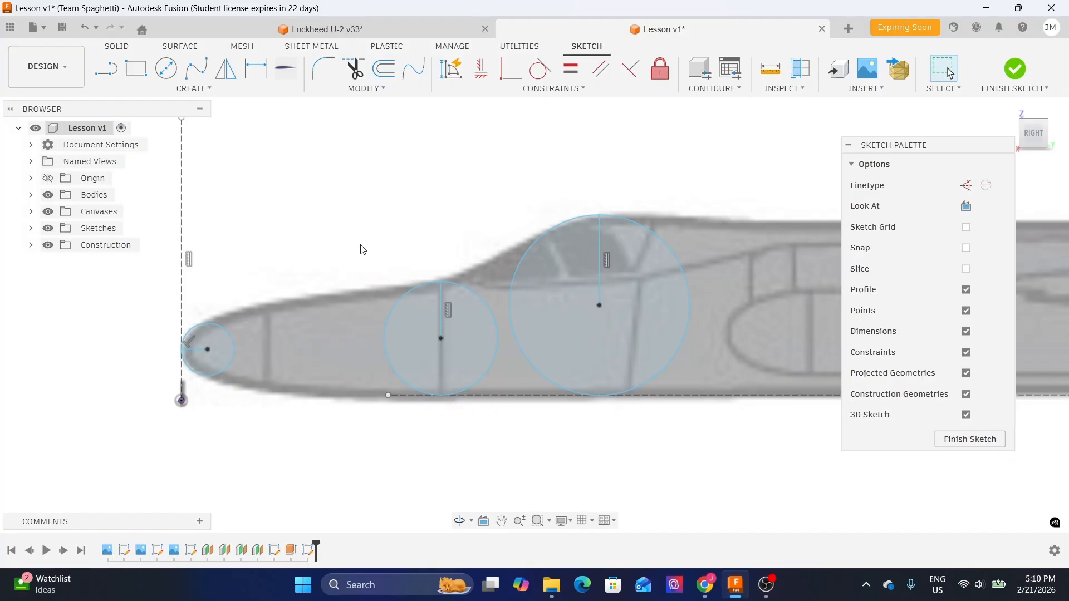
scroll(361, 245, down, 1)
middle_drag(659, 199, 568, 186)
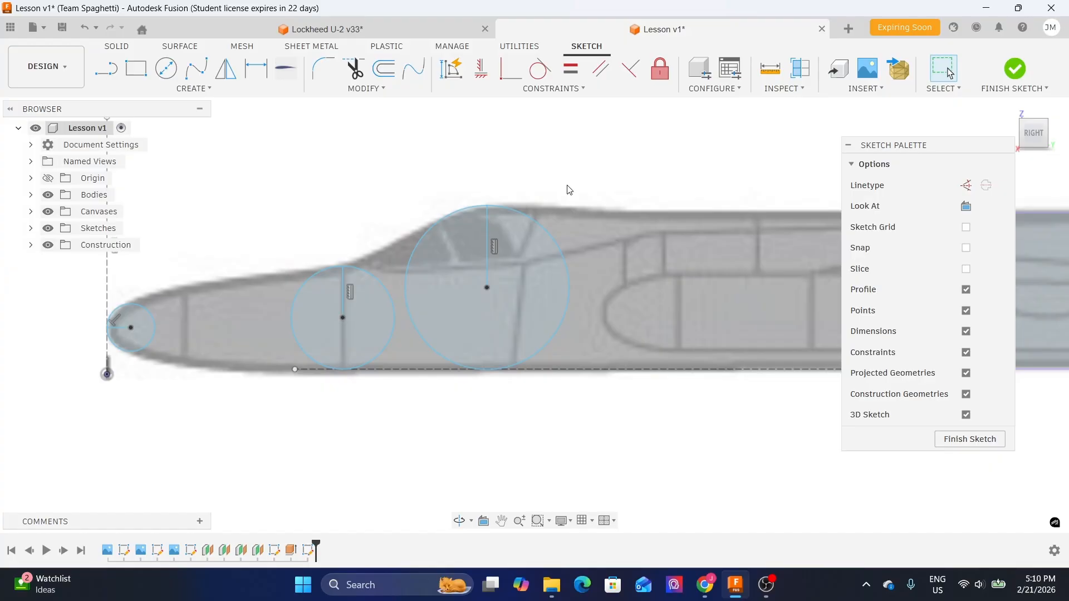
scroll(571, 190, down, 1)
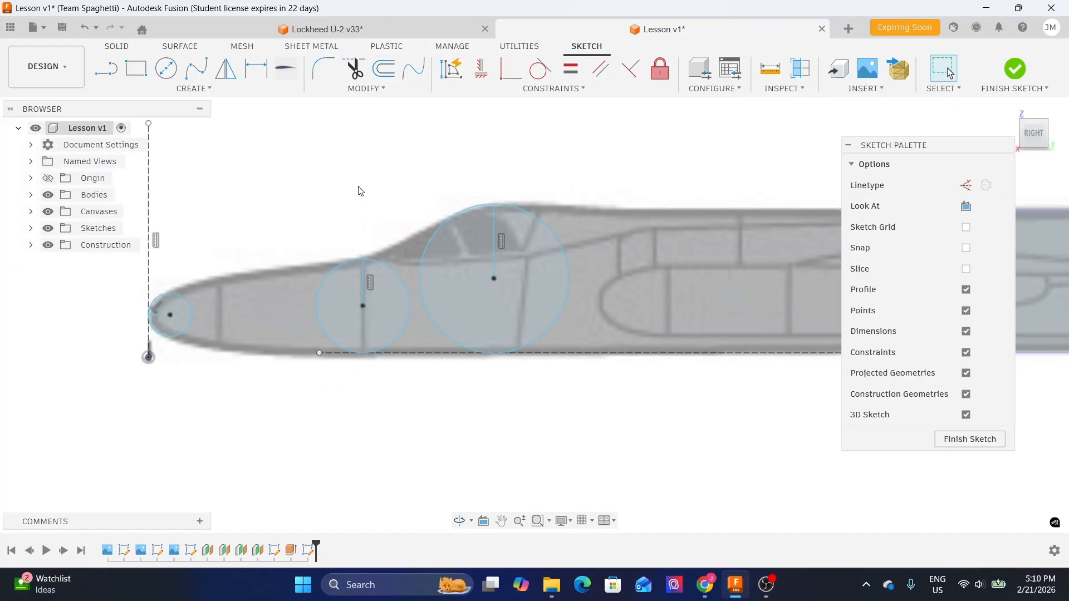
middle_drag(360, 192, 430, 214)
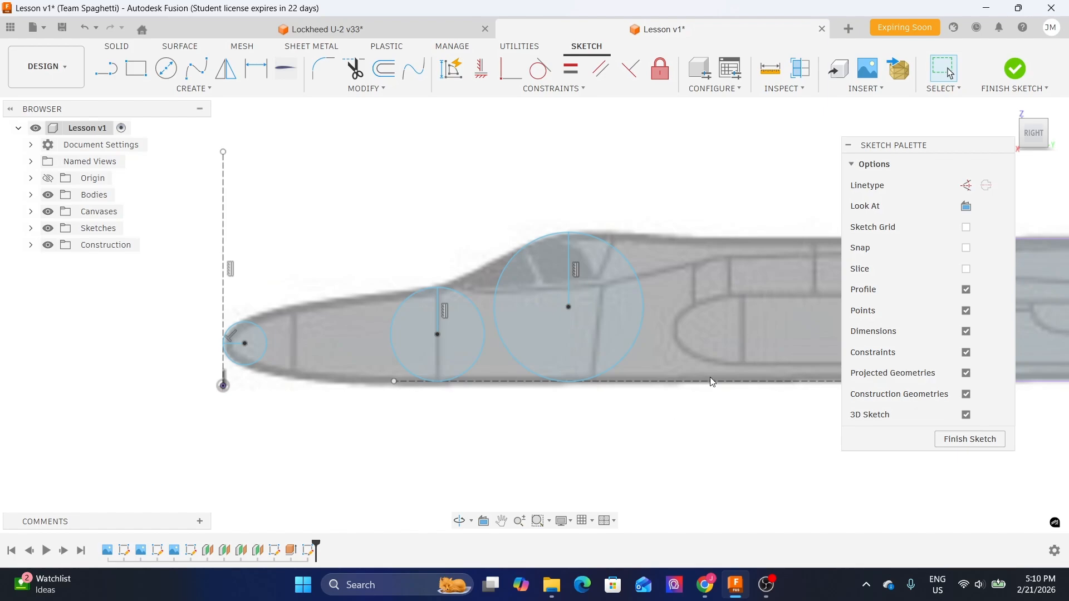
drag(170, 176, 671, 463)
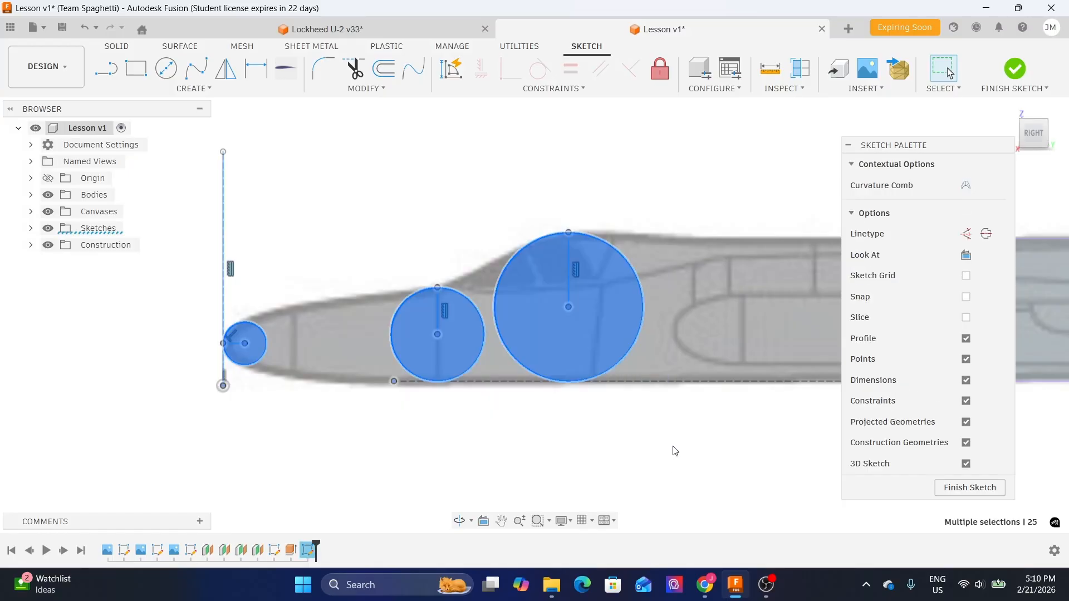
click(365, 196)
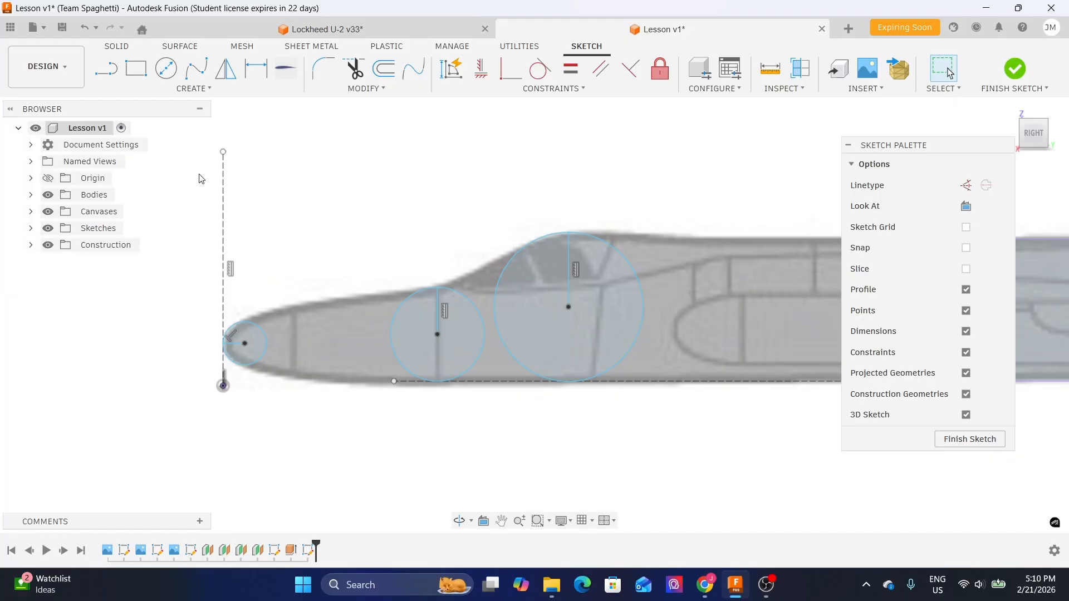
drag(174, 163, 699, 470)
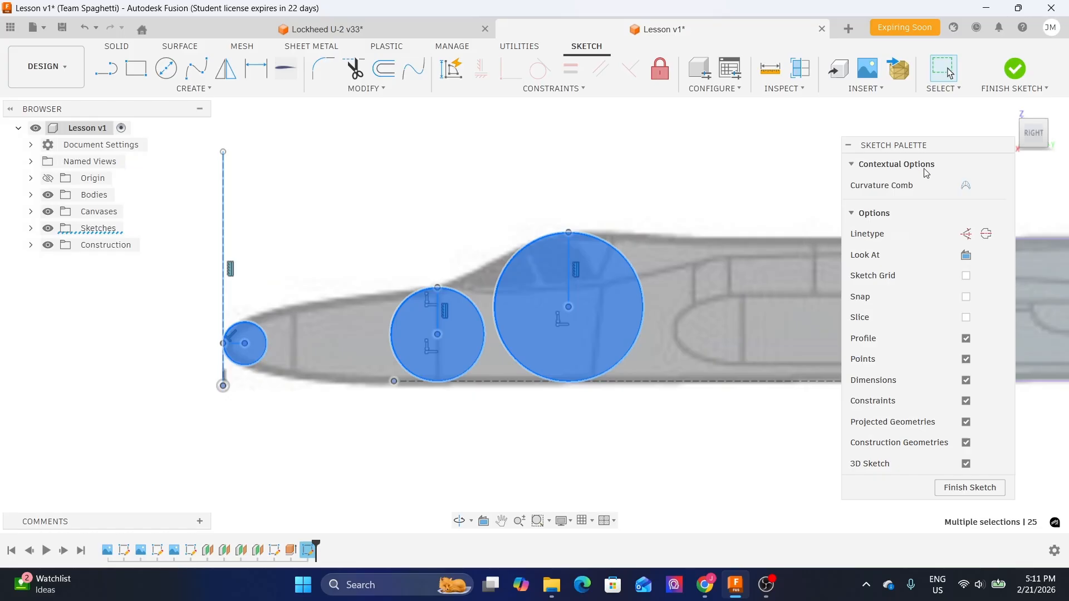
click(967, 234)
click(651, 168)
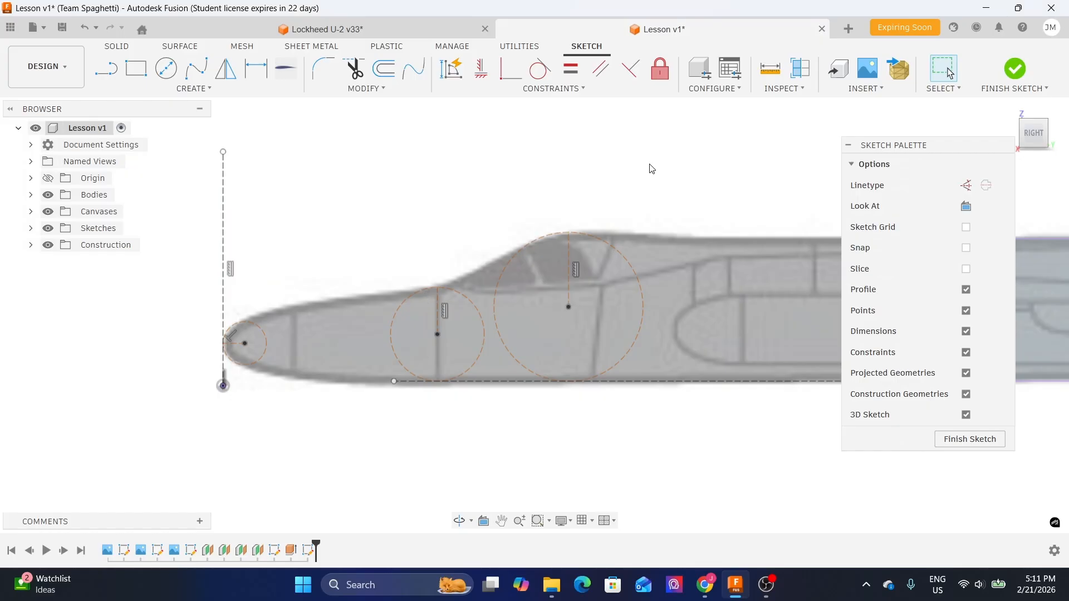
- Pan and zoom along the fuselage to examine the upper outline of the reference image
middle_drag(640, 181, 584, 167)
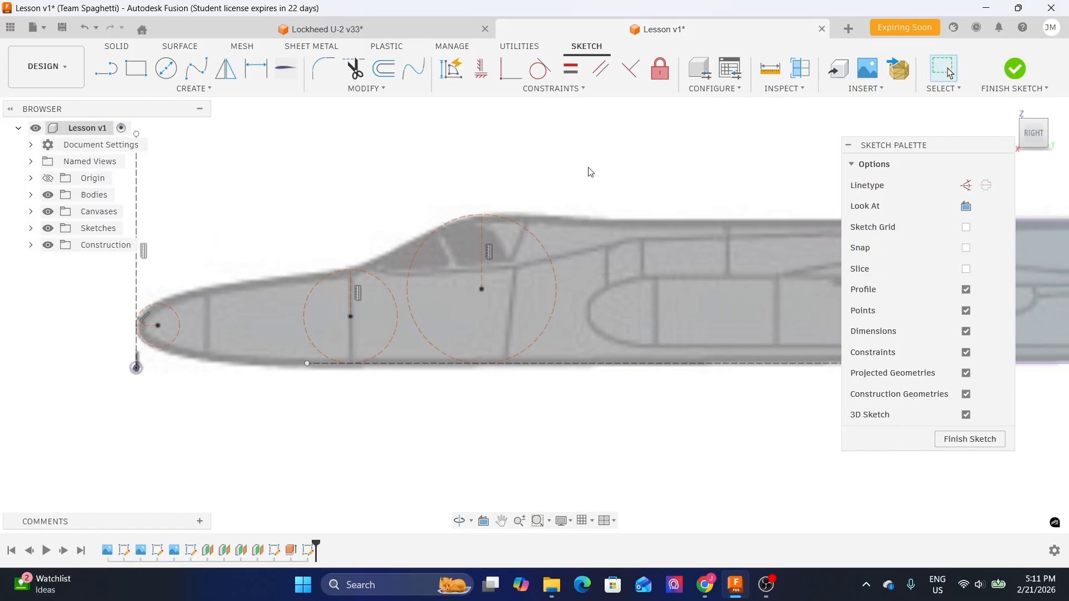
middle_drag(636, 188, 597, 196)
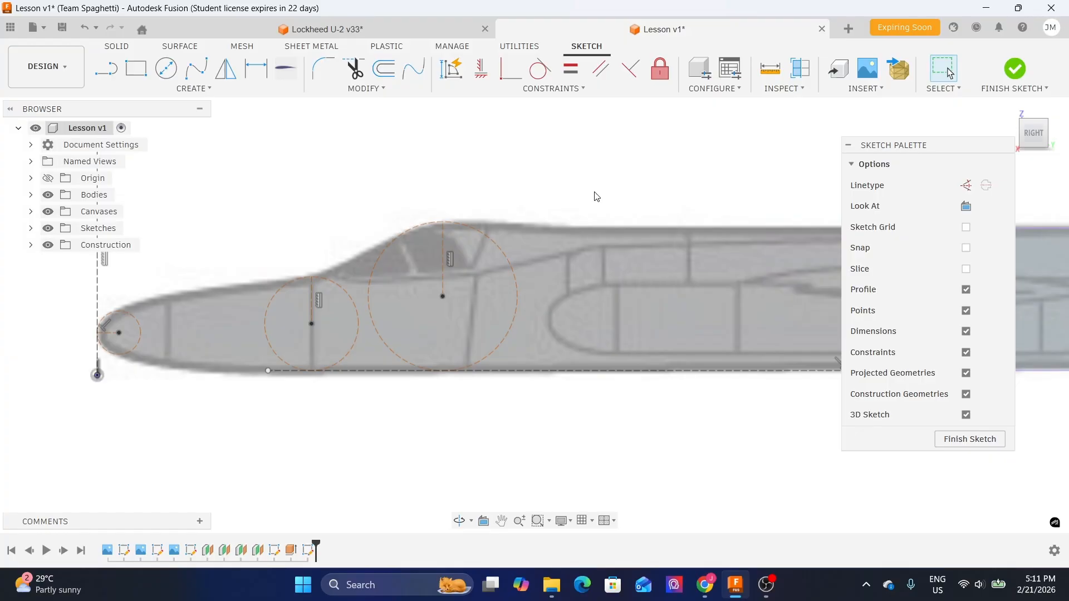
scroll(545, 179, up, 2)
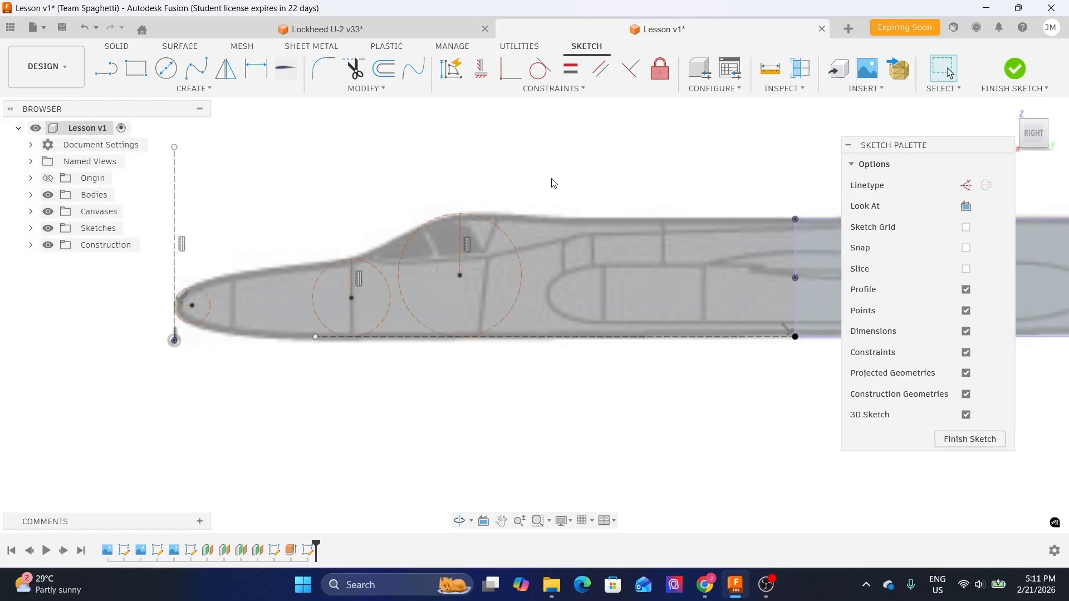
middle_drag(661, 186, 633, 191)
scroll(633, 191, down, 1)
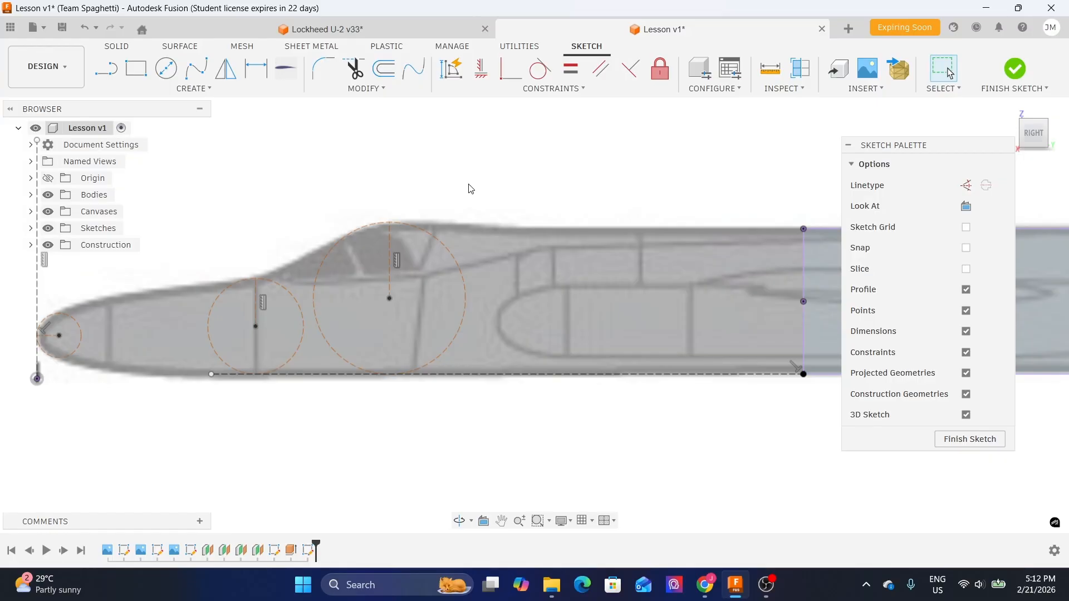
middle_drag(350, 213, 429, 191)
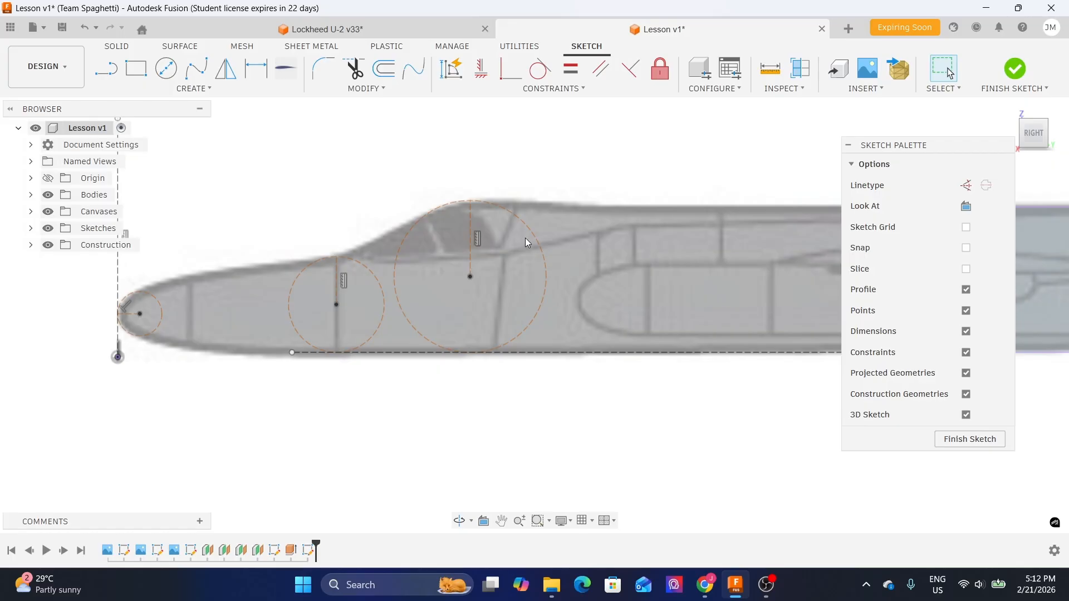
middle_drag(623, 183, 425, 213)
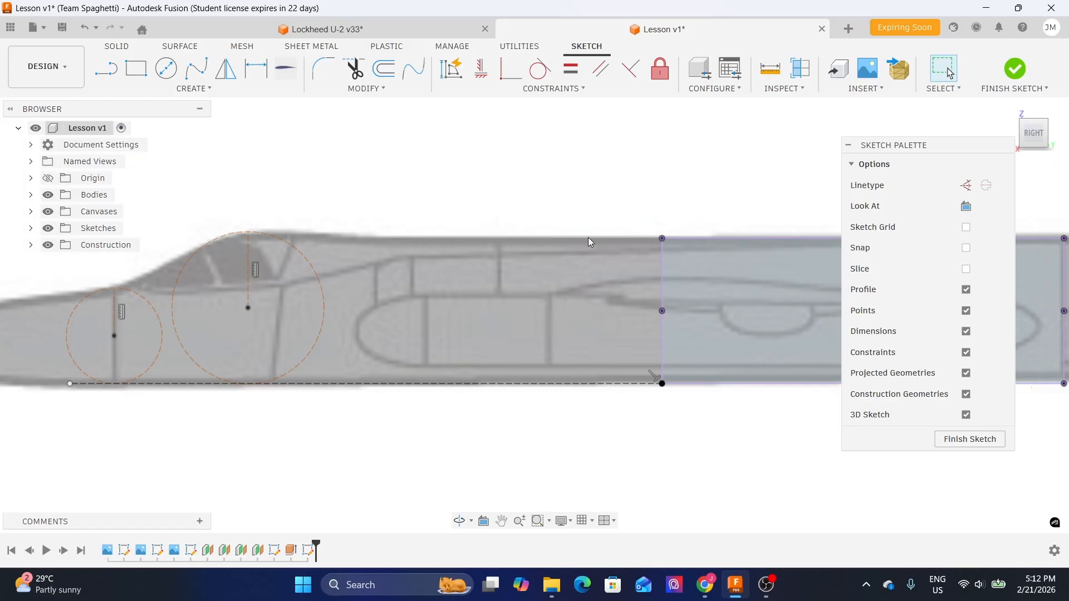
middle_drag(379, 238, 522, 222)
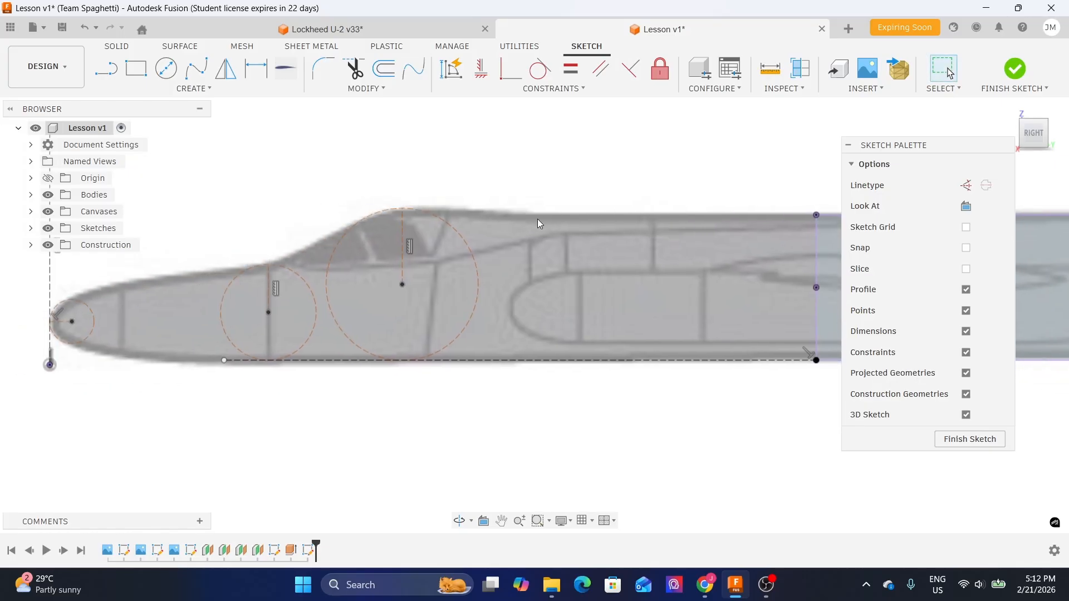
middle_drag(592, 184, 491, 203)
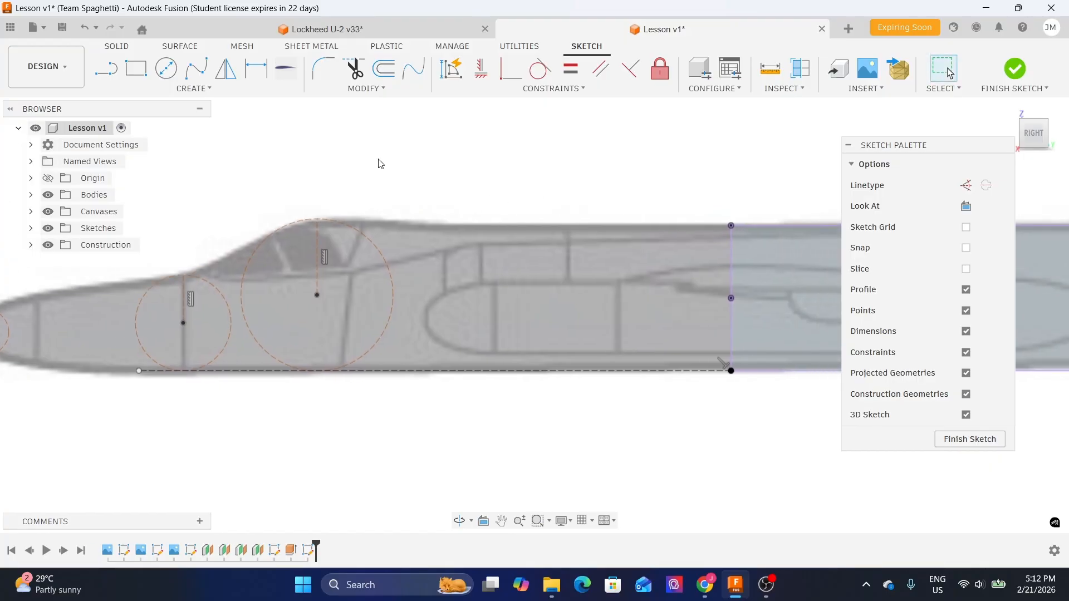
- Draw a fit point spline from the rear fuselage top through the tops of the large and middle circles to the nose tip
click(197, 71)
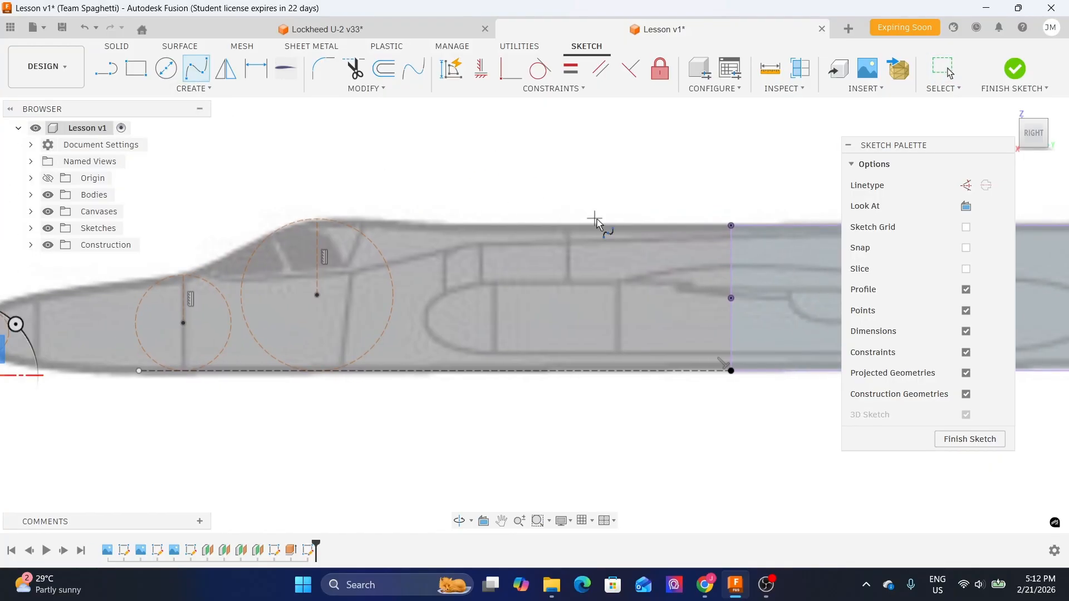
click(197, 71)
scroll(750, 210, up, 3)
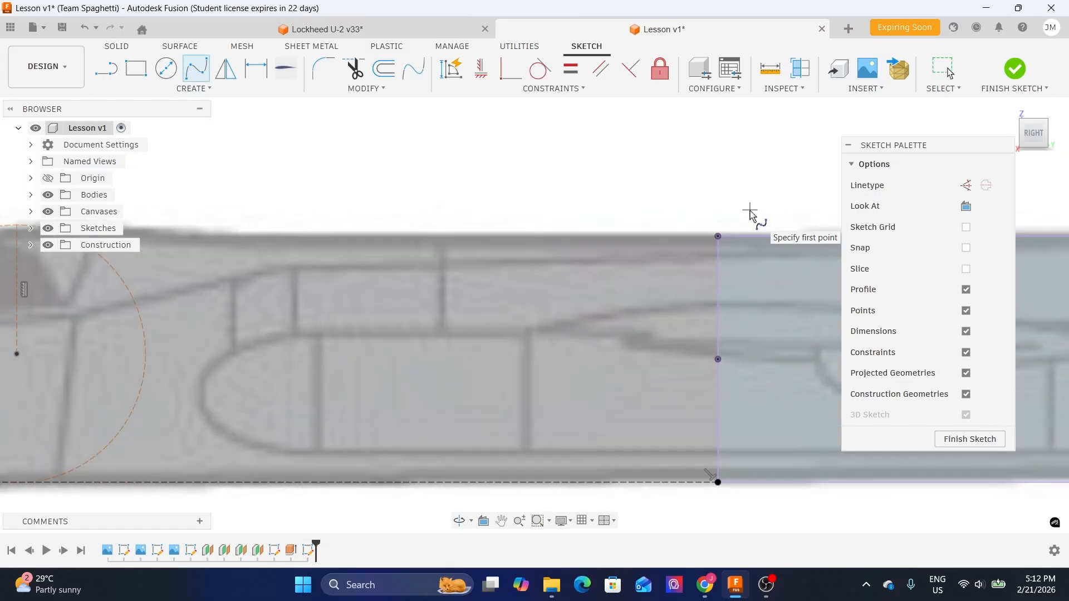
click(718, 235)
scroll(543, 197, down, 2)
middle_drag(283, 205, 557, 151)
scroll(473, 146, up, 2)
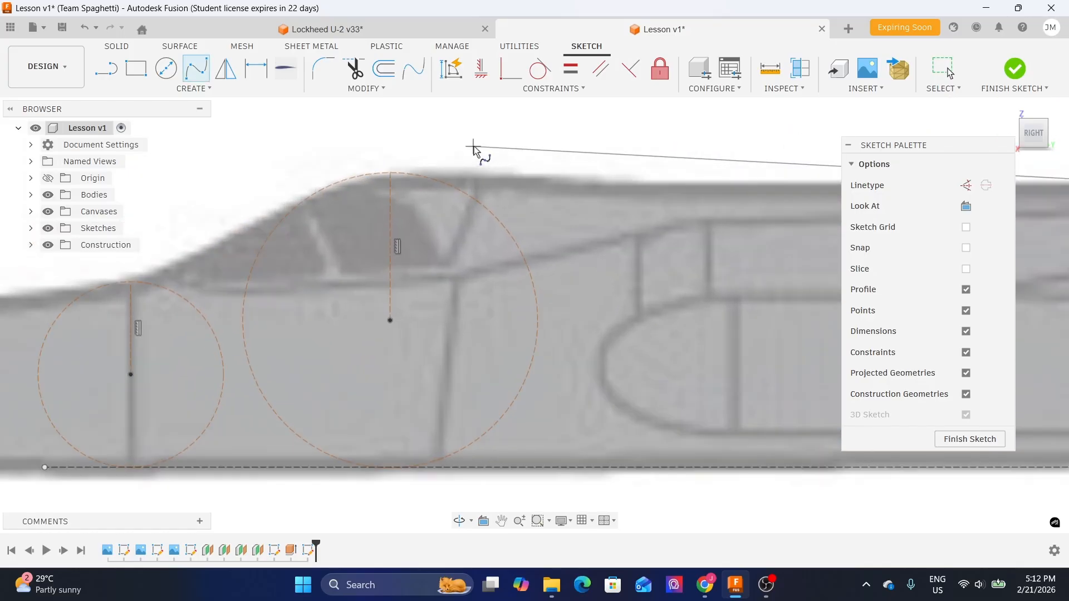
click(390, 170)
scroll(291, 167, down, 2)
middle_drag(181, 212, 415, 210)
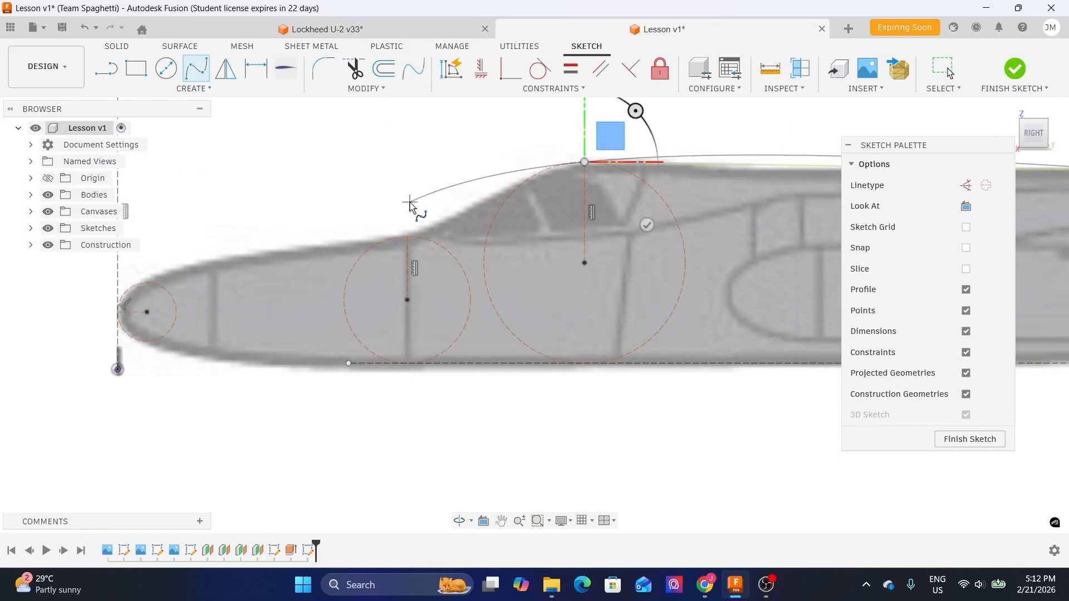
scroll(410, 203, up, 2)
click(406, 249)
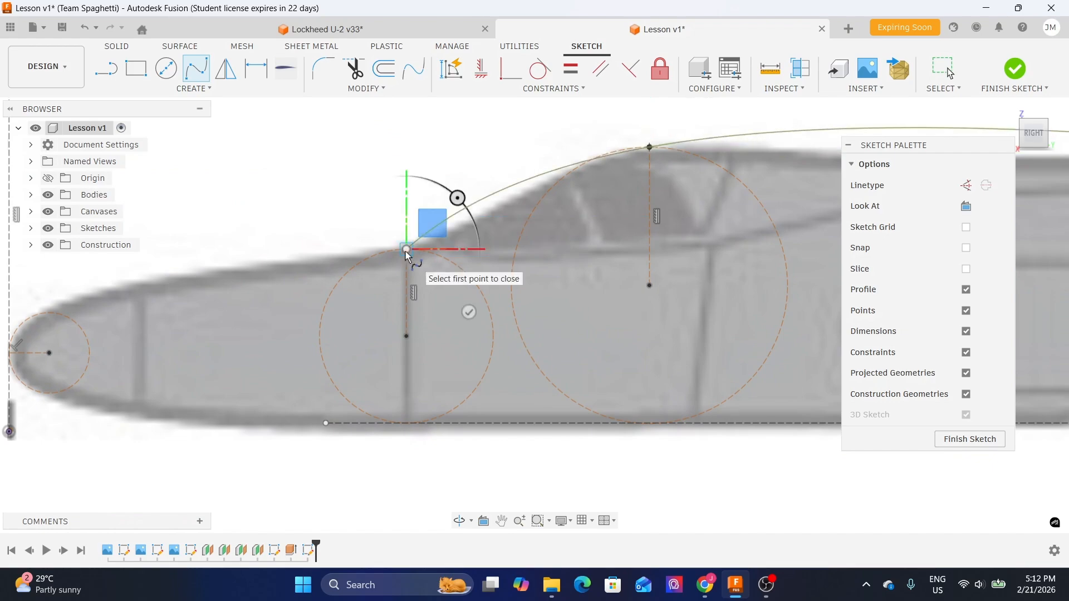
scroll(295, 228, down, 2)
middle_drag(230, 246, 379, 202)
scroll(340, 206, up, 2)
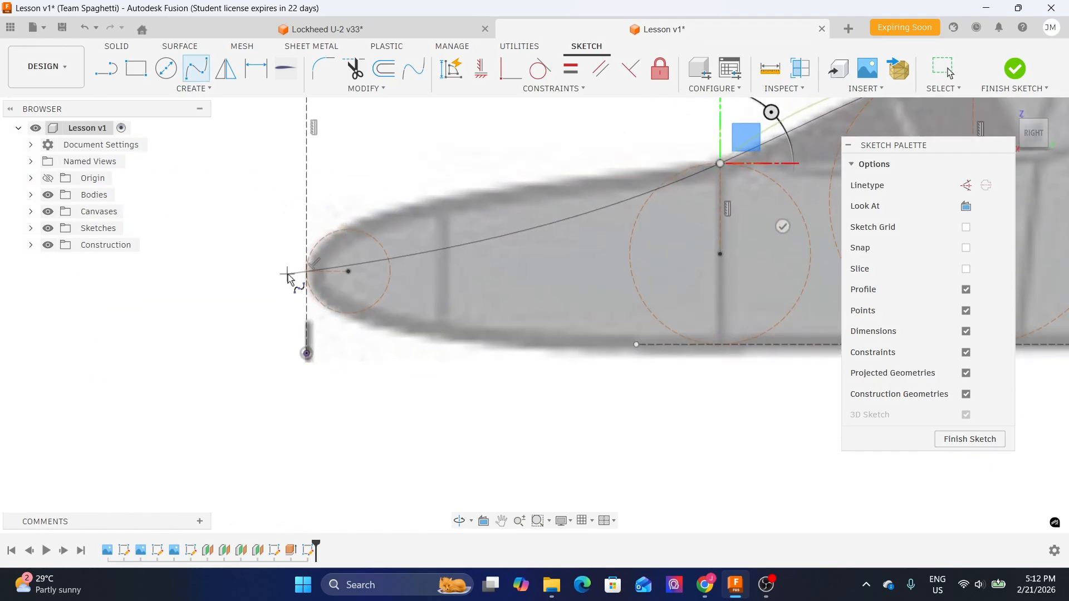
scroll(308, 281, up, 2)
click(306, 266)
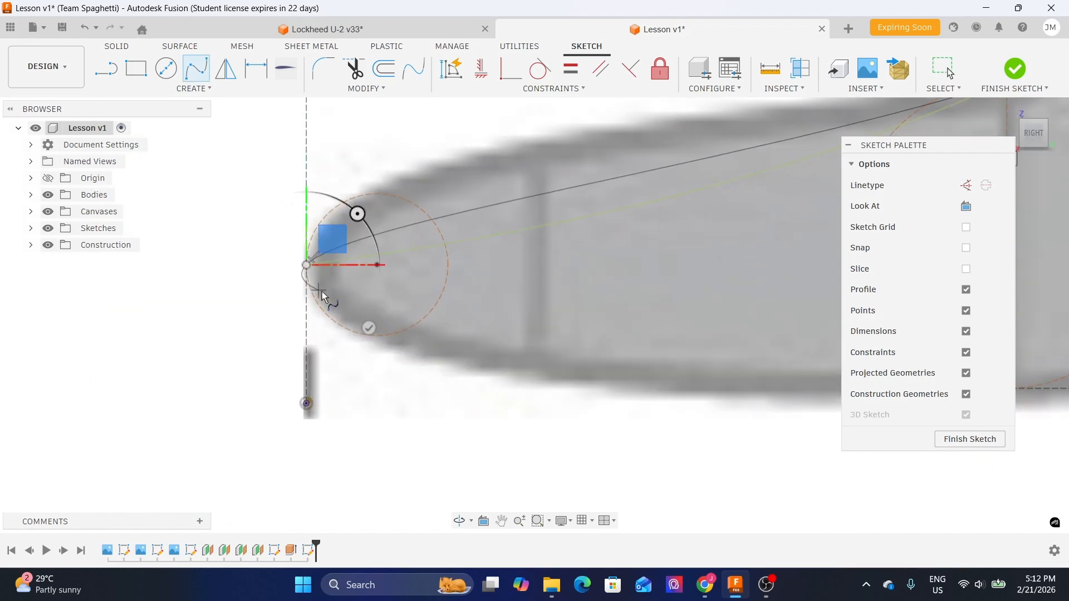
click(370, 329)
scroll(371, 331, down, 3)
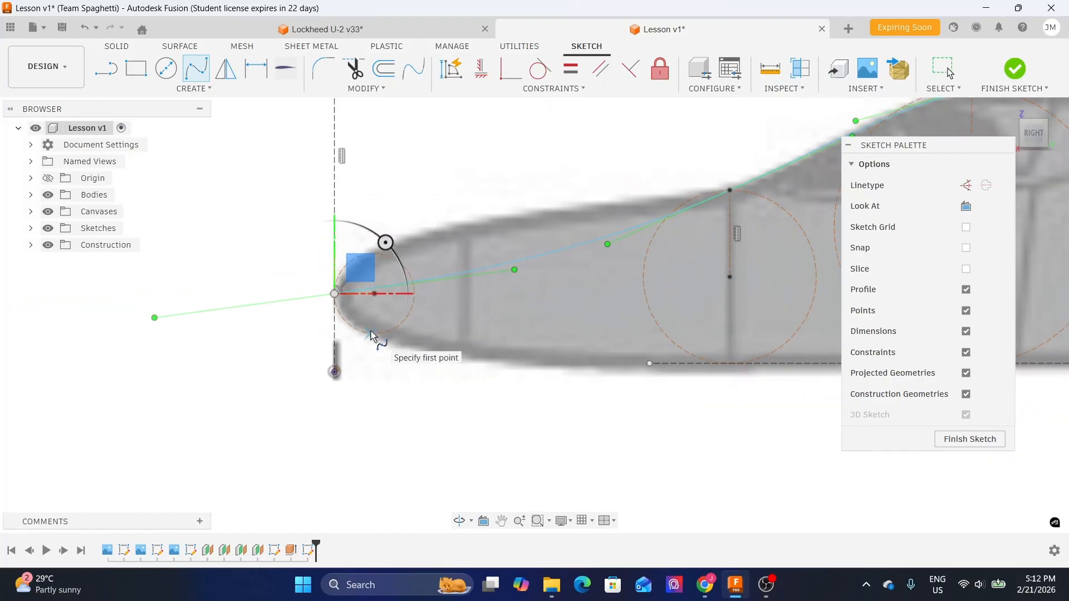
key(Escape)
- Pan and zoom along the fuselage to compare the new spline with the reference outline
scroll(527, 320, down, 2)
click(662, 383)
mouse_move(656, 377)
middle_down()
mouse_move(262, 310)
mouse_move(260, 352)
middle_up()
scroll(260, 352, down, 2)
middle_drag(590, 296, 537, 351)
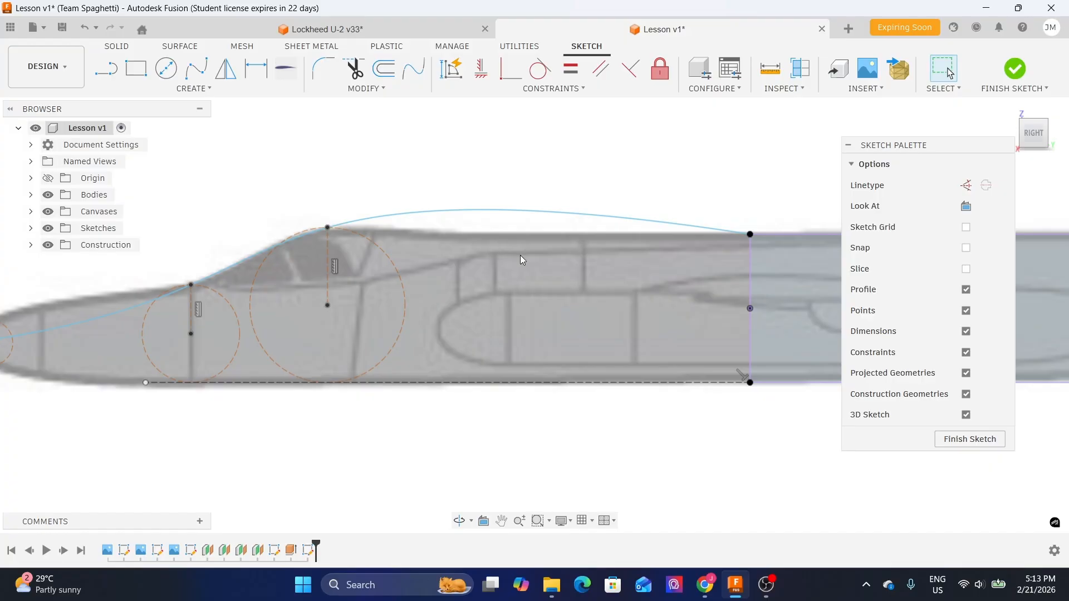
middle_drag(667, 255, 547, 268)
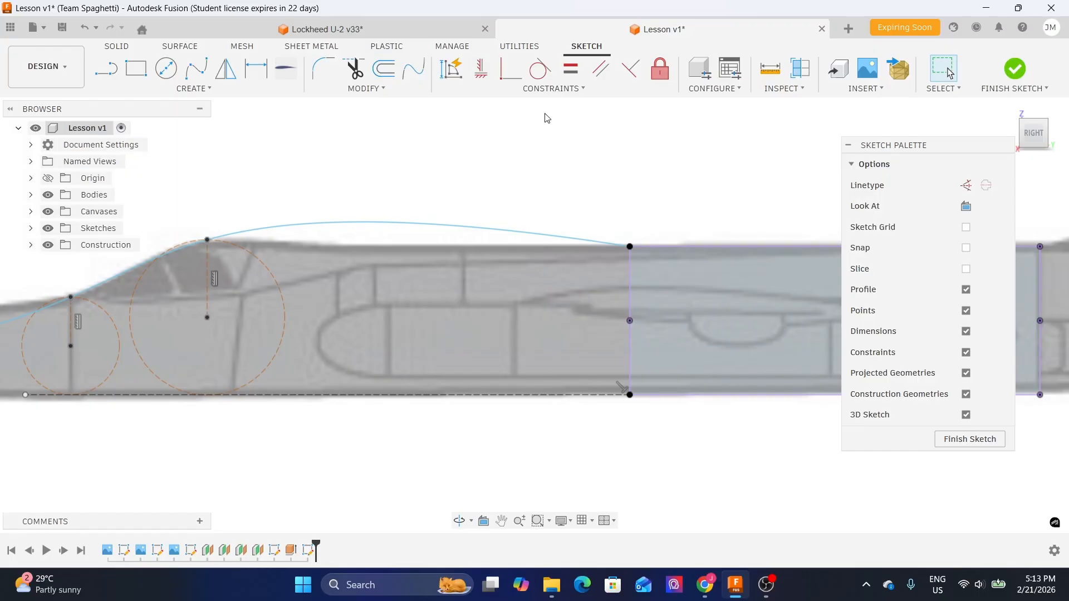
scroll(709, 212, up, 2)
middle_drag(668, 175, 585, 193)
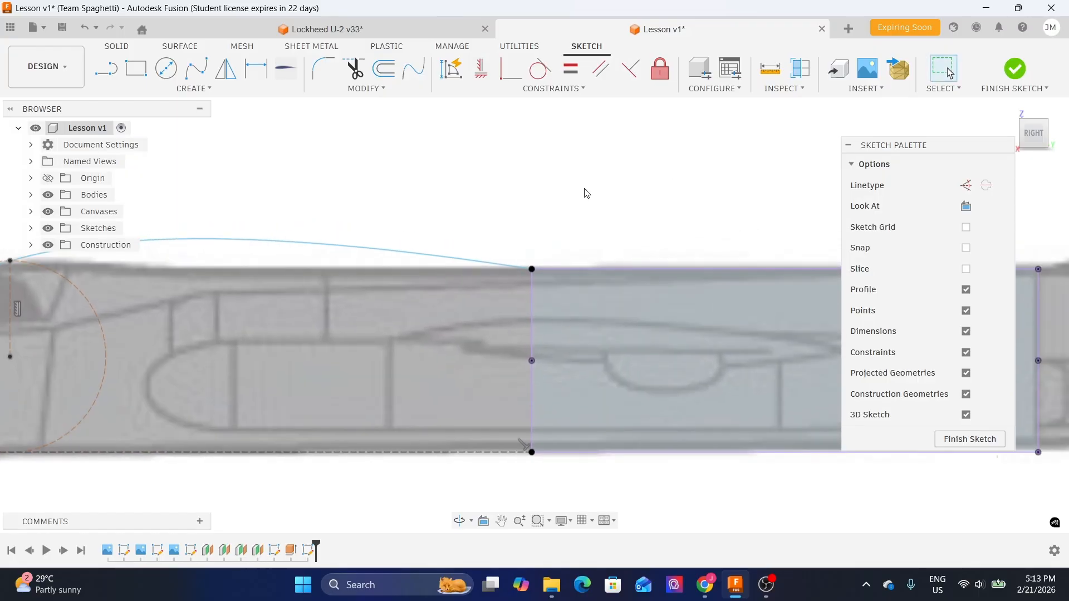
middle_drag(371, 206, 432, 202)
- Select the spline and constrain its rear-end tangent handle horizontal
click(416, 253)
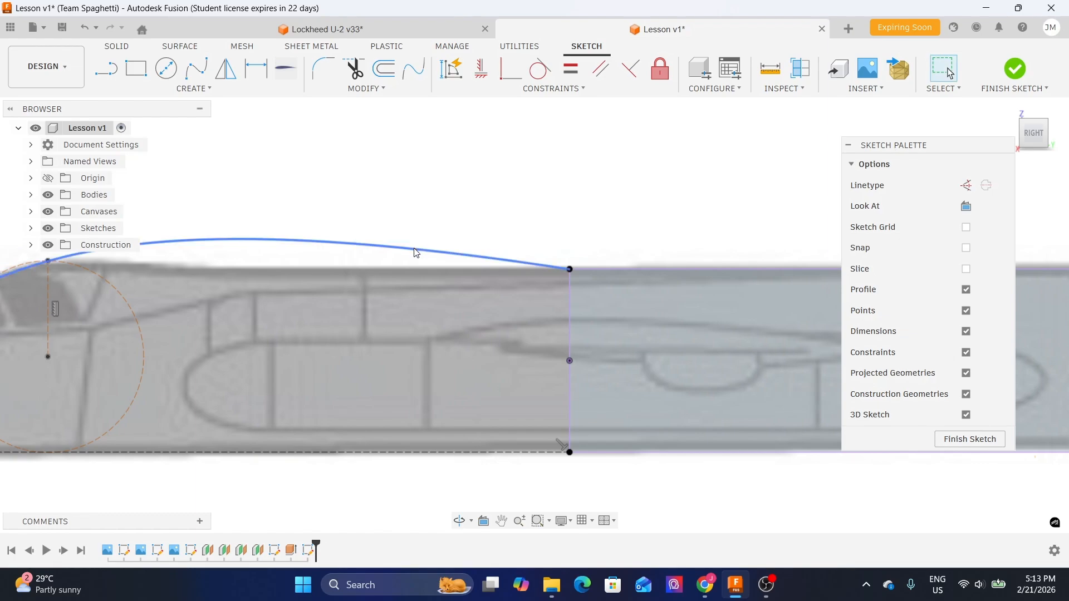
click(416, 253)
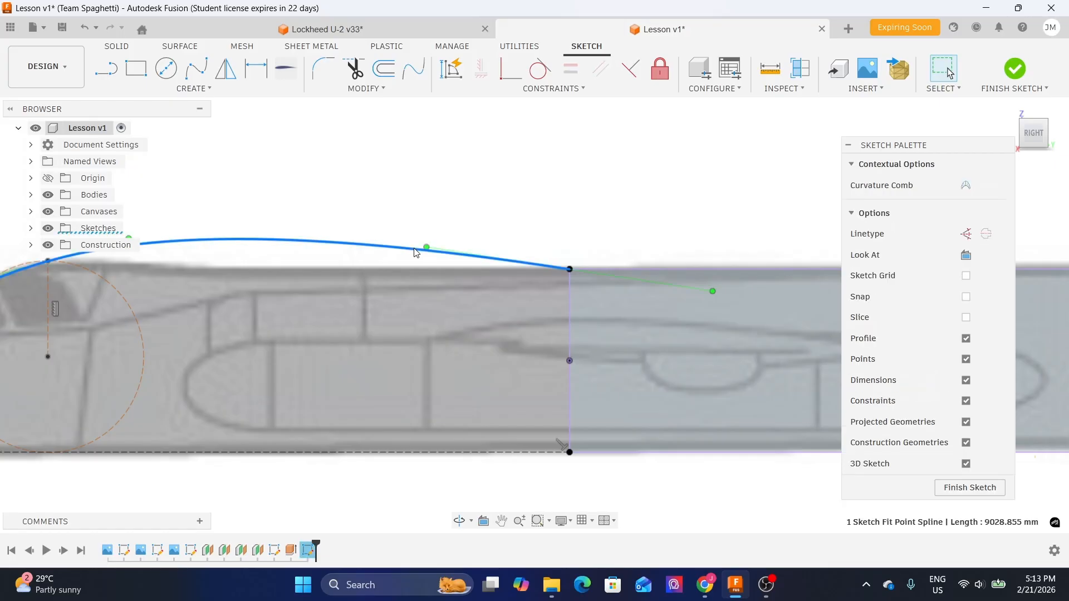
scroll(417, 253, down, 3)
middle_drag(289, 222, 438, 194)
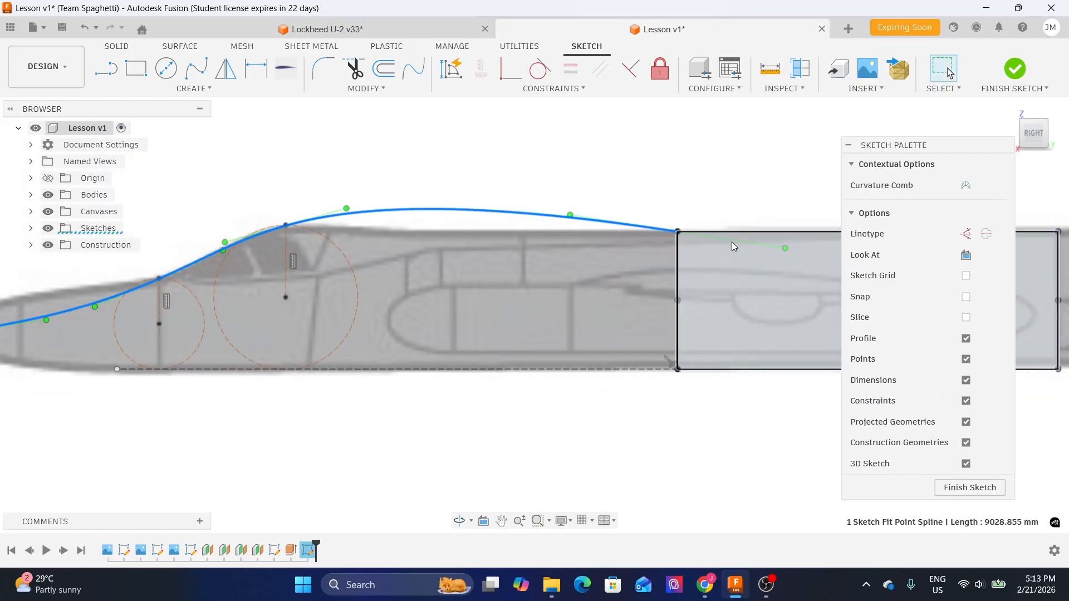
middle_drag(285, 188, 543, 158)
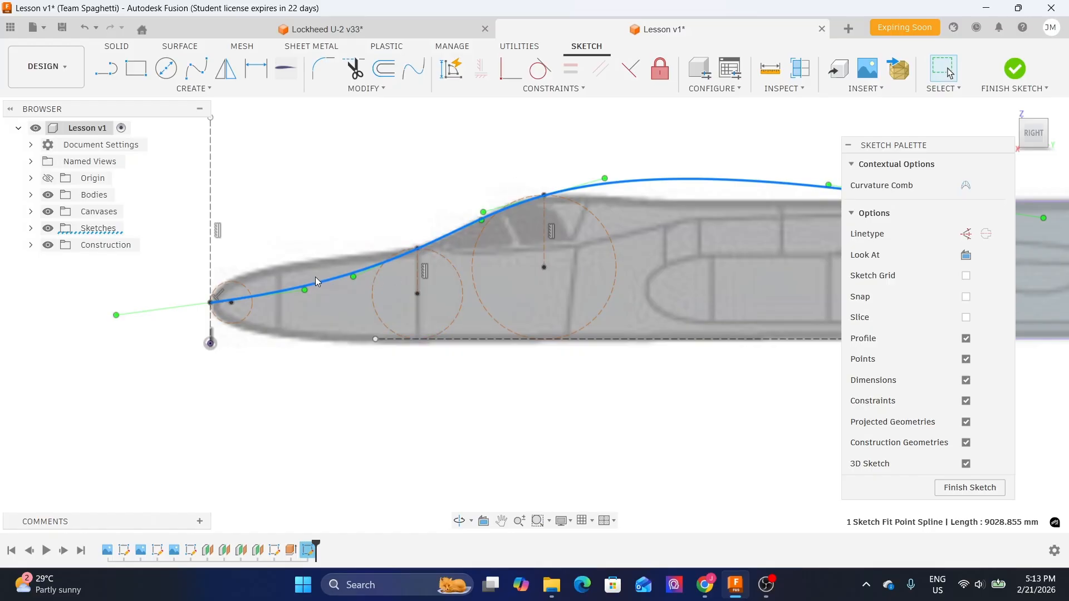
middle_drag(657, 156, 500, 158)
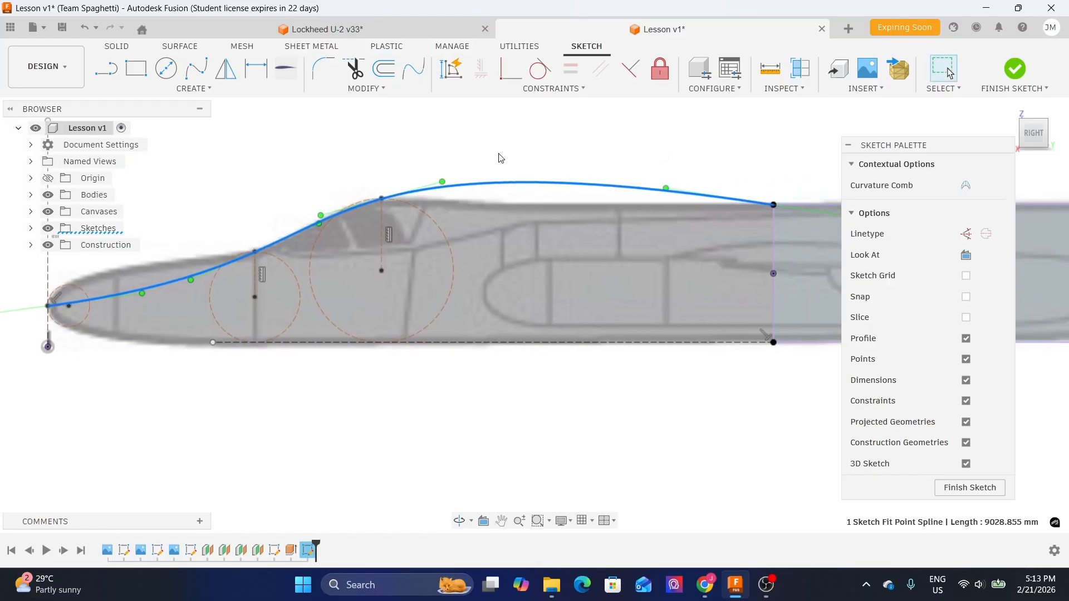
middle_drag(692, 148, 367, 202)
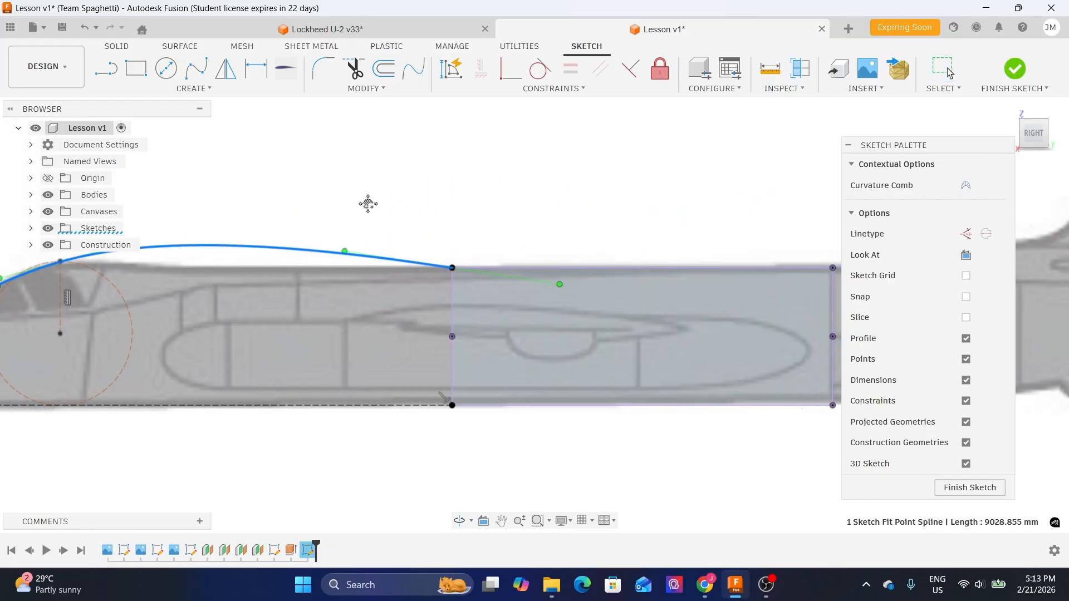
scroll(367, 206, up, 2)
scroll(444, 241, up, 2)
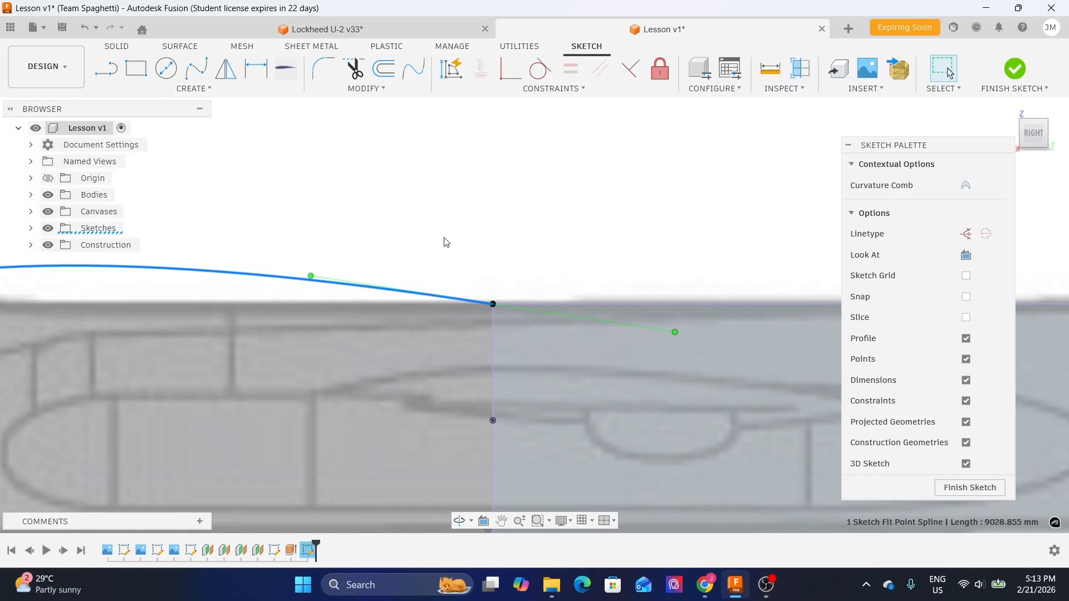
scroll(453, 241, down, 5)
scroll(594, 228, up, 2)
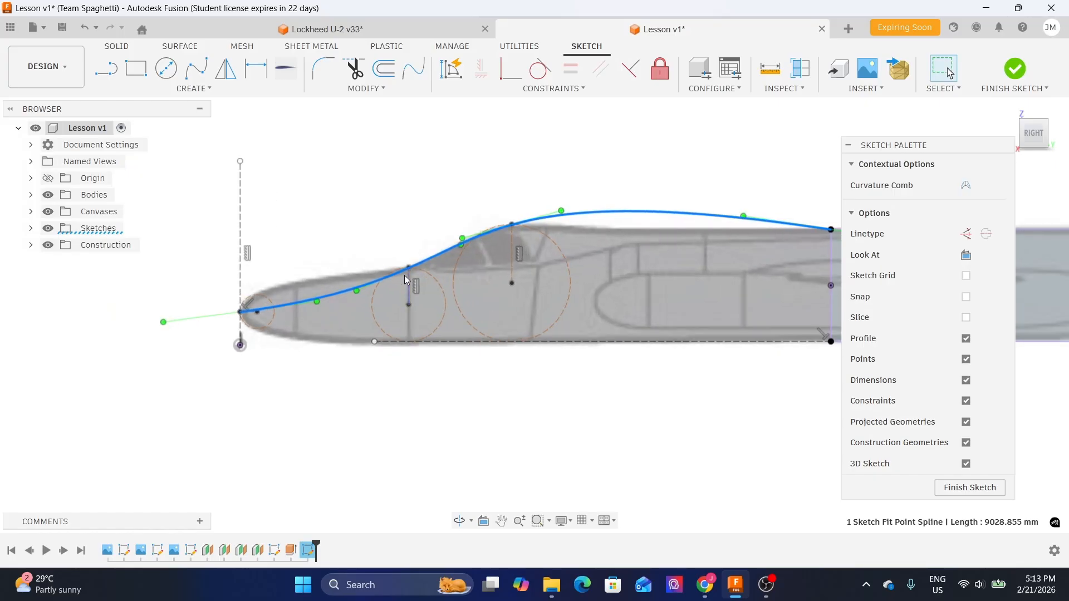
scroll(370, 219, up, 5)
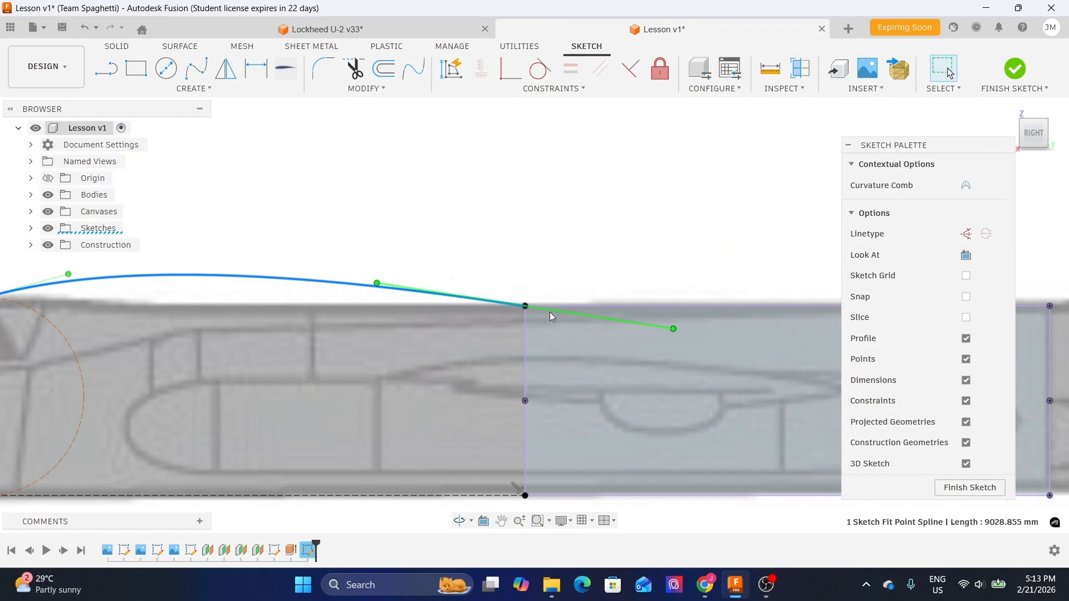
click(550, 311)
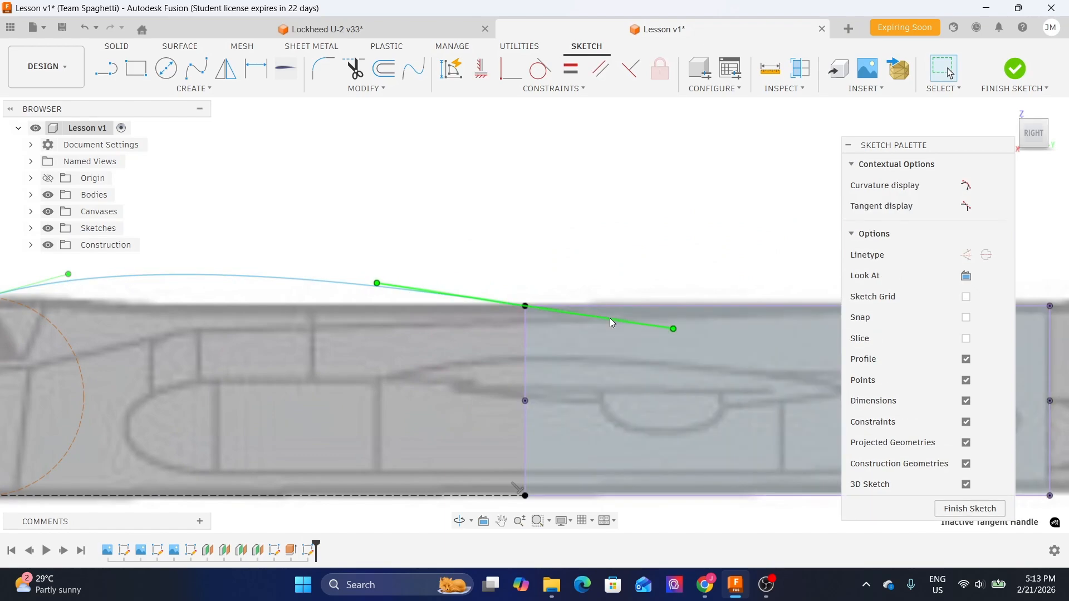
scroll(423, 295, up, 4)
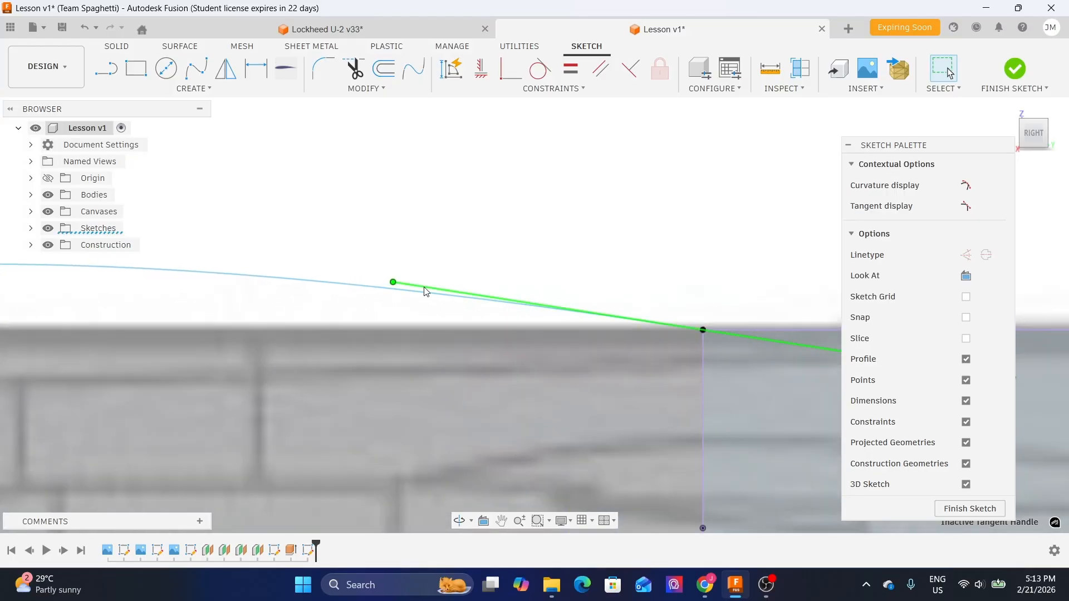
click(482, 70)
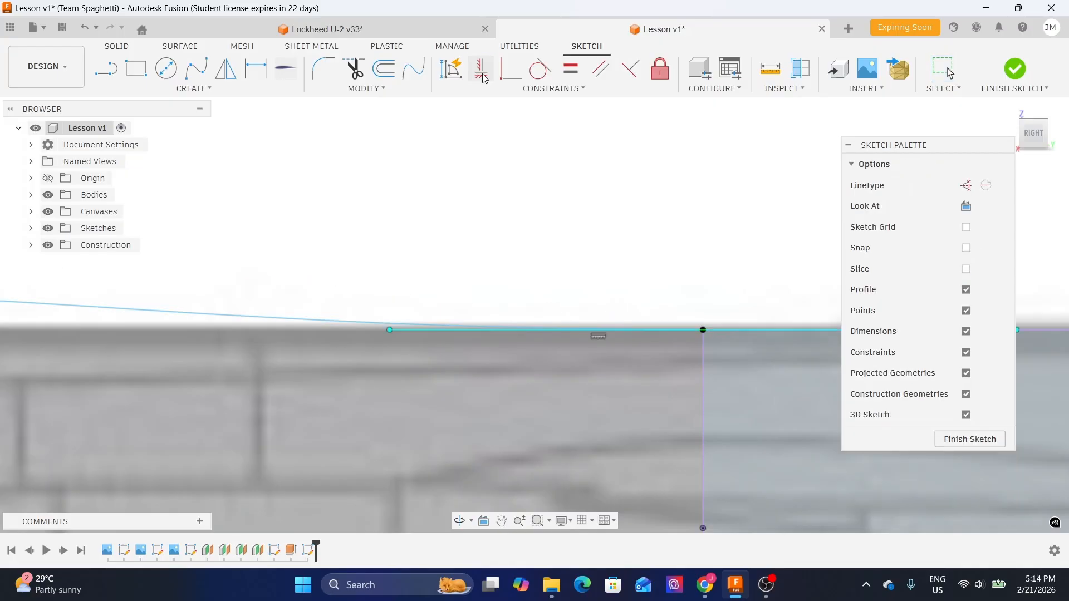
scroll(594, 313, down, 3)
scroll(593, 313, down, 3)
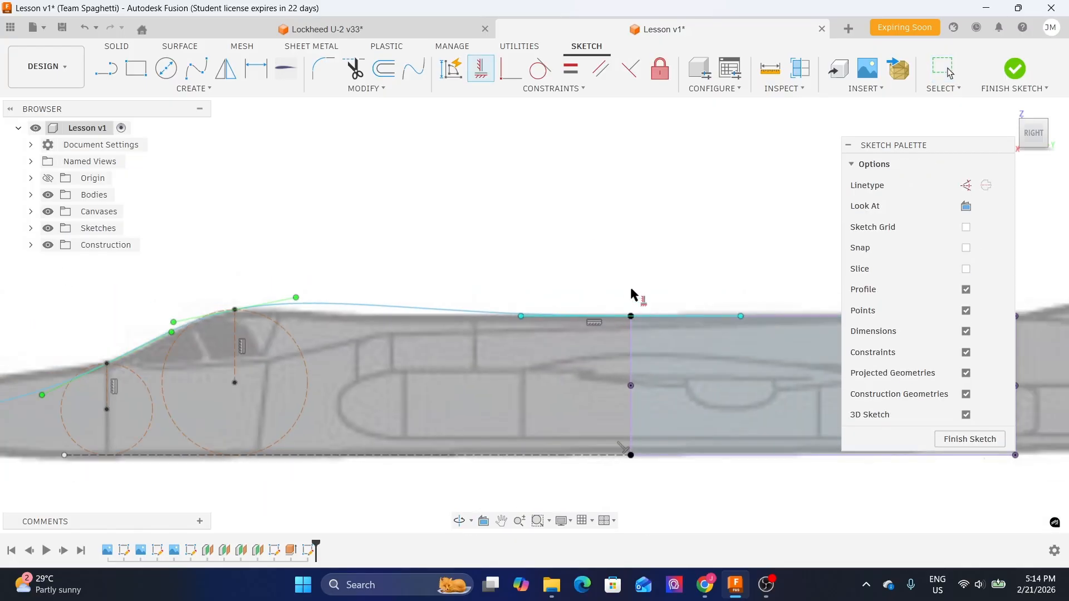
key(Escape)
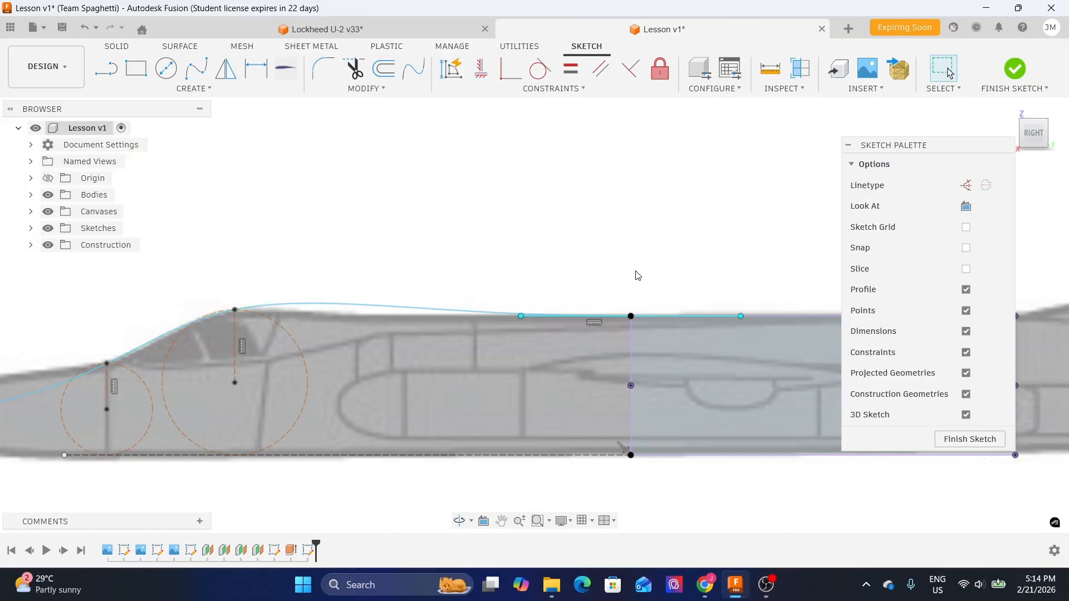
- Pan and zoom along the upper fuselage to examine how the spline follows the reference outline
middle_drag(656, 257, 448, 267)
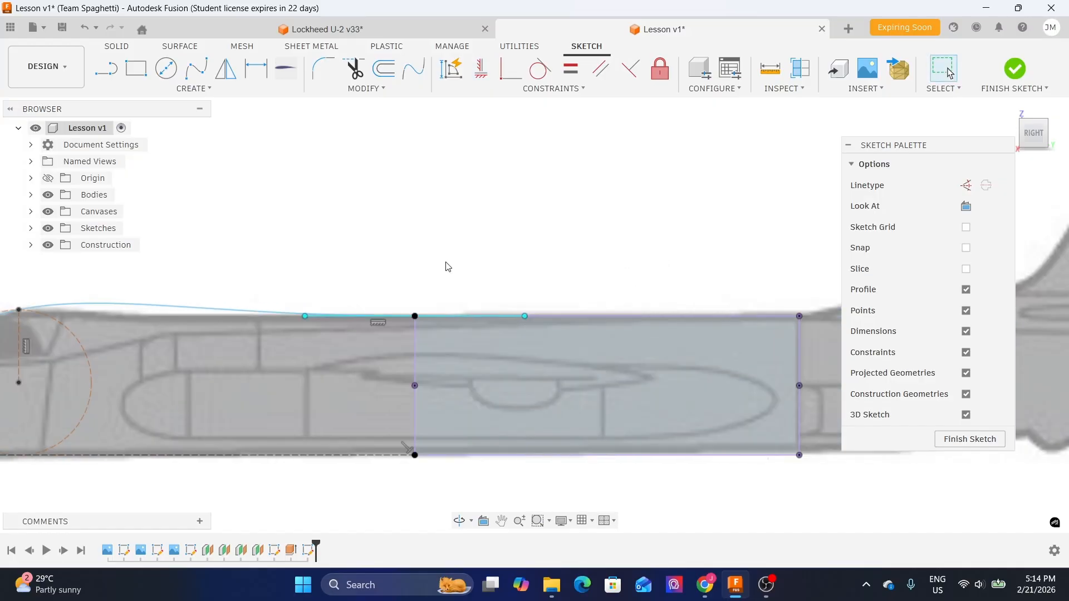
scroll(473, 301, up, 2)
scroll(563, 294, down, 1)
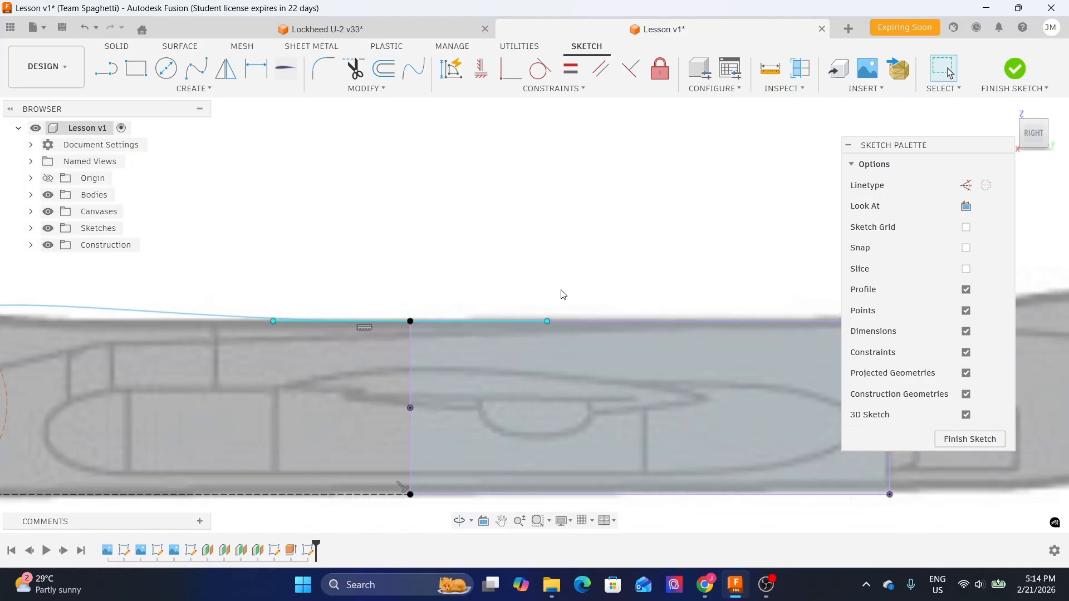
middle_drag(563, 295, 535, 296)
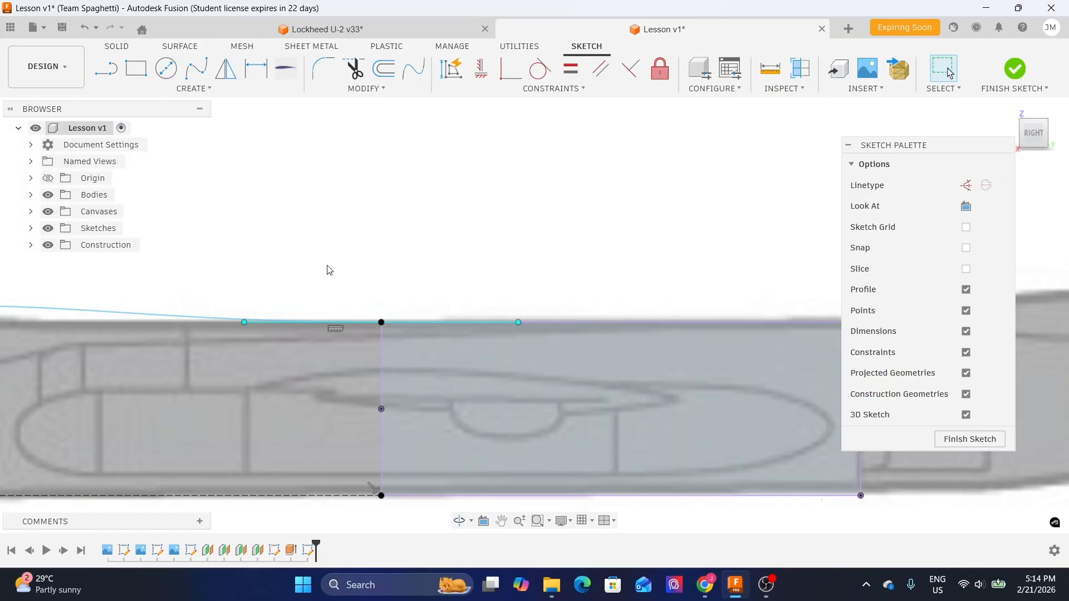
middle_drag(417, 297, 475, 293)
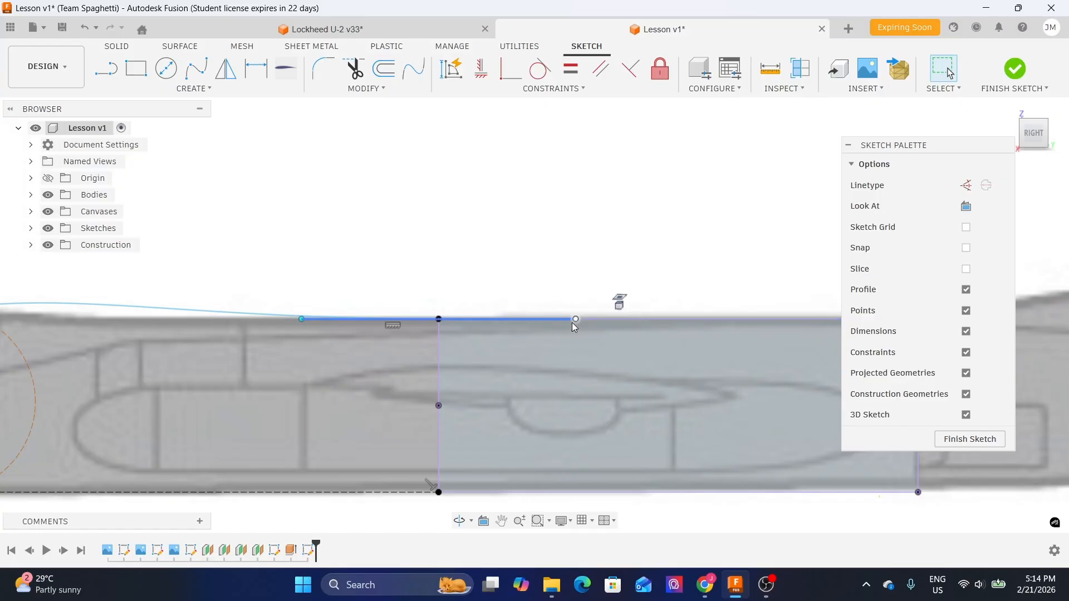
middle_drag(468, 323, 606, 328)
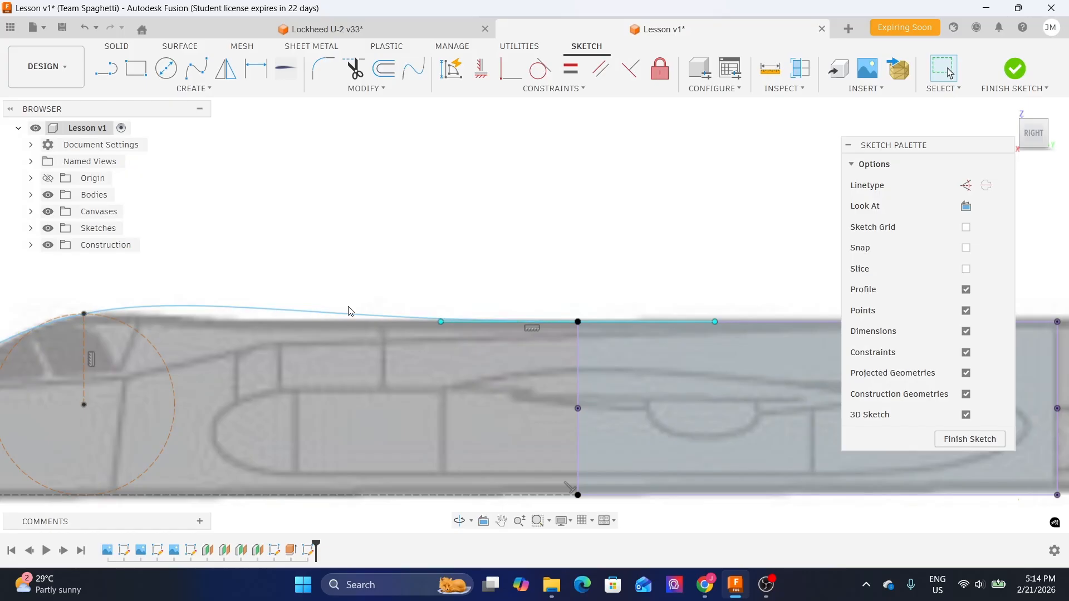
scroll(472, 296, up, 3)
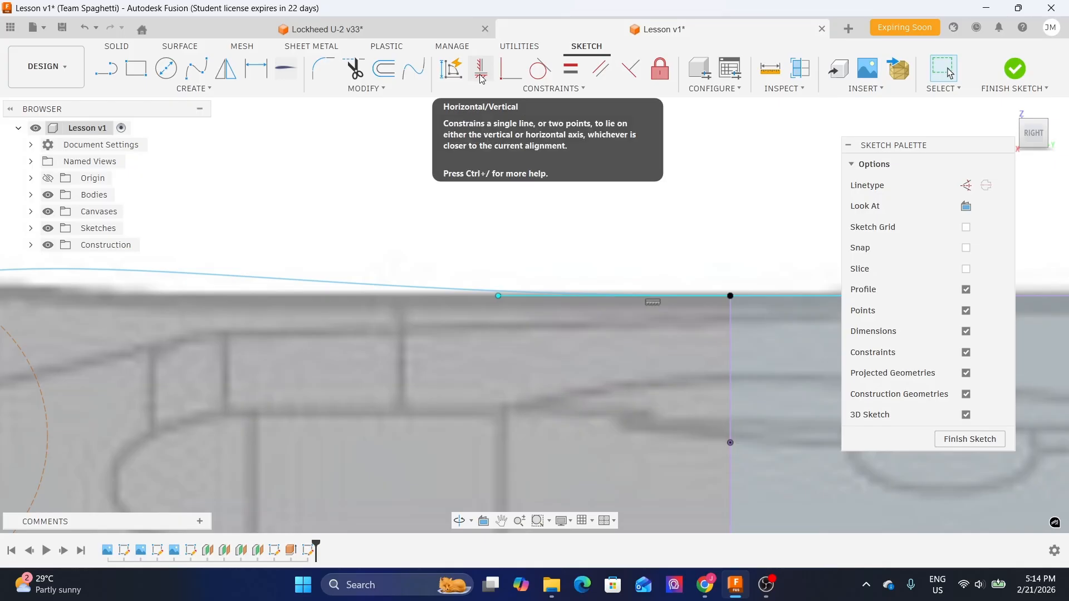
scroll(628, 206, down, 2)
middle_drag(364, 194, 422, 200)
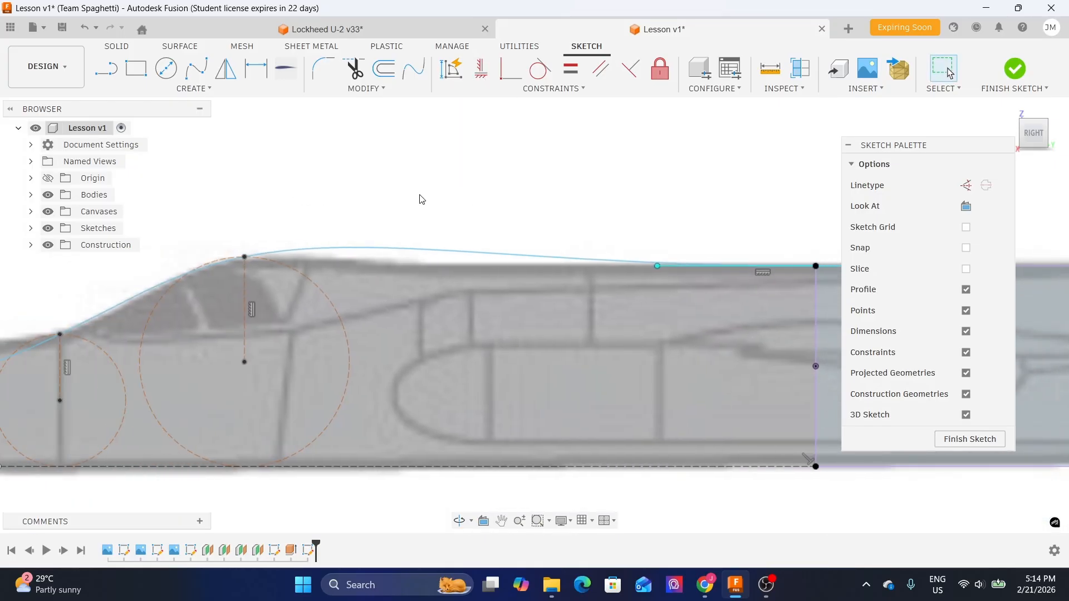
middle_drag(350, 215, 435, 206)
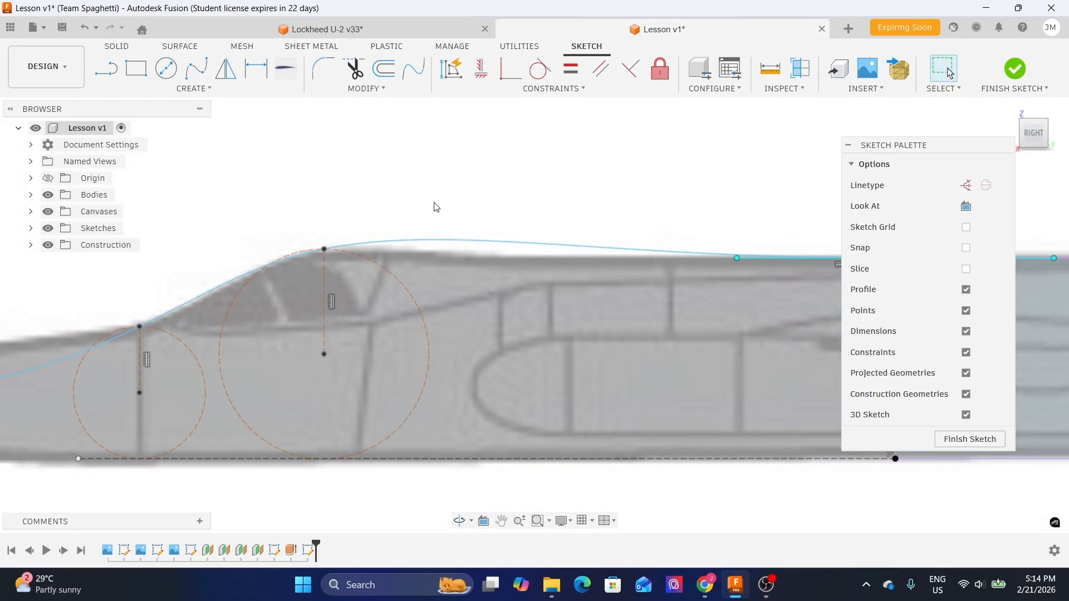
scroll(435, 205, down, 1)
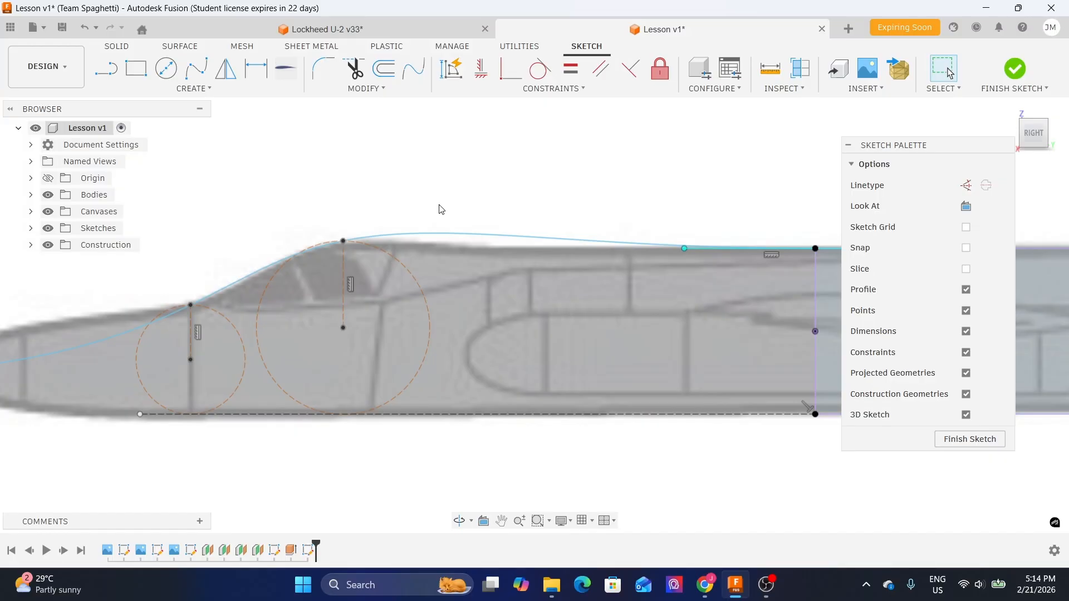
middle_drag(429, 210, 478, 218)
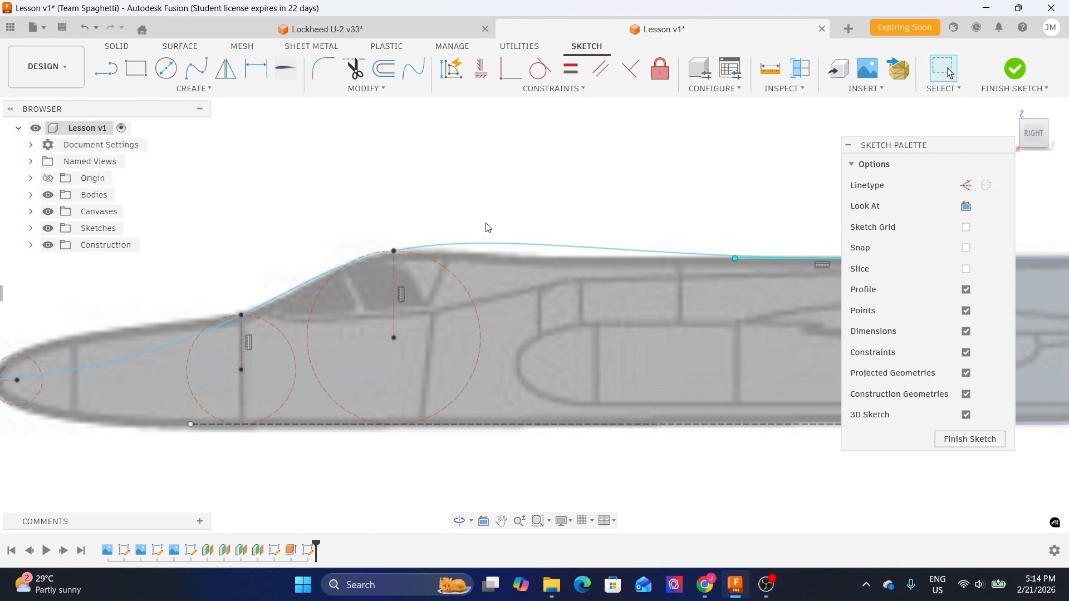
- Constrain the spline's tangent handle at the top of the large circle horizontal
click(489, 243)
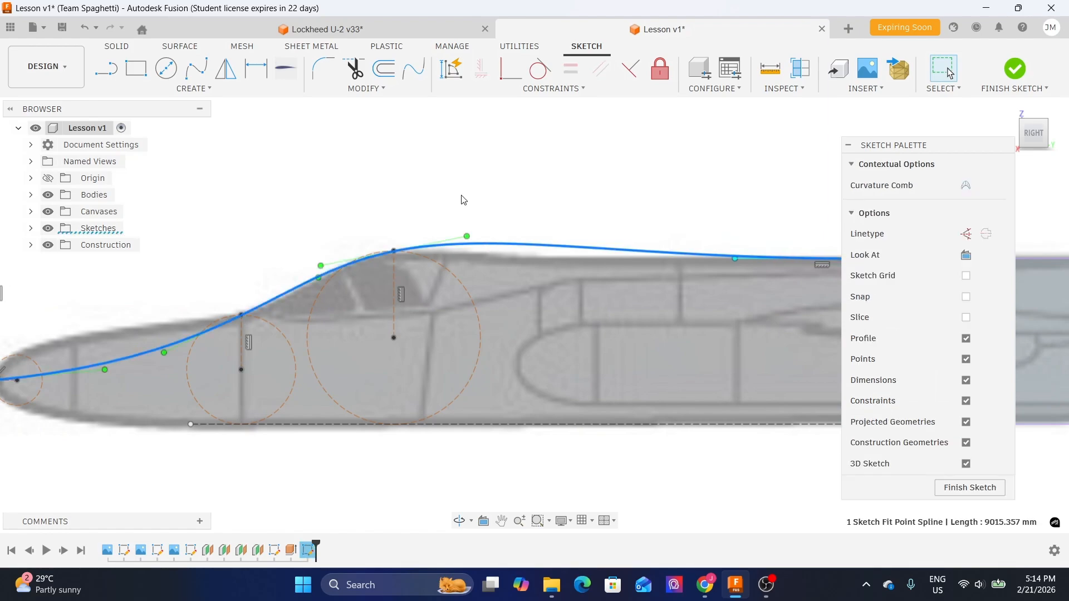
scroll(460, 203, up, 3)
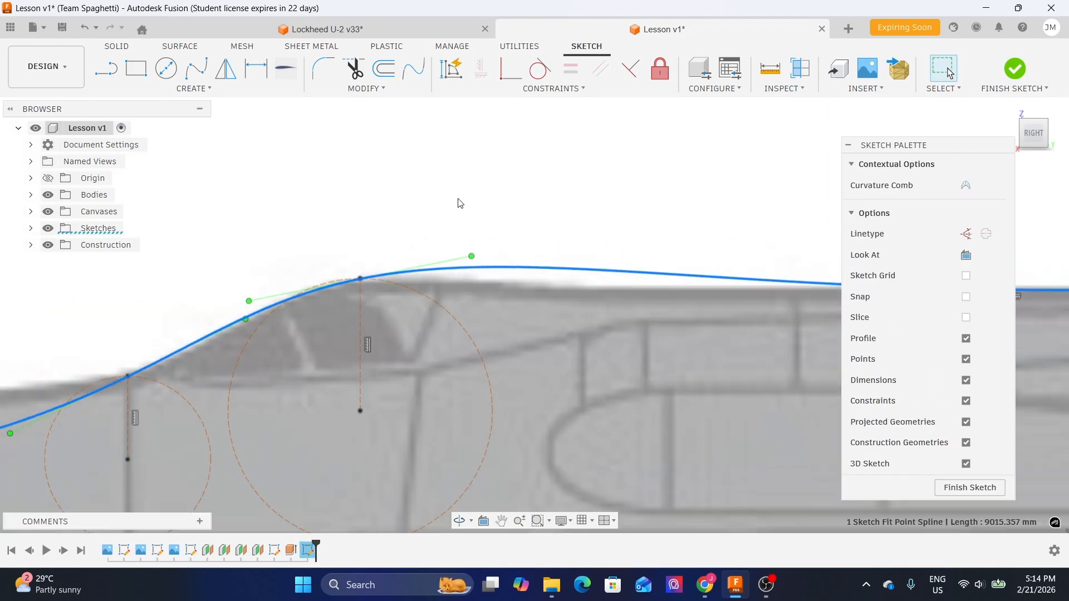
click(454, 262)
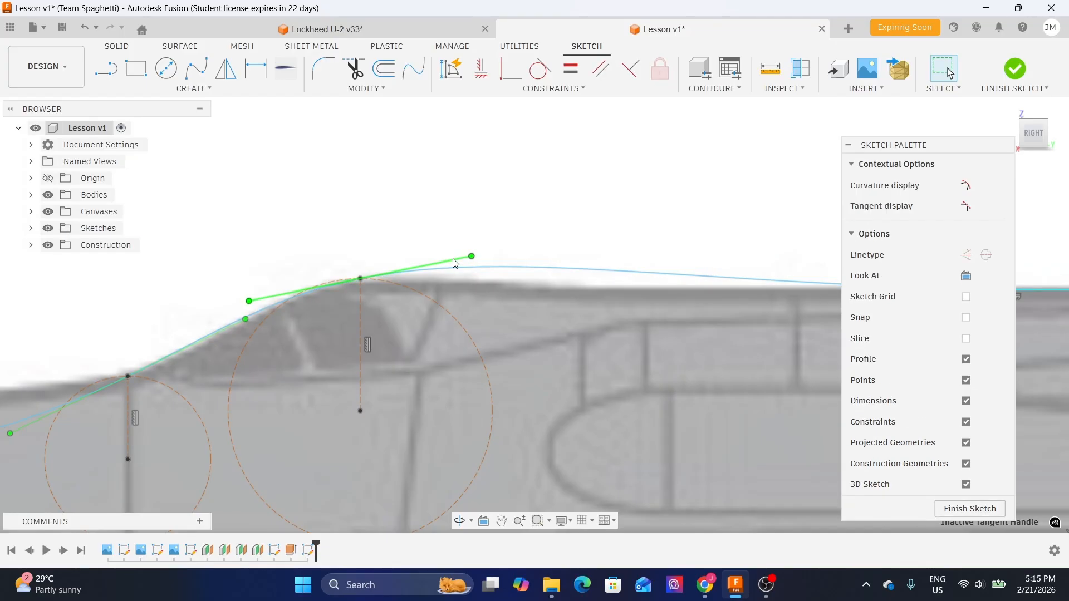
click(481, 69)
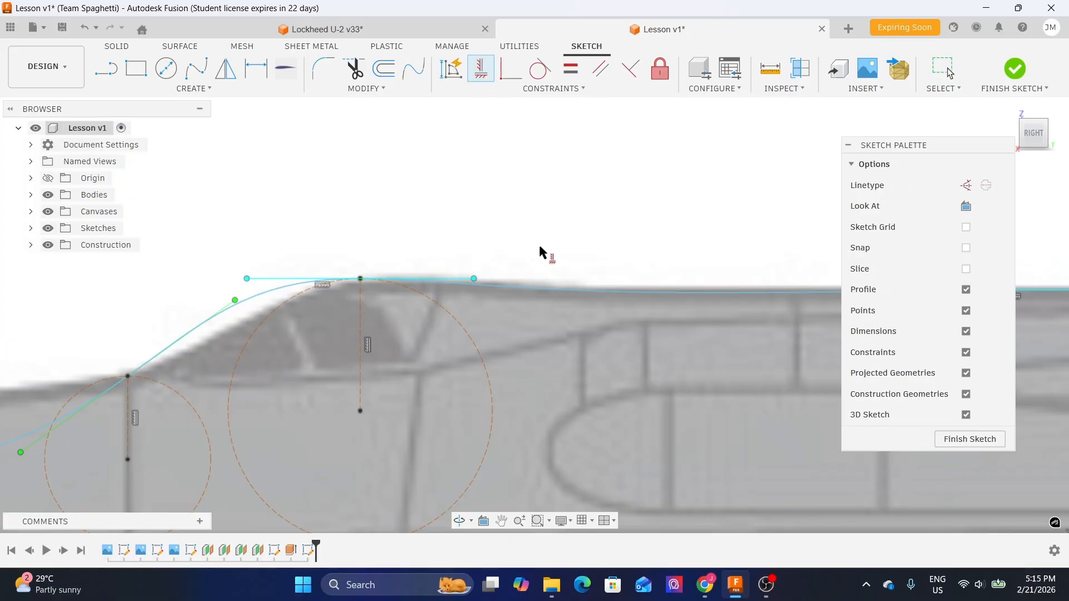
- Constrain the spline's tangent handle at the nose point horizontal
scroll(539, 243, down, 2)
scroll(301, 246, down, 1)
middle_drag(301, 247, 535, 152)
scroll(531, 160, up, 3)
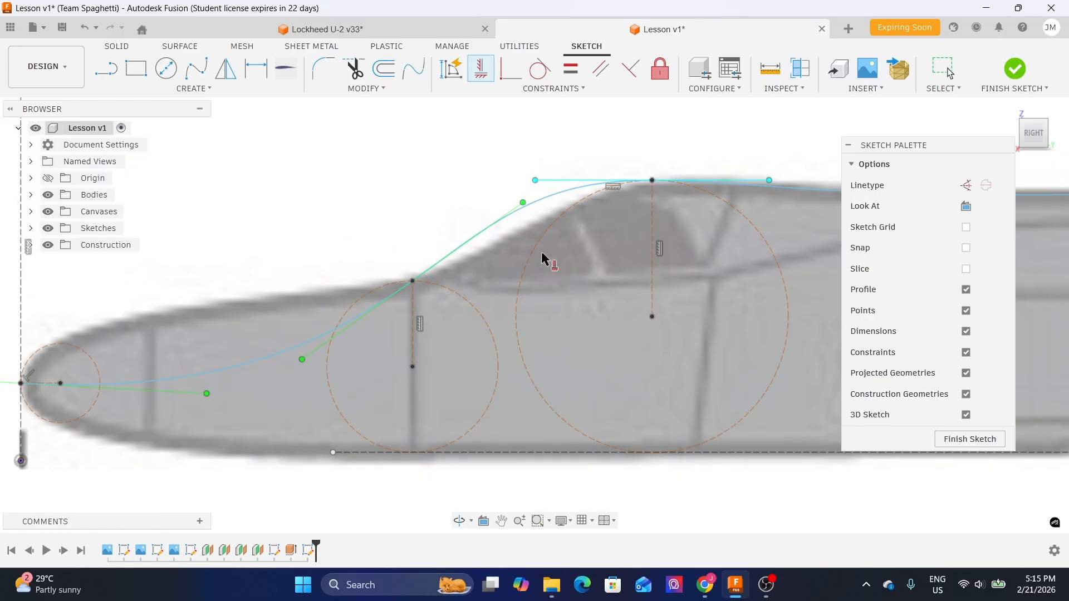
middle_drag(245, 205, 439, 185)
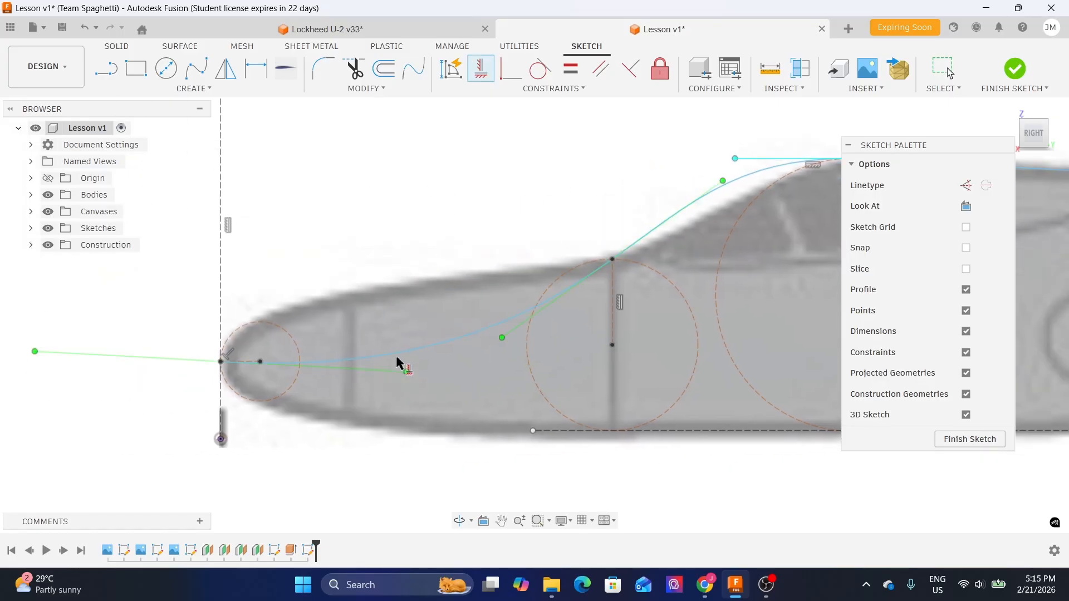
mouse_move(323, 284)
middle_down()
mouse_move(344, 258)
mouse_move(401, 238)
middle_up()
scroll(397, 237, up, 2)
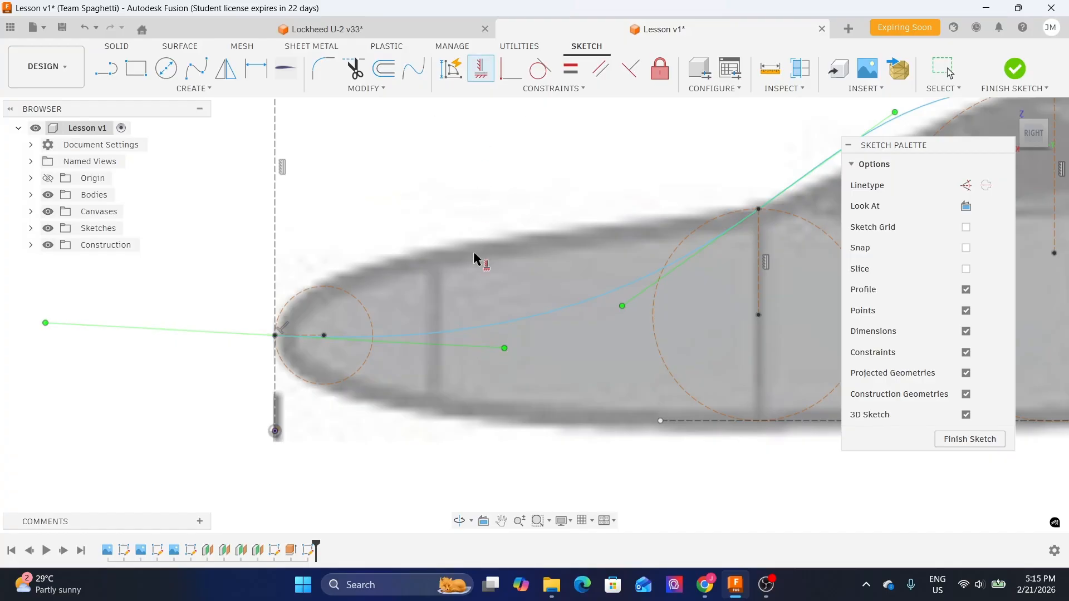
click(492, 78)
click(459, 346)
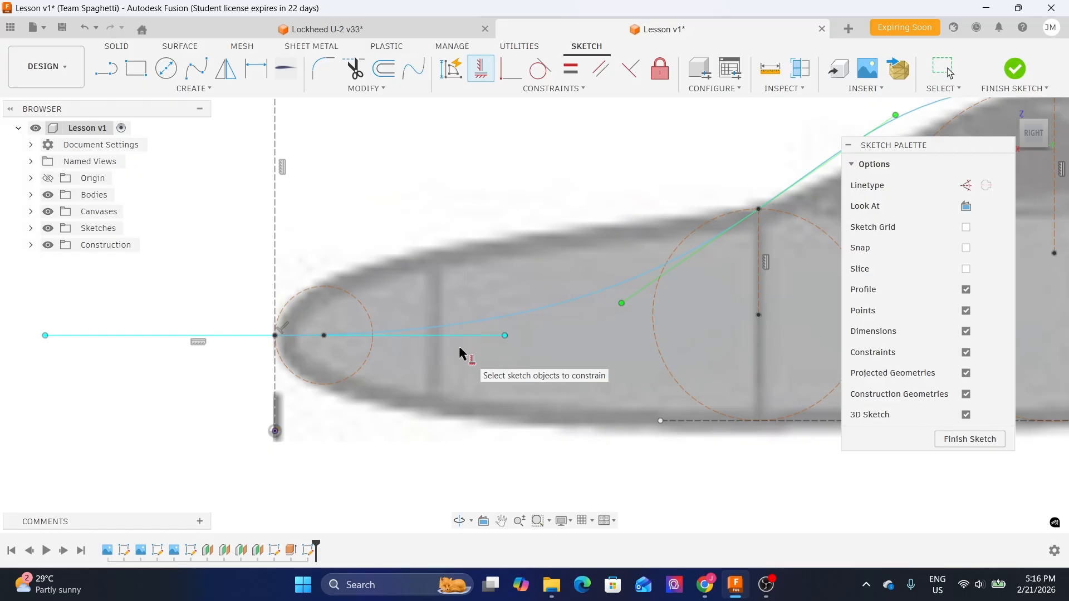
- Undo the horizontal constraint on the nose tangent handle
key(Escape)
middle_drag(533, 249, 494, 253)
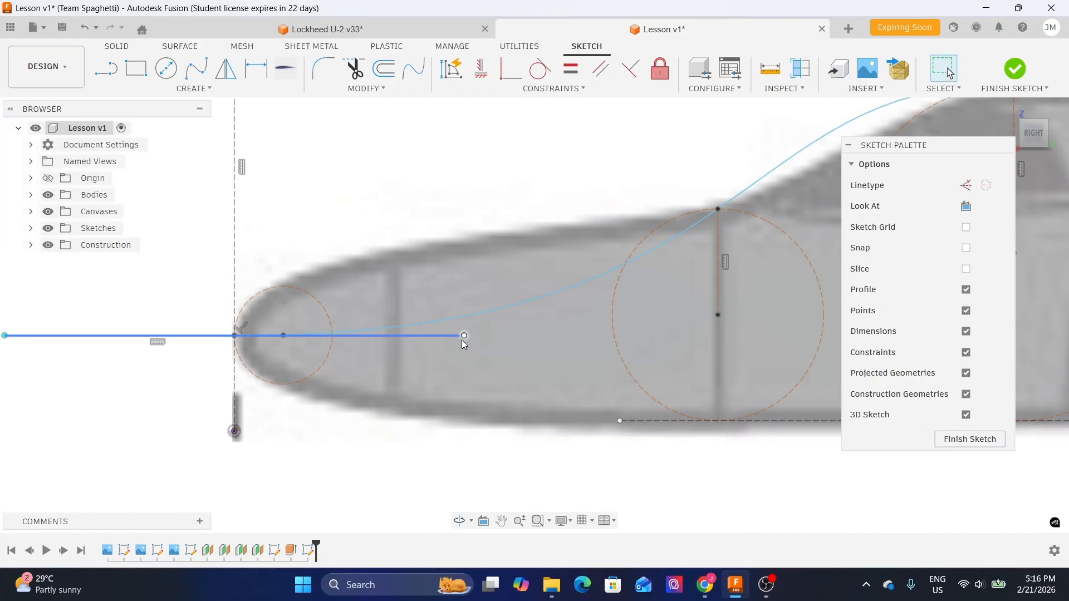
middle_drag(489, 337, 474, 338)
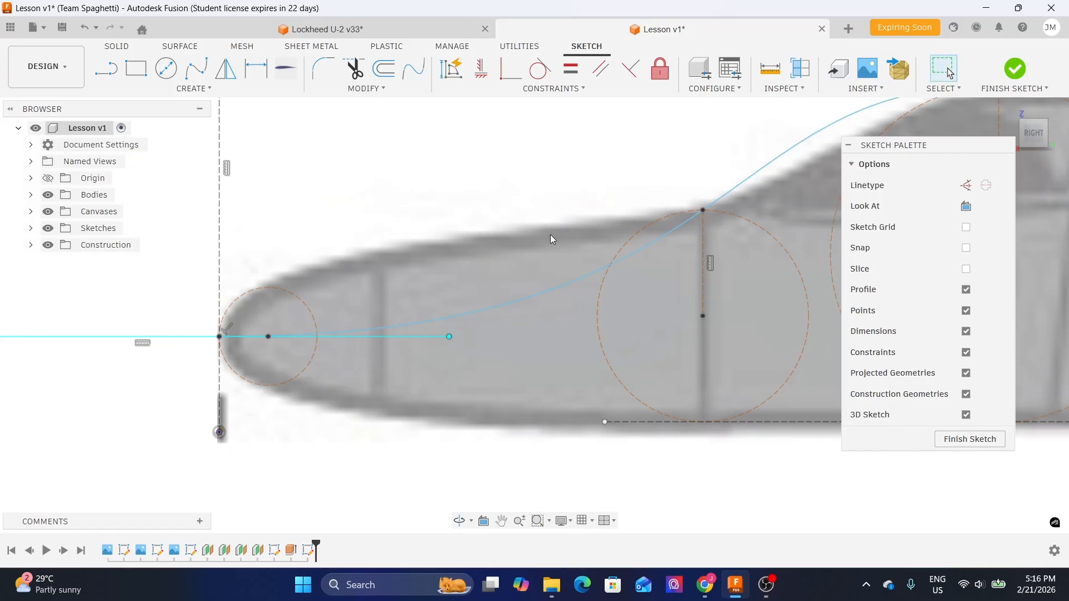
middle_drag(393, 269, 480, 266)
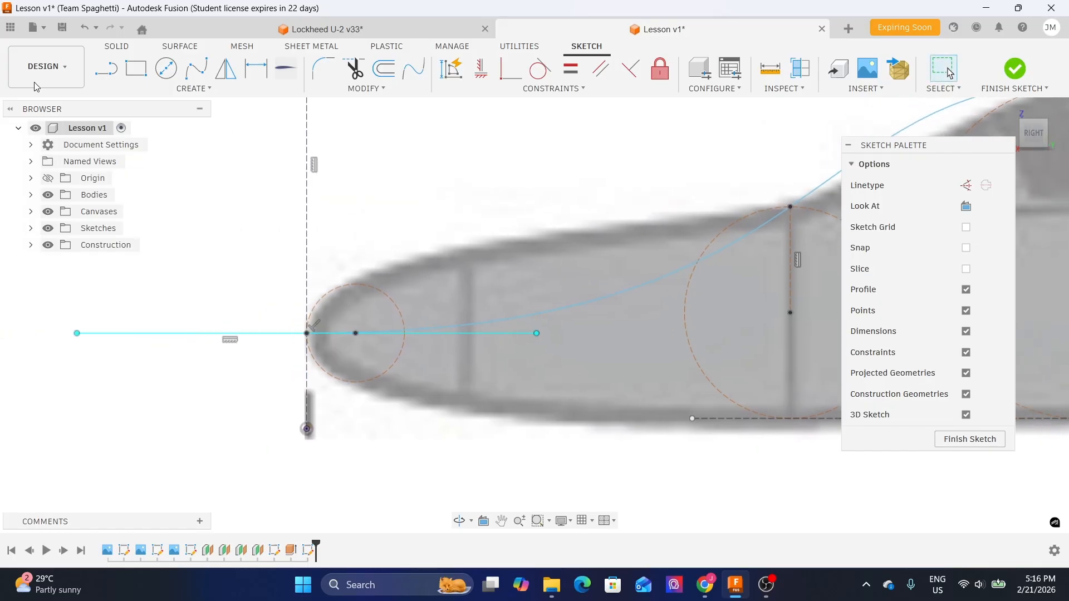
click(84, 28)
- Move the nose tangent handle's endpoint with Move/Copy about -972 mm in X and 597 mm in Y
click(530, 320)
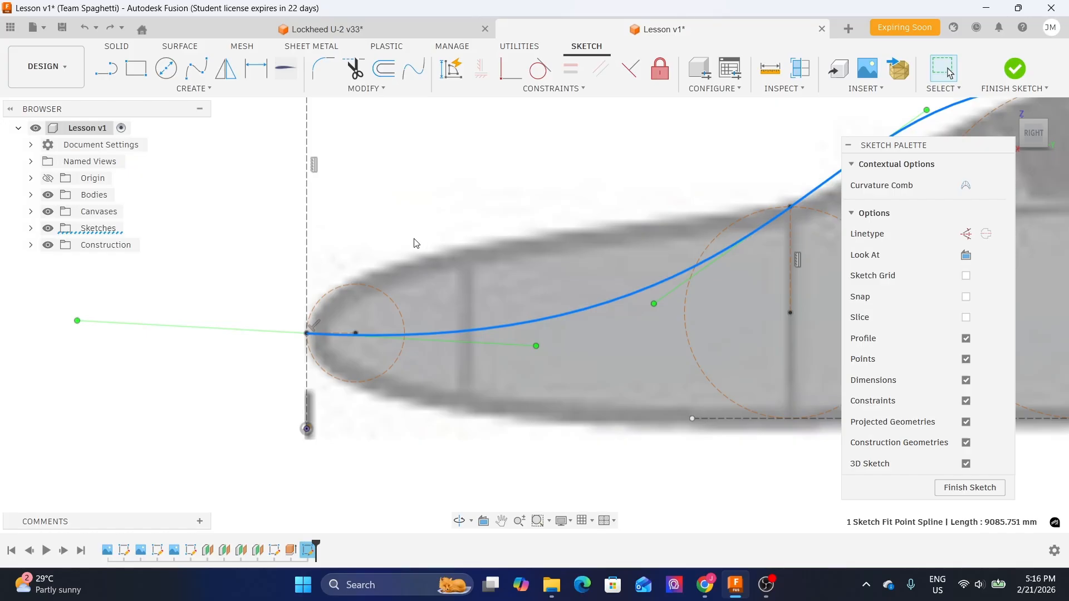
middle_drag(441, 222, 406, 263)
scroll(500, 387, up, 2)
click(500, 387)
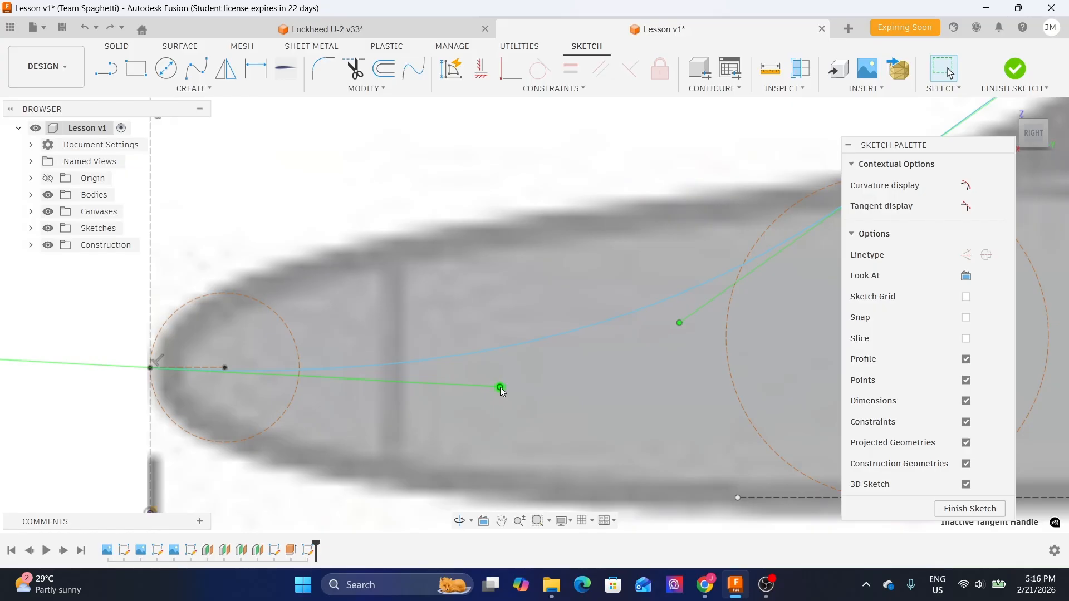
key(m)
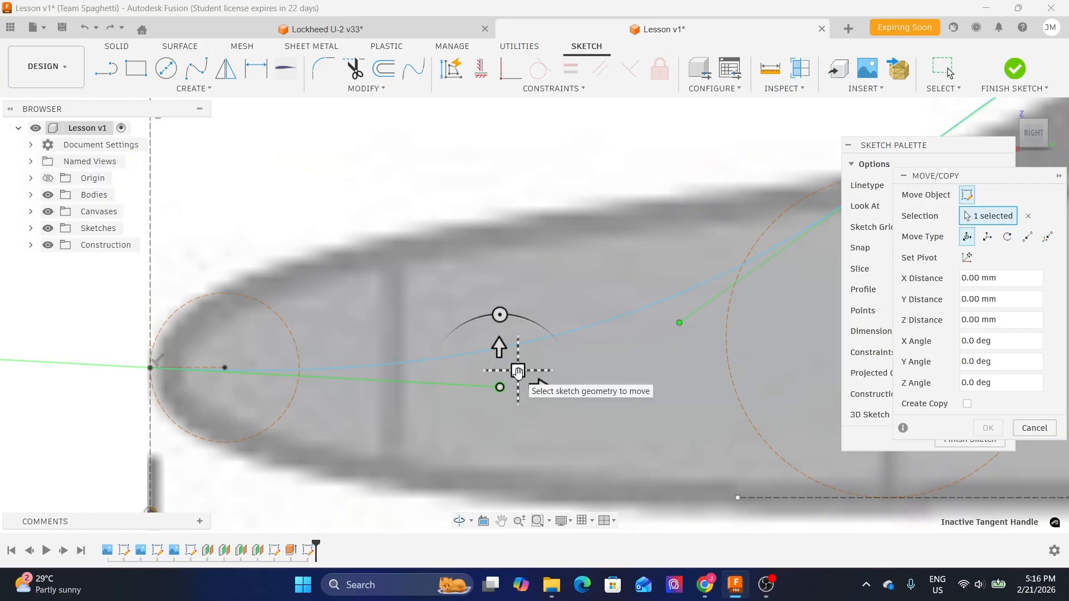
click(518, 372)
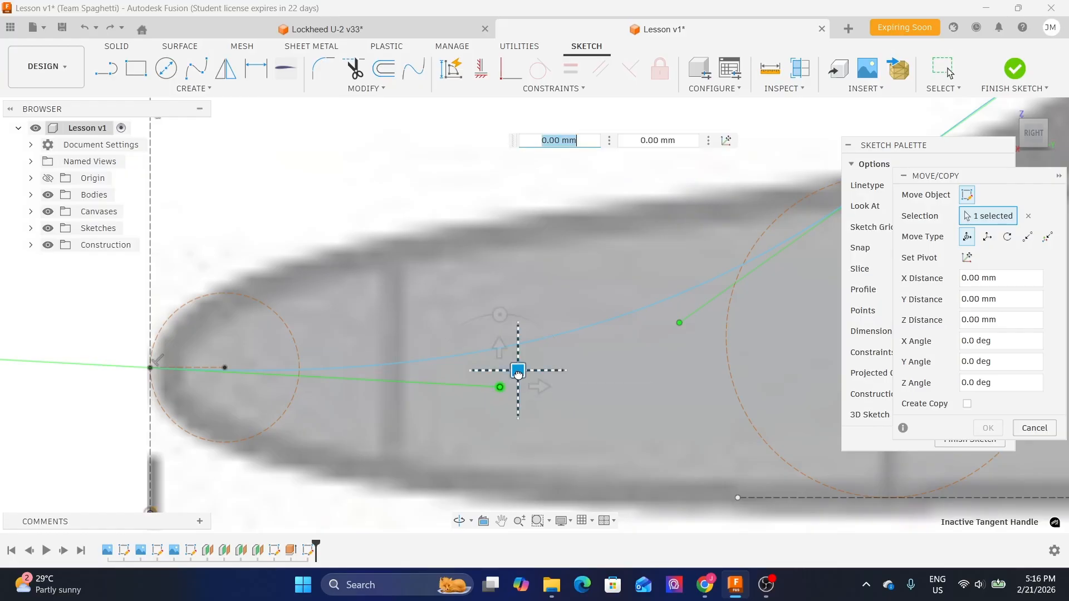
mouse_move(517, 373)
mouse_down()
mouse_move(489, 321)
mouse_move(425, 261)
mouse_move(302, 184)
mouse_move(226, 165)
mouse_move(156, 165)
mouse_up()
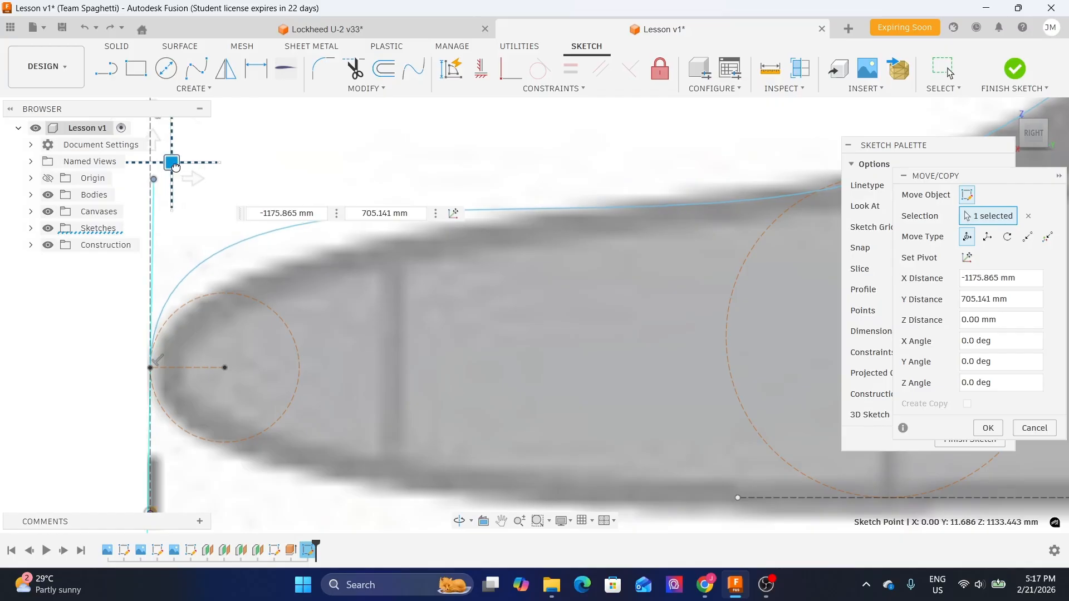
mouse_move(174, 166)
mouse_down()
mouse_move(249, 203)
mouse_move(232, 195)
mouse_up()
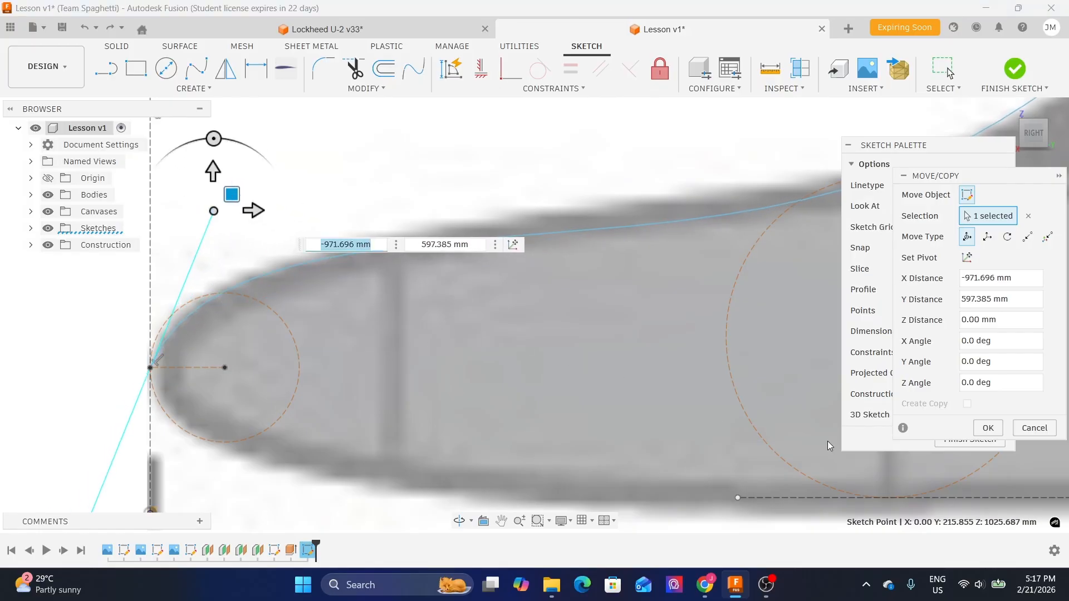
drag(980, 181, 745, 181)
drag(941, 146, 991, 167)
drag(766, 186, 817, 216)
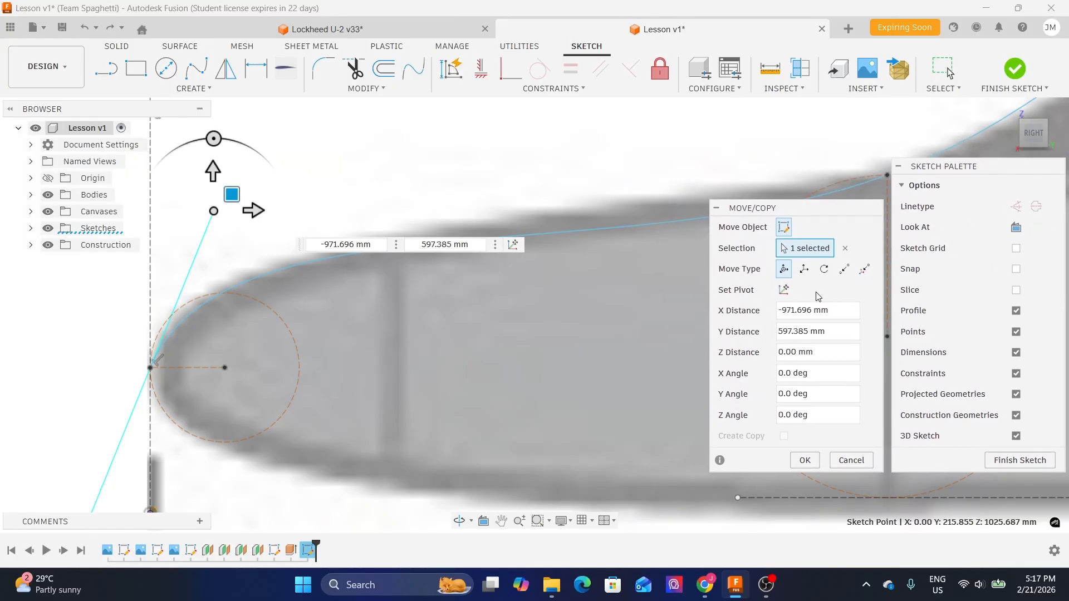
click(805, 460)
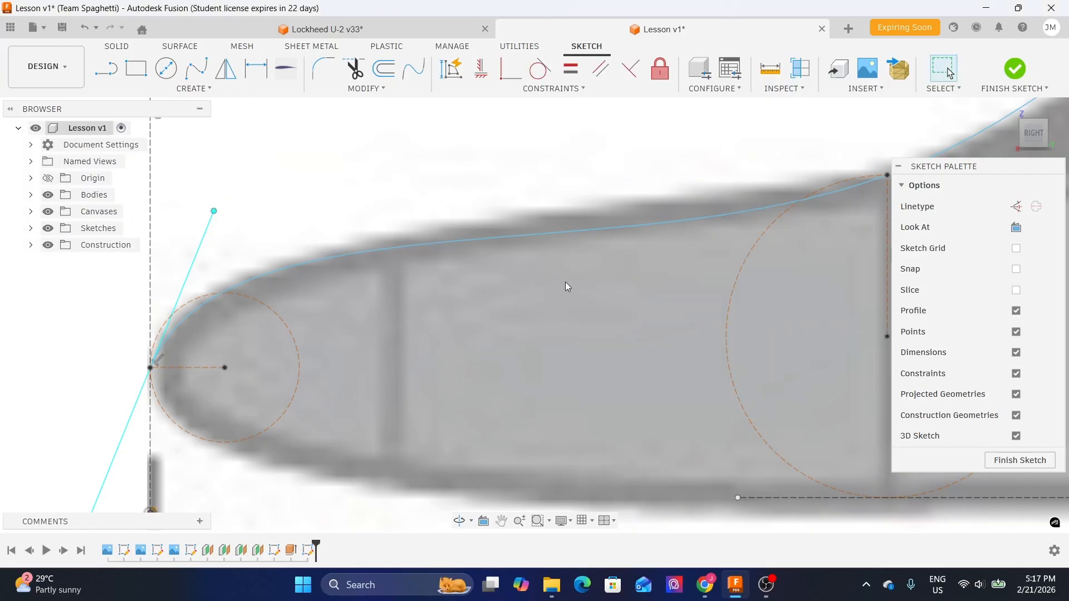
- Constrain the nose tangent handle vertical
middle_drag(306, 194, 436, 225)
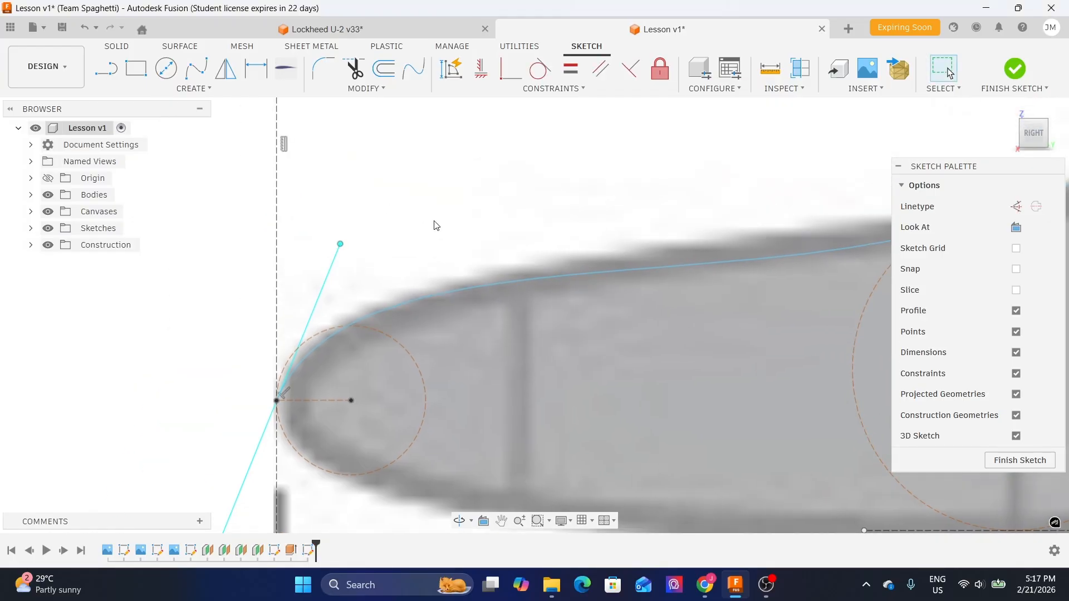
click(327, 279)
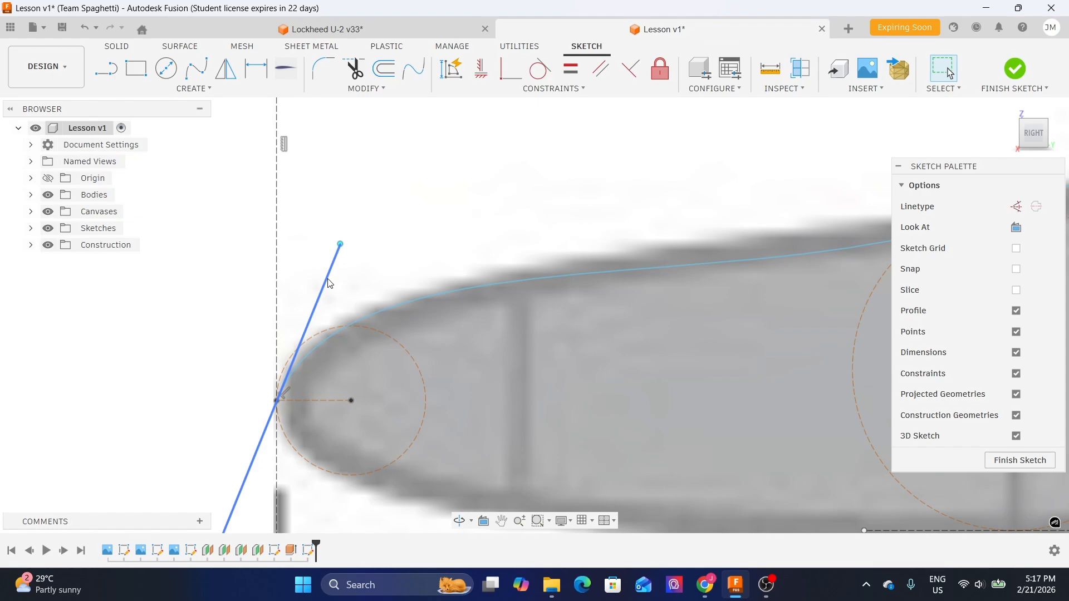
click(328, 283)
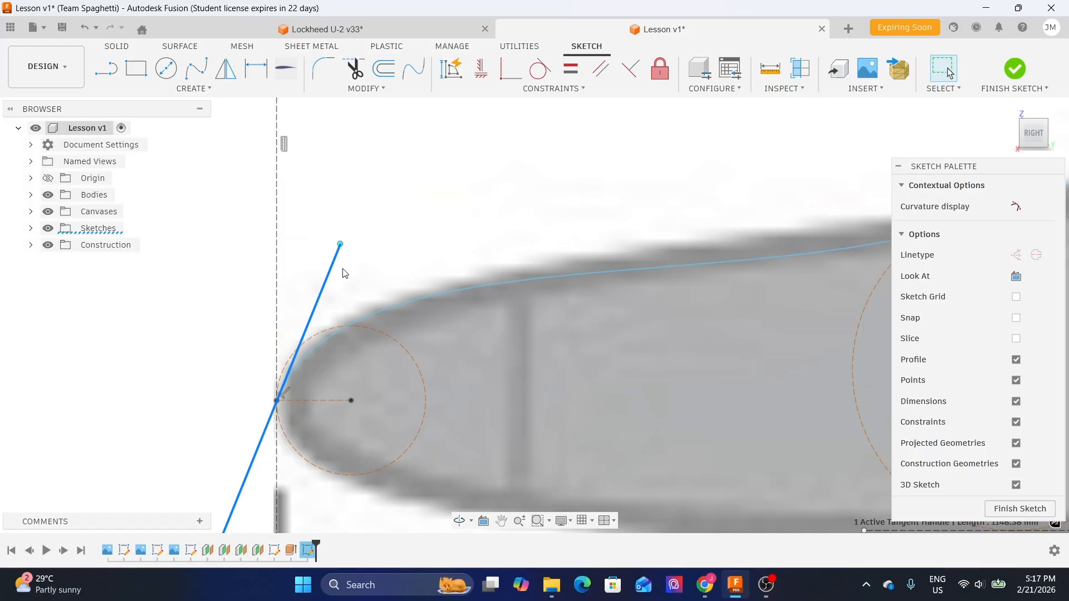
click(480, 70)
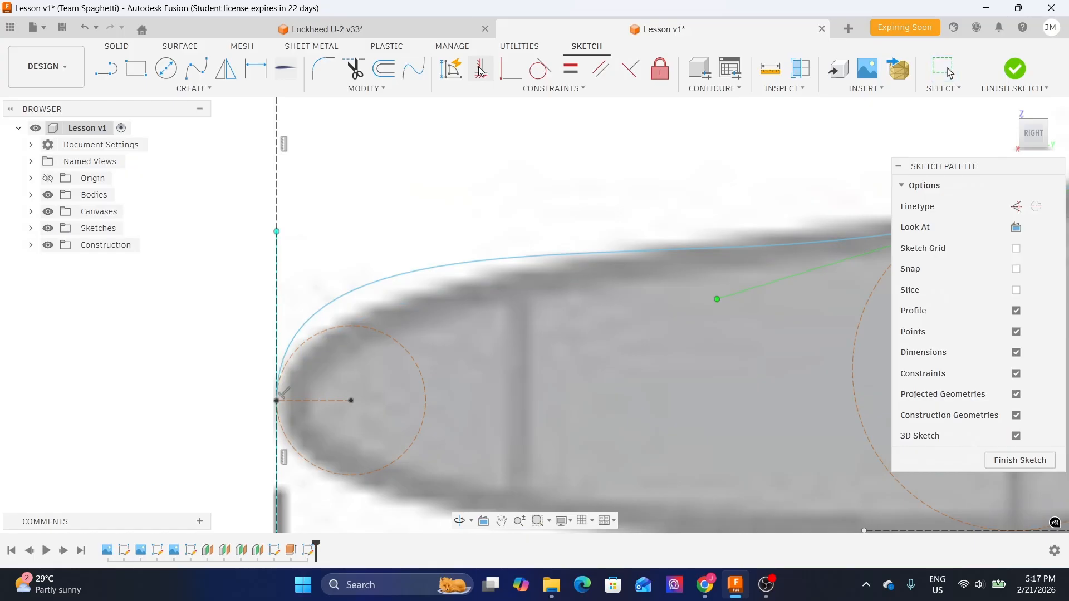
- Pan and zoom along the fuselage to examine how the spline follows the reference outline
scroll(476, 244, down, 4)
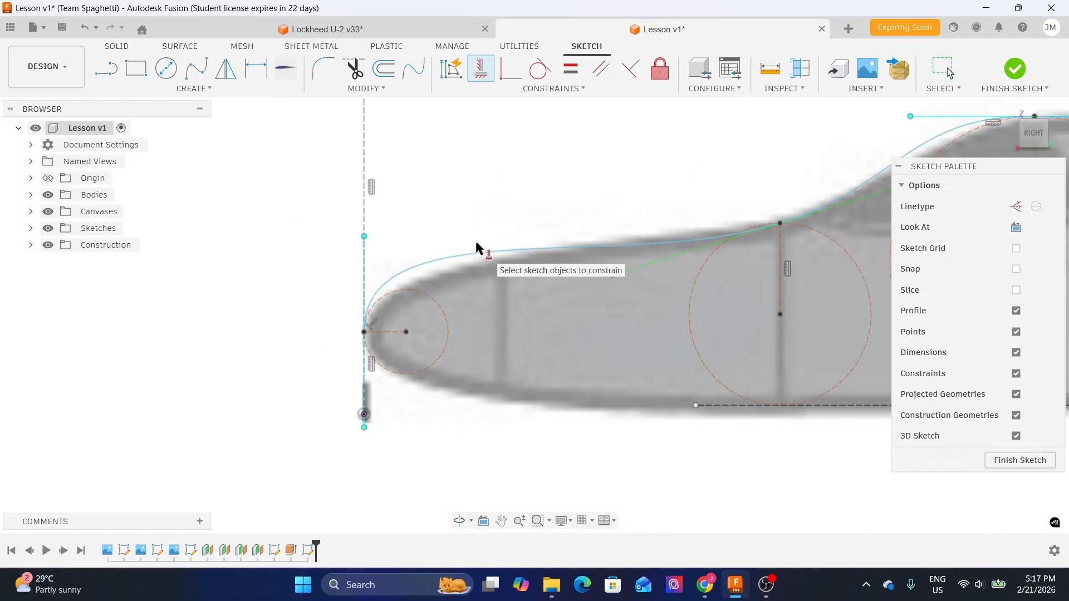
key(Escape)
scroll(551, 207, down, 3)
mouse_move(622, 182)
middle_down()
mouse_move(359, 234)
mouse_move(378, 227)
middle_up()
scroll(357, 242, down, 2)
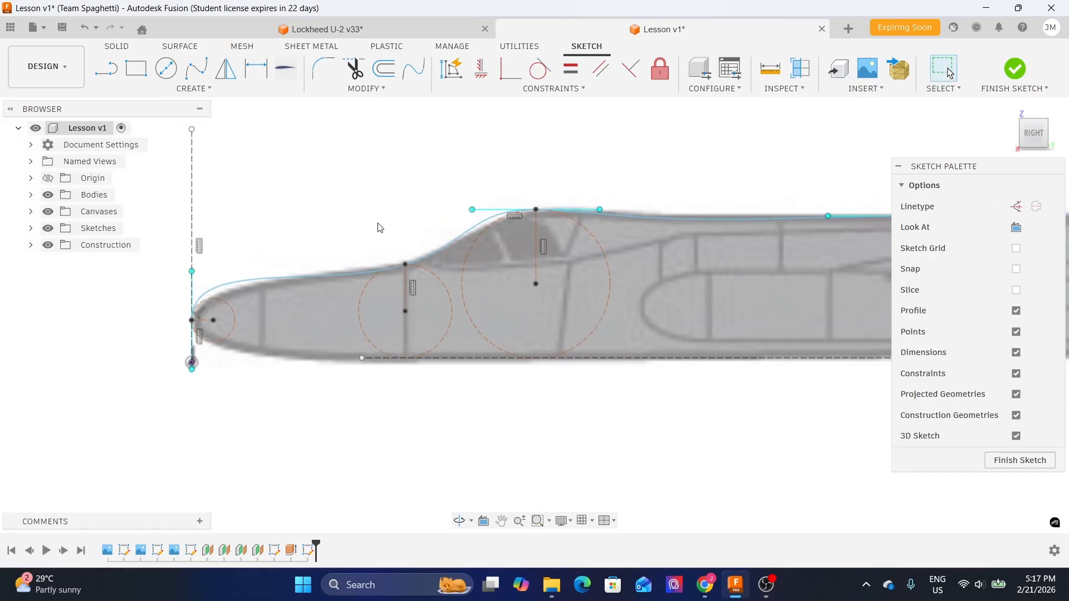
mouse_move(627, 189)
middle_down()
mouse_move(465, 189)
mouse_move(502, 197)
middle_up()
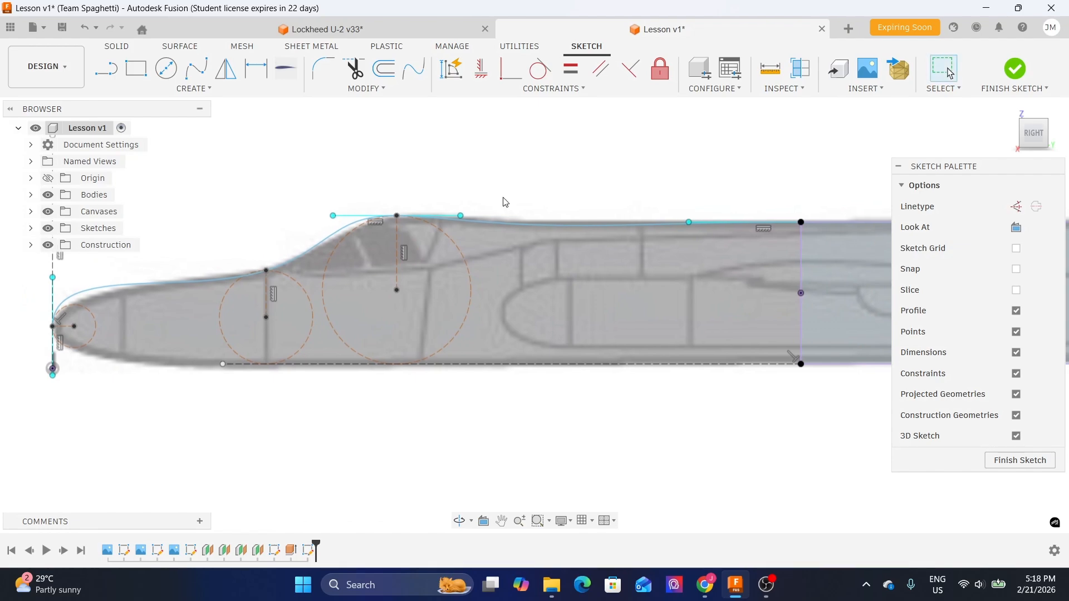
middle_drag(270, 179, 406, 185)
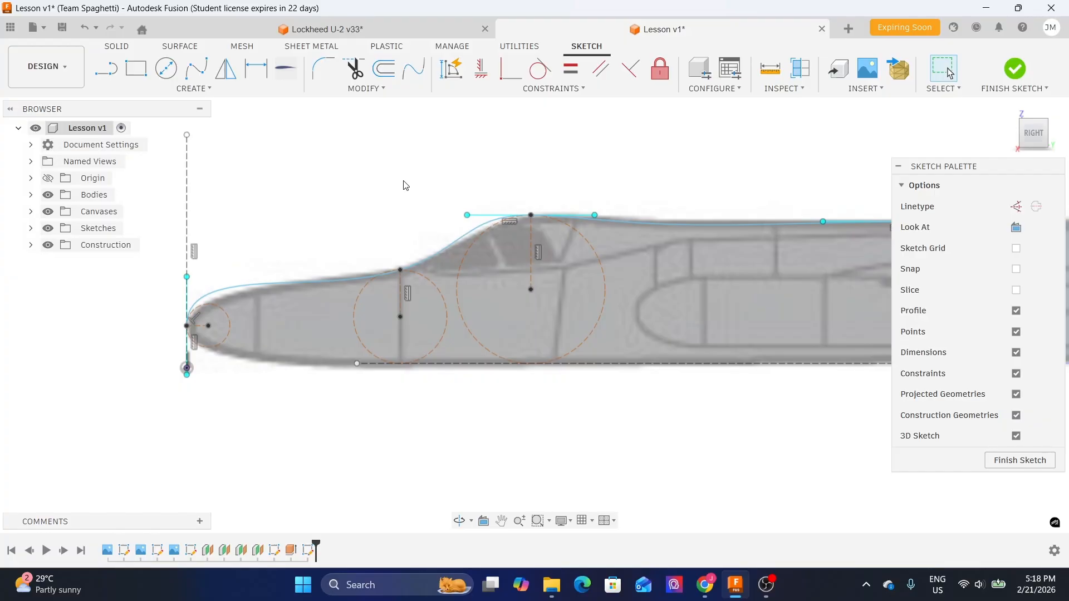
middle_drag(392, 184, 452, 162)
scroll(229, 233, up, 4)
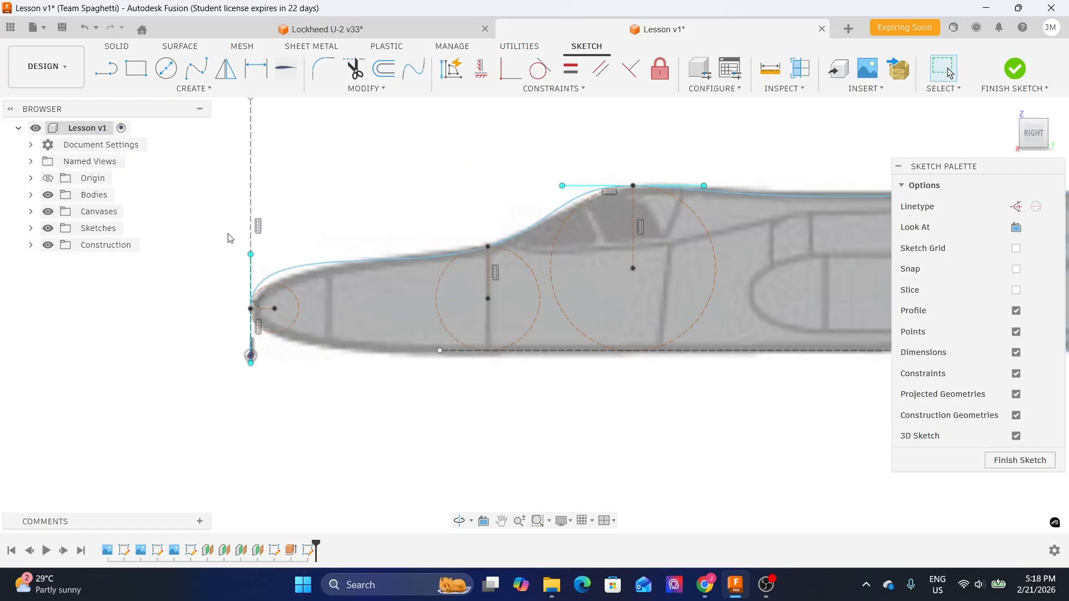
middle_drag(312, 254, 355, 227)
scroll(337, 237, up, 3)
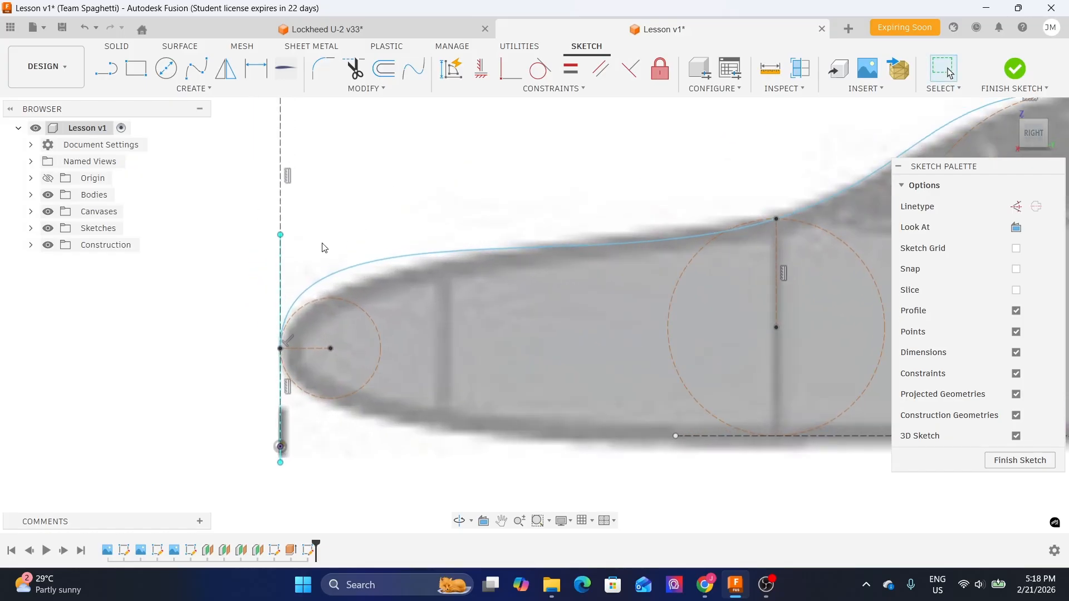
click(281, 236)
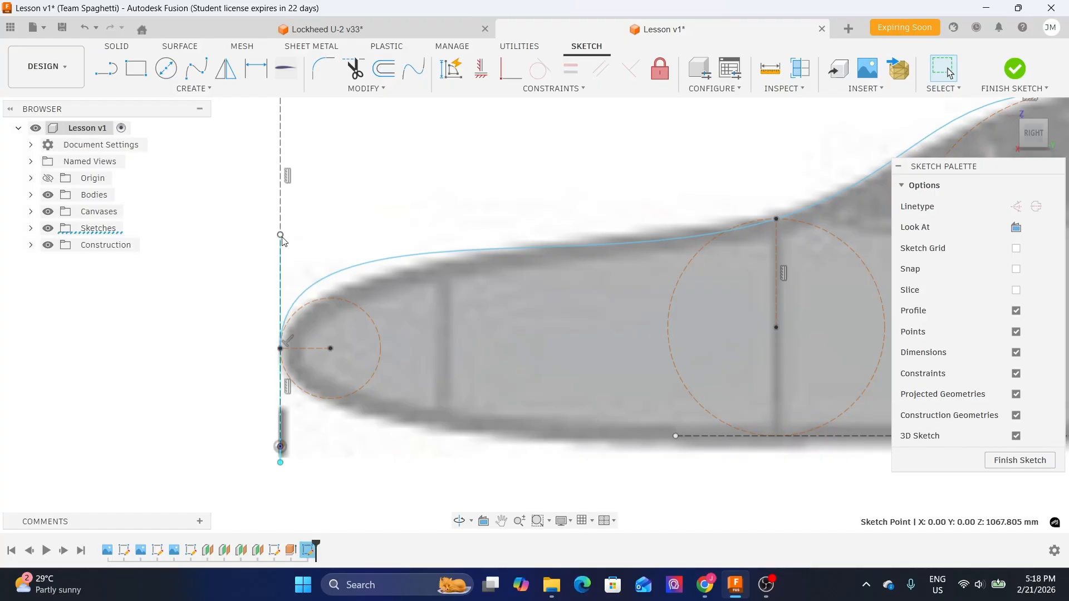
scroll(283, 240, up, 2)
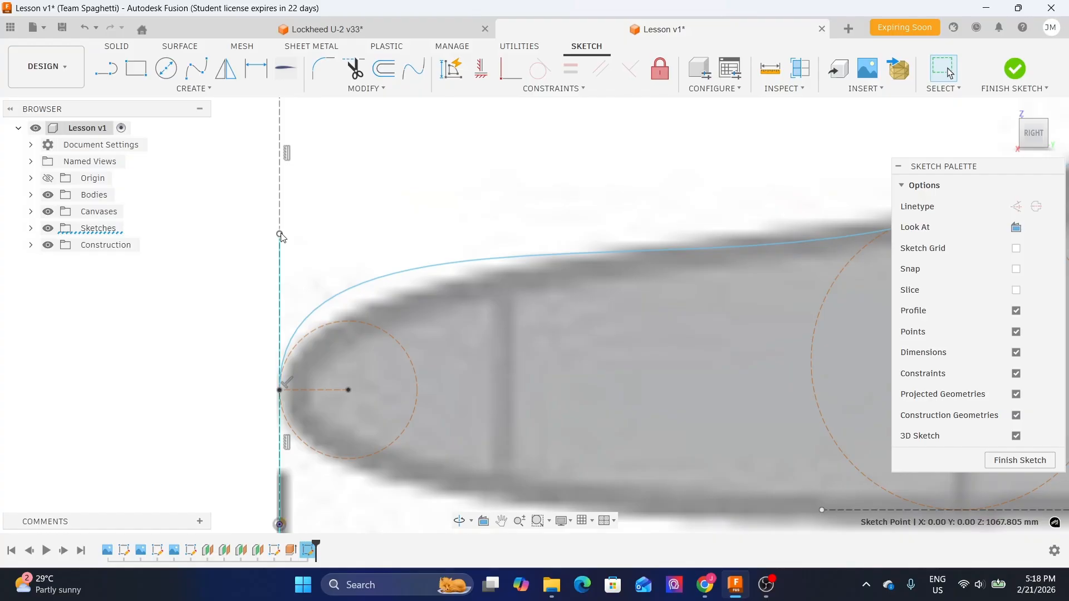
key(m)
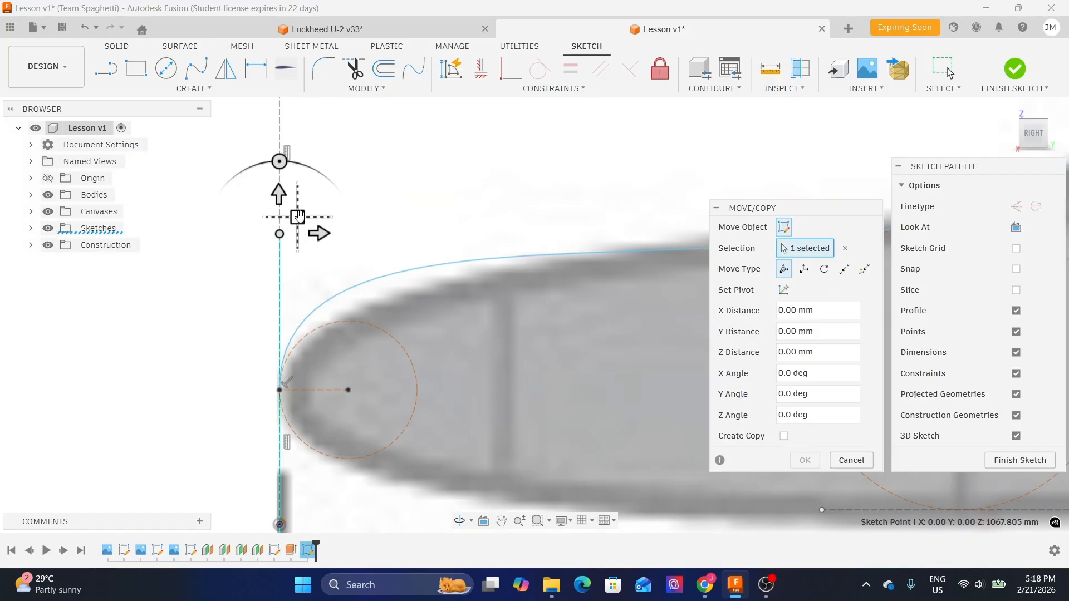
drag(297, 216, 358, 195)
drag(357, 237, 391, 233)
click(851, 460)
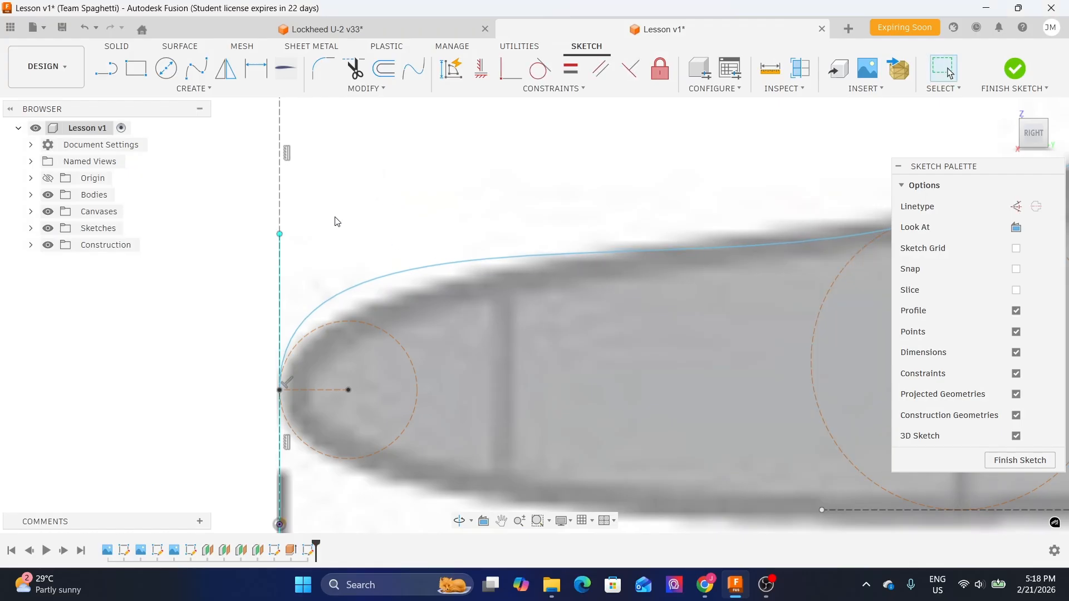
- Move the nose tangent handle's upper endpoint with Move/Copy about 70 mm in X and 13 mm in Y
key(m)
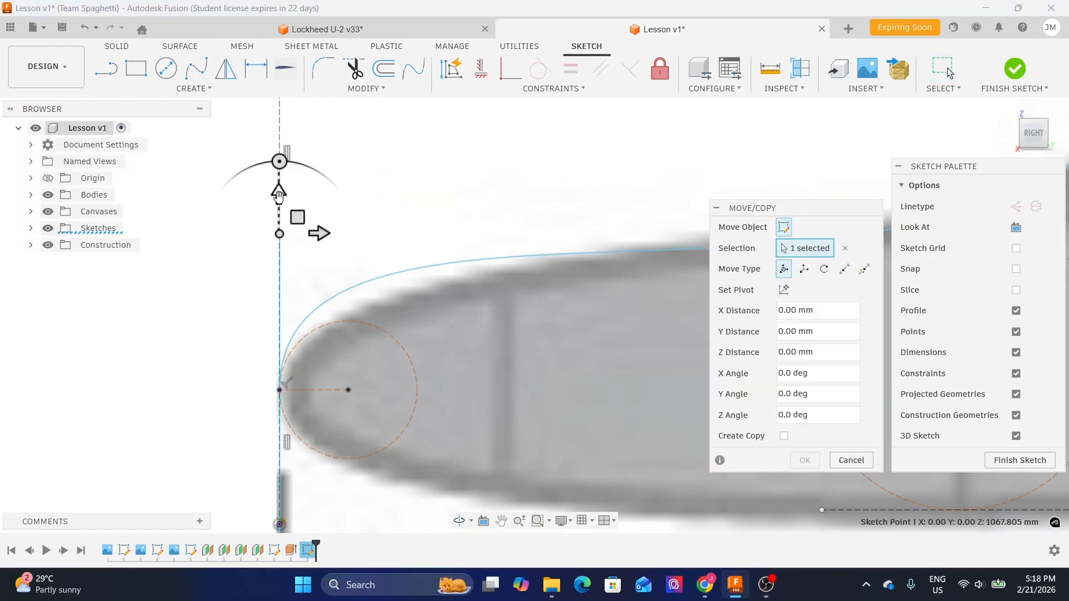
drag(280, 194, 283, 233)
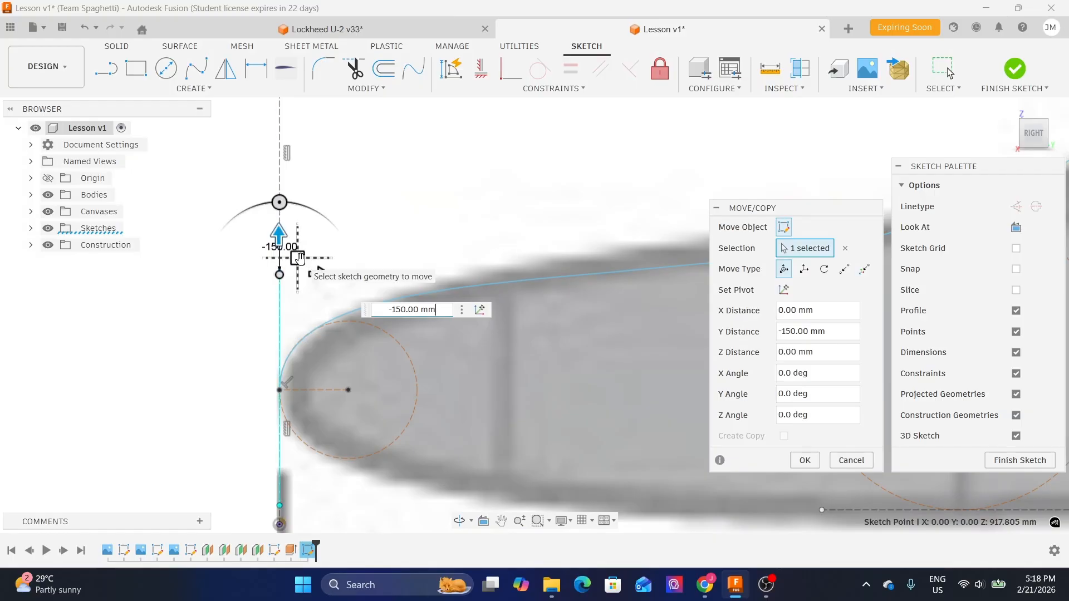
mouse_move(299, 258)
mouse_down()
mouse_move(305, 241)
mouse_move(315, 284)
mouse_move(286, 238)
mouse_move(432, 253)
mouse_move(345, 192)
mouse_move(318, 188)
mouse_move(338, 325)
mouse_move(312, 246)
mouse_move(304, 310)
mouse_move(300, 250)
mouse_move(315, 284)
mouse_move(315, 240)
mouse_move(317, 265)
mouse_up()
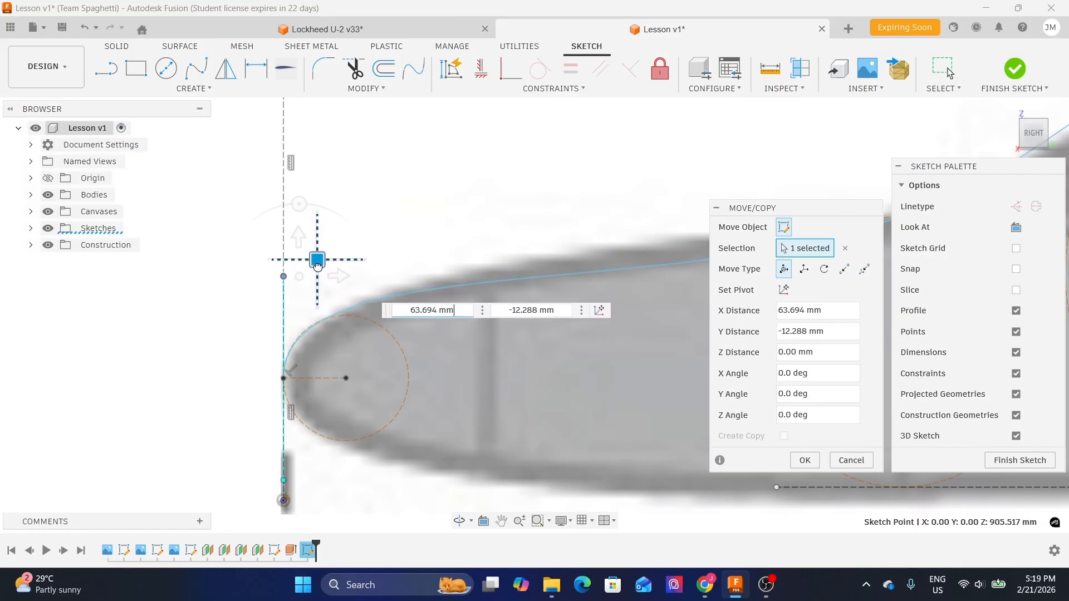
scroll(357, 290, up, 3)
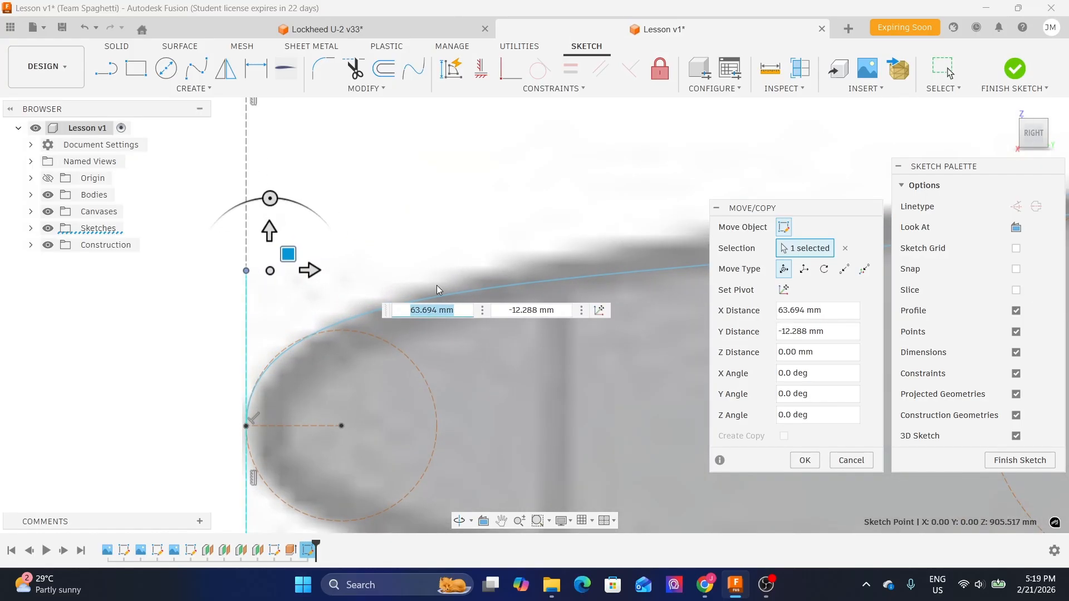
scroll(355, 285, down, 4)
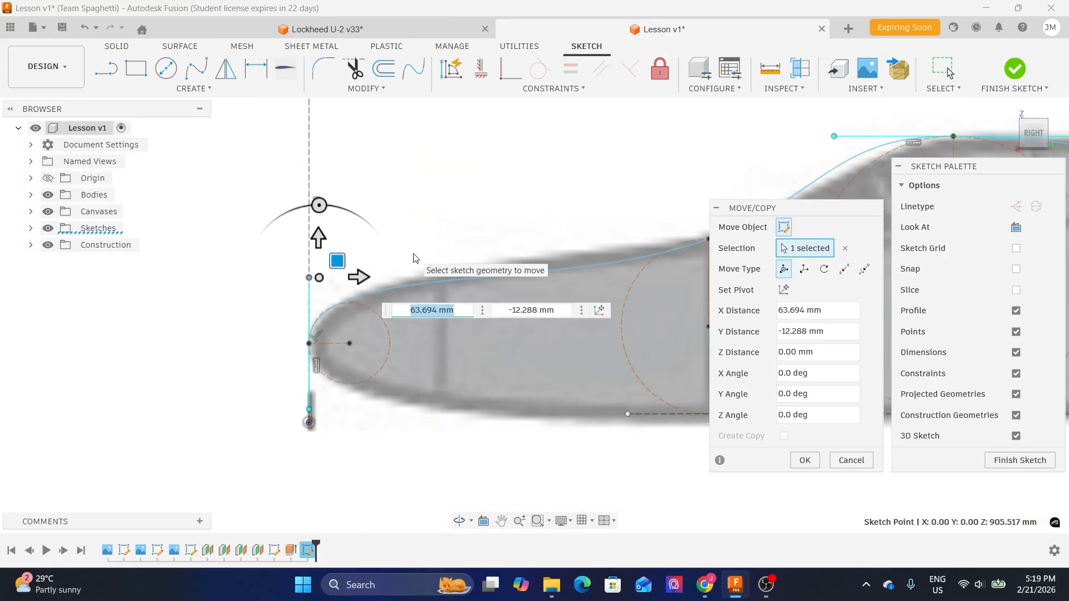
middle_drag(483, 226, 430, 235)
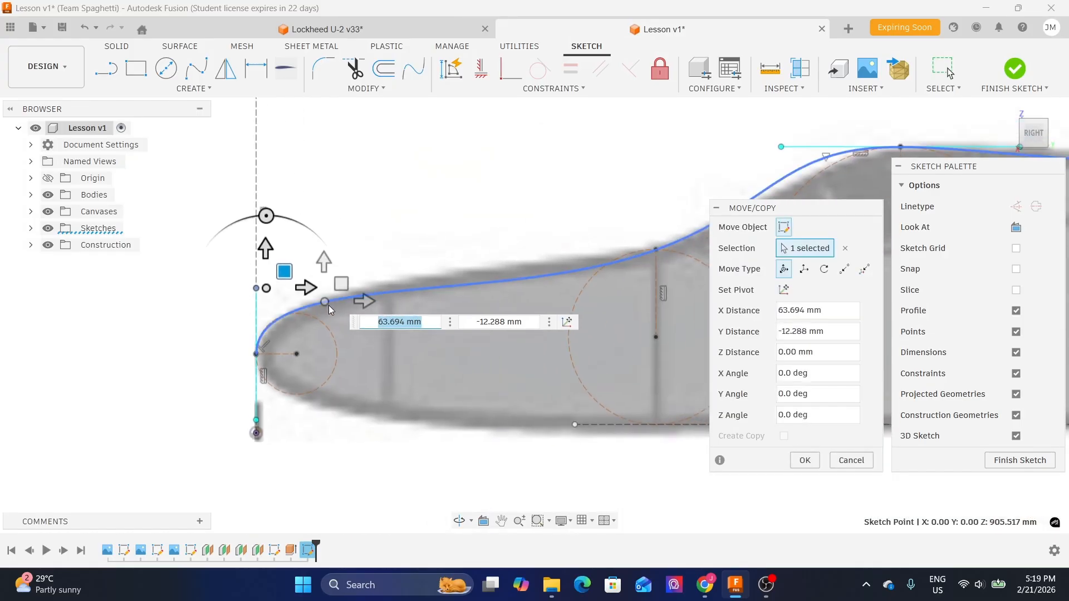
scroll(328, 310, up, 4)
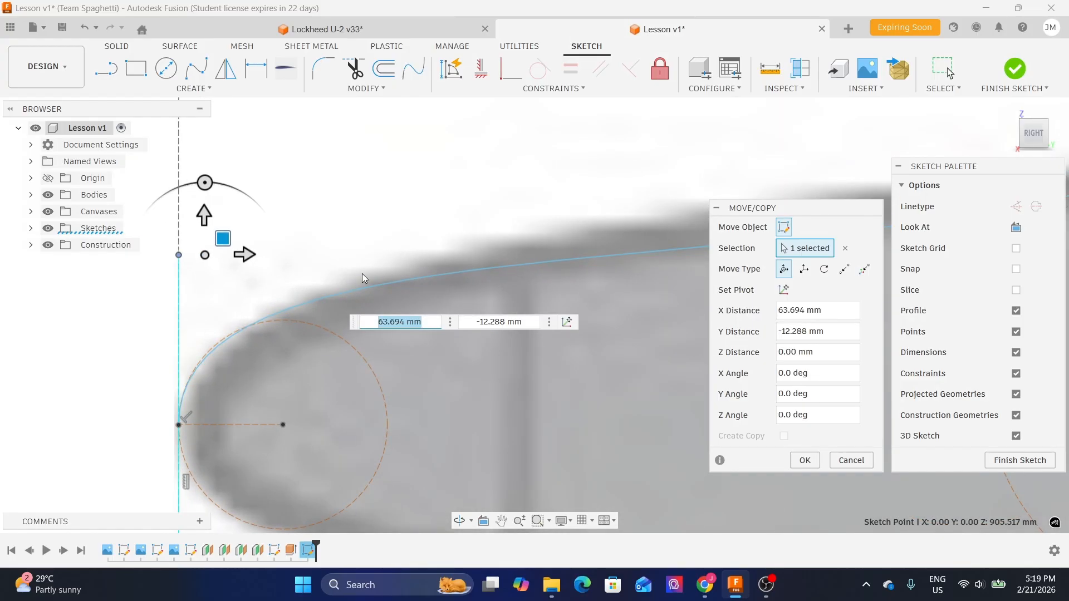
drag(223, 240, 225, 233)
scroll(254, 249, down, 4)
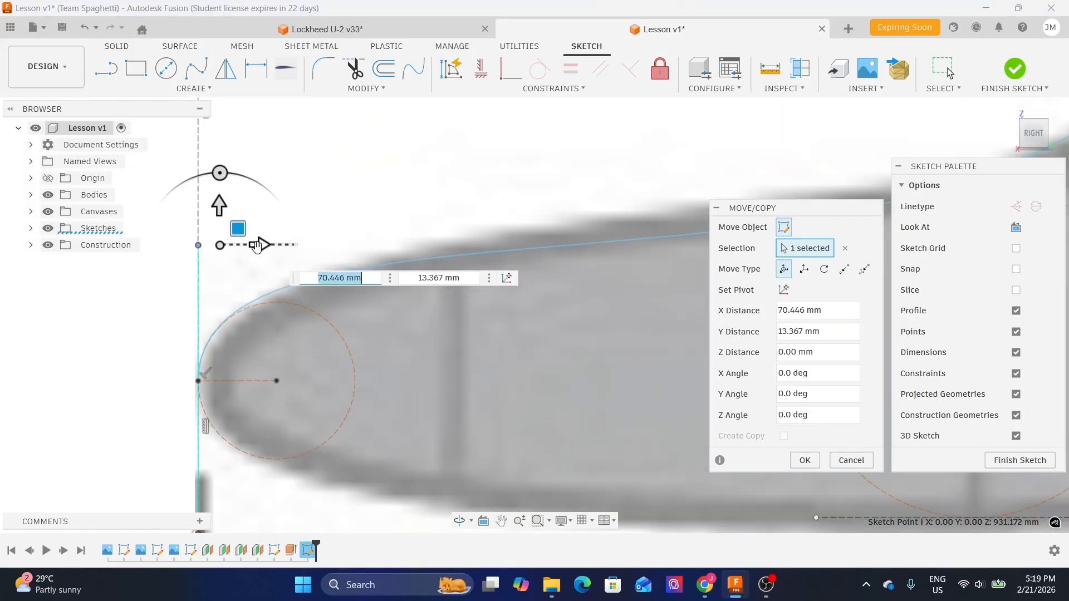
click(809, 461)
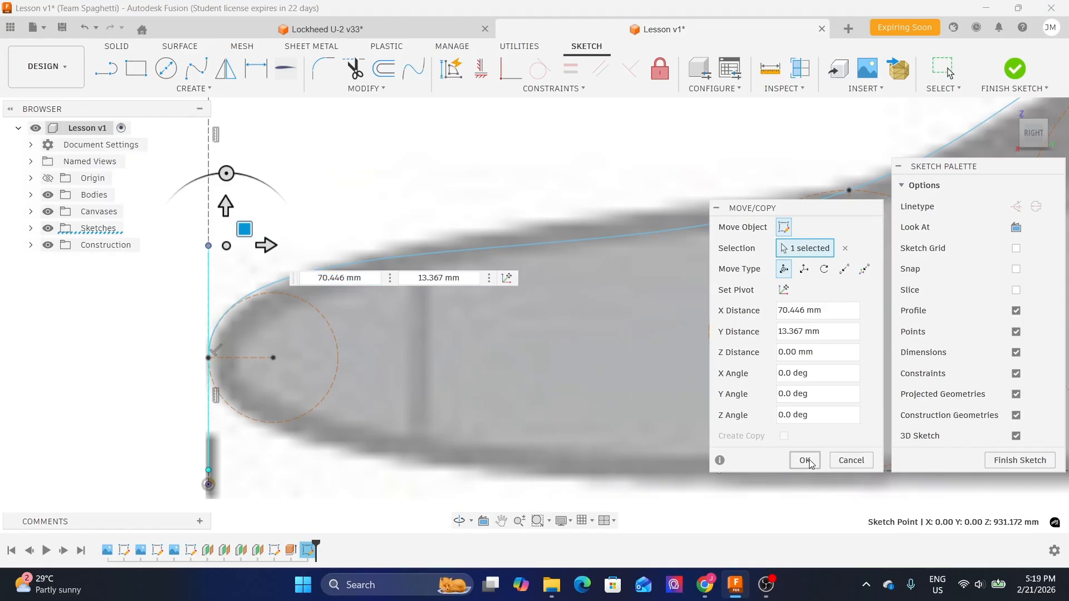
- Move the front endpoint of the tangent handle at the first section-circle spline point slightly upward with Move/Copy
scroll(484, 304, down, 1)
middle_drag(547, 301, 317, 343)
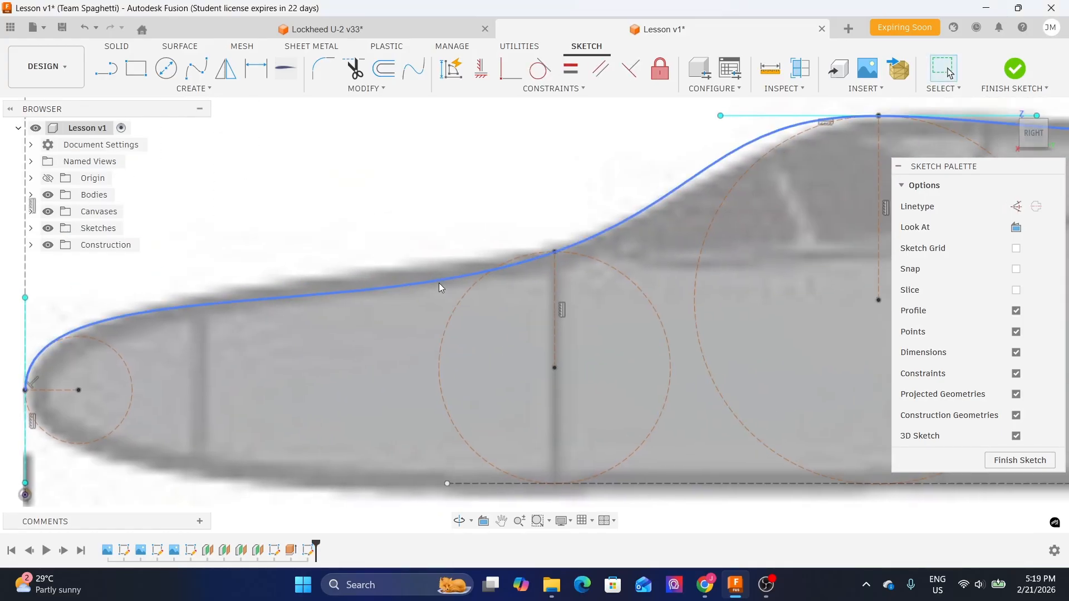
click(439, 283)
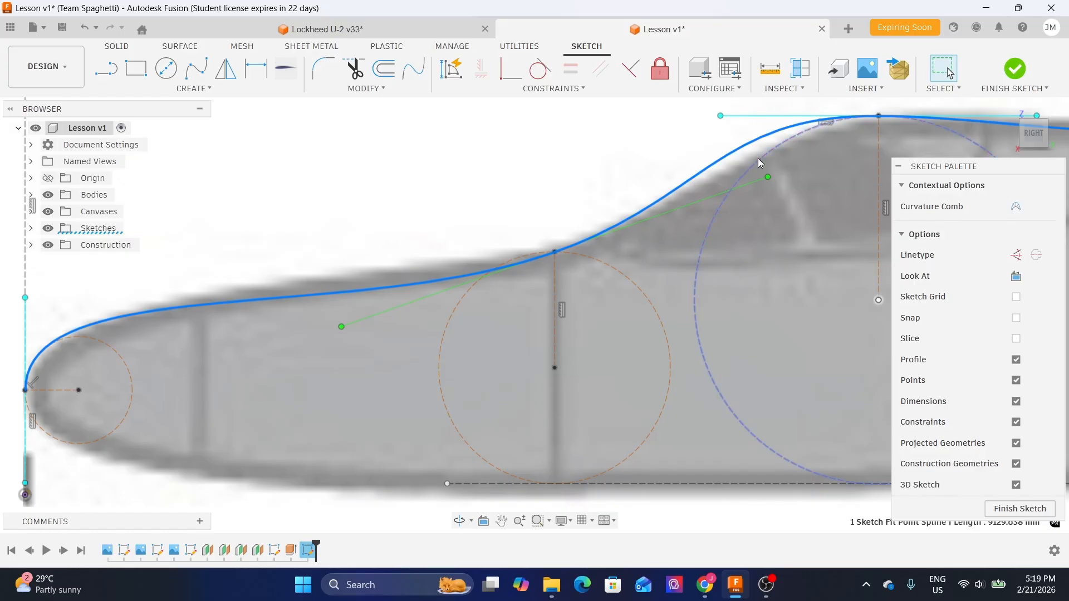
click(342, 327)
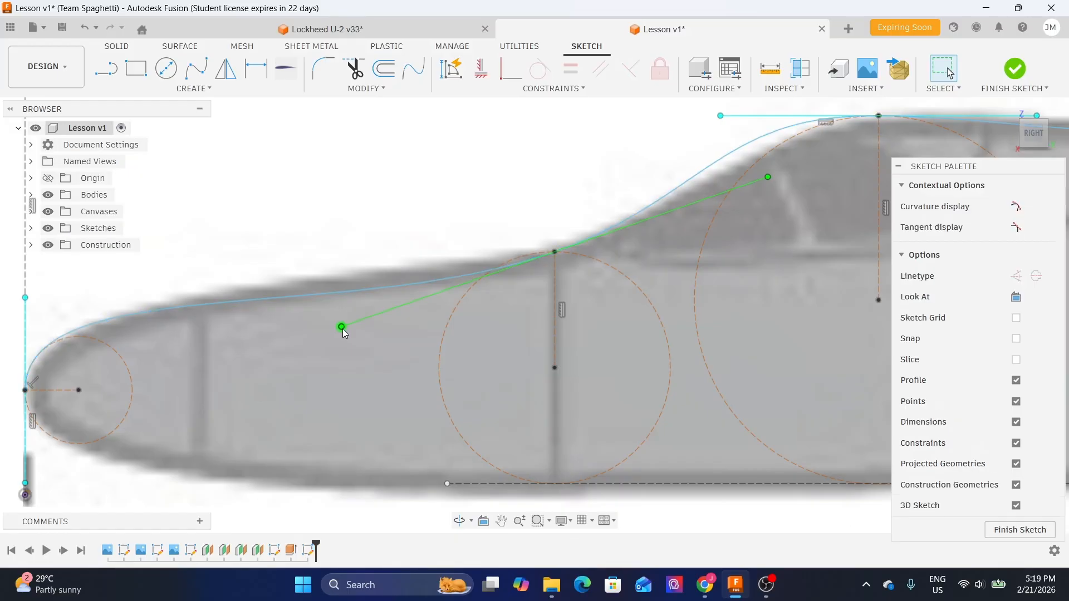
key(m)
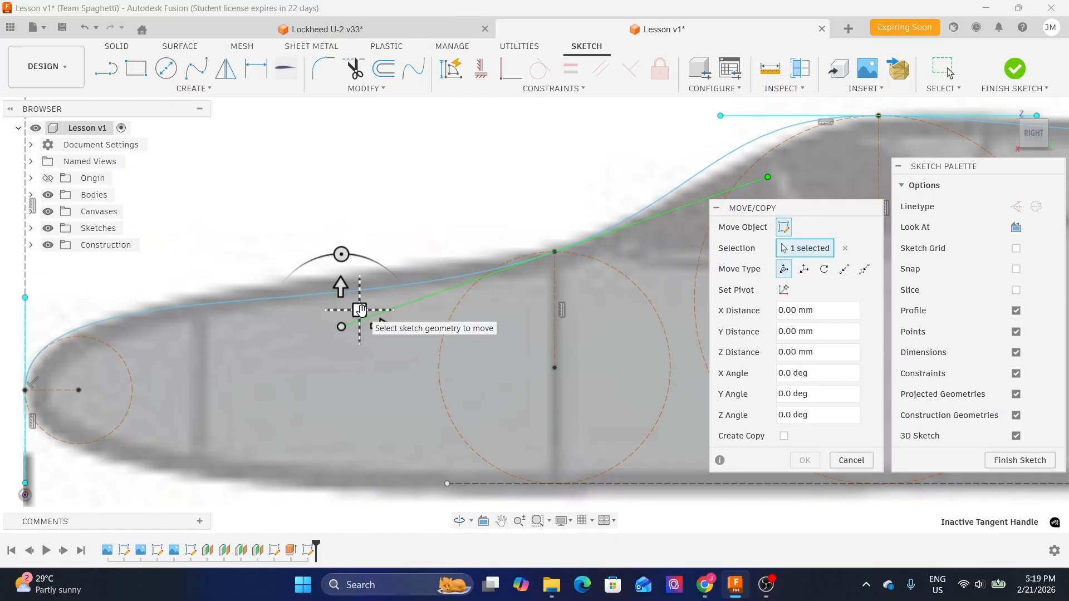
drag(360, 310, 386, 285)
scroll(502, 169, down, 2)
middle_drag(538, 168, 271, 168)
click(805, 460)
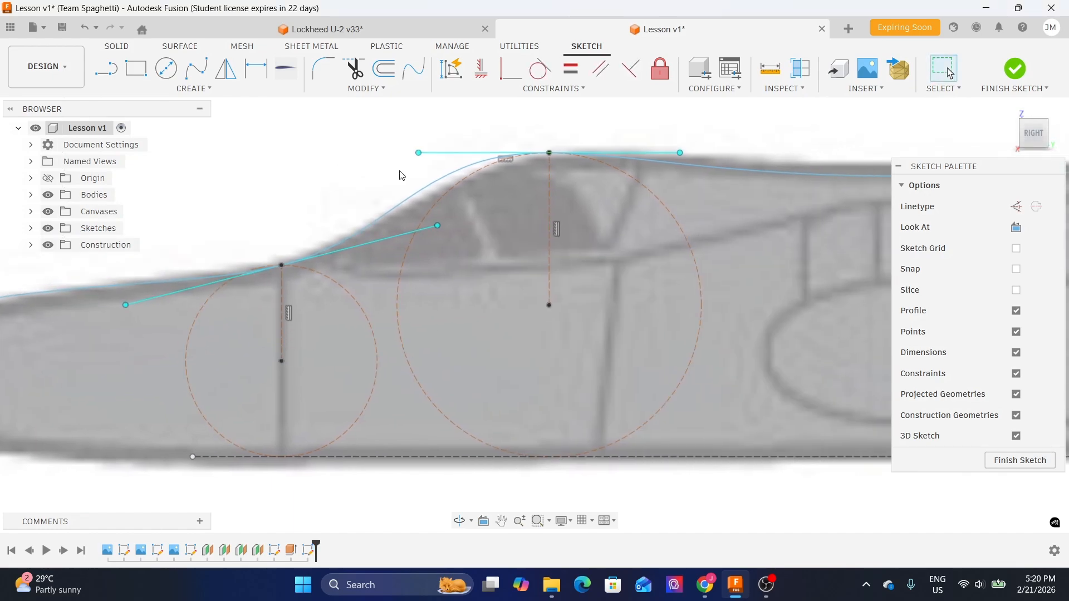
- Pan and zoom along the canopy hump to examine how the spline follows the reference outline
scroll(272, 222, down, 1)
middle_drag(272, 223, 436, 188)
scroll(235, 264, up, 2)
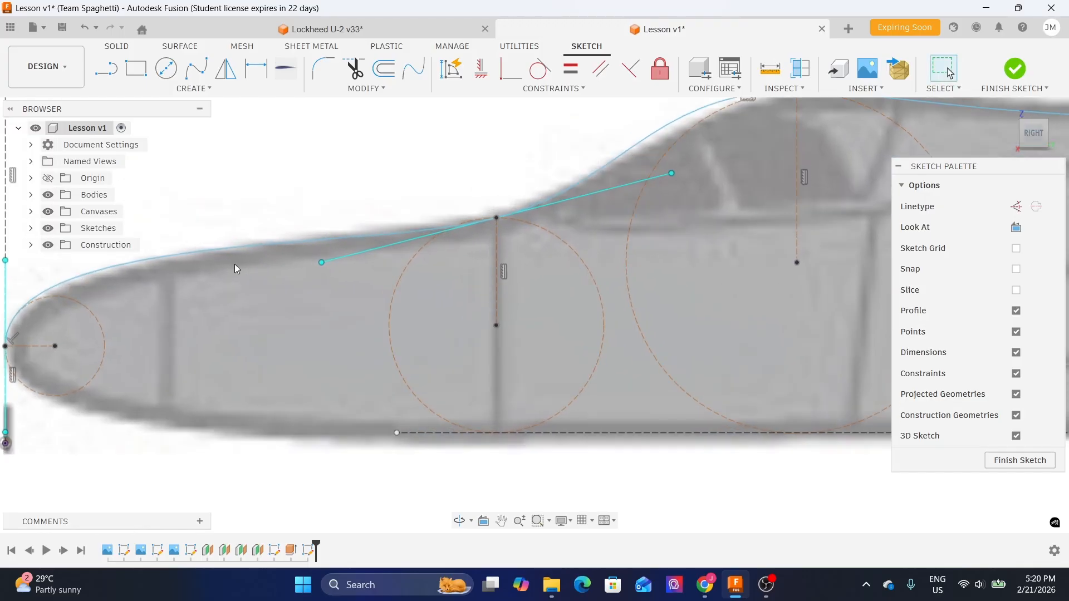
middle_drag(201, 224, 423, 205)
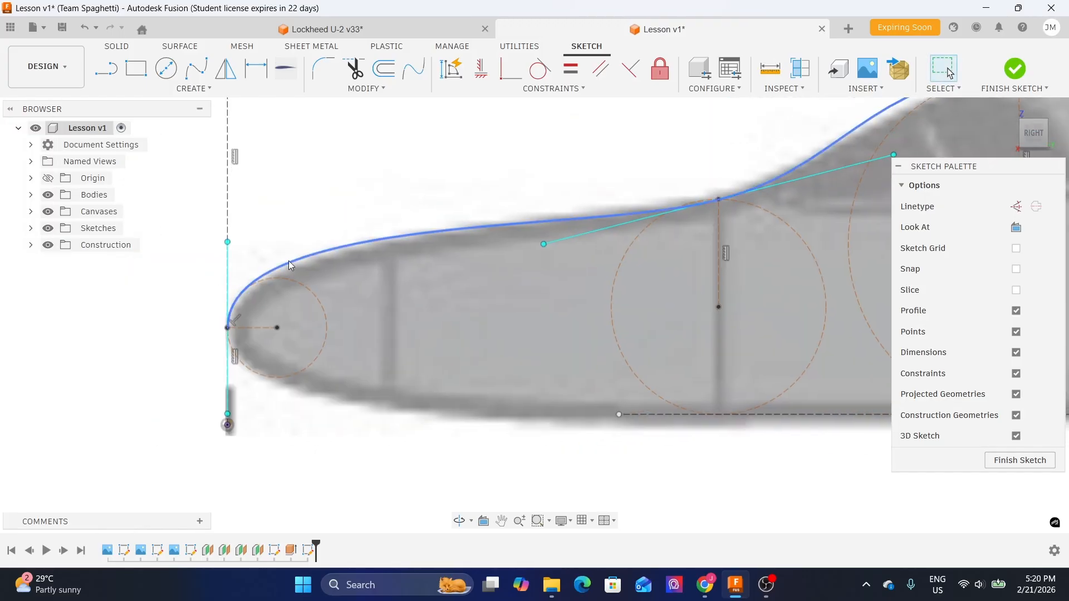
scroll(333, 245, down, 2)
middle_drag(546, 173, 258, 229)
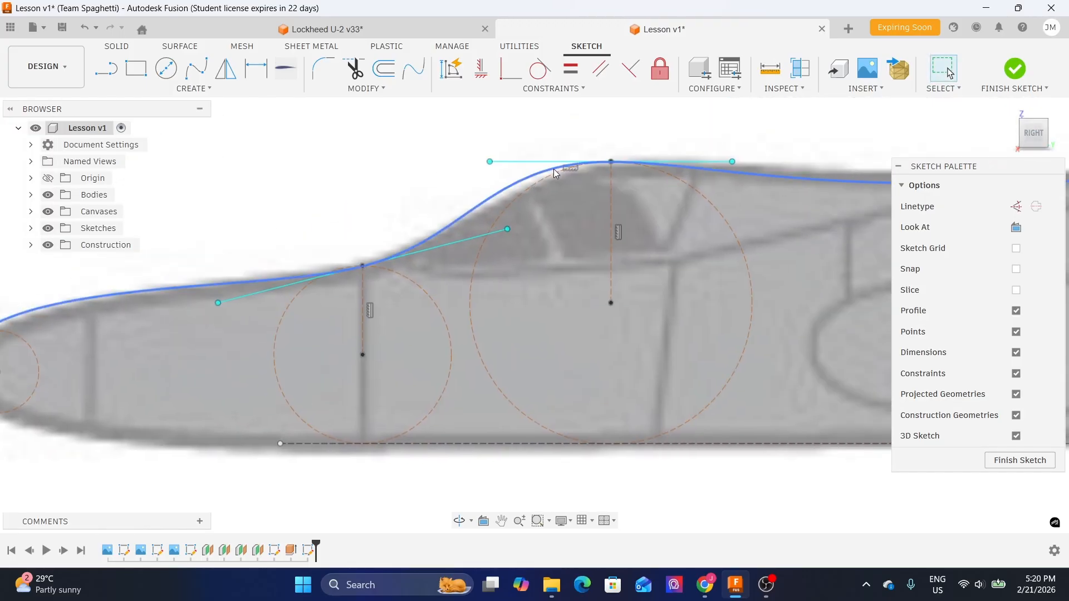
middle_drag(656, 137, 329, 174)
scroll(329, 185, down, 2)
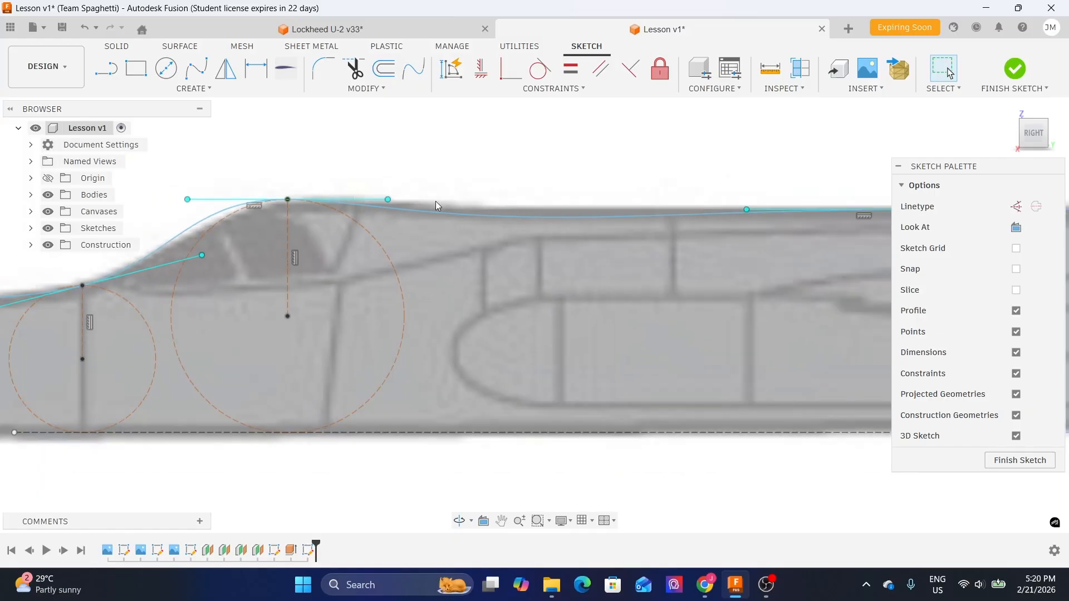
middle_drag(249, 196, 374, 182)
scroll(301, 196, up, 2)
- Move the canopy-top tangent handle's front endpoint with Move/Copy about 211 mm in X and -42 mm in Y
click(316, 184)
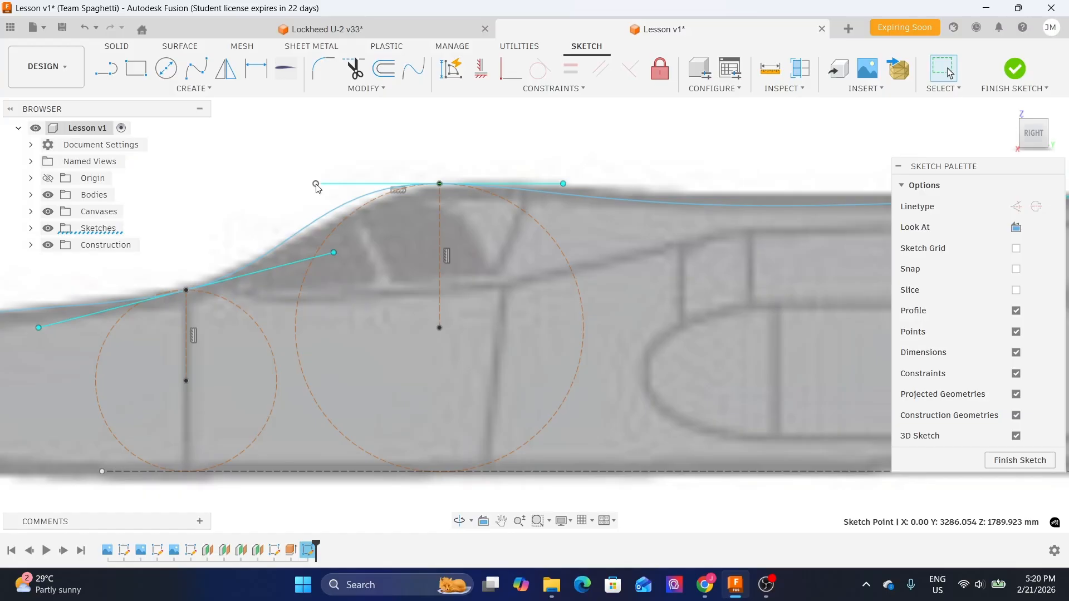
scroll(316, 187, up, 3)
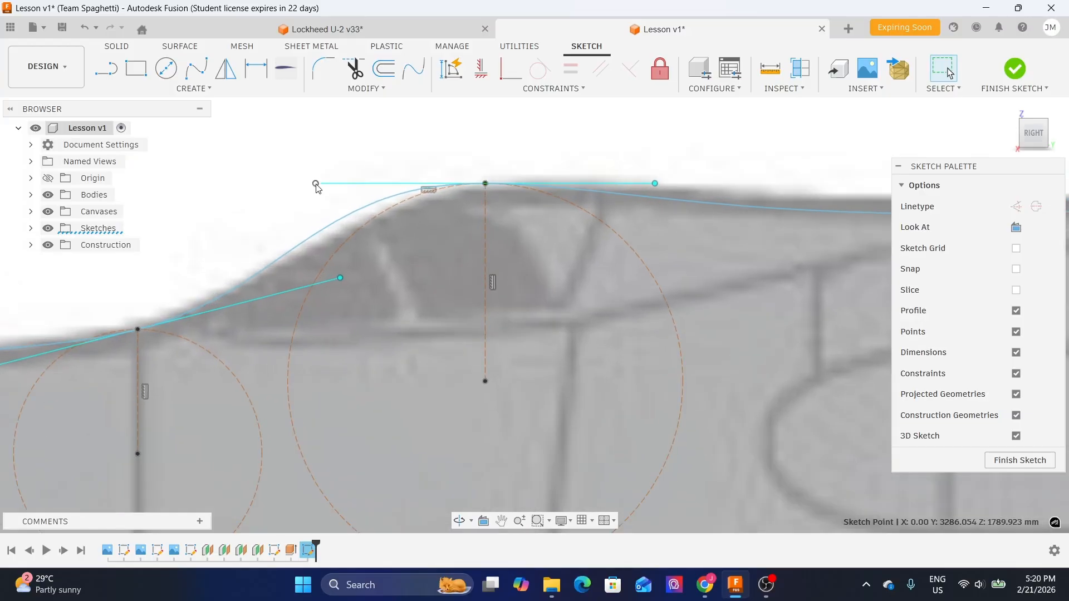
key(m)
drag(316, 184, 382, 178)
scroll(424, 166, down, 3)
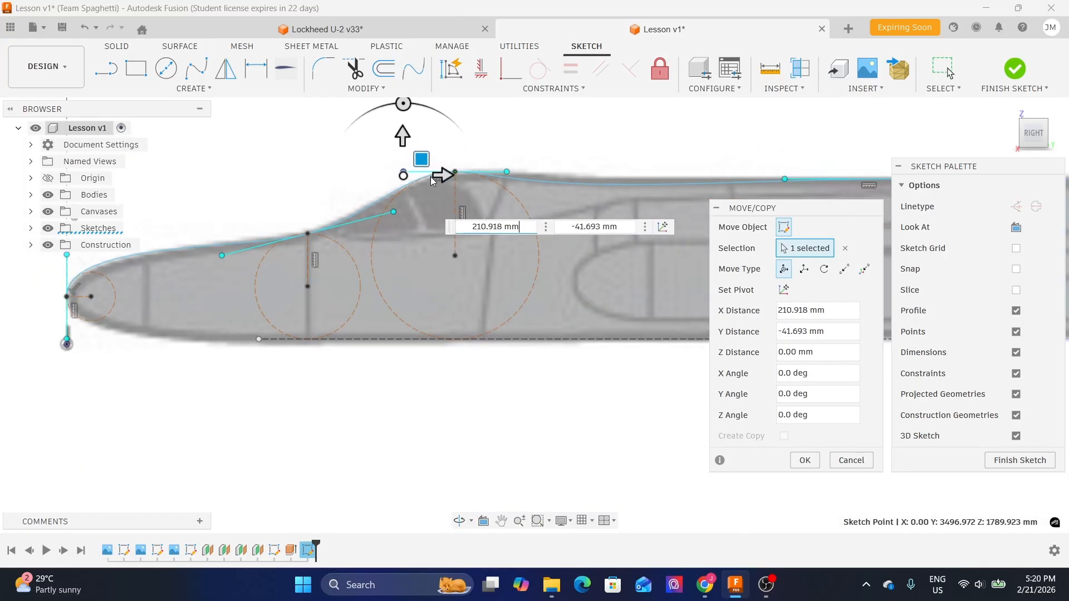
click(804, 460)
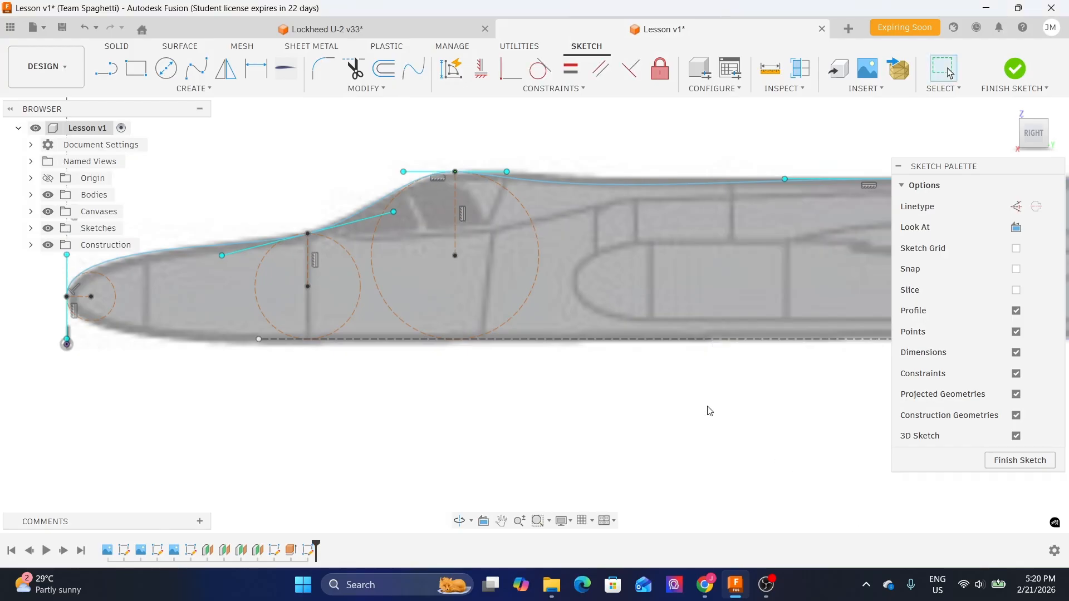
- Move the nose tangent handle's upper endpoint with Move/Copy about -59 mm in Y
middle_drag(637, 133, 390, 143)
scroll(463, 185, down, 1)
middle_drag(463, 189, 724, 220)
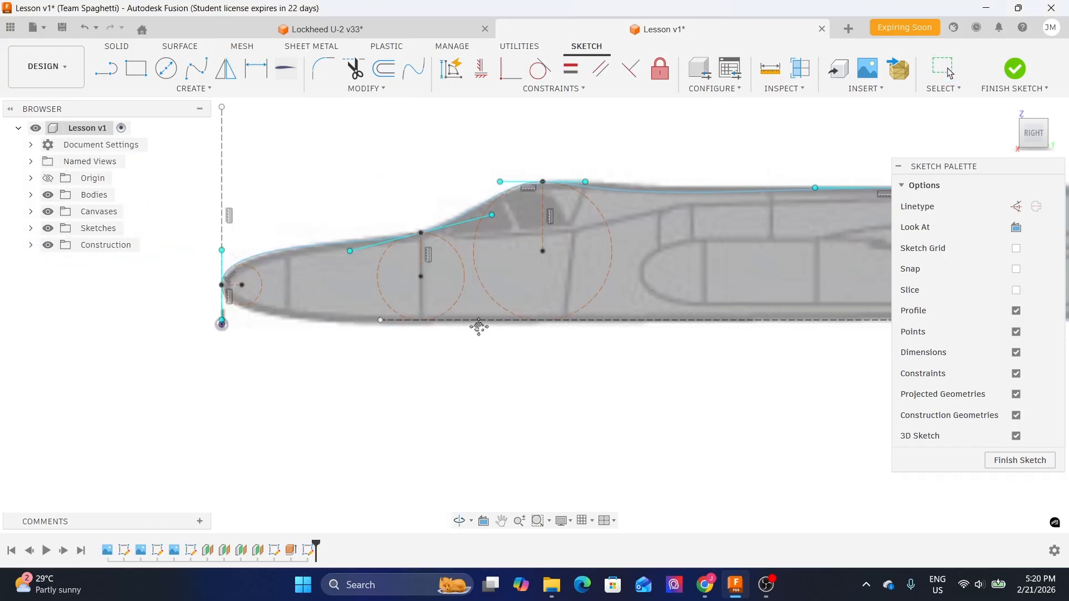
scroll(240, 243, up, 3)
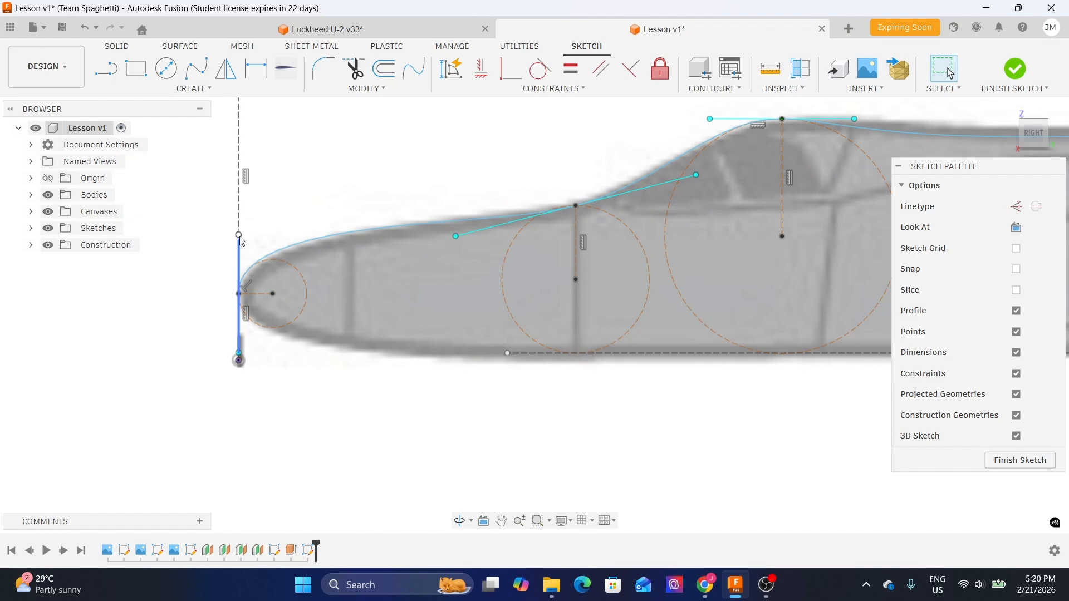
scroll(240, 236, up, 1)
click(239, 236)
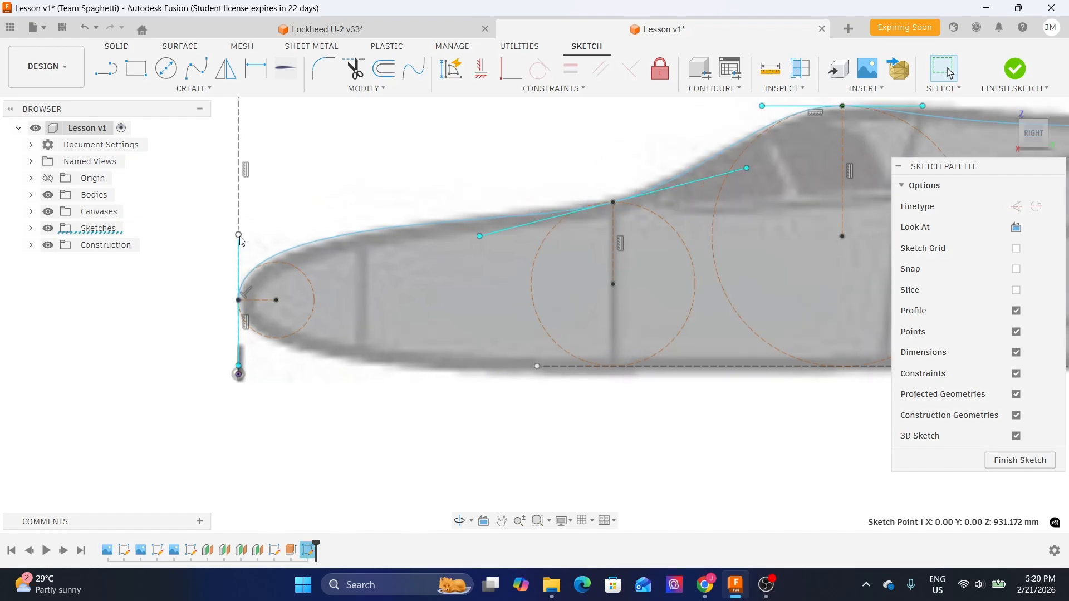
key(m)
mouse_move(244, 232)
mouse_down()
mouse_move(256, 217)
mouse_move(255, 226)
mouse_up()
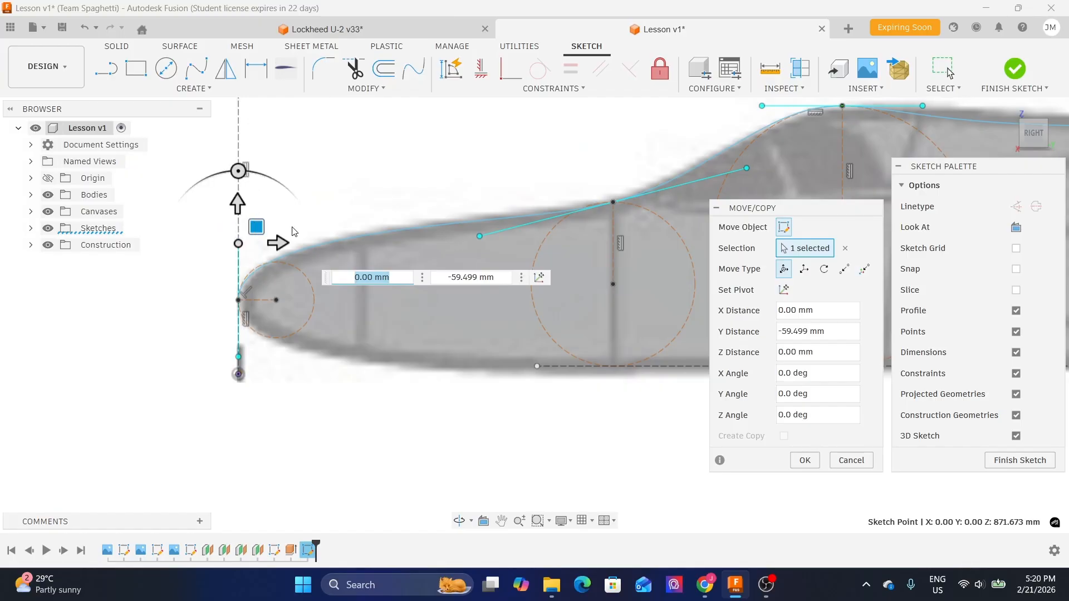
click(804, 460)
scroll(590, 382, down, 2)
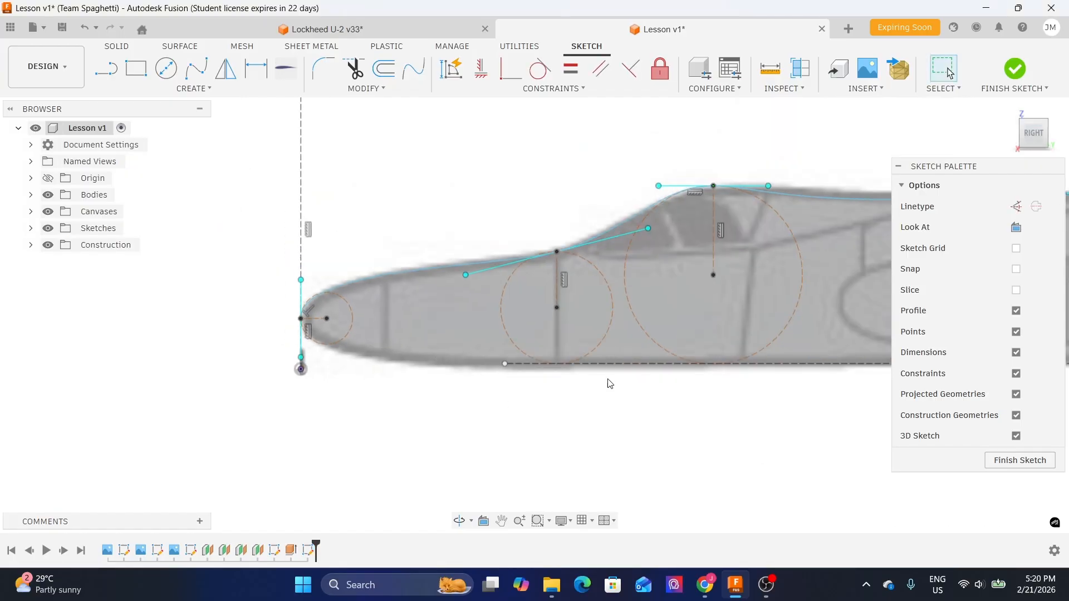
middle_drag(589, 382, 282, 382)
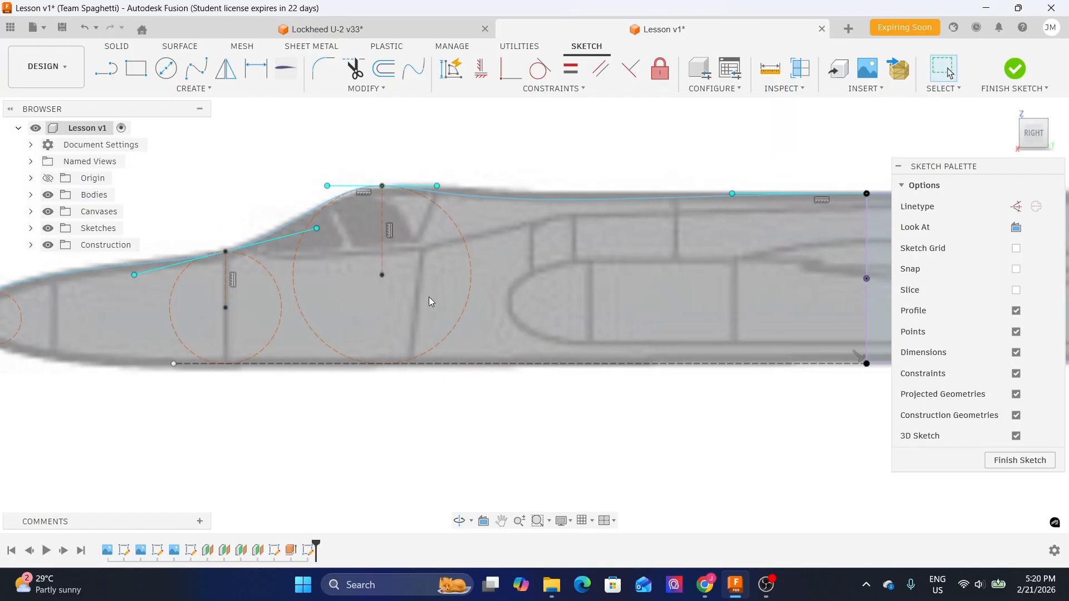
middle_drag(529, 161, 474, 168)
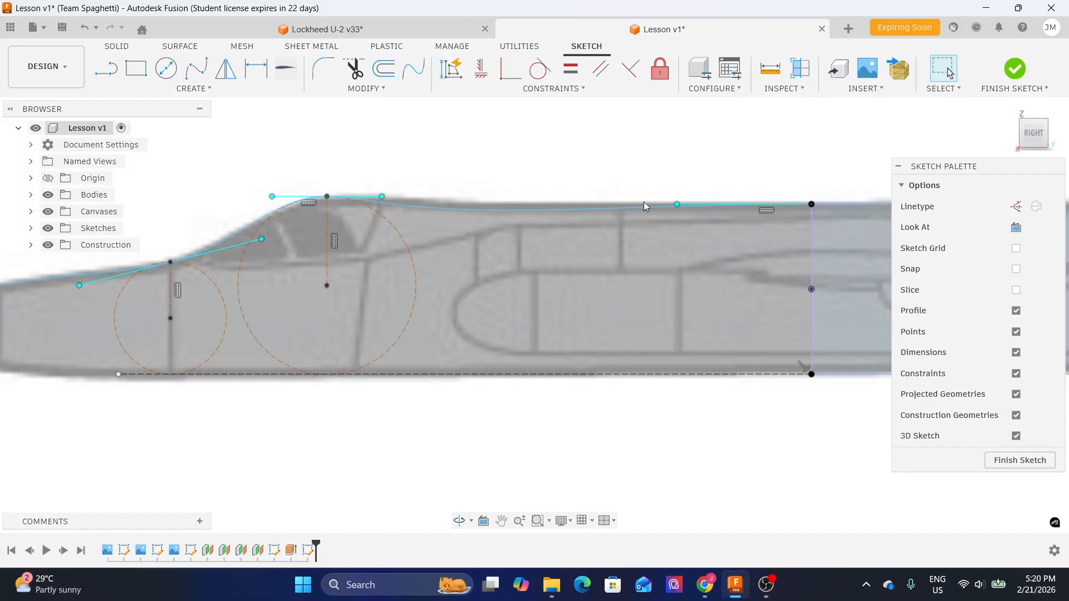
middle_drag(735, 167, 626, 168)
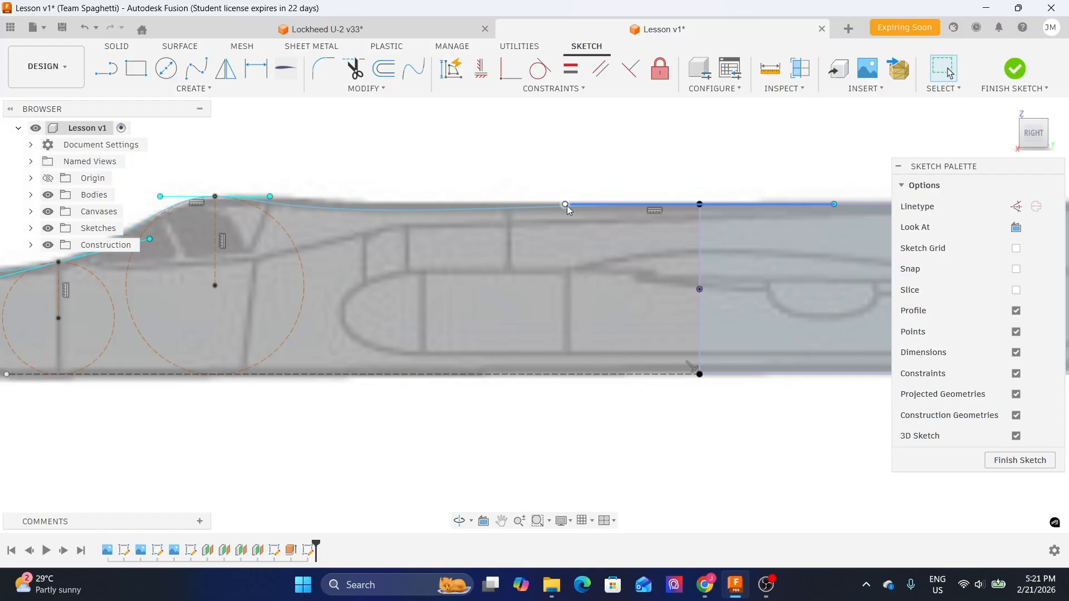
click(834, 205)
middle_drag(783, 156, 704, 179)
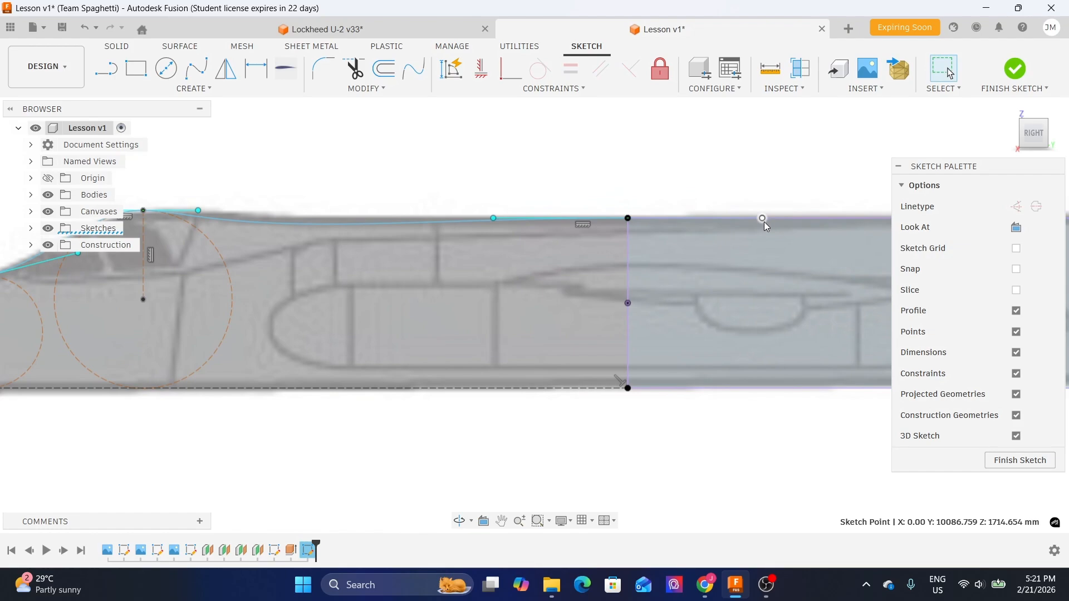
key(m)
scroll(539, 191, down, 2)
middle_drag(538, 191, 447, 191)
mouse_move(632, 195)
mouse_down()
mouse_move(618, 191)
mouse_move(649, 200)
mouse_up()
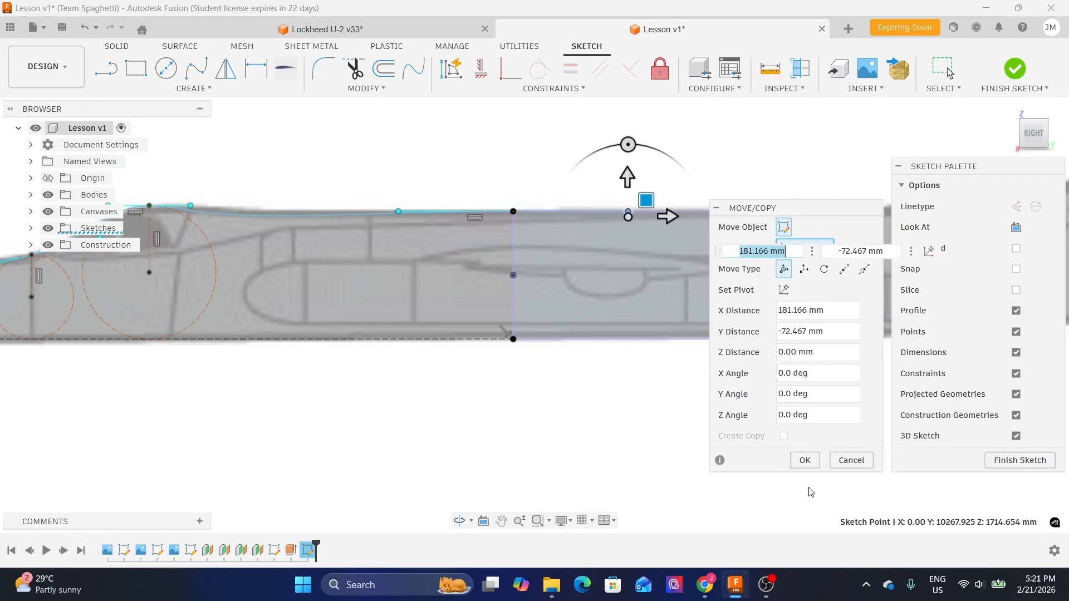
click(866, 464)
scroll(397, 227, up, 1)
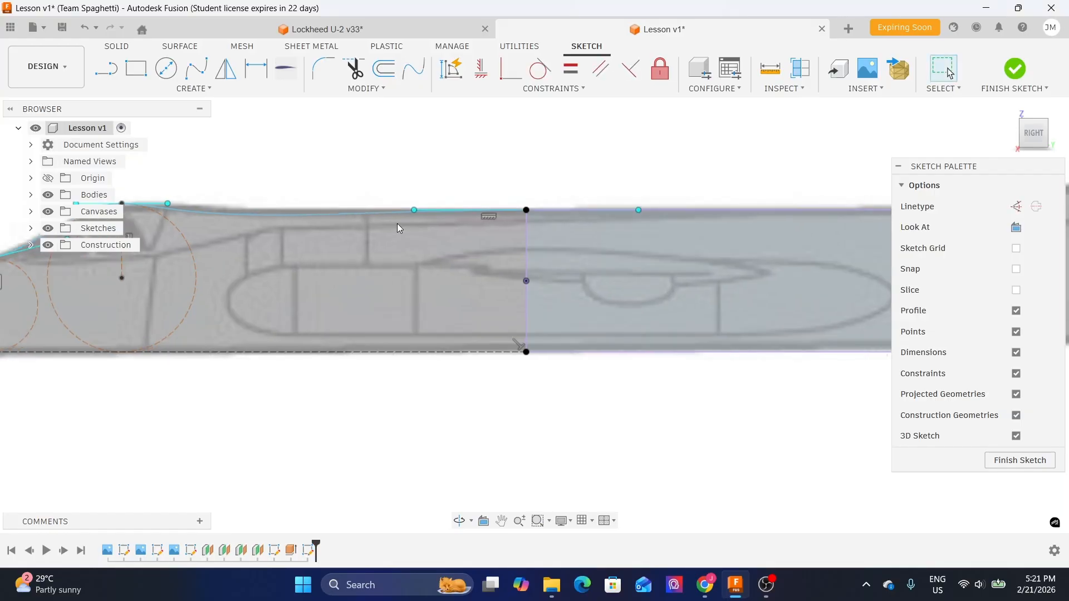
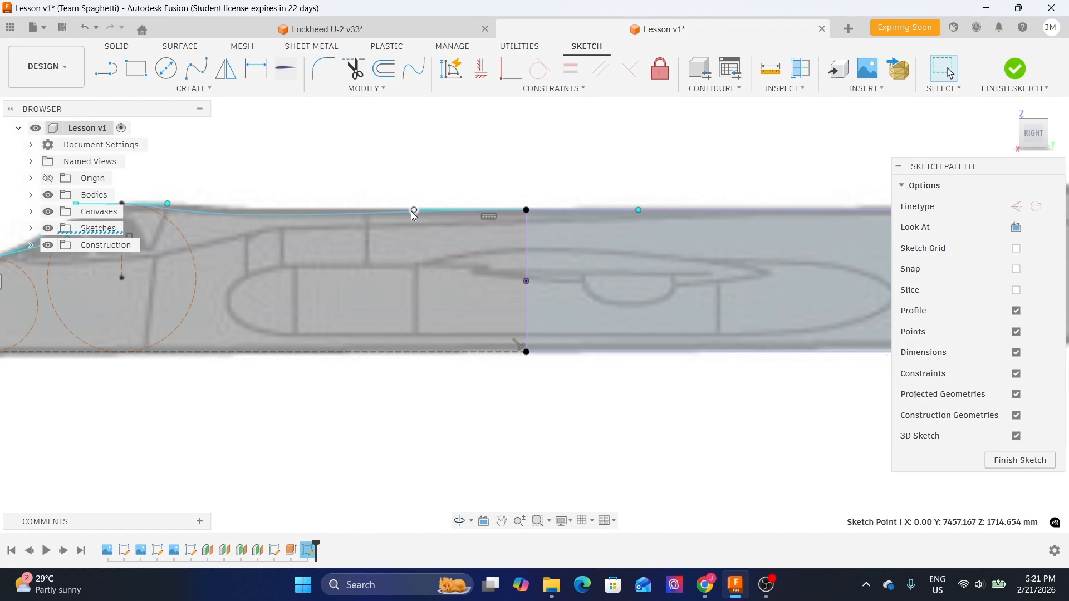
scroll(413, 216, up, 5)
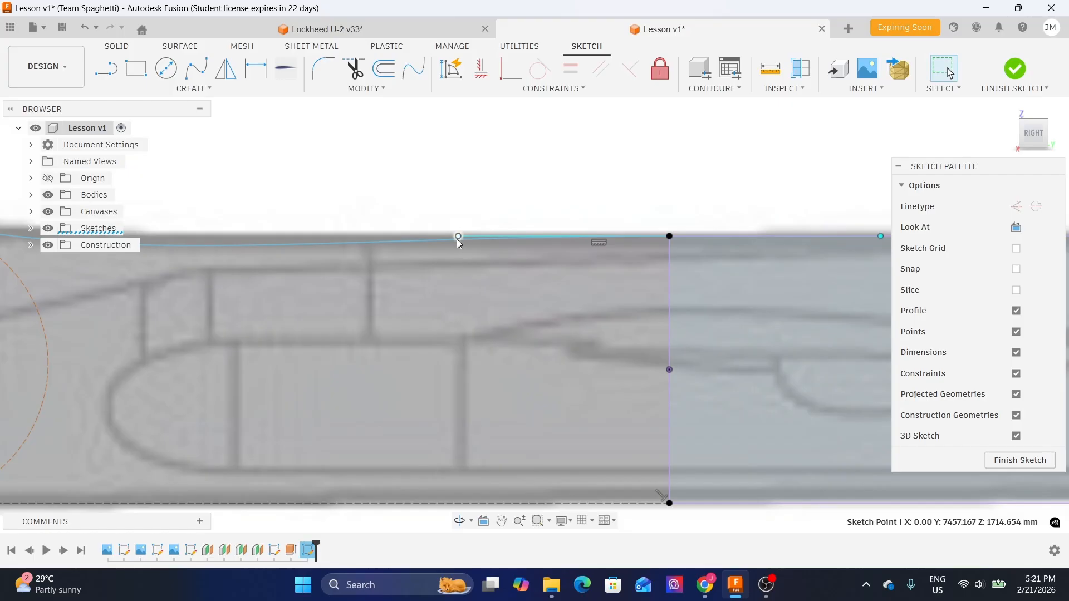
scroll(459, 238, down, 1)
middle_drag(692, 190, 448, 196)
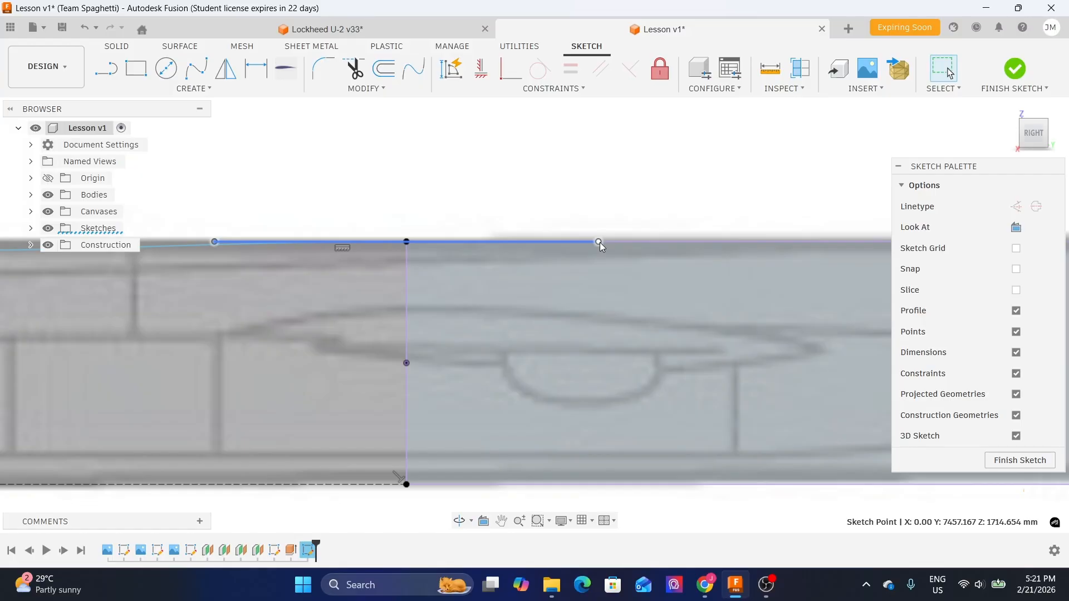
middle_drag(207, 237, 245, 233)
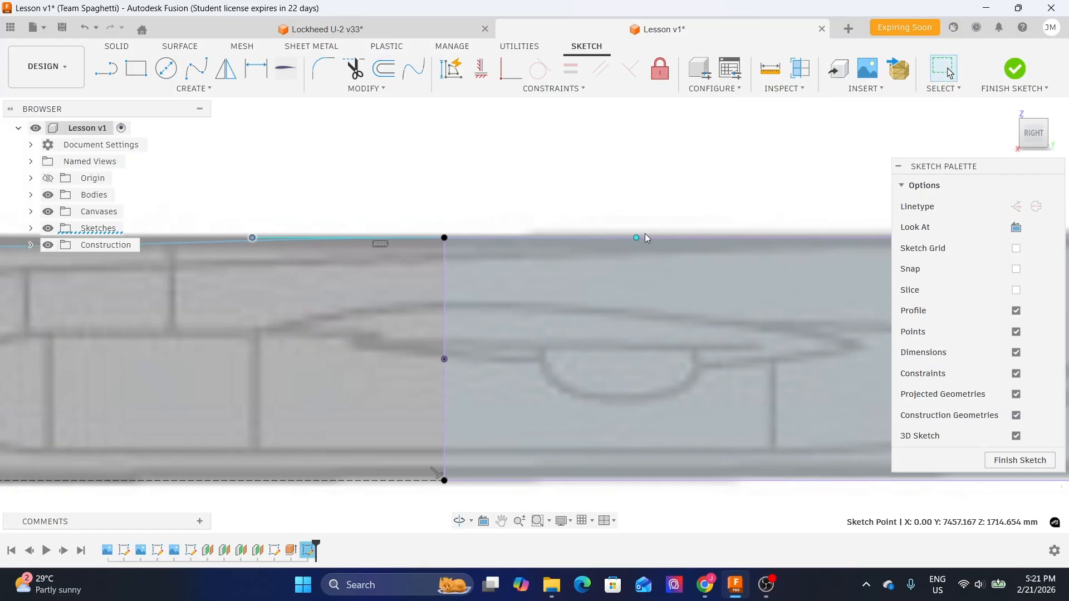
click(253, 239)
key(m)
scroll(306, 193, down, 2)
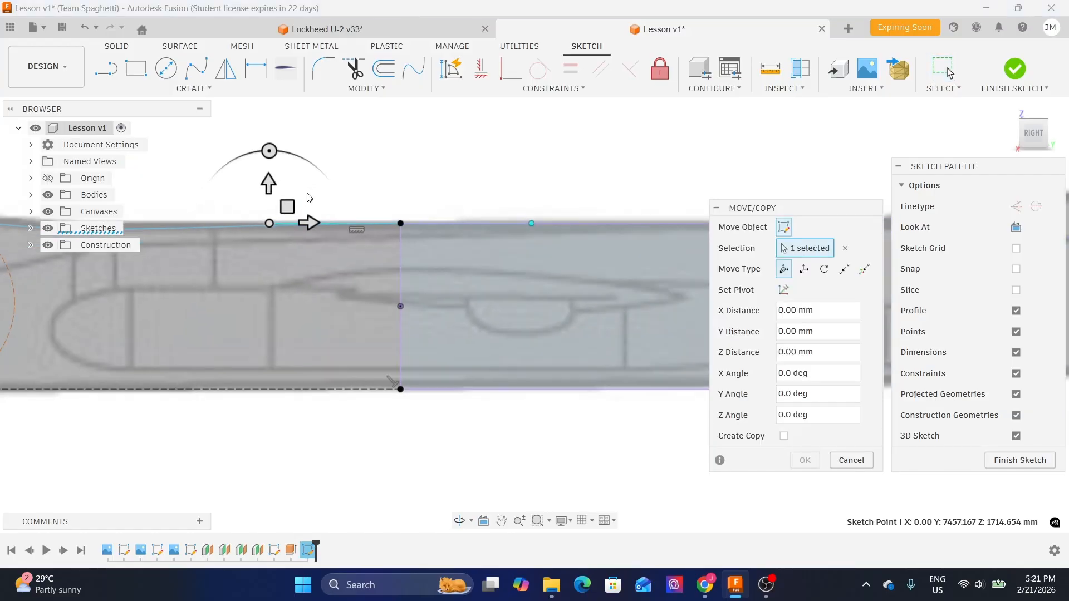
middle_drag(306, 192, 537, 226)
drag(520, 243, 498, 256)
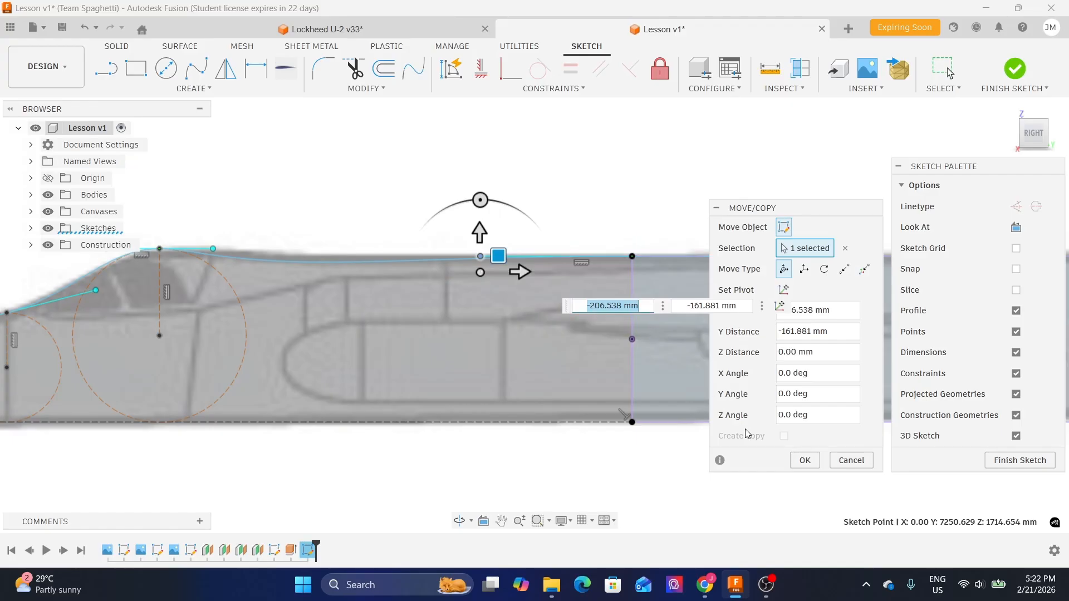
scroll(456, 240, down, 2)
middle_drag(620, 227, 462, 229)
scroll(559, 244, up, 2)
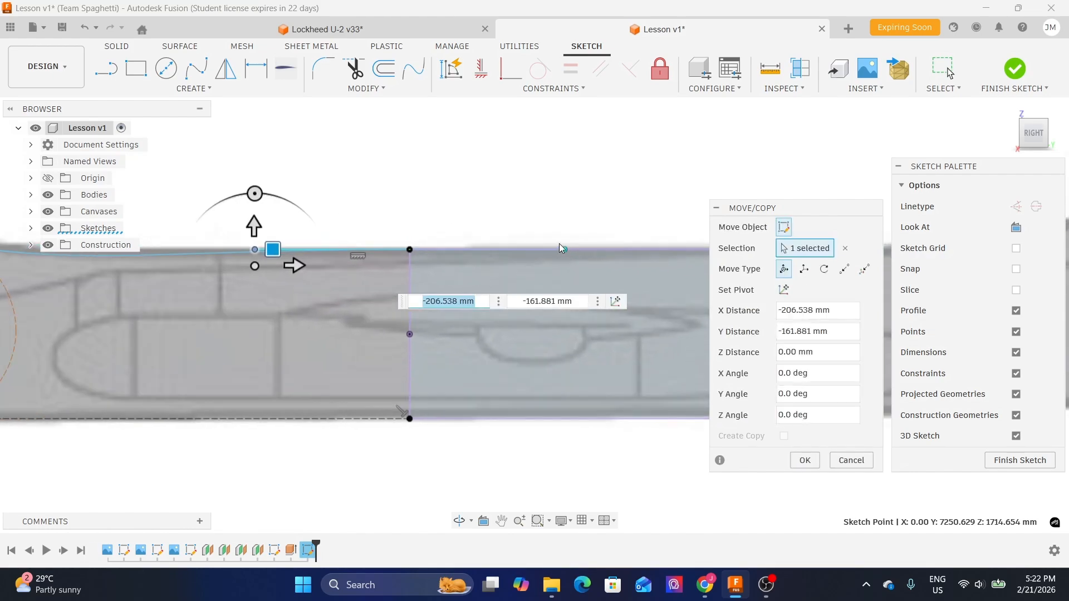
middle_drag(564, 501, 852, 489)
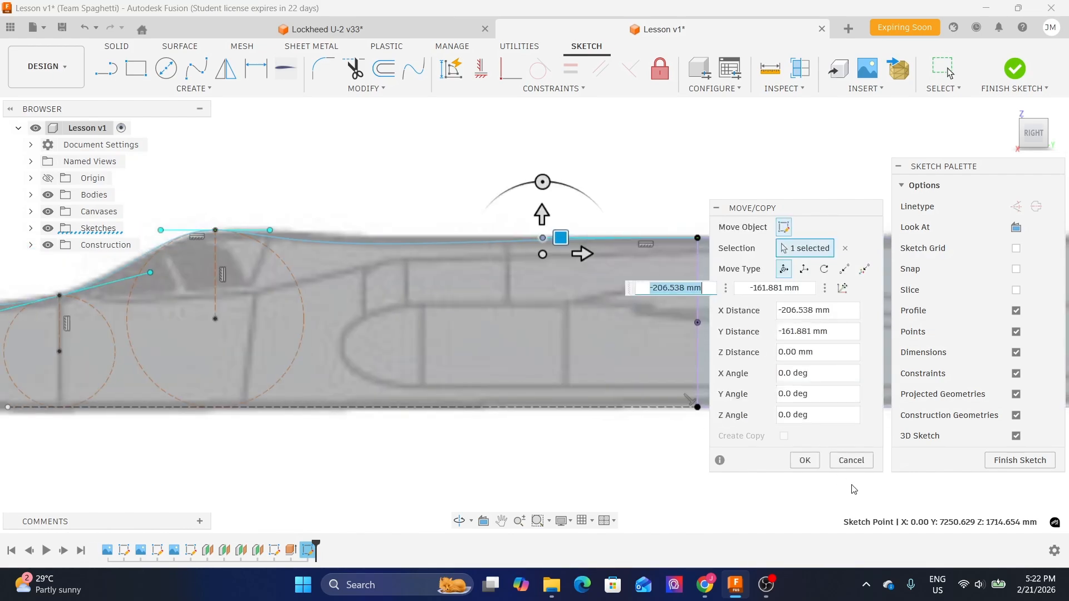
click(851, 460)
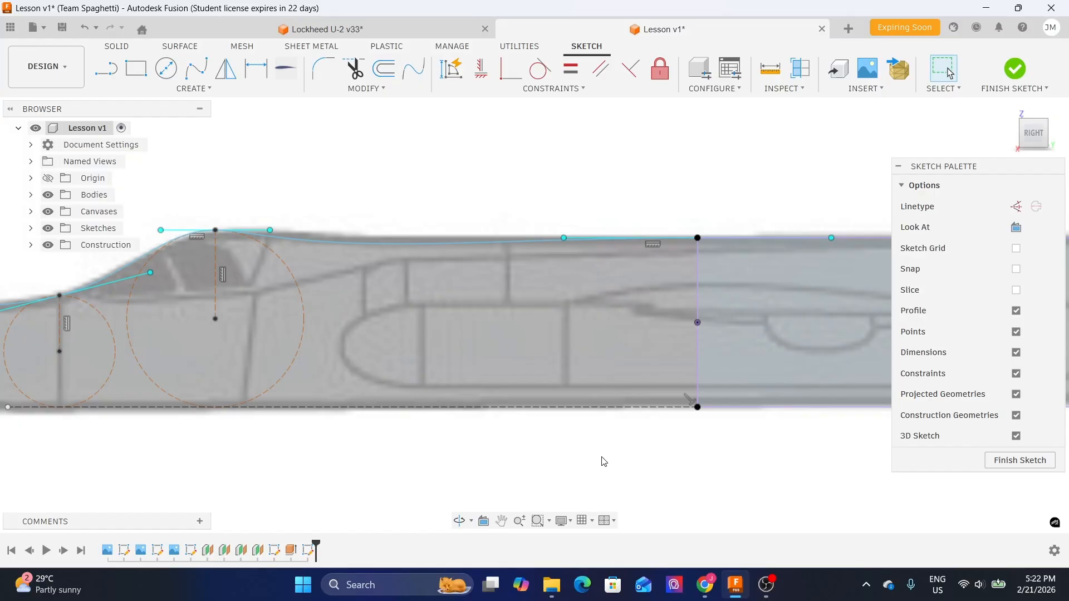
- Move the large canopy section circle 500 mm in X with Move/Copy
middle_drag(346, 416, 486, 401)
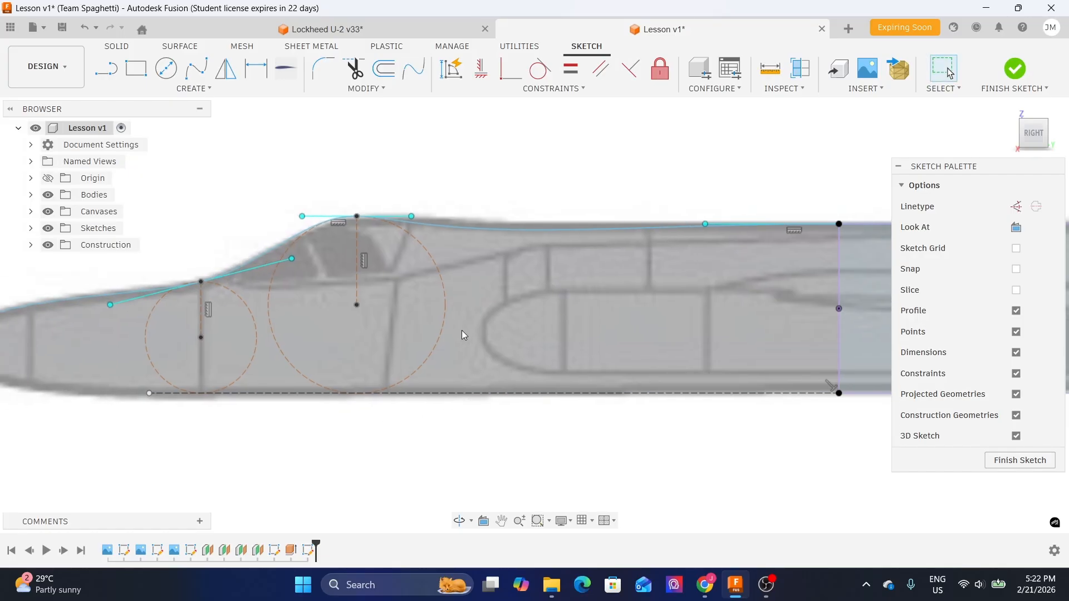
click(447, 313)
click(447, 313)
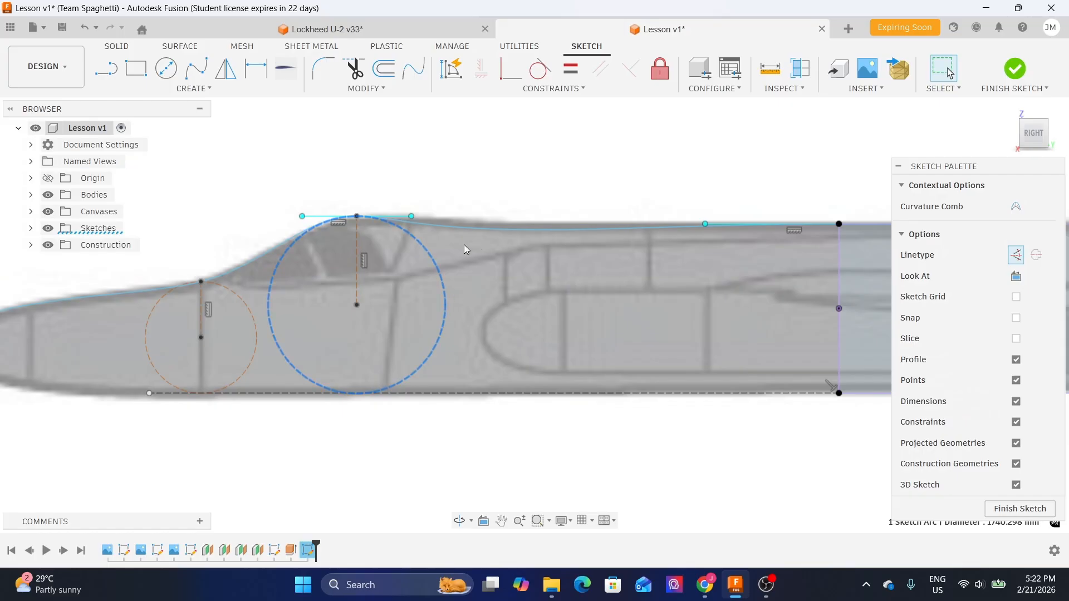
click(489, 184)
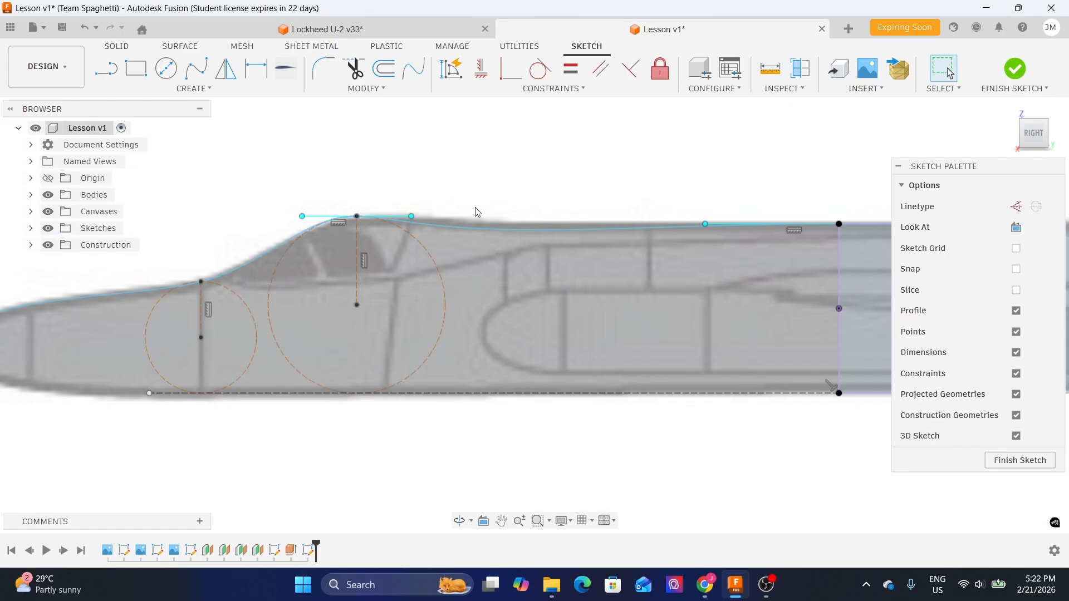
click(436, 261)
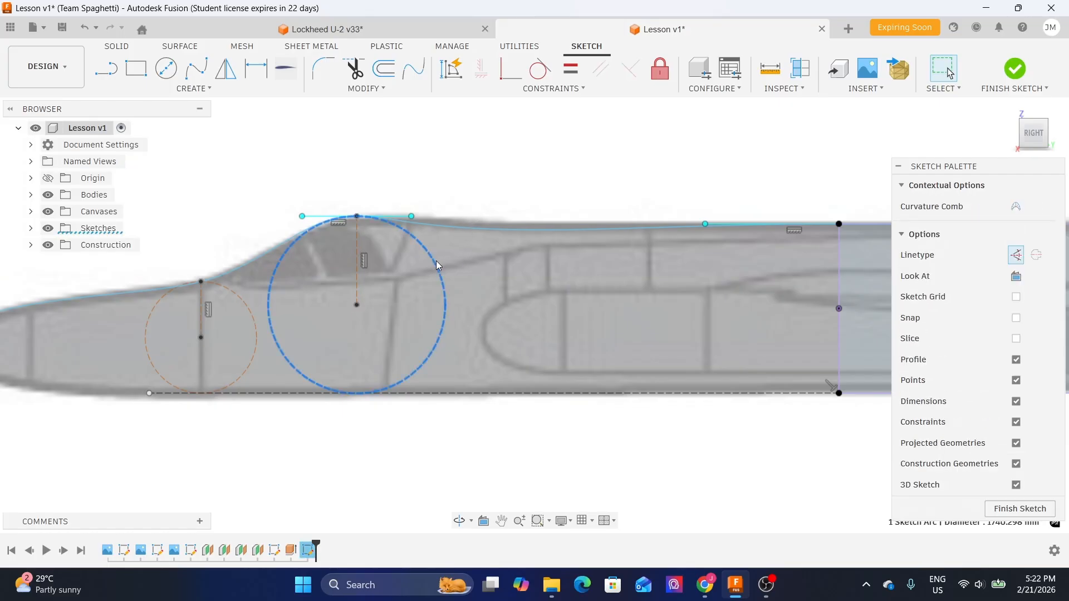
key(m)
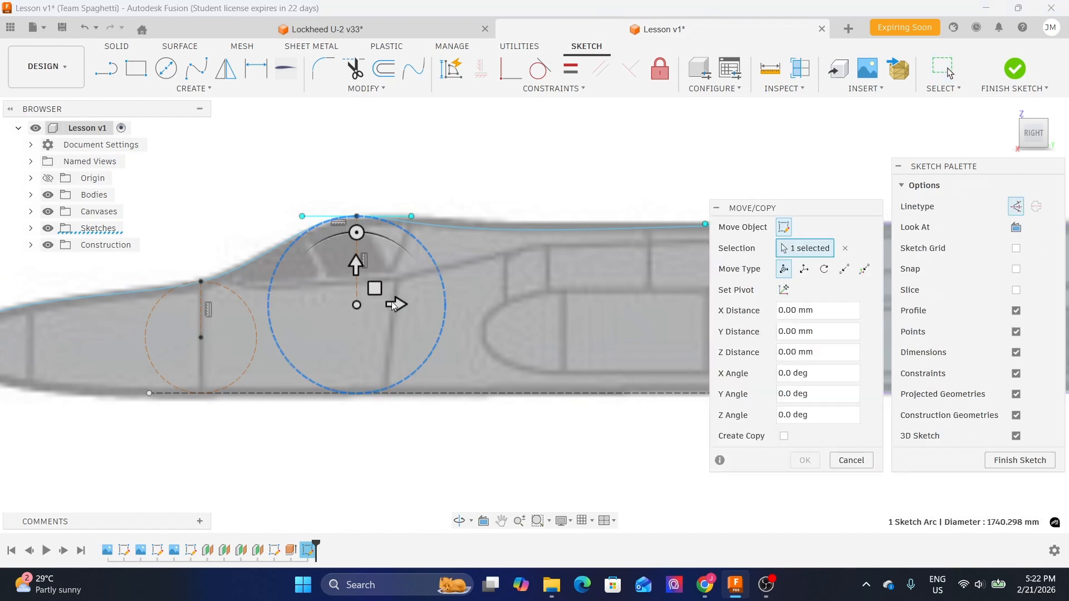
drag(396, 304, 446, 303)
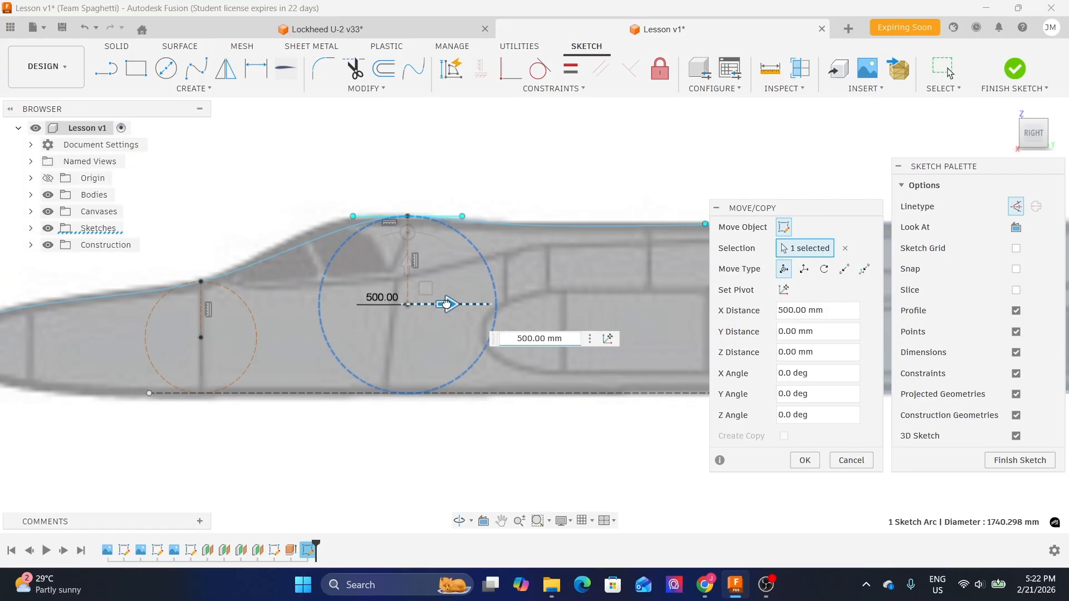
scroll(472, 128, down, 3)
scroll(598, 169, up, 3)
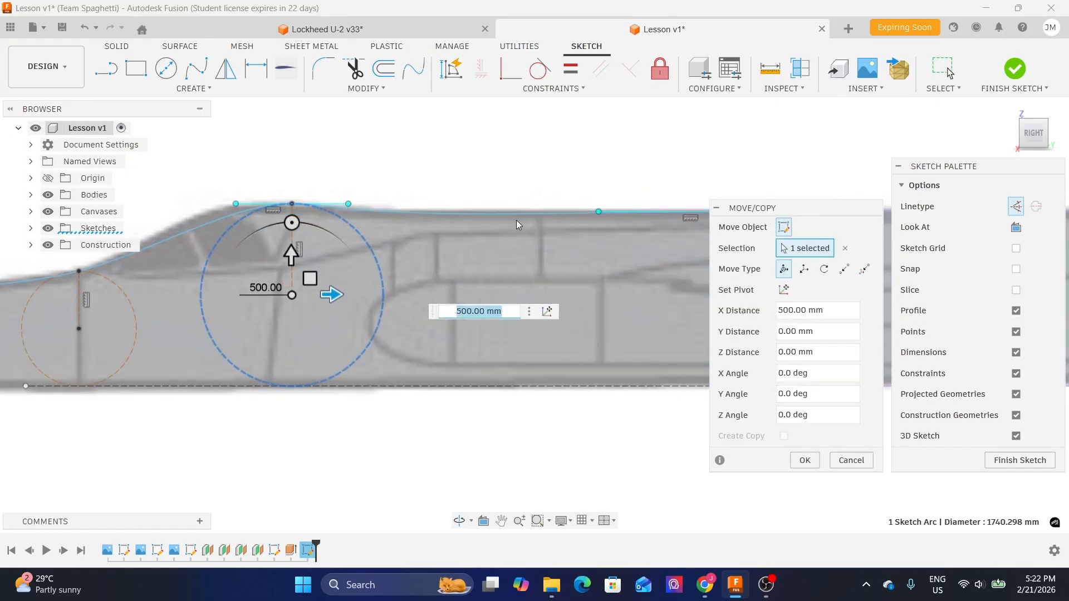
scroll(512, 223, down, 1)
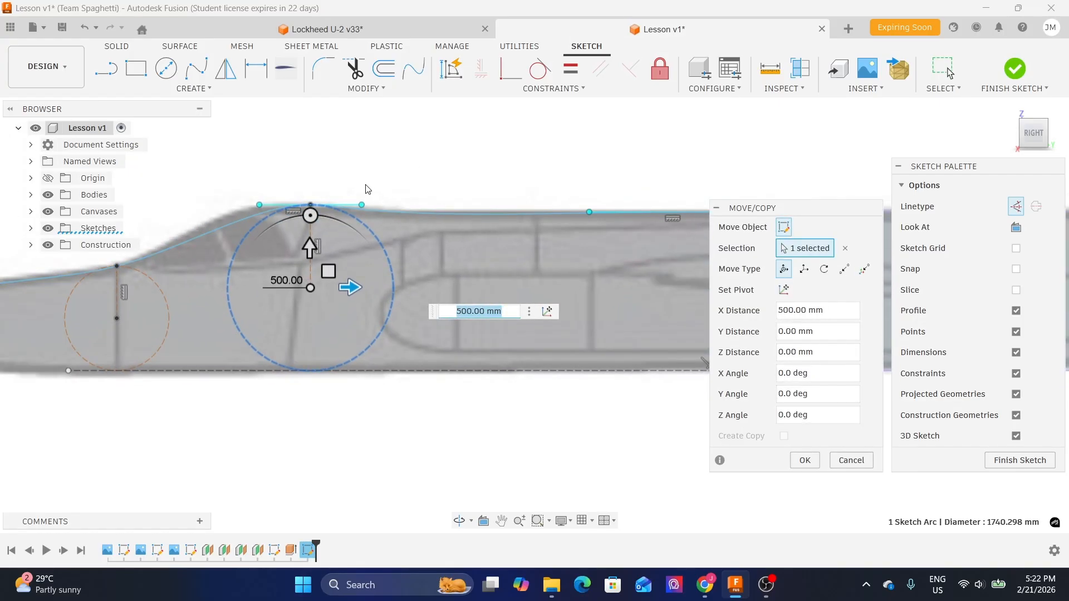
middle_drag(365, 185, 448, 183)
click(805, 460)
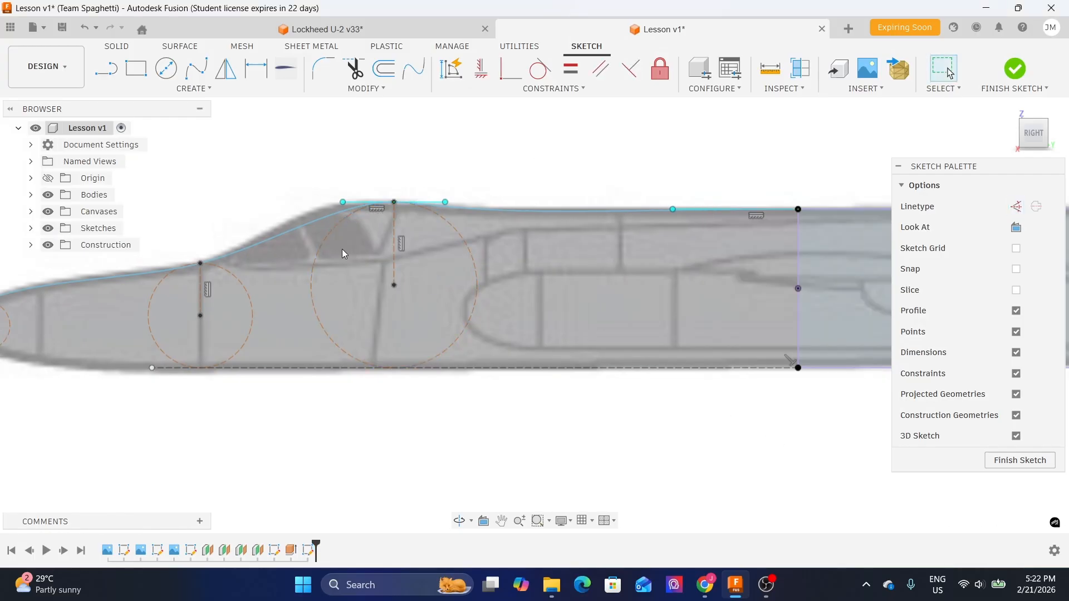
- Move the canopy-top tangent handle's front endpoint with Move/Copy about -409 mm in X and 43 mm in Y
scroll(339, 205, up, 2)
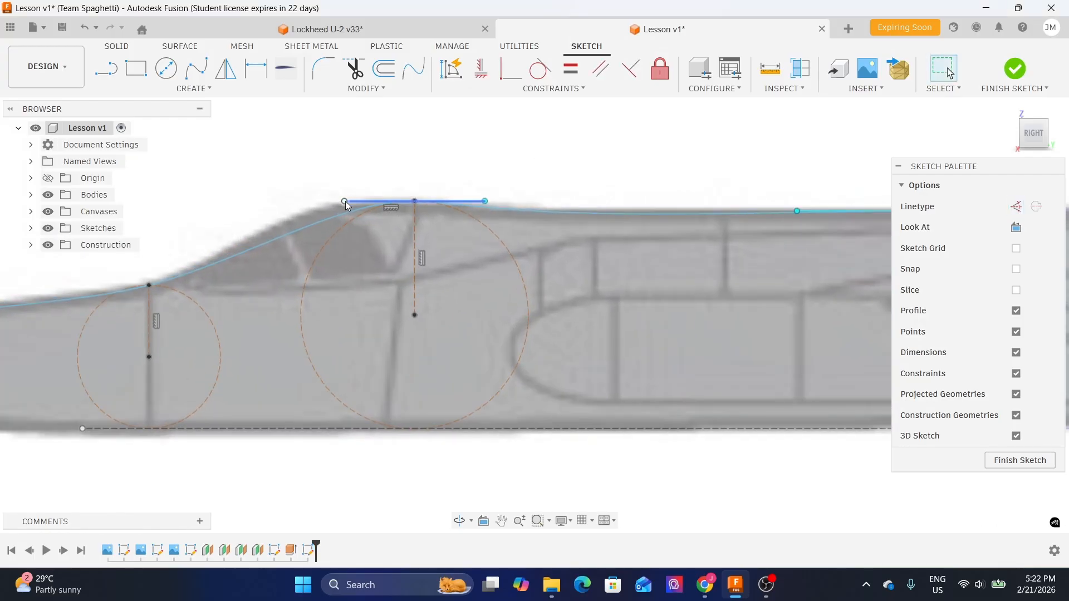
click(345, 202)
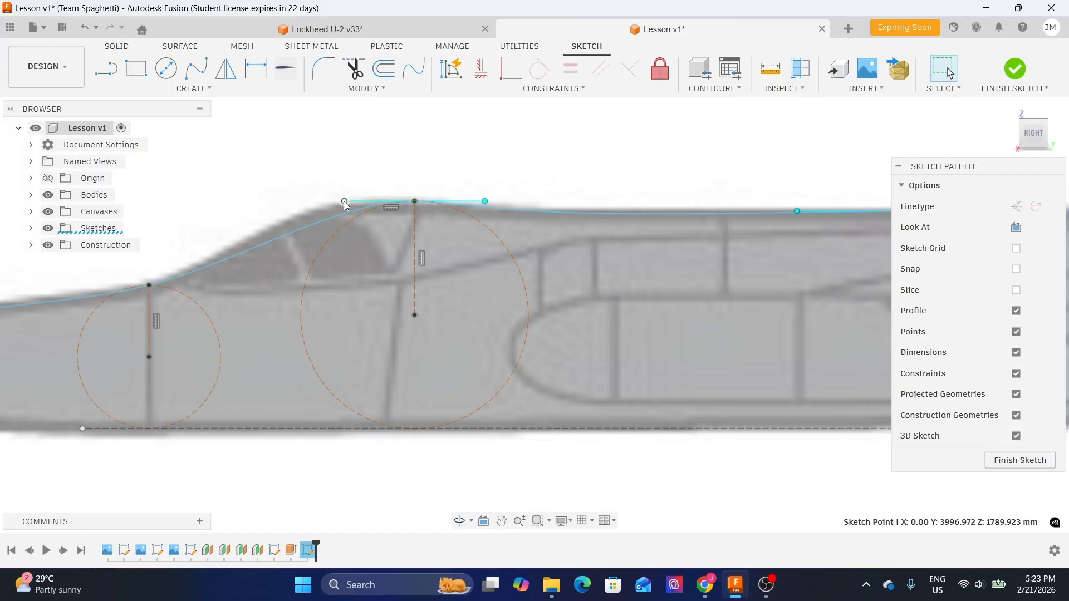
key(m)
mouse_move(345, 203)
mouse_down()
mouse_move(358, 178)
mouse_move(312, 179)
mouse_up()
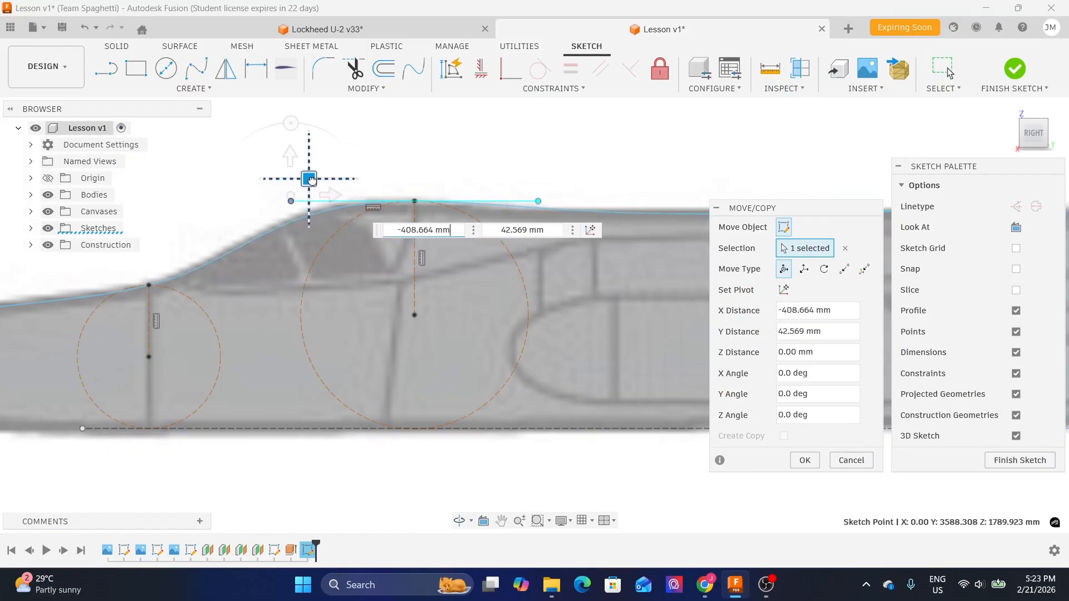
scroll(392, 173, down, 3)
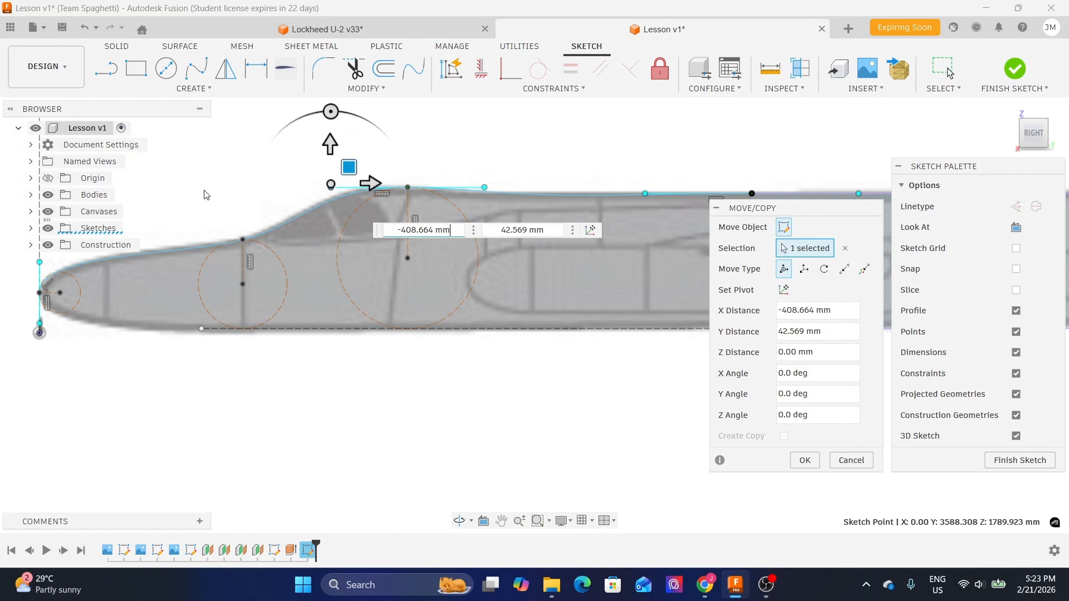
click(803, 460)
- Move the canopy-top tangent handle's rear endpoint with Move/Copy about -22 mm in X and -4 mm in Y
middle_drag(564, 145, 511, 145)
scroll(423, 174, up, 3)
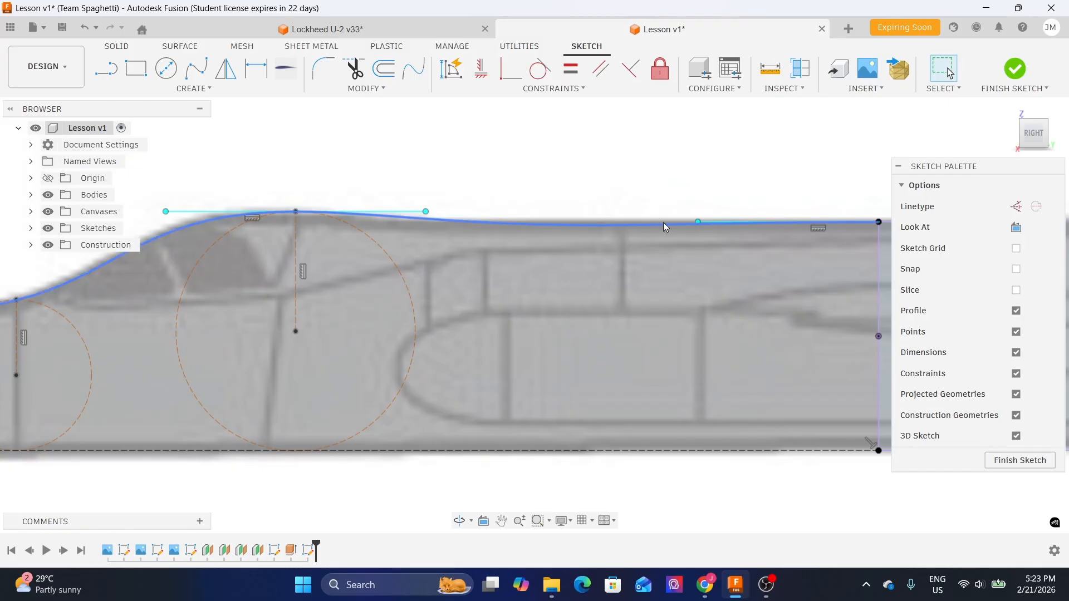
scroll(589, 213, up, 1)
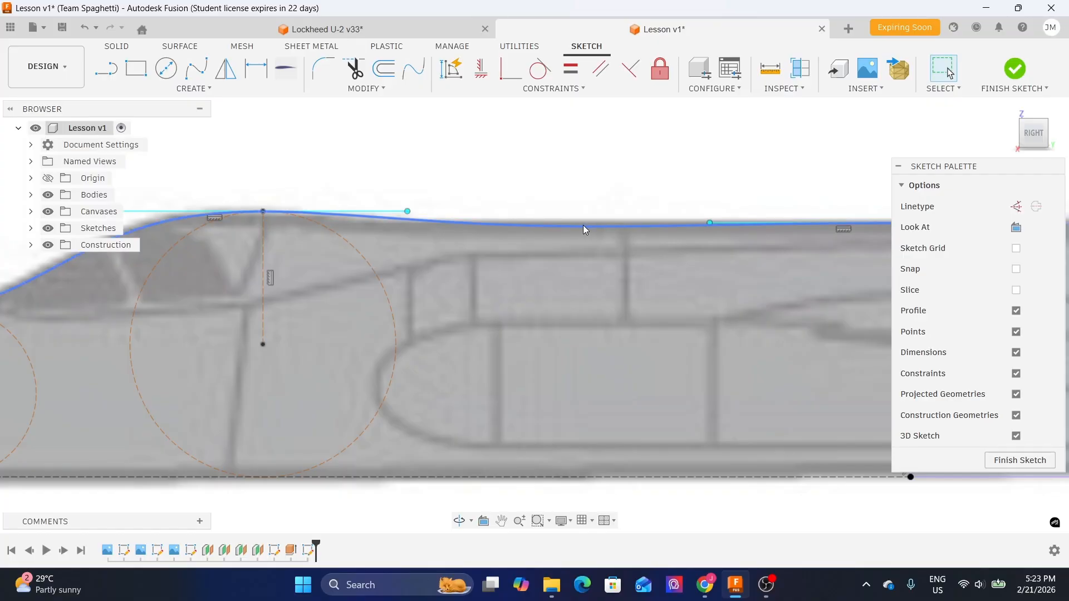
middle_drag(653, 214, 599, 234)
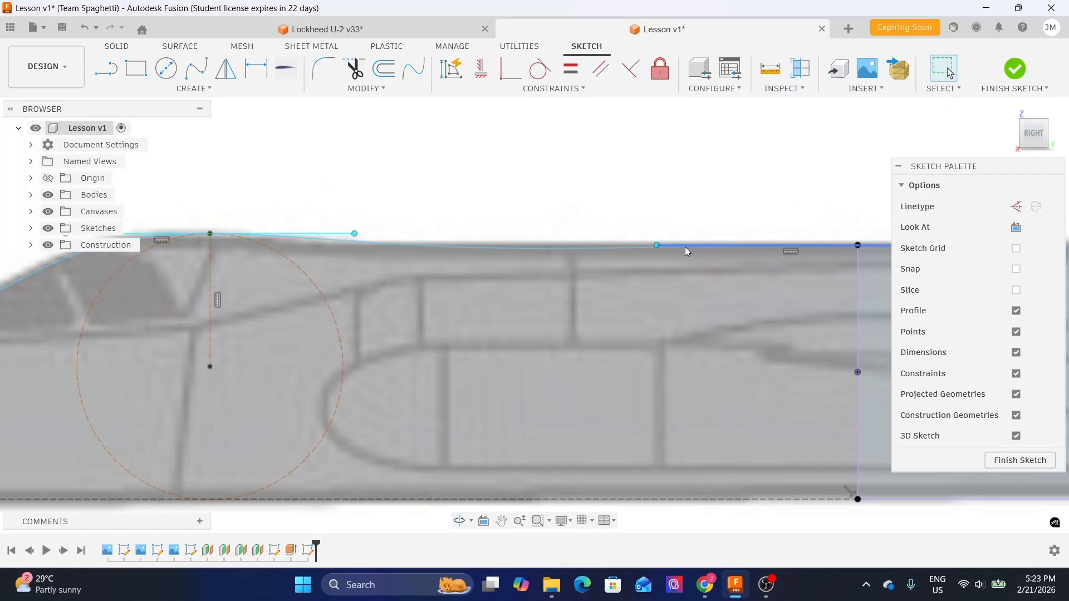
middle_drag(387, 236, 493, 216)
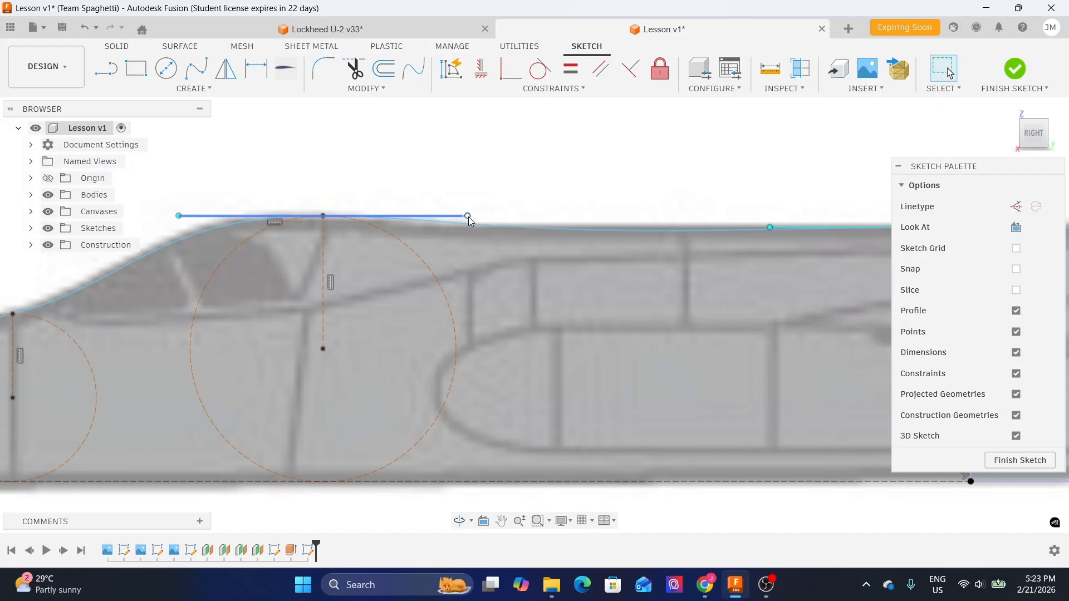
click(468, 217)
key(m)
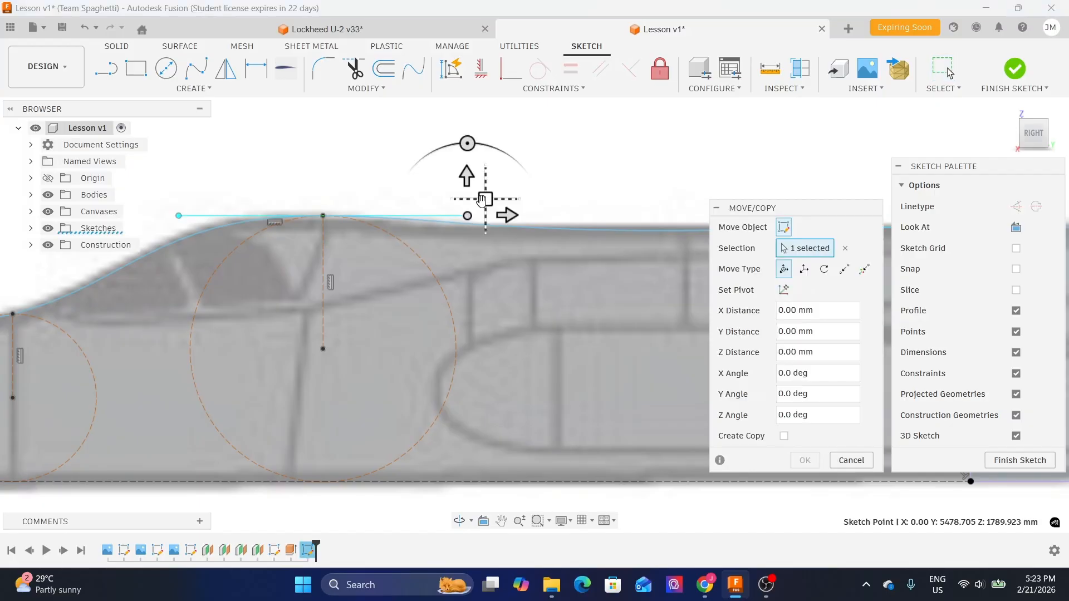
drag(482, 201, 480, 202)
scroll(381, 166, down, 1)
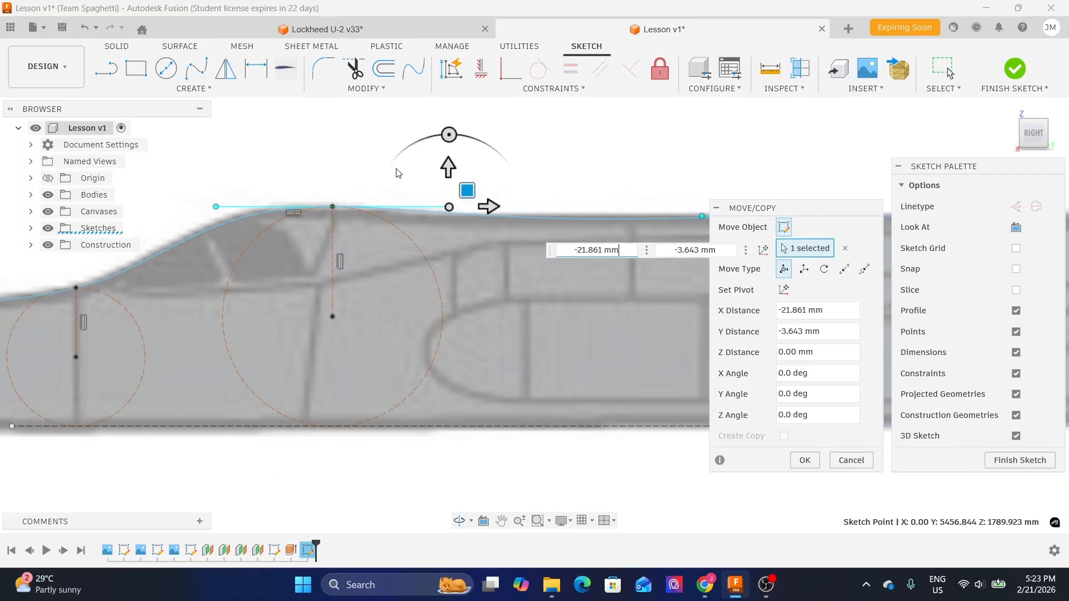
middle_drag(563, 179, 505, 192)
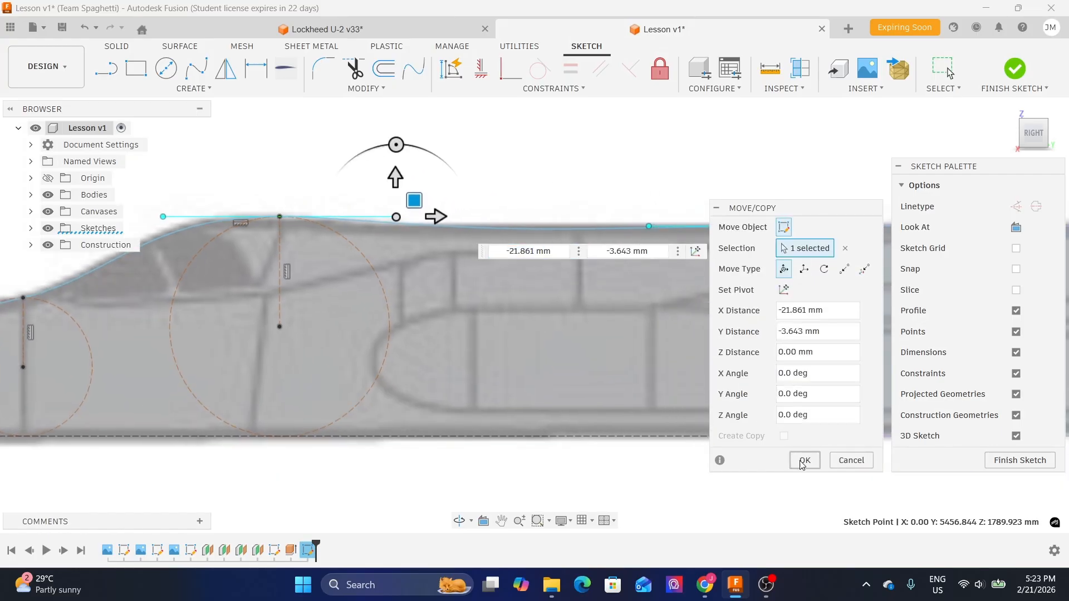
click(805, 459)
- Move the front endpoint of the tangent handle at the rear section line's spline point about 576 mm in X with Move/Copy
middle_drag(642, 182, 602, 187)
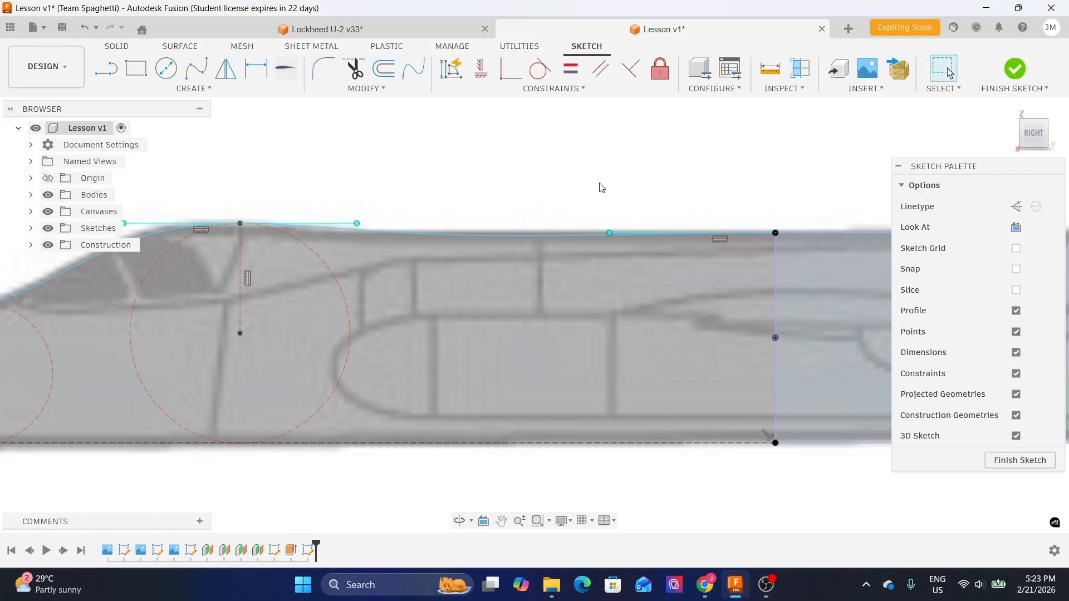
middle_drag(359, 271, 616, 223)
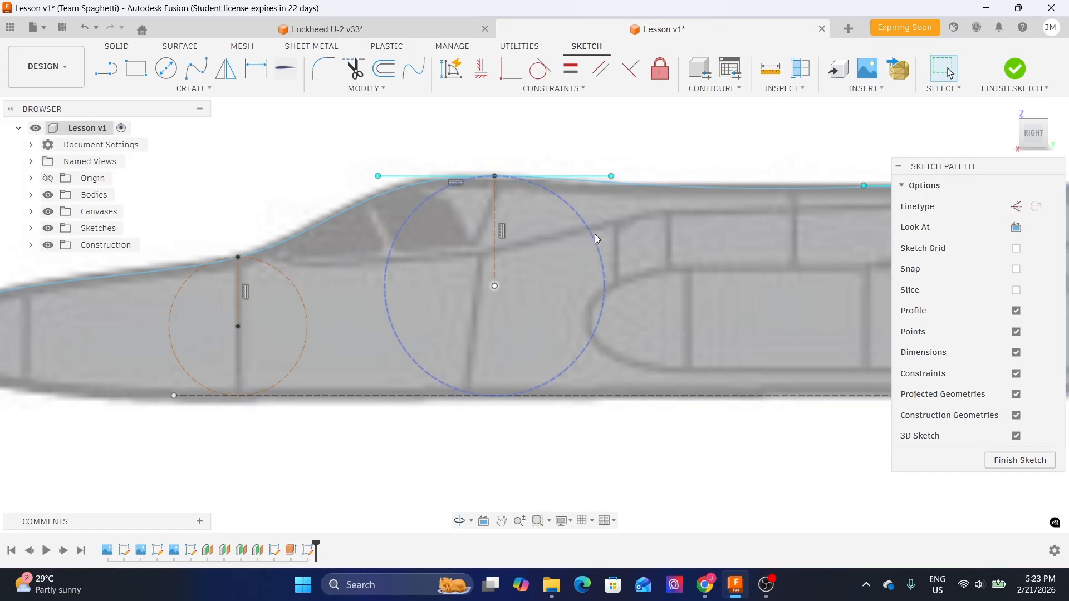
mouse_move(708, 152)
middle_down()
mouse_move(465, 203)
mouse_move(598, 201)
middle_up()
scroll(514, 235, down, 2)
middle_drag(242, 236, 348, 200)
middle_drag(397, 174, 249, 206)
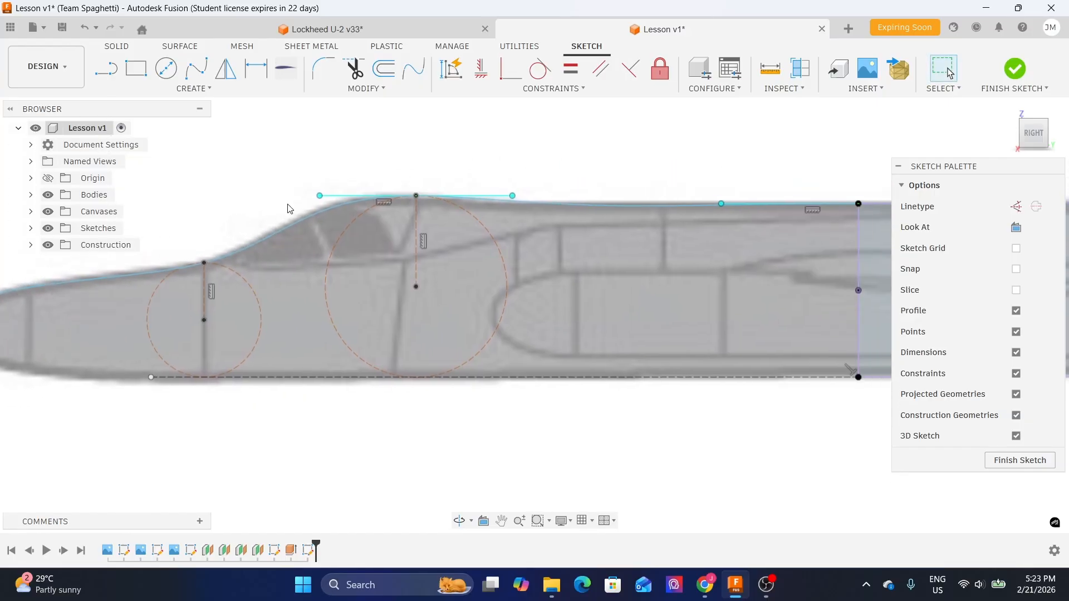
middle_drag(821, 181, 498, 198)
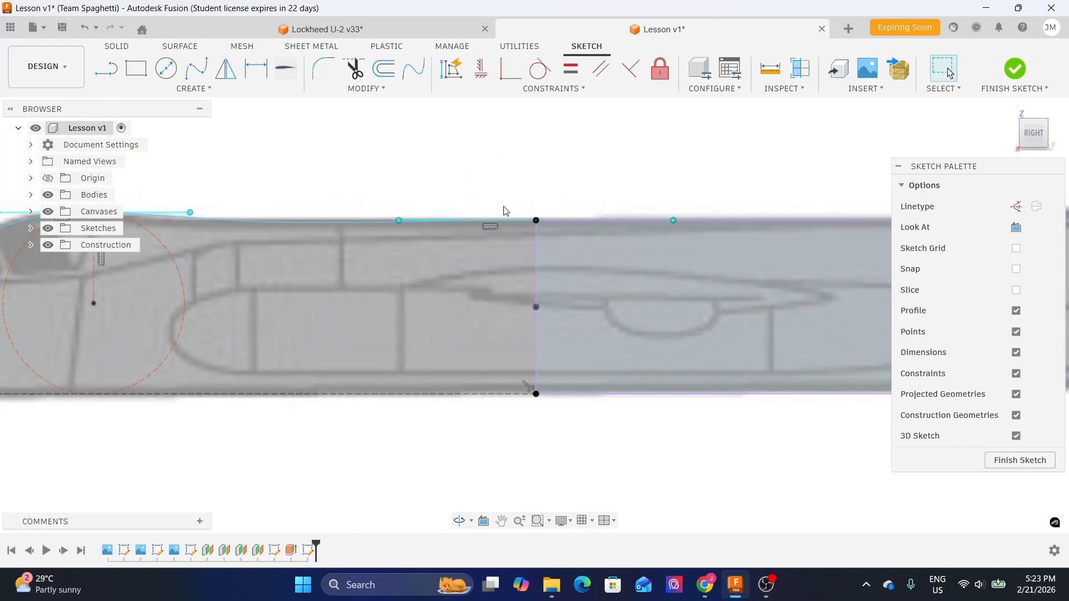
click(398, 222)
key(m)
drag(414, 208, 475, 204)
scroll(355, 215, up, 3)
scroll(251, 179, down, 1)
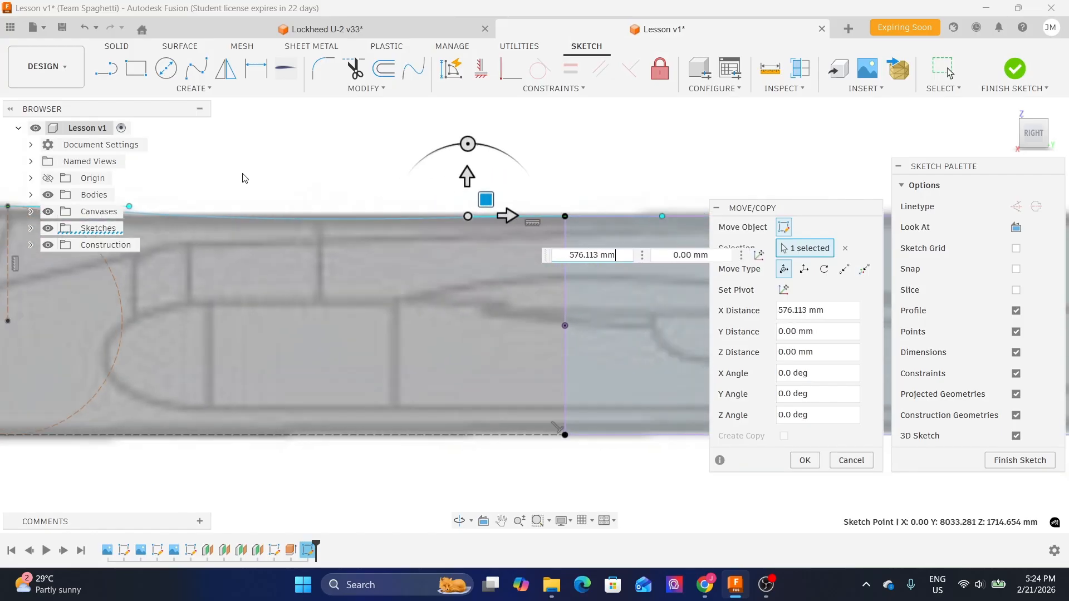
middle_drag(251, 179, 477, 174)
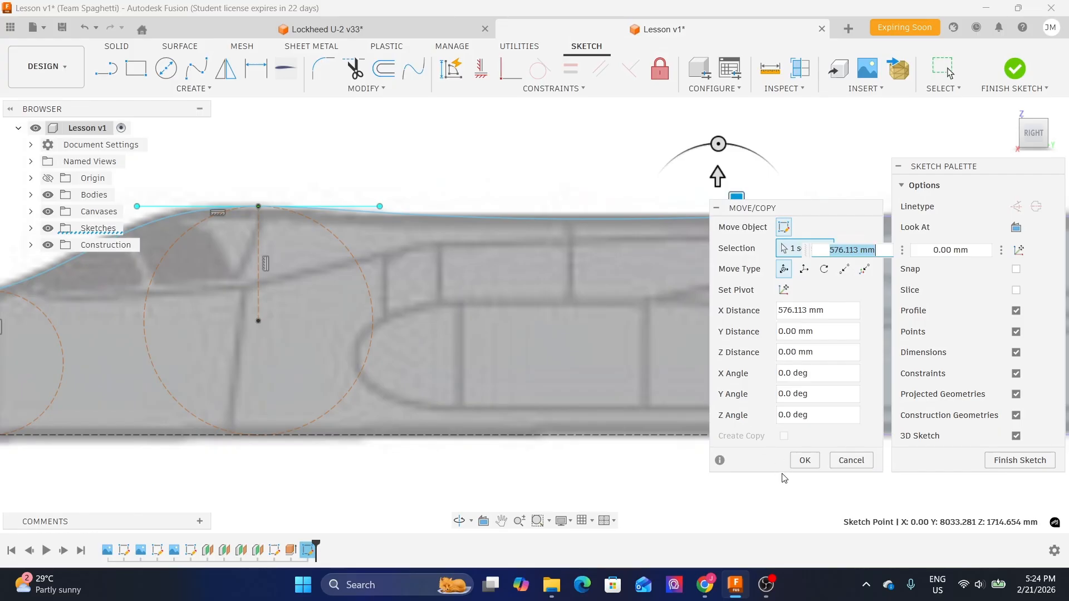
click(802, 461)
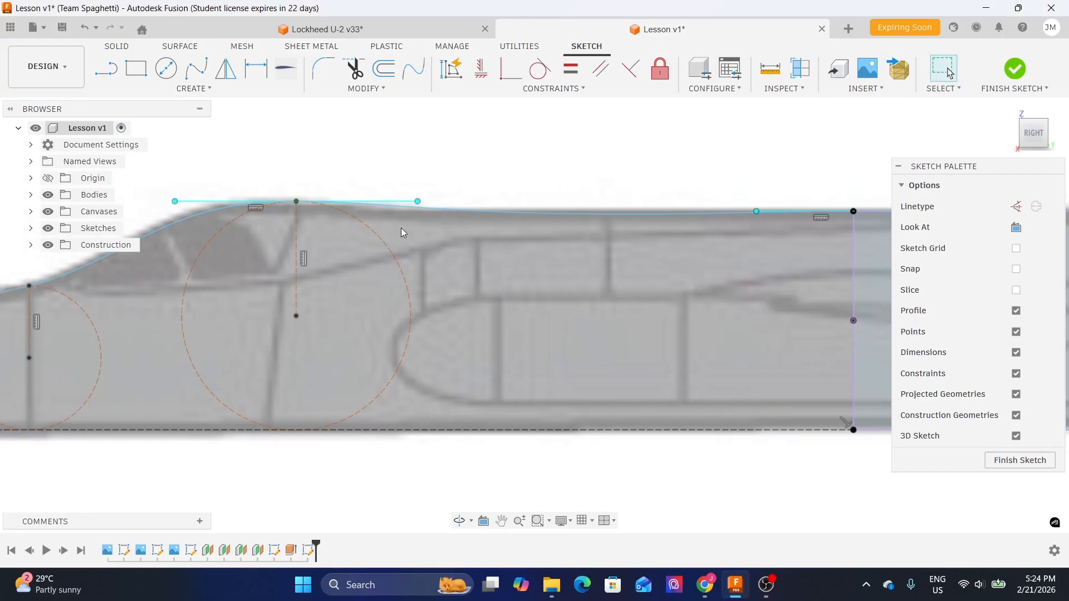
- Move the large canopy section circle about 428 mm in X and -4 mm in Y with Move/Copy
click(384, 243)
key(m)
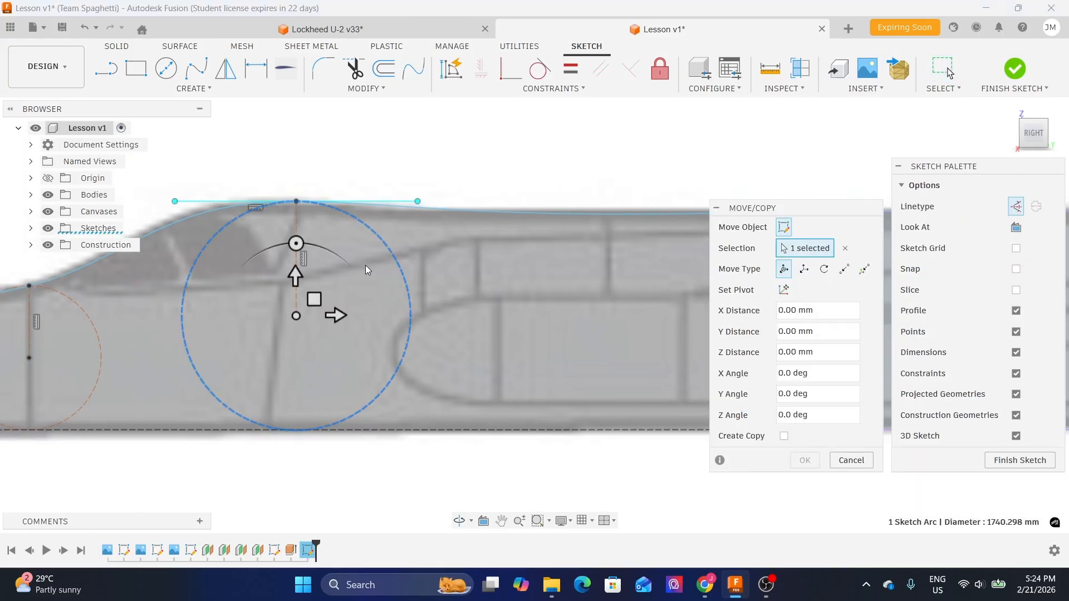
drag(317, 299, 374, 298)
scroll(549, 173, down, 2)
mouse_move(549, 172)
middle_down()
mouse_move(484, 165)
mouse_move(471, 180)
middle_up()
middle_drag(260, 167, 353, 160)
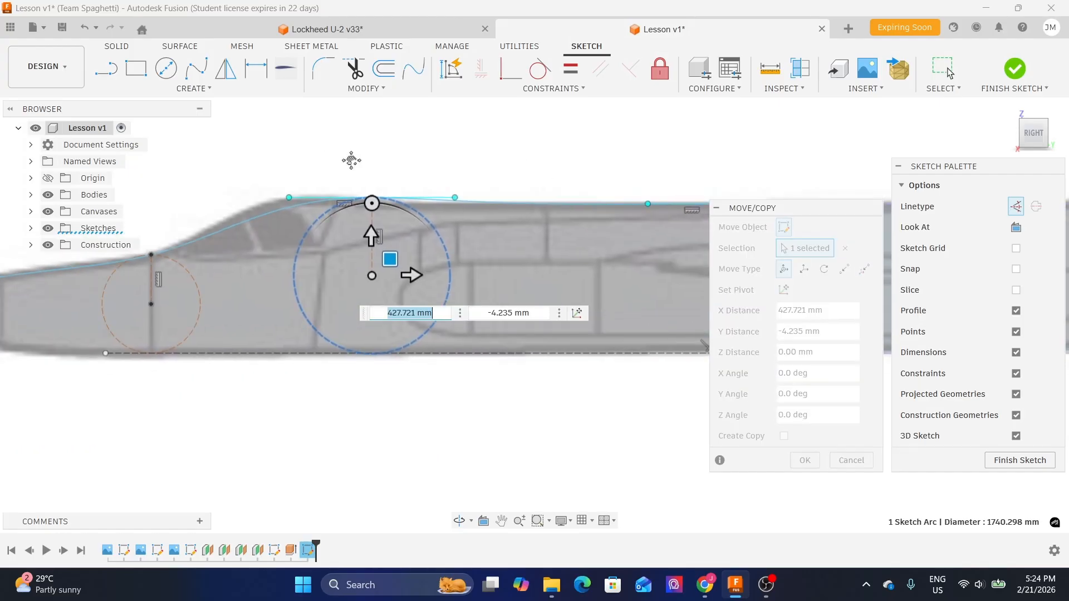
click(804, 460)
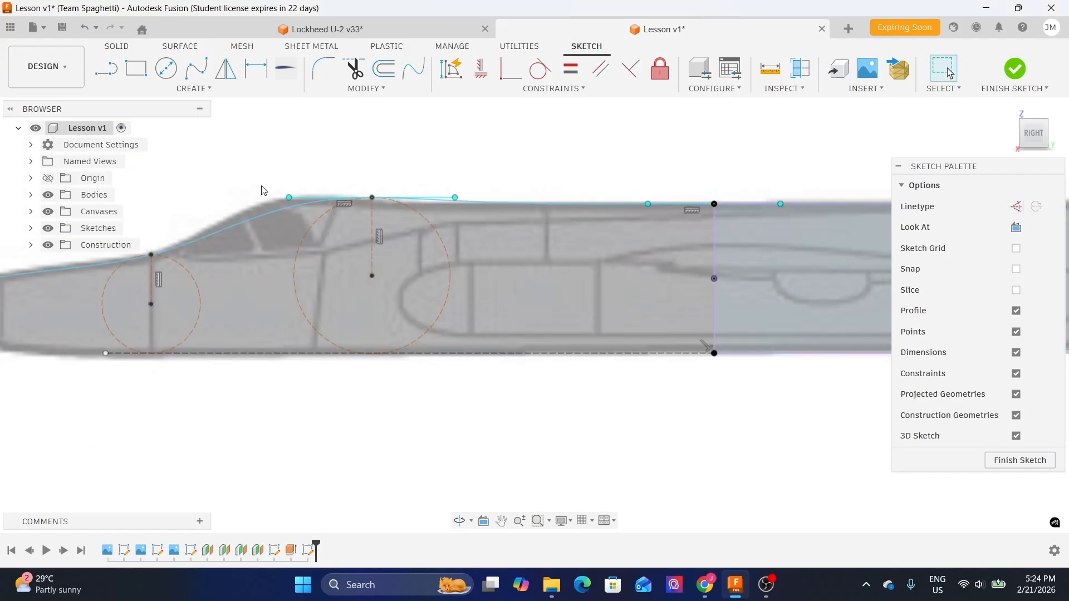
scroll(289, 199, up, 2)
click(289, 197)
key(m)
drag(305, 174, 249, 173)
scroll(412, 174, down, 2)
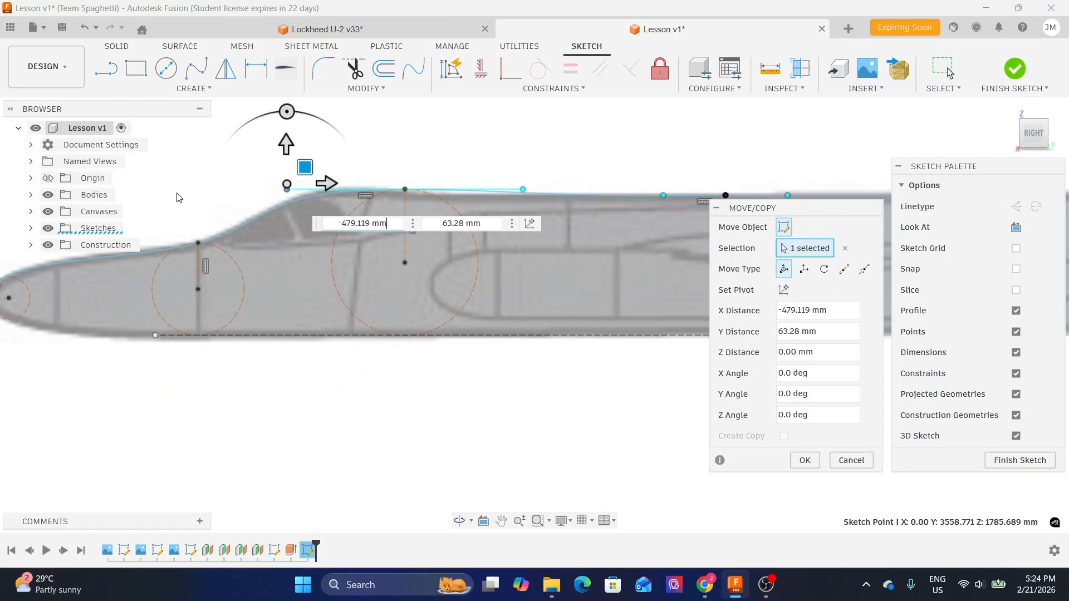
middle_drag(137, 194, 328, 193)
scroll(356, 195, up, 3)
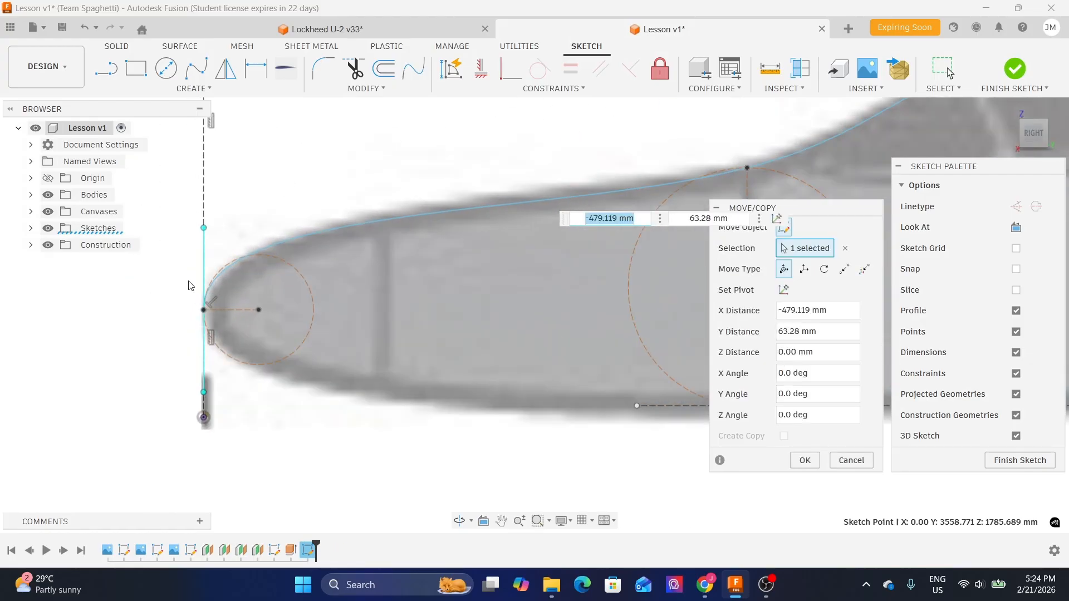
middle_drag(376, 196, 162, 231)
scroll(164, 239, down, 3)
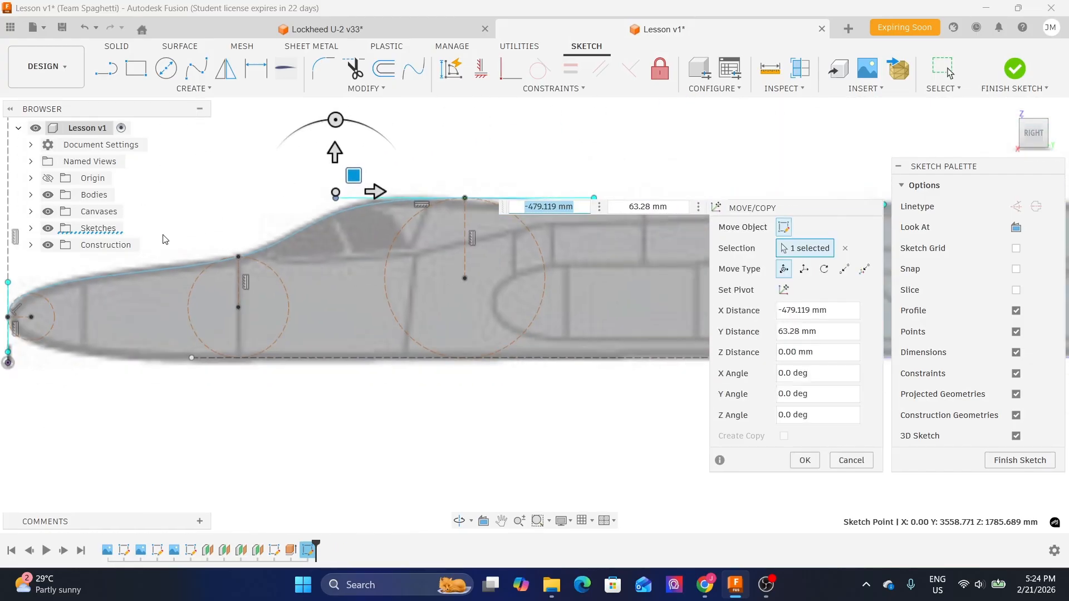
scroll(467, 168, up, 3)
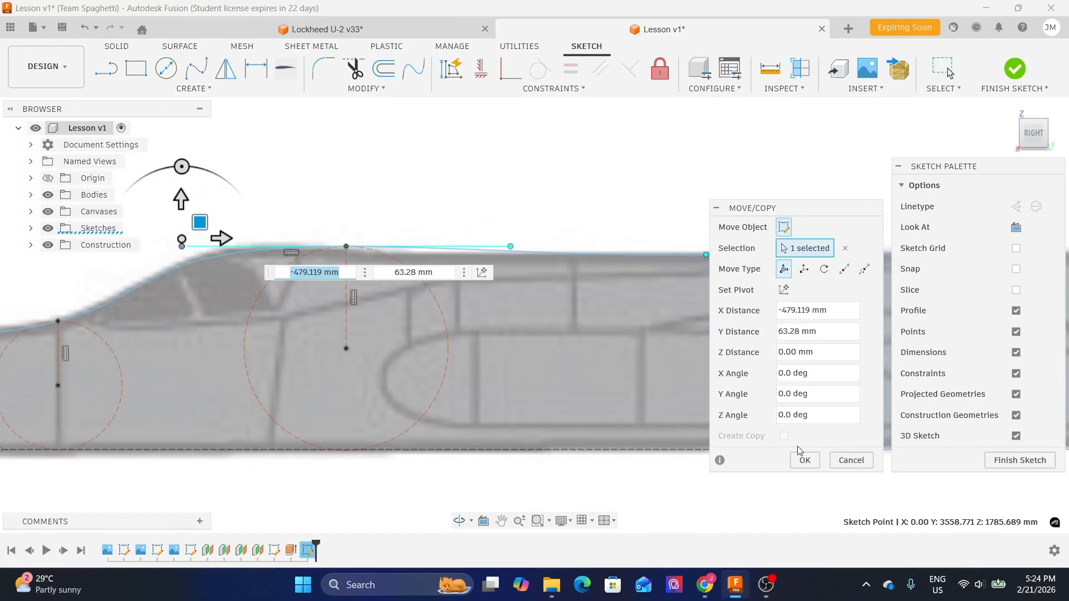
click(851, 460)
- Move the canopy-top tangent handle's rear endpoint about 461 mm in X and -38 mm in Y with Move/Copy
click(454, 246)
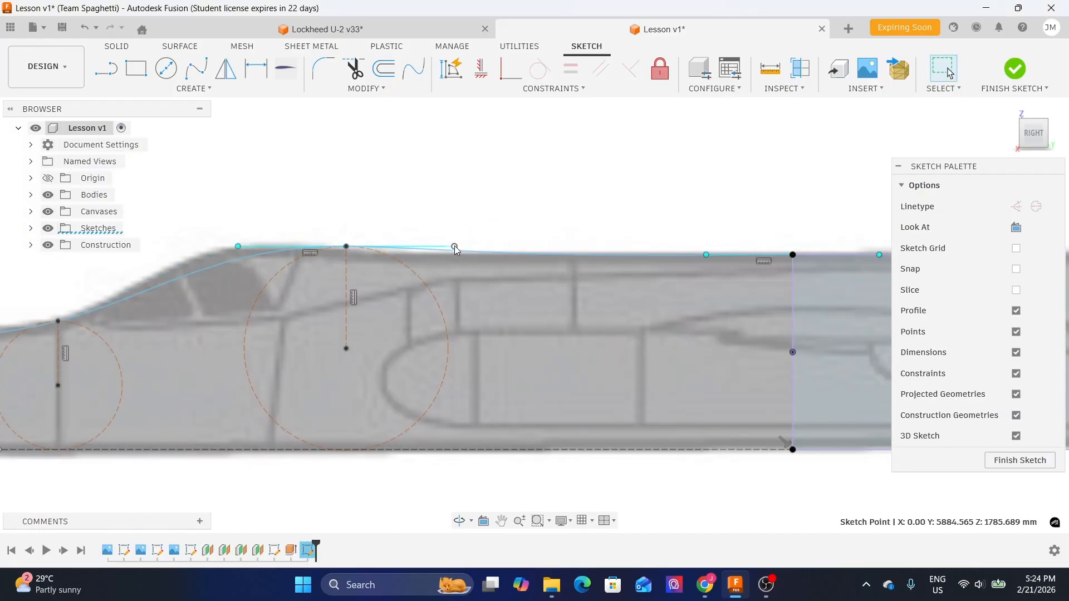
scroll(440, 245, up, 2)
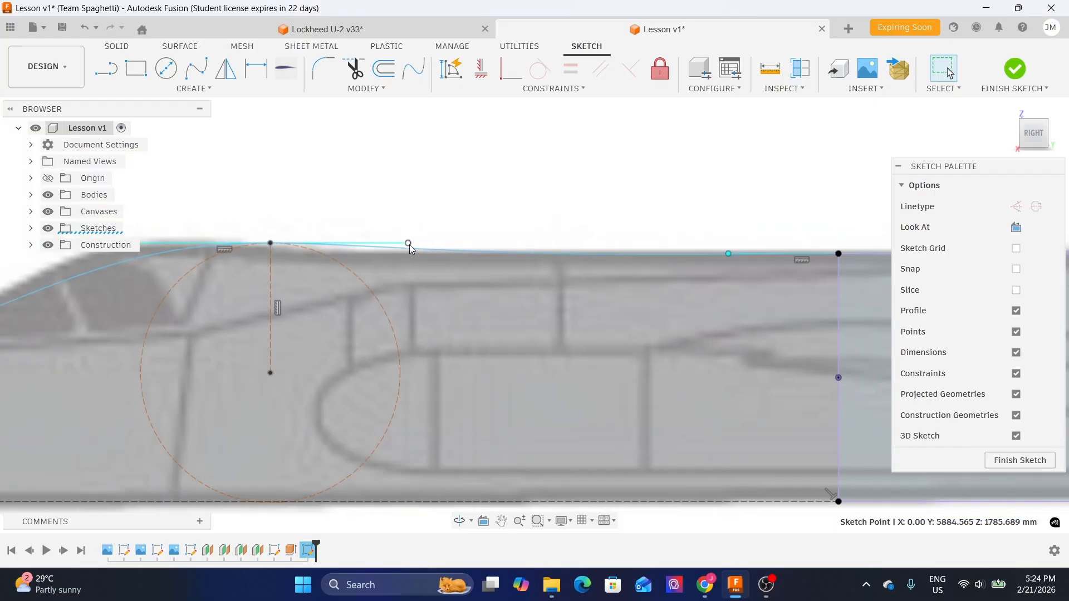
key(m)
mouse_move(412, 243)
mouse_down()
mouse_move(435, 228)
mouse_move(466, 229)
mouse_move(431, 230)
mouse_up()
scroll(418, 234, down, 3)
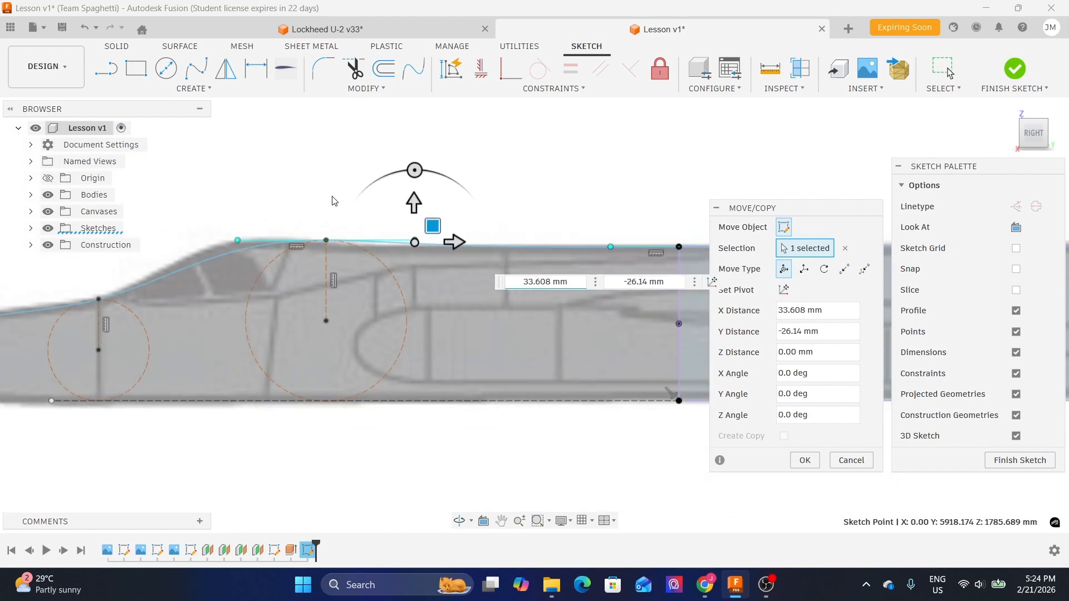
middle_drag(366, 204, 429, 193)
drag(496, 215, 535, 216)
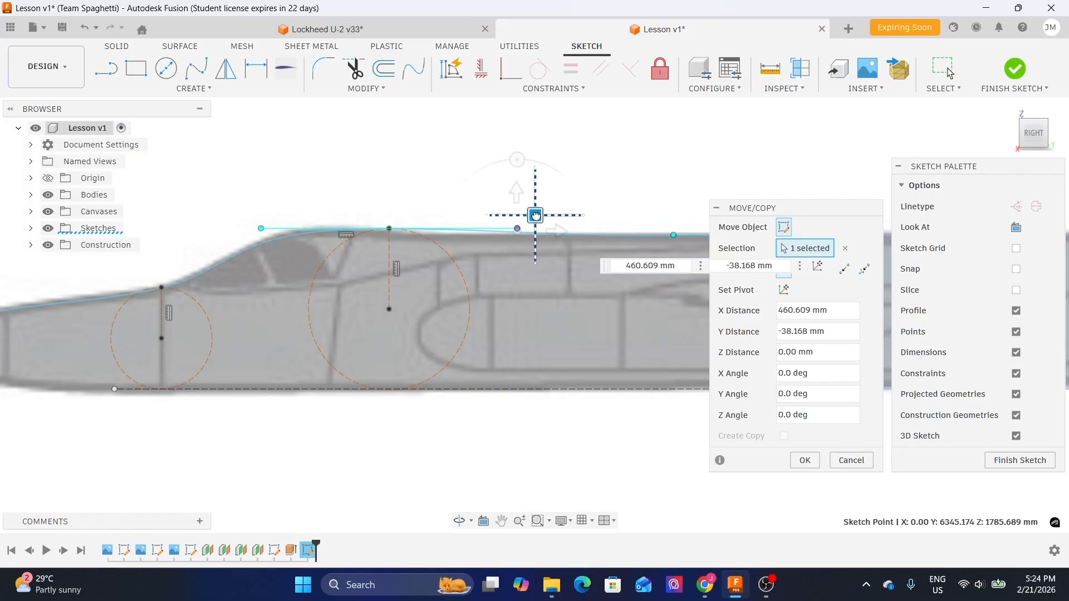
click(804, 460)
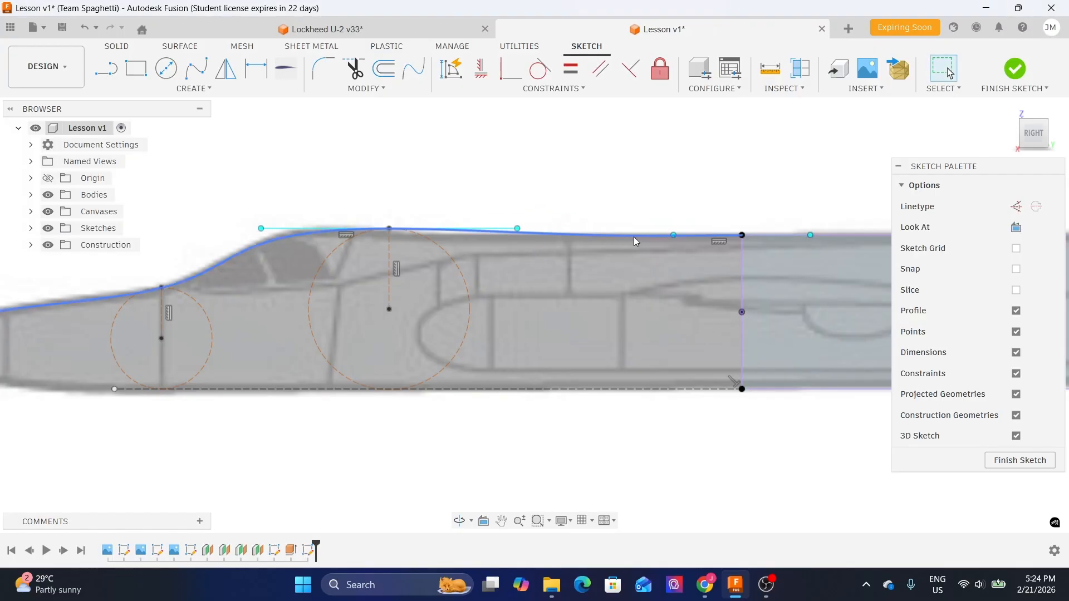
- Move the large canopy circle about -30 mm in X and 12 mm in Y with Move/Copy
click(451, 257)
key(m)
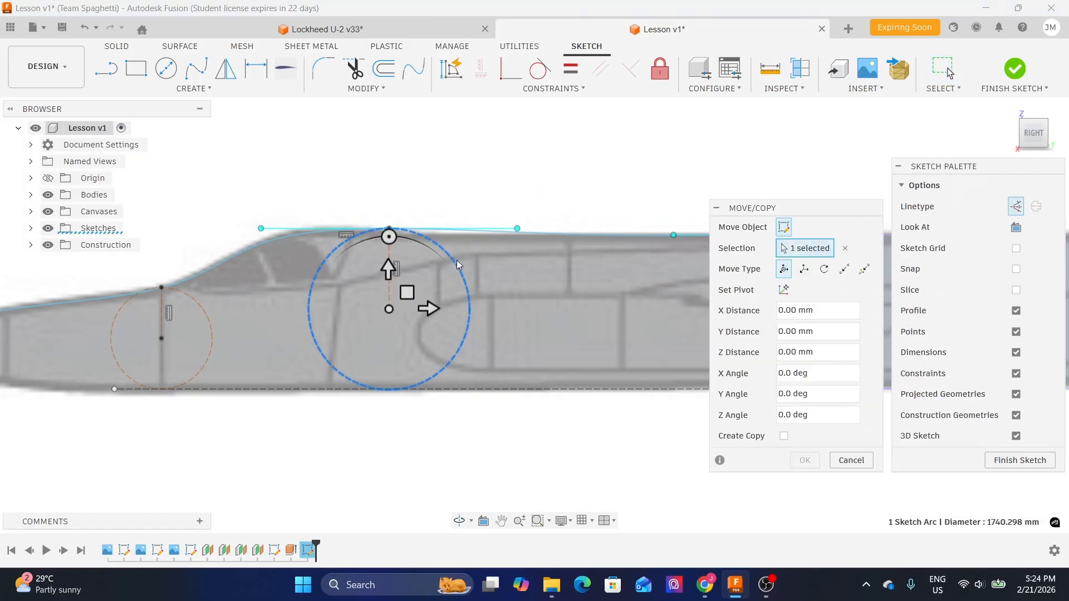
mouse_move(407, 292)
mouse_down()
mouse_move(396, 293)
mouse_move(404, 292)
mouse_up()
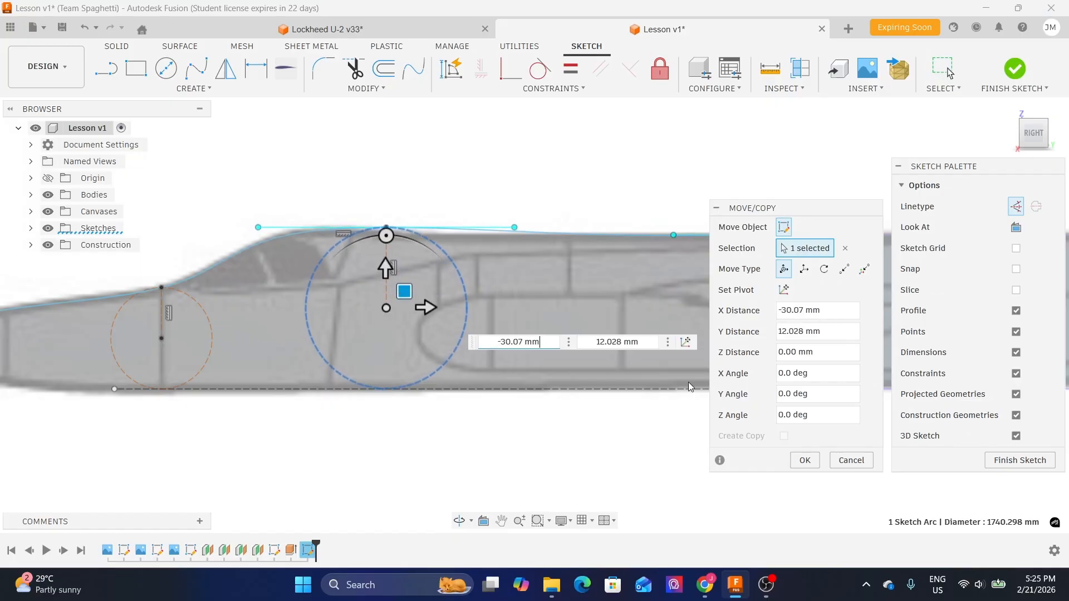
click(805, 460)
- Move the front endpoint of the rear section point's tangent handle back toward the canopy with Move/Copy
scroll(671, 238, up, 1)
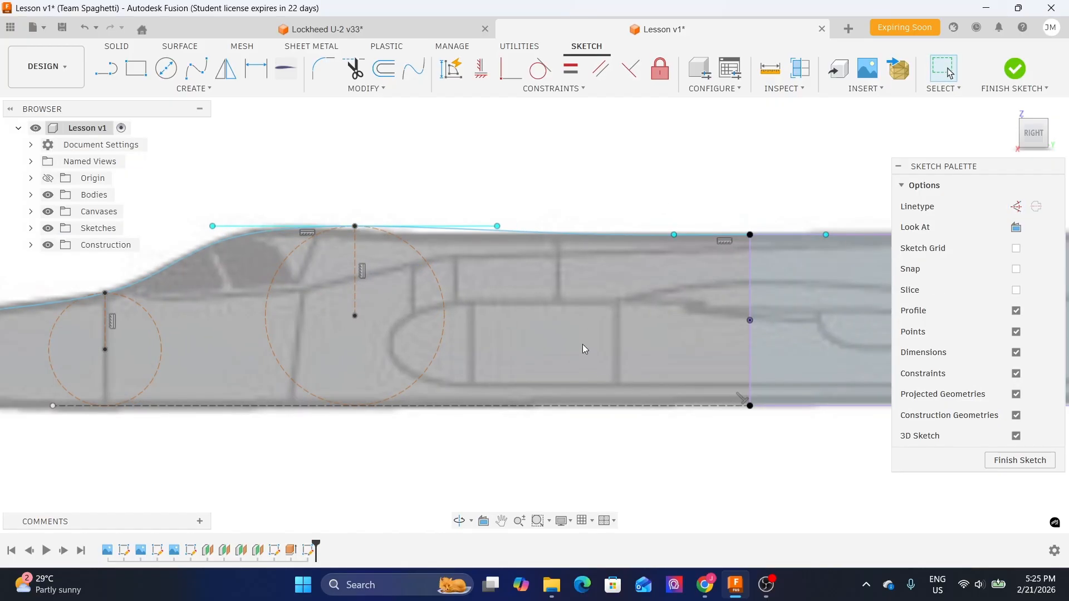
click(673, 235)
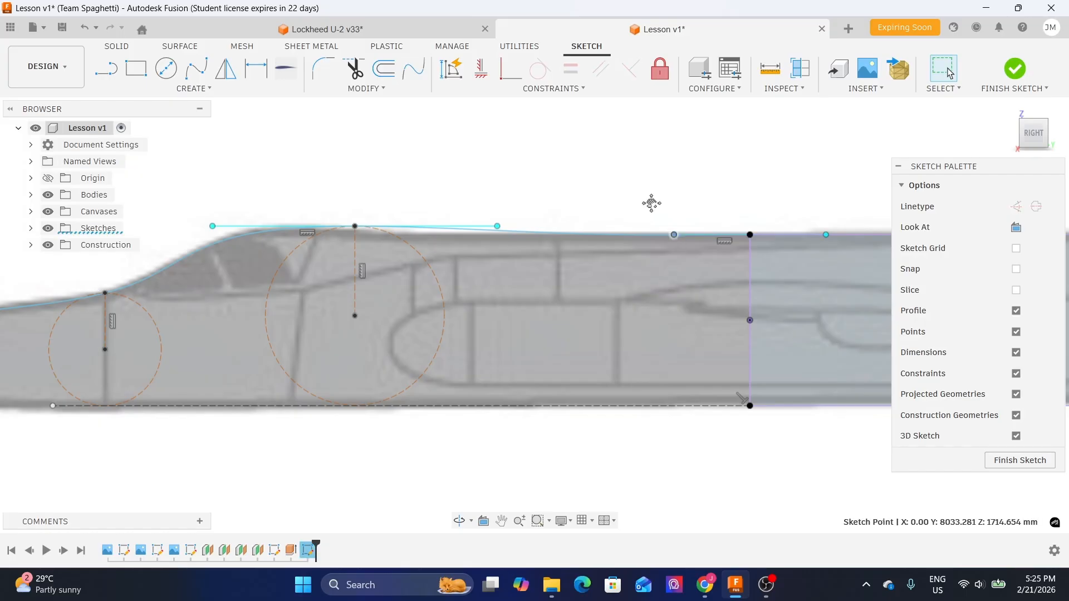
middle_drag(665, 235, 590, 235)
click(599, 235)
key(m)
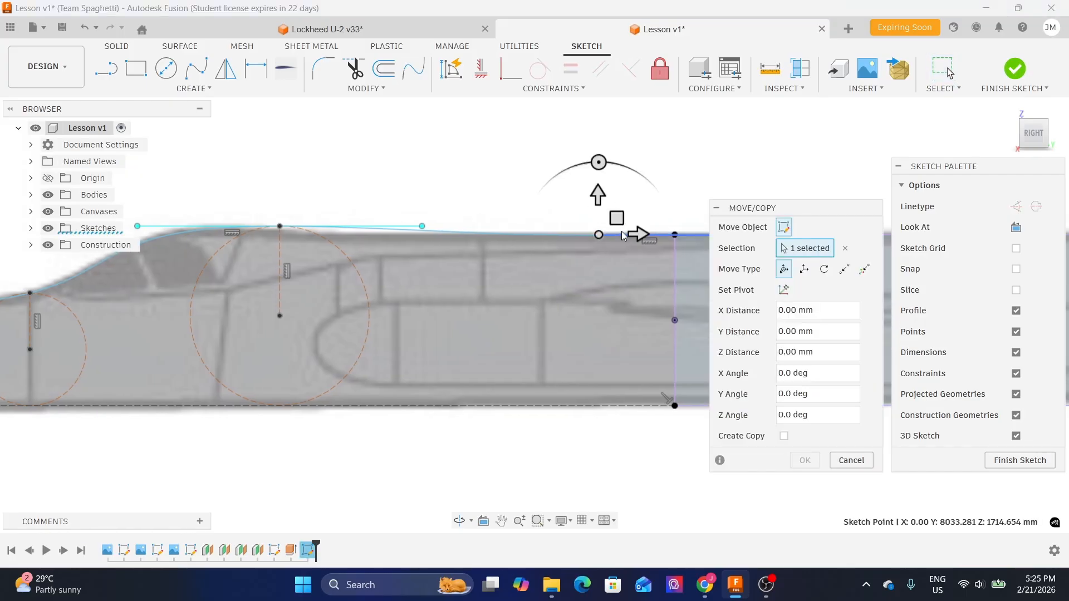
drag(618, 219, 444, 226)
click(805, 460)
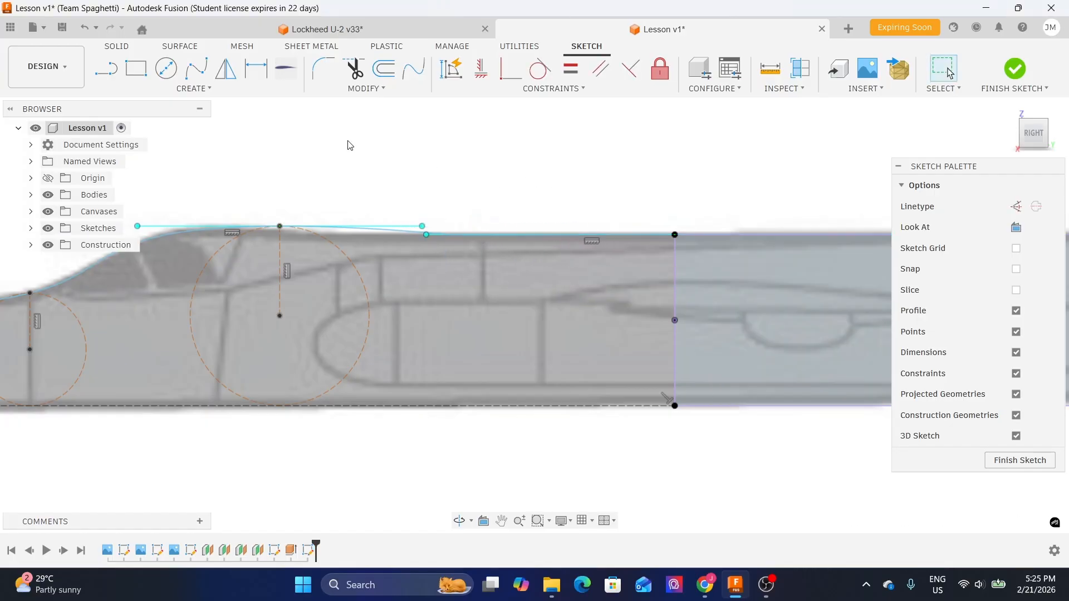
- Shift the canopy-top tangent handle's rear endpoint slightly toward the nose with Move/Copy
click(422, 226)
key(m)
drag(440, 210, 394, 209)
click(804, 460)
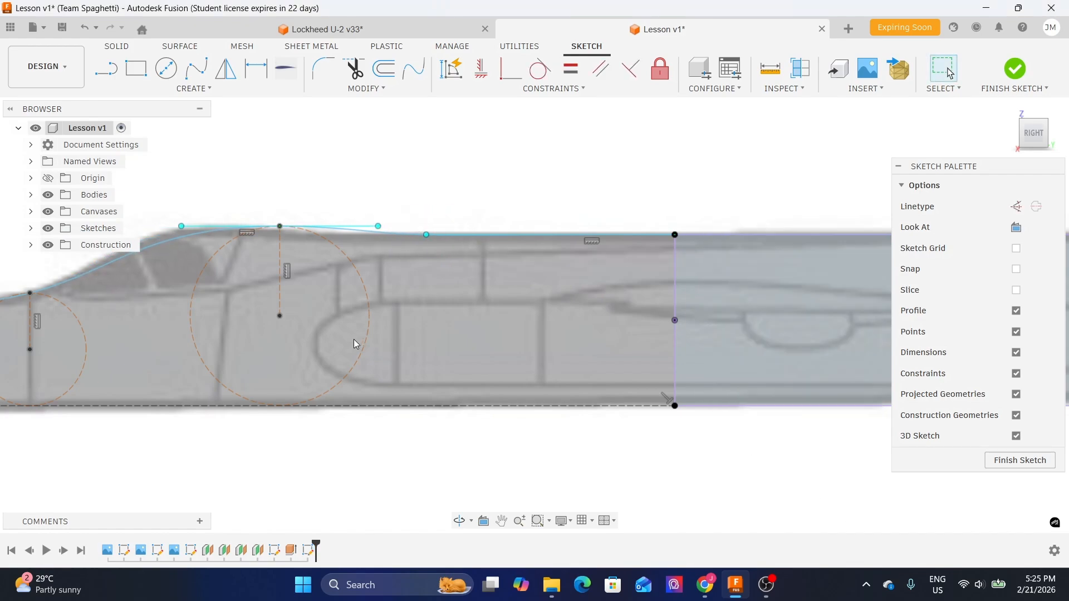
- Move the large canopy circle -300 mm in X with Move/Copy
click(369, 324)
key(m)
drag(318, 312, 288, 315)
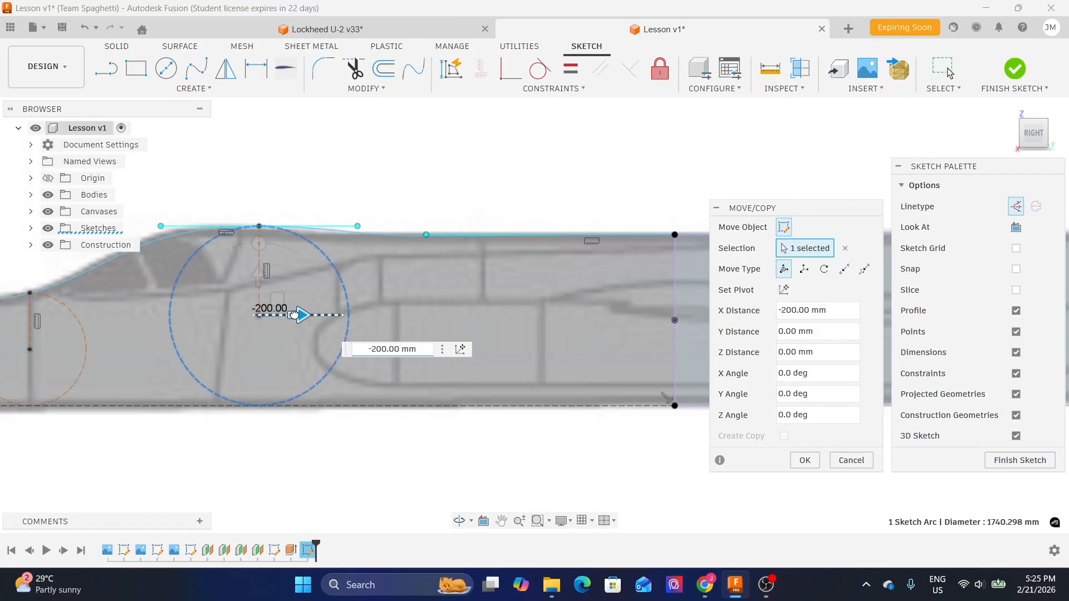
scroll(509, 212, down, 3)
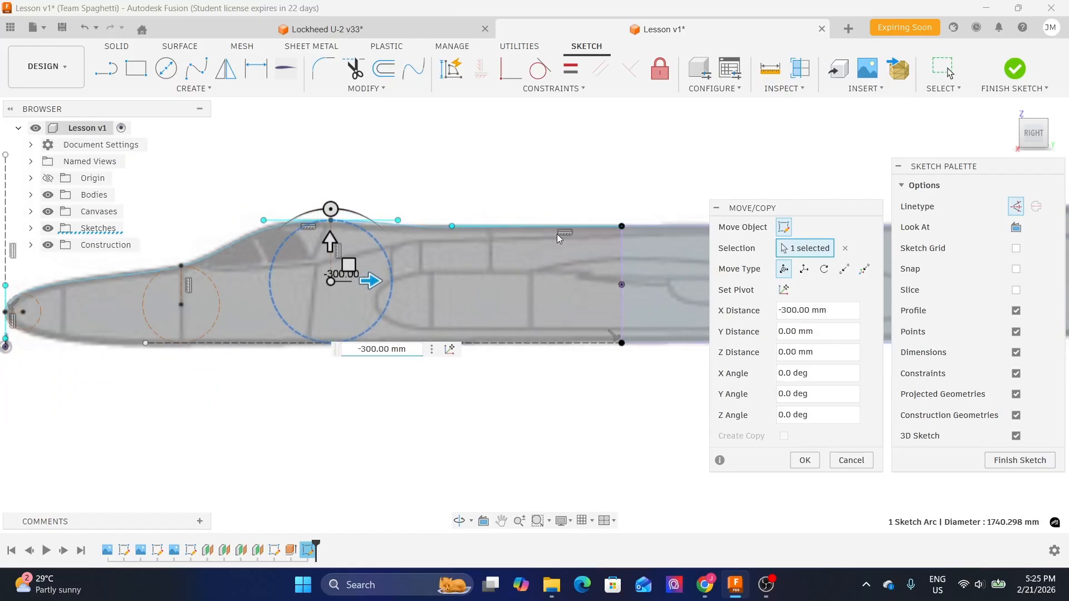
click(790, 459)
- Raise the canopy-top tangent handle's rear endpoint slightly with Move/Copy
scroll(397, 212, up, 3)
scroll(445, 294, down, 4)
scroll(389, 239, up, 4)
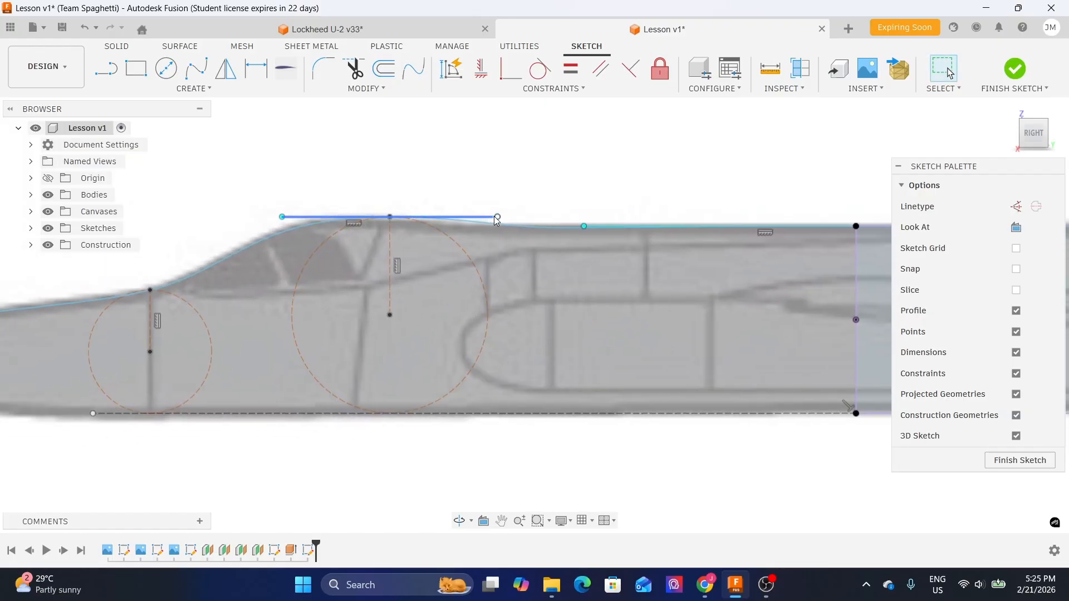
click(498, 218)
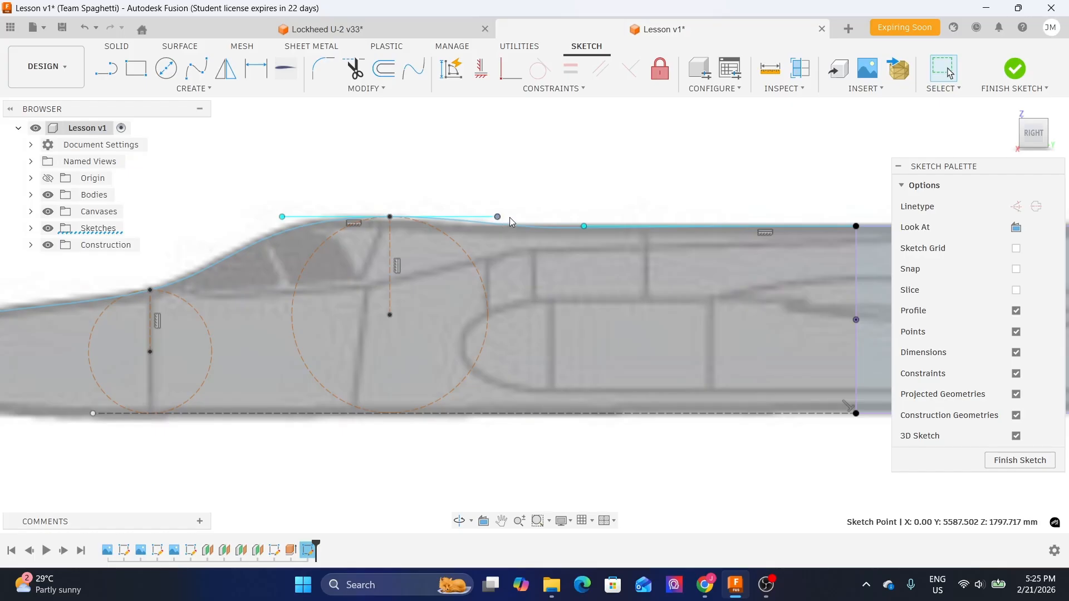
key(m)
mouse_move(498, 216)
mouse_down()
mouse_move(510, 199)
mouse_move(499, 200)
mouse_up()
click(805, 461)
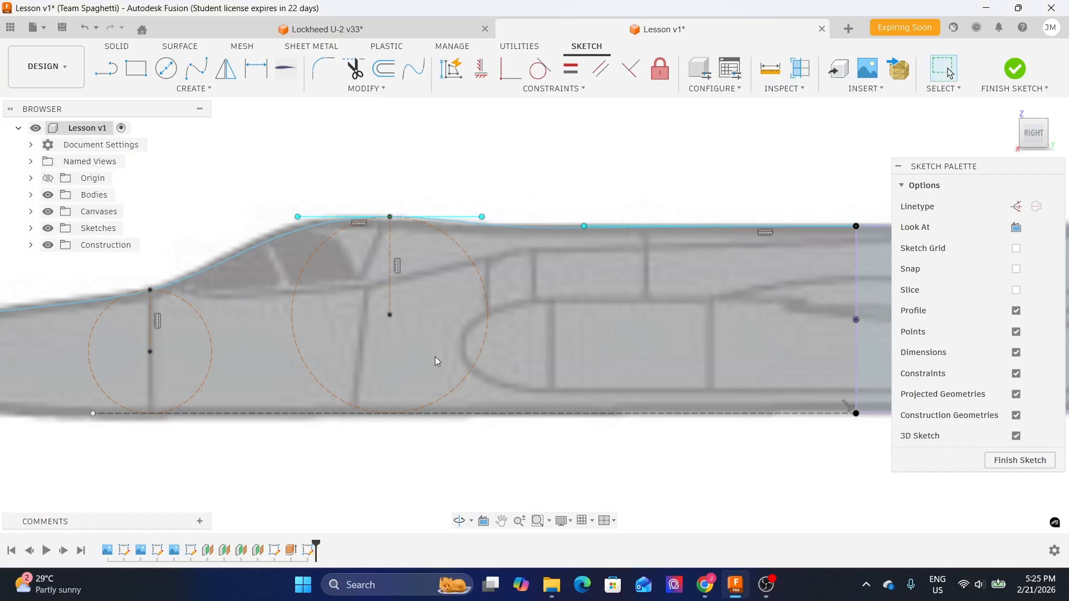
- Nudge the large canopy circle slightly toward the nose with Move/Copy
click(486, 310)
key(m)
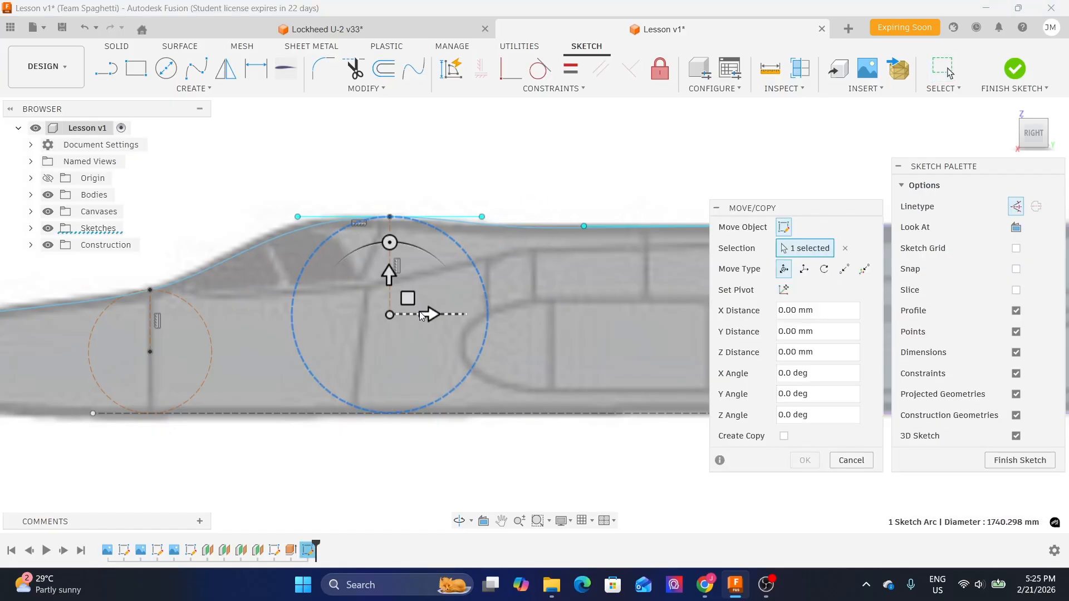
drag(408, 299, 393, 301)
click(804, 460)
- Compare the sketch profile with the fuselage in the Lockheed U-2 v33 document viewed from the right, then return to Lesson v1
scroll(618, 279, down, 2)
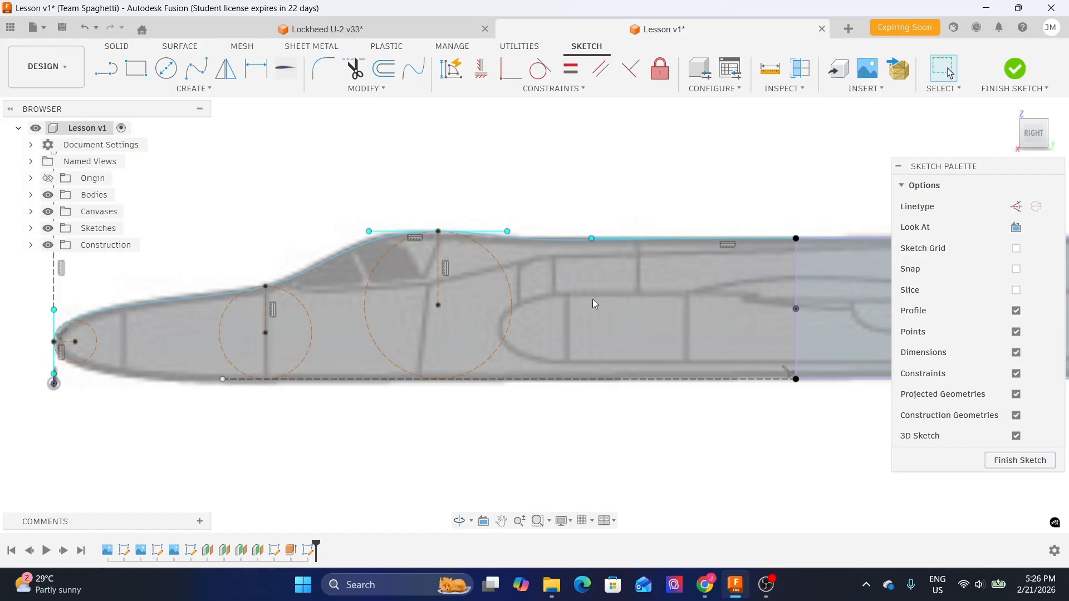
scroll(567, 240, up, 1)
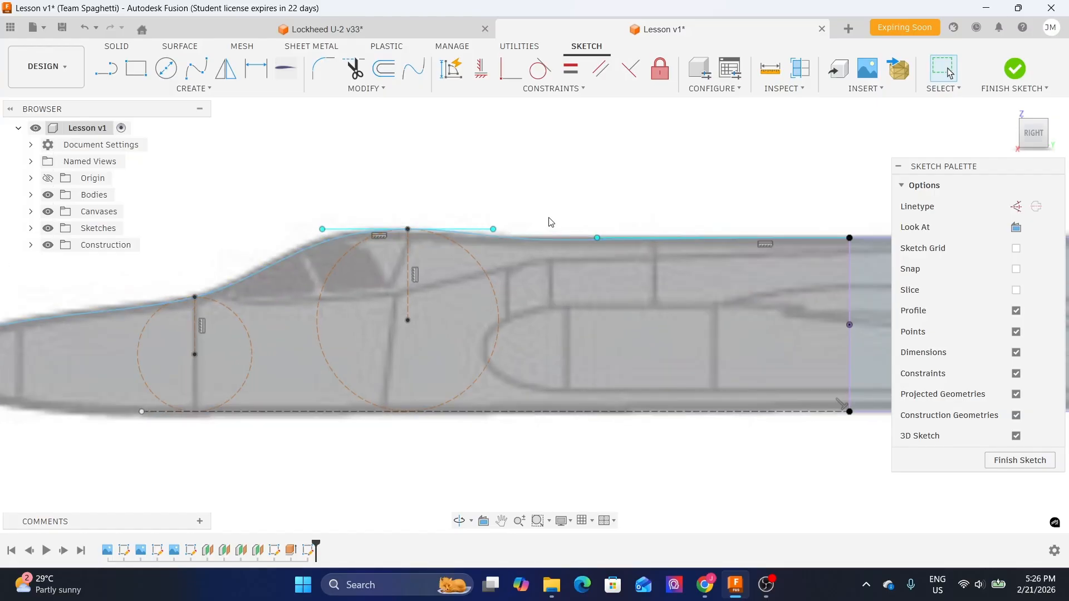
scroll(551, 221, down, 1)
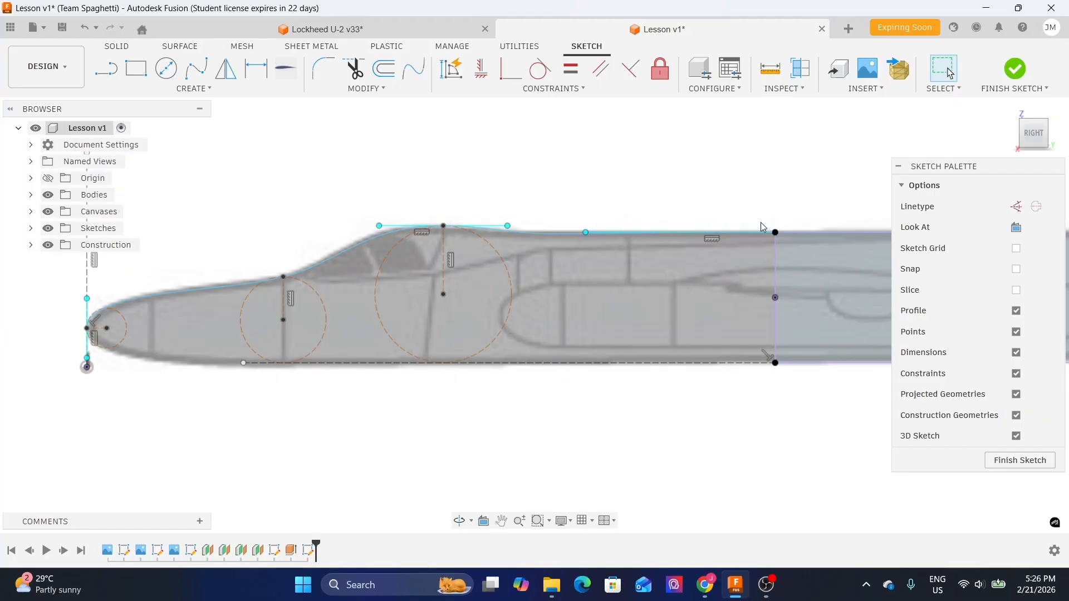
middle_drag(221, 244, 379, 180)
middle_drag(700, 138, 451, 283)
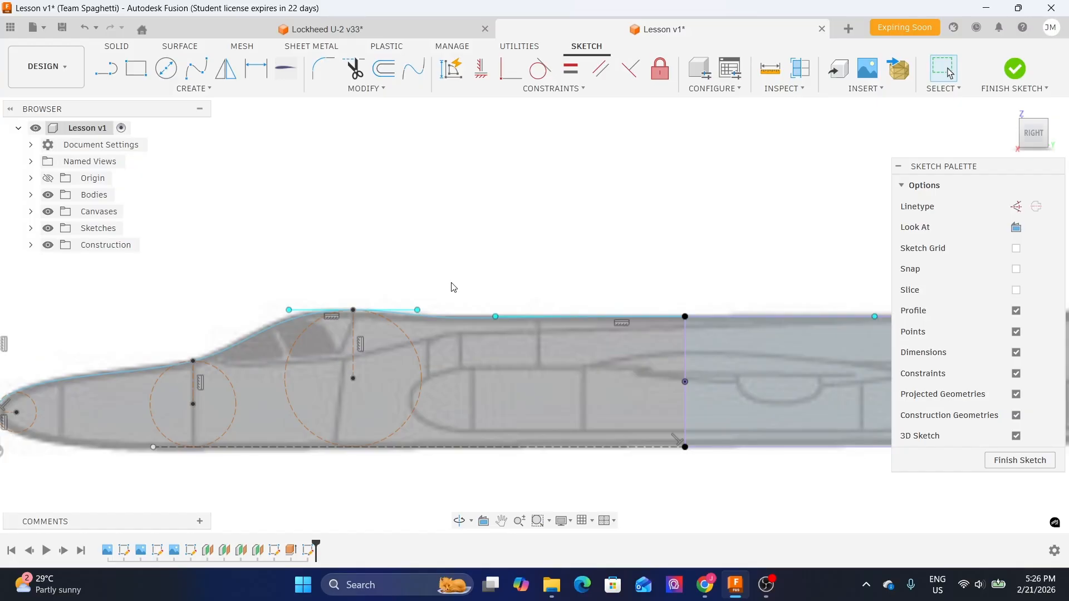
click(360, 33)
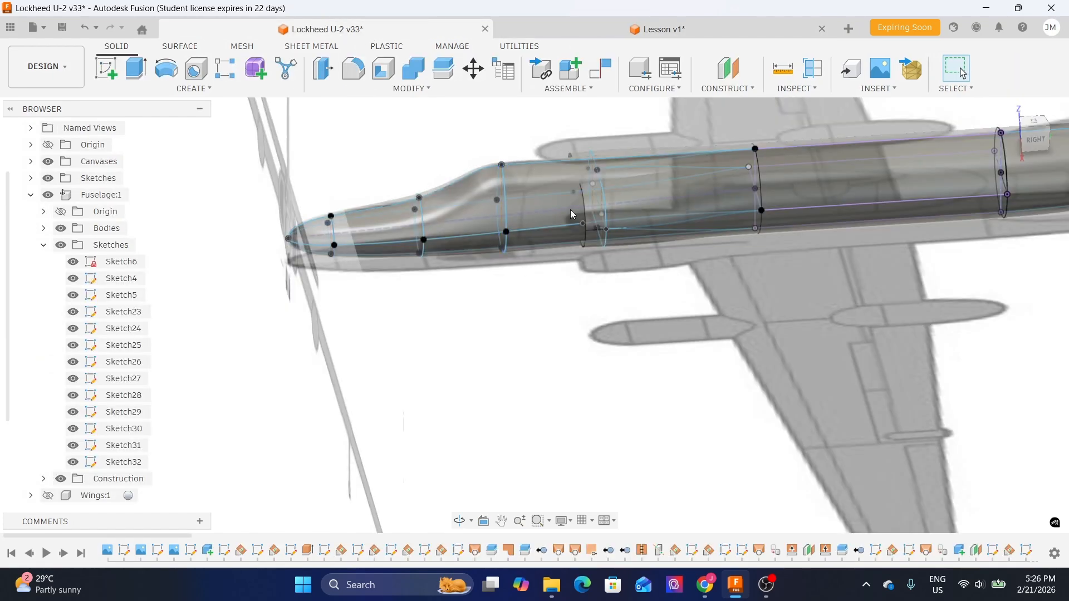
click(1041, 143)
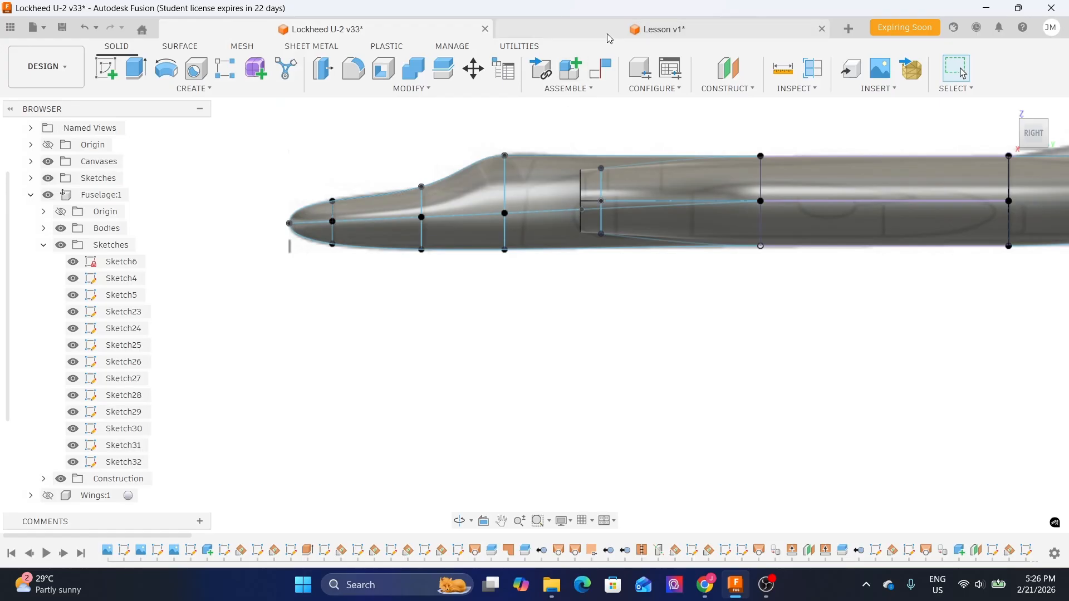
scroll(438, 161, up, 2)
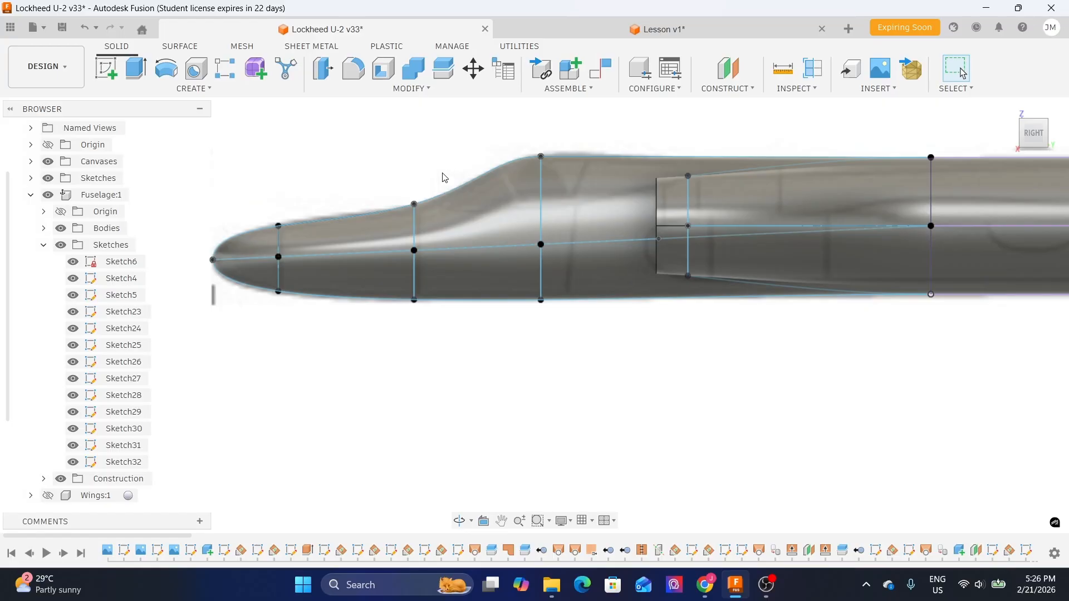
middle_drag(671, 135, 566, 173)
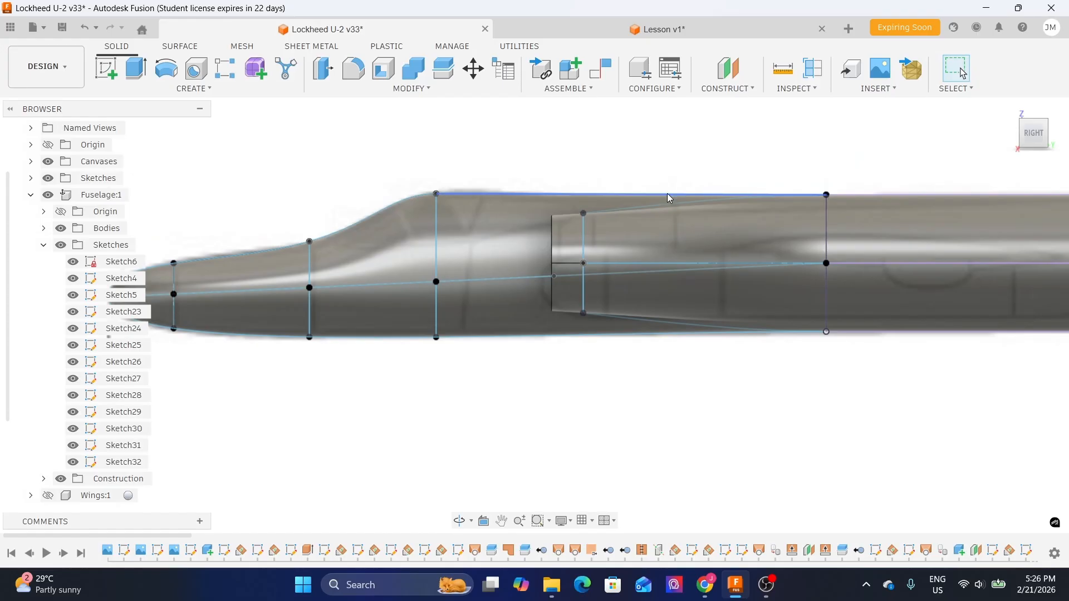
click(676, 28)
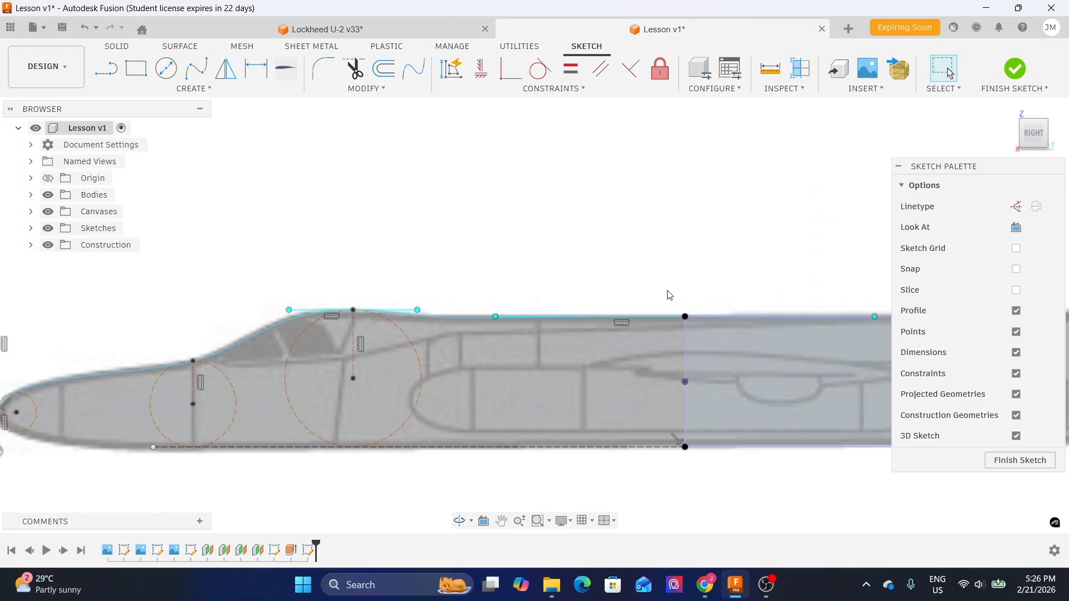
middle_drag(416, 282, 529, 205)
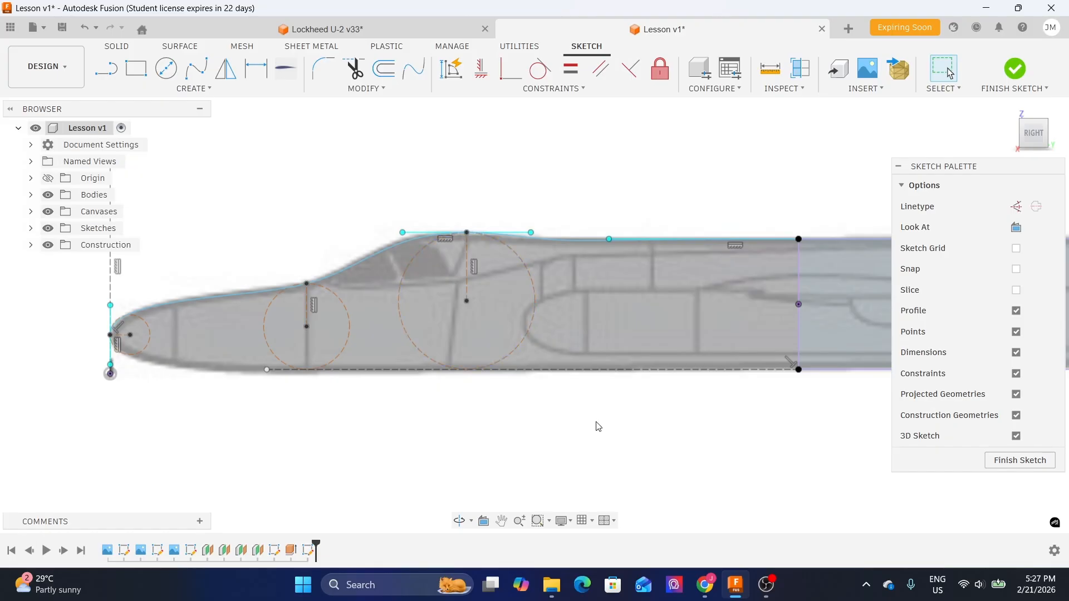
click(562, 239)
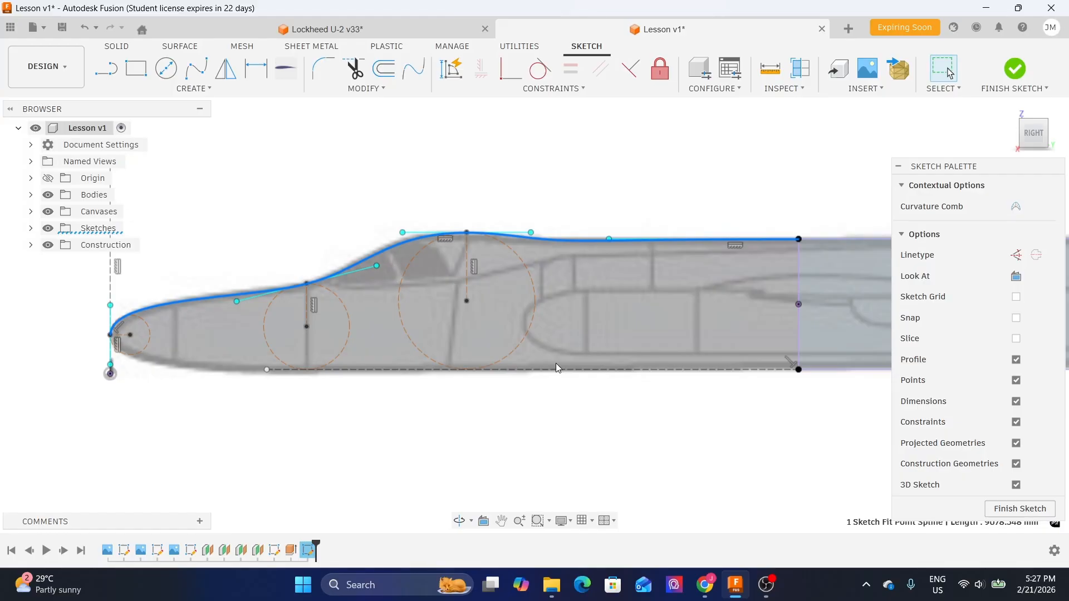
click(553, 415)
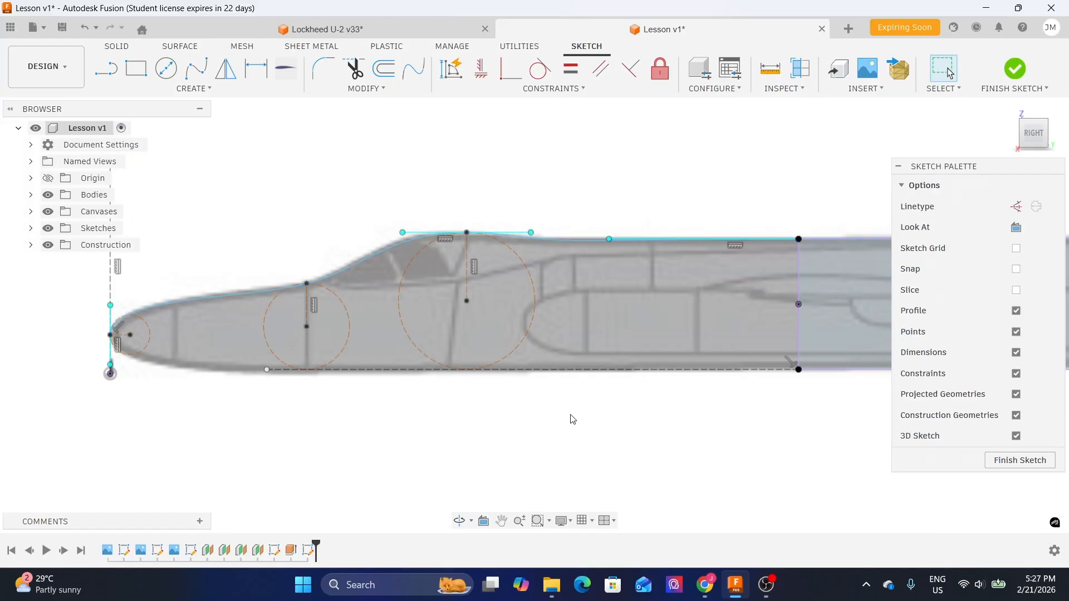
click(200, 76)
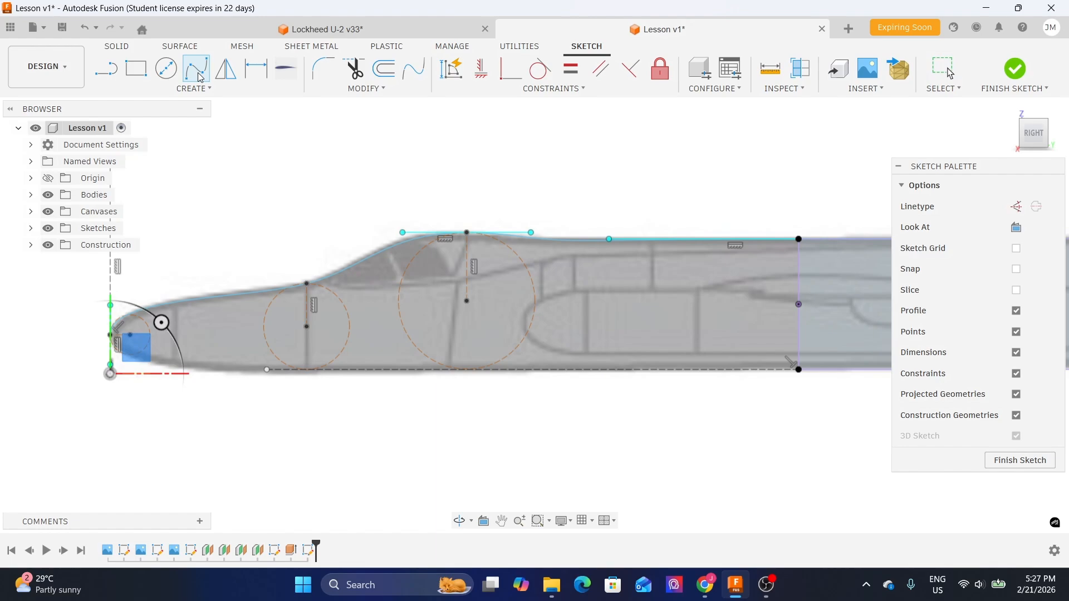
scroll(793, 398, up, 2)
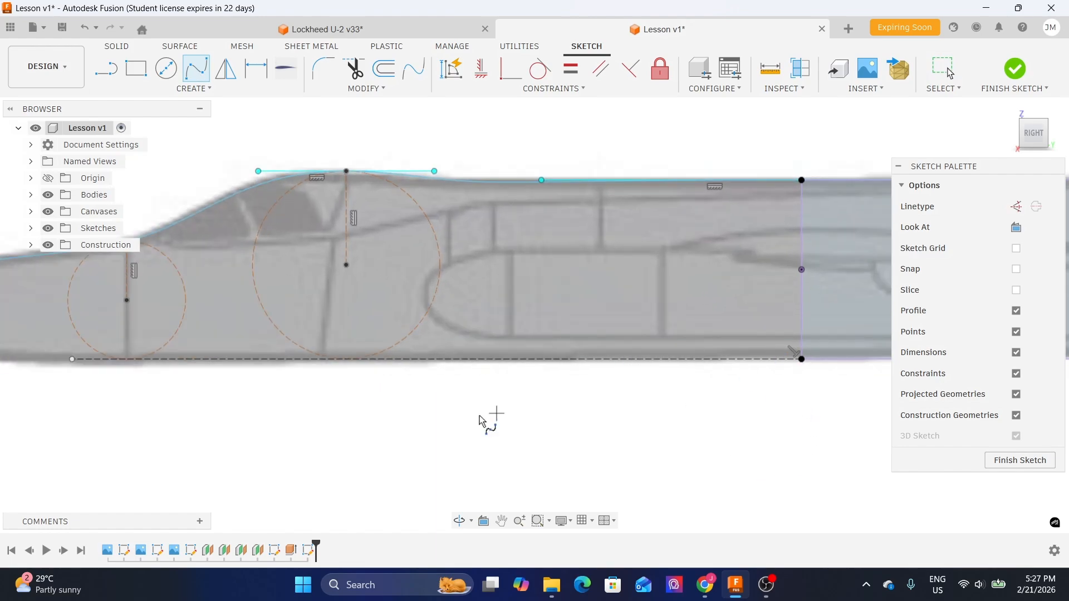
middle_drag(374, 423, 533, 386)
middle_drag(654, 383, 402, 383)
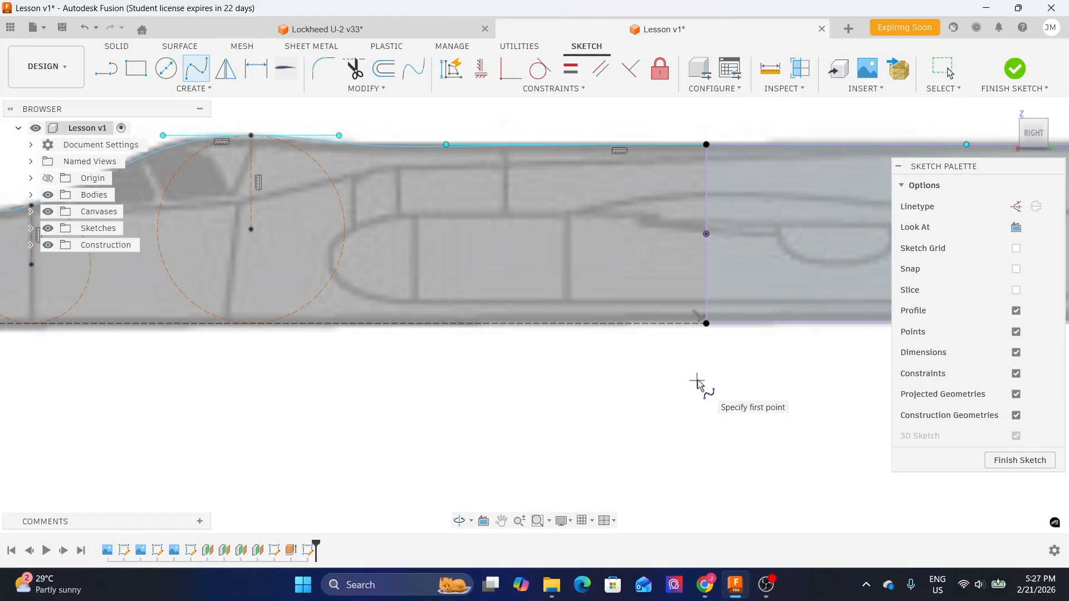
scroll(706, 365, down, 2)
middle_drag(232, 362, 529, 306)
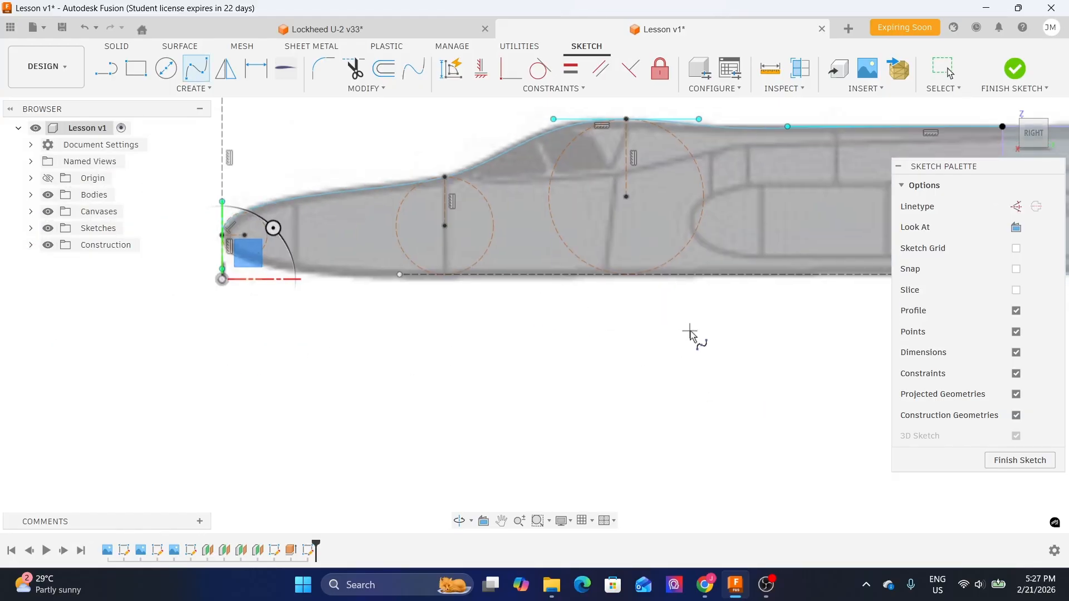
middle_drag(691, 331, 479, 335)
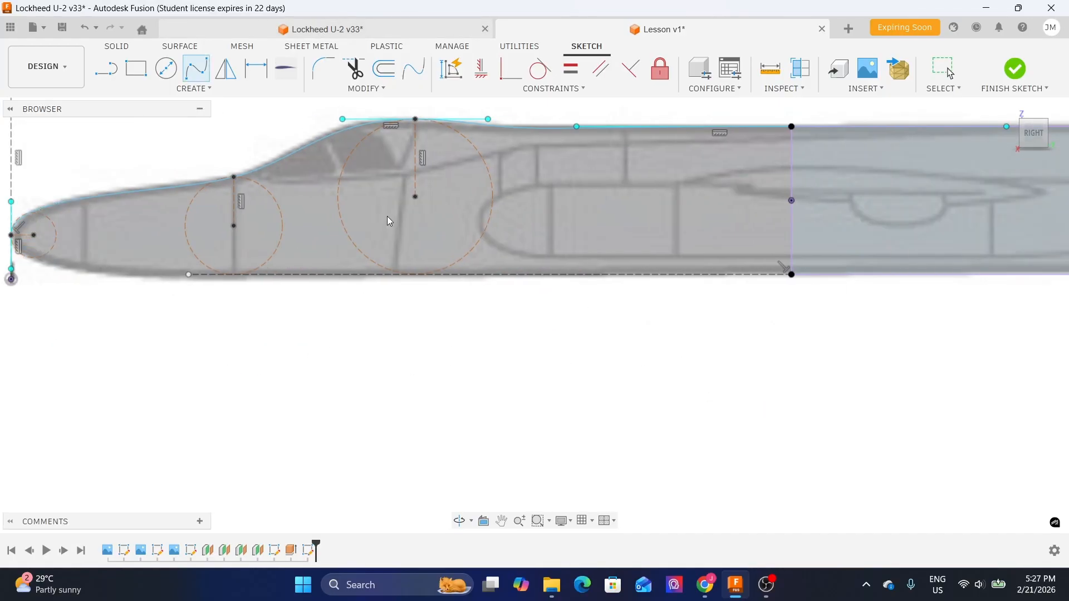
- Examine the nose and lower fuselage contour in the Lockheed U-2 v33 design, then return to Lesson v1
click(327, 29)
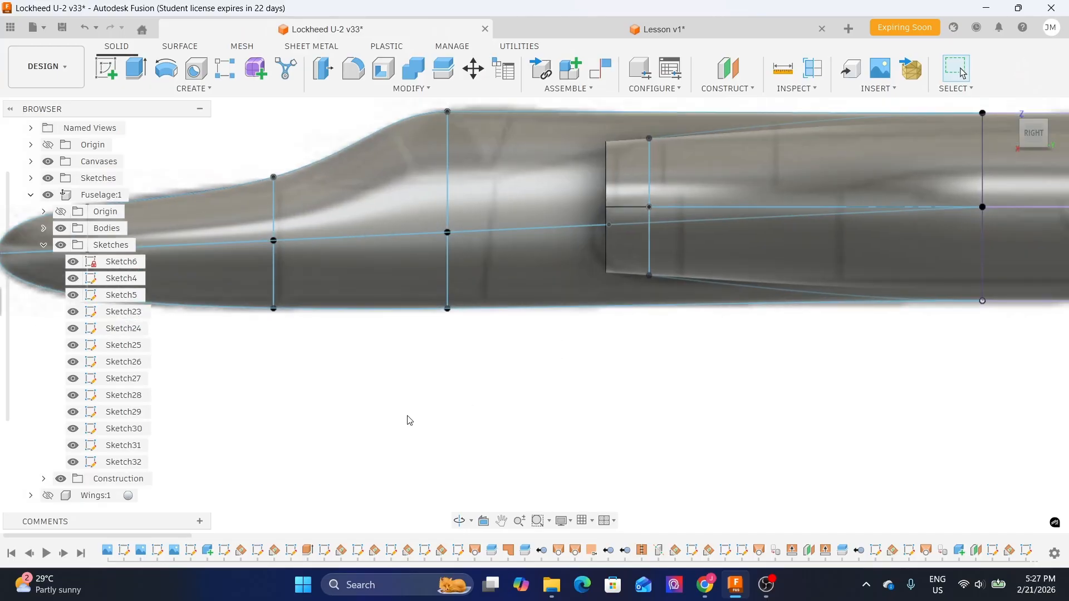
scroll(409, 421, down, 2)
middle_drag(406, 419, 584, 366)
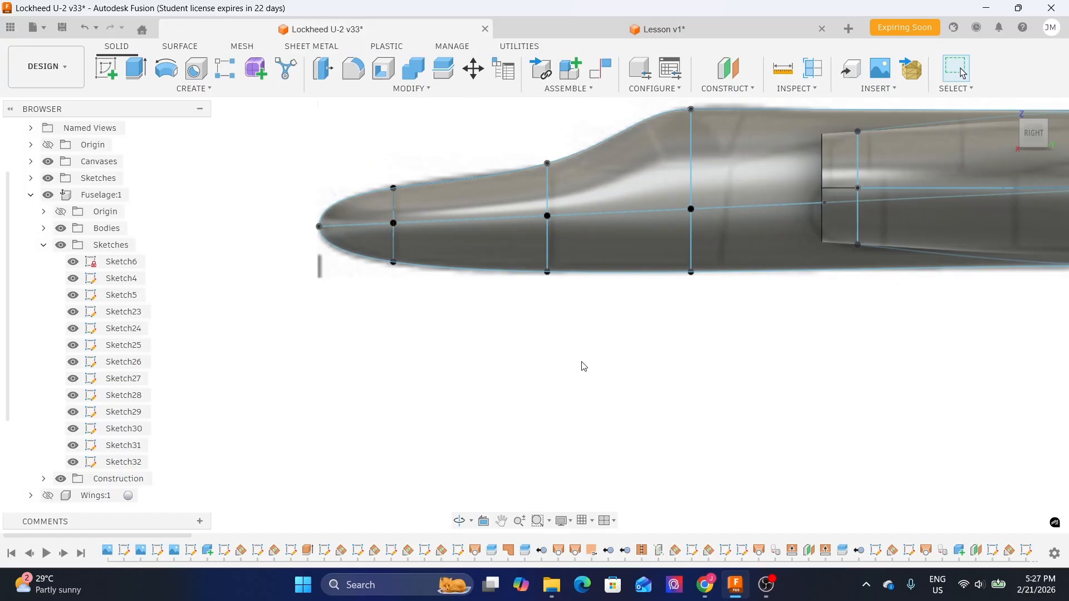
scroll(392, 241, up, 3)
scroll(404, 315, down, 1)
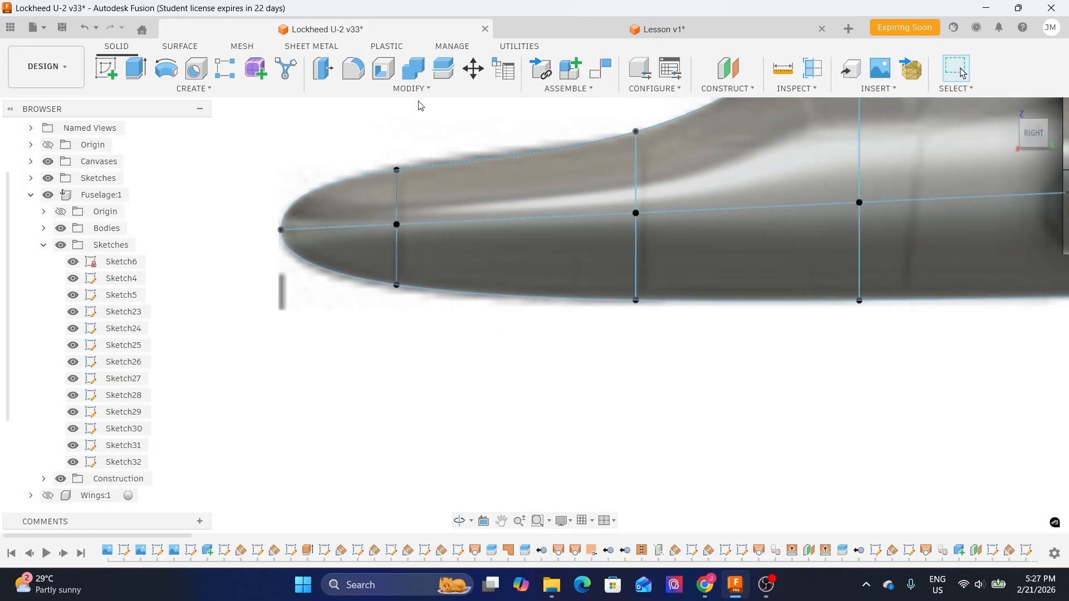
click(587, 32)
- Extend the vertical lines of both cross-section circles down to the fuselage baseline
middle_drag(303, 301, 428, 289)
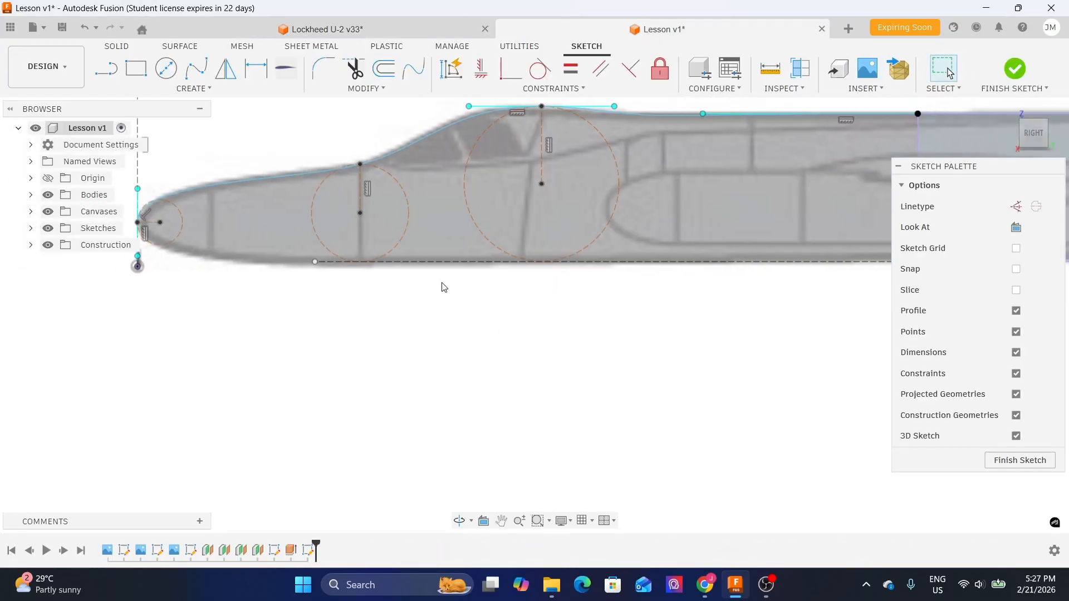
middle_drag(581, 294, 361, 314)
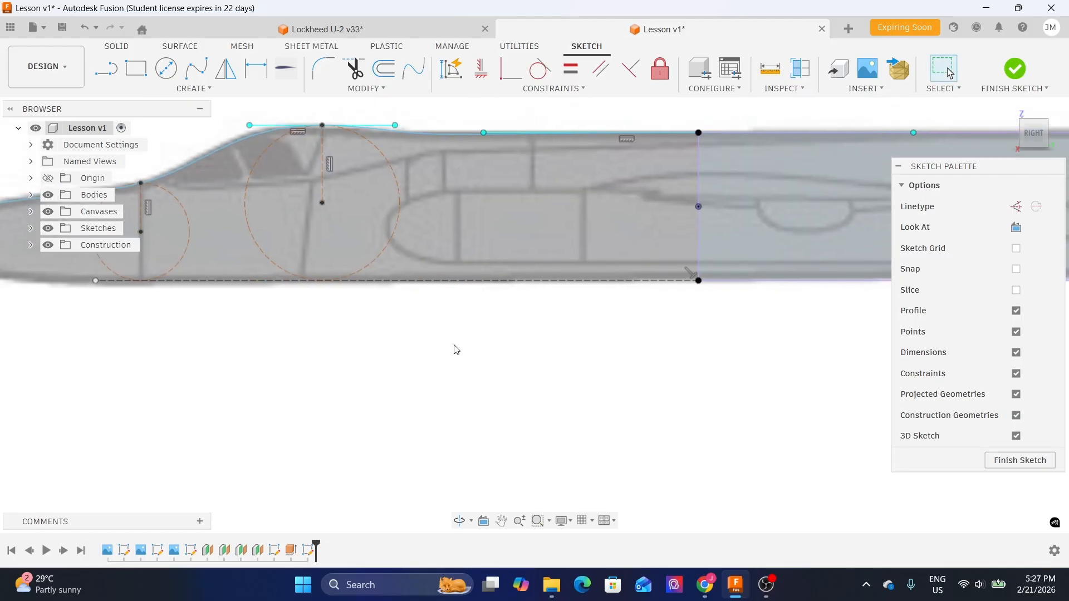
click(363, 88)
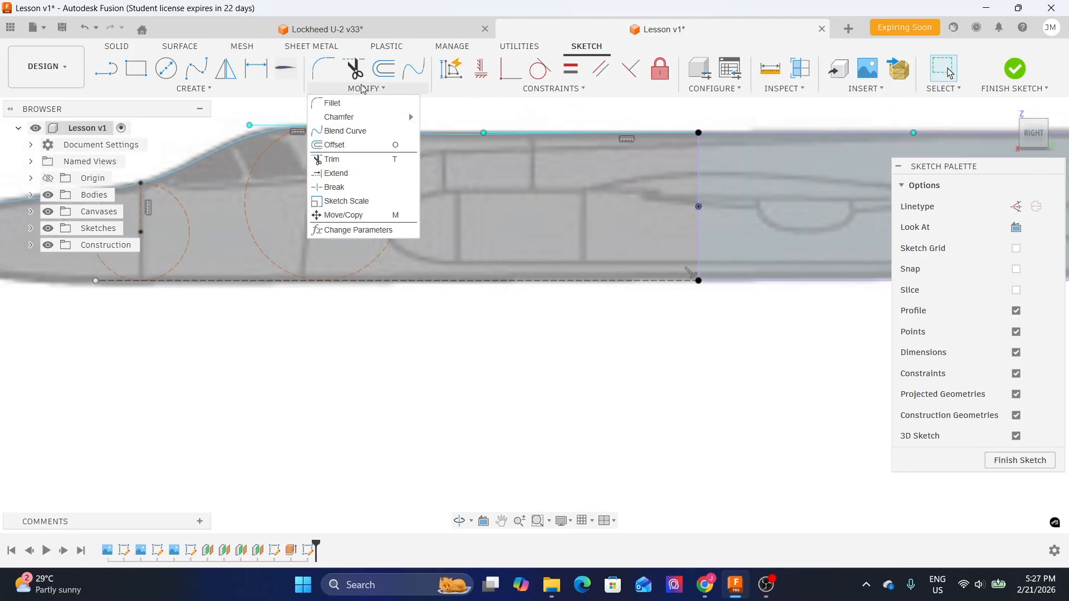
click(343, 167)
click(328, 210)
click(323, 235)
scroll(307, 287, up, 3)
middle_drag(170, 310, 418, 298)
click(302, 177)
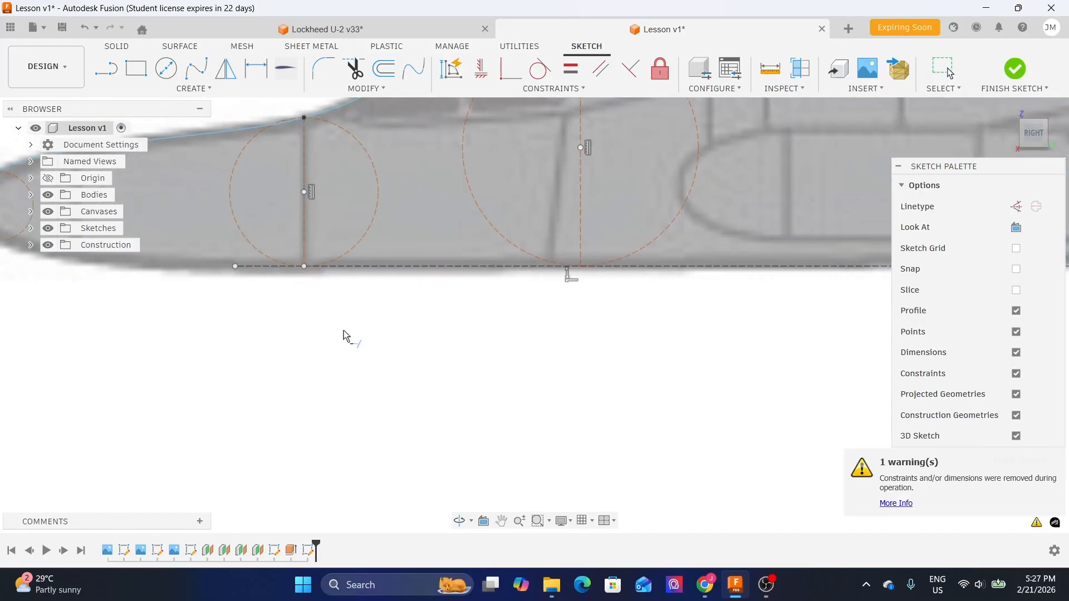
key(Escape)
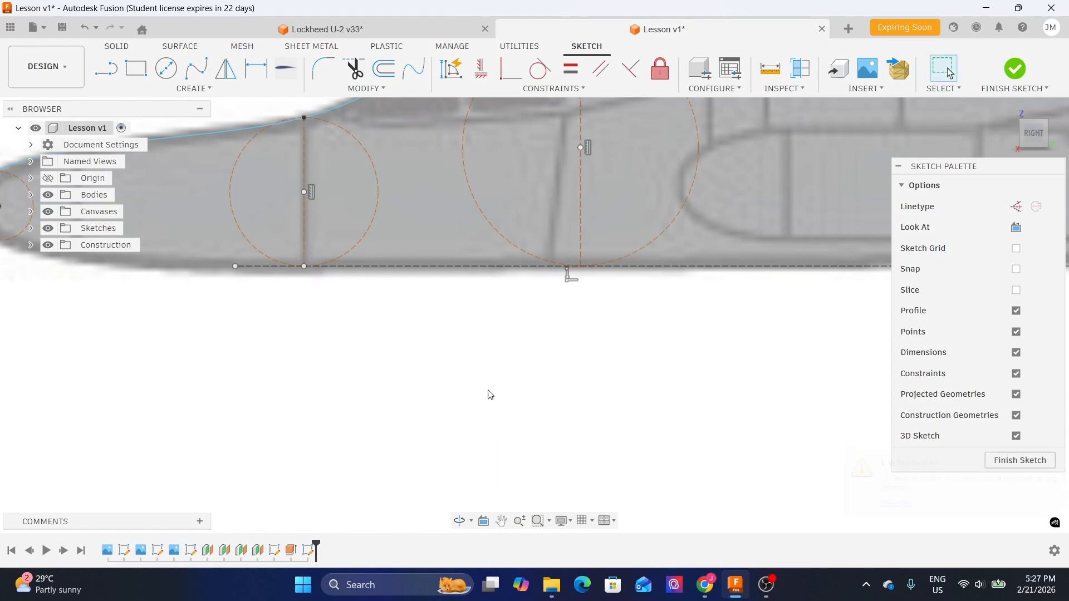
- Draw a fit point spline along the fuselage underside from the rear endpoint through both circle-line bottoms to the nose point
scroll(470, 351, down, 2)
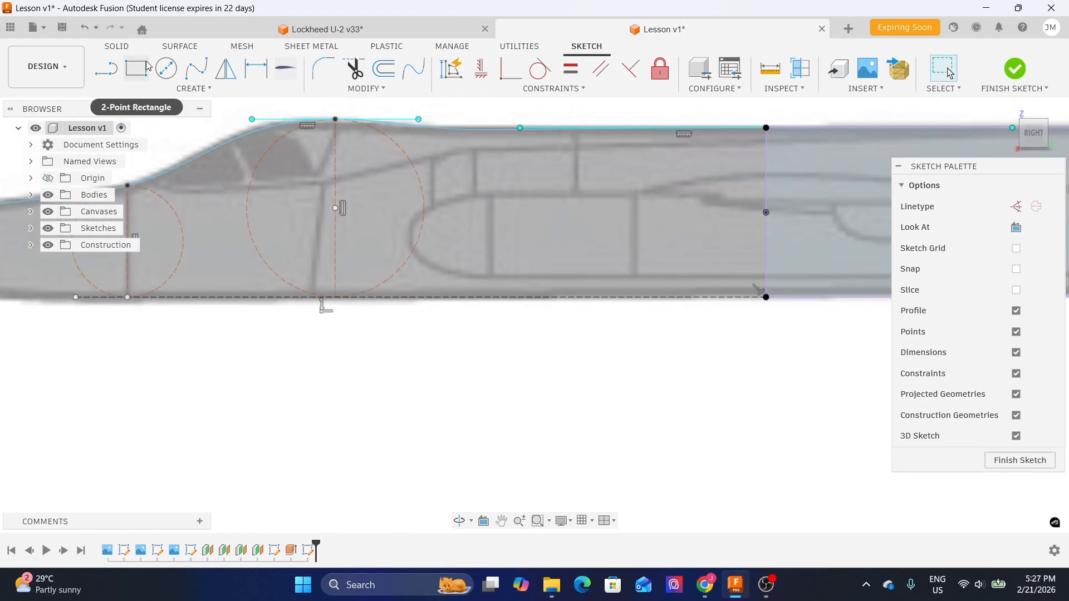
click(196, 68)
click(766, 298)
mouse_move(212, 359)
middle_down()
mouse_move(565, 360)
mouse_move(401, 369)
middle_up()
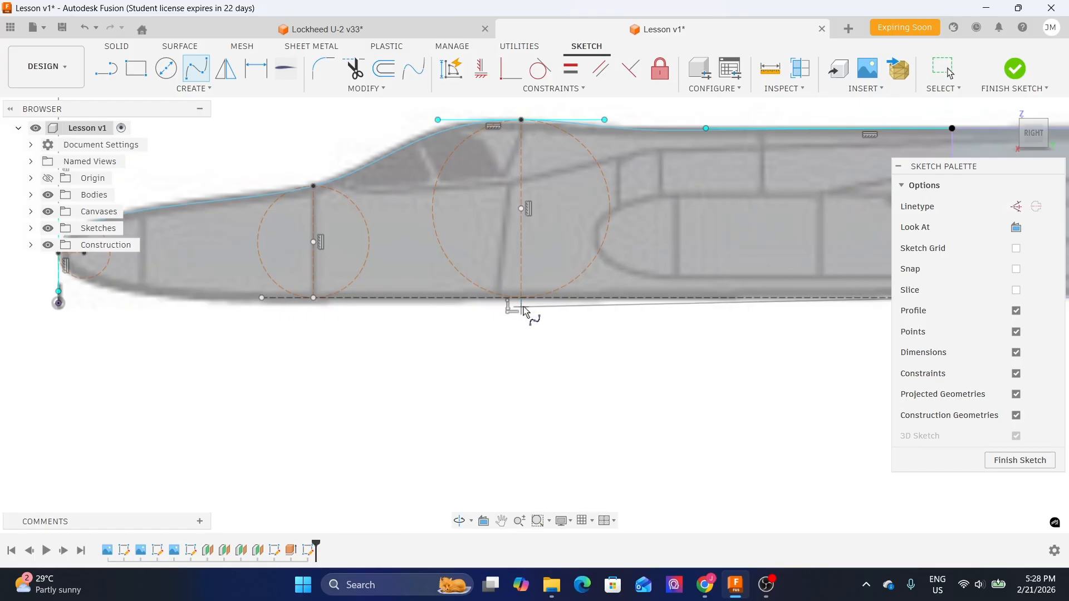
scroll(525, 307, up, 3)
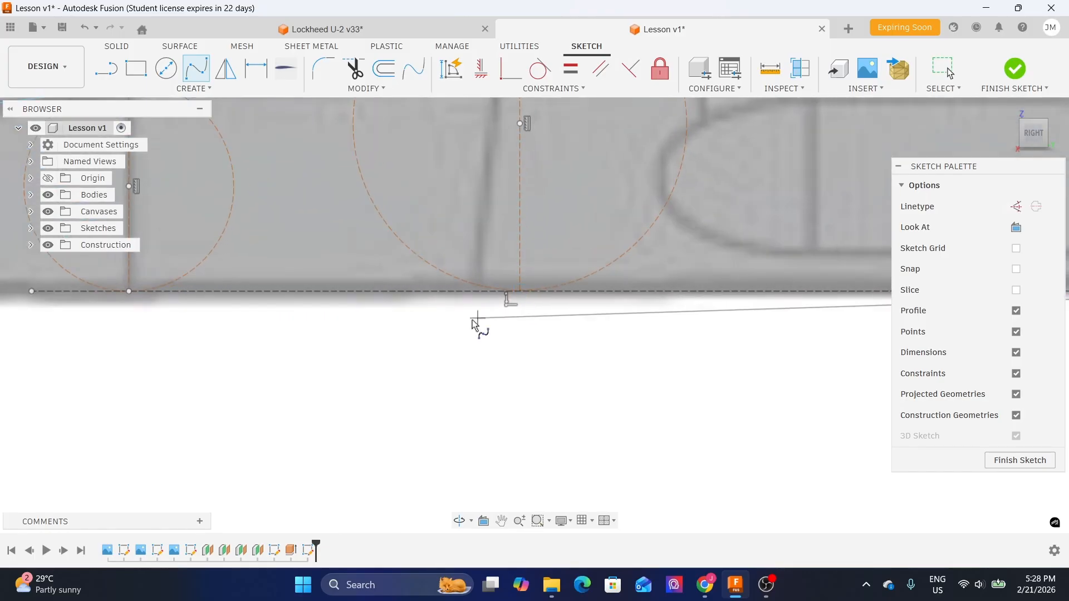
scroll(504, 309, down, 5)
scroll(375, 339, up, 3)
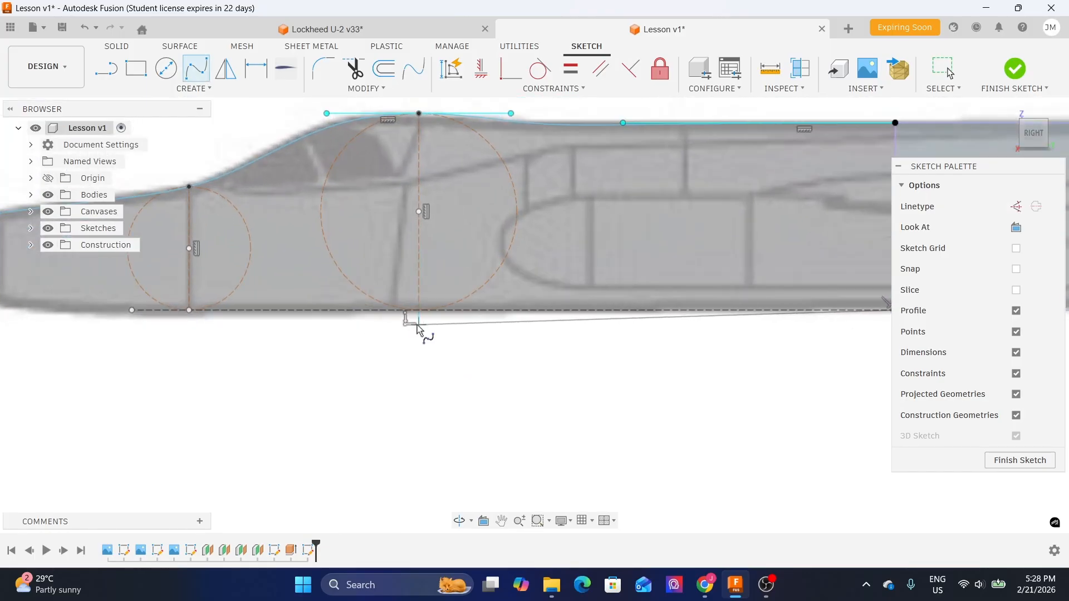
middle_drag(597, 365, 406, 358)
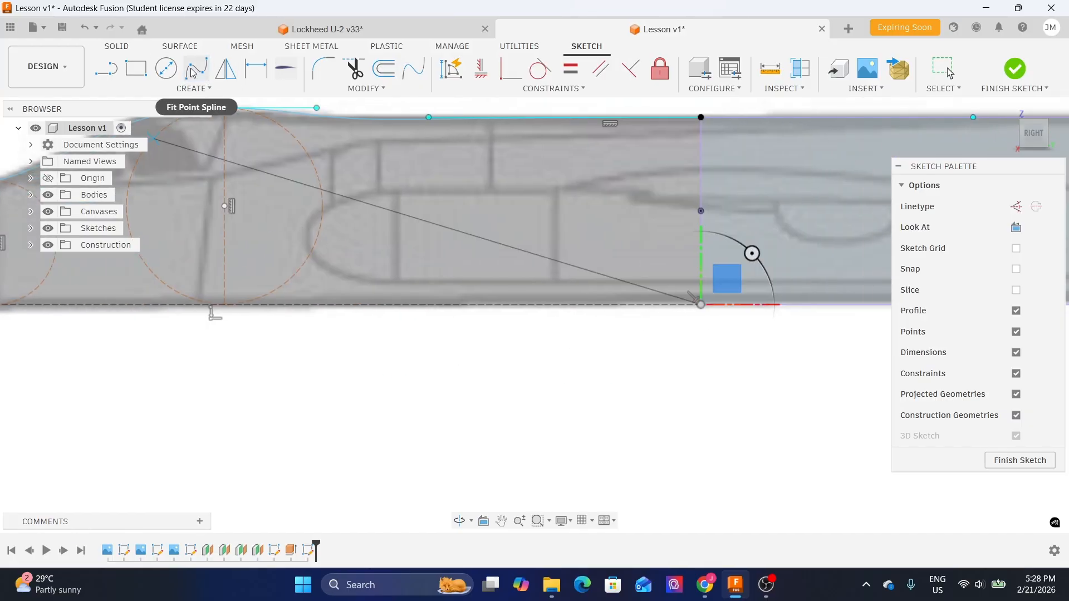
scroll(229, 307, up, 2)
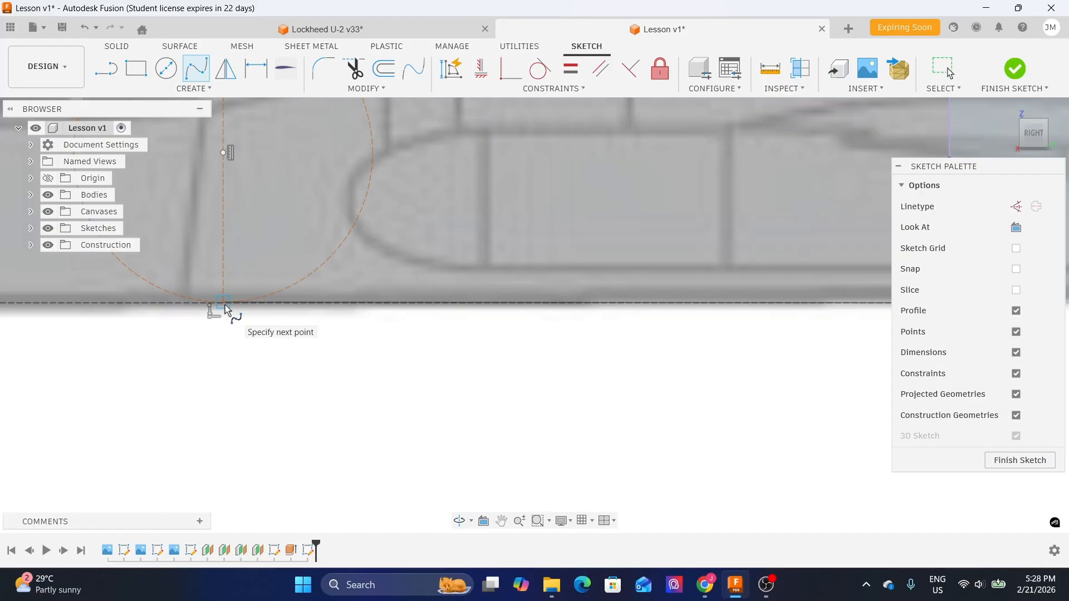
click(224, 305)
scroll(356, 338, down, 2)
middle_drag(96, 367, 419, 353)
scroll(419, 353, up, 1)
scroll(419, 353, up, 1)
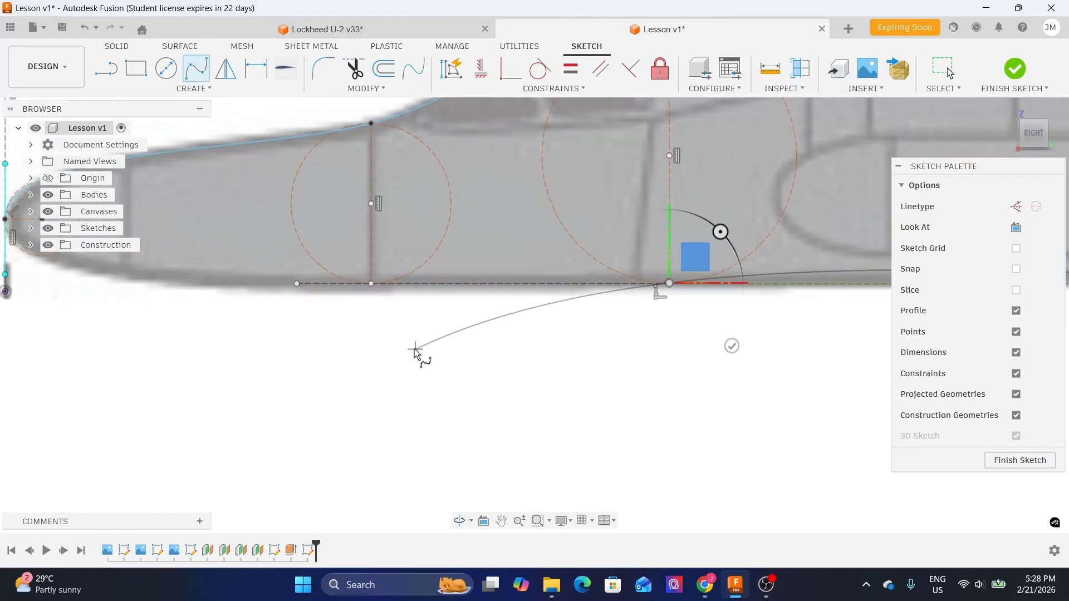
click(369, 284)
middle_drag(199, 332, 655, 330)
scroll(654, 330, up, 1)
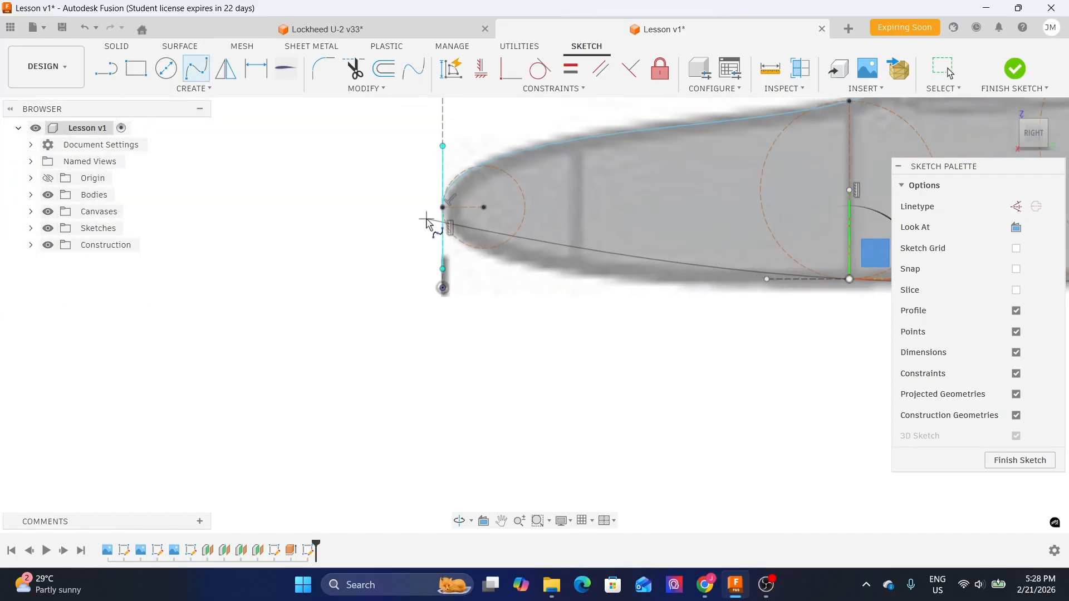
scroll(435, 217, up, 1)
click(447, 205)
click(508, 270)
scroll(490, 294, down, 1)
key(Escape)
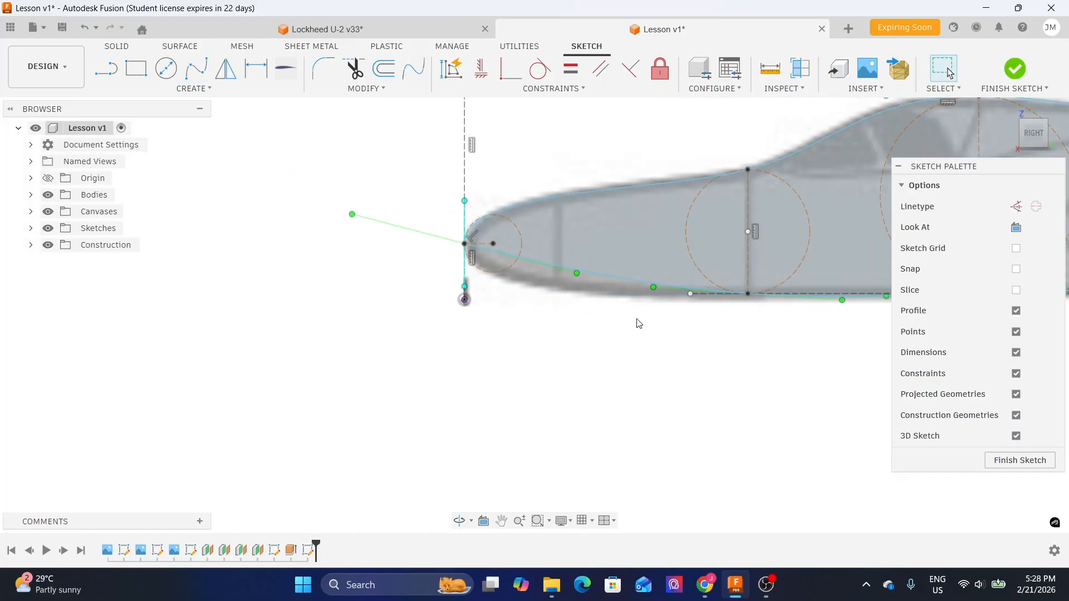
- Constrain the lower spline's rear tangent handle to be horizontal
middle_drag(788, 346, 391, 358)
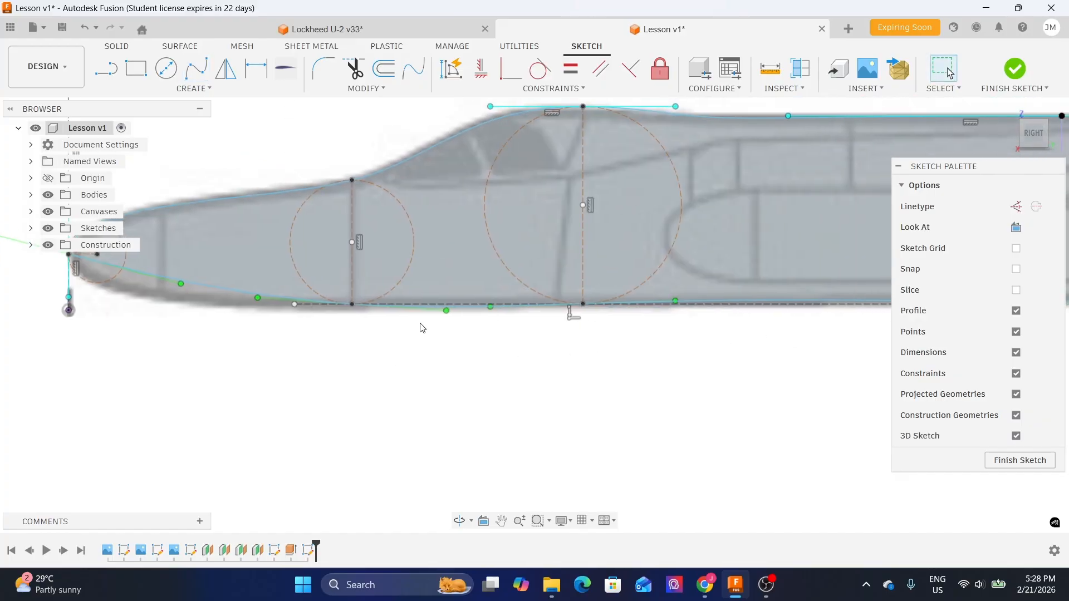
scroll(420, 327, up, 2)
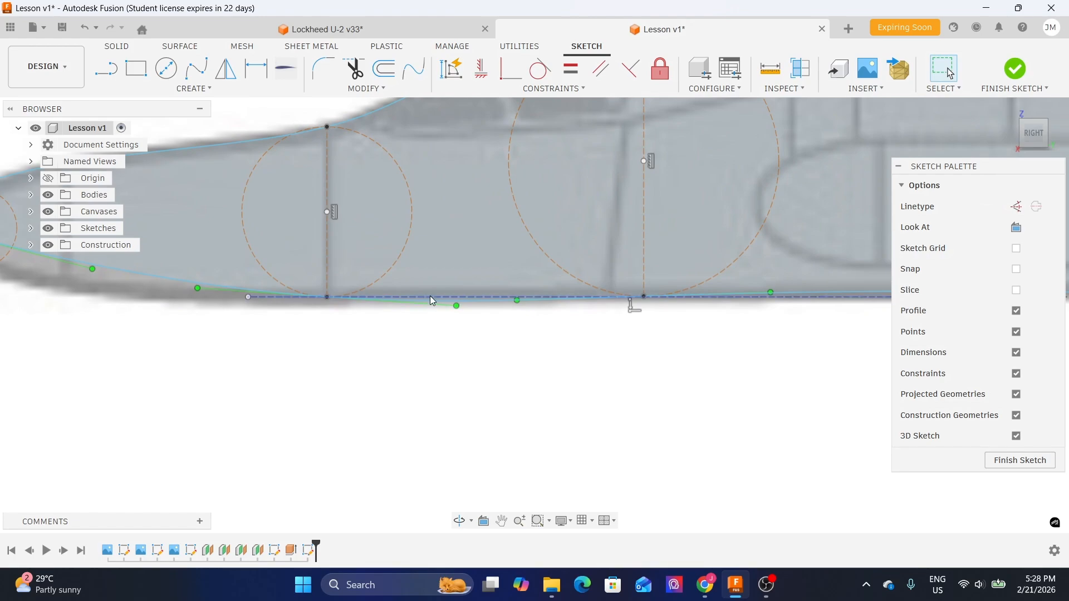
scroll(271, 327, up, 3)
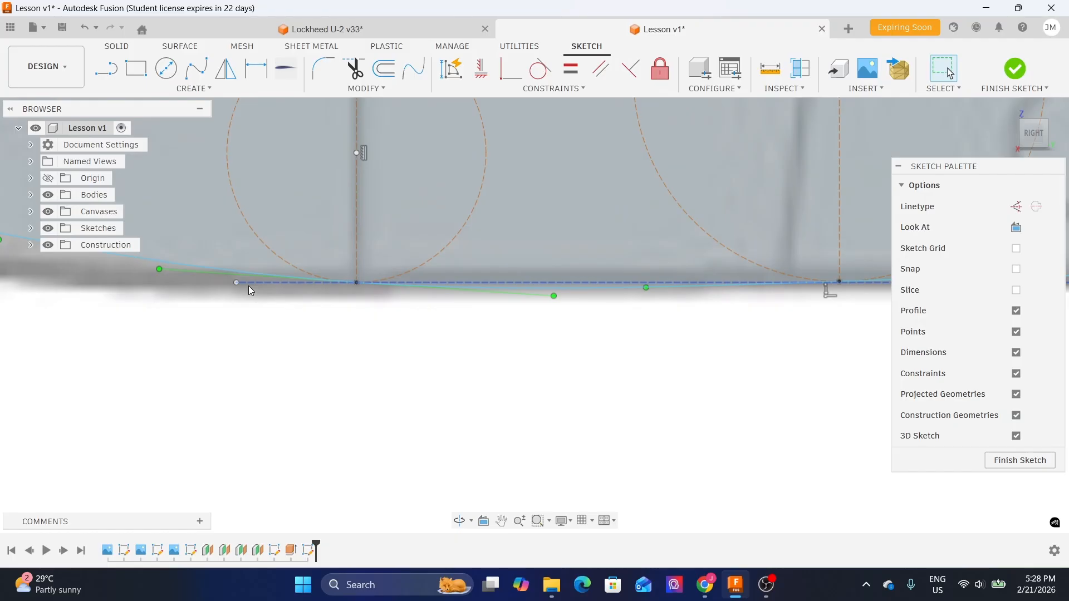
click(249, 286)
key(Escape)
scroll(248, 285, down, 7)
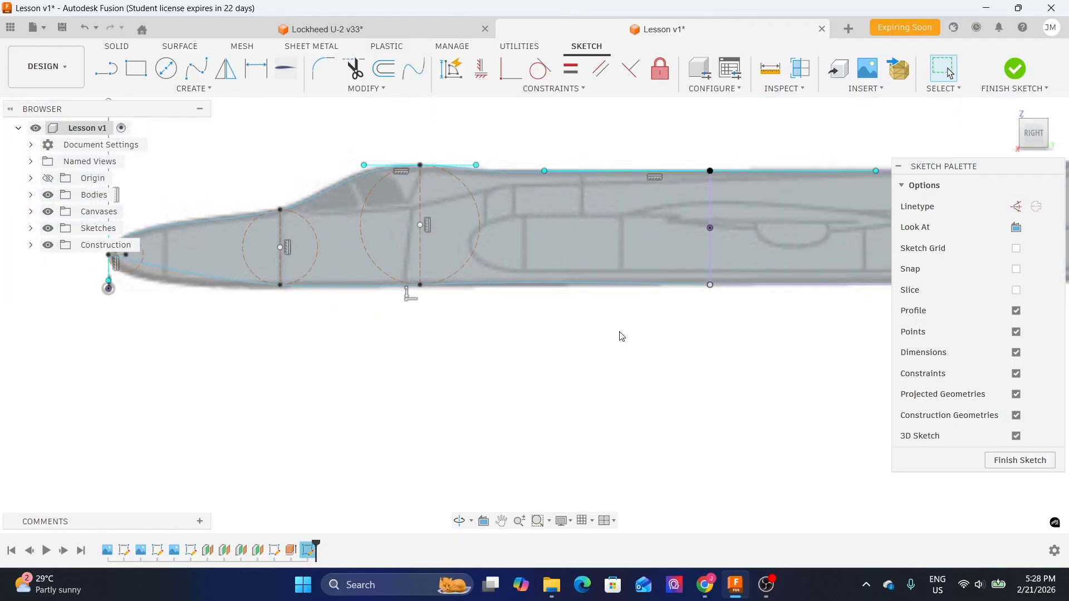
scroll(490, 312, up, 3)
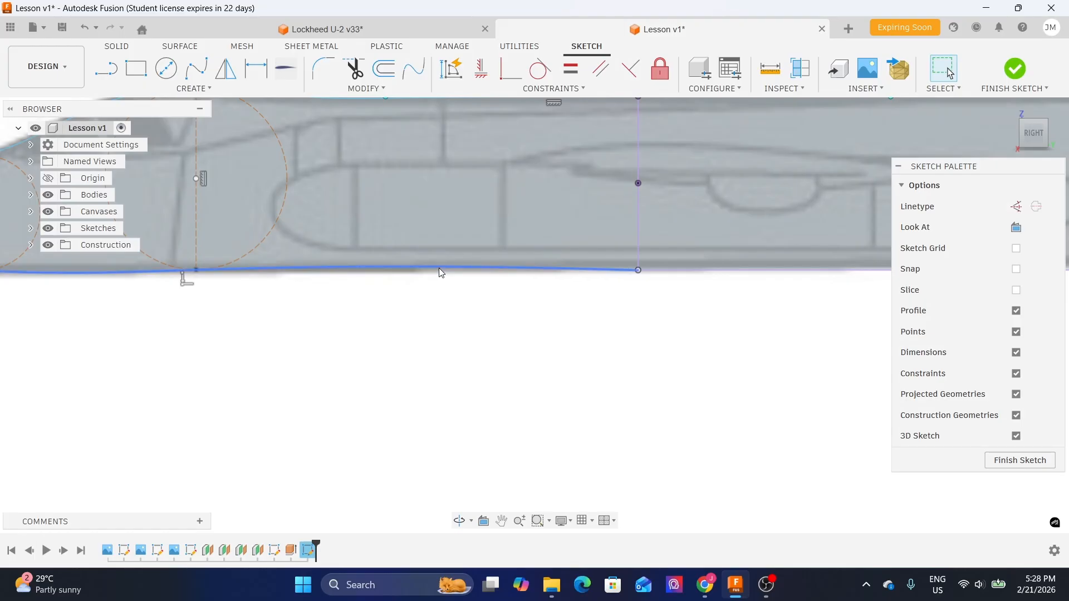
click(441, 271)
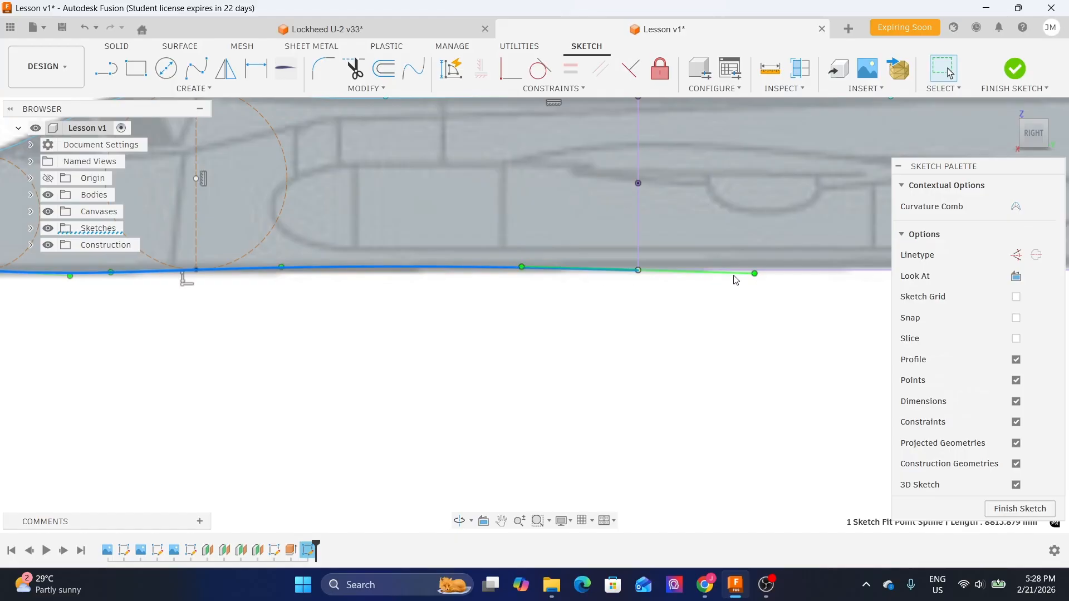
scroll(736, 279, up, 2)
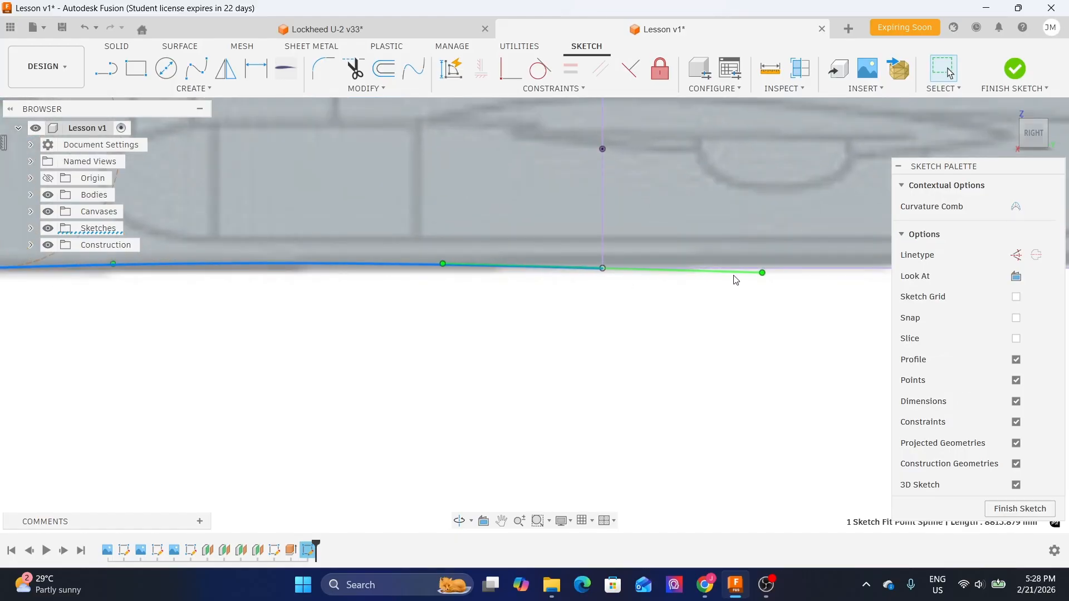
click(736, 280)
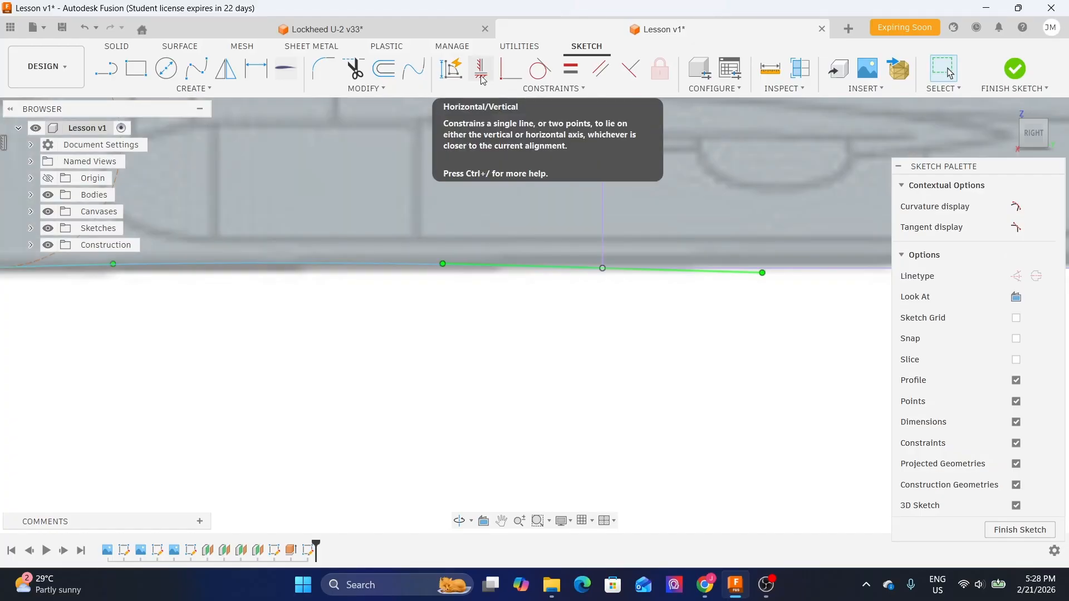
click(483, 80)
scroll(776, 391, down, 3)
middle_drag(176, 390, 343, 376)
scroll(343, 376, up, 1)
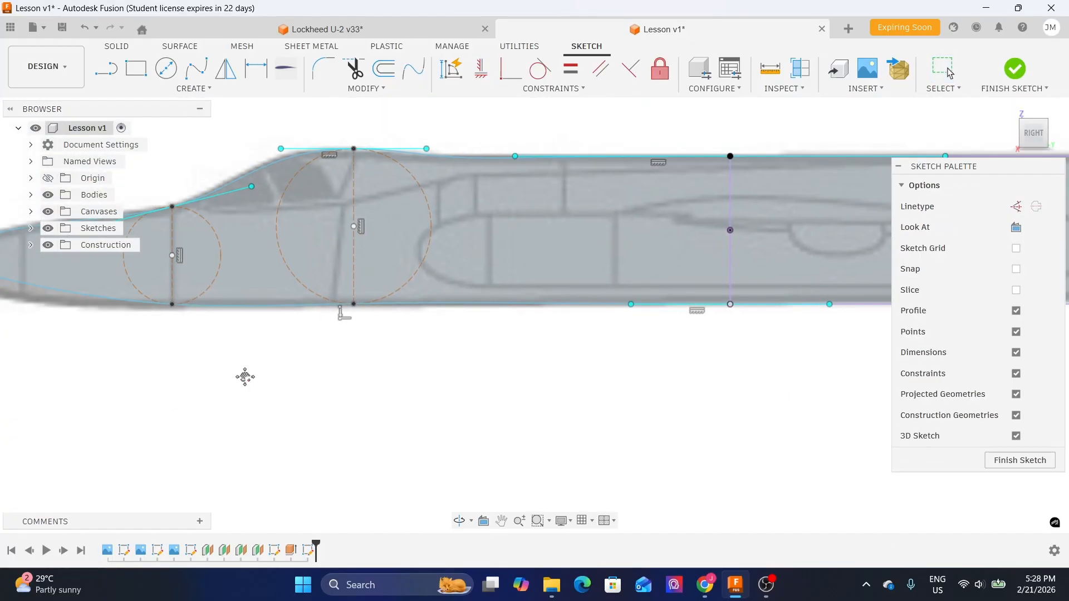
scroll(412, 292, up, 2)
scroll(629, 278, up, 5)
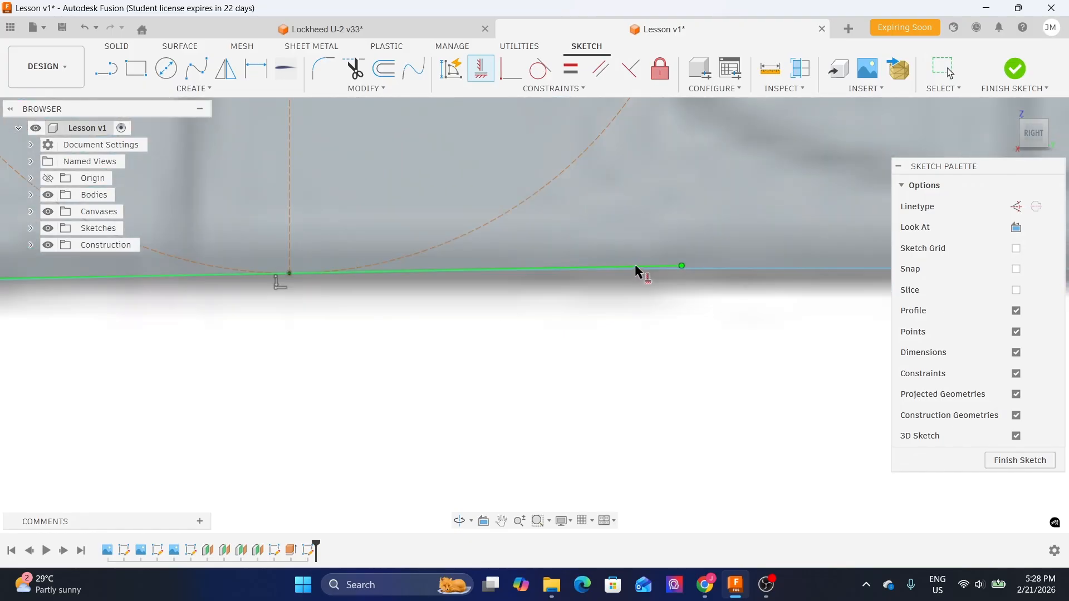
scroll(613, 287, down, 5)
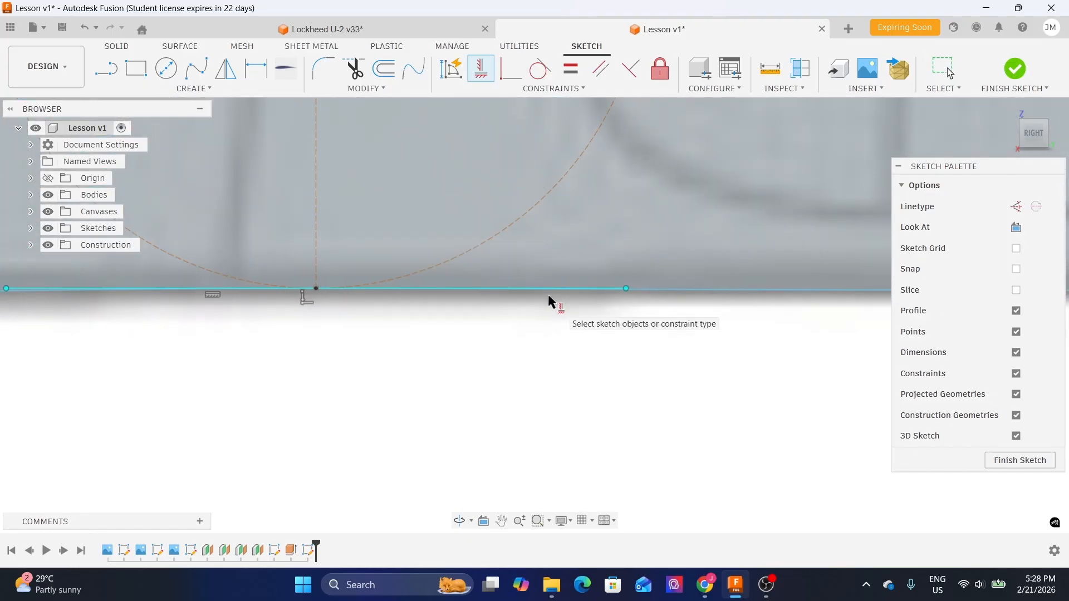
- Reposition the lower spline's nose tangent handle with Move and constrain the handle to be vertical
middle_drag(150, 395, 522, 393)
scroll(507, 310, up, 1)
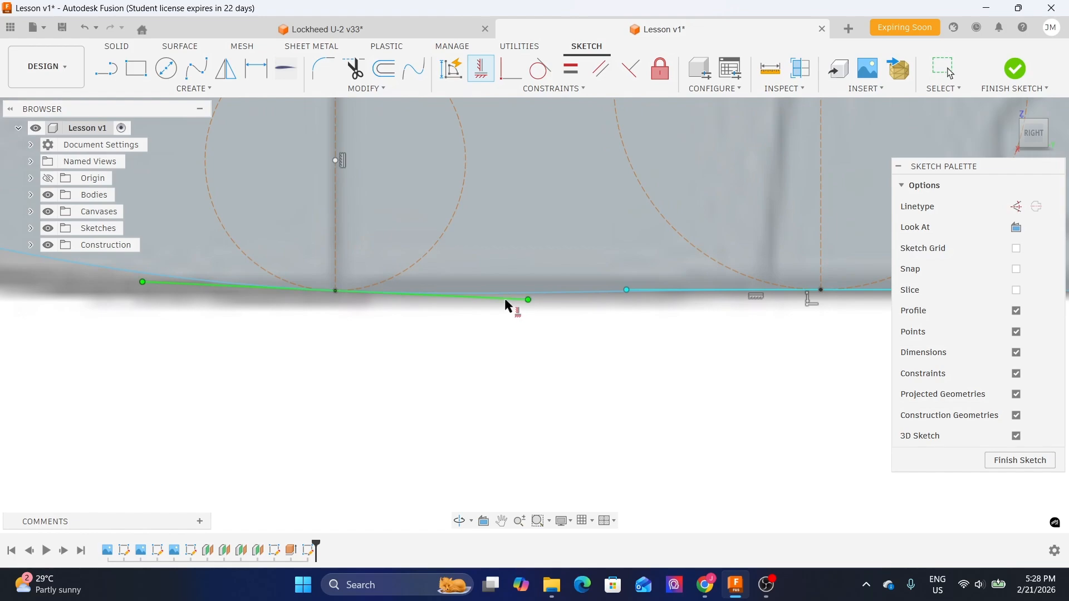
scroll(403, 353, down, 3)
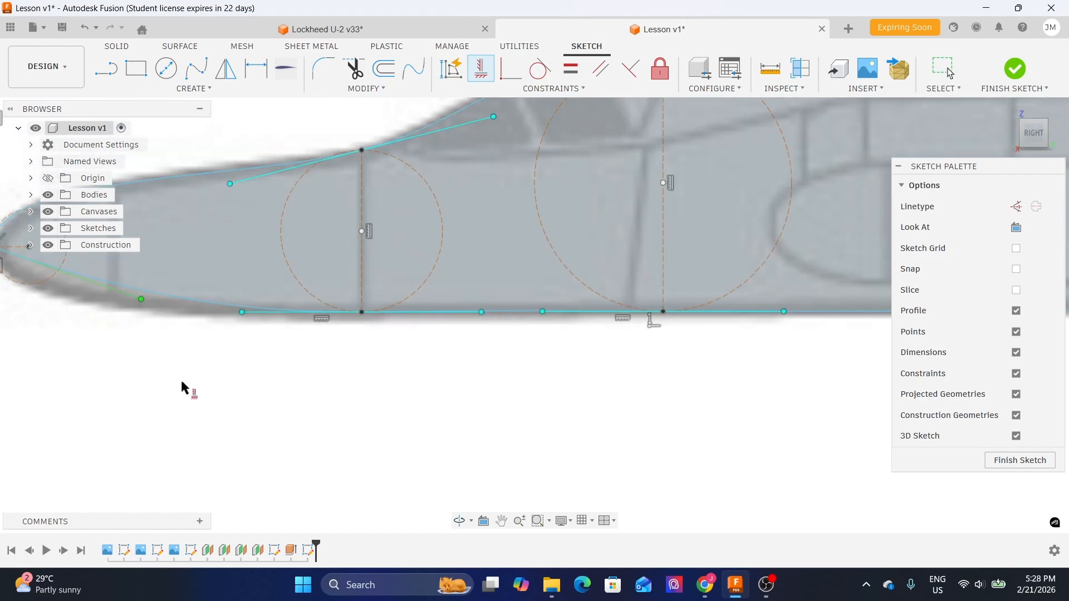
middle_drag(232, 386, 509, 384)
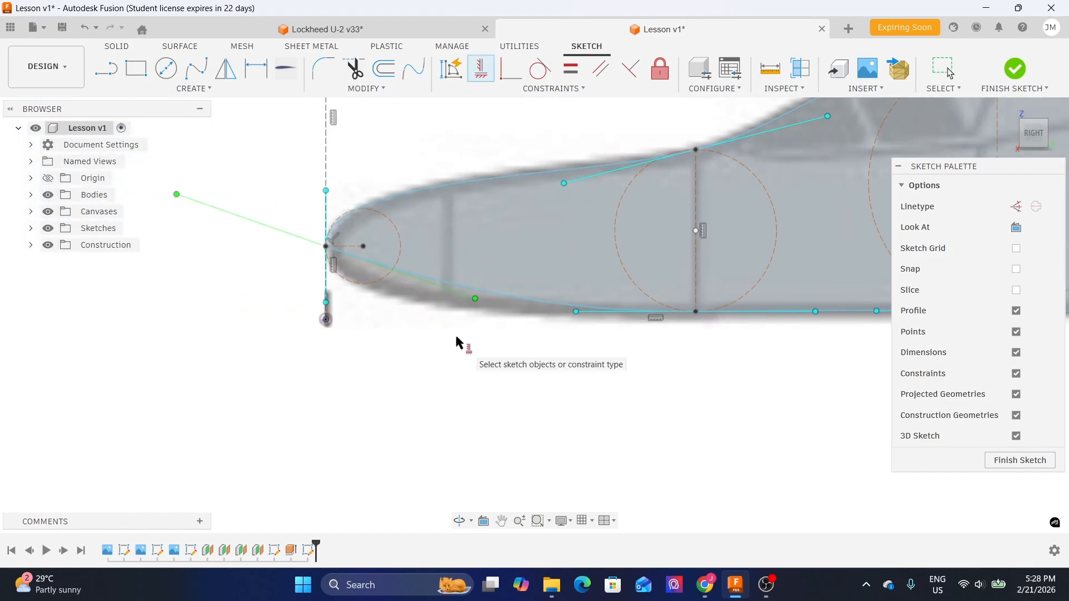
key(Escape)
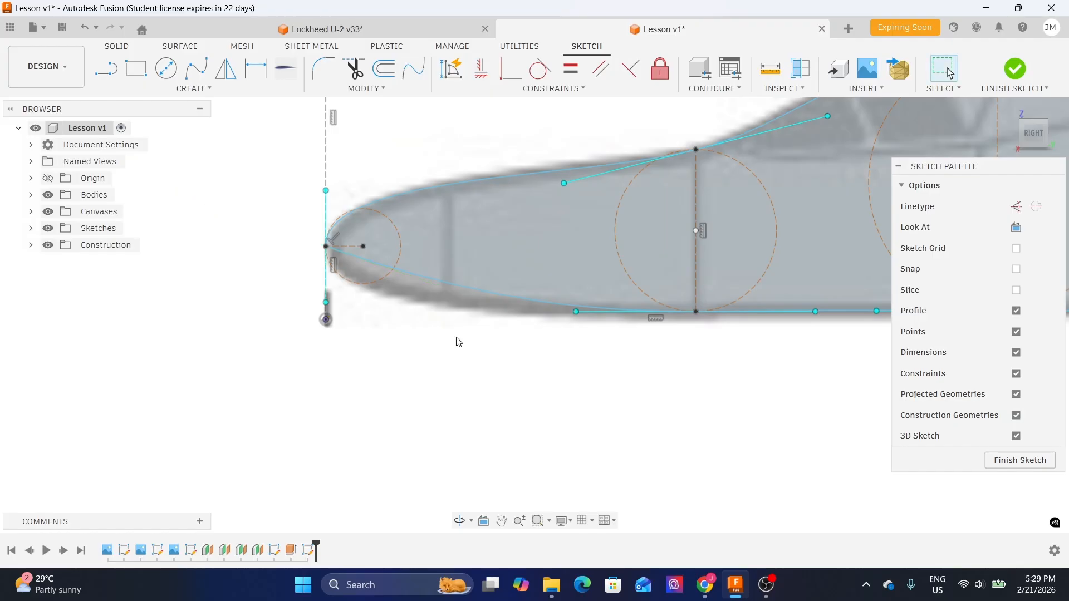
click(463, 290)
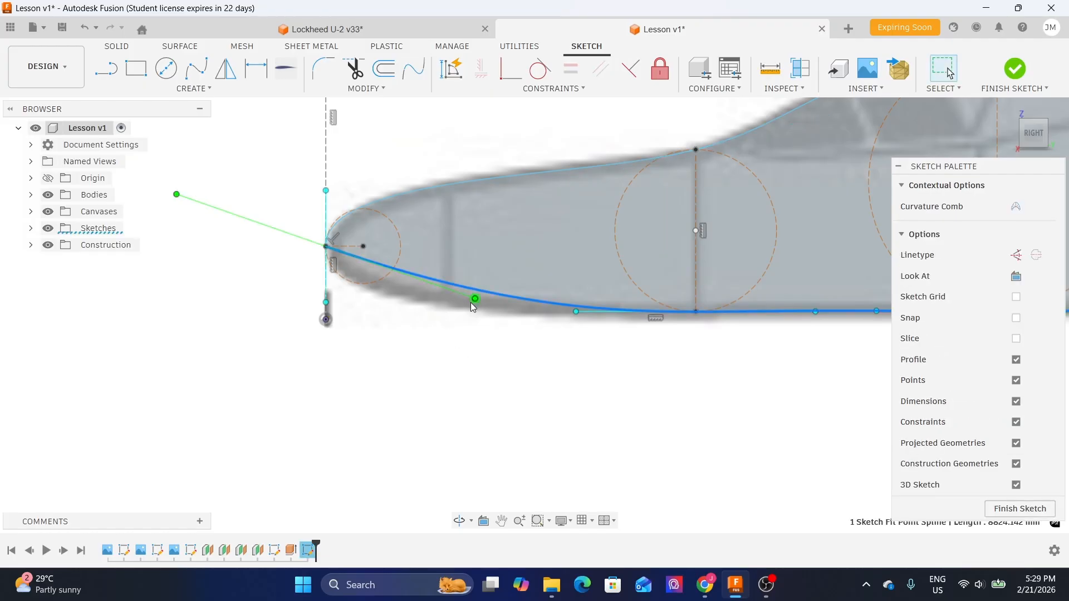
scroll(470, 302, up, 2)
middle_drag(364, 308, 523, 340)
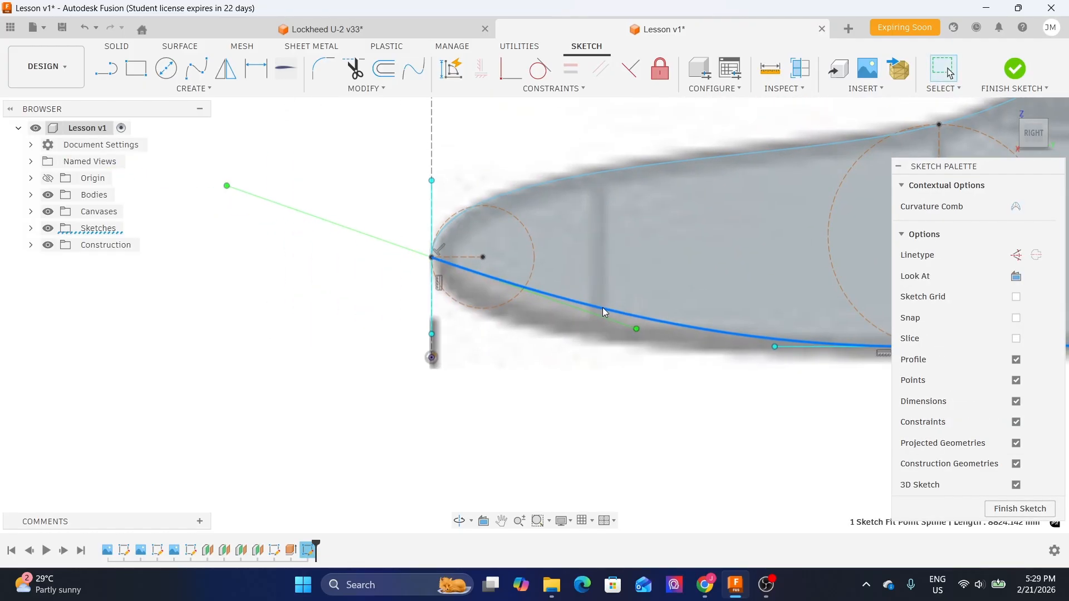
click(637, 329)
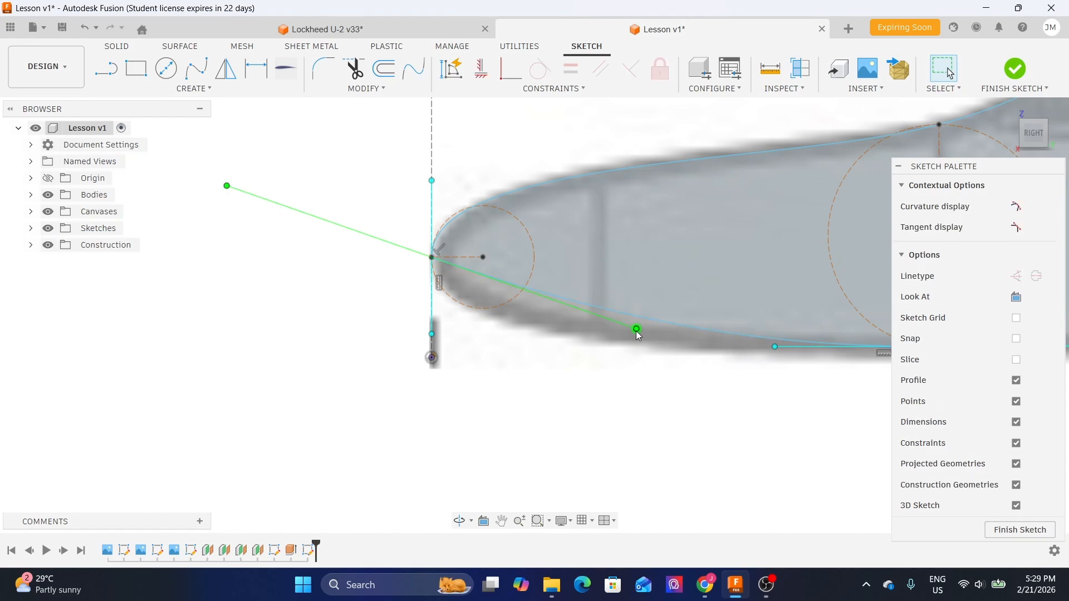
key(m)
drag(652, 310, 469, 338)
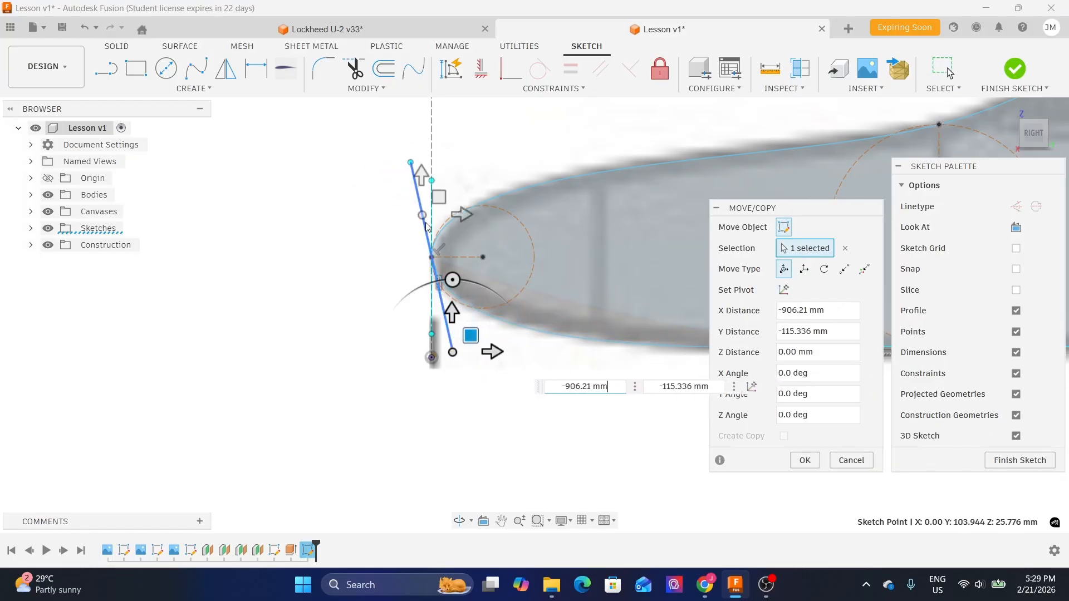
click(805, 460)
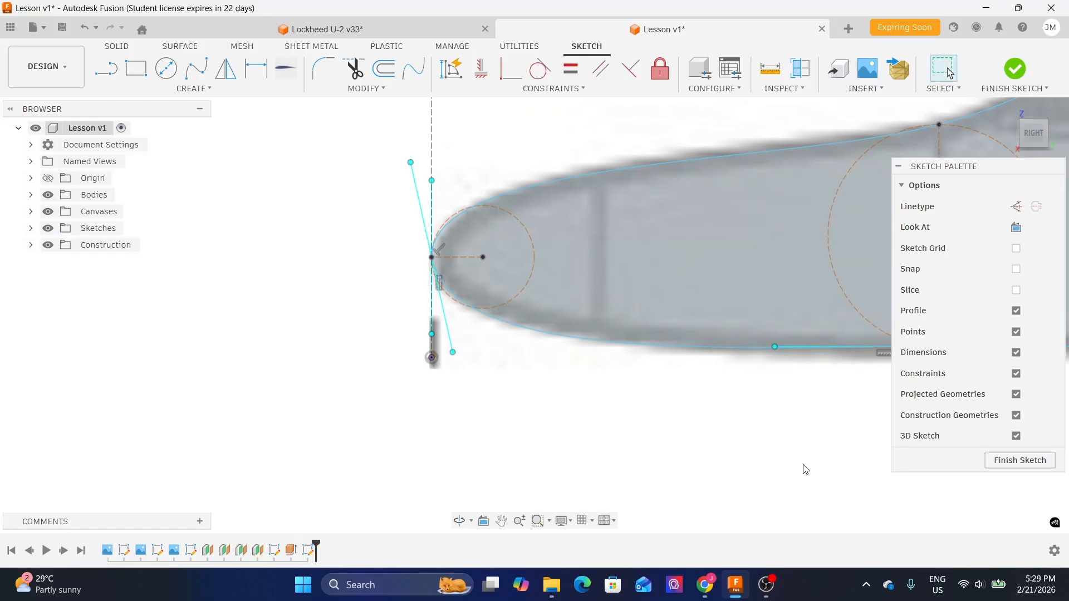
click(414, 184)
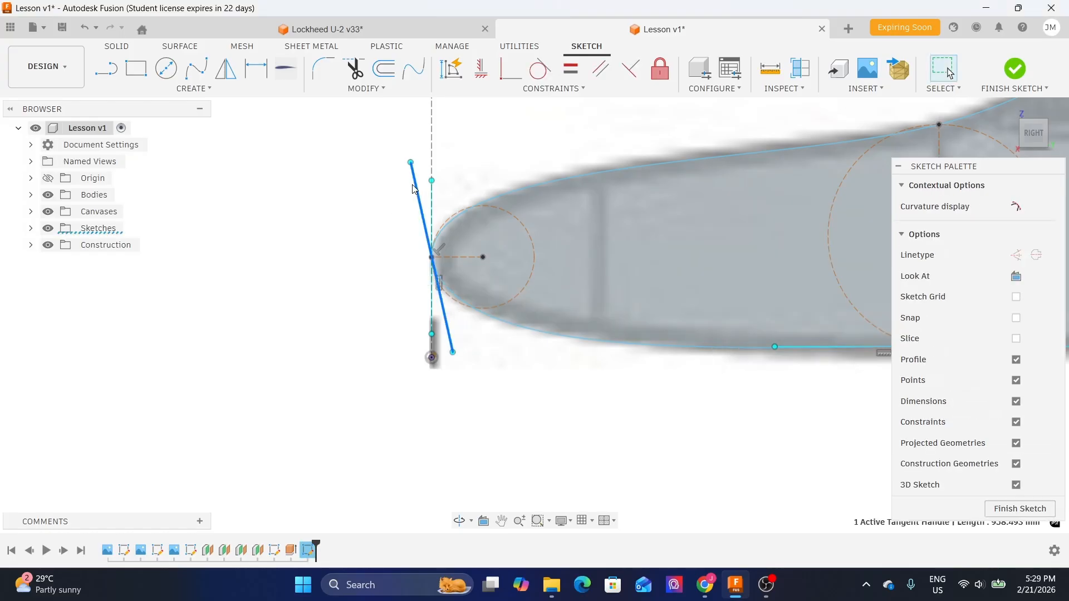
click(482, 75)
- Examine how the lower spline curves around the nose
scroll(748, 403, down, 2)
middle_drag(748, 402, 254, 334)
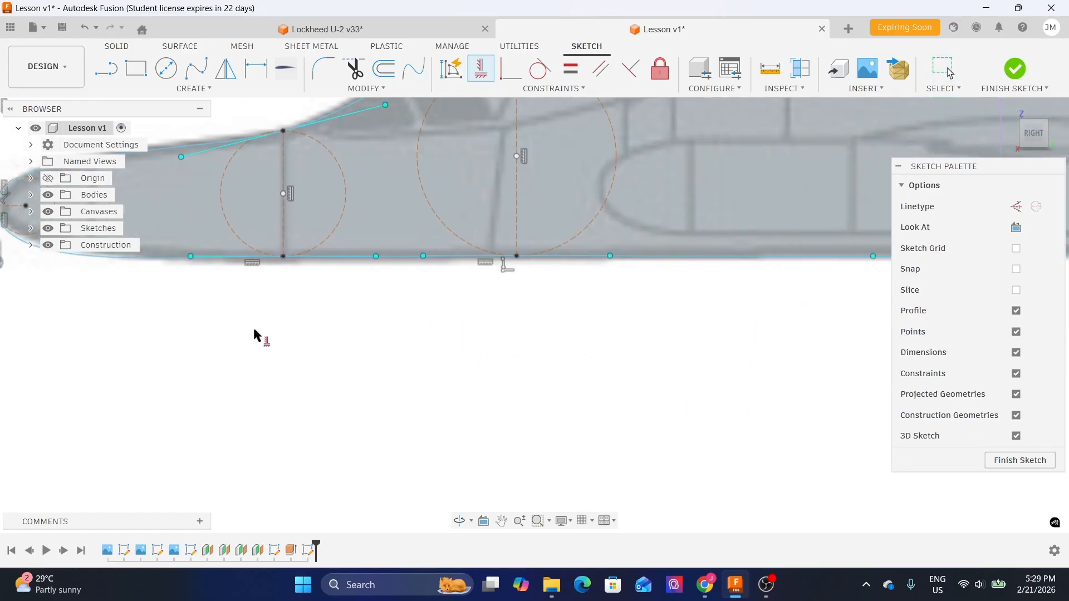
scroll(404, 344, down, 2)
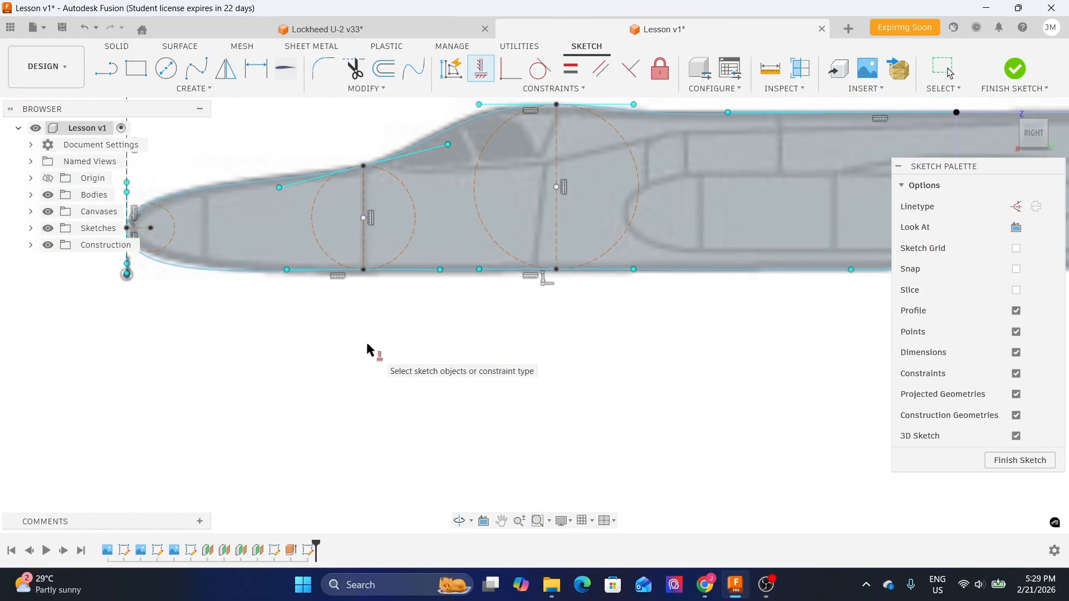
key(Escape)
middle_drag(214, 337, 377, 335)
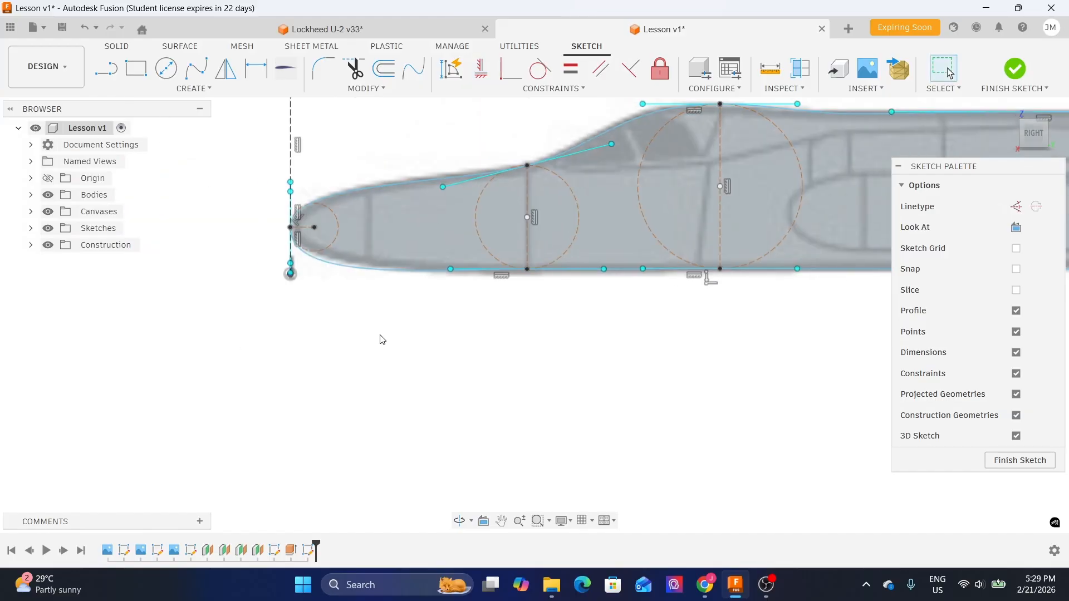
scroll(312, 279, up, 2)
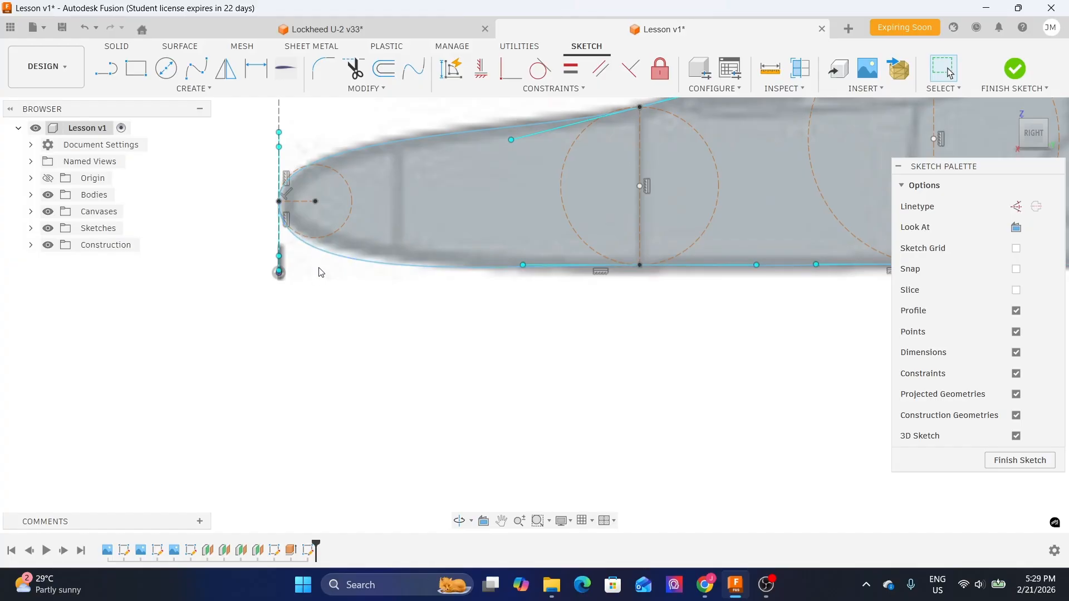
click(324, 253)
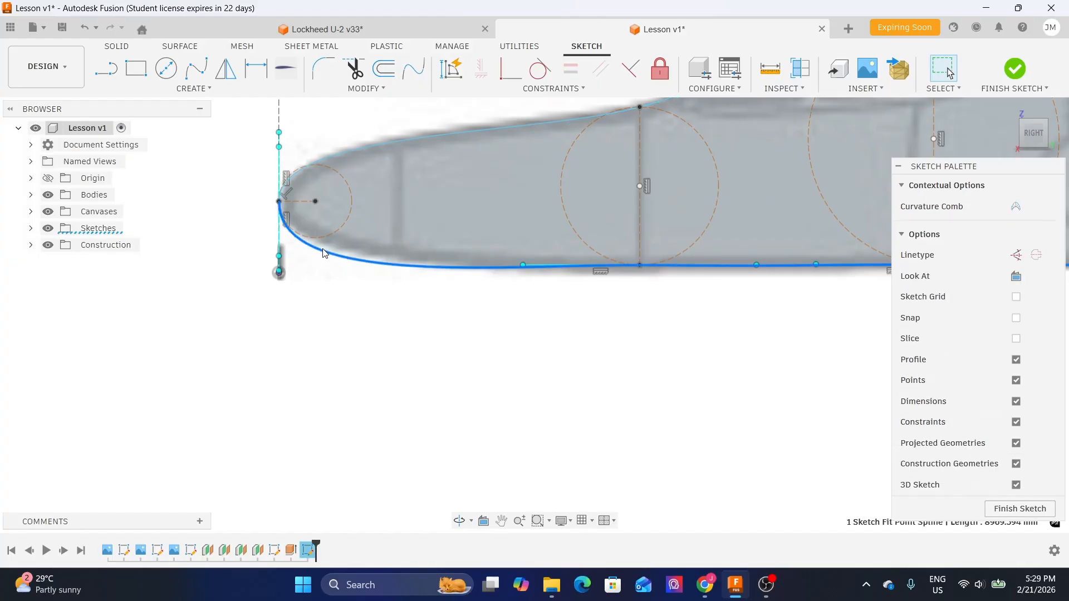
scroll(295, 259, up, 1)
mouse_move(521, 331)
middle_down()
mouse_move(492, 346)
mouse_move(476, 376)
middle_up()
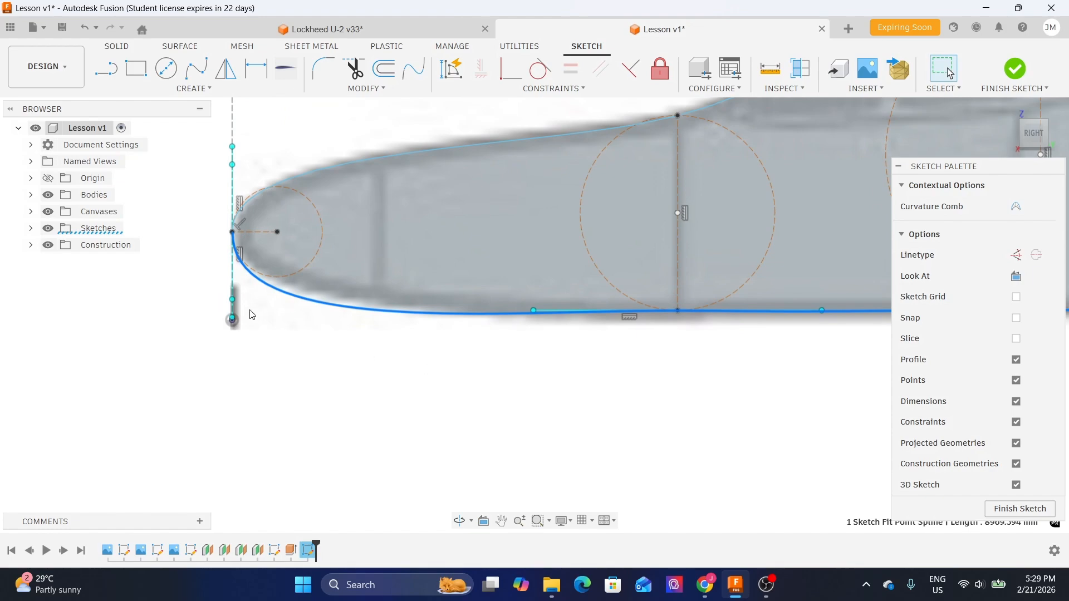
scroll(233, 303, up, 2)
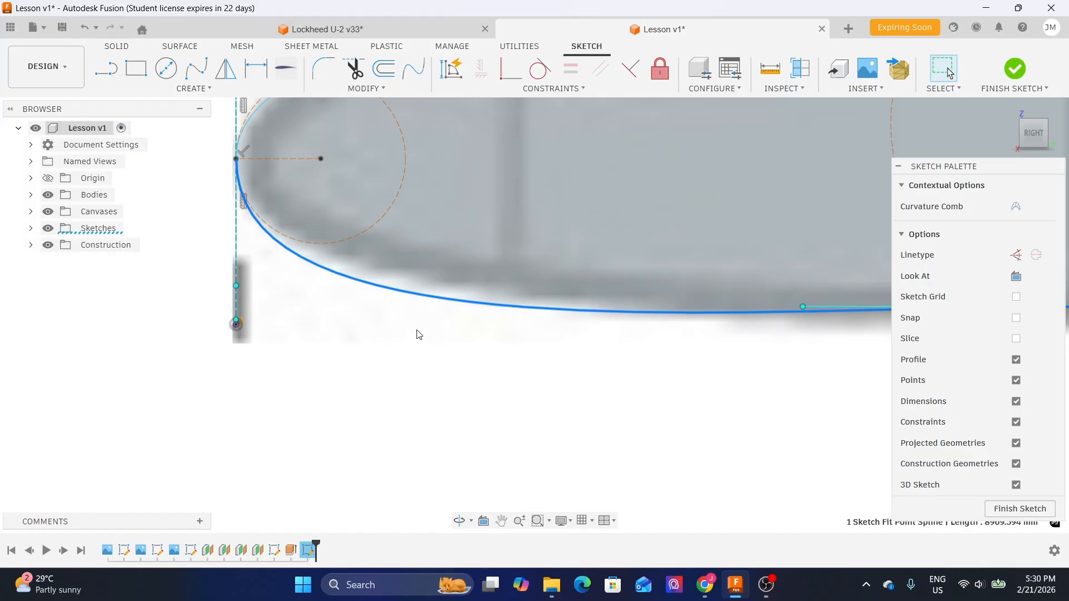
scroll(324, 320, down, 1)
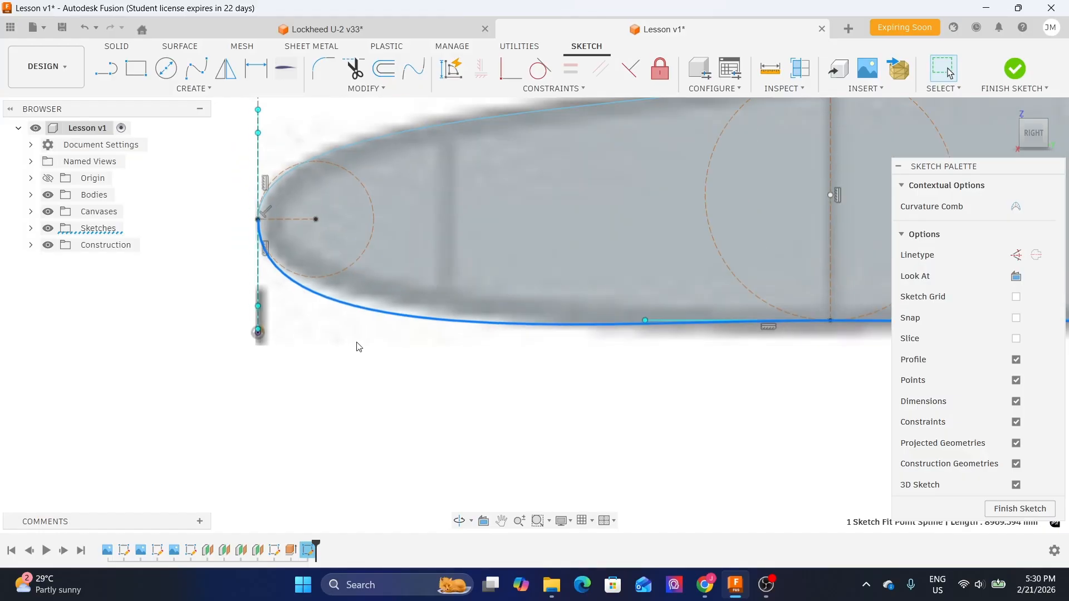
middle_drag(305, 318, 321, 382)
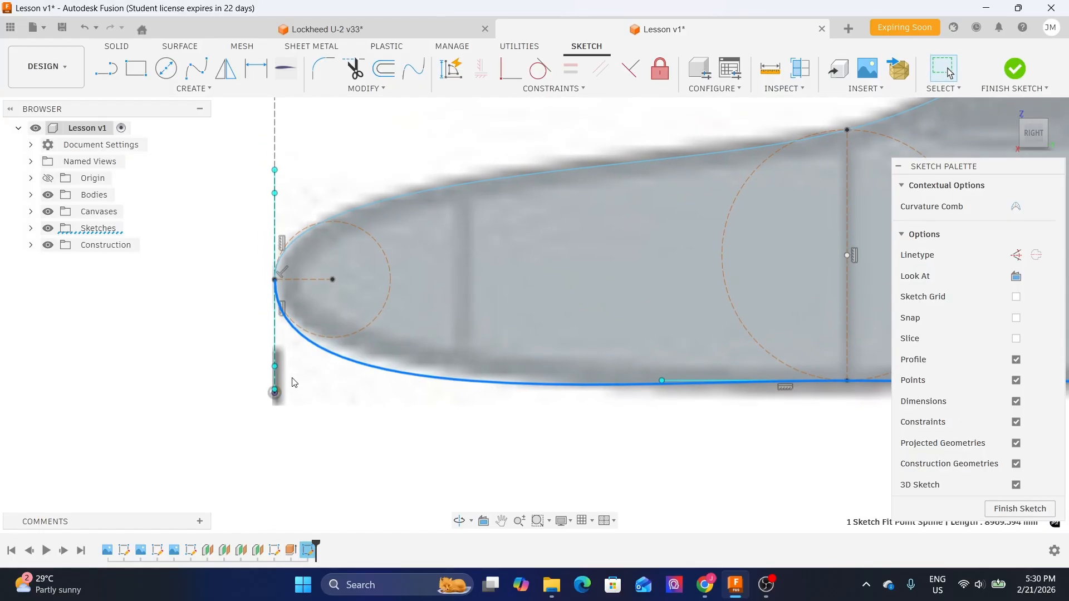
click(274, 368)
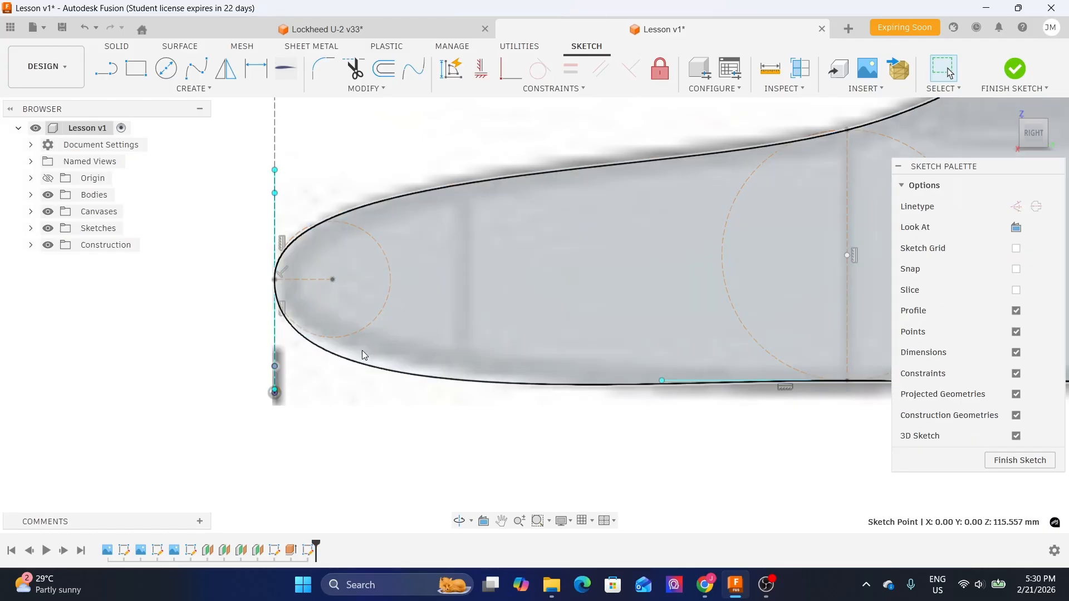
click(354, 366)
click(355, 366)
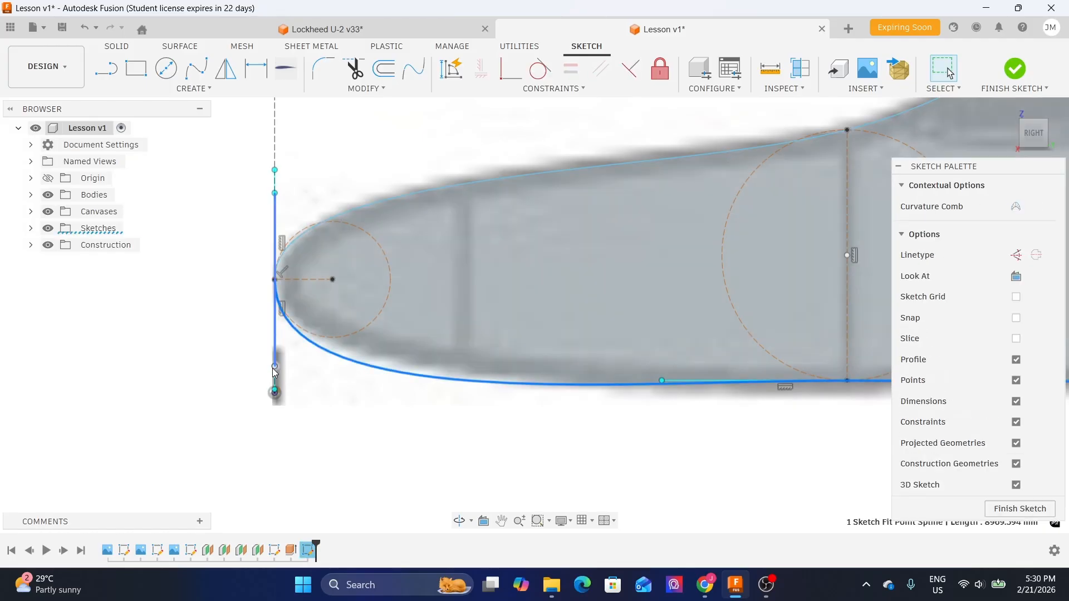
click(275, 367)
key(m)
drag(282, 358, 291, 327)
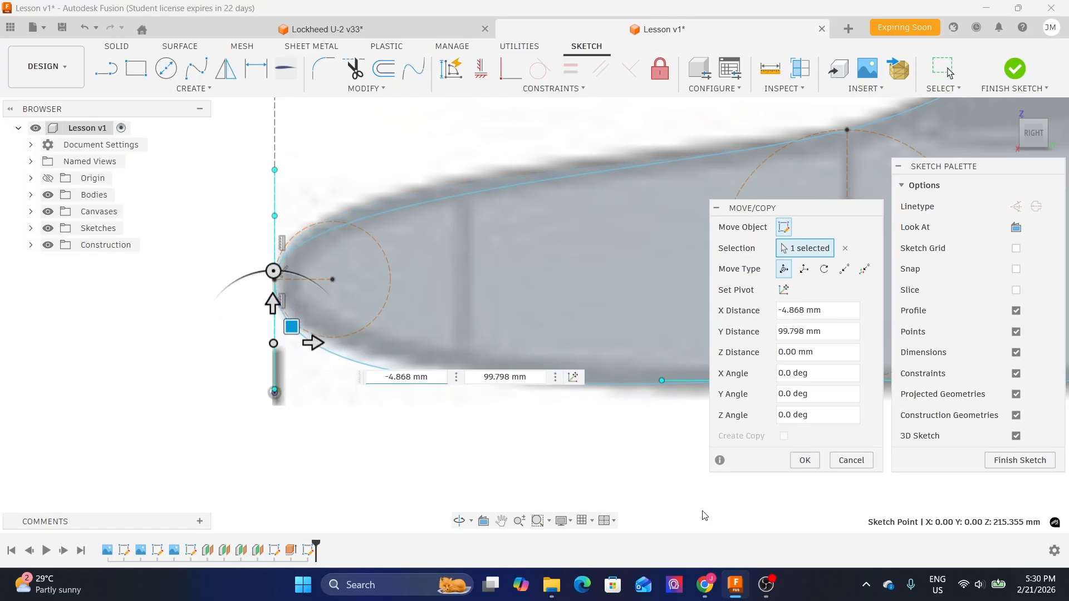
click(844, 462)
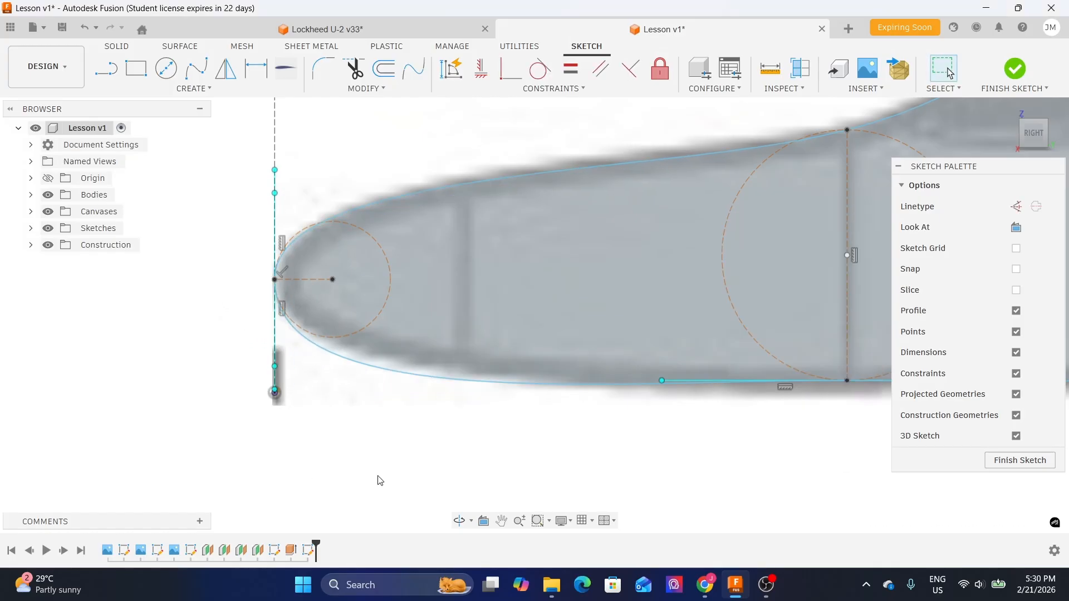
- Move the sketch point below the nose slightly upward with the Move tool
click(275, 392)
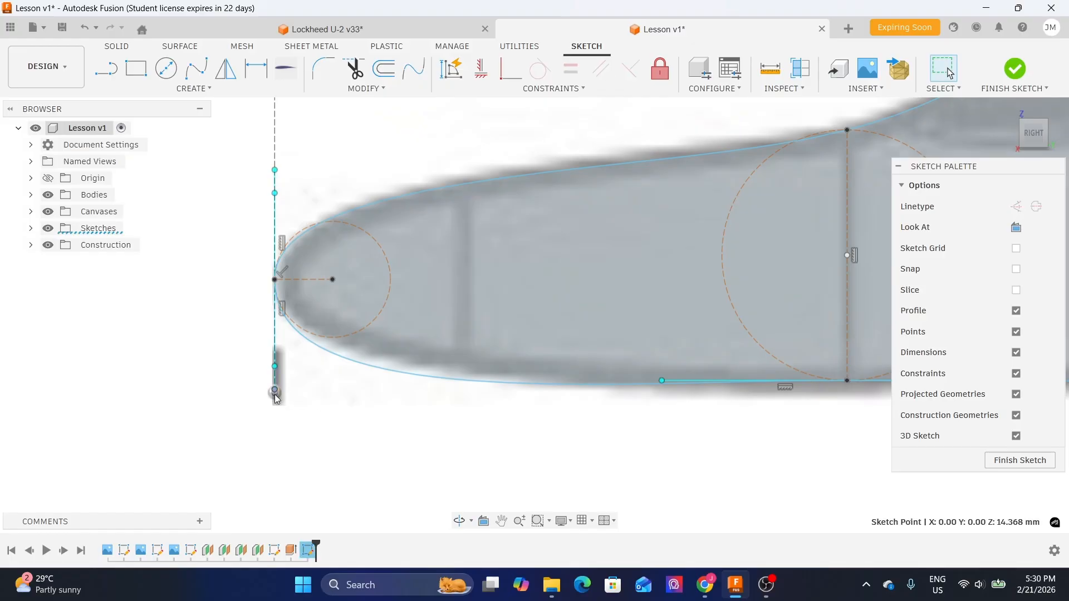
key(m)
drag(292, 373, 293, 366)
scroll(206, 355, down, 4)
scroll(394, 484, up, 2)
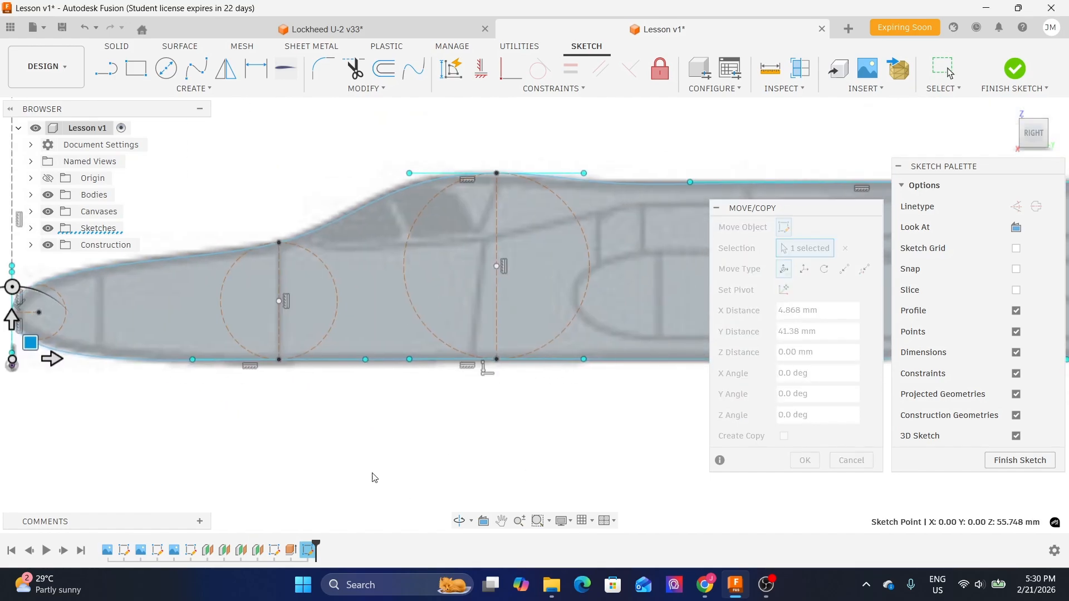
scroll(253, 384, up, 2)
middle_drag(587, 434, 388, 432)
scroll(416, 386, down, 2)
middle_drag(529, 384, 368, 382)
middle_drag(570, 389, 533, 401)
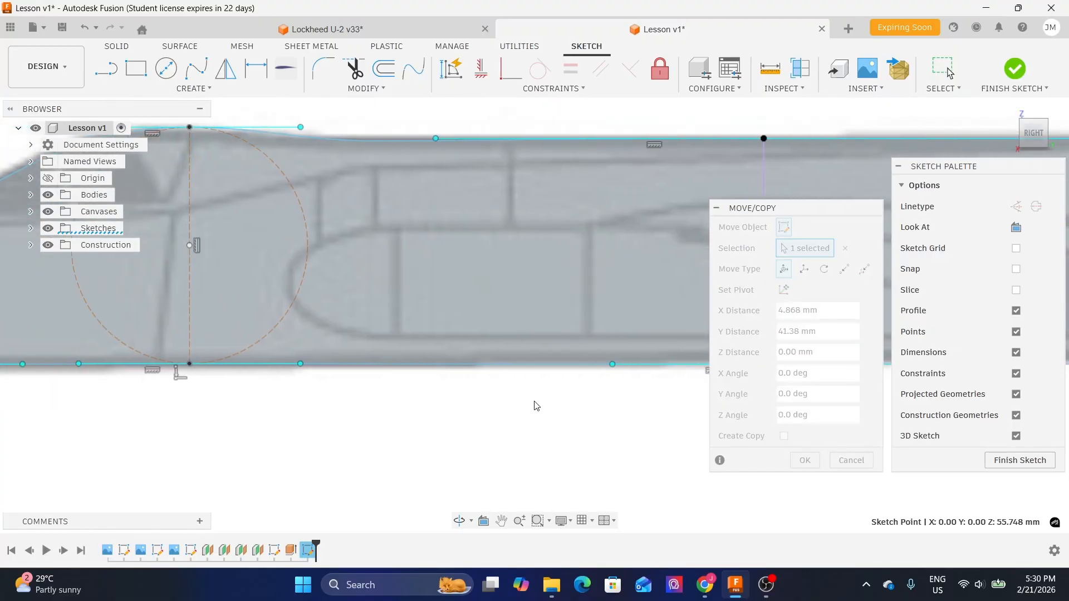
scroll(531, 401, down, 2)
middle_drag(353, 470, 642, 444)
scroll(202, 373, up, 1)
scroll(203, 374, up, 1)
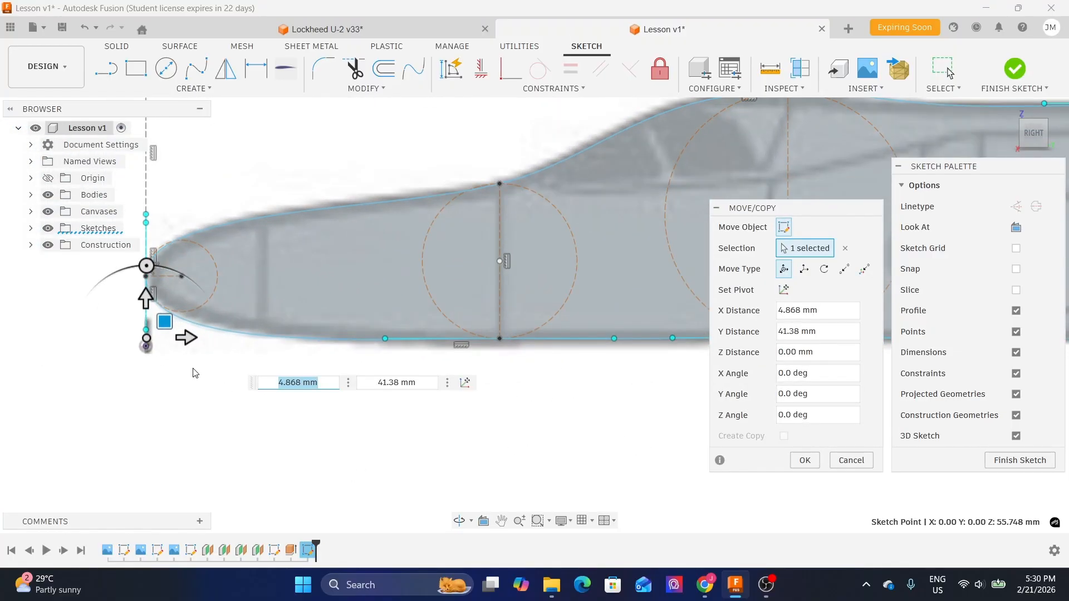
drag(167, 318, 163, 326)
click(803, 460)
- Examine the lower and upper fuselage profiles along their full length
scroll(418, 431, down, 2)
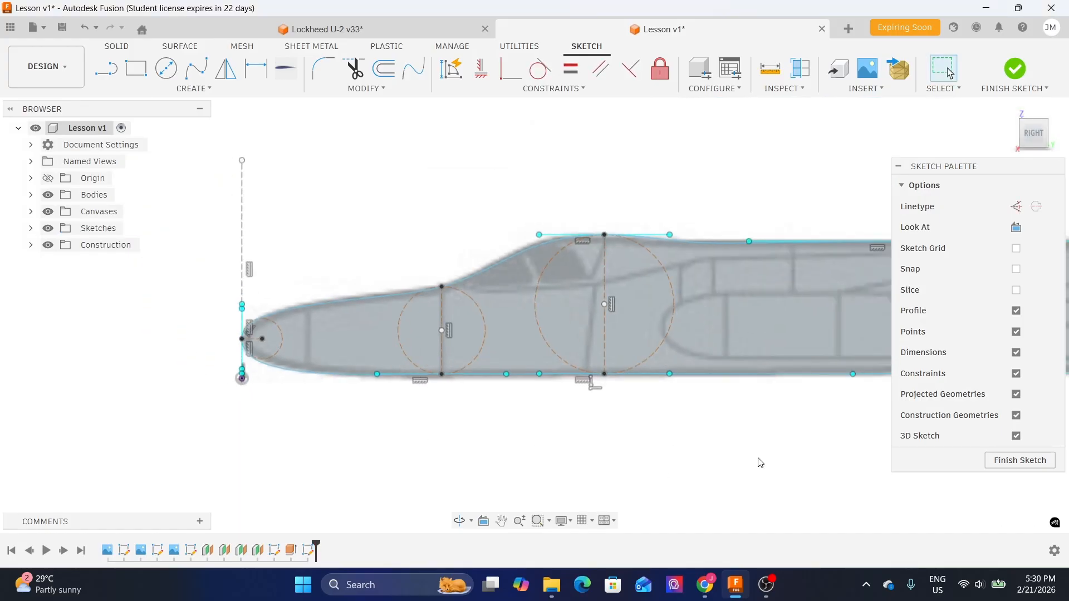
middle_drag(776, 178, 439, 179)
click(392, 242)
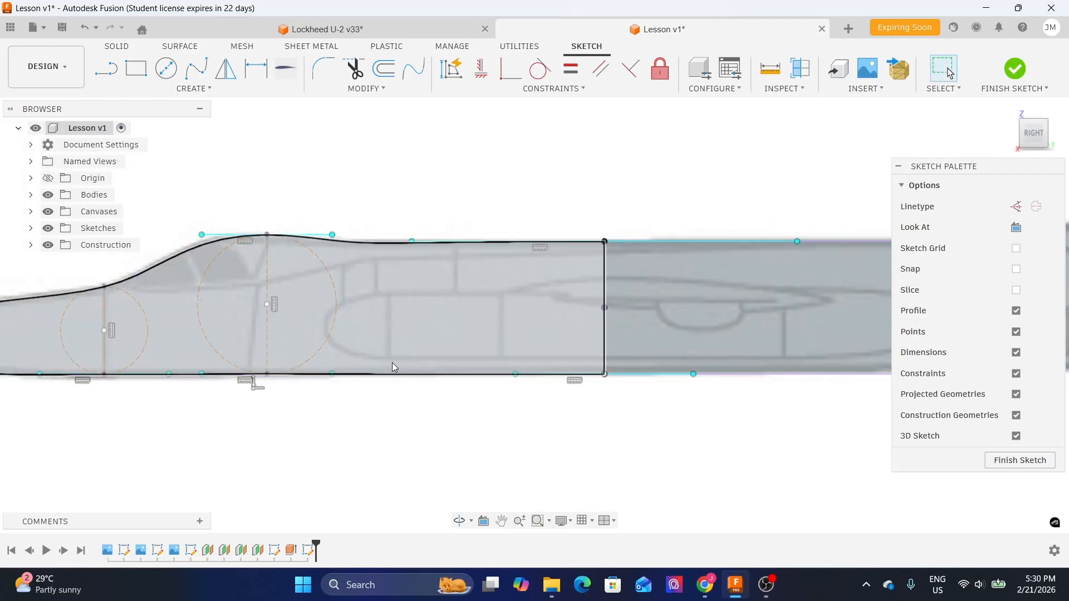
scroll(424, 404, down, 2)
middle_drag(353, 415, 455, 402)
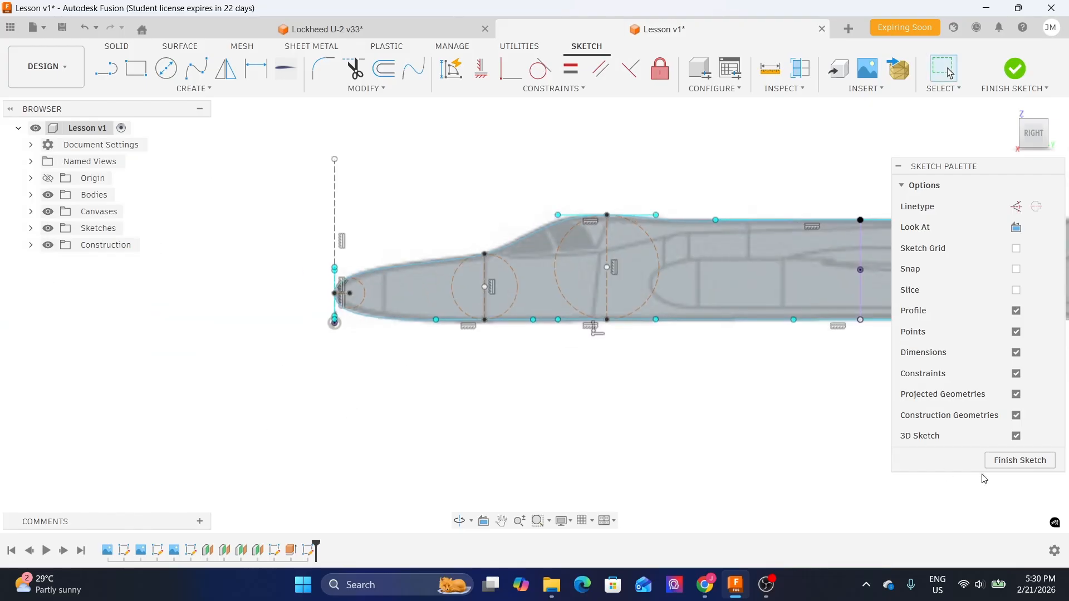
middle_drag(716, 446, 604, 443)
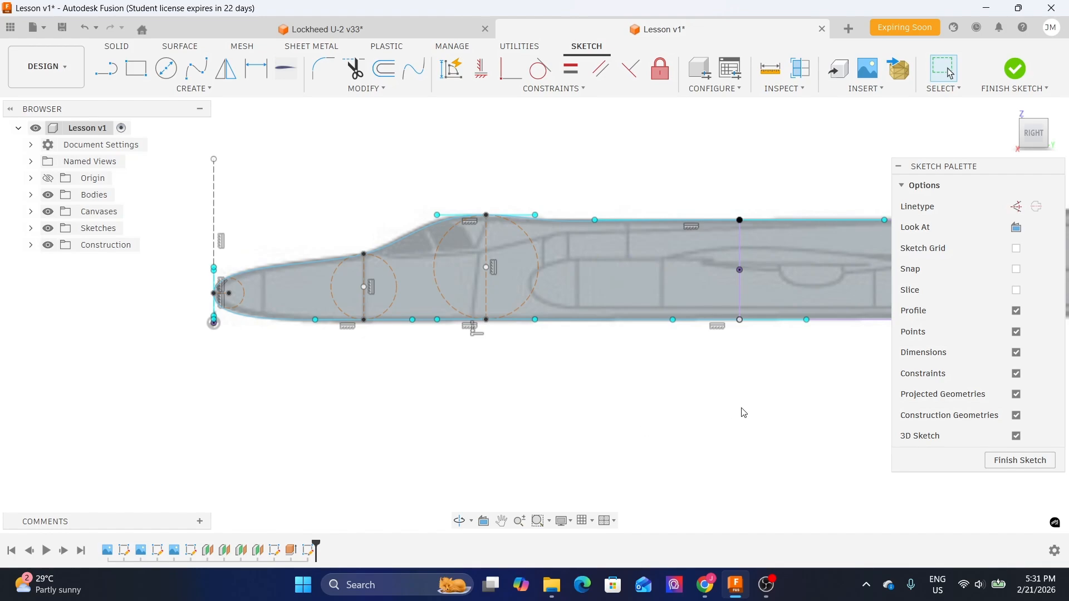
- Draw a line from the midpoint of the rear vertical line to the nose point of the fuselage profile
click(106, 69)
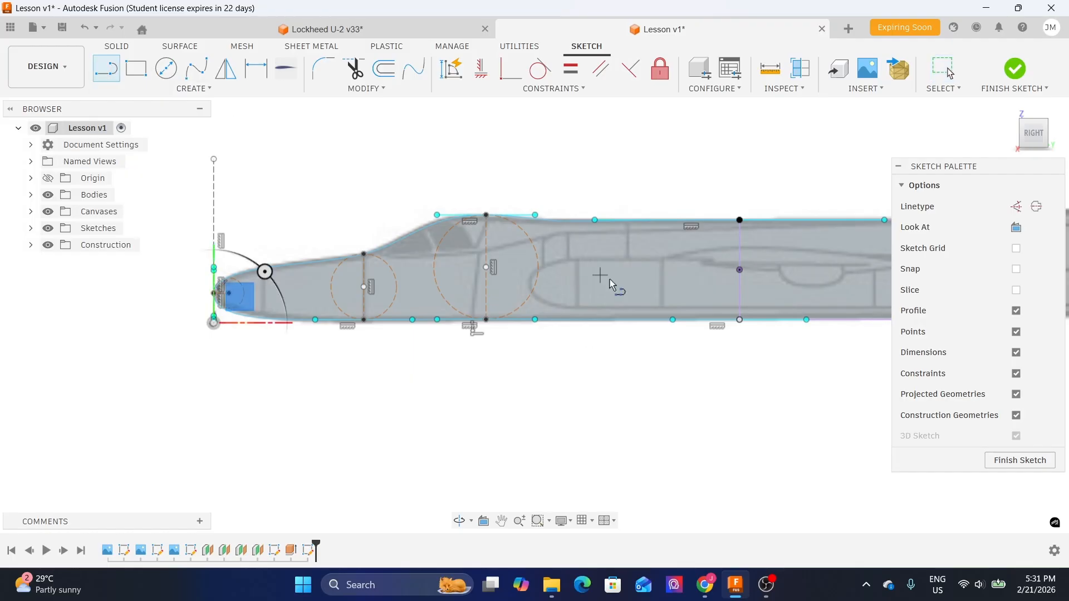
scroll(783, 254, up, 3)
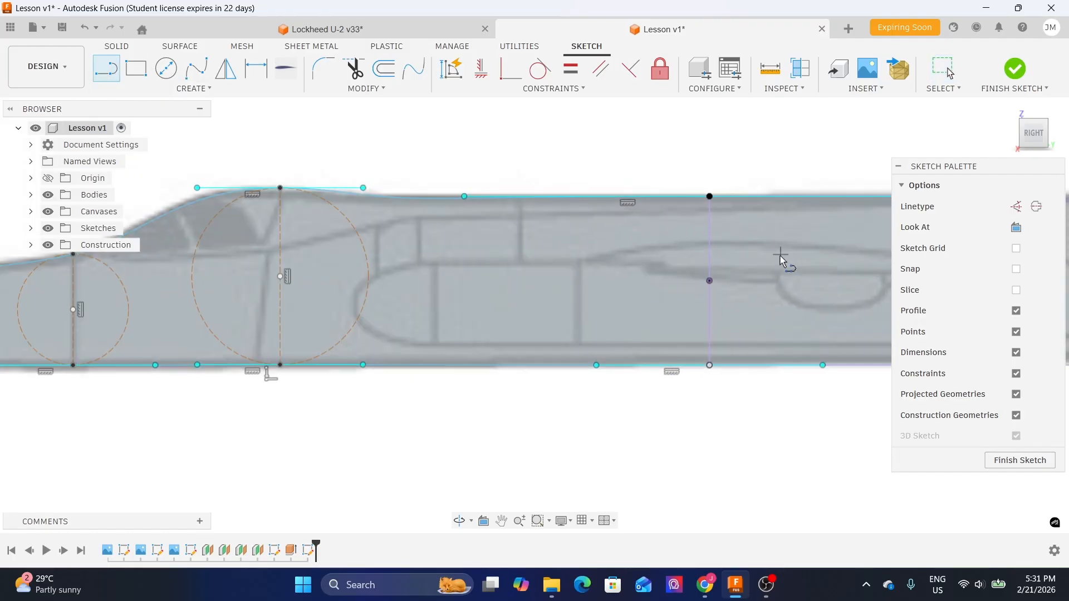
scroll(445, 222, down, 3)
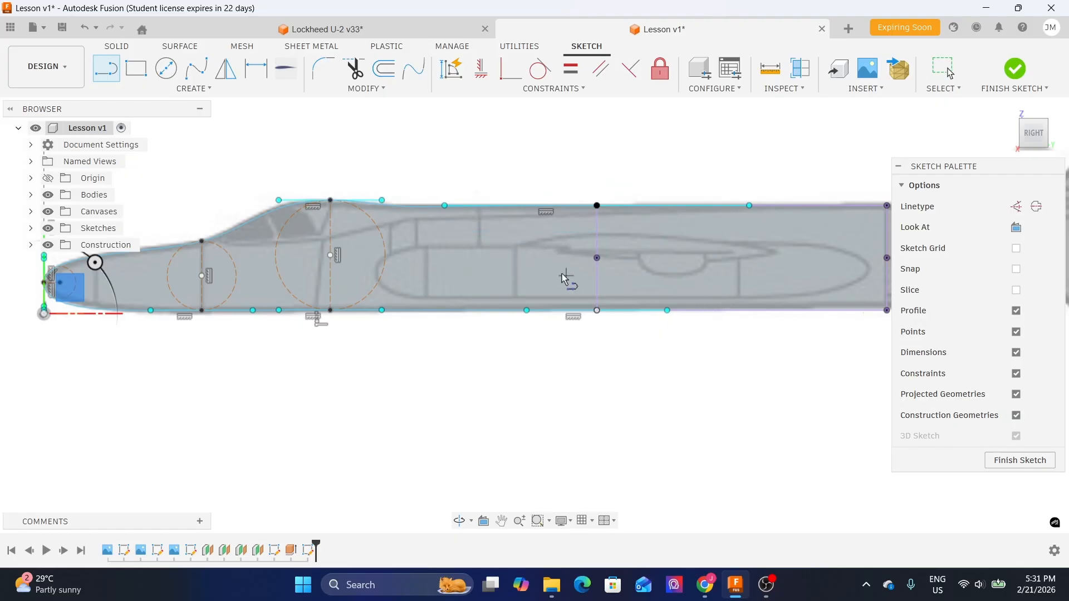
middle_drag(707, 372, 625, 405)
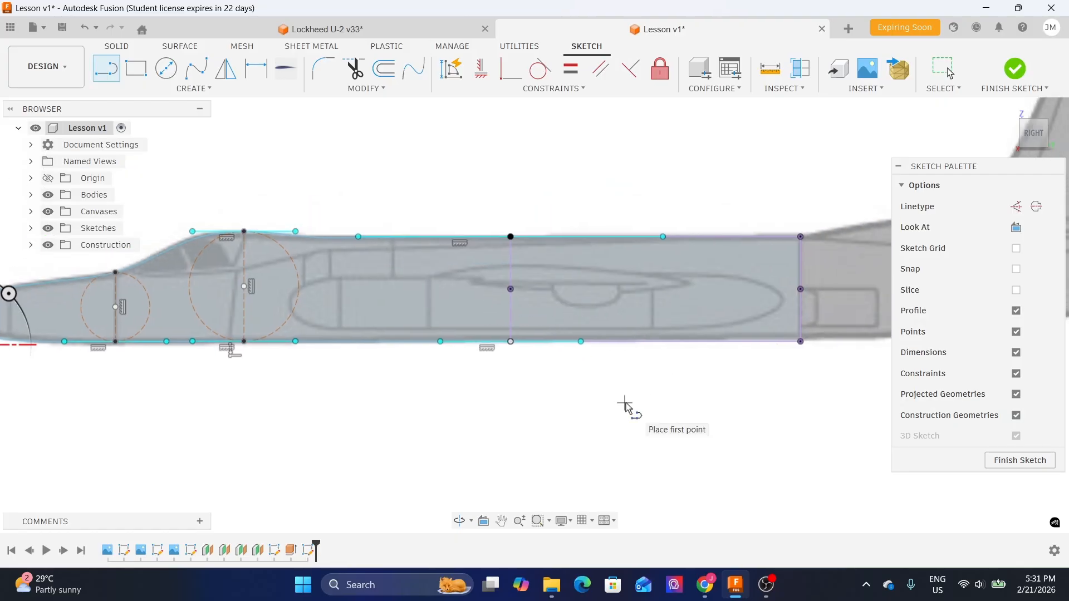
scroll(510, 289, up, 2)
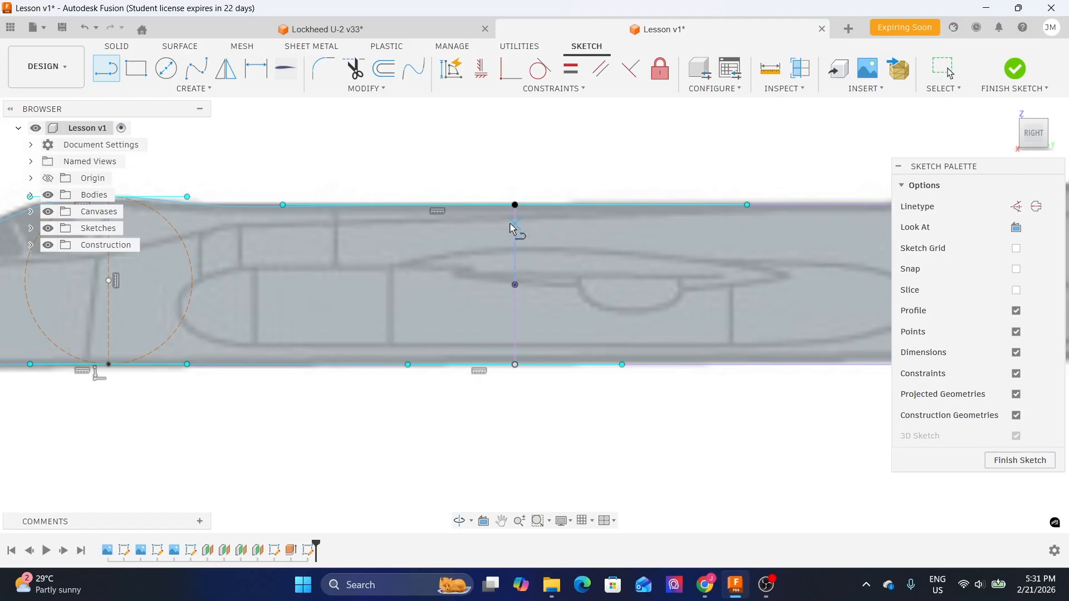
click(515, 286)
scroll(305, 292, down, 3)
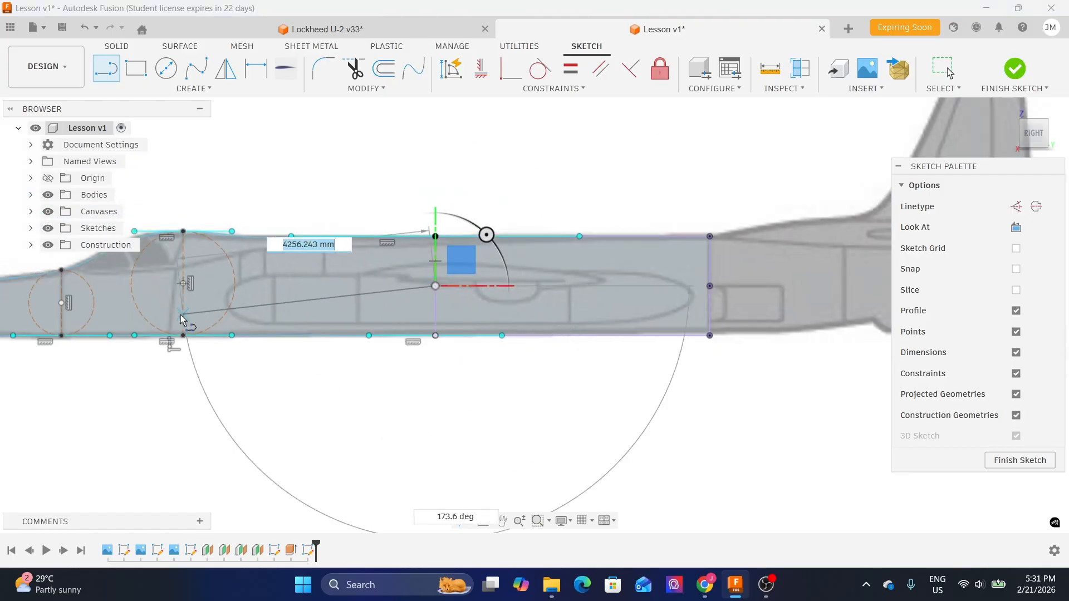
middle_drag(209, 312, 607, 271)
scroll(333, 268, up, 3)
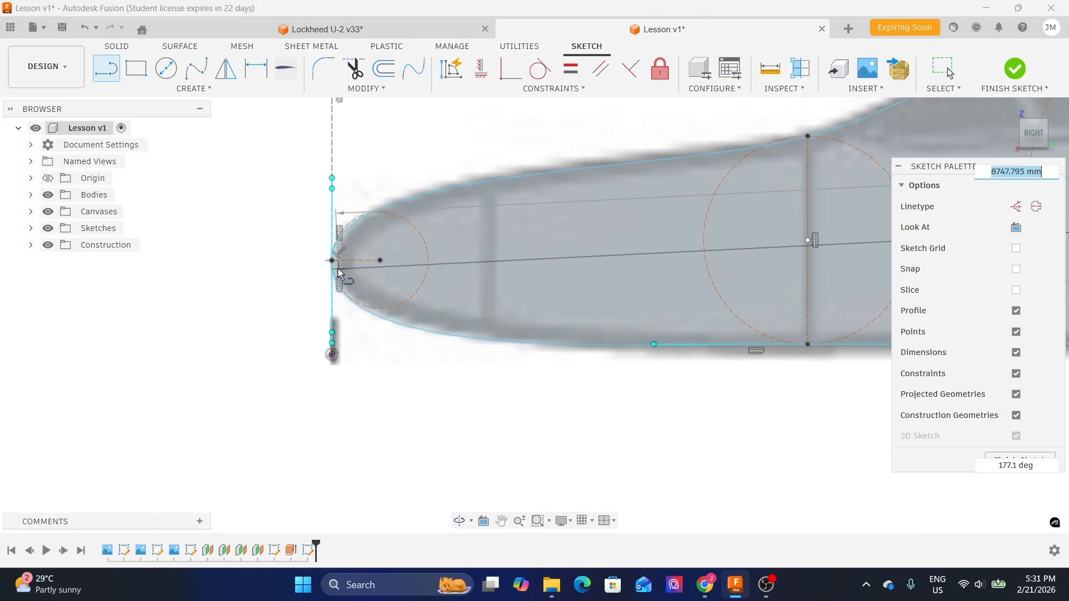
click(331, 266)
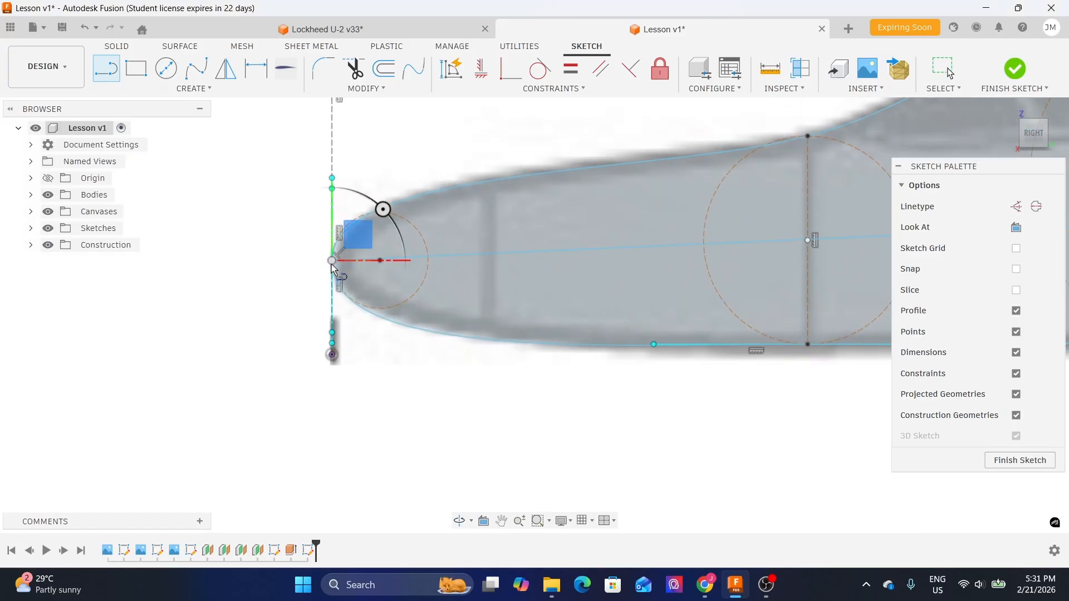
scroll(332, 267, down, 3)
key(Escape)
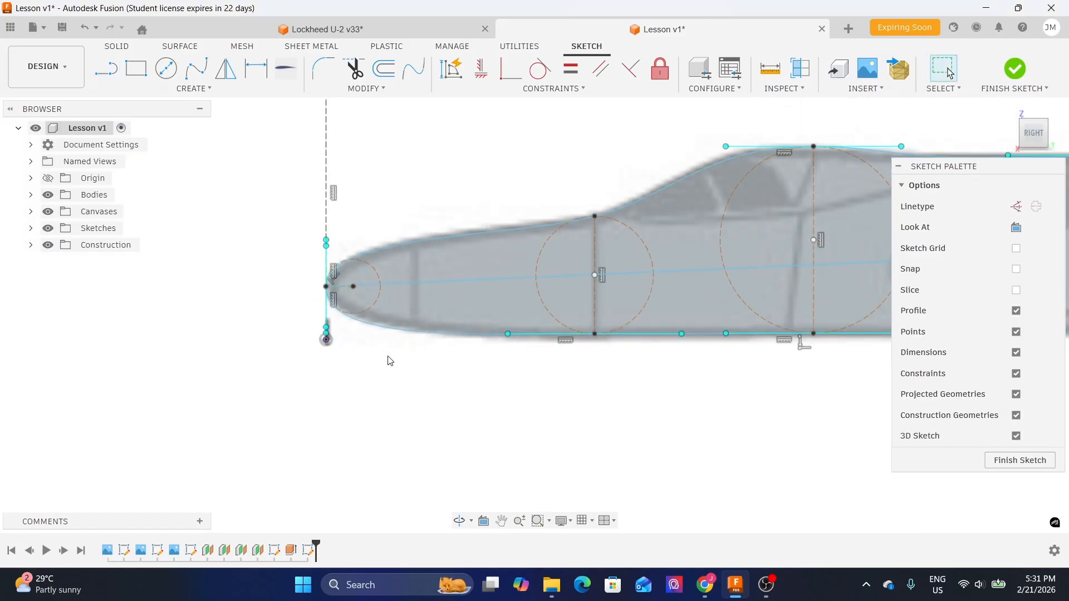
- Convert the new nose-to-tail line into a construction line
click(462, 285)
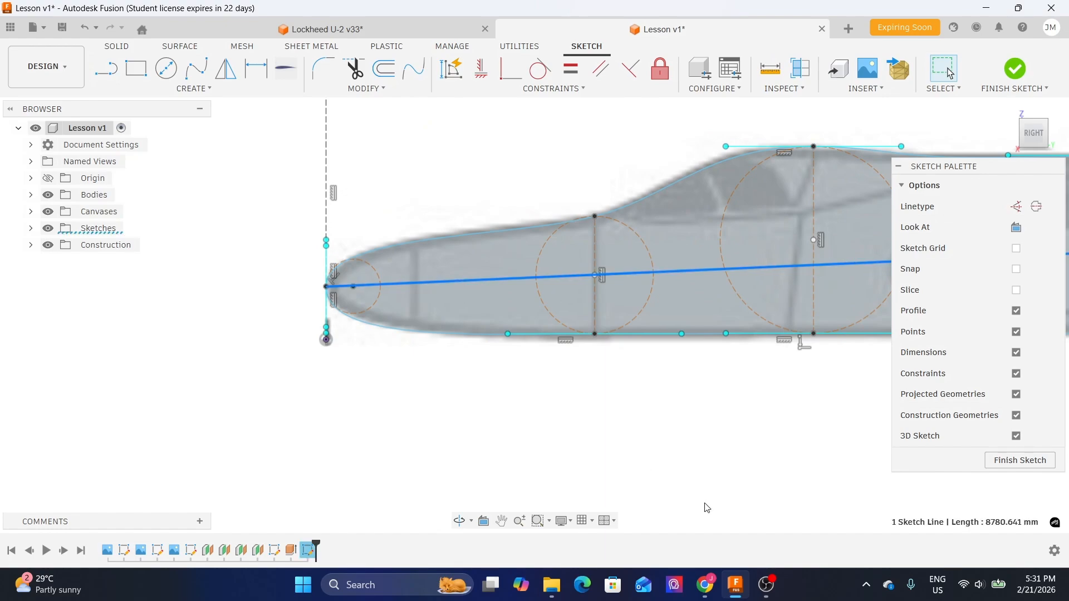
middle_drag(809, 456, 556, 440)
click(1016, 206)
click(514, 472)
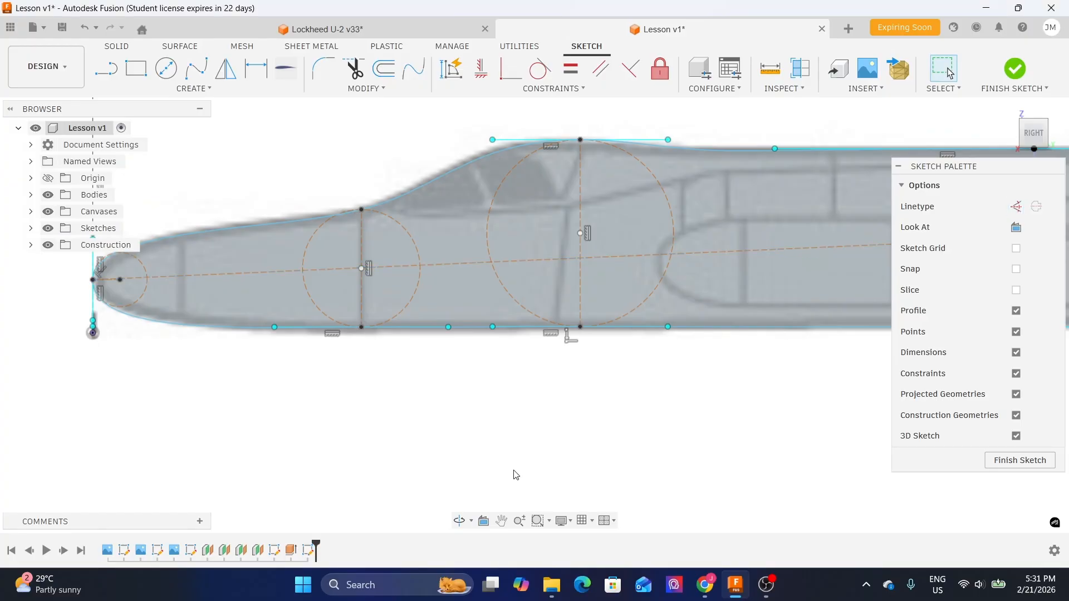
- Finish the sketch
scroll(470, 430, down, 2)
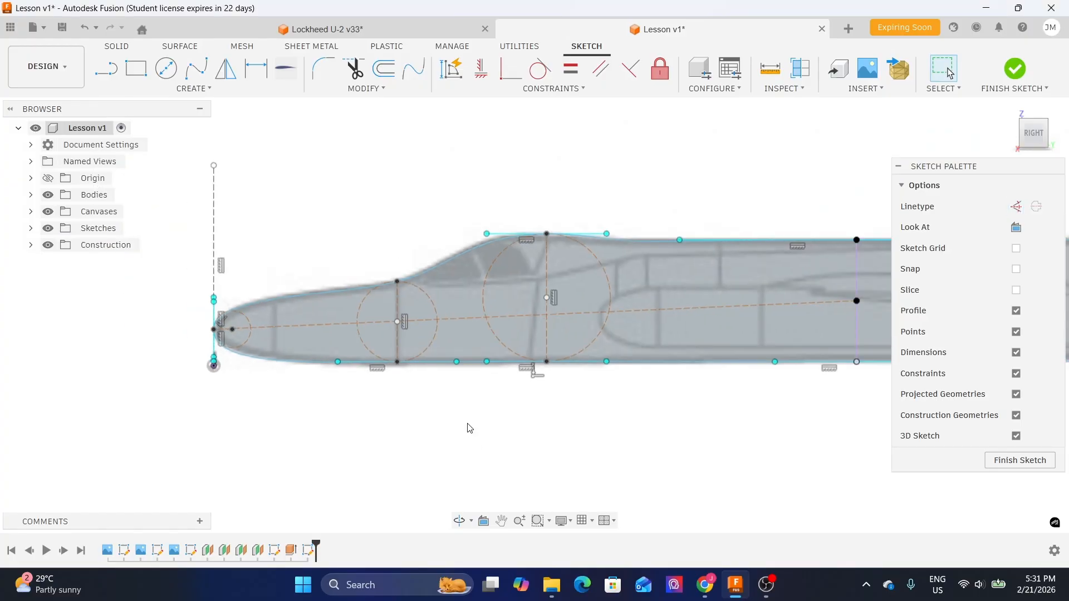
click(1026, 466)
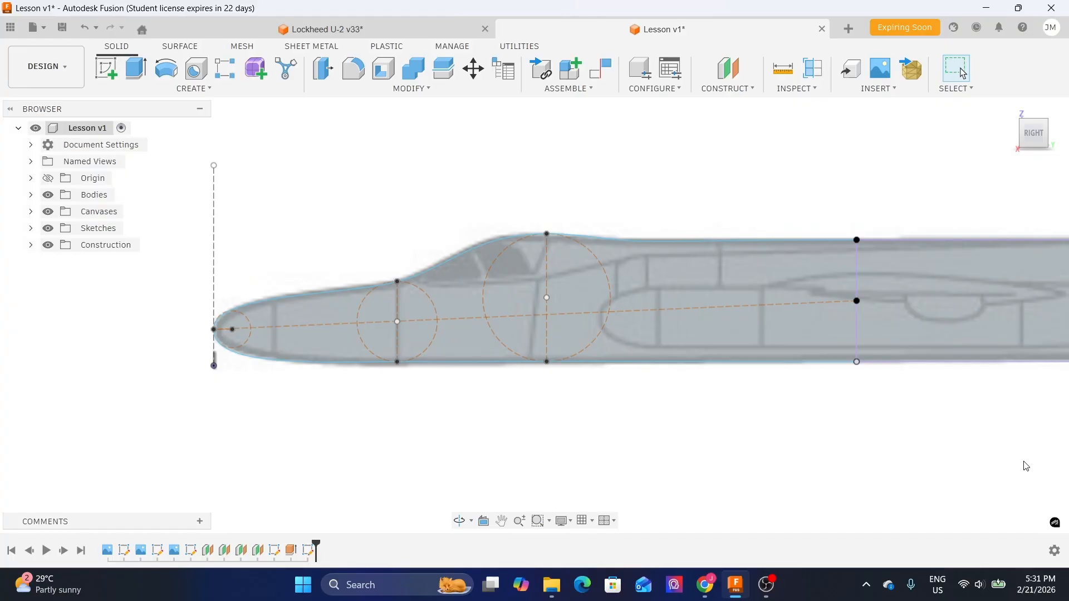
scroll(691, 316, down, 2)
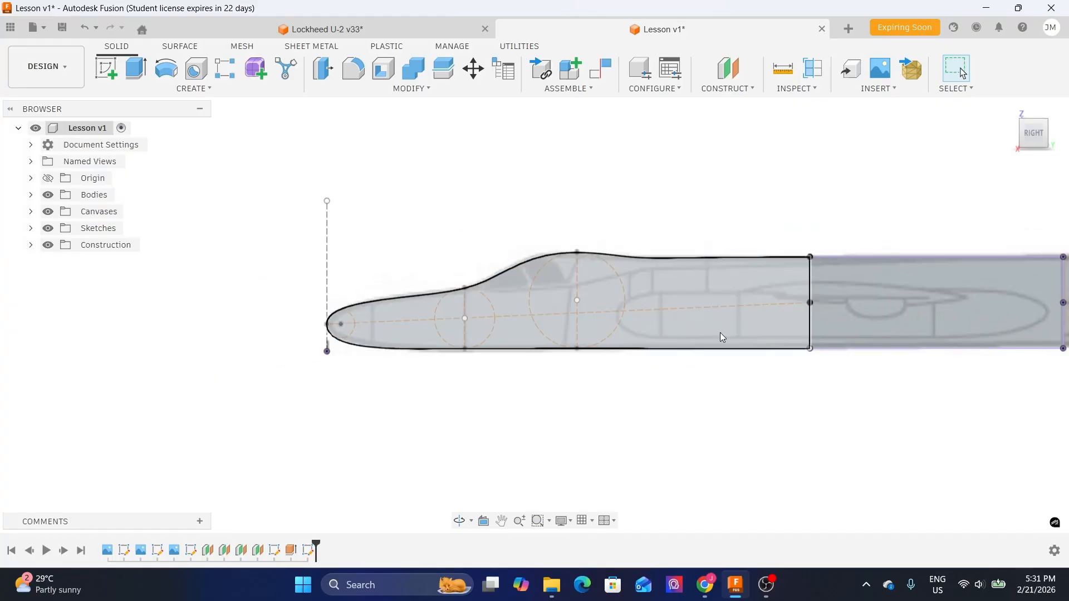
middle_drag(883, 411, 678, 373)
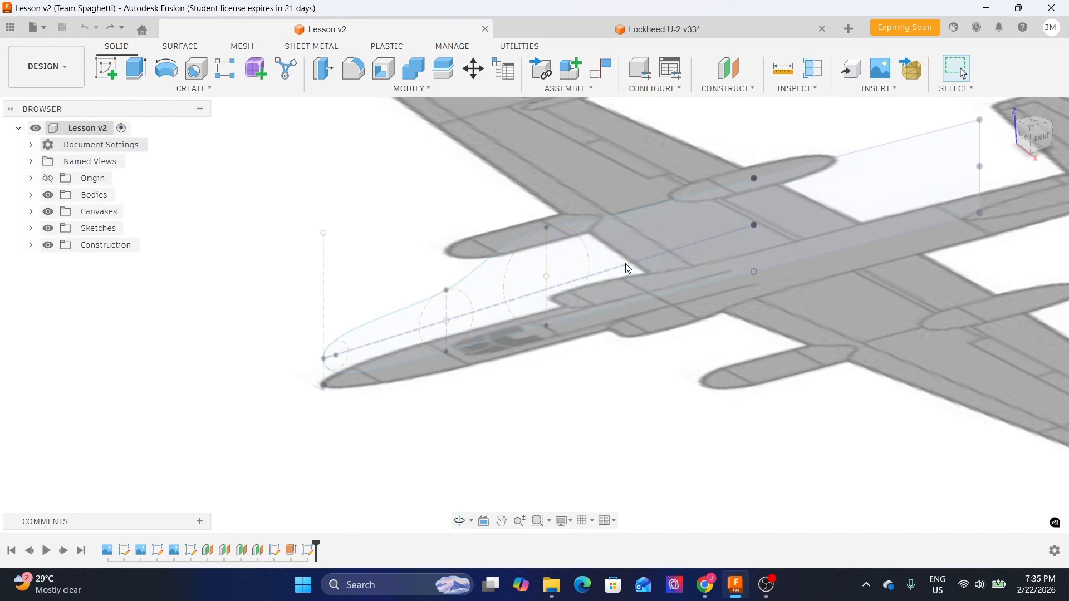
- Create a construction plane at a 90 deg angle through the fuselage centerline
click(634, 264)
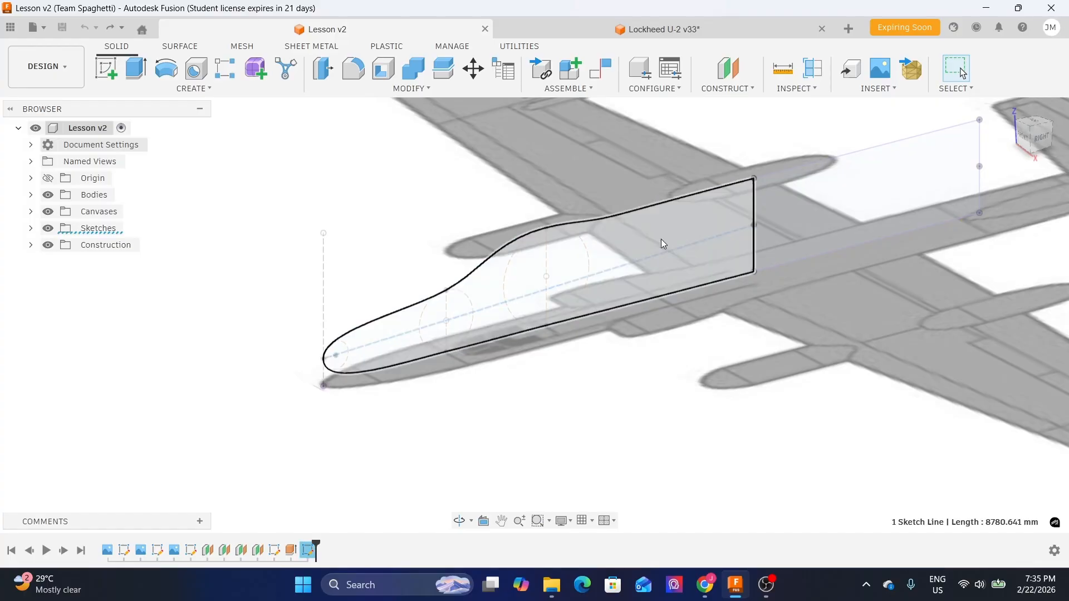
click(727, 91)
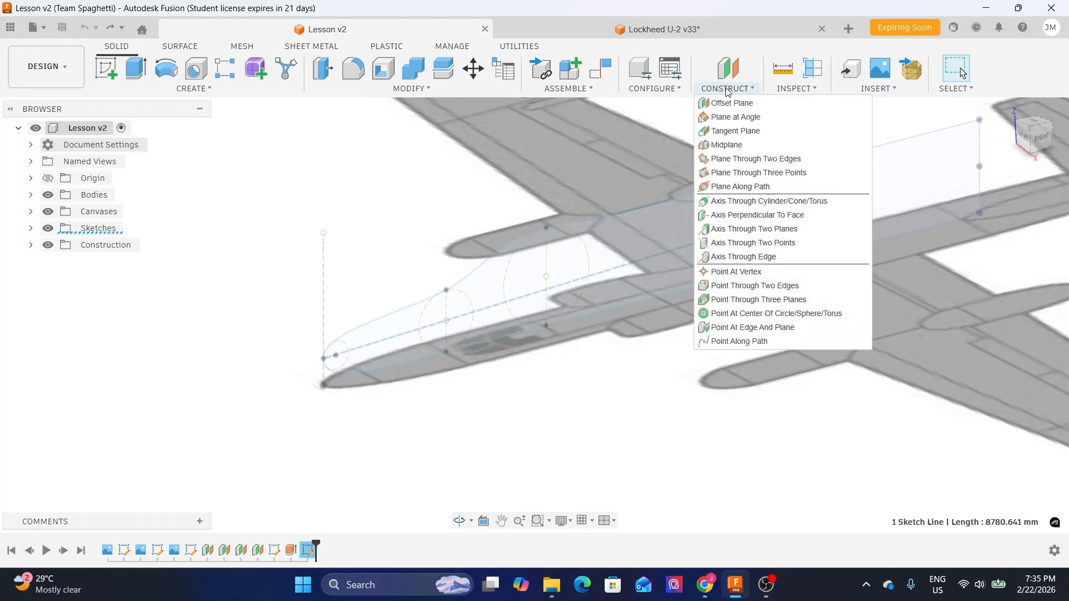
click(740, 119)
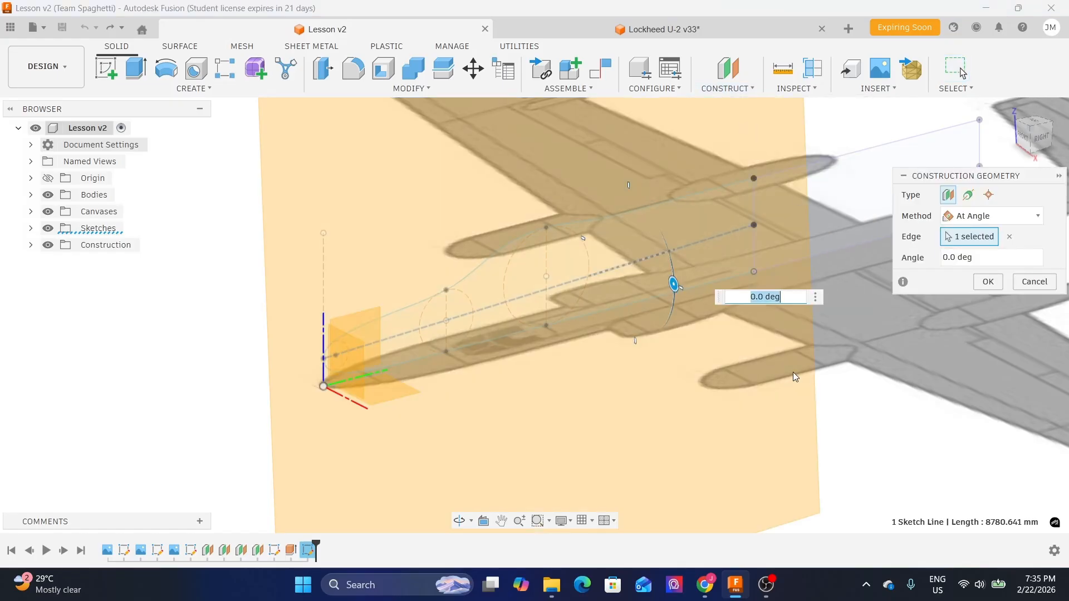
shift+middle_drag(731, 365, 745, 364)
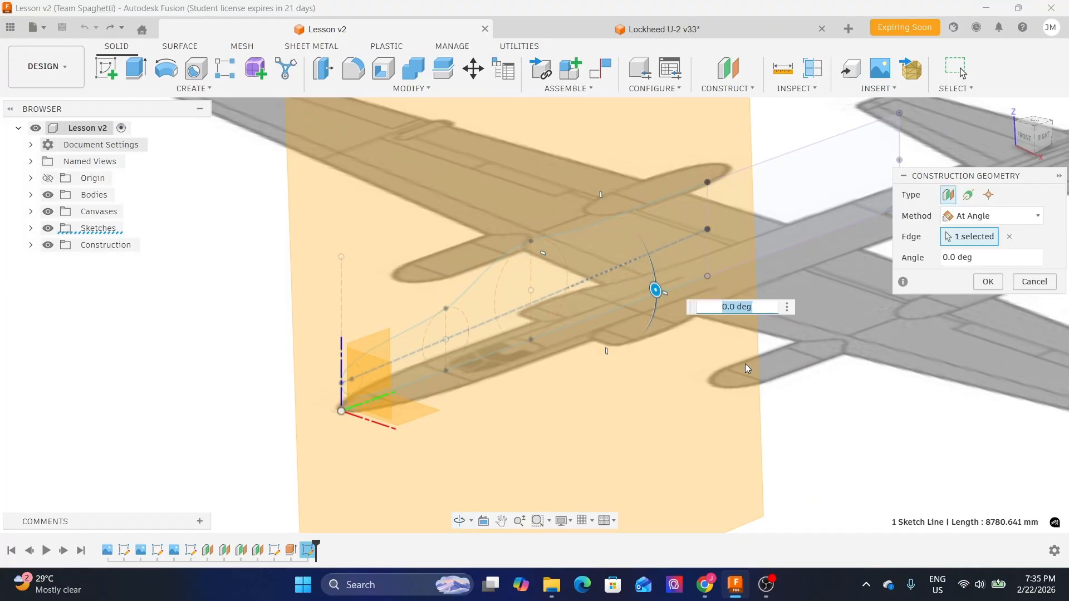
drag(657, 290, 639, 204)
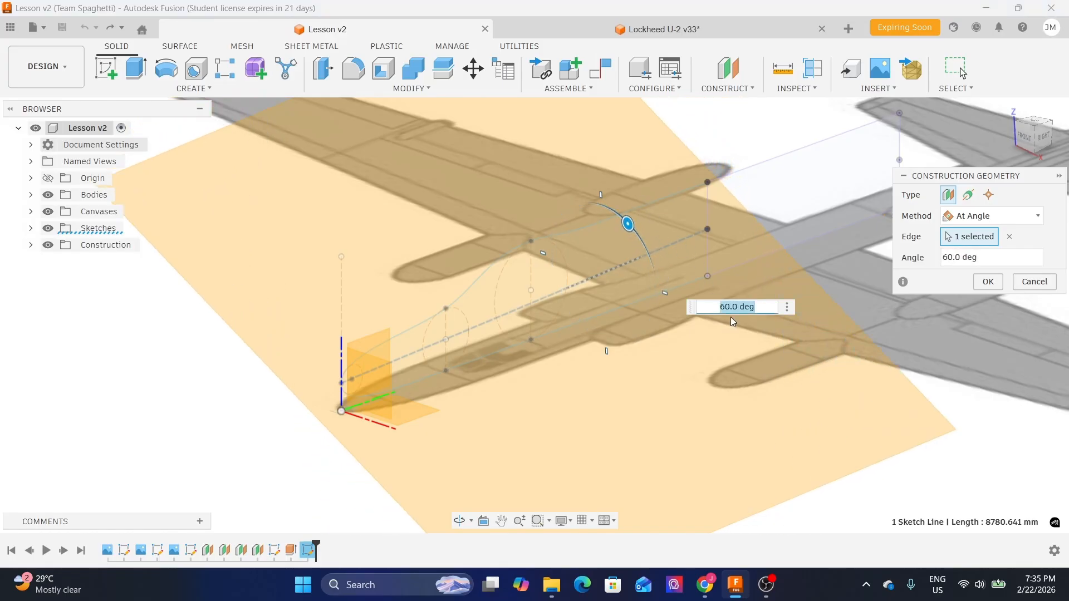
key(BackSpace)
key(BackSpace)
text(90)
key(Return)
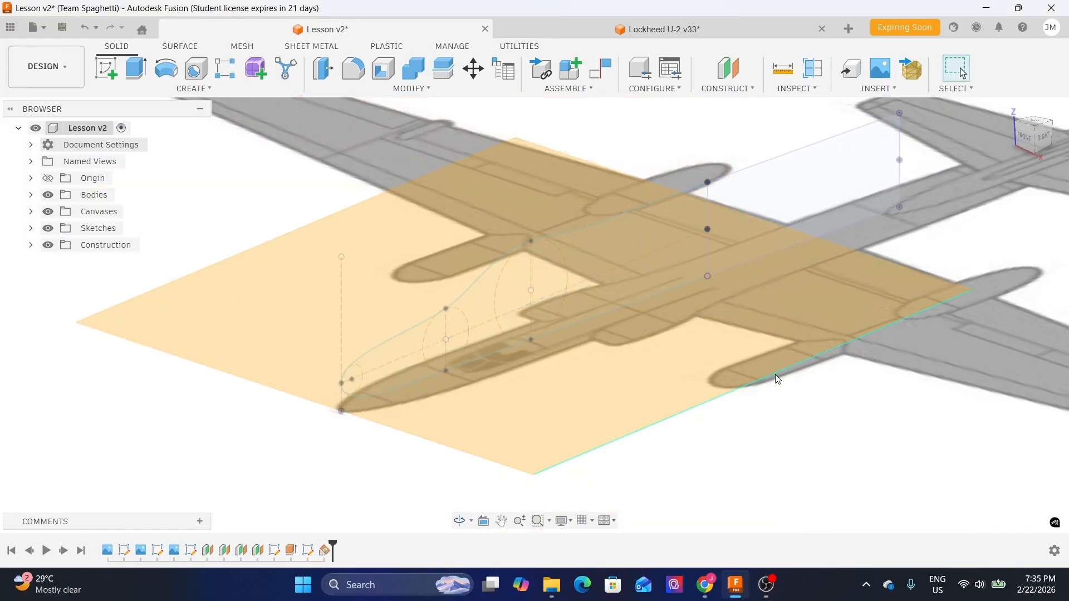
- Inspect the new construction plane's orientation from several views
shift+middle_drag(795, 342, 596, 383)
click(1033, 138)
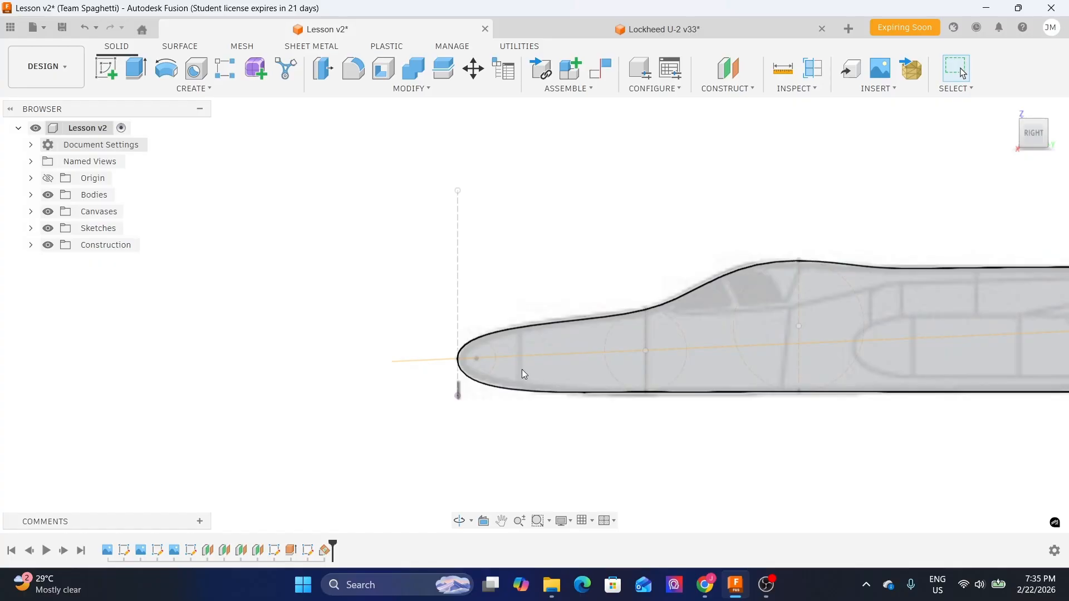
mouse_move(921, 353)
shift+middle_down()
mouse_move(654, 342)
mouse_move(508, 298)
mouse_move(417, 256)
mouse_move(439, 284)
mouse_move(324, 248)
mouse_move(591, 438)
mouse_move(556, 353)
mouse_move(563, 389)
mouse_move(637, 368)
mouse_move(644, 410)
shift+middle_up()
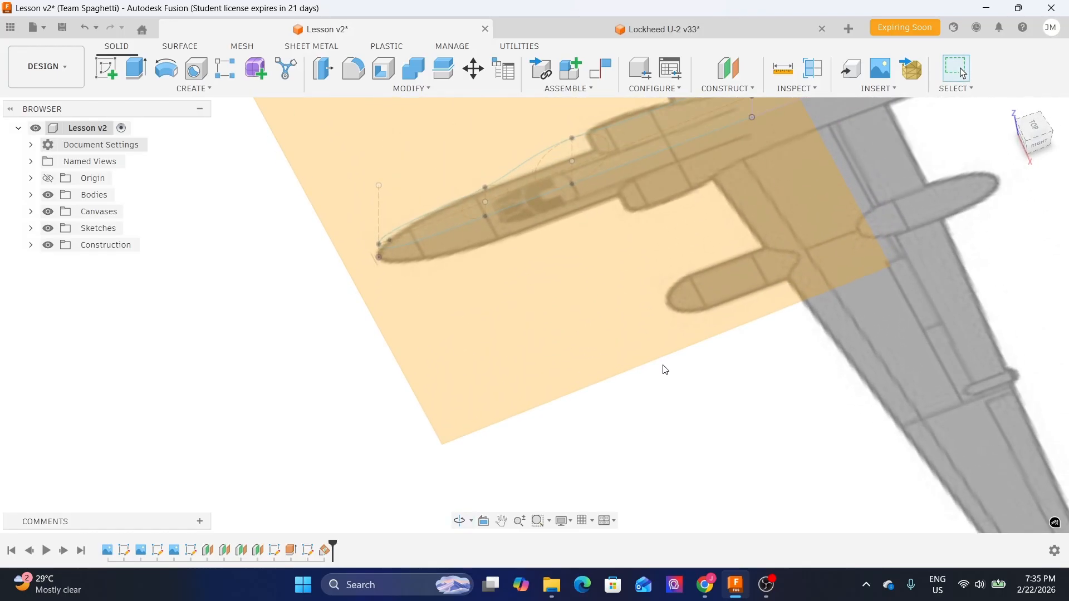
click(1037, 129)
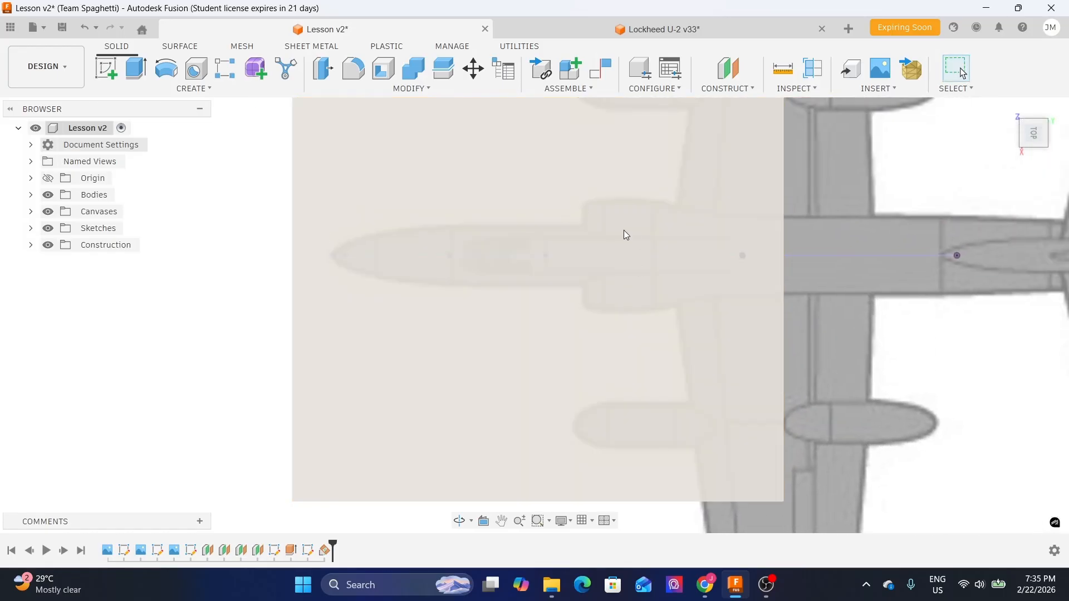
shift+middle_drag(963, 287, 984, 199)
middle_drag(945, 378, 946, 306)
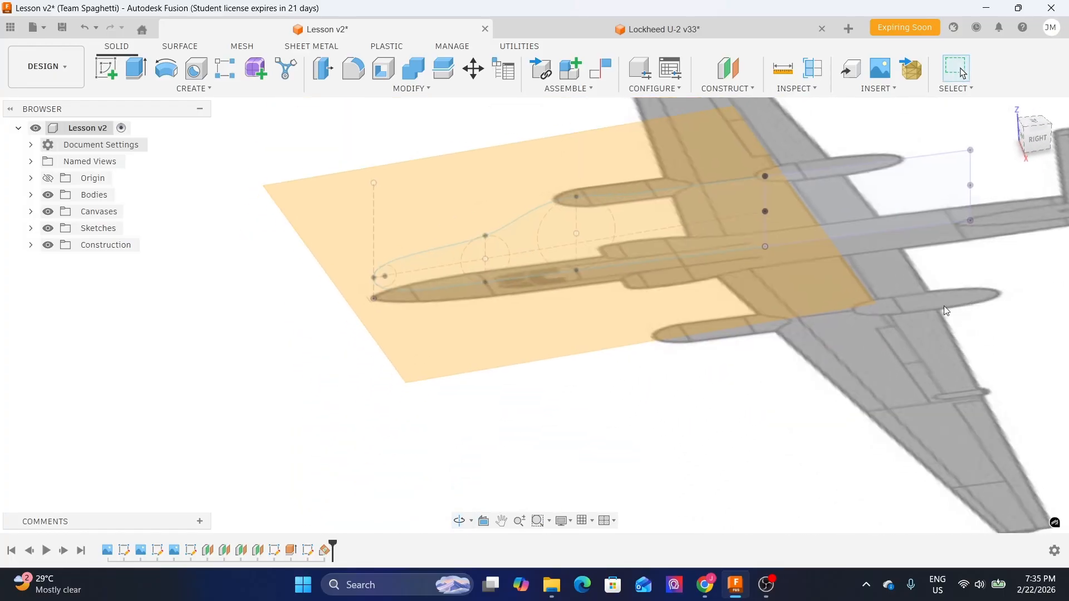
- Start a new sketch on the angled construction plane
click(453, 366)
click(106, 81)
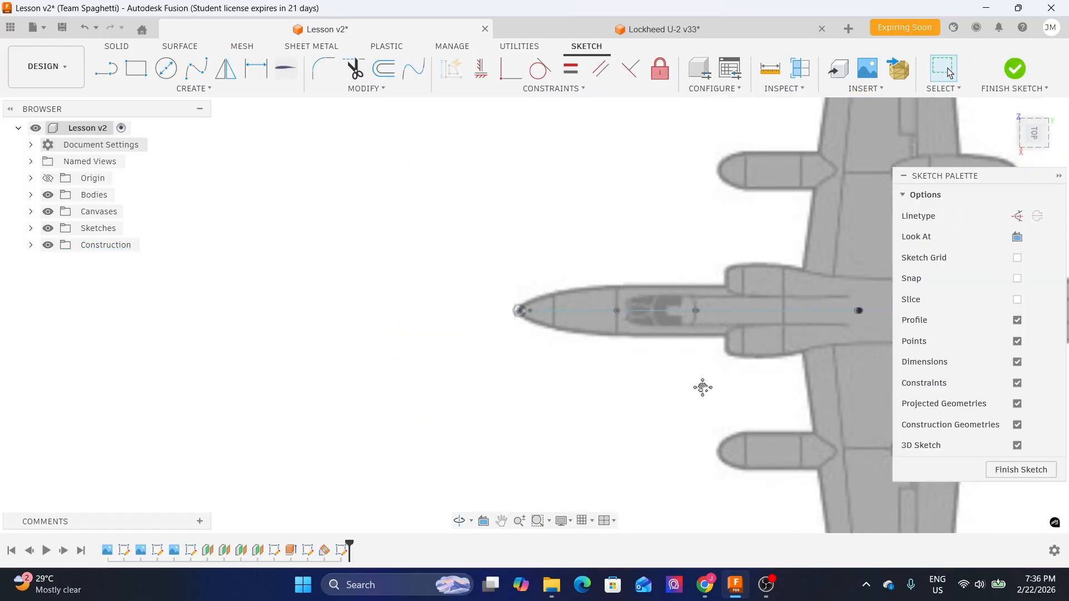
mouse_move(703, 387)
middle_down()
mouse_move(497, 365)
mouse_move(575, 356)
mouse_move(439, 289)
mouse_move(562, 396)
middle_up()
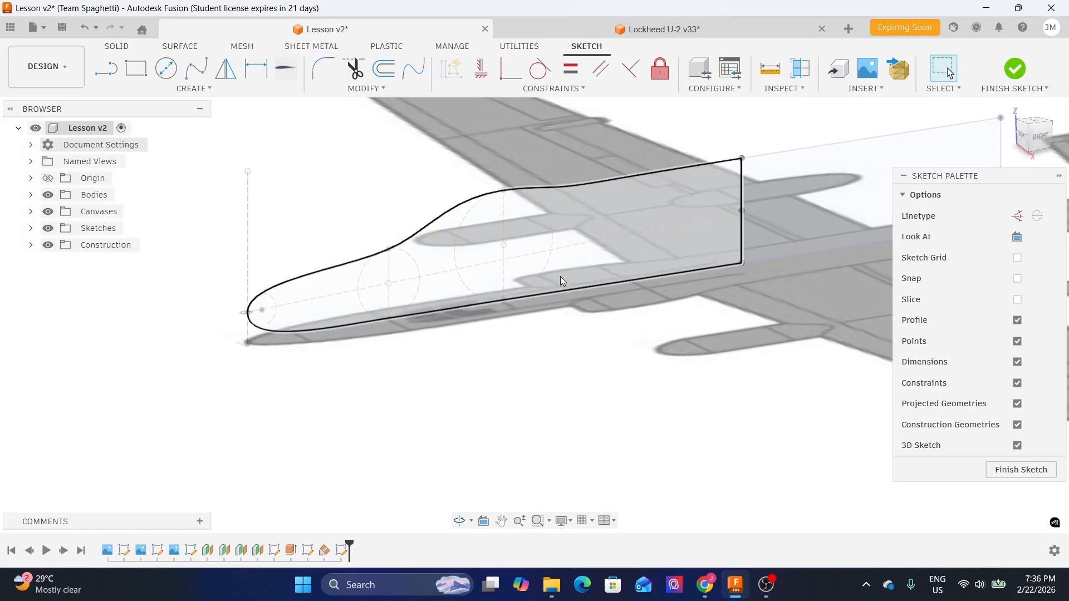
- Make Body1 in the Bodies folder visible
scroll(606, 298, down, 3)
shift+middle_drag(683, 342, 660, 368)
mouse_move(741, 292)
middle_down()
mouse_move(554, 375)
mouse_move(508, 410)
middle_up()
click(30, 195)
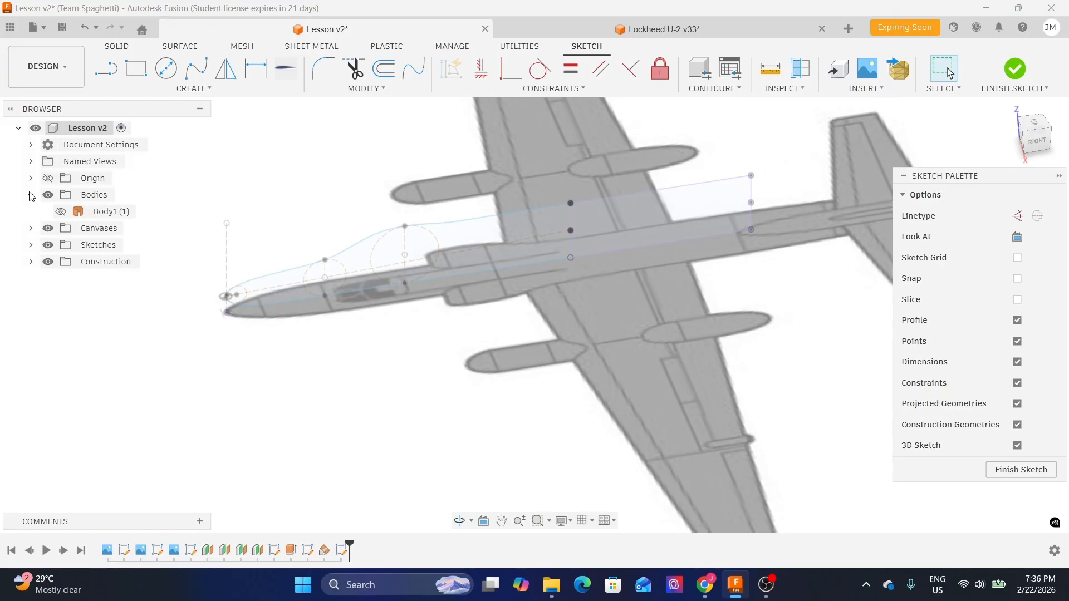
click(61, 212)
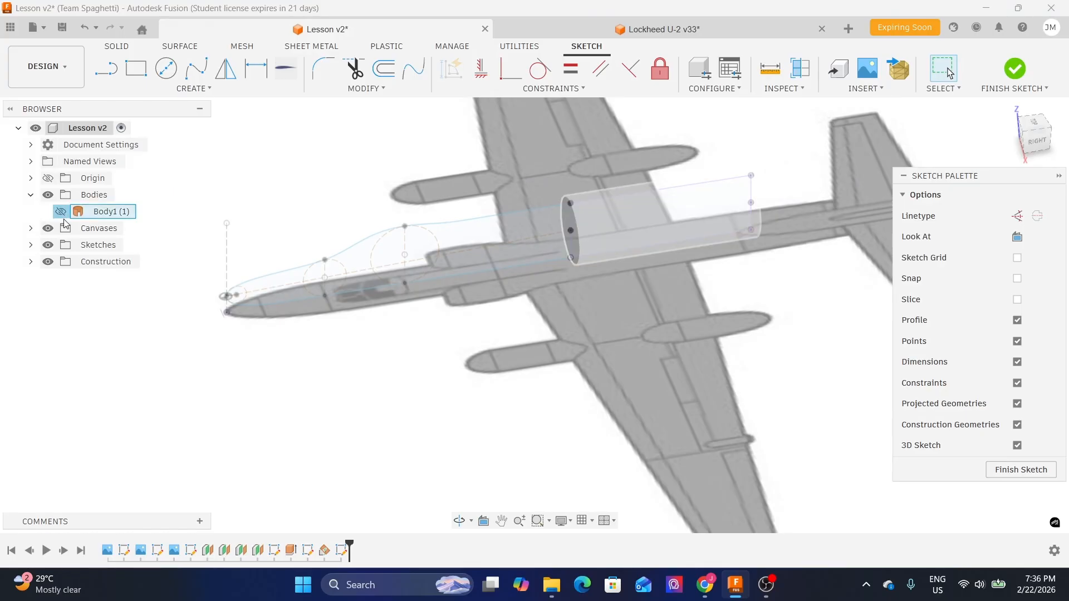
click(61, 211)
scroll(673, 307, up, 3)
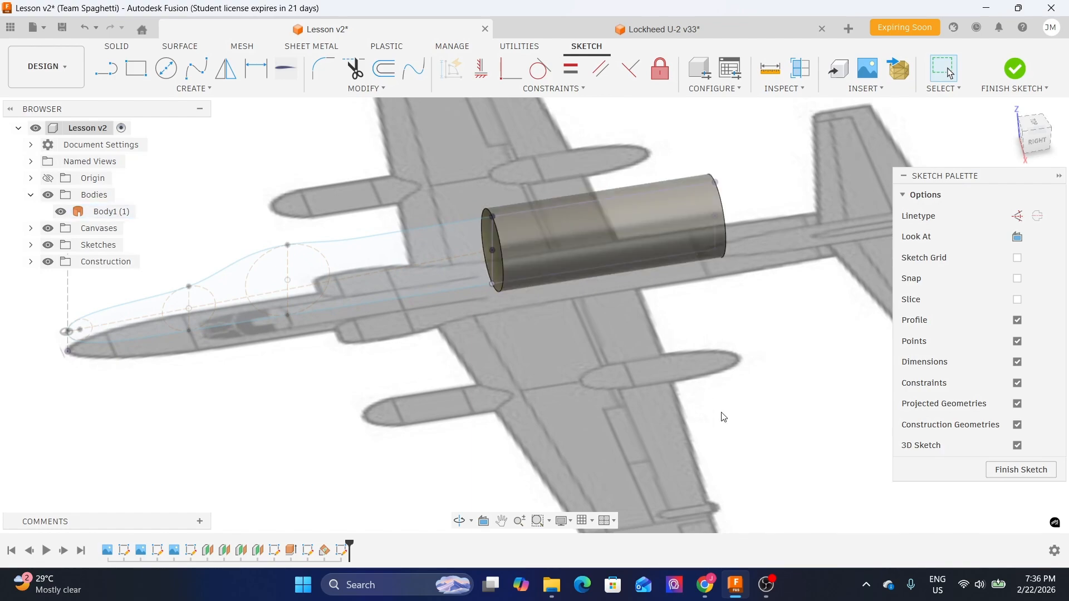
- Project the cylinder body into the sketch, then hide Body1
key(p)
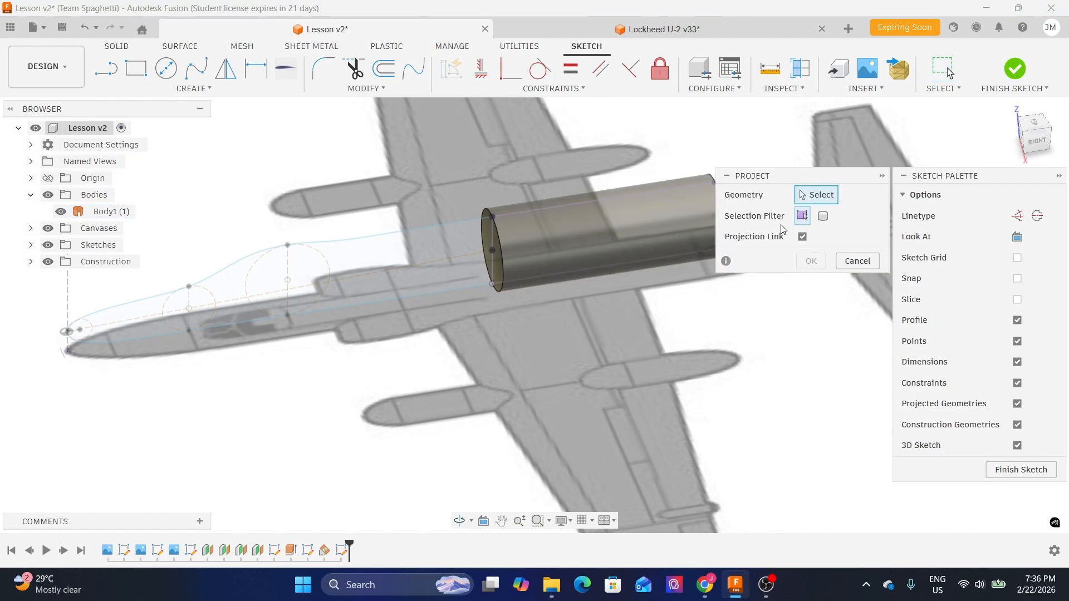
click(822, 217)
click(633, 235)
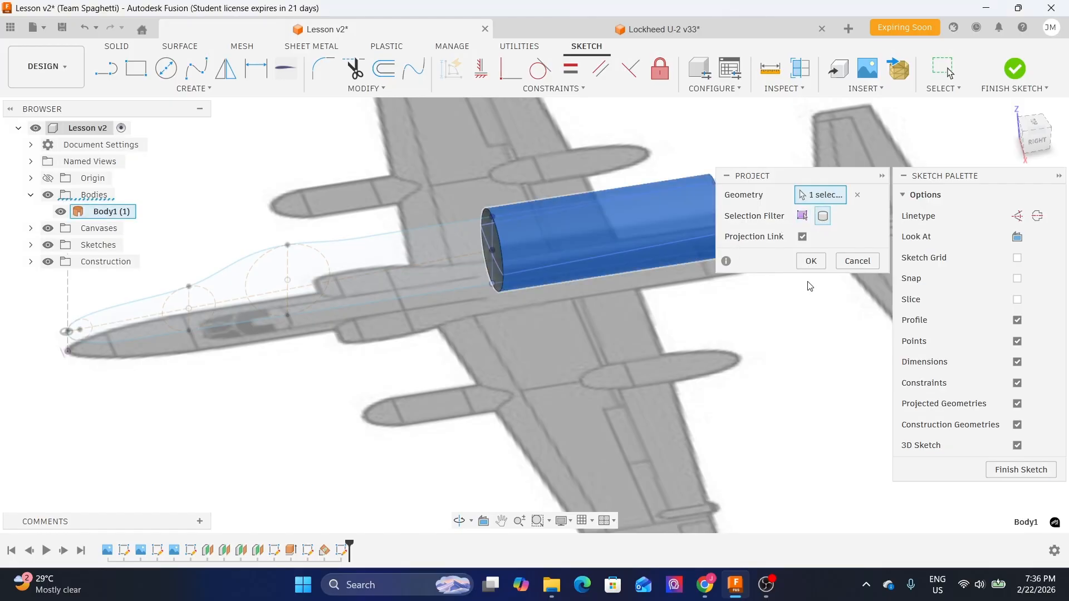
click(816, 260)
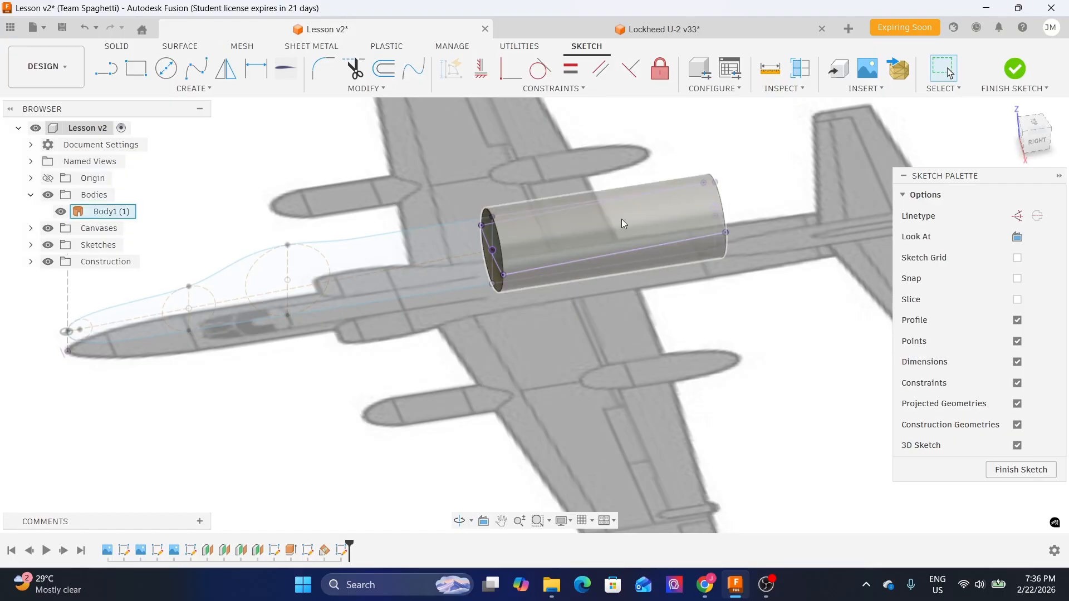
click(60, 211)
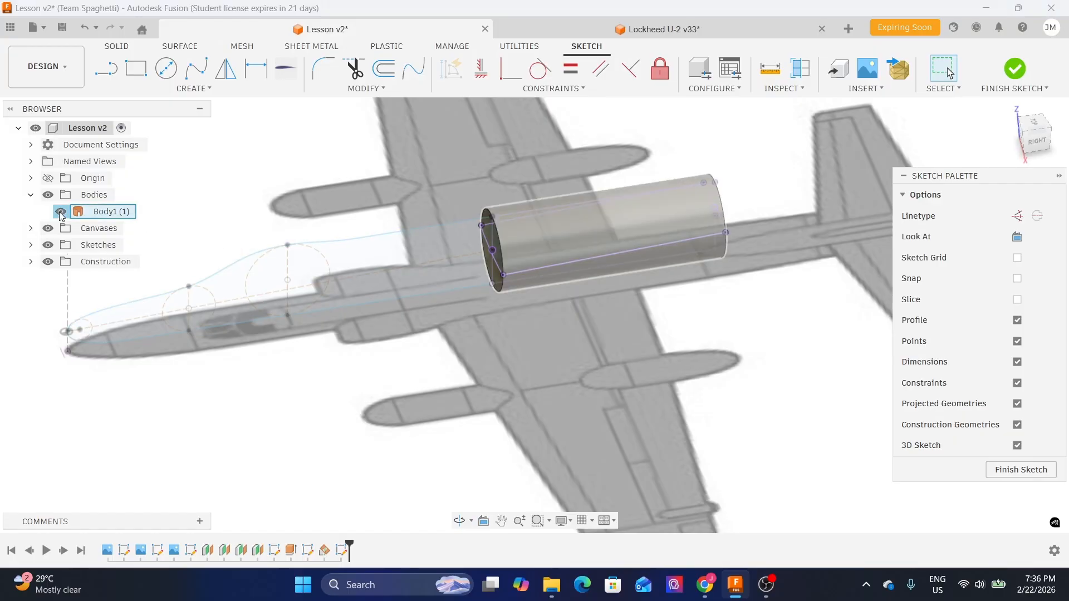
- Project the two cross-section circle centers and the nose point on the centerline into the sketch as points
shift+middle_drag(601, 322, 599, 375)
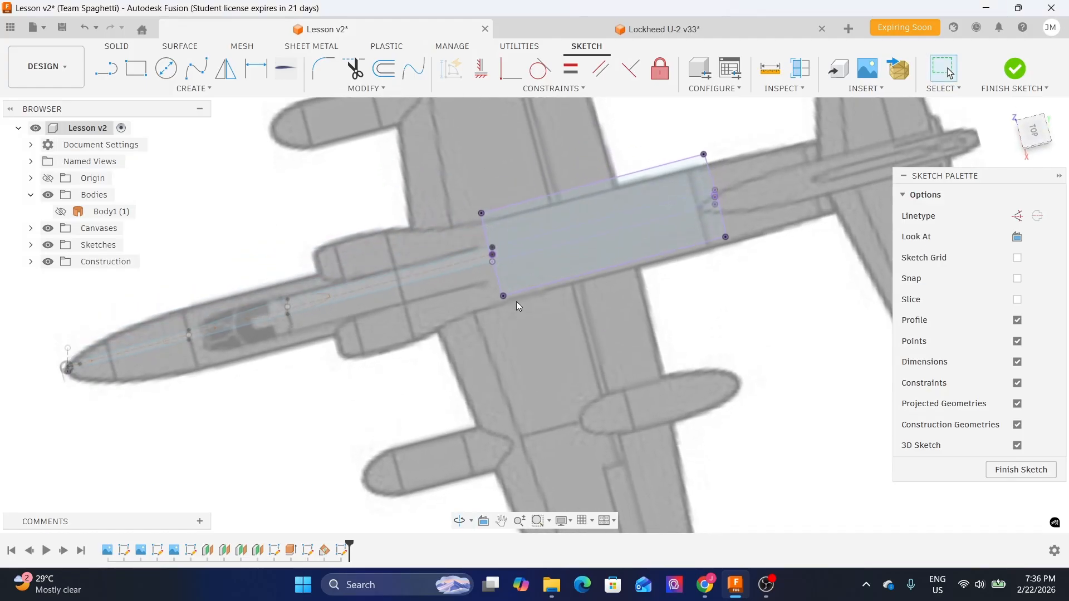
mouse_move(400, 371)
middle_down()
mouse_move(465, 333)
mouse_move(449, 312)
mouse_move(397, 305)
middle_up()
scroll(287, 338, up, 2)
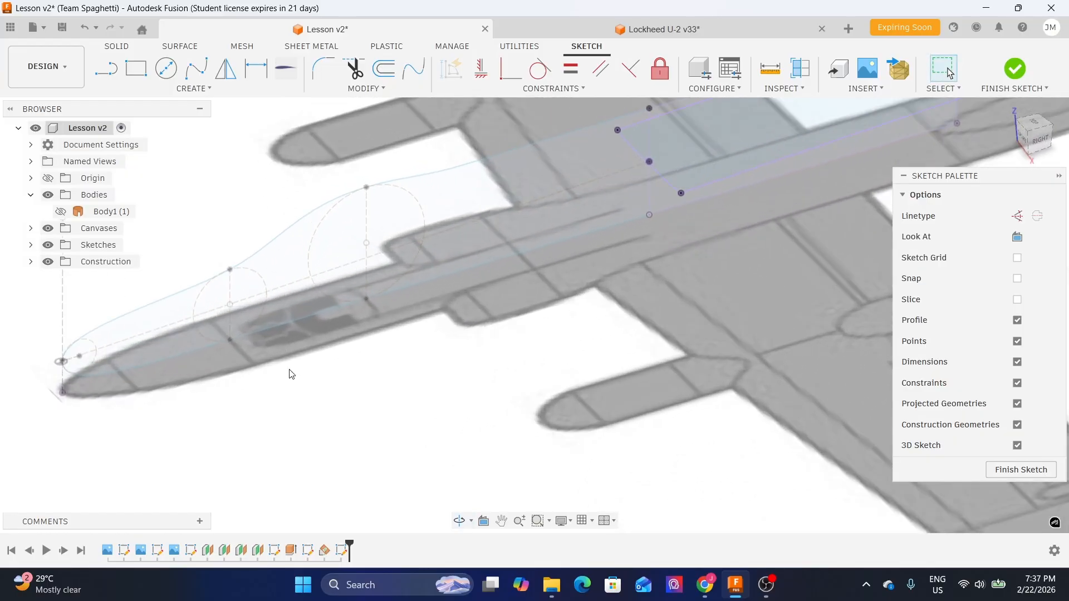
middle_drag(289, 369, 359, 362)
scroll(339, 360, up, 2)
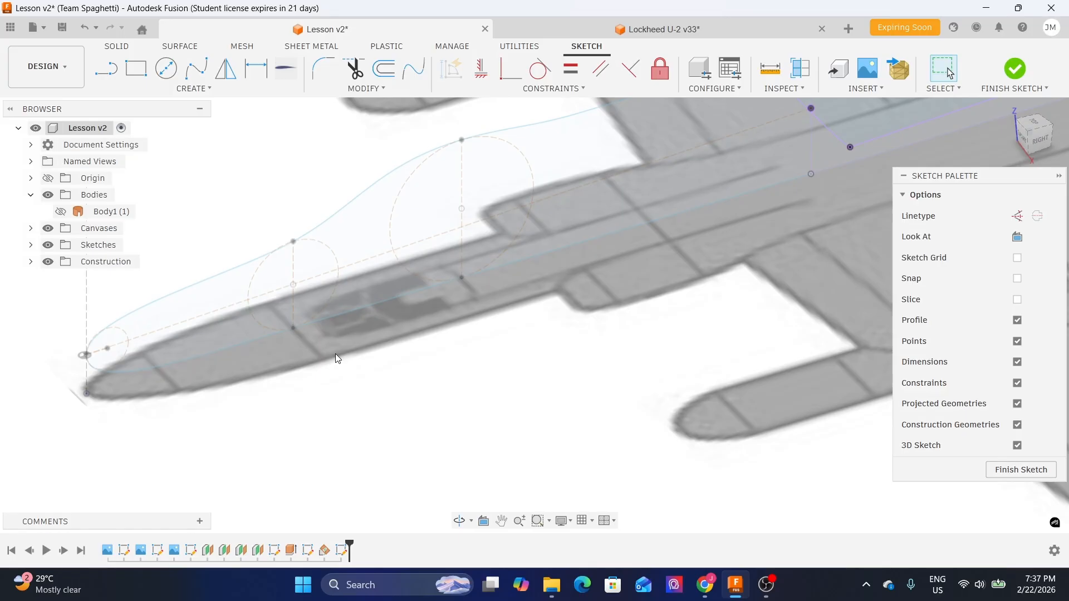
shift+middle_drag(442, 365, 425, 341)
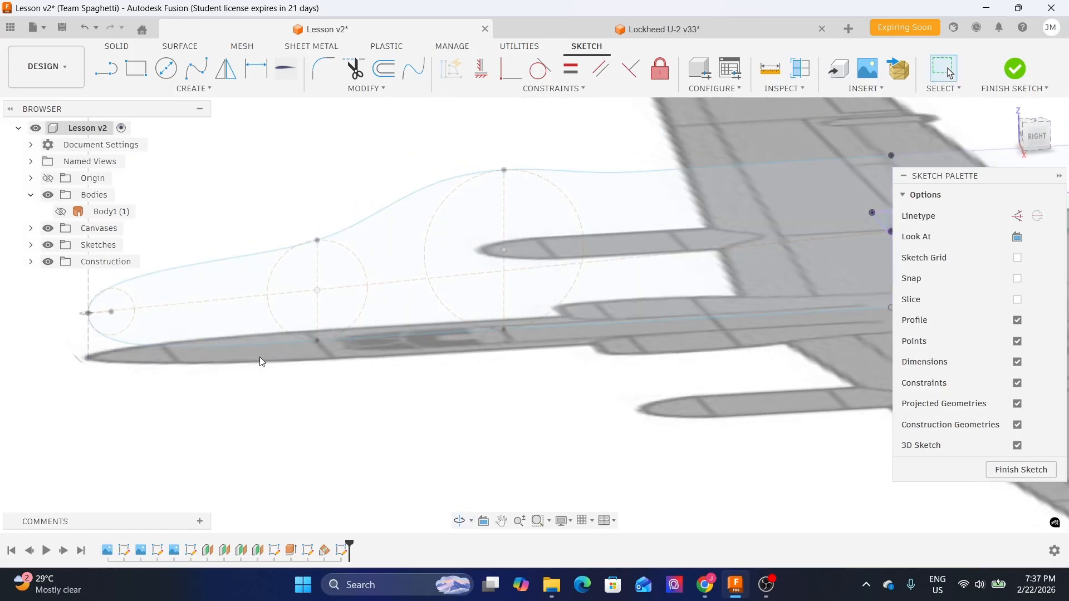
shift+middle_drag(430, 380, 445, 392)
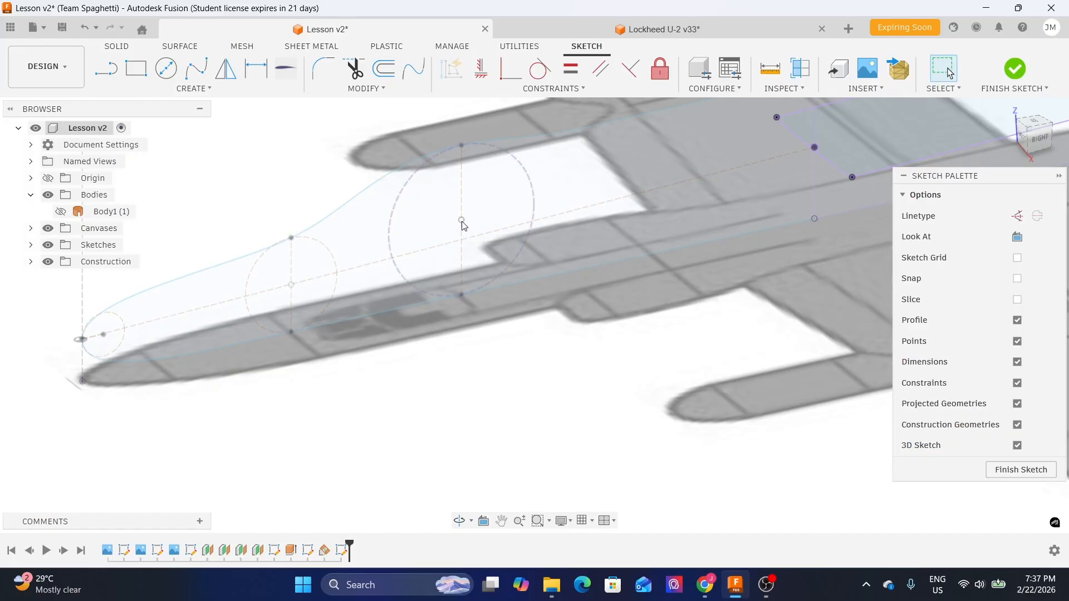
scroll(462, 224, up, 2)
scroll(465, 222, down, 3)
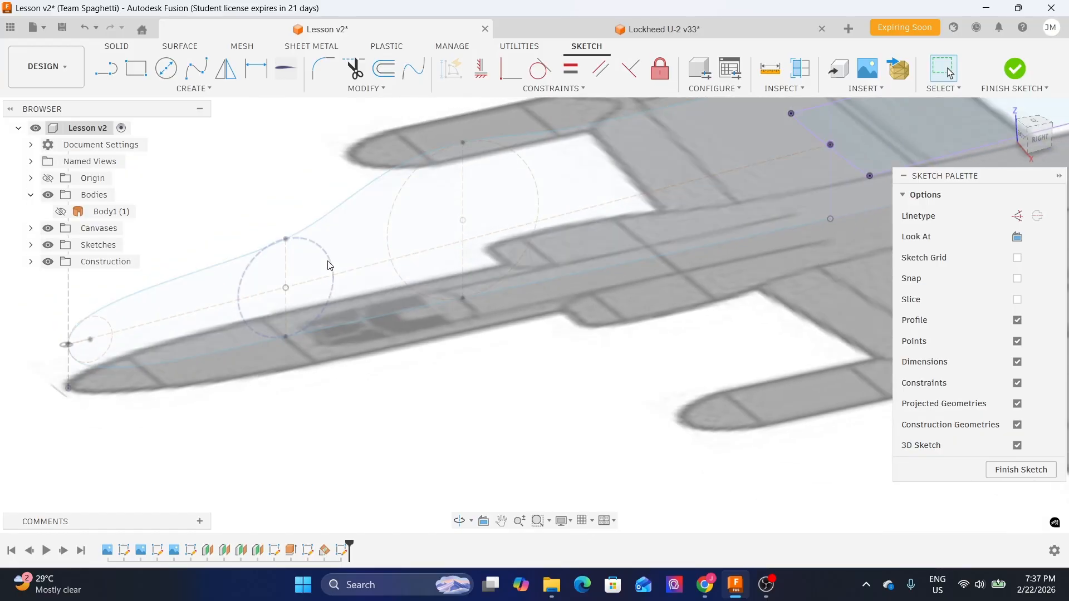
scroll(330, 265, down, 1)
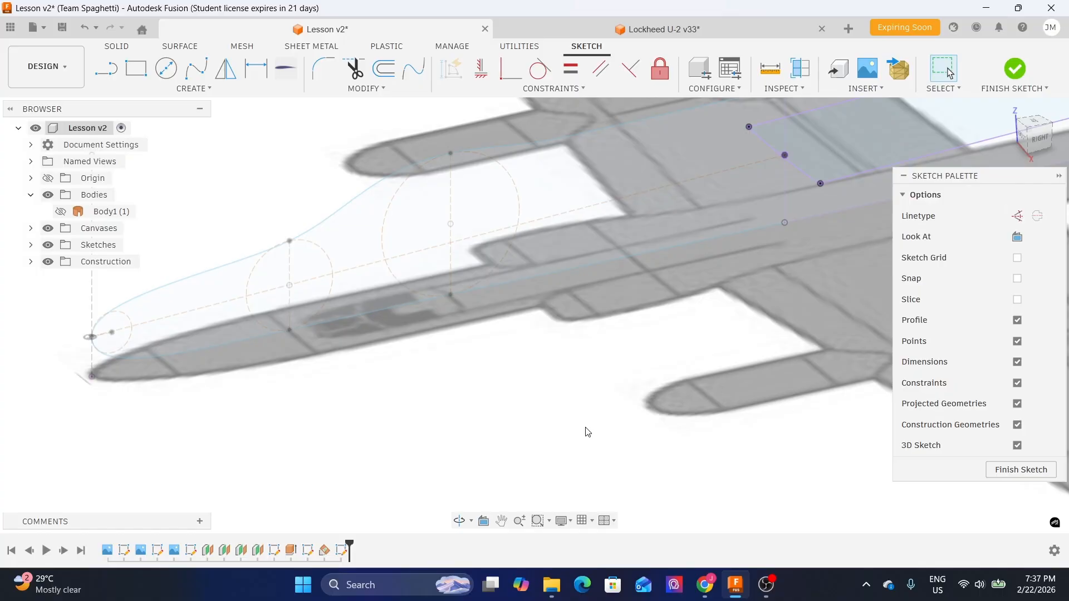
key(p)
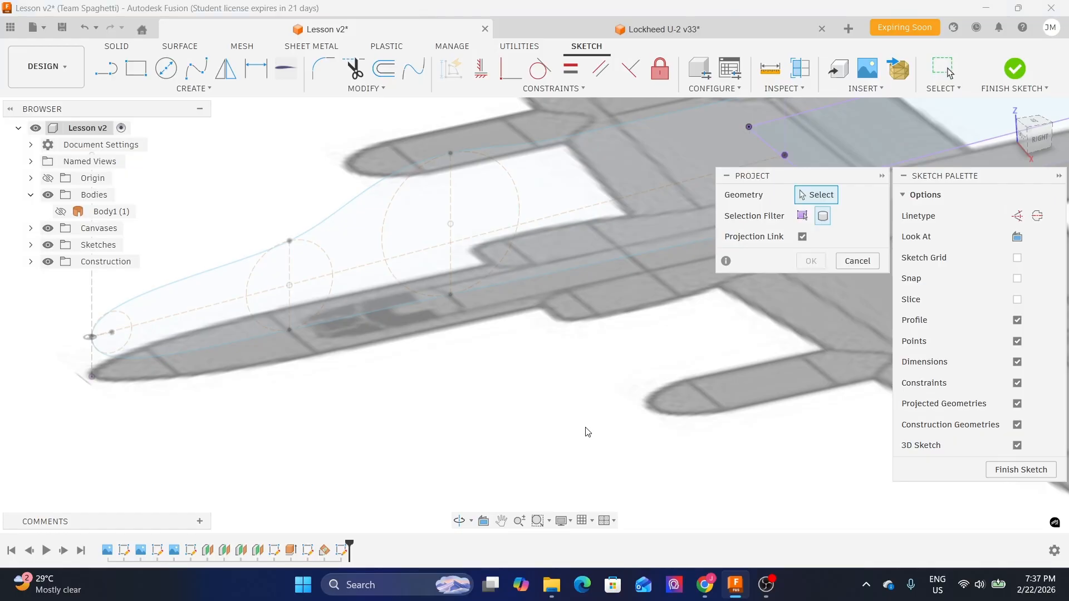
scroll(398, 279, up, 2)
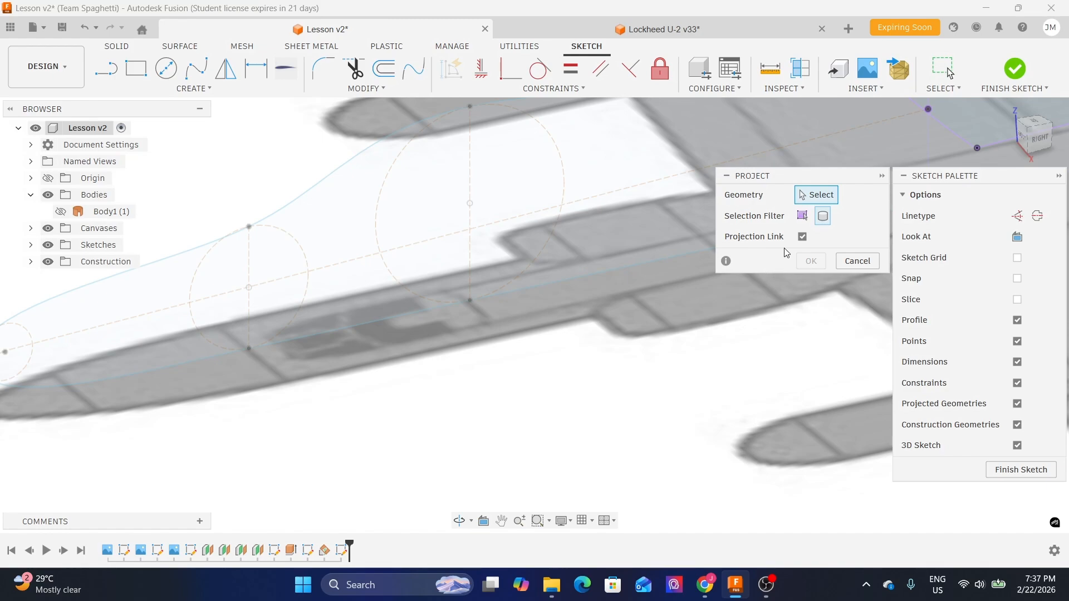
drag(797, 179, 789, 187)
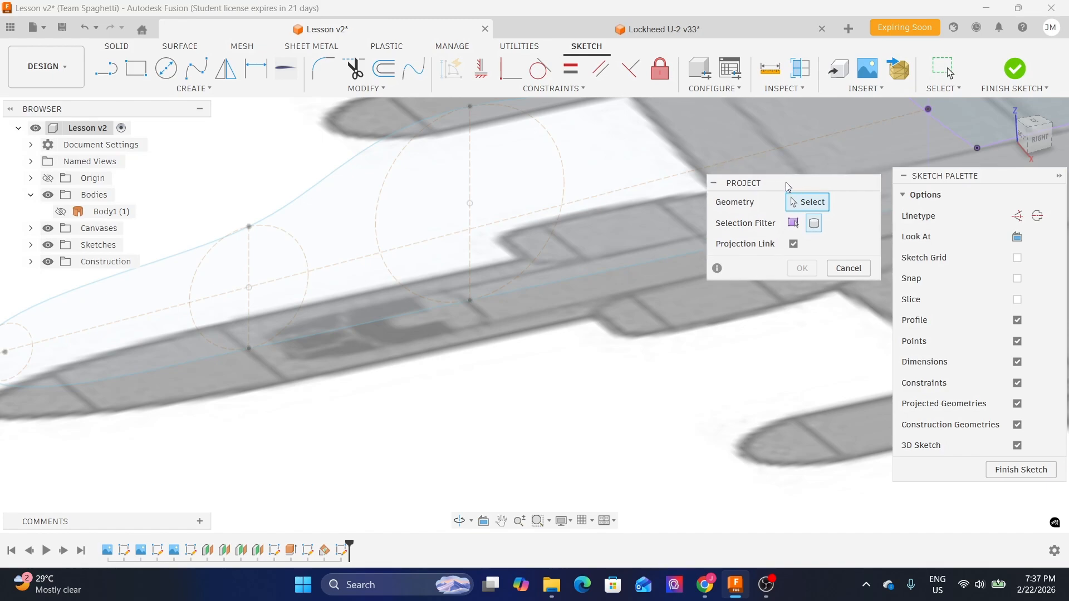
click(794, 223)
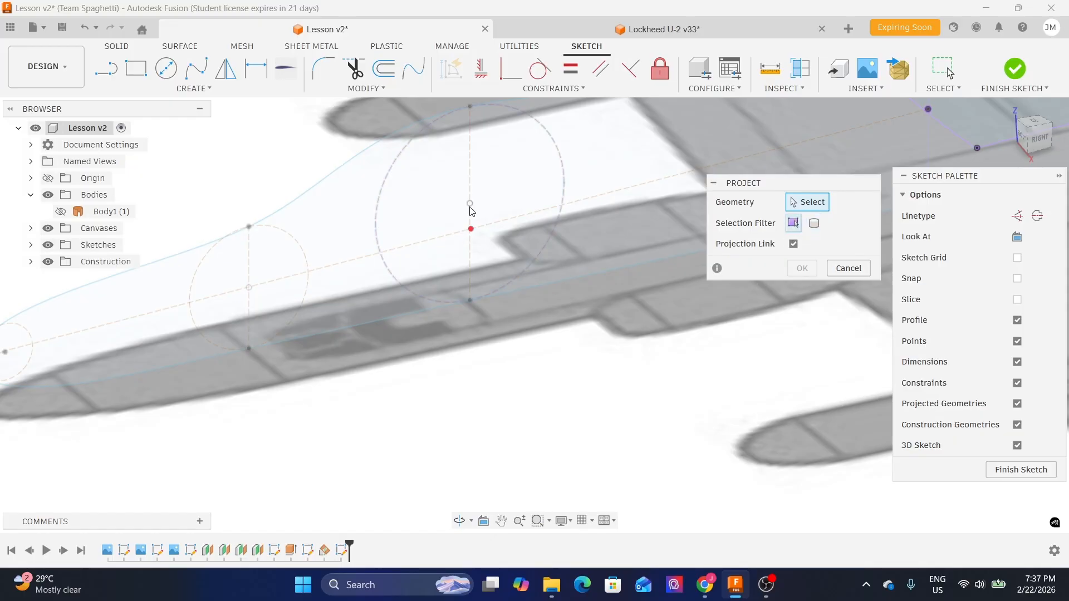
click(471, 207)
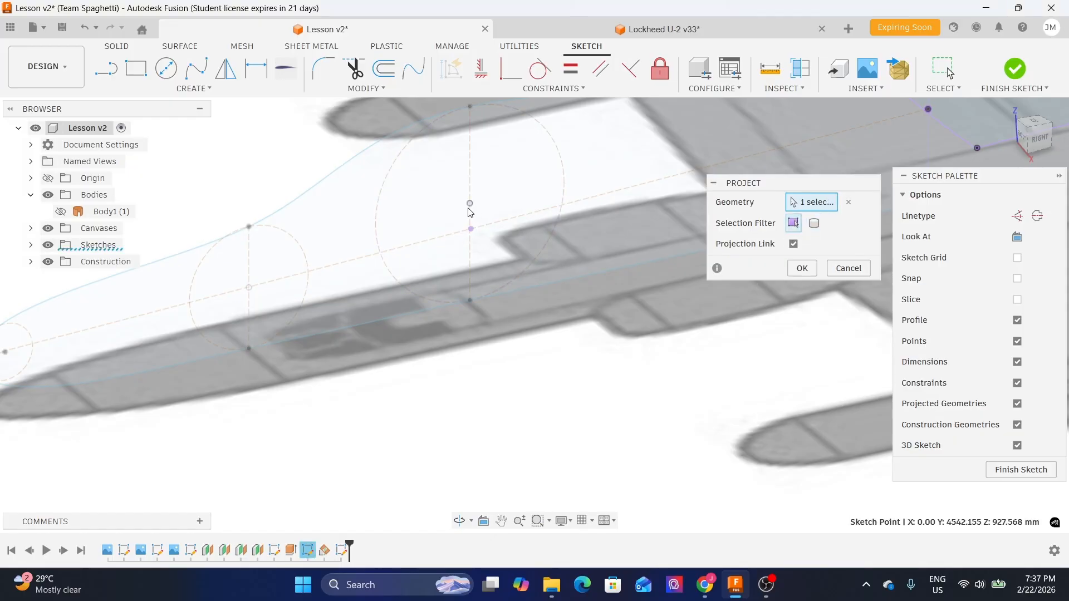
click(251, 289)
scroll(278, 373, down, 1)
mouse_move(284, 387)
middle_down()
mouse_move(354, 386)
mouse_move(522, 339)
middle_up()
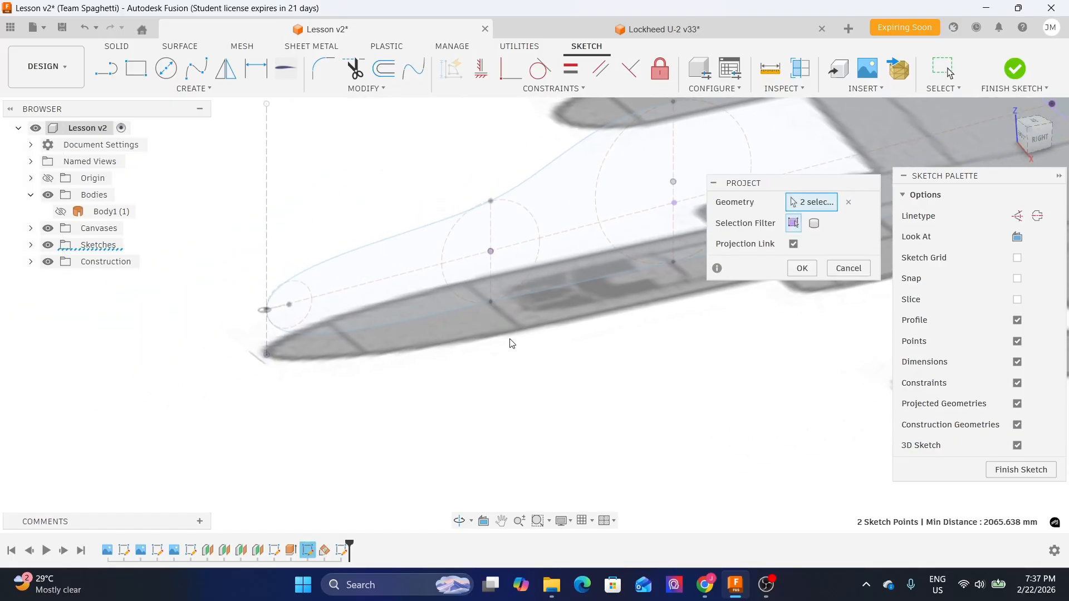
scroll(244, 341, up, 4)
scroll(269, 282, up, 5)
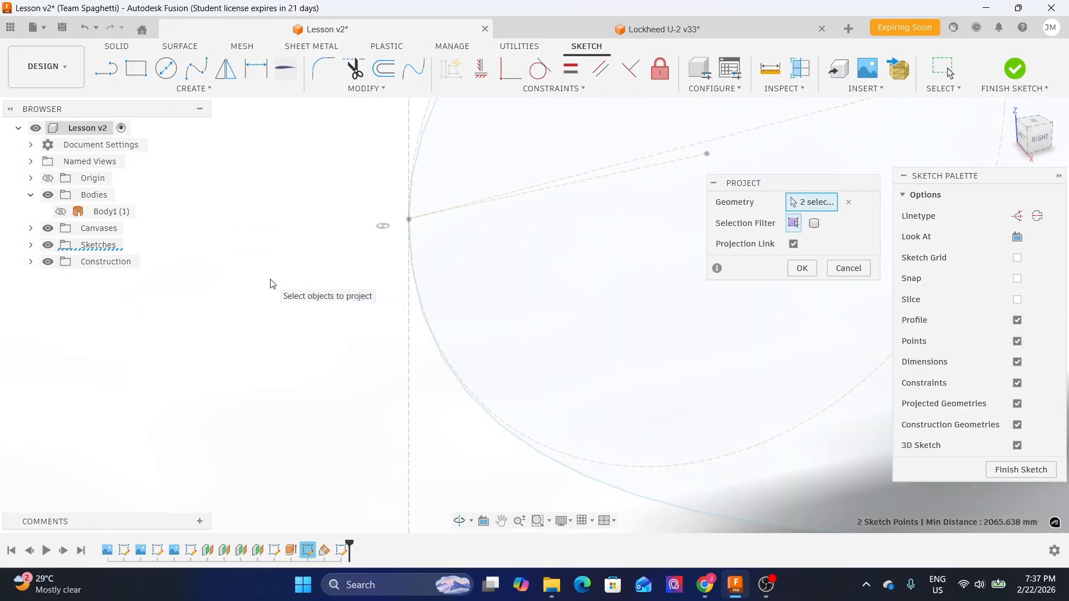
click(409, 220)
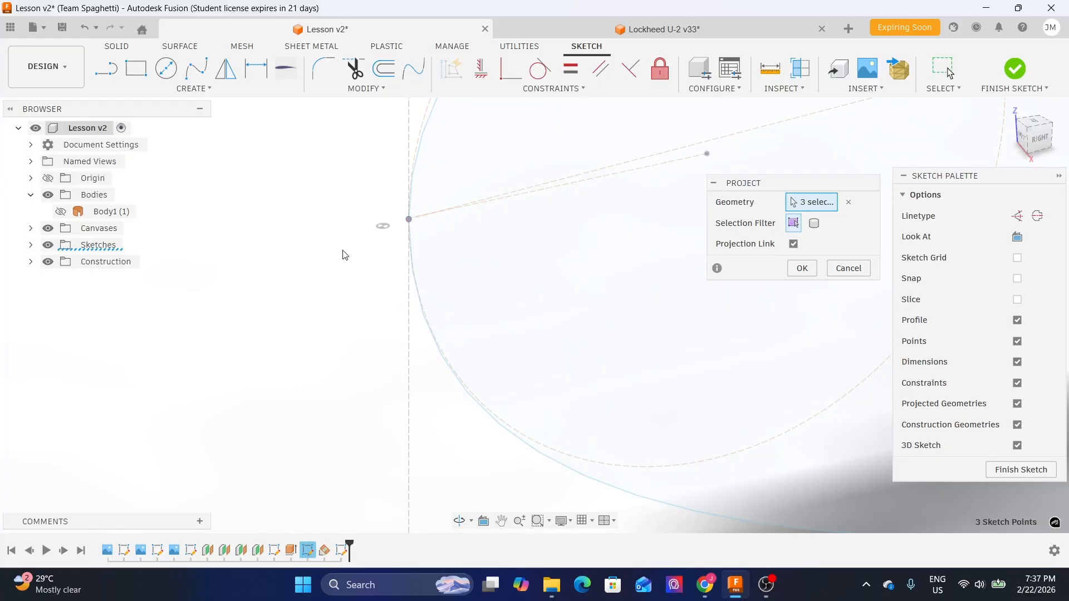
scroll(226, 264, down, 2)
scroll(226, 265, down, 5)
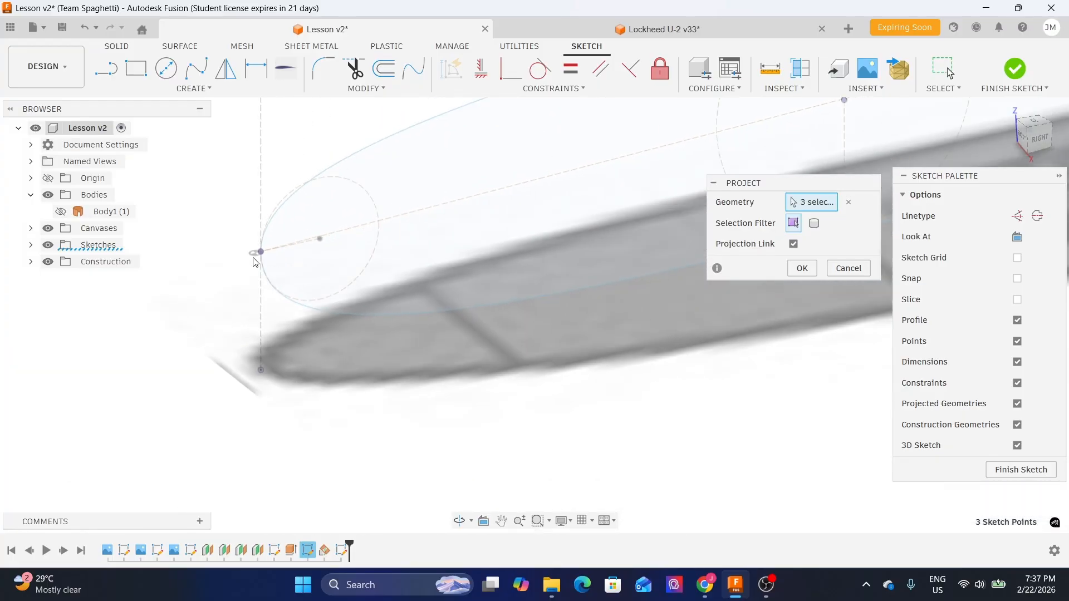
click(802, 269)
- Start the Line tool and hide Sketch5 in the browser
scroll(275, 303, down, 3)
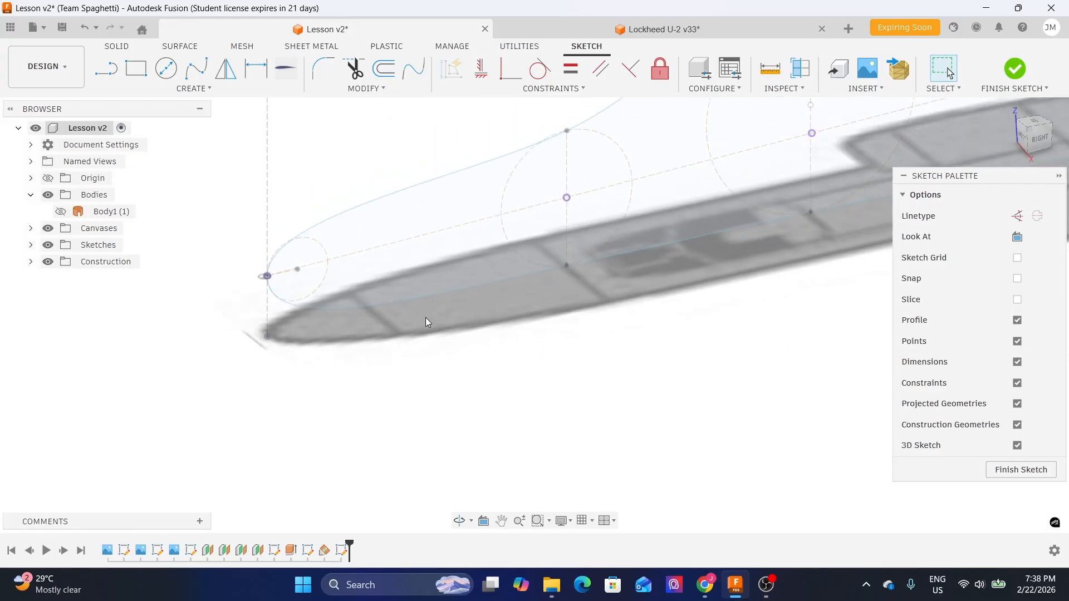
shift+middle_drag(570, 287, 541, 317)
middle_drag(715, 336, 429, 353)
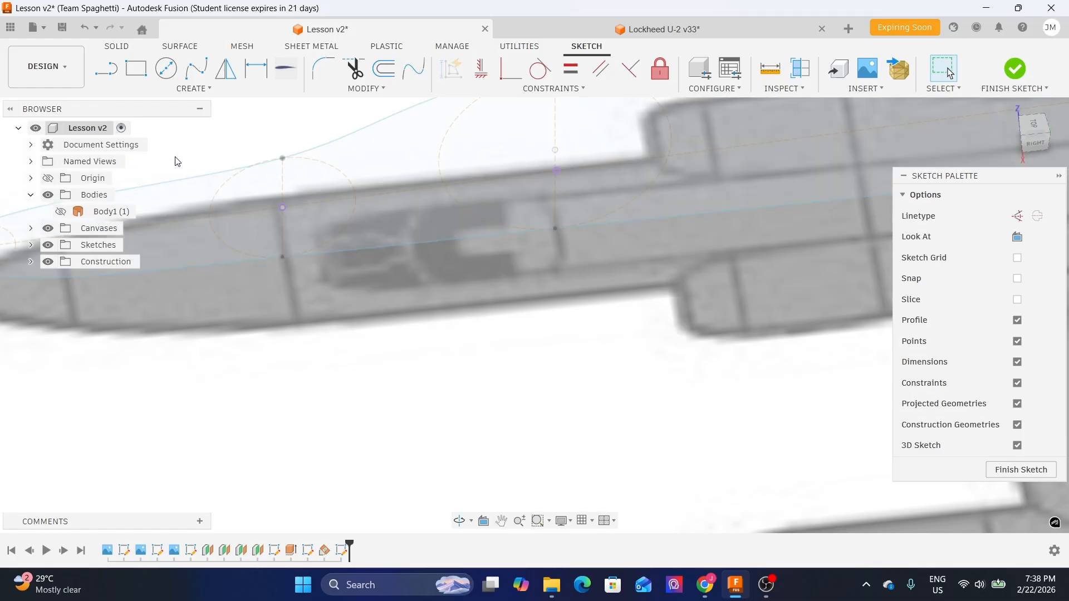
click(110, 78)
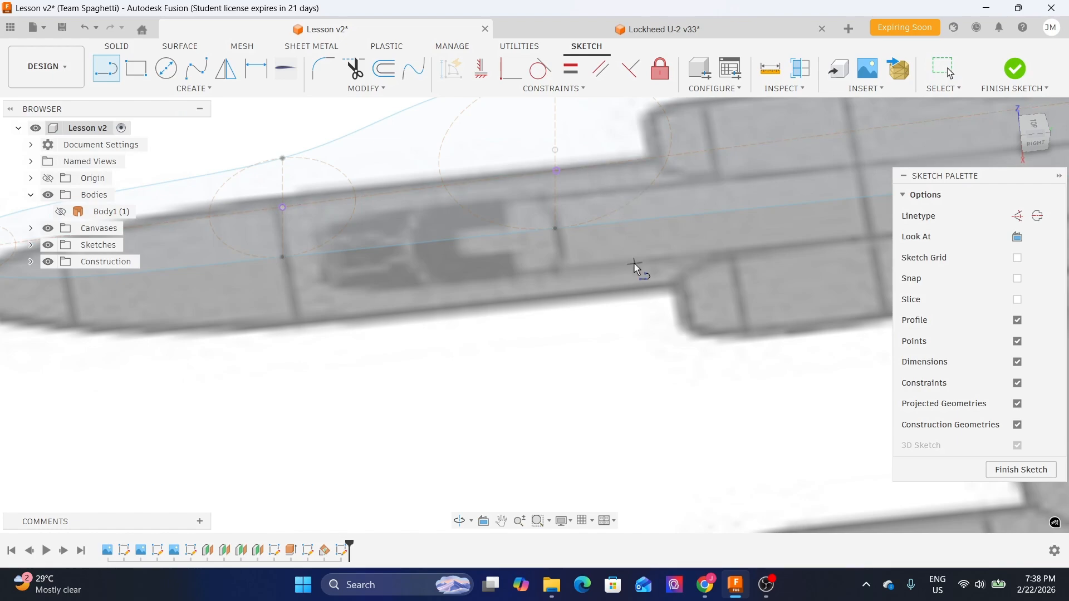
mouse_move(581, 256)
shift+middle_down()
mouse_move(599, 275)
mouse_move(590, 253)
mouse_move(620, 252)
shift+middle_up()
scroll(621, 256, down, 3)
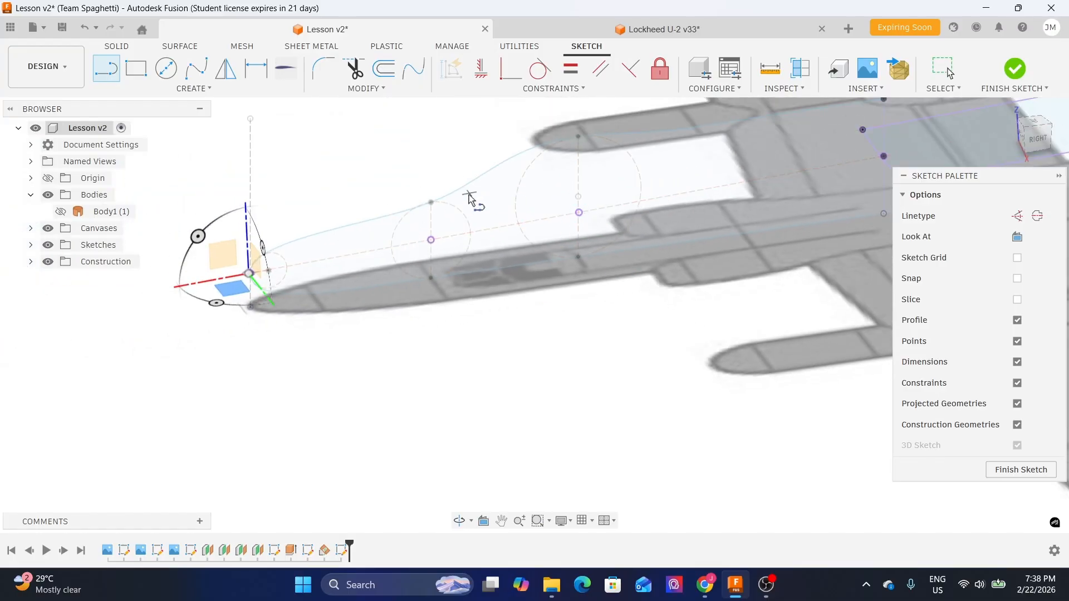
click(31, 246)
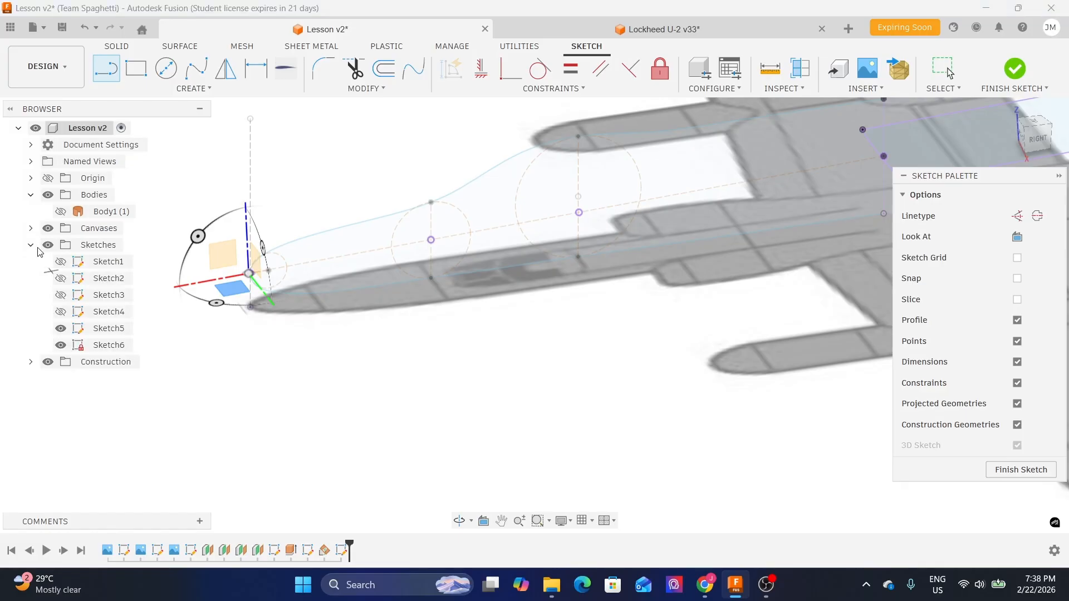
click(61, 329)
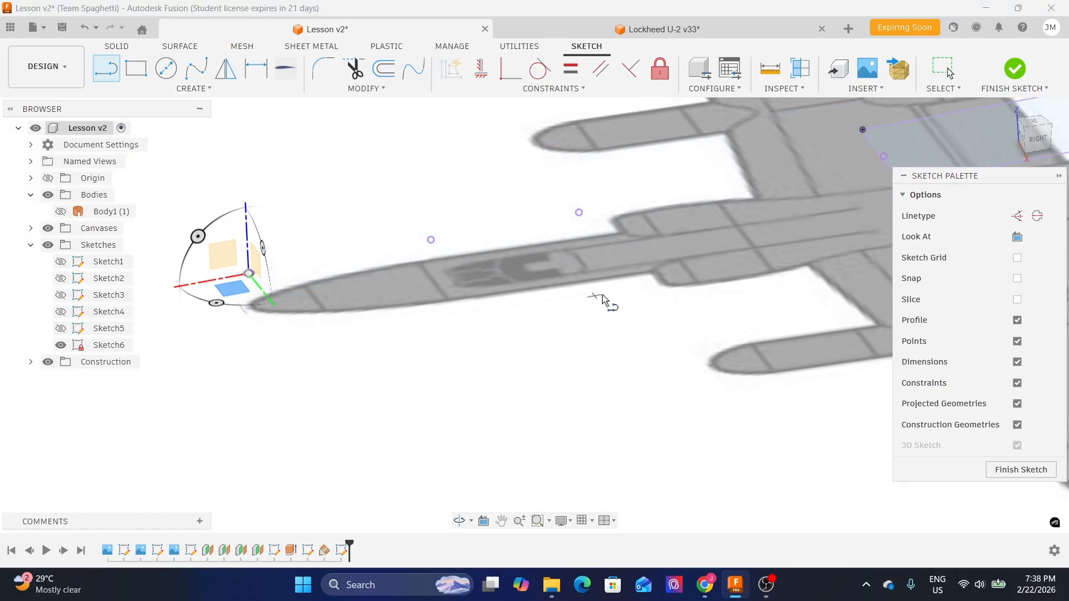
- Draw a vertical line about 640 mm long from the rear projected cross-section center point
click(1025, 131)
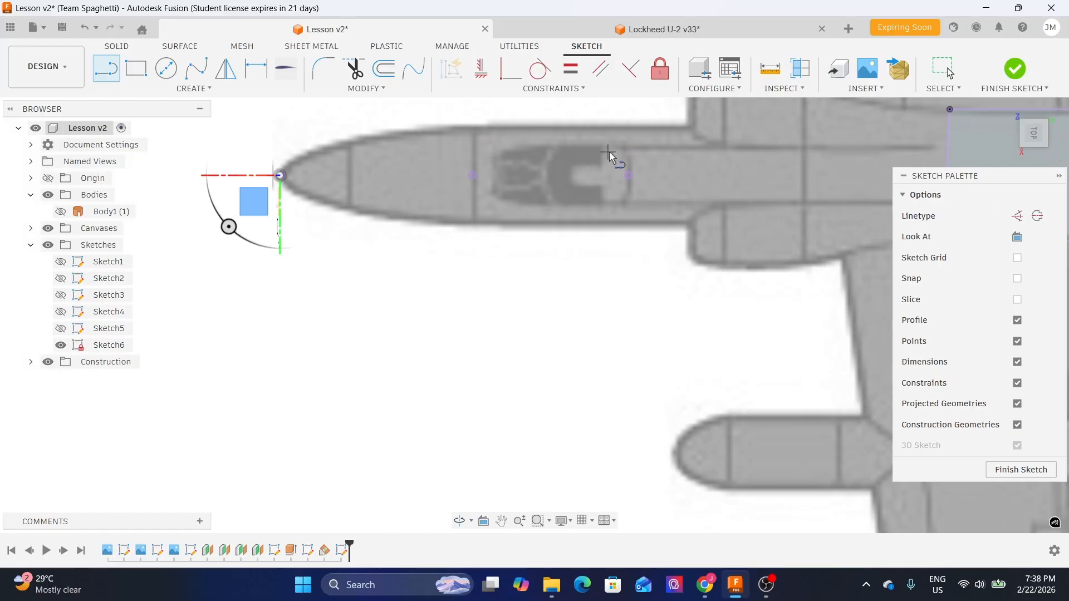
scroll(638, 160, up, 4)
scroll(638, 160, up, 2)
scroll(570, 203, up, 3)
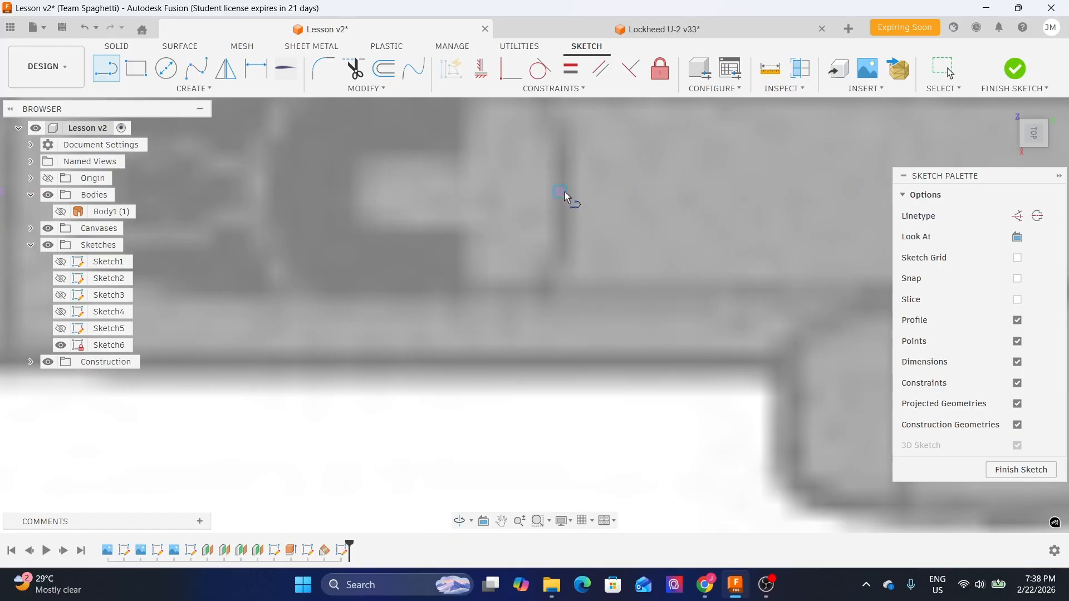
click(561, 192)
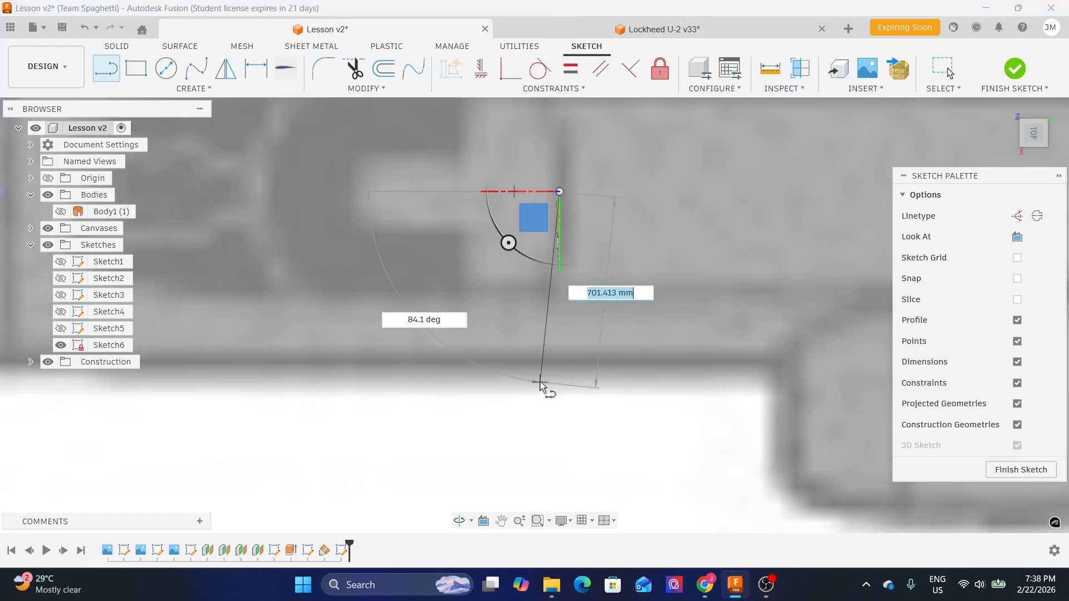
scroll(557, 359, down, 2)
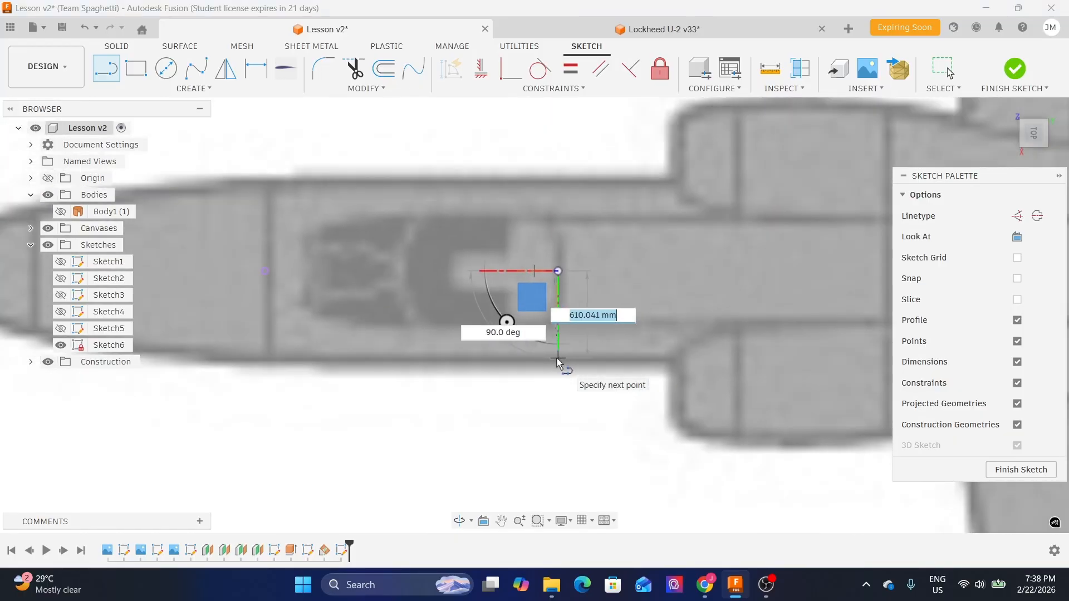
scroll(557, 361, down, 3)
scroll(561, 373, up, 4)
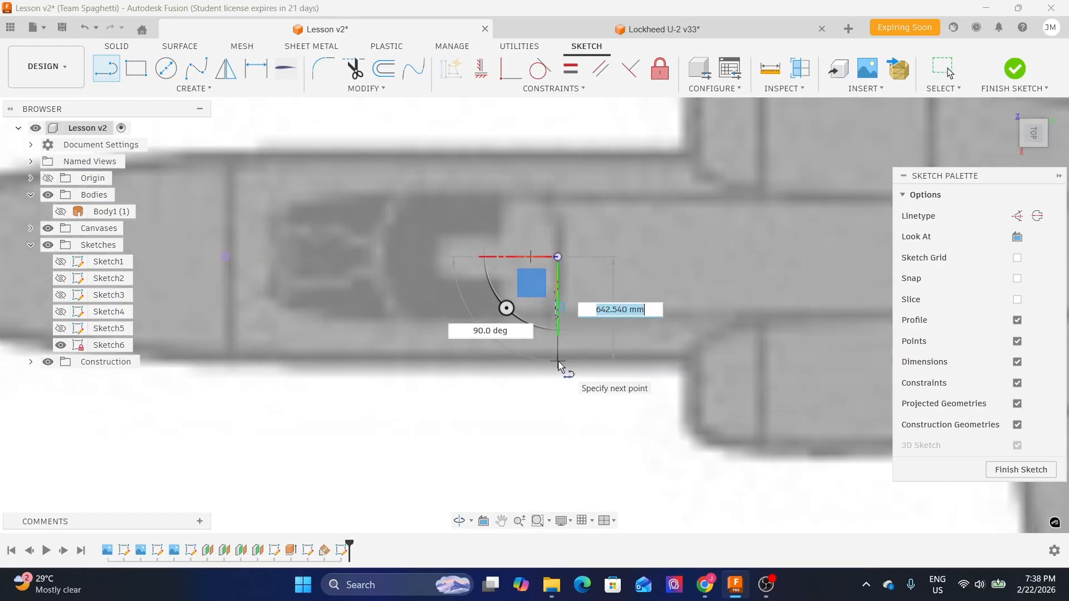
scroll(558, 362, up, 1)
click(558, 361)
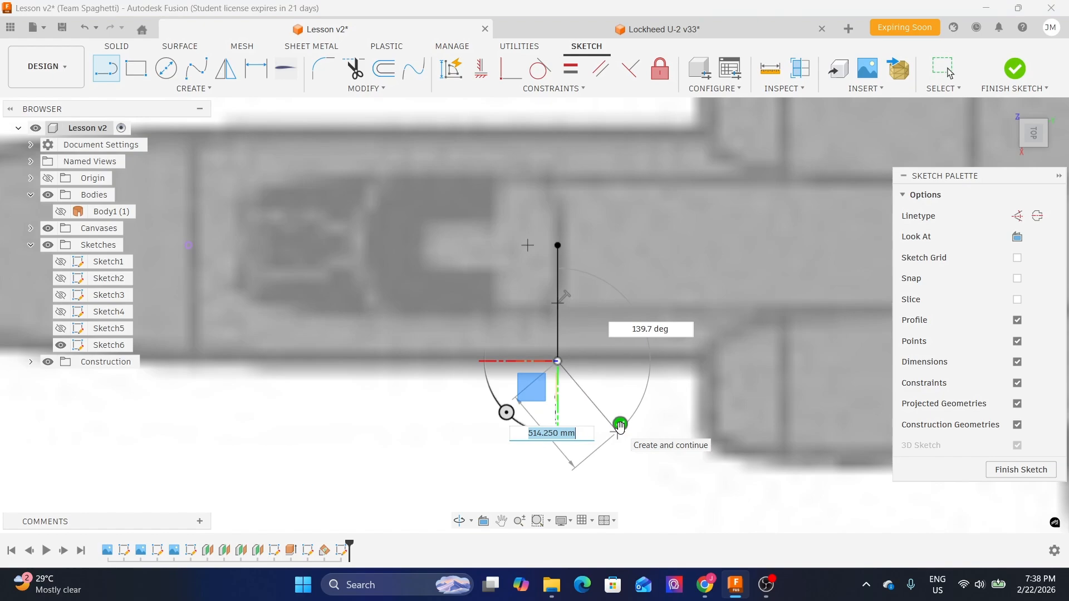
click(620, 426)
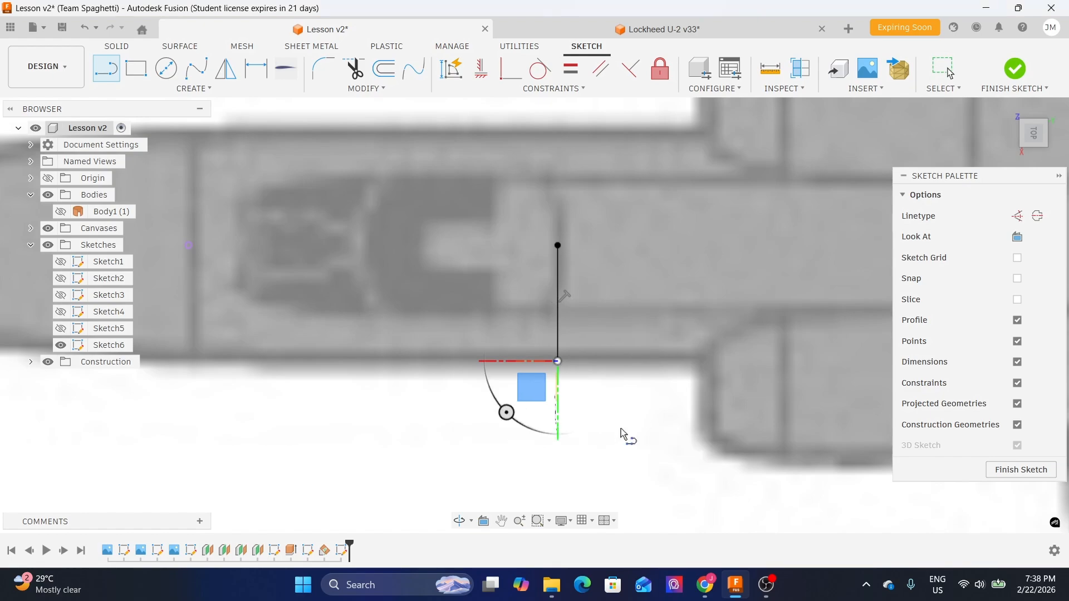
- Draw a vertical line about 640 mm long downward from the front projected cross-section center point
scroll(621, 337, down, 2)
middle_drag(362, 312, 439, 278)
scroll(439, 277, up, 3)
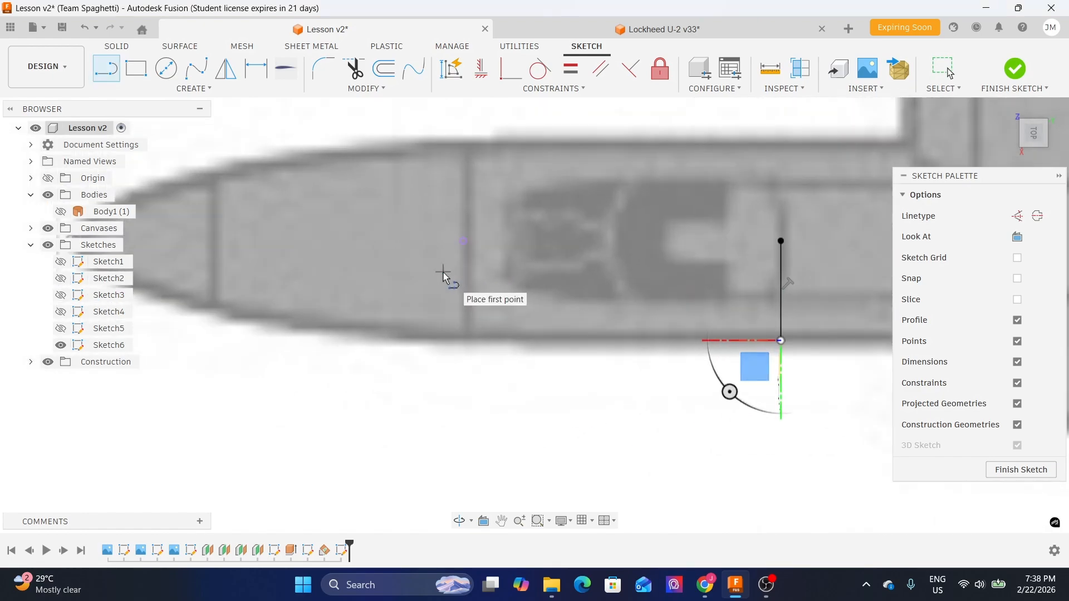
click(465, 239)
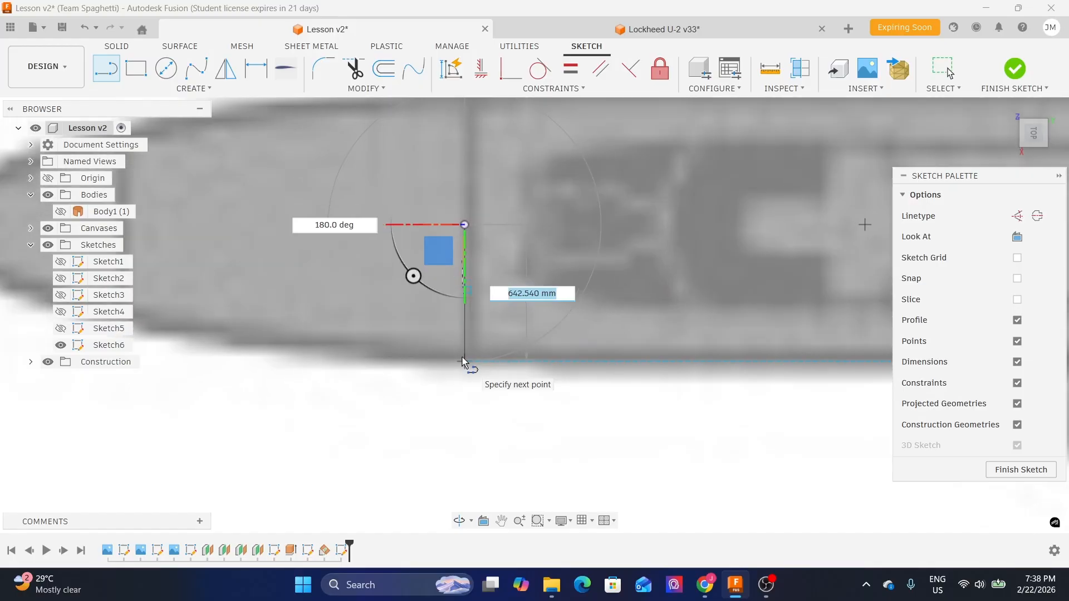
scroll(463, 361, down, 2)
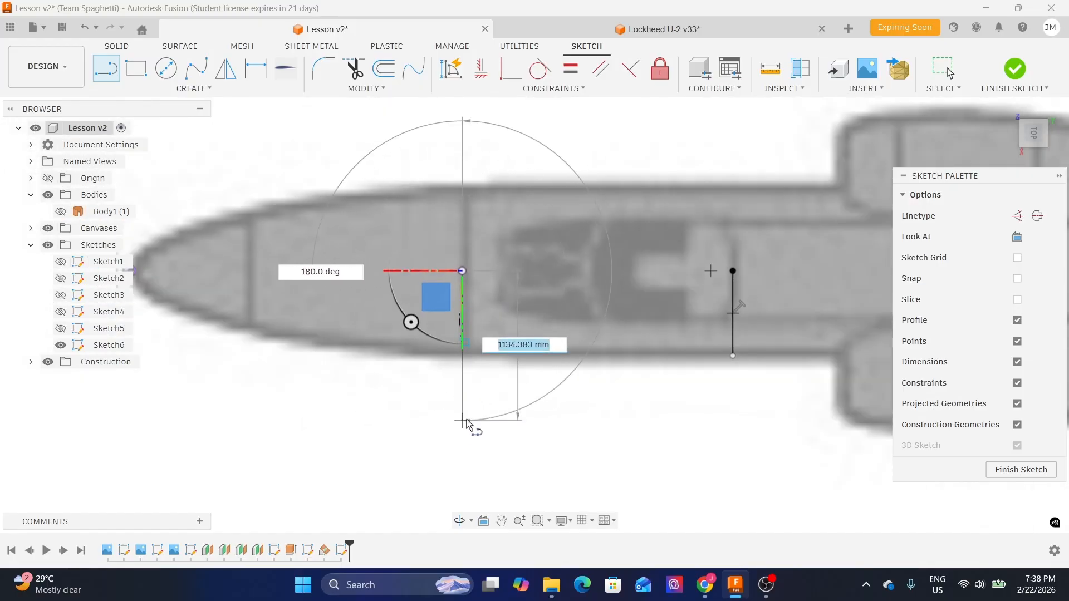
scroll(465, 396, up, 2)
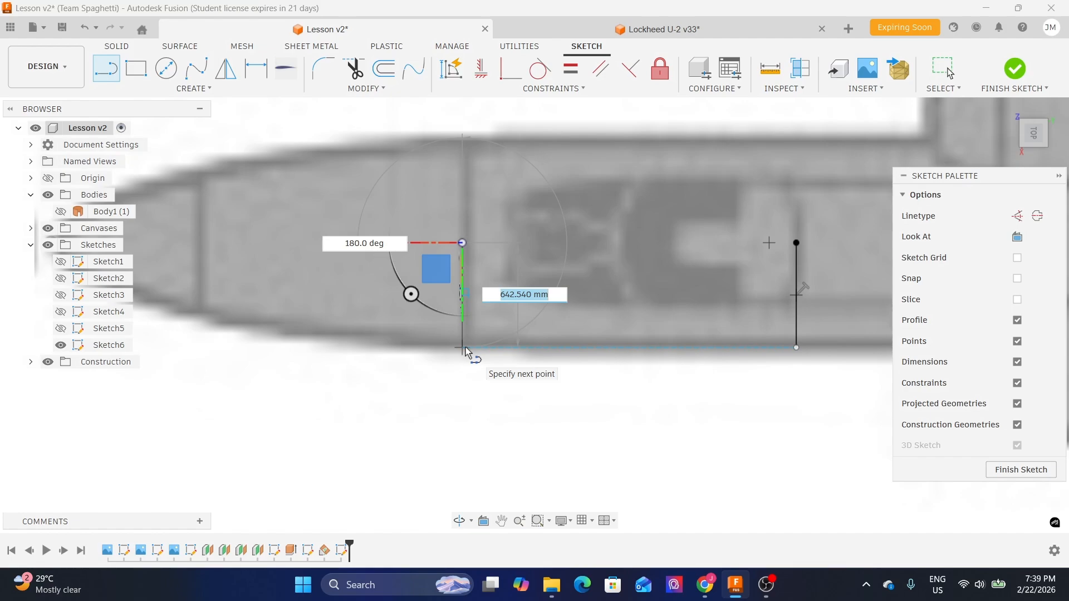
scroll(466, 351, up, 1)
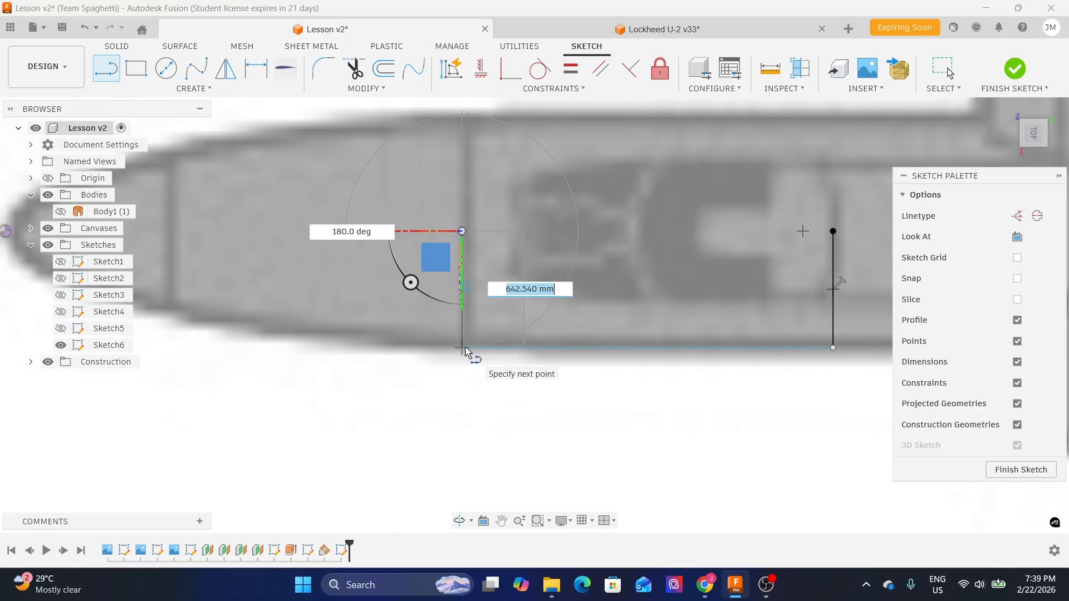
click(464, 348)
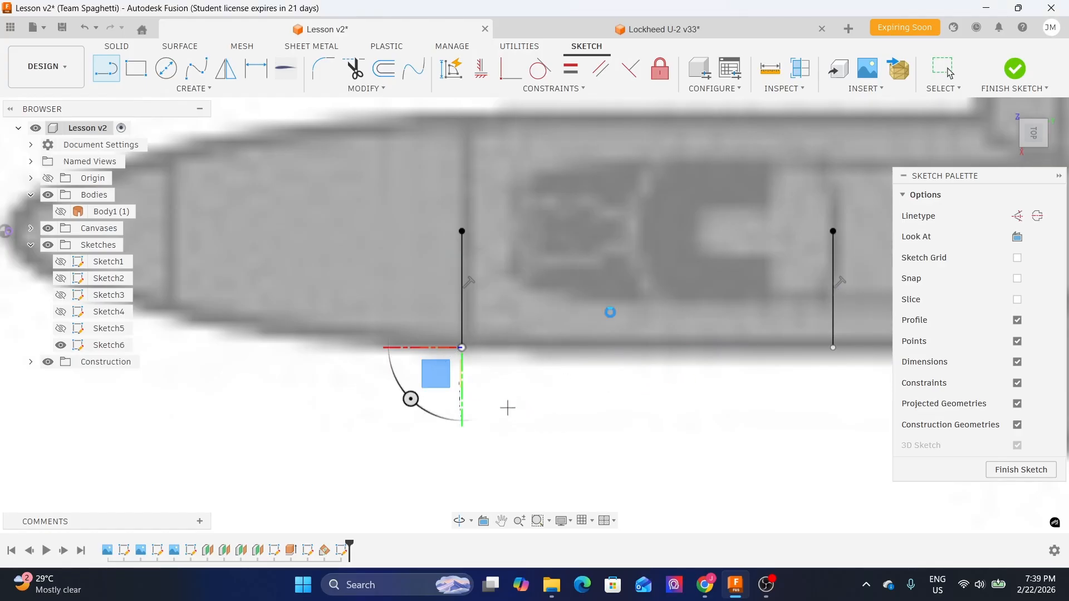
key(Escape)
scroll(642, 307, down, 2)
middle_drag(706, 353, 616, 359)
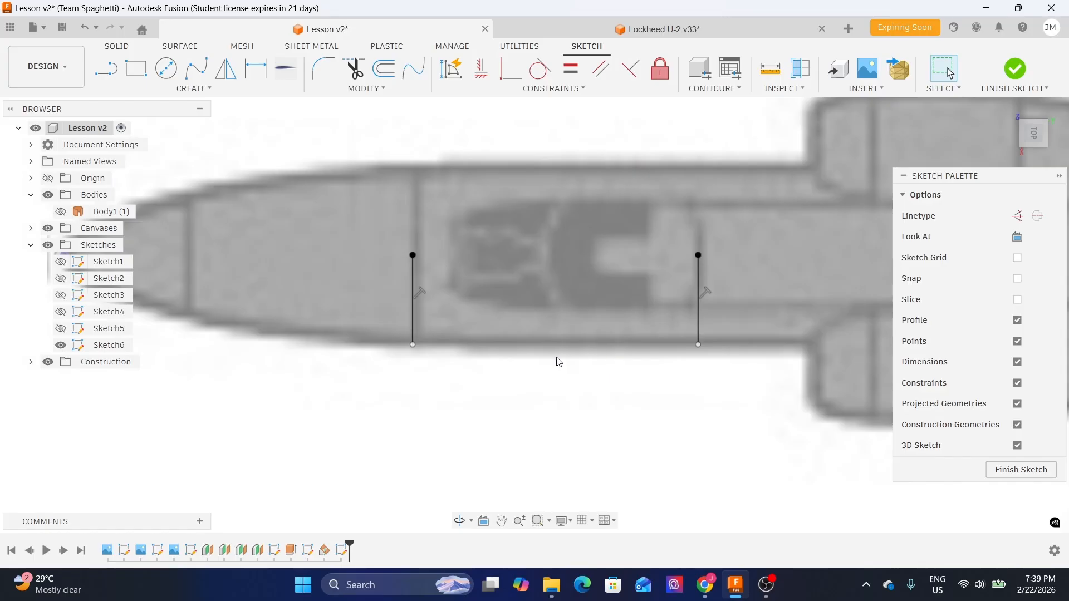
key(l)
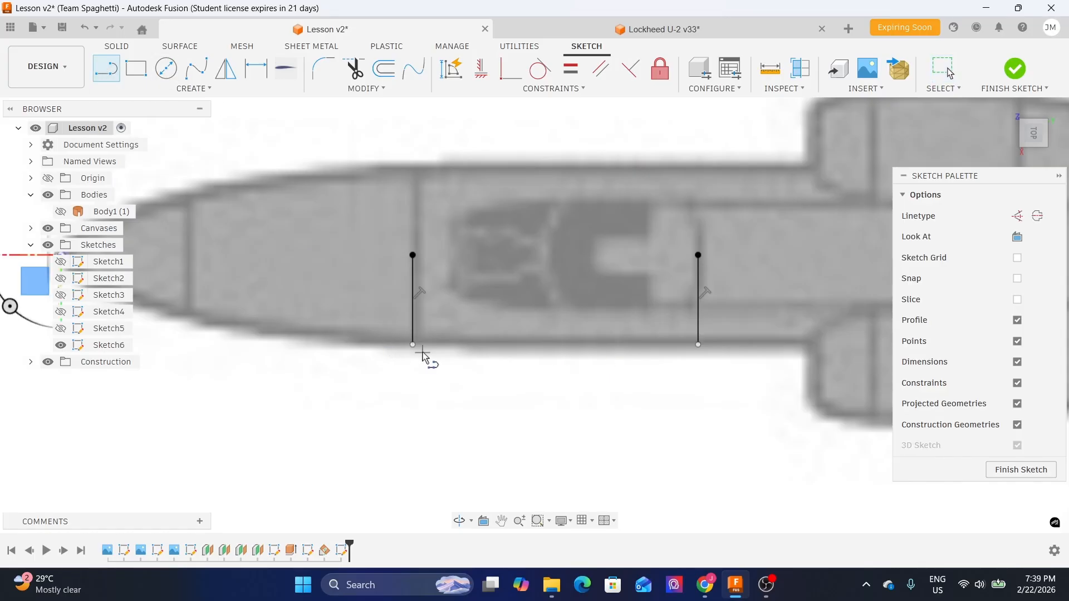
click(412, 345)
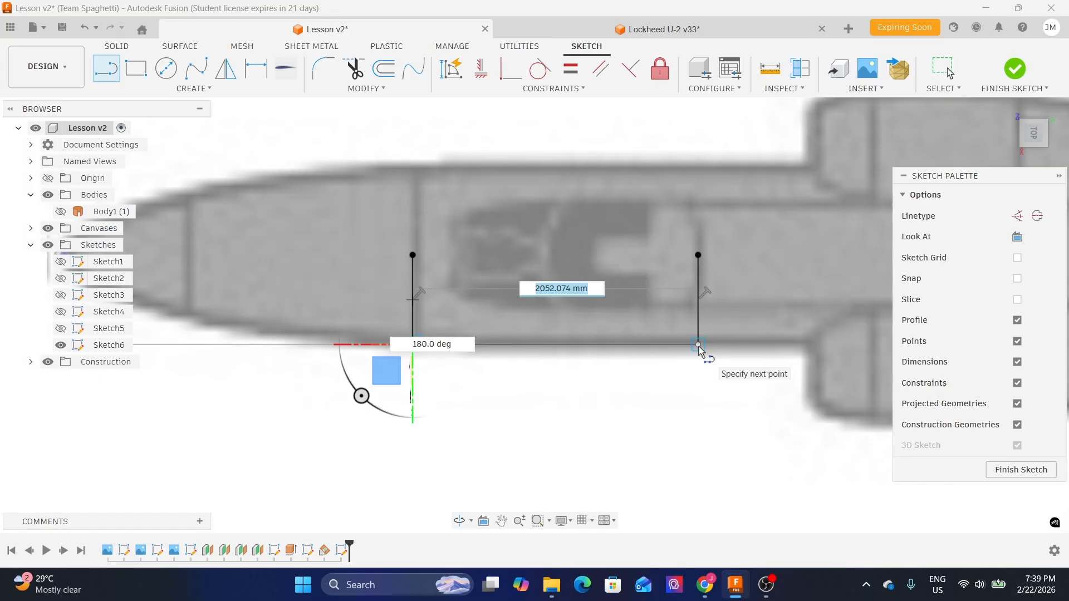
key(Escape)
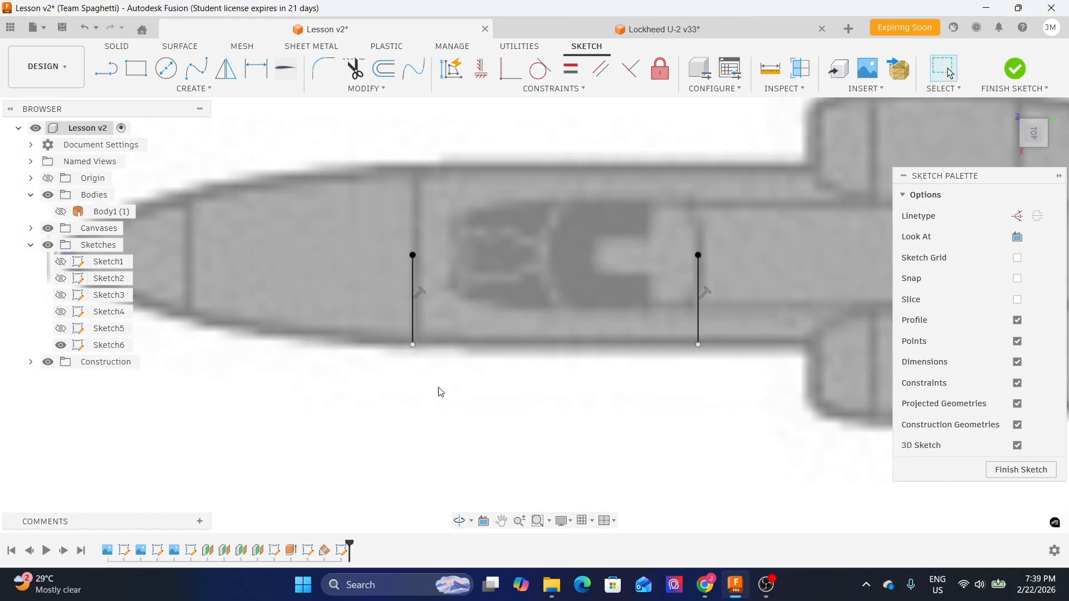
- Draw a circle through the top and bottom endpoints of the rear vertical line
scroll(470, 386, down, 2)
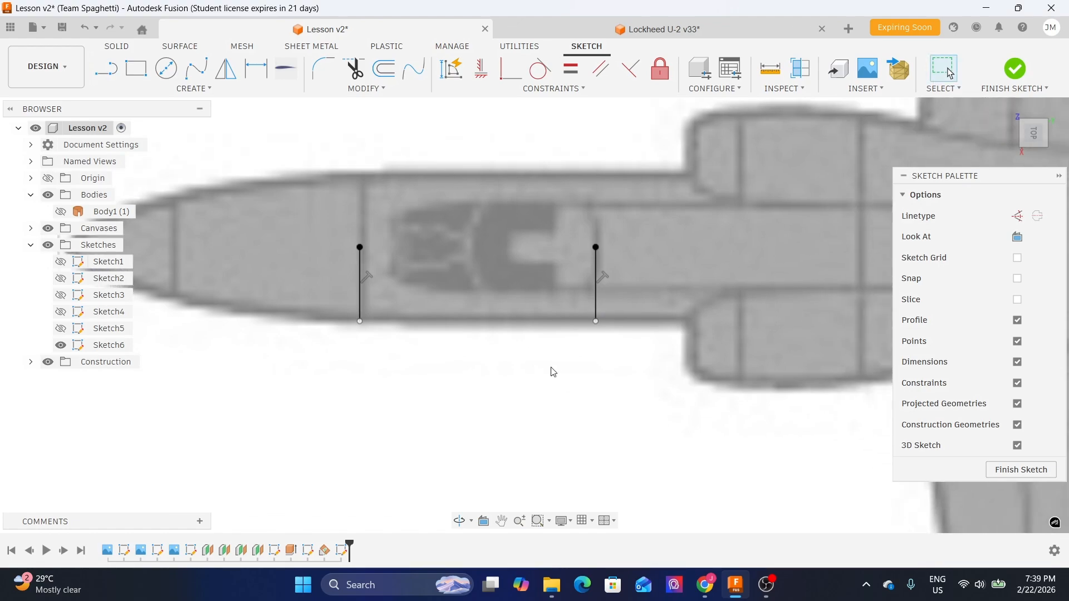
middle_drag(373, 361, 542, 330)
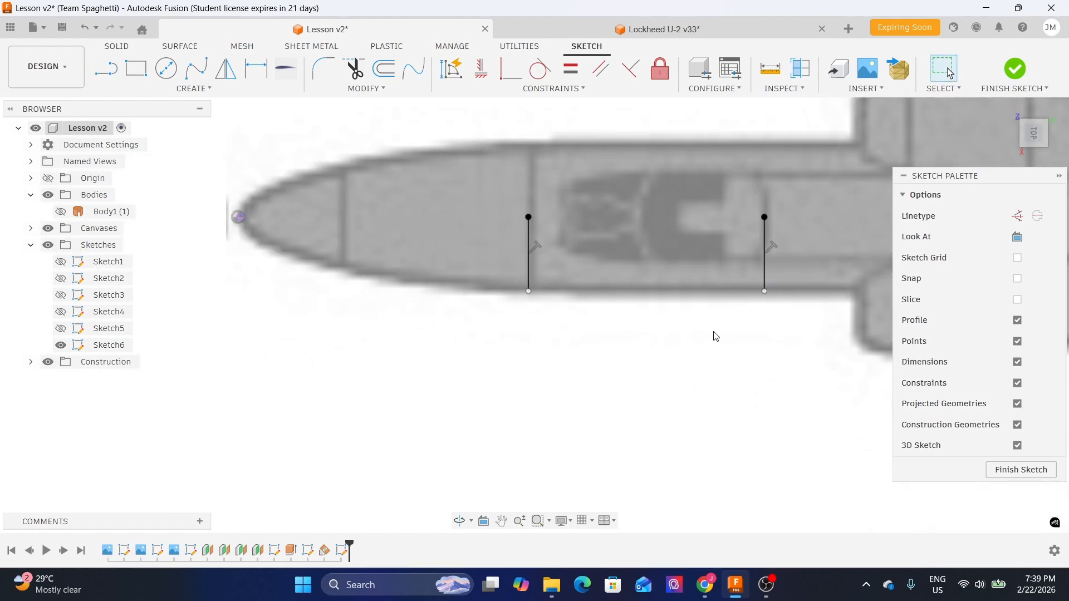
middle_drag(773, 320, 571, 319)
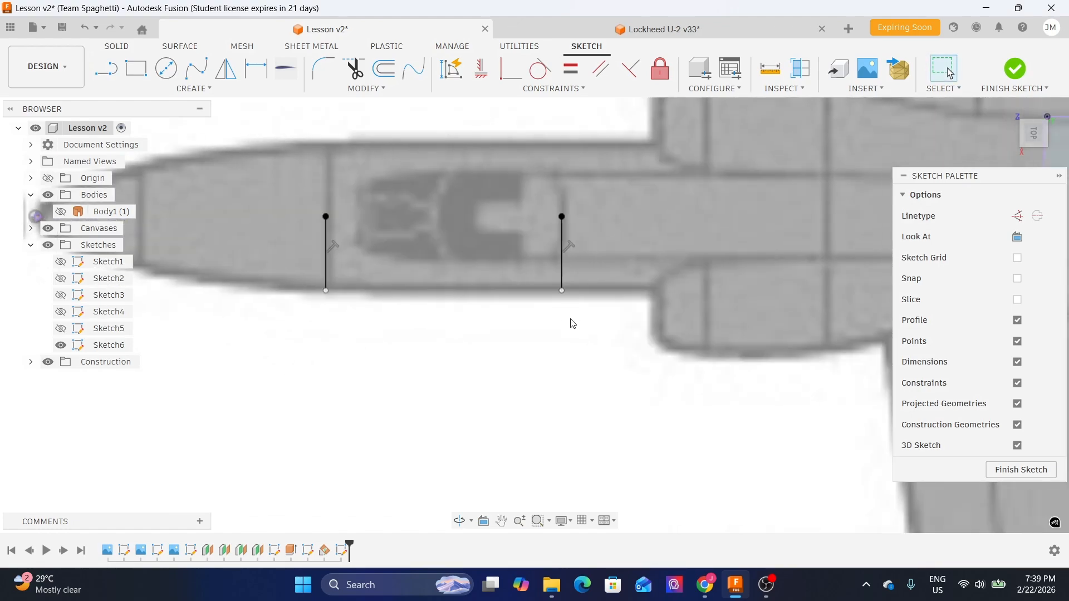
click(166, 68)
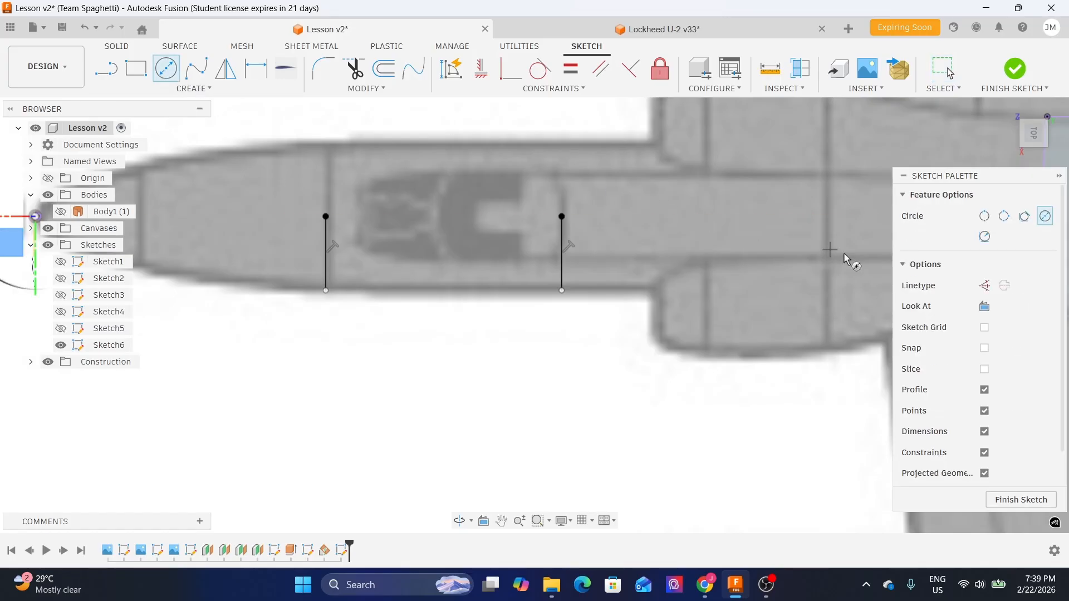
drag(992, 179, 941, 175)
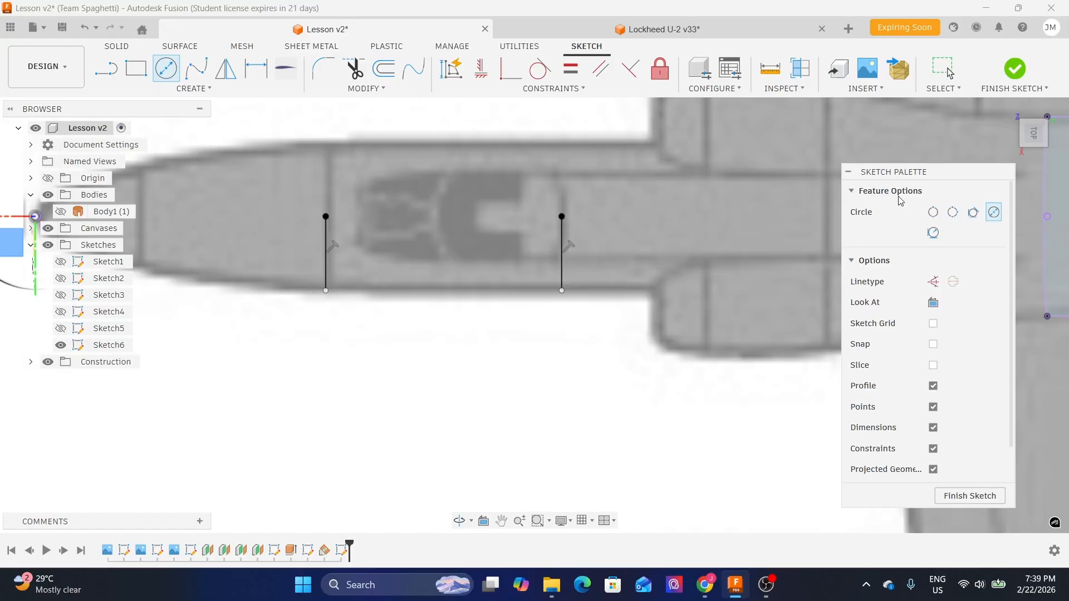
click(994, 215)
scroll(587, 222, up, 3)
click(551, 215)
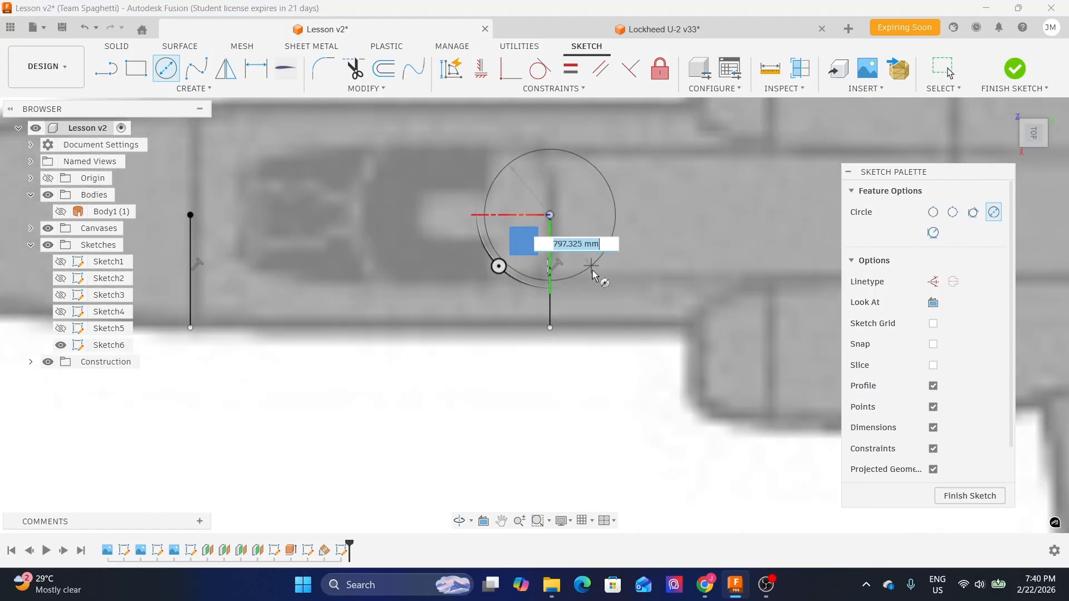
click(550, 328)
- Draw a circle through the top and bottom endpoints of the front vertical line
scroll(633, 344, down, 2)
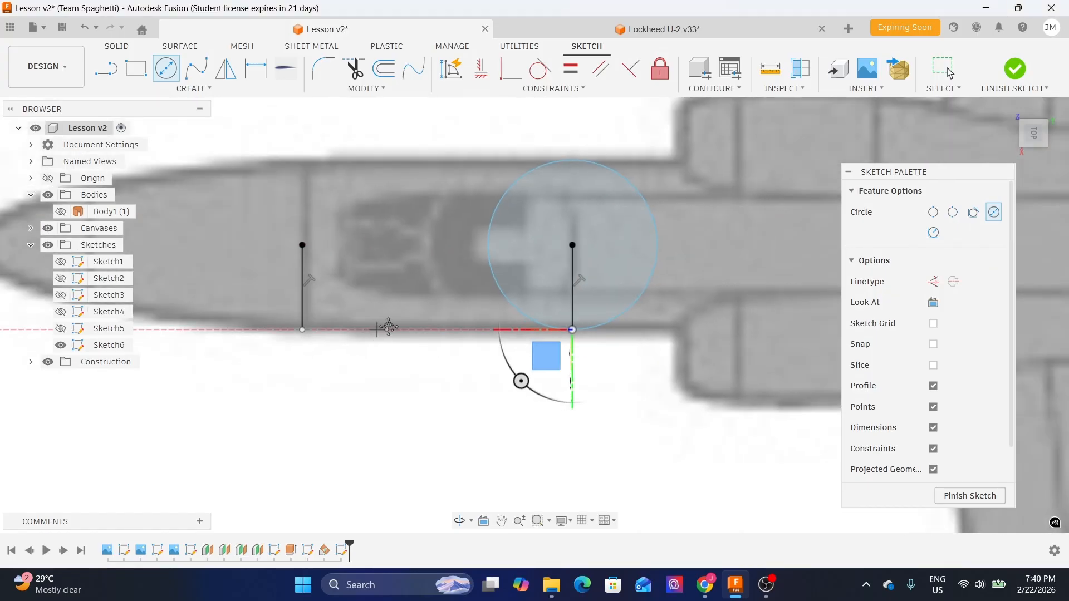
middle_drag(370, 327, 573, 305)
scroll(473, 235, up, 3)
click(512, 215)
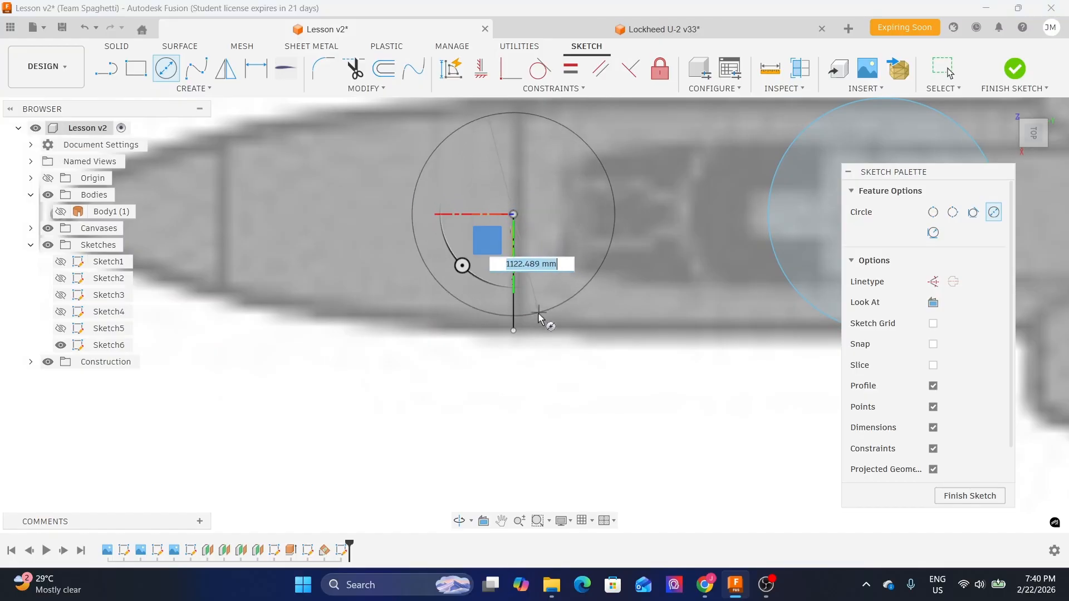
click(514, 332)
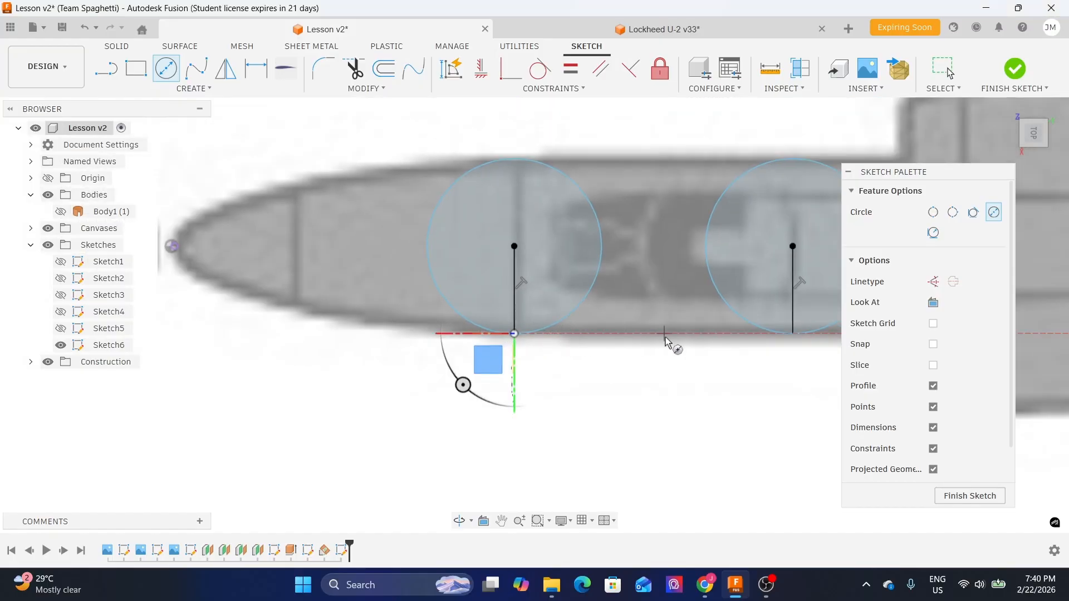
- Switch to the two-point circle option and zoom in around the projected nose point
scroll(636, 295, down, 1)
middle_drag(284, 252, 431, 221)
scroll(390, 231, up, 5)
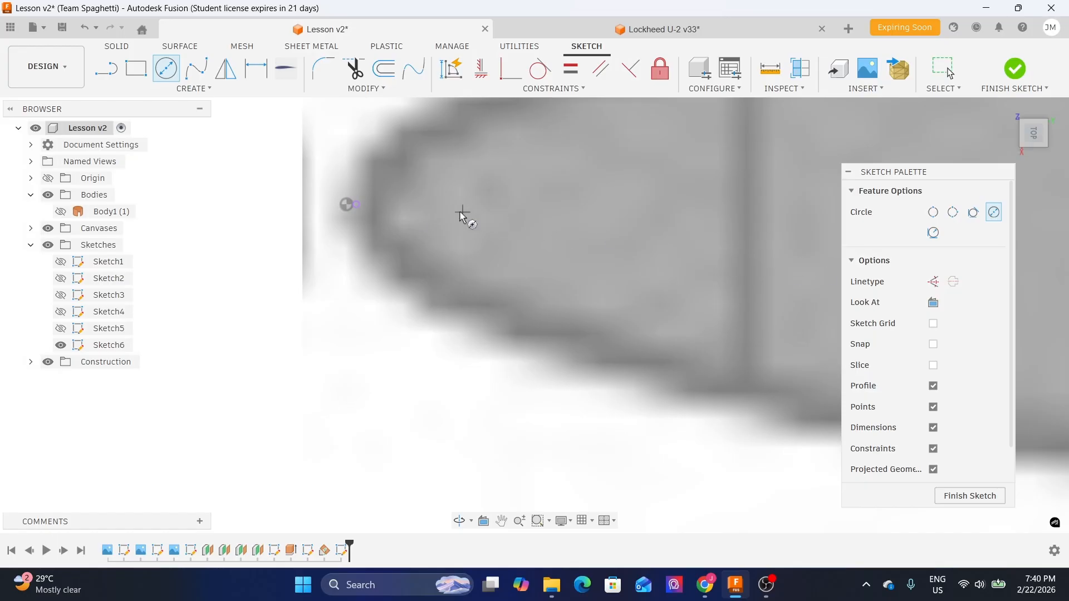
scroll(370, 216, up, 1)
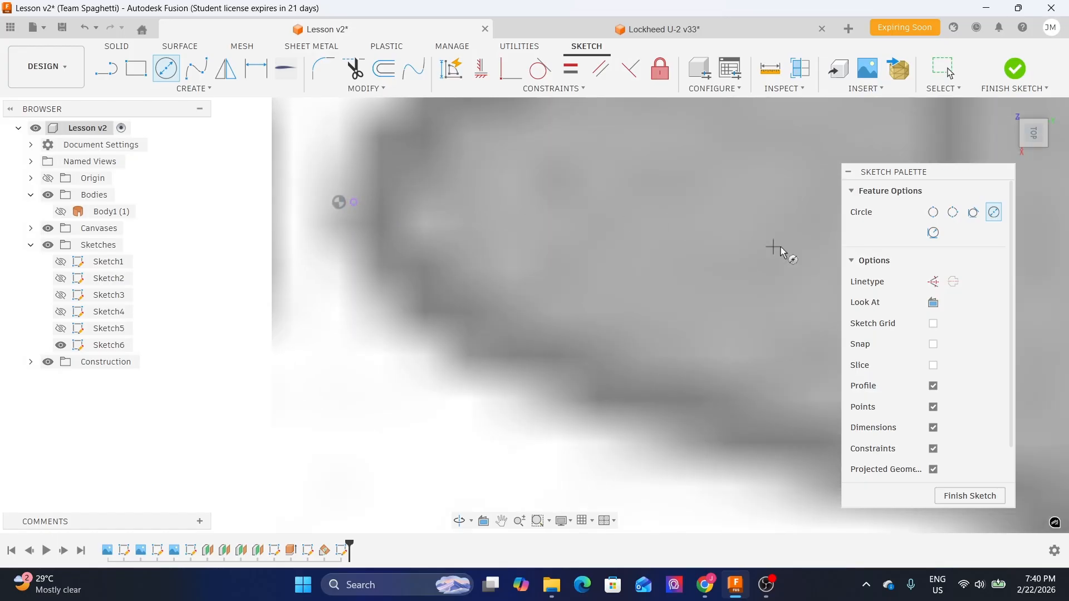
click(933, 213)
click(339, 202)
scroll(348, 206, up, 3)
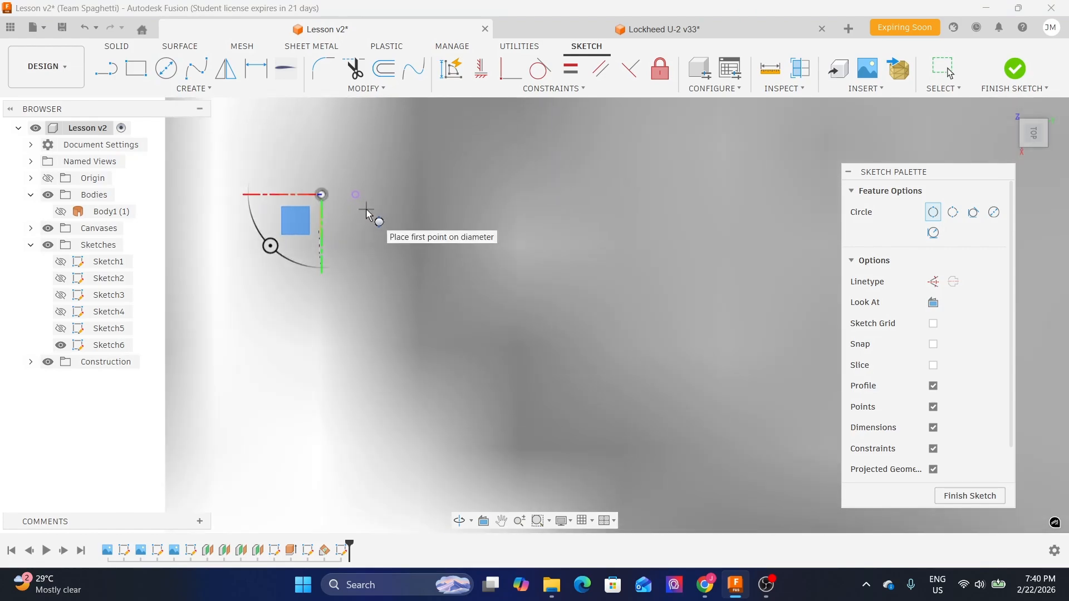
scroll(356, 207, down, 4)
scroll(357, 206, up, 1)
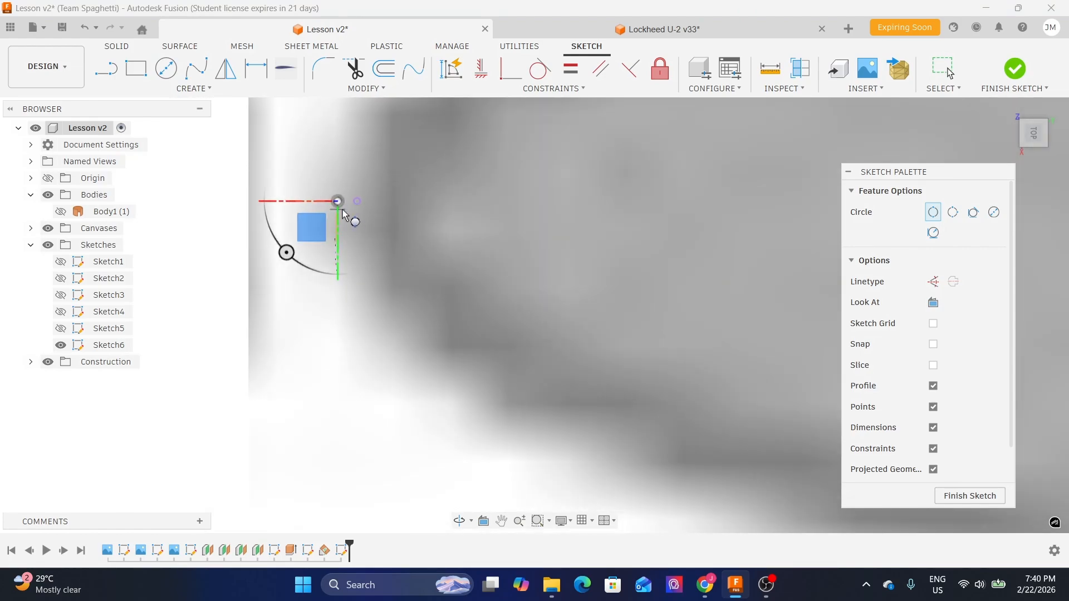
scroll(346, 205, up, 3)
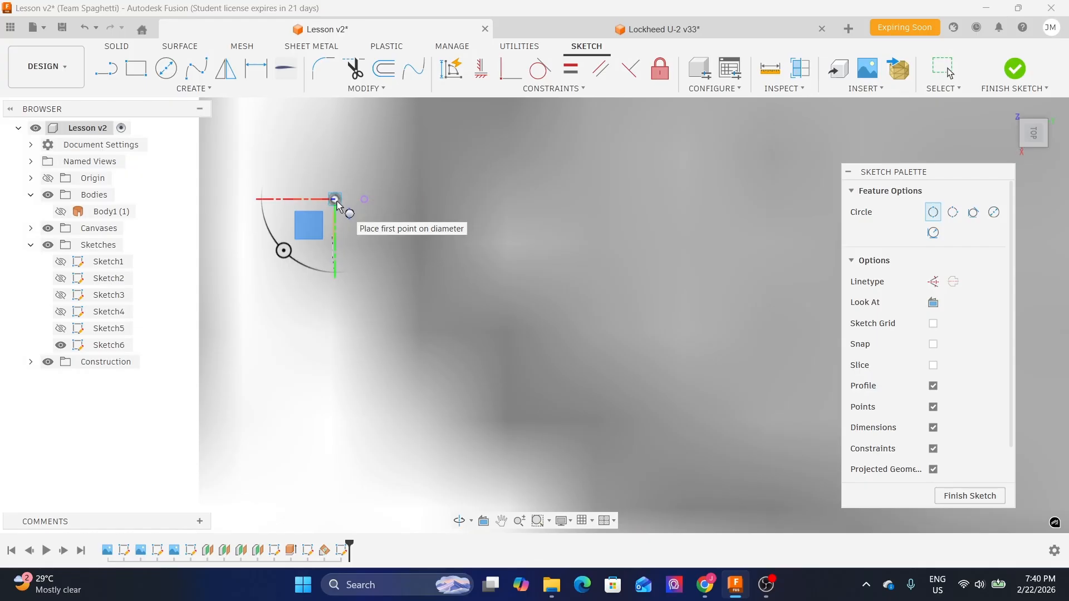
scroll(359, 205, up, 2)
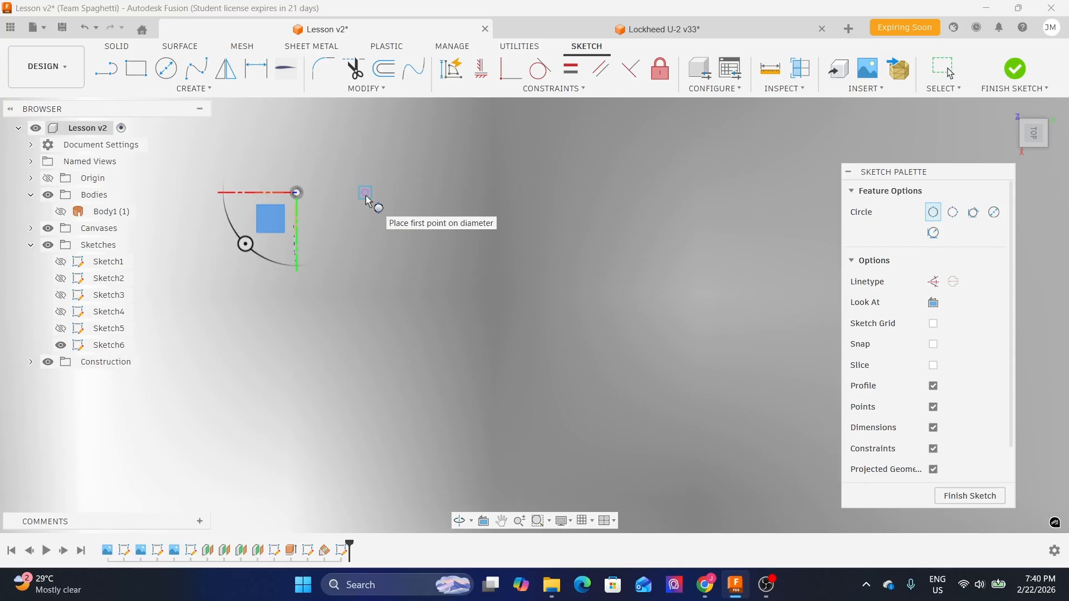
scroll(366, 196, down, 5)
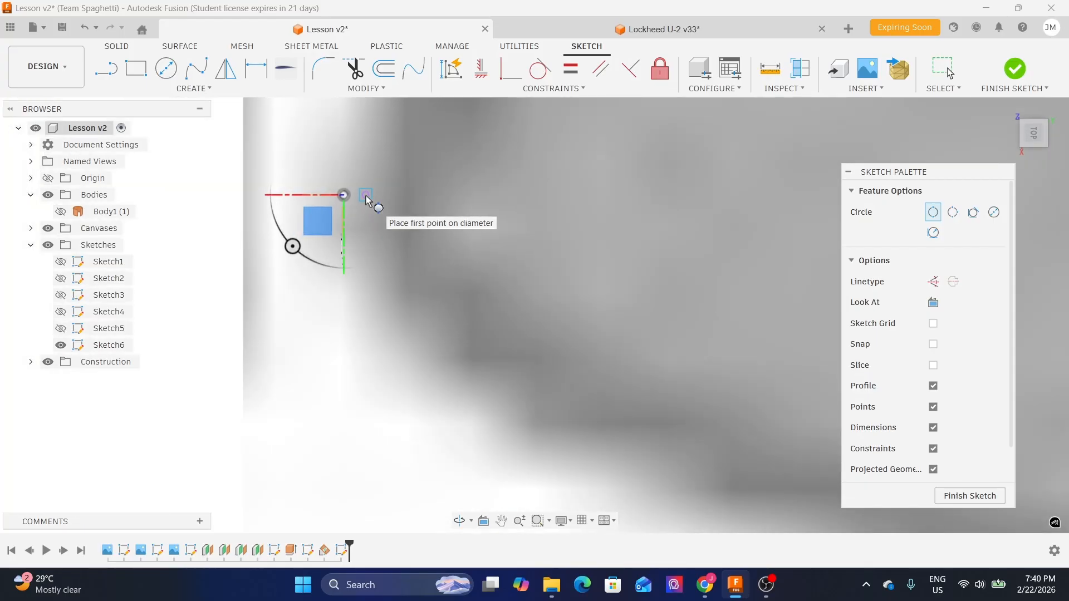
- Inspect the nose region by toggling Sketch5 and canvas visibility and orbiting the view
click(61, 328)
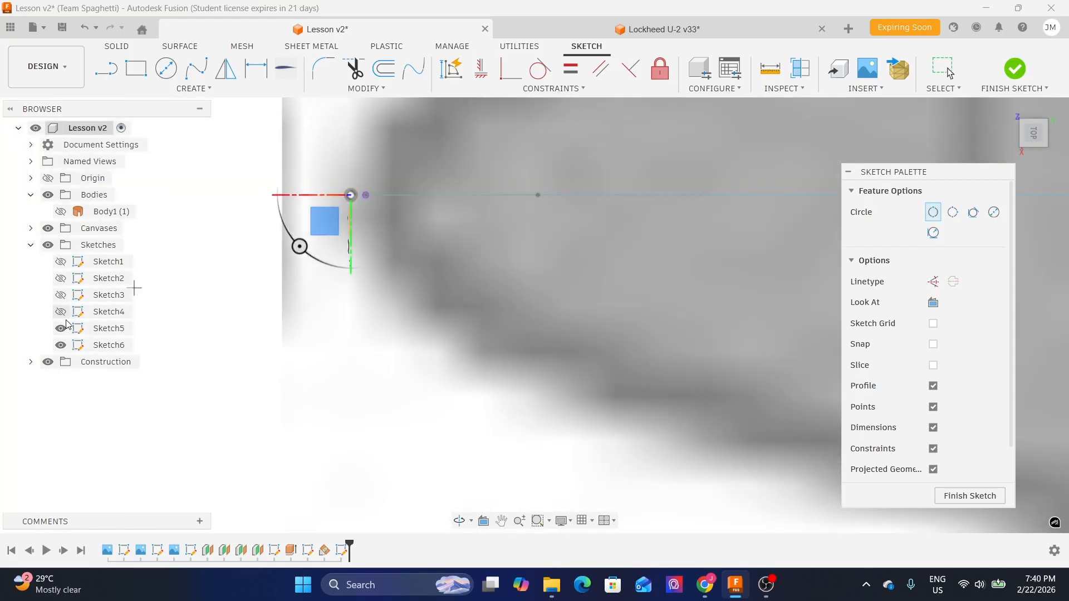
click(48, 228)
mouse_move(429, 253)
shift+middle_down()
mouse_move(420, 212)
mouse_move(367, 220)
shift+middle_up()
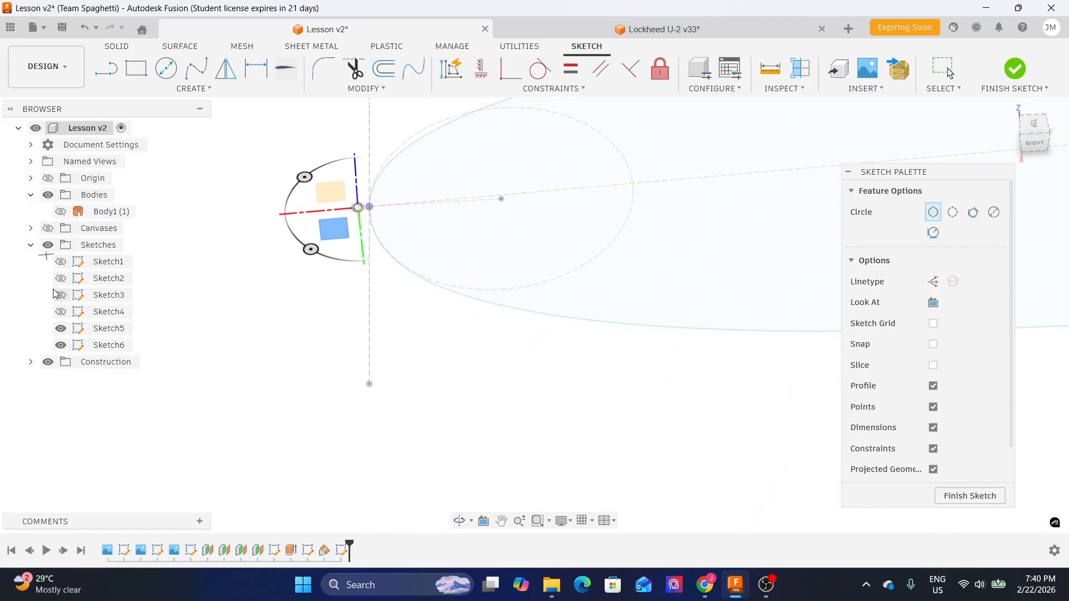
click(62, 329)
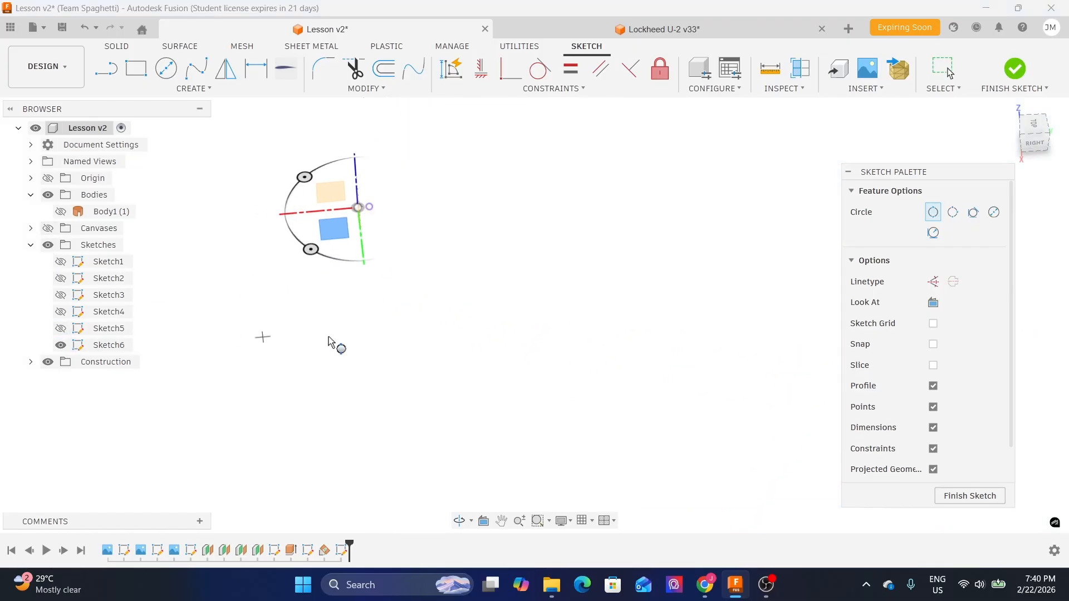
click(1035, 128)
click(48, 229)
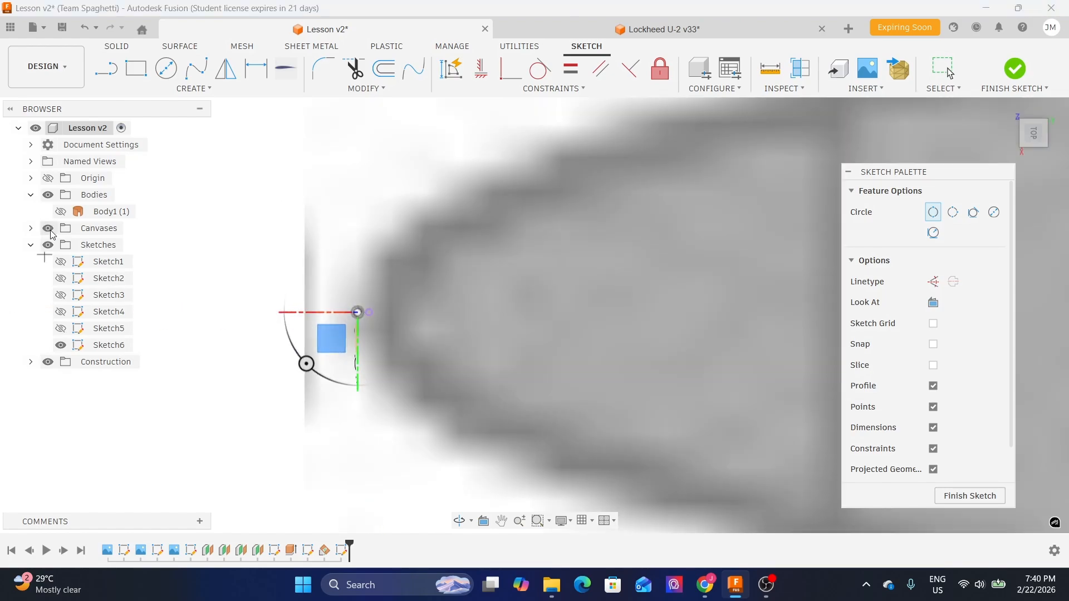
- Start a two-point circle from the projected nose point
scroll(373, 359, up, 3)
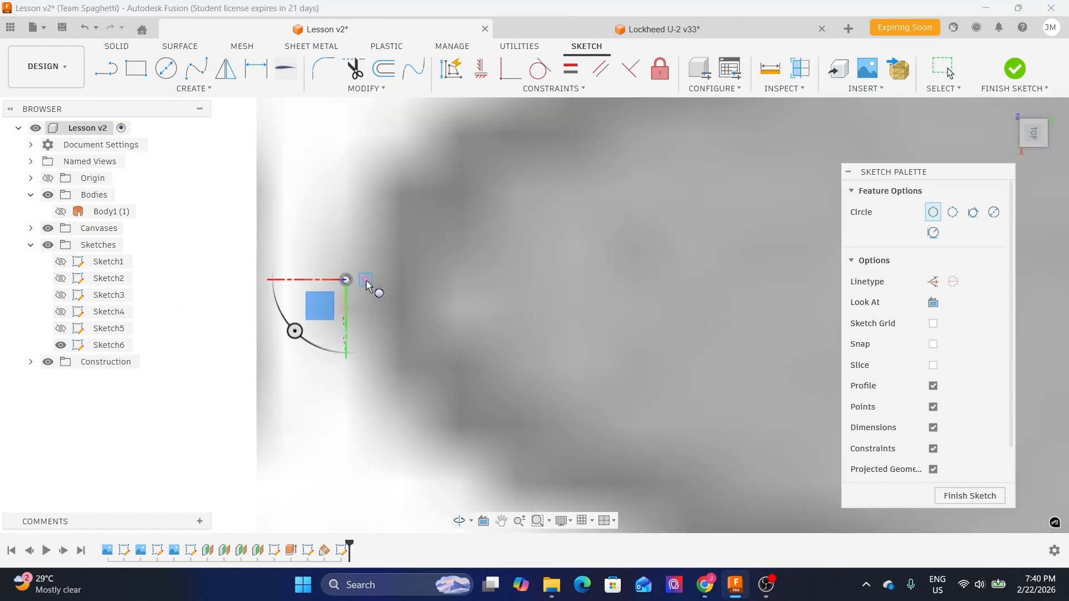
scroll(366, 281, up, 3)
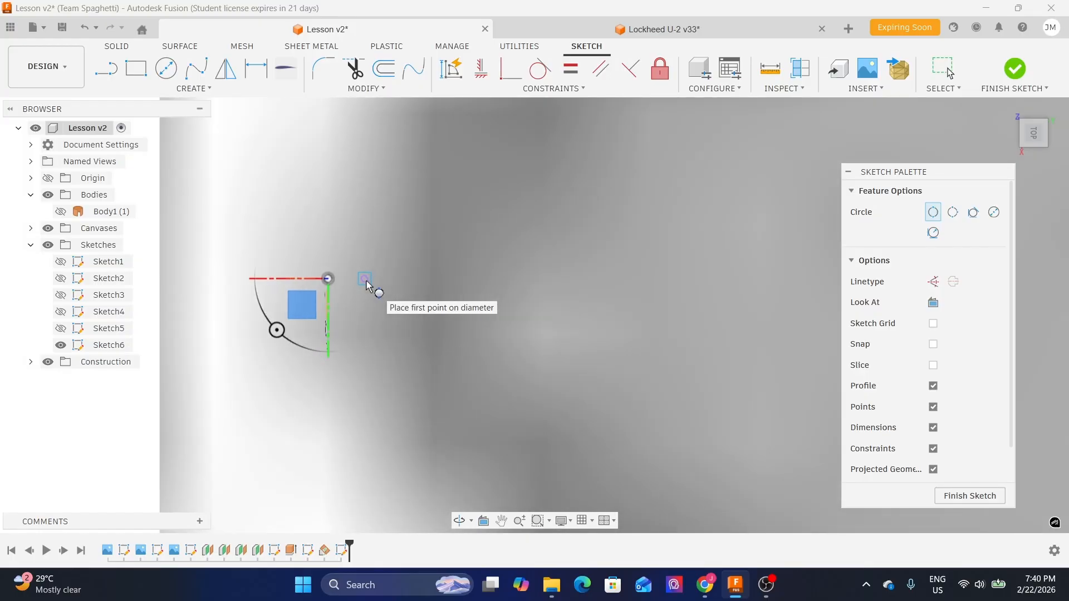
click(367, 281)
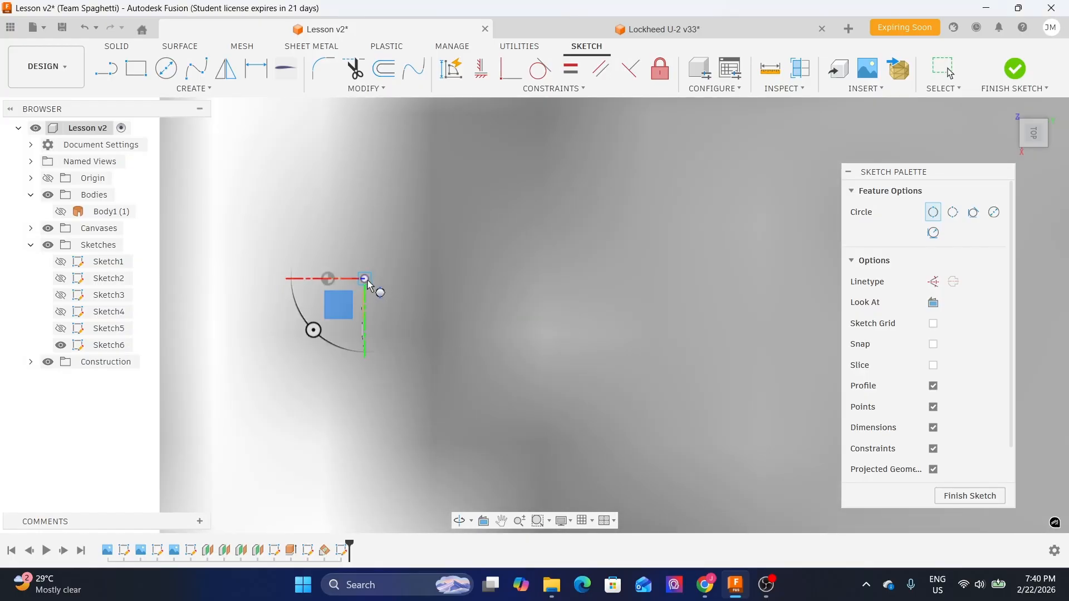
scroll(366, 281, down, 3)
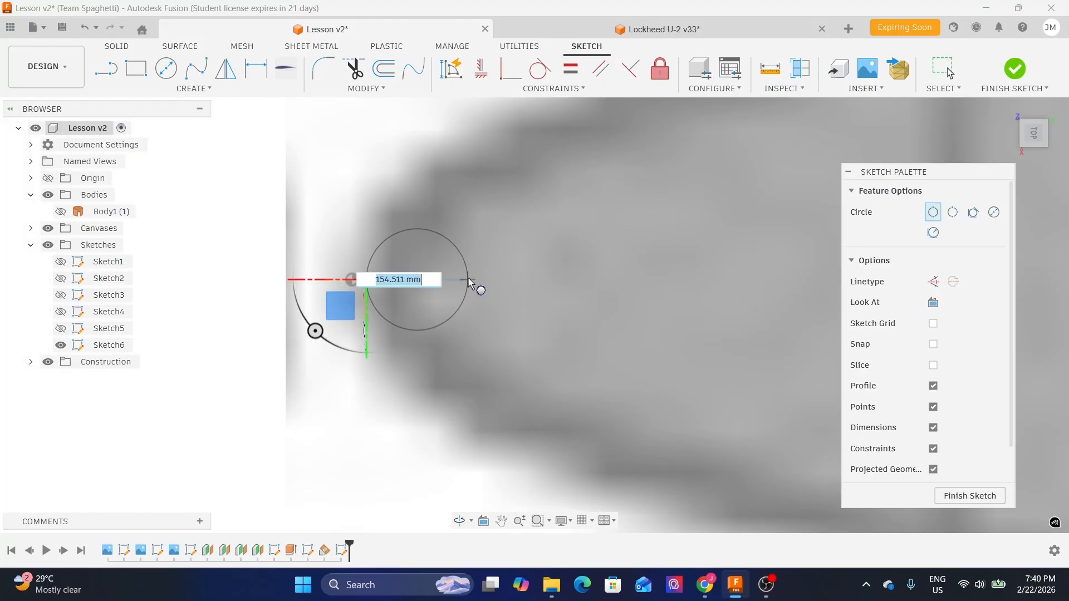
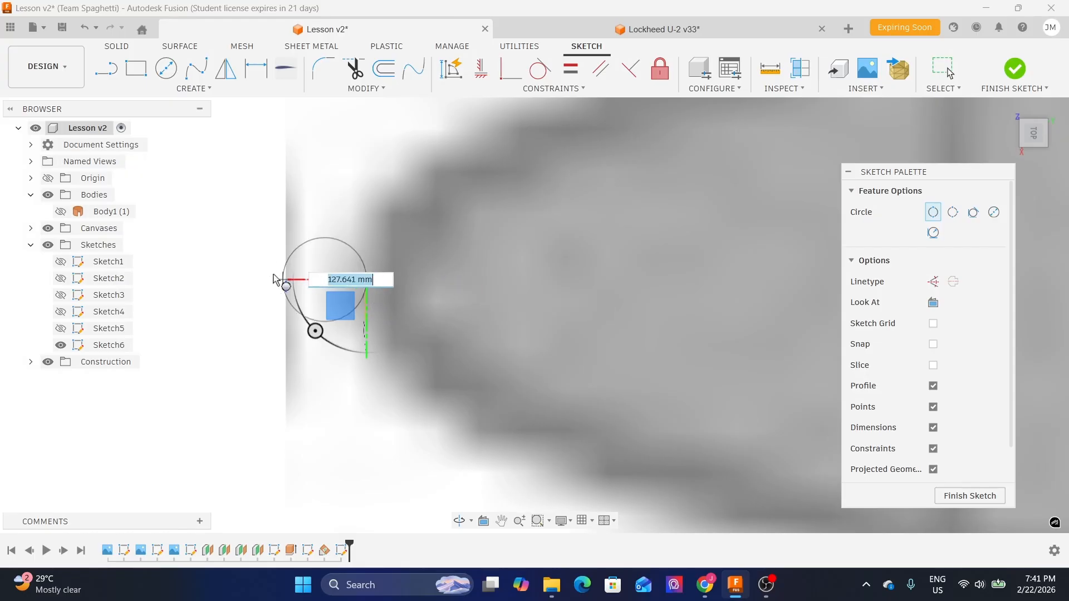
- Complete the two-point circle at the nose, about 470 mm in diameter
scroll(281, 280, down, 1)
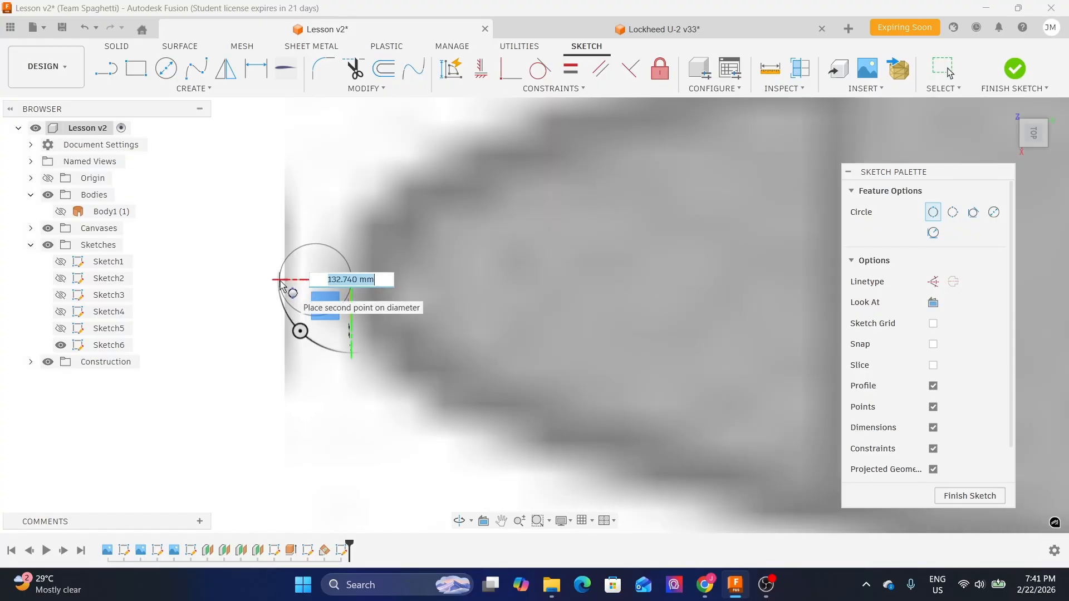
scroll(413, 281, down, 2)
scroll(421, 282, up, 2)
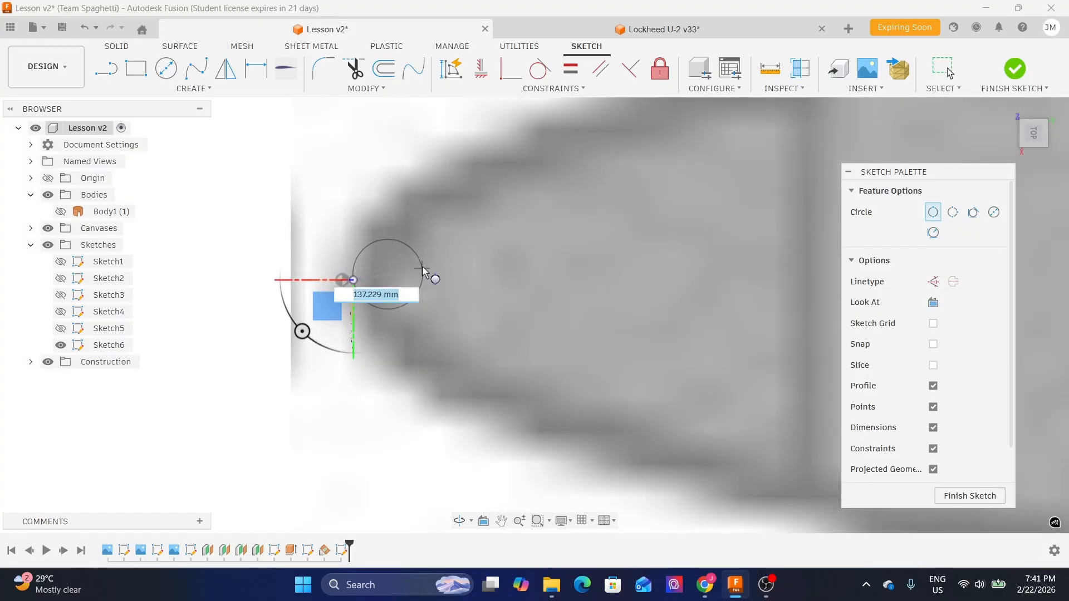
scroll(435, 284, down, 2)
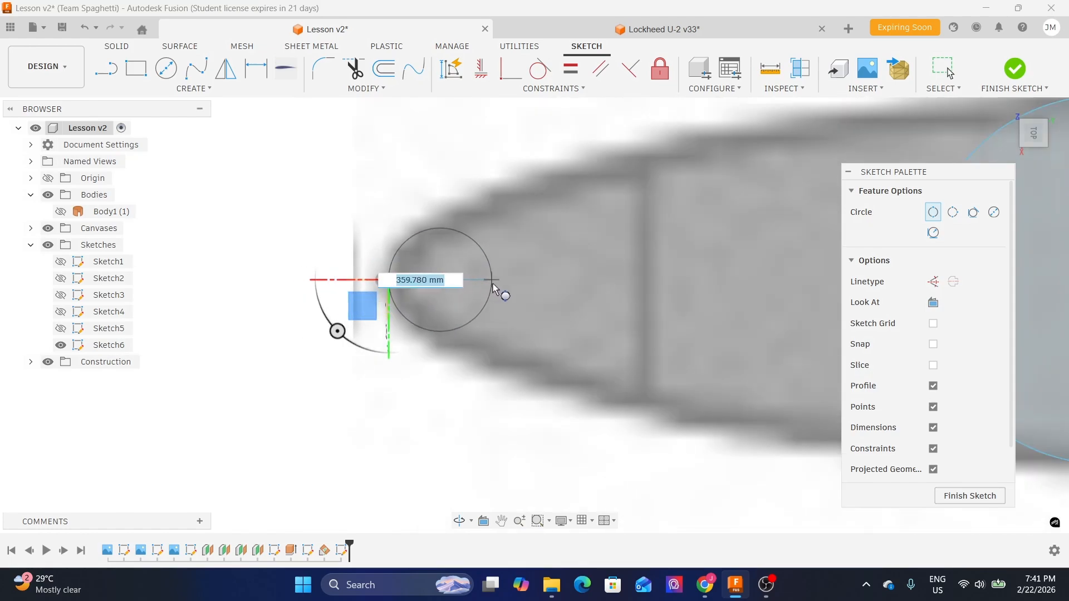
click(525, 285)
key(Escape)
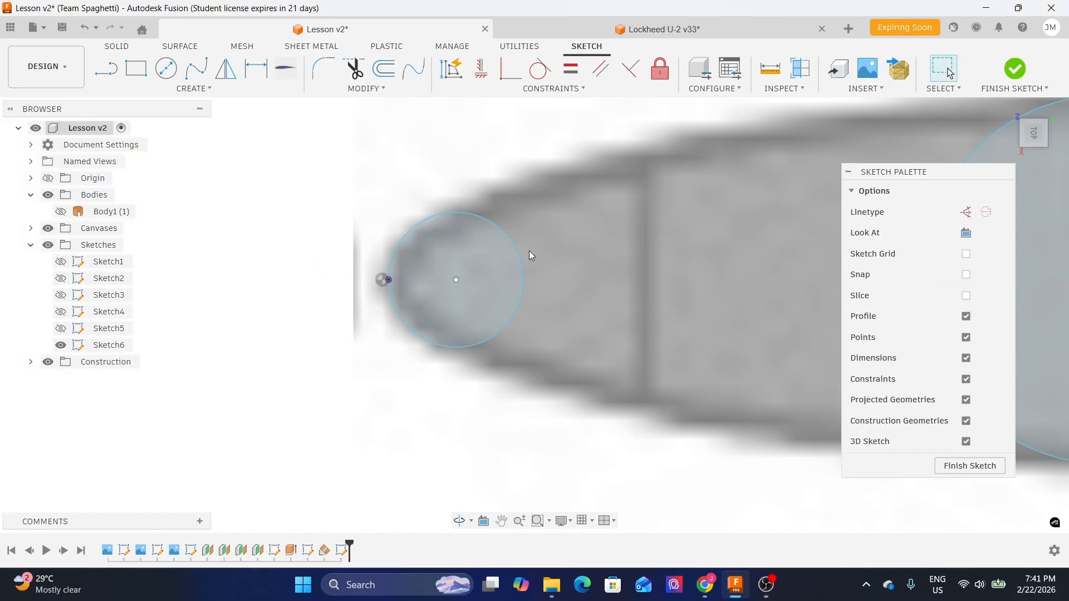
- Draw a short horizontal line from the projected nose point to the nose circle's centre
middle_drag(499, 204, 377, 173)
middle_drag(312, 182, 402, 243)
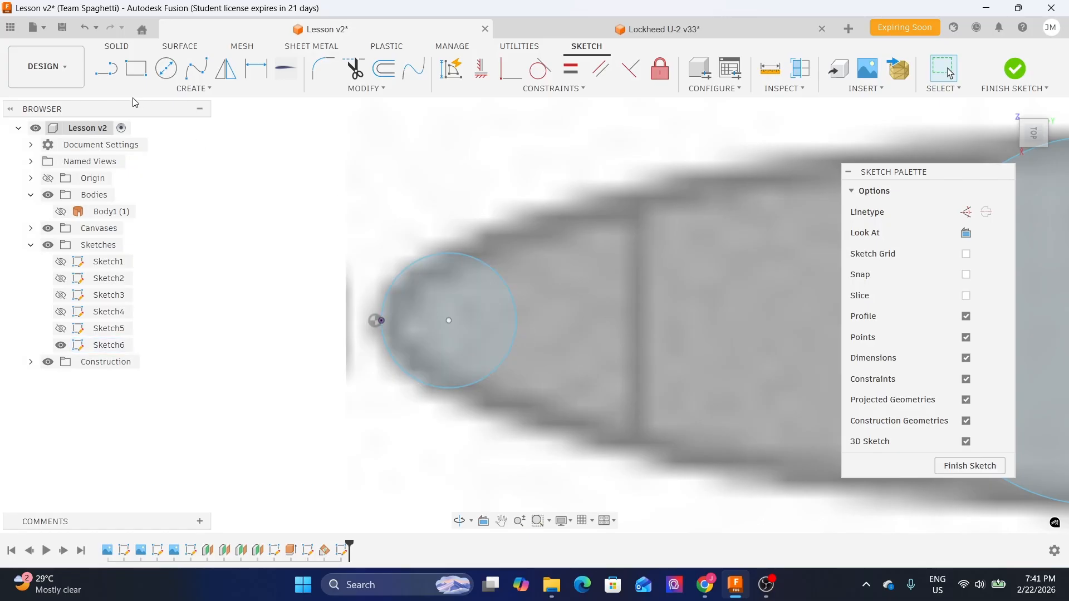
click(101, 71)
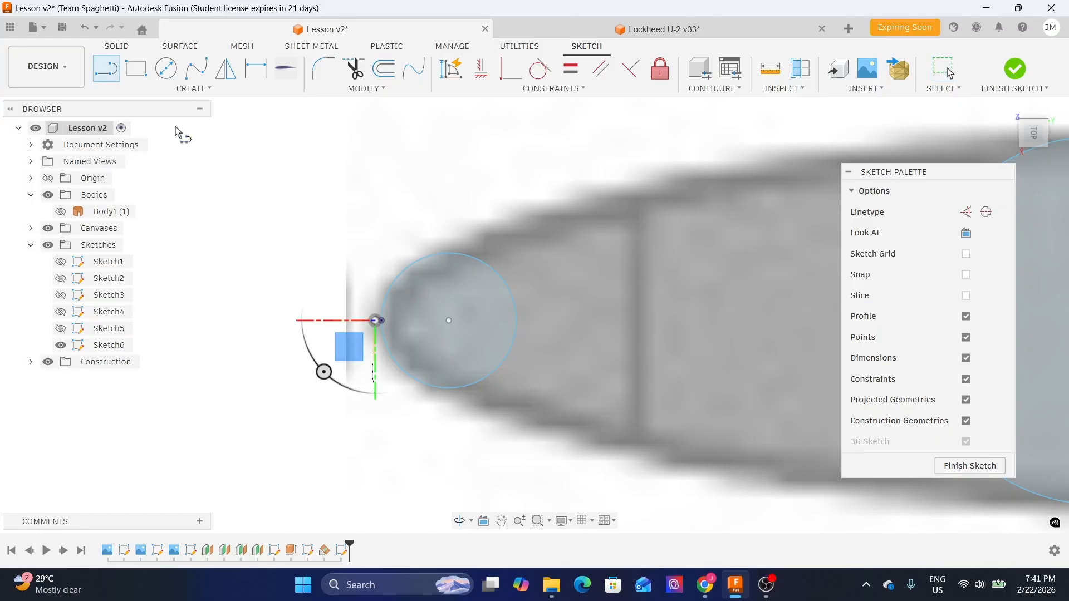
scroll(429, 337, up, 3)
click(460, 310)
scroll(337, 312, up, 5)
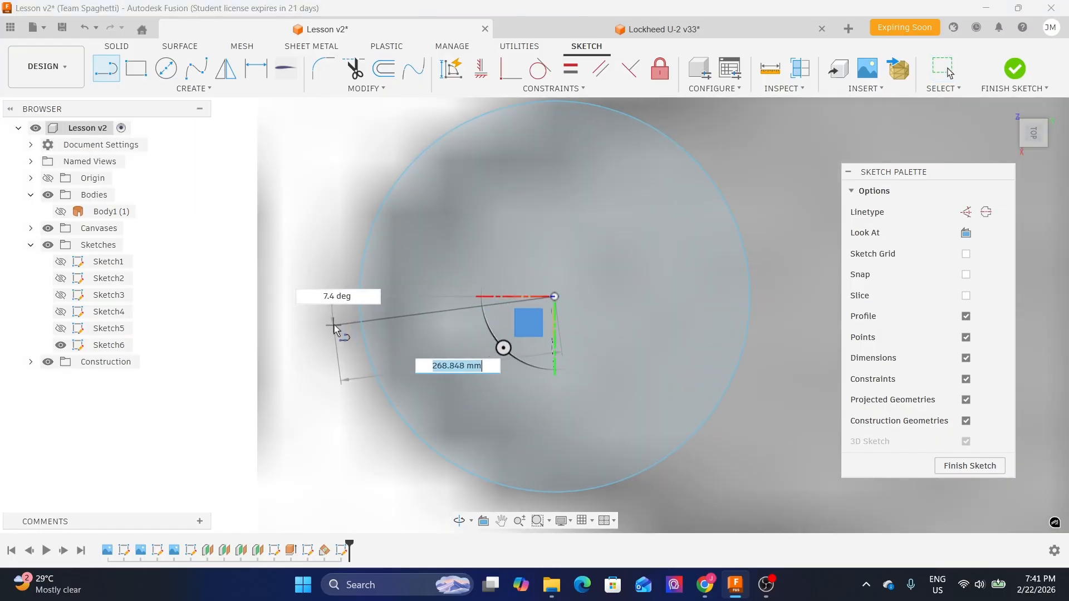
double_click(369, 290)
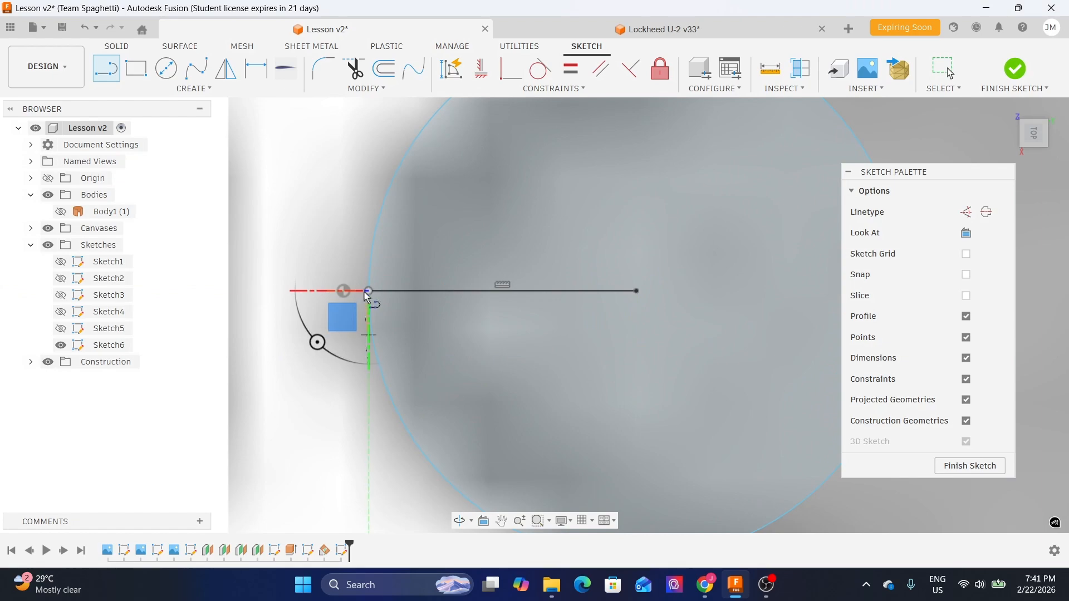
key(Escape)
- Convert the three cross-section circles and their vertical lines to construction geometry
scroll(286, 260, down, 6)
scroll(287, 259, down, 5)
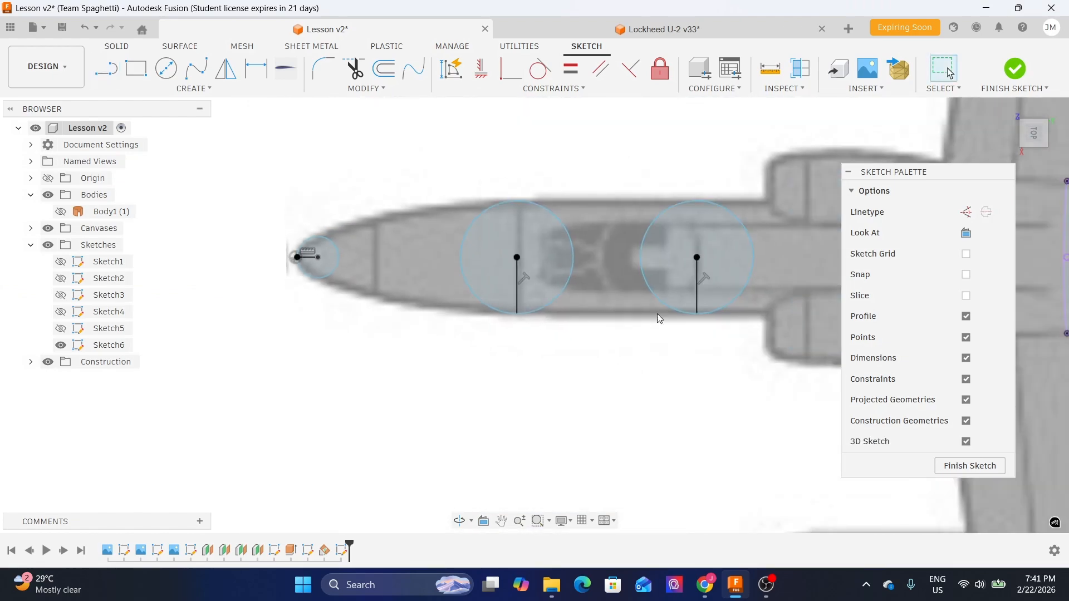
middle_drag(625, 318, 536, 322)
scroll(536, 322, down, 2)
scroll(601, 354, down, 1)
scroll(615, 350, down, 1)
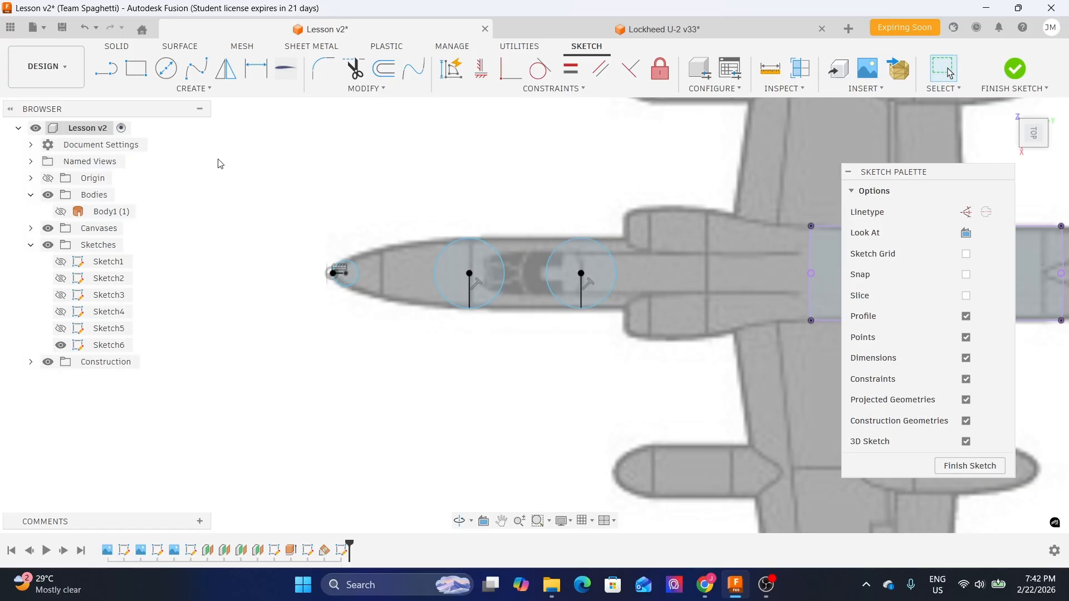
drag(236, 151, 681, 427)
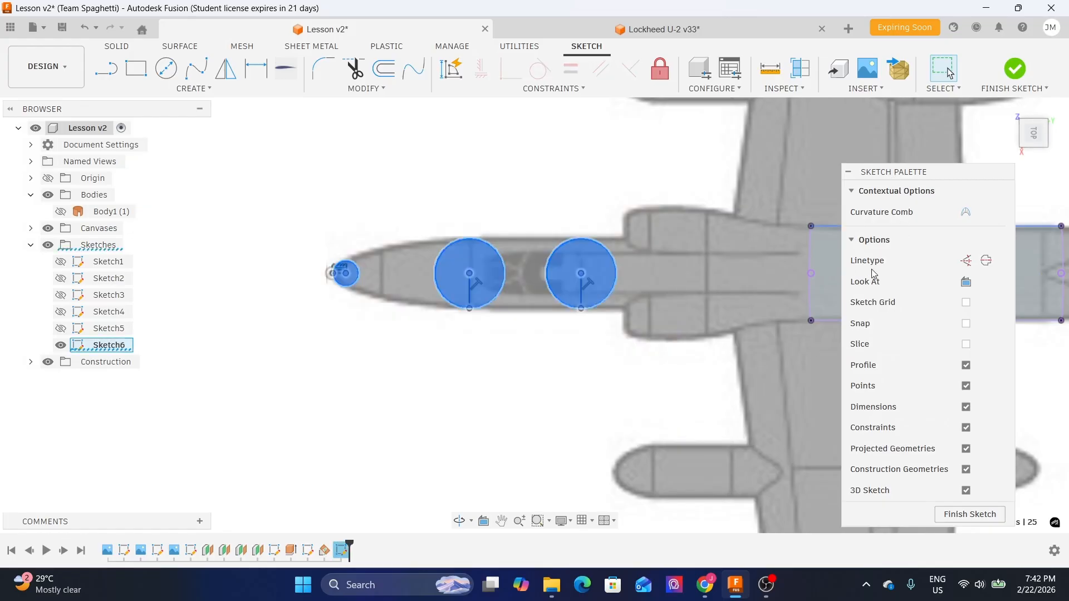
click(967, 261)
scroll(683, 341, down, 1)
middle_drag(683, 341, 597, 315)
scroll(579, 310, up, 4)
click(559, 361)
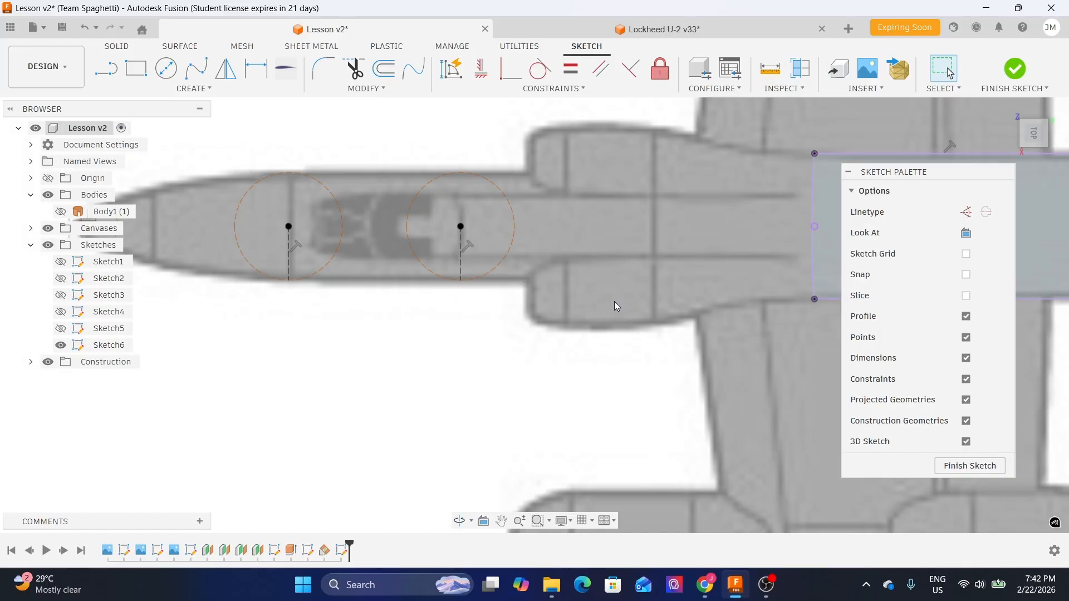
- Draw a fit-point spline along the fuselage's lower outline from the wing-root corner through both cross-section line bottoms to the nose point
click(196, 71)
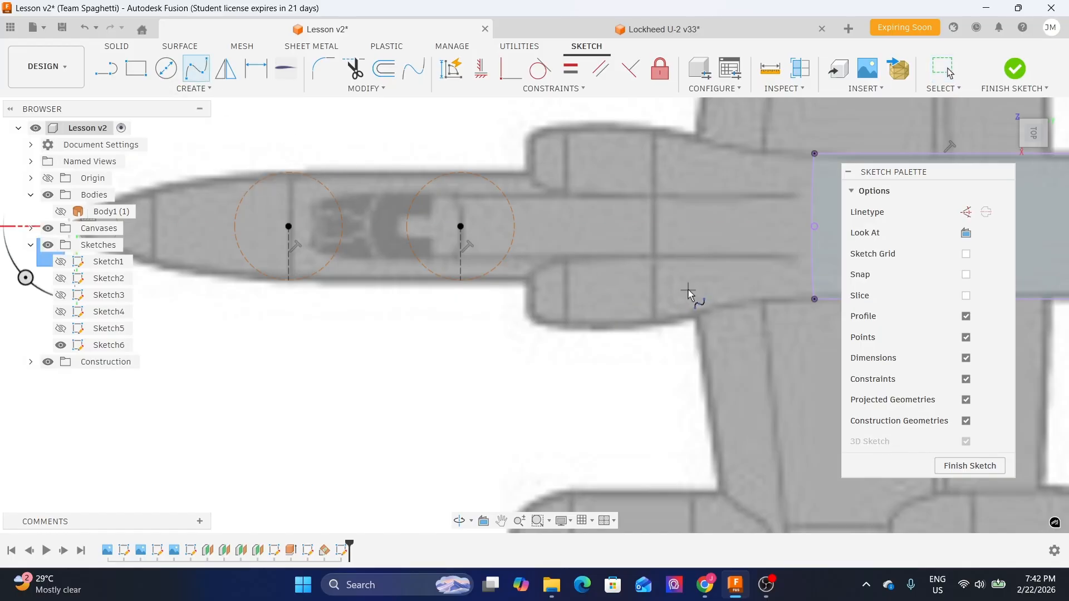
scroll(565, 276, up, 5)
scroll(711, 301, up, 2)
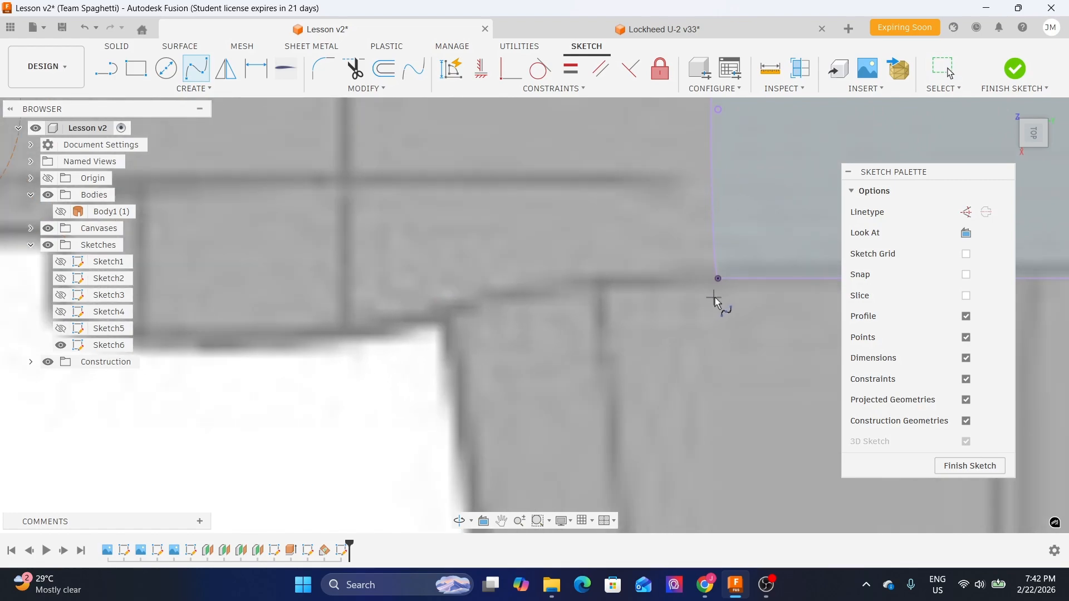
click(718, 280)
scroll(445, 295, down, 2)
middle_drag(368, 296, 712, 291)
scroll(548, 304, down, 1)
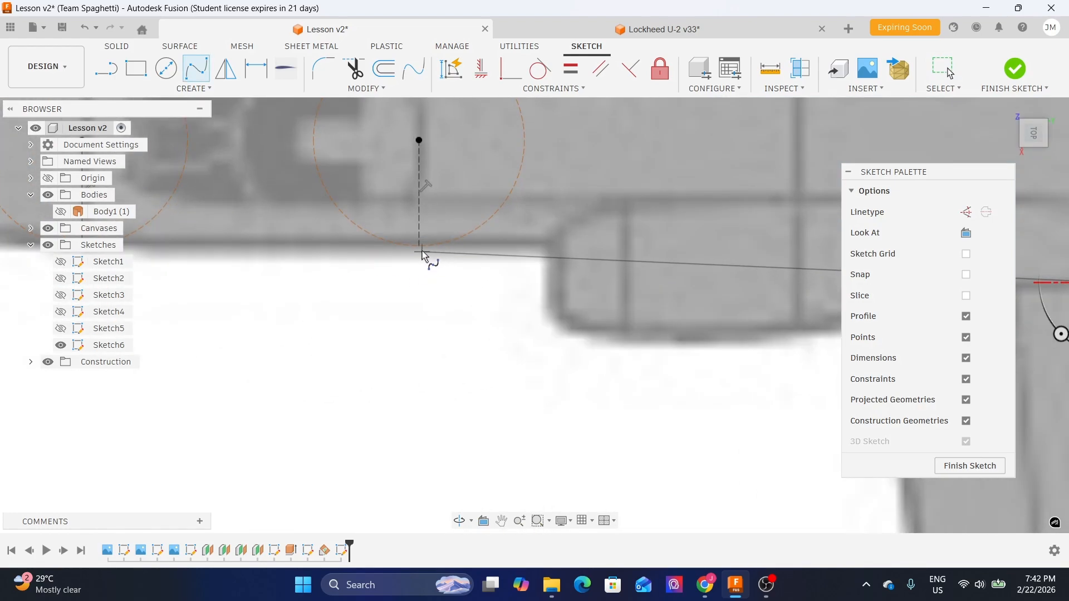
click(419, 248)
middle_drag(203, 253, 460, 269)
scroll(460, 272, up, 1)
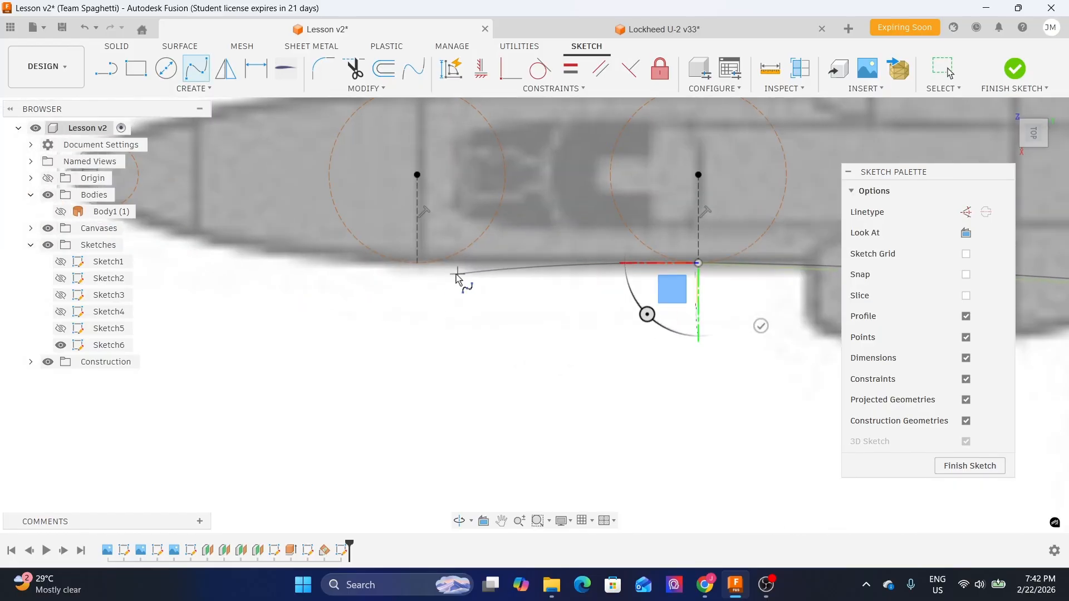
click(416, 265)
middle_drag(477, 295, 654, 300)
scroll(230, 219, up, 1)
scroll(229, 218, up, 2)
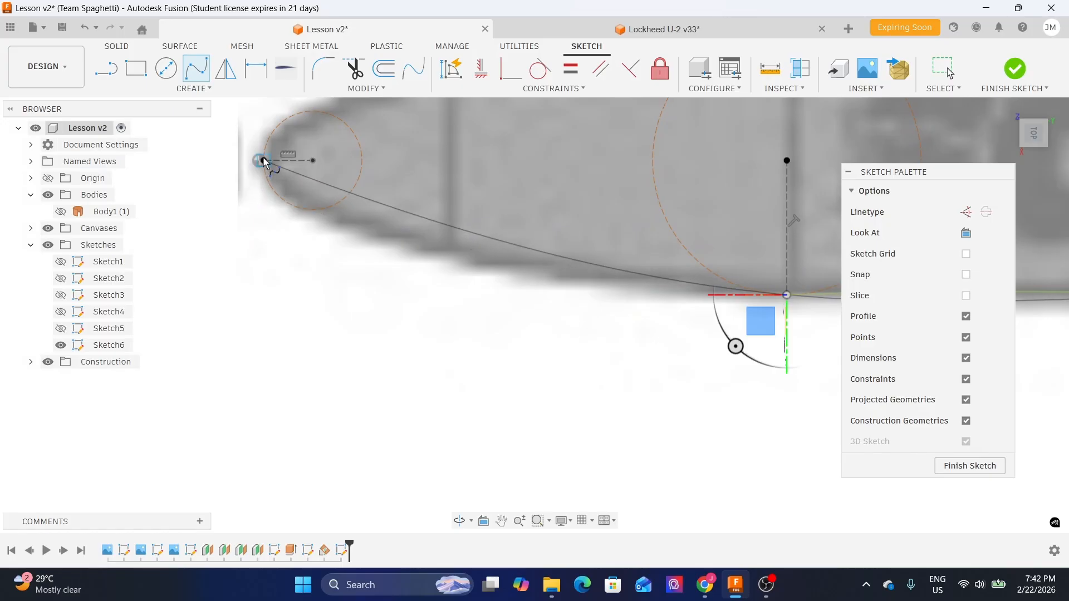
click(262, 161)
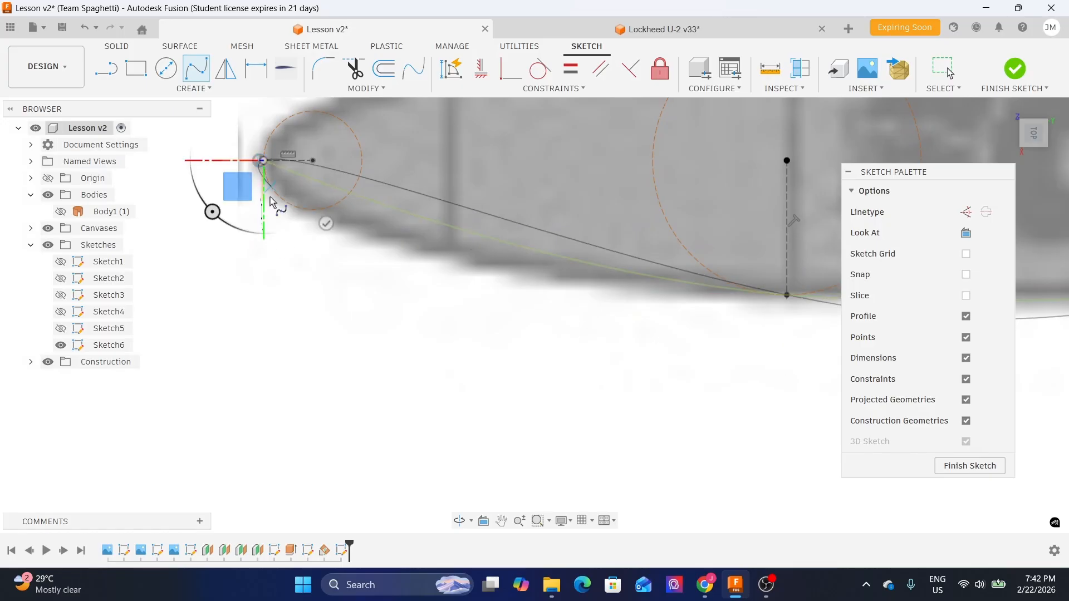
click(326, 225)
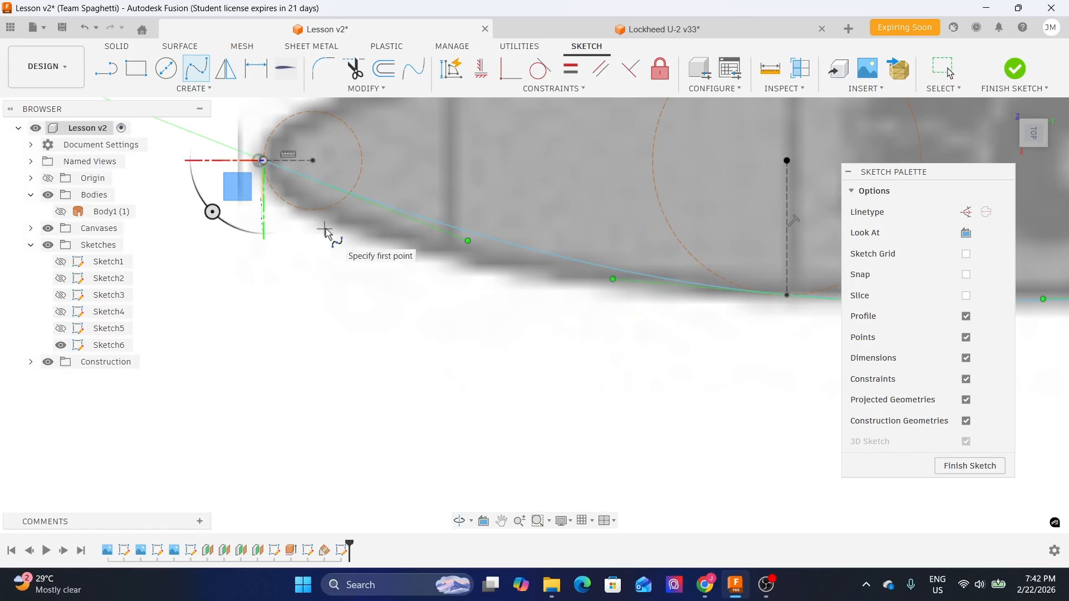
key(Escape)
- Constrain the spline's tangent handle at the wing-root point to be horizontal
scroll(294, 235, down, 1)
scroll(295, 235, down, 2)
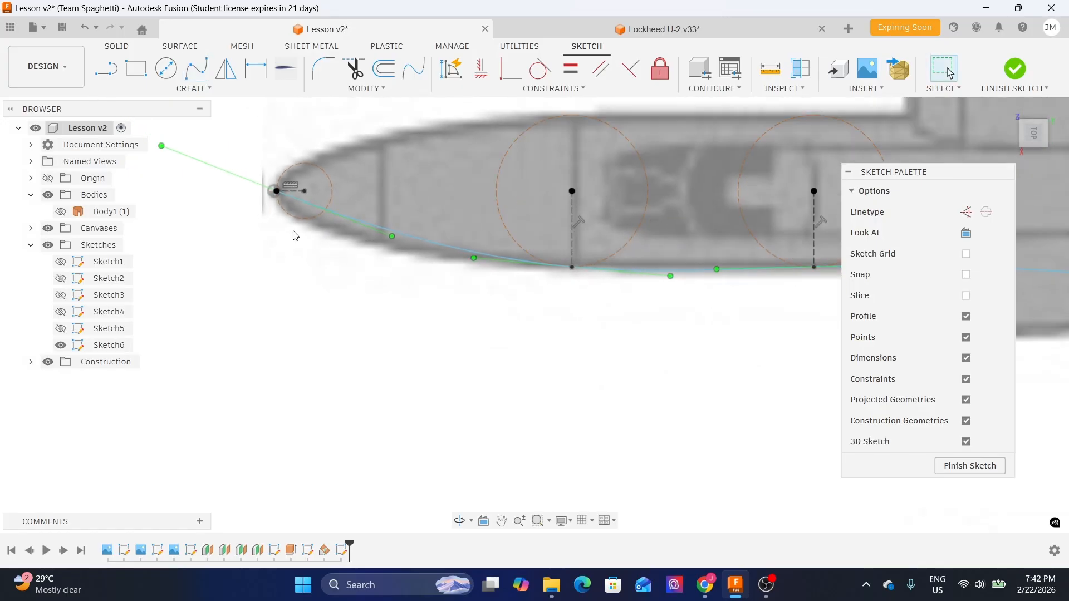
middle_drag(735, 335, 459, 292)
middle_drag(755, 313, 396, 300)
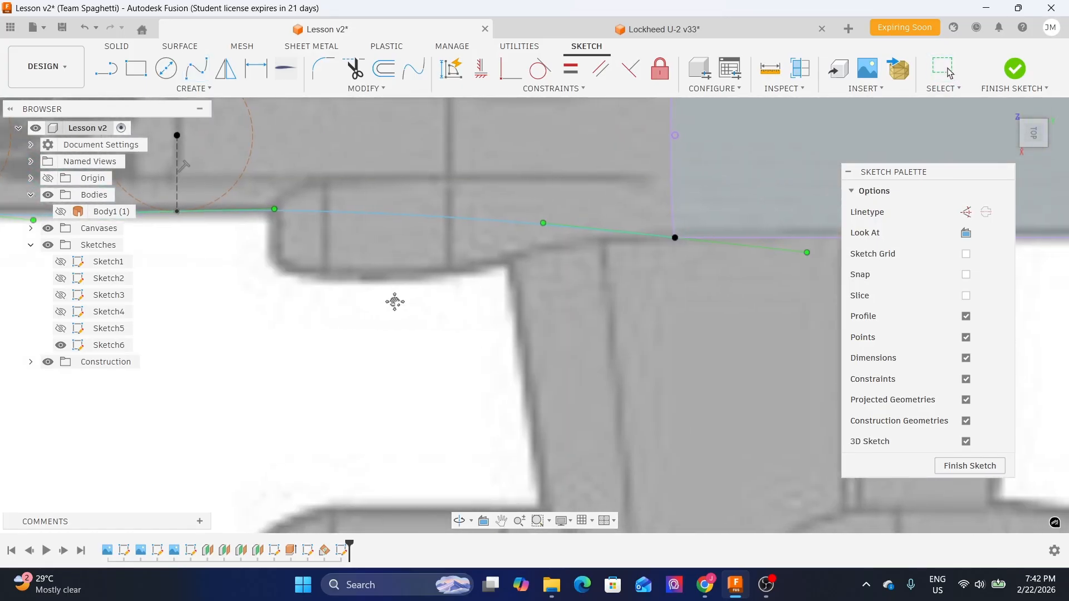
middle_drag(645, 293, 434, 309)
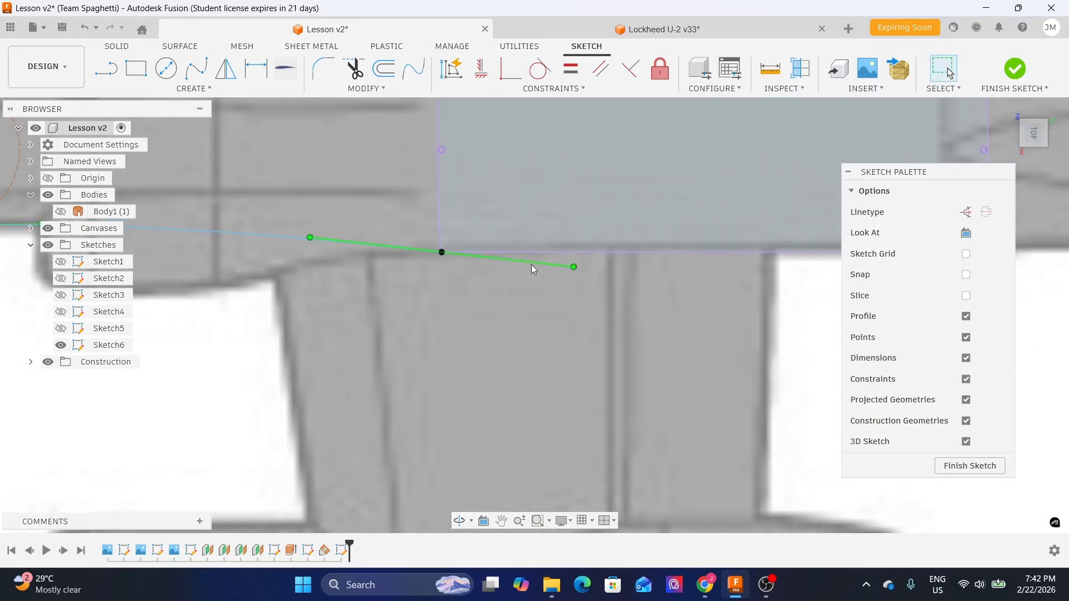
click(480, 69)
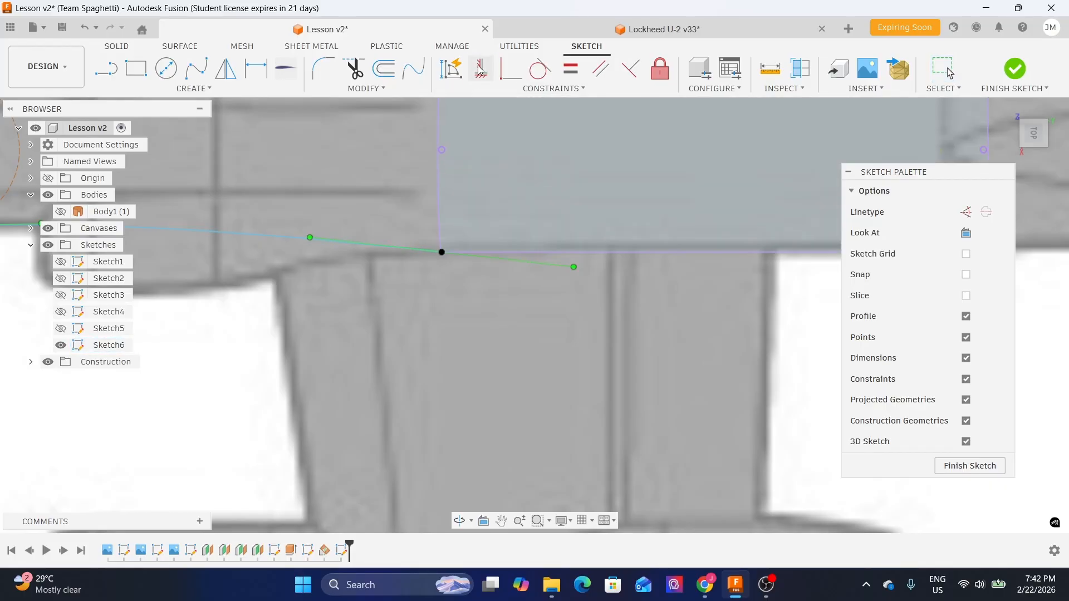
scroll(513, 285, up, 3)
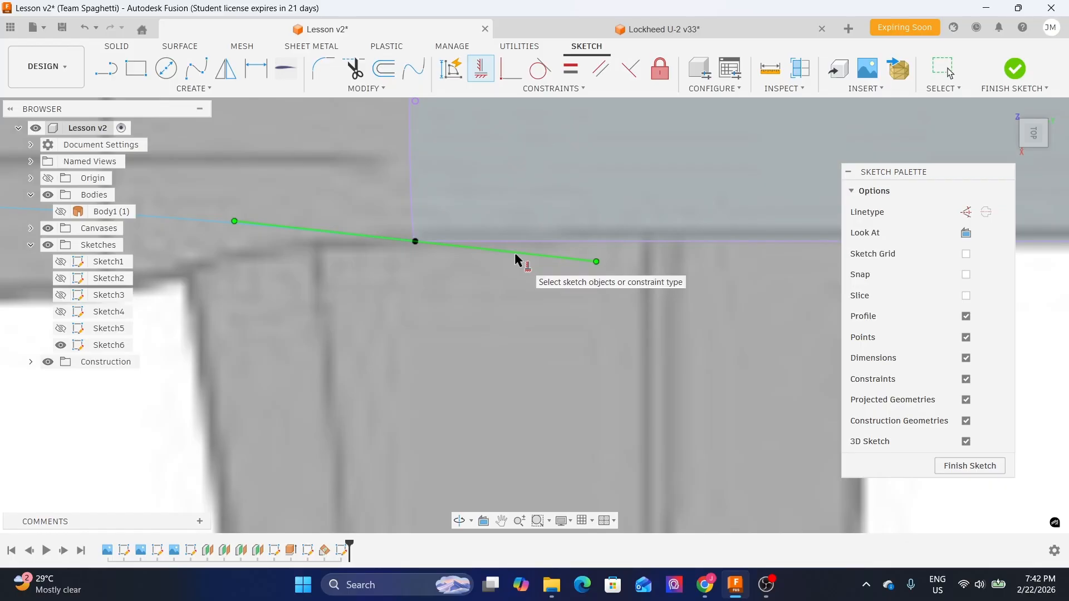
click(514, 253)
- Make the spline's tangent handles horizontal at both cross-section points as well
scroll(520, 252, down, 3)
scroll(501, 247, up, 5)
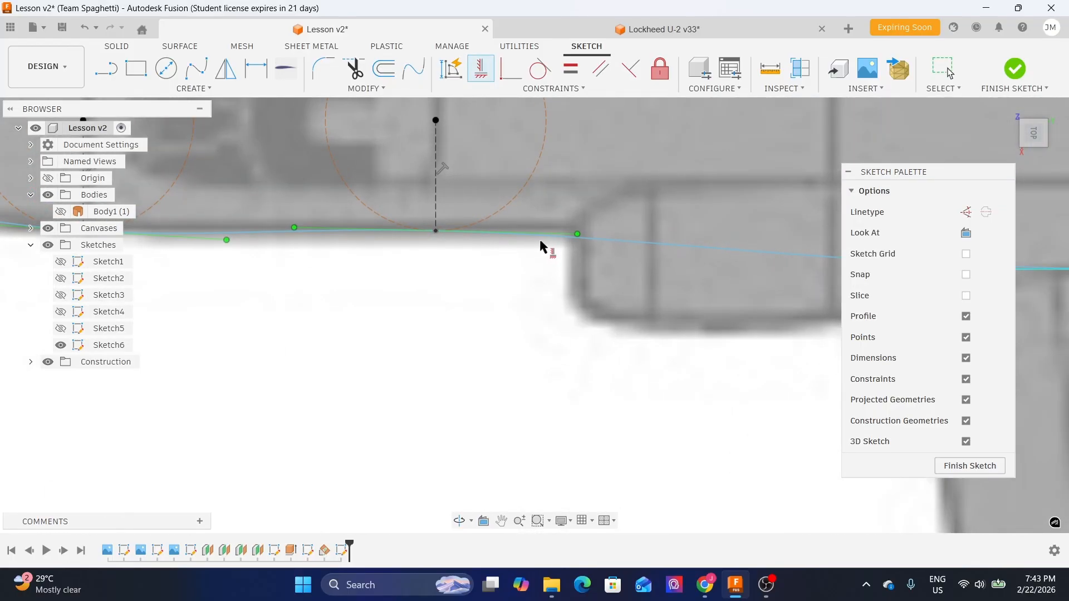
click(573, 230)
scroll(598, 245, down, 3)
middle_drag(348, 260, 732, 277)
scroll(618, 273, up, 3)
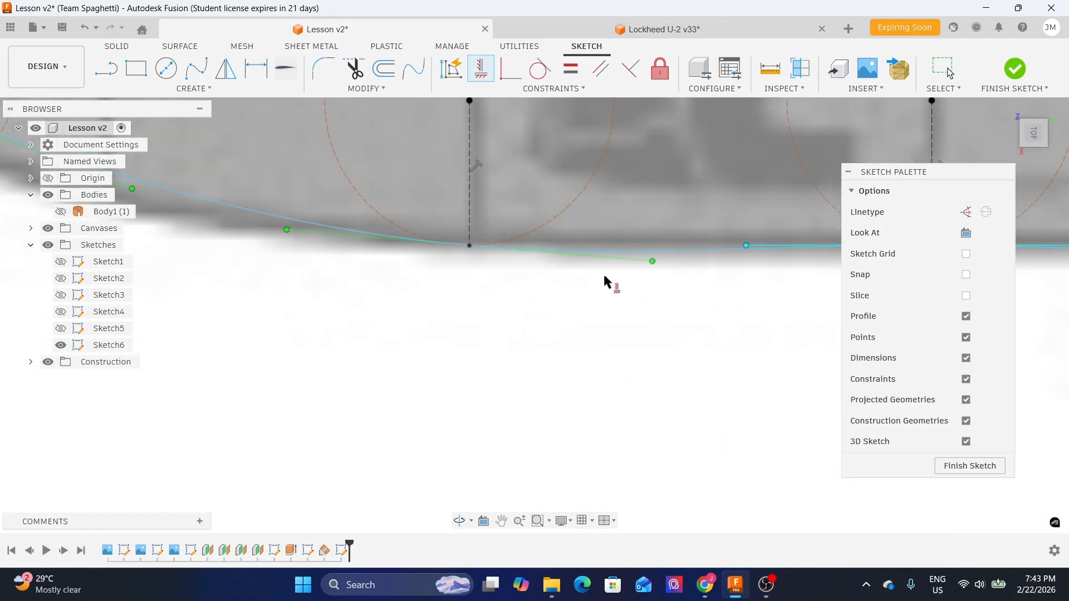
click(621, 259)
scroll(608, 310, down, 2)
scroll(608, 309, down, 4)
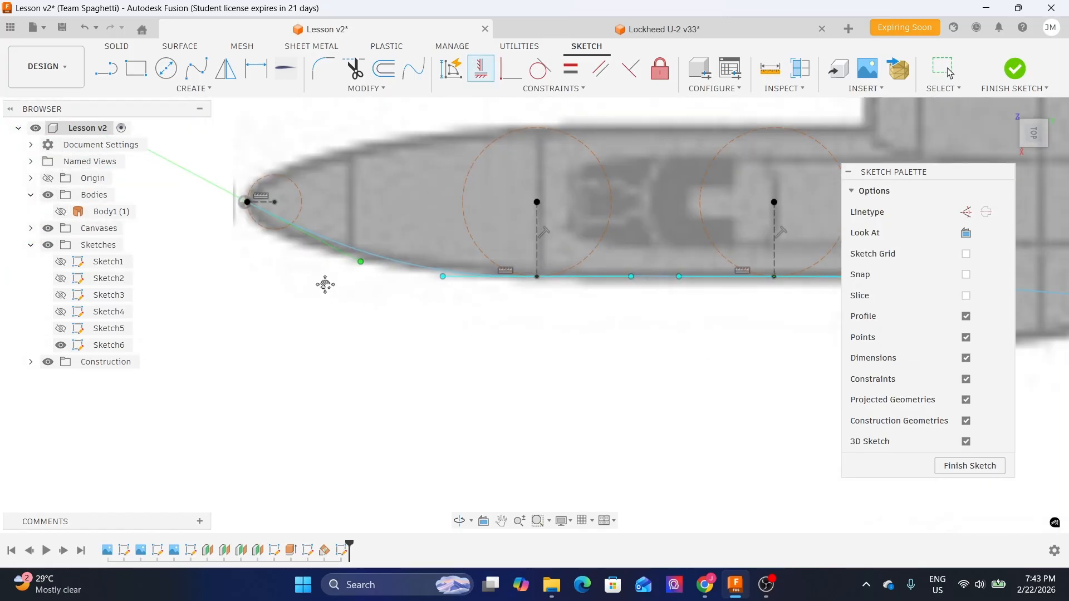
middle_drag(321, 285, 434, 288)
scroll(434, 288, up, 2)
scroll(415, 245, up, 2)
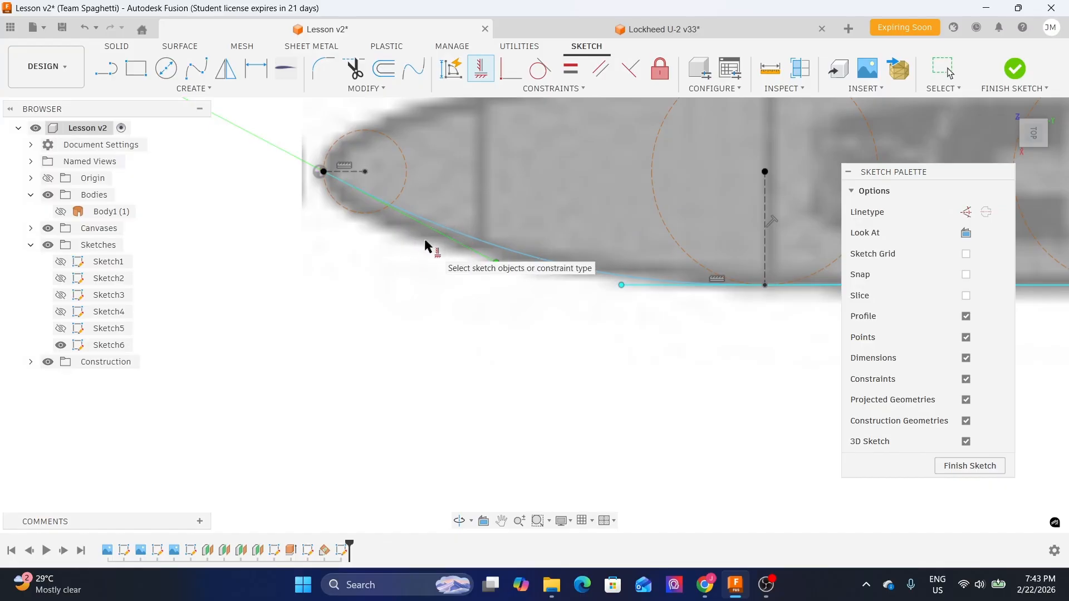
key(Escape)
- Move the end point of the spline's nose tangent handle so the handle runs straight down along the nose
click(509, 244)
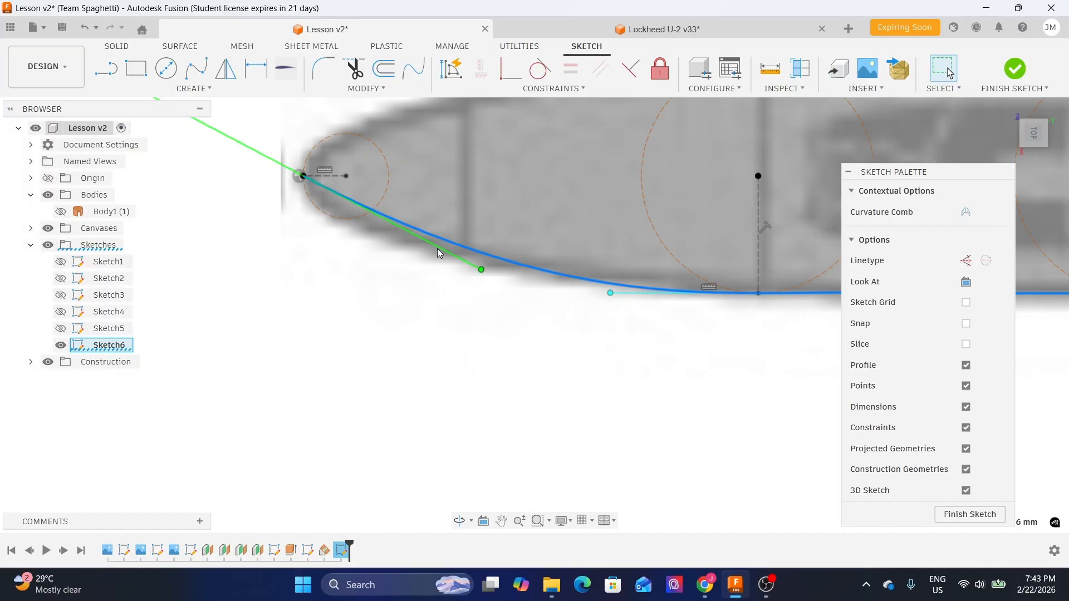
scroll(437, 248, down, 1)
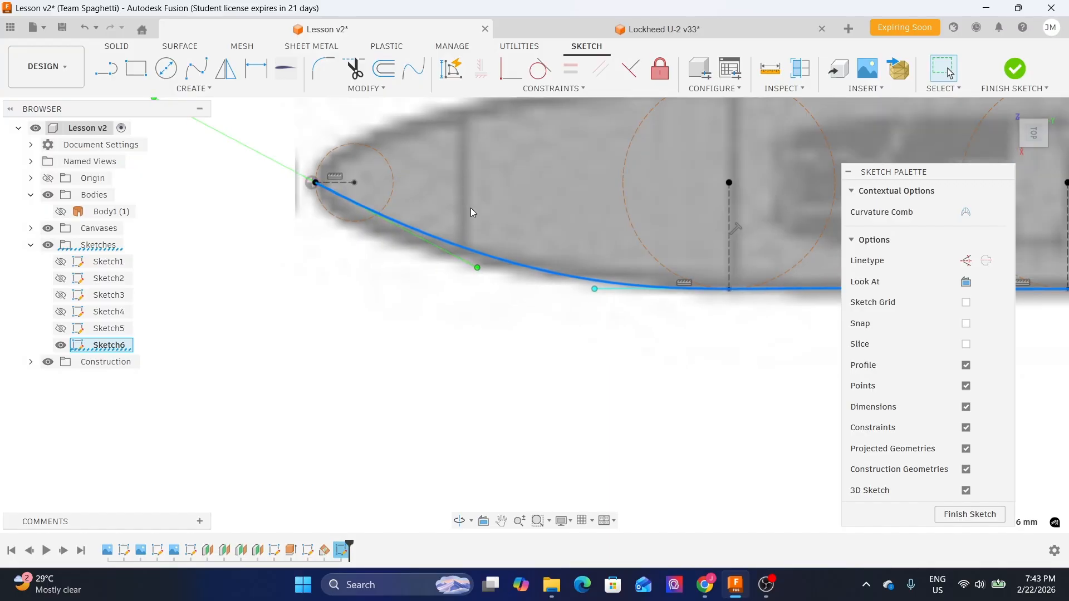
middle_drag(480, 173, 469, 221)
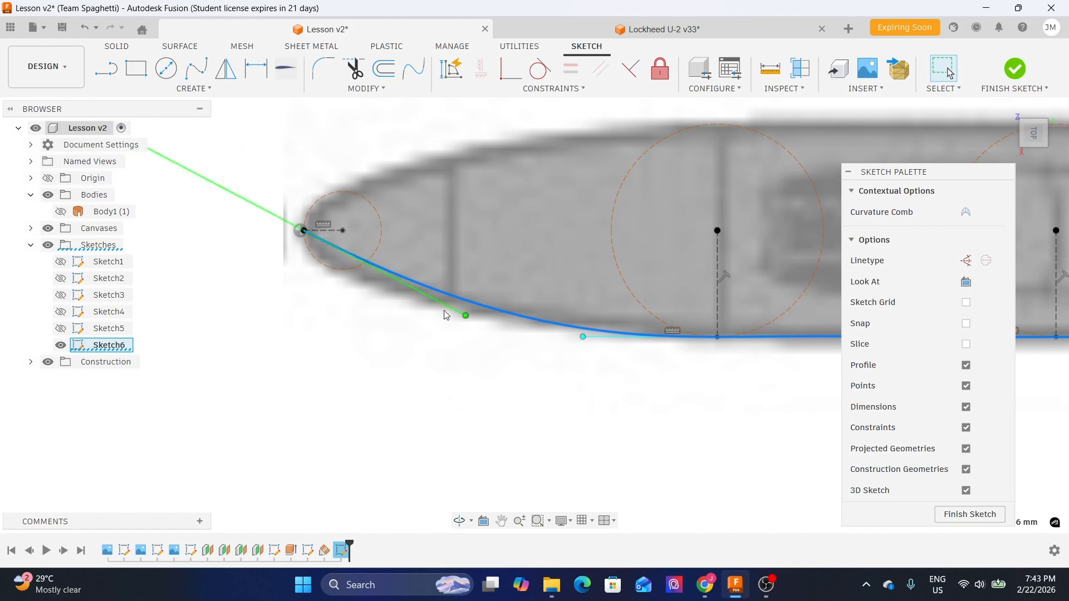
scroll(461, 310, up, 2)
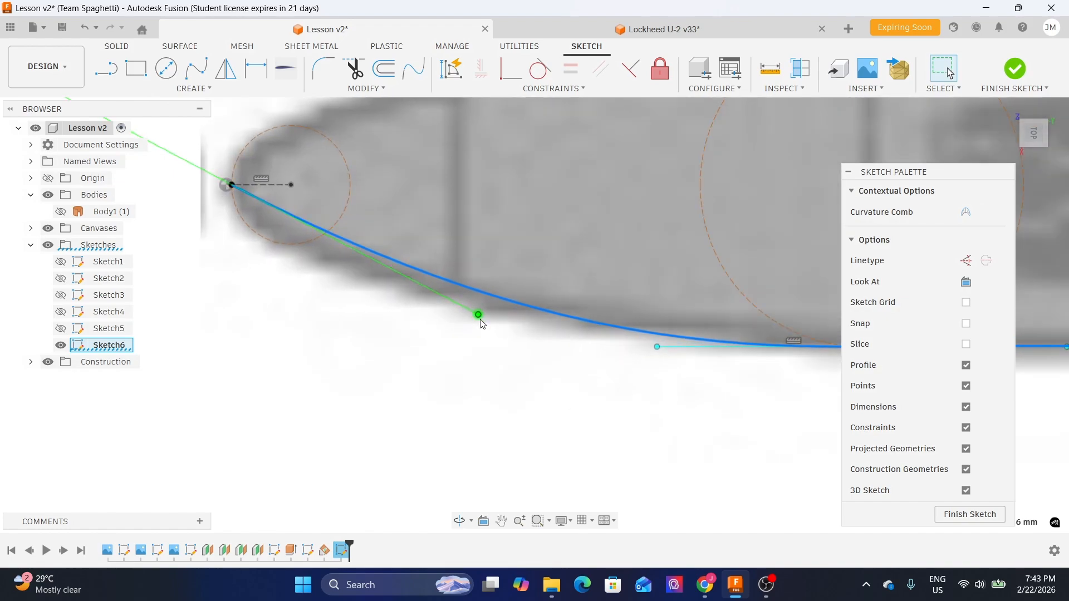
scroll(481, 321, up, 2)
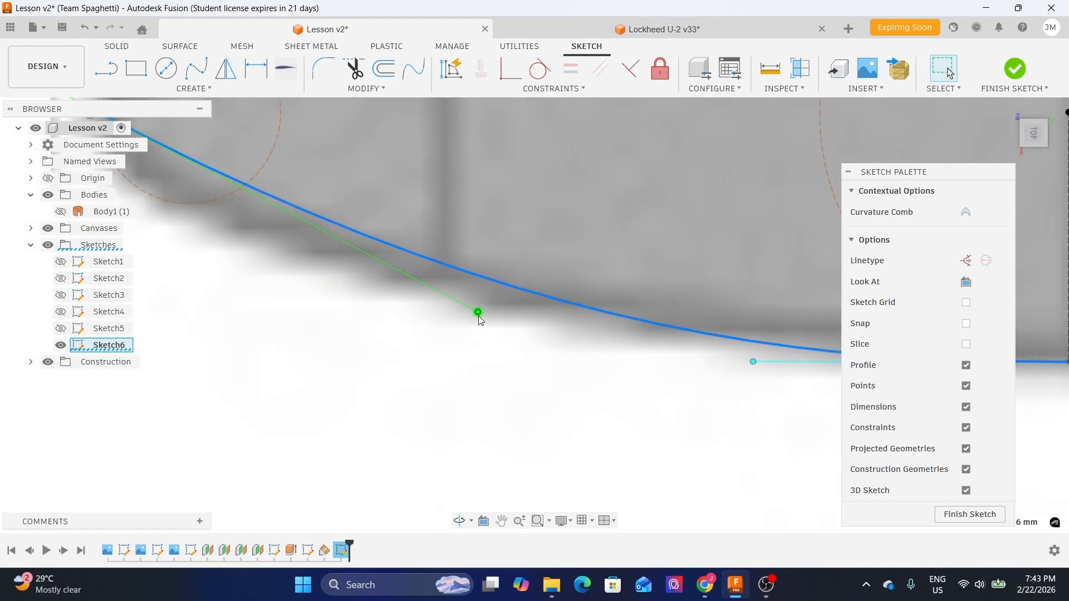
click(478, 313)
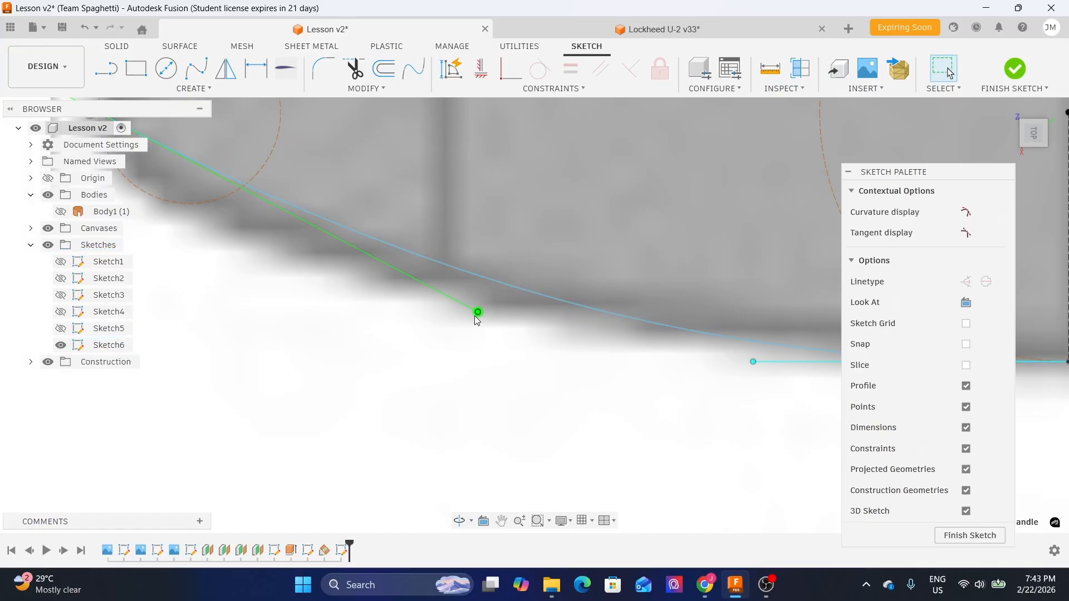
scroll(477, 320, down, 3)
key(m)
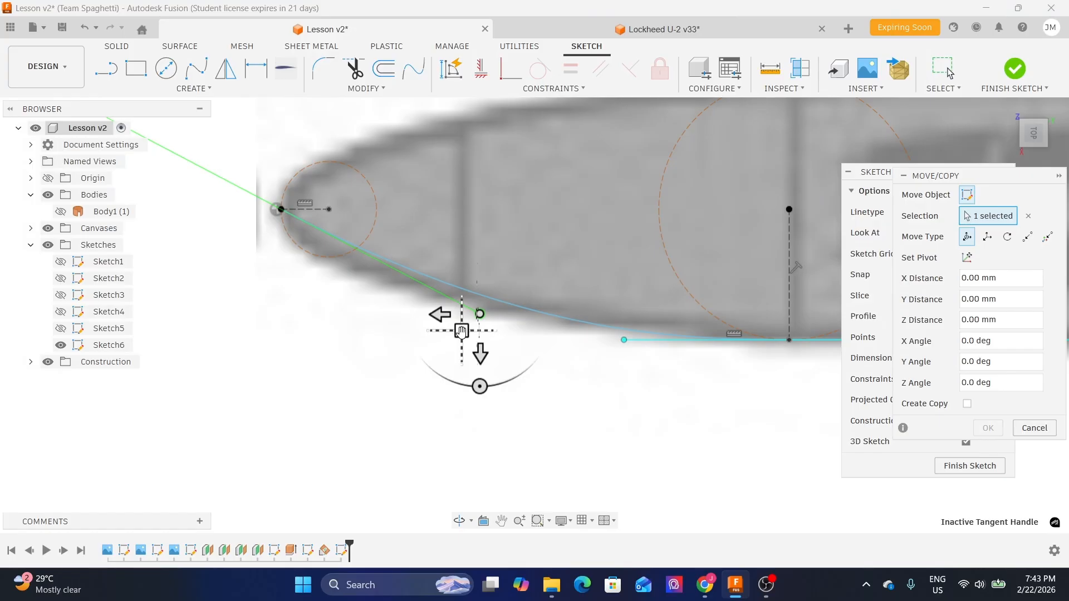
click(463, 332)
drag(463, 333, 269, 342)
scroll(316, 125, up, 3)
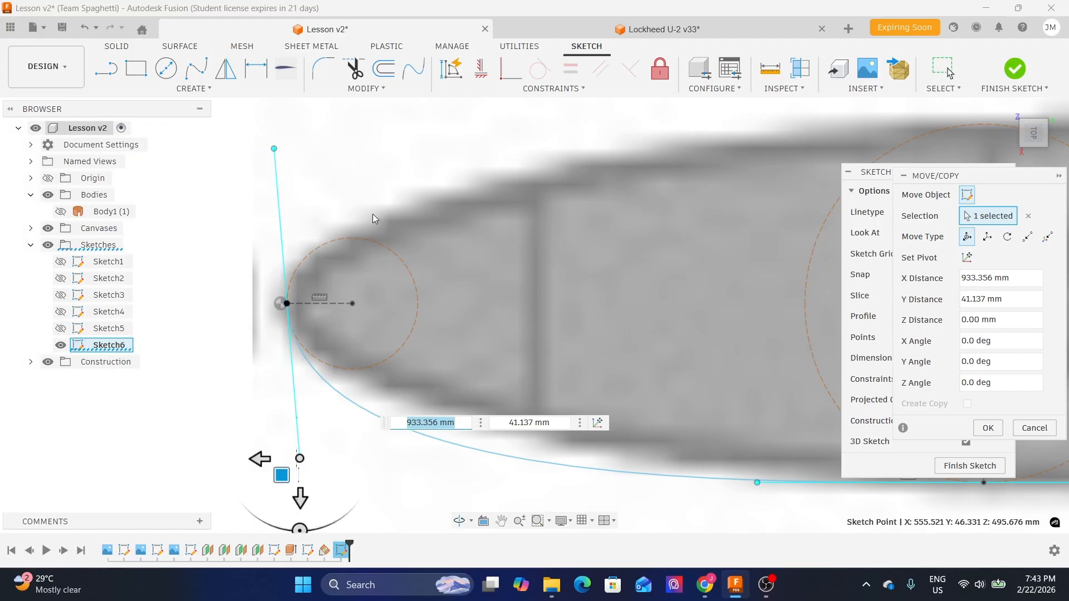
scroll(373, 214, down, 3)
scroll(333, 331, up, 2)
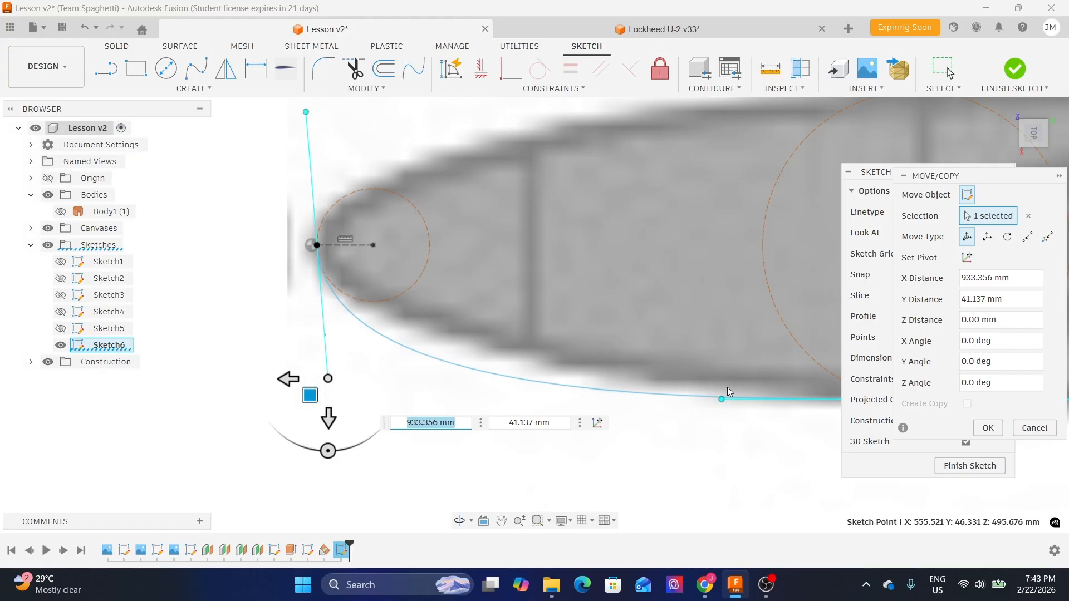
mouse_move(1000, 187)
mouse_down()
mouse_move(848, 203)
mouse_move(727, 190)
mouse_move(735, 191)
mouse_up()
mouse_move(923, 170)
mouse_down()
mouse_move(1005, 178)
mouse_move(981, 174)
mouse_up()
drag(721, 190, 824, 208)
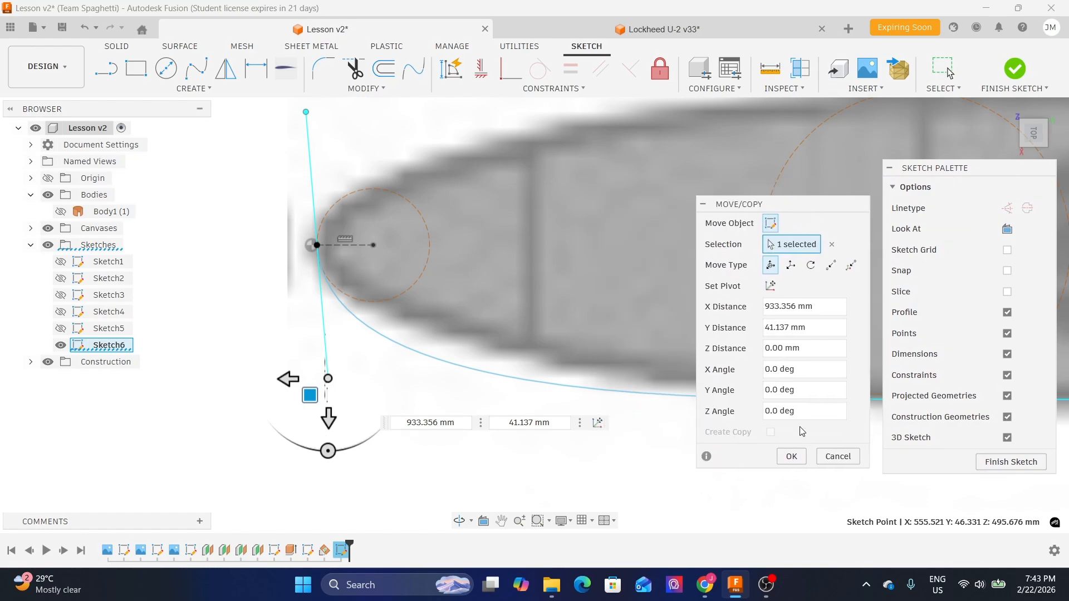
key(Return)
- Constrain the spline's nose tangent handle to be vertical
scroll(397, 154, down, 1)
middle_drag(395, 154, 379, 218)
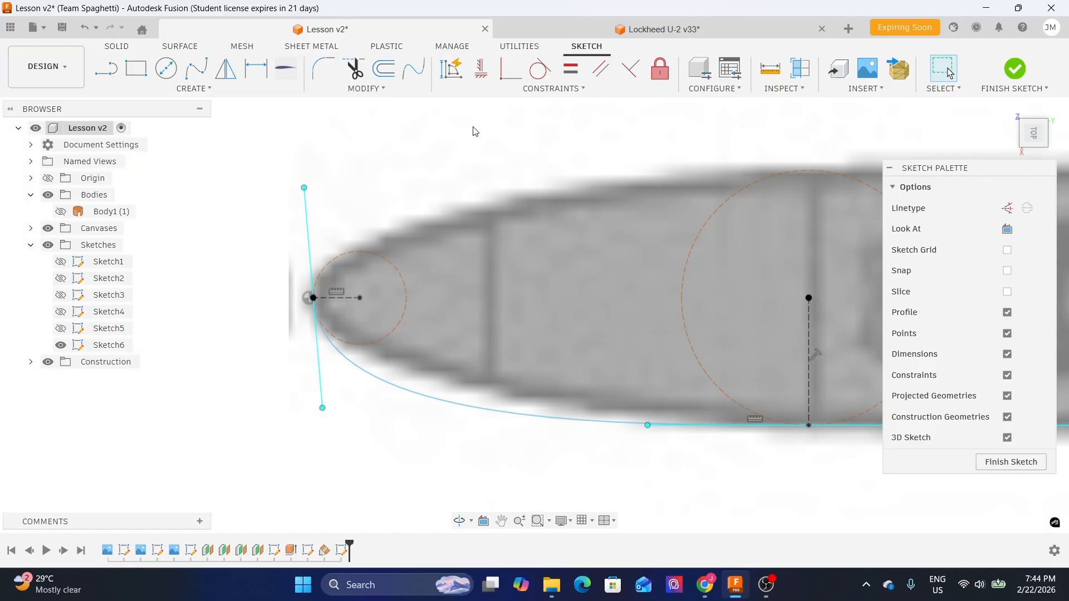
click(481, 68)
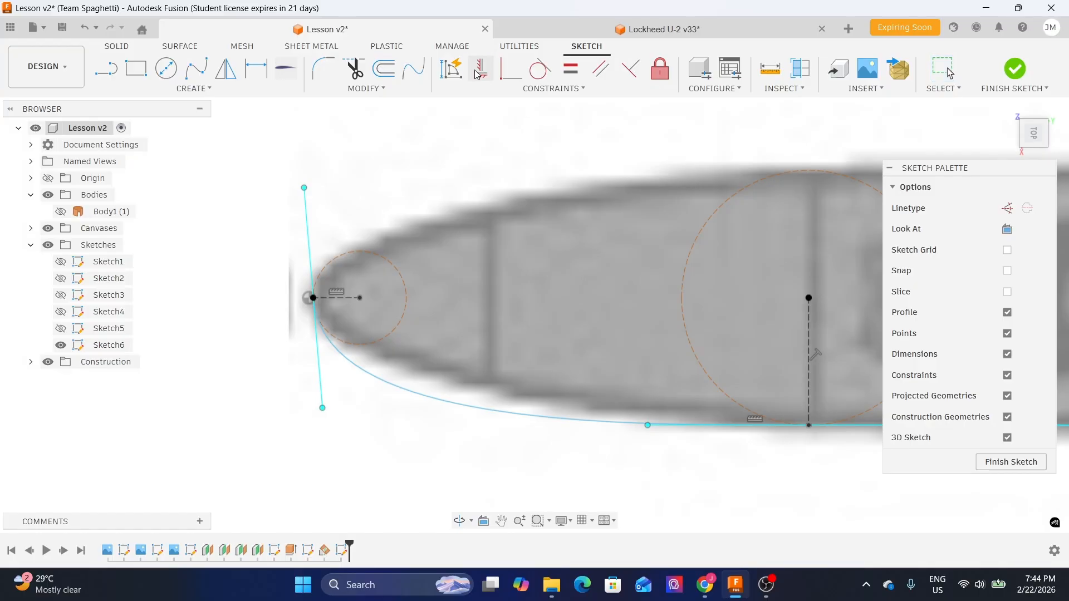
click(307, 216)
key(Escape)
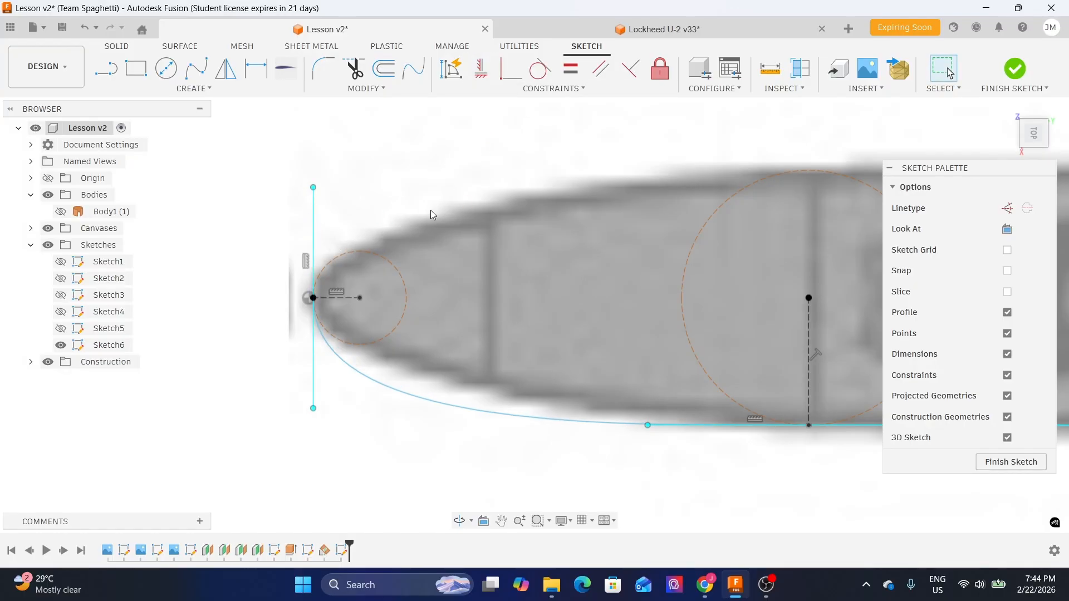
- Pan along the fuselage to inspect the lower outline spline against the reference image
scroll(440, 211, down, 3)
middle_drag(660, 225, 334, 223)
mouse_move(799, 244)
middle_down()
mouse_move(478, 225)
mouse_move(613, 224)
middle_up()
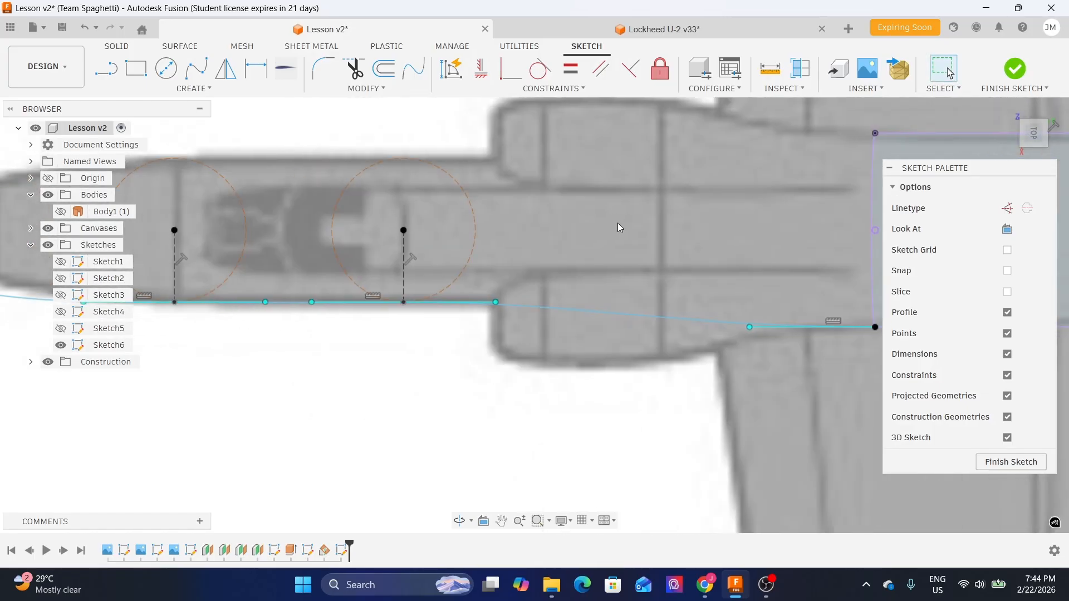
scroll(622, 235, down, 1)
middle_drag(578, 253, 634, 243)
middle_drag(285, 304, 495, 298)
scroll(257, 267, up, 3)
middle_drag(719, 317, 470, 314)
scroll(469, 314, down, 2)
middle_drag(338, 305, 597, 297)
scroll(448, 269, up, 2)
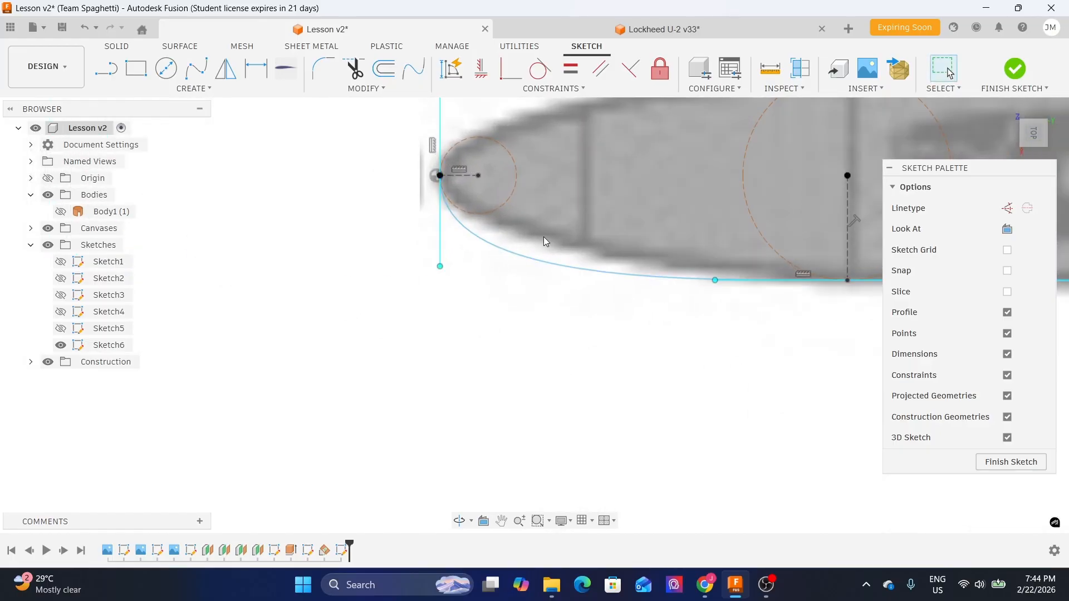
middle_drag(529, 239, 390, 274)
scroll(389, 275, up, 2)
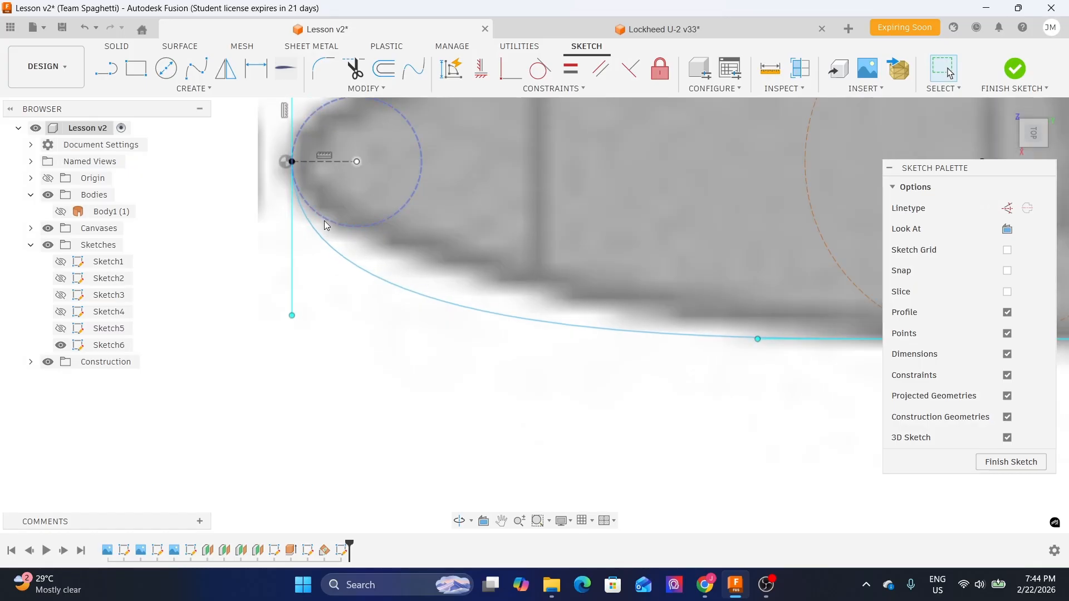
- Shorten the nose tangent handle by moving its end point with Move/Copy
scroll(415, 248, down, 2)
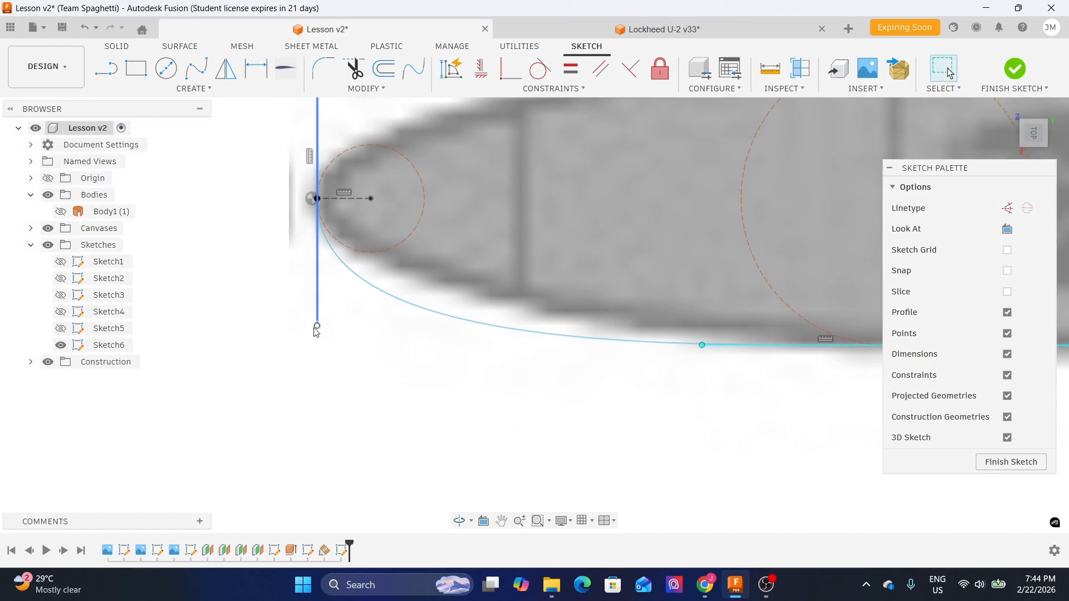
scroll(322, 304, up, 2)
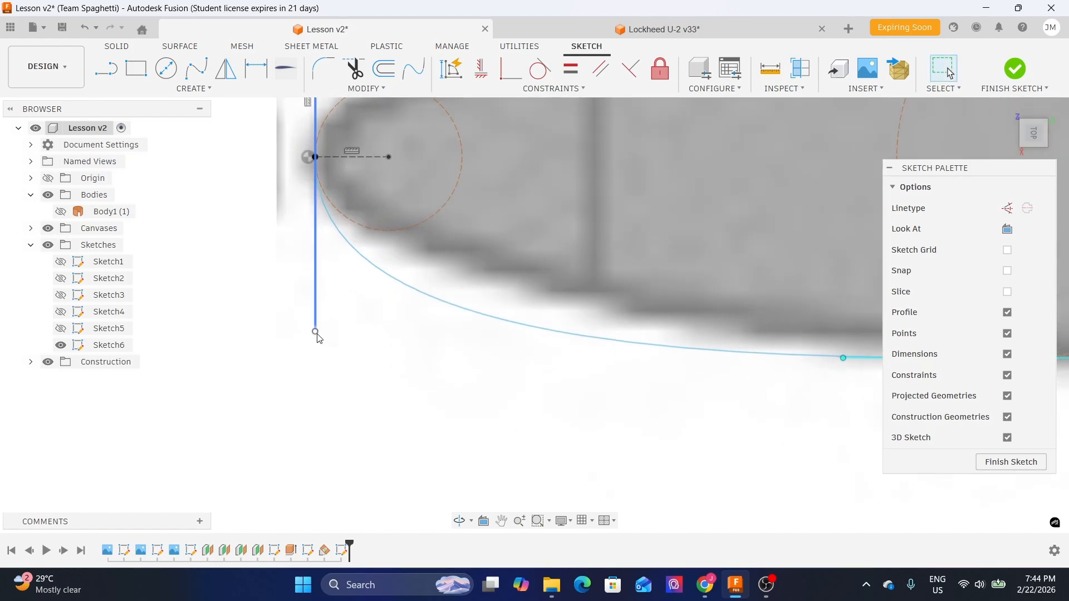
click(315, 332)
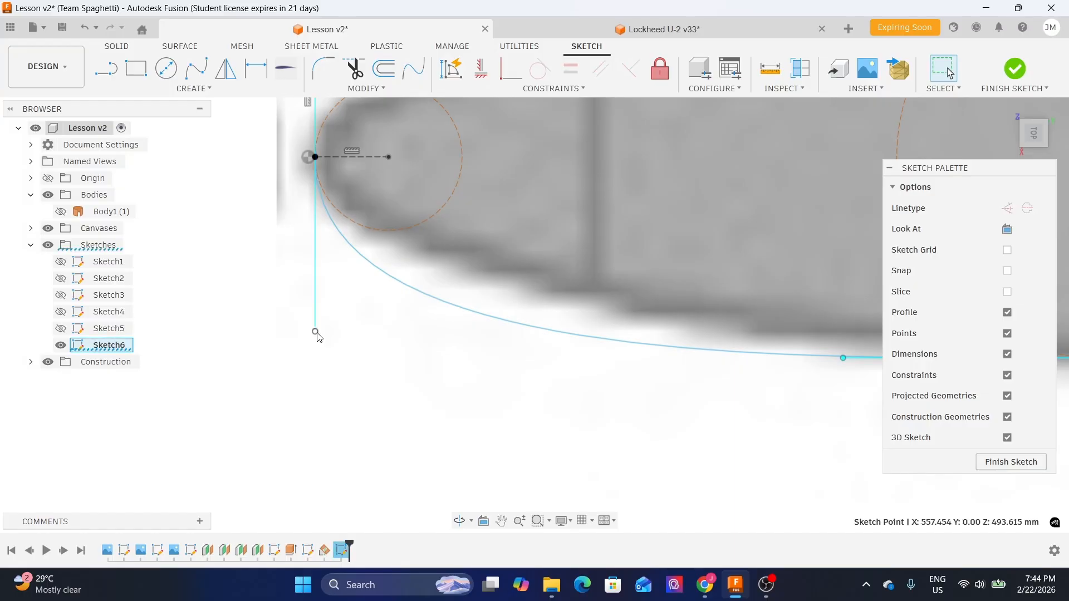
key(m)
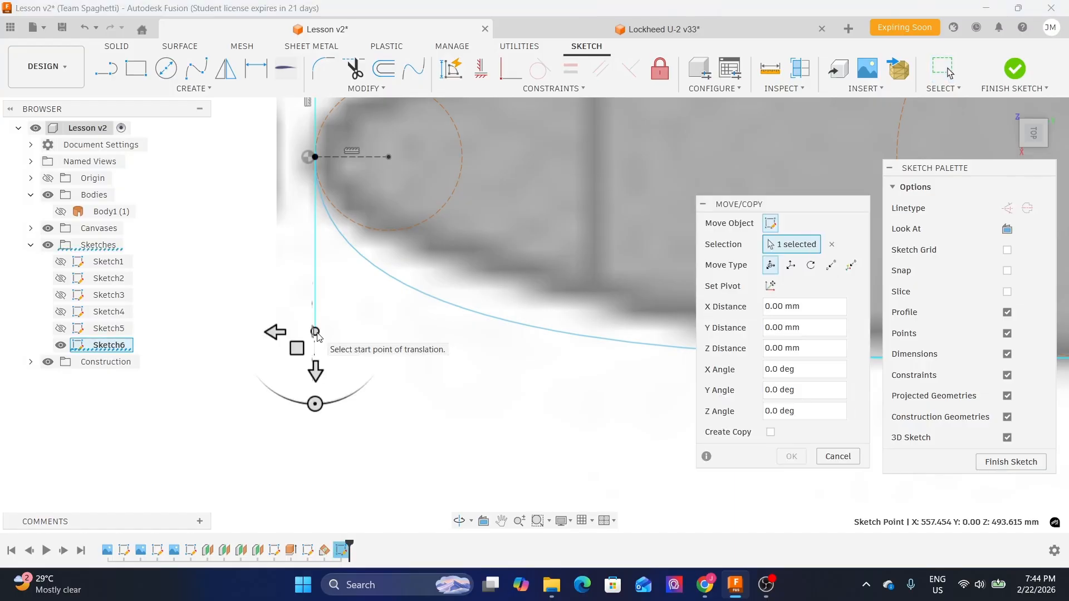
mouse_move(316, 375)
mouse_down()
mouse_move(316, 358)
mouse_move(299, 349)
mouse_move(291, 362)
mouse_move(318, 376)
mouse_move(321, 358)
mouse_move(334, 368)
mouse_move(339, 329)
mouse_up()
scroll(401, 309, down, 2)
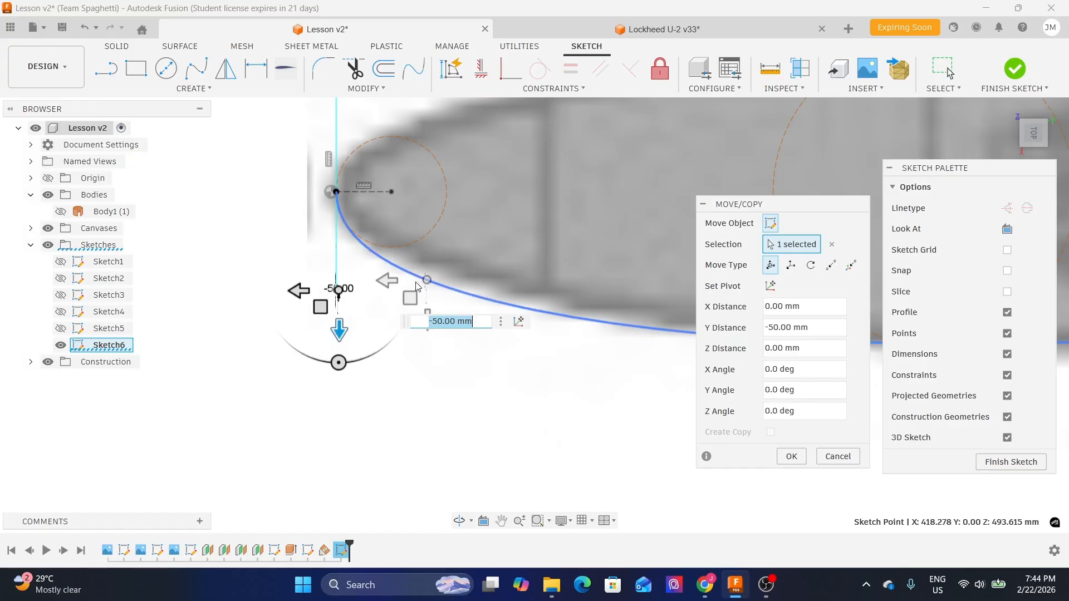
scroll(340, 289, up, 3)
drag(284, 293, 307, 301)
click(308, 292)
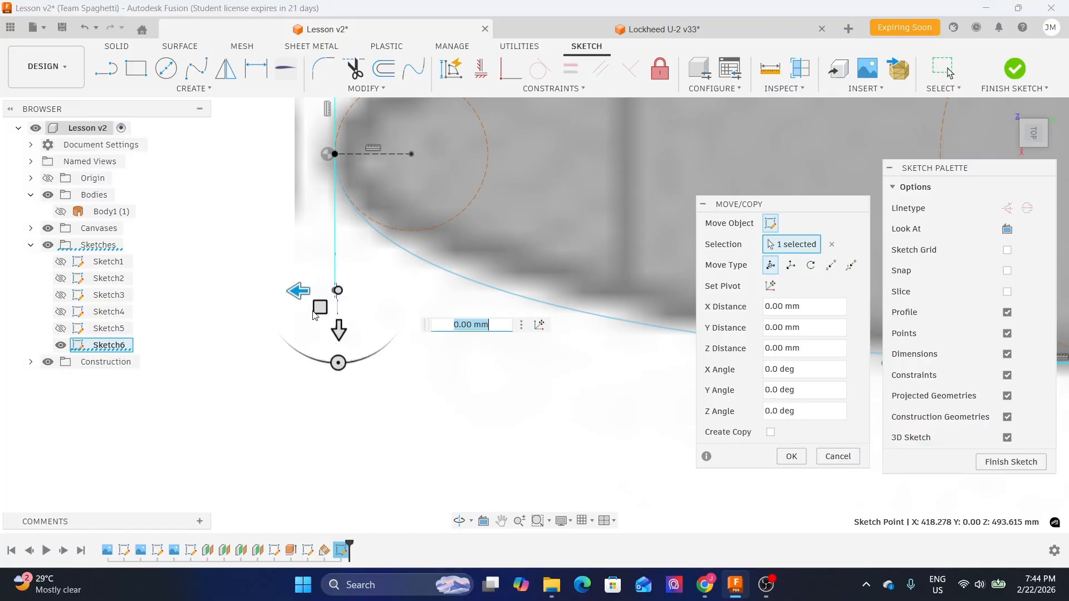
mouse_move(320, 307)
mouse_down()
mouse_move(322, 318)
mouse_move(327, 305)
mouse_up()
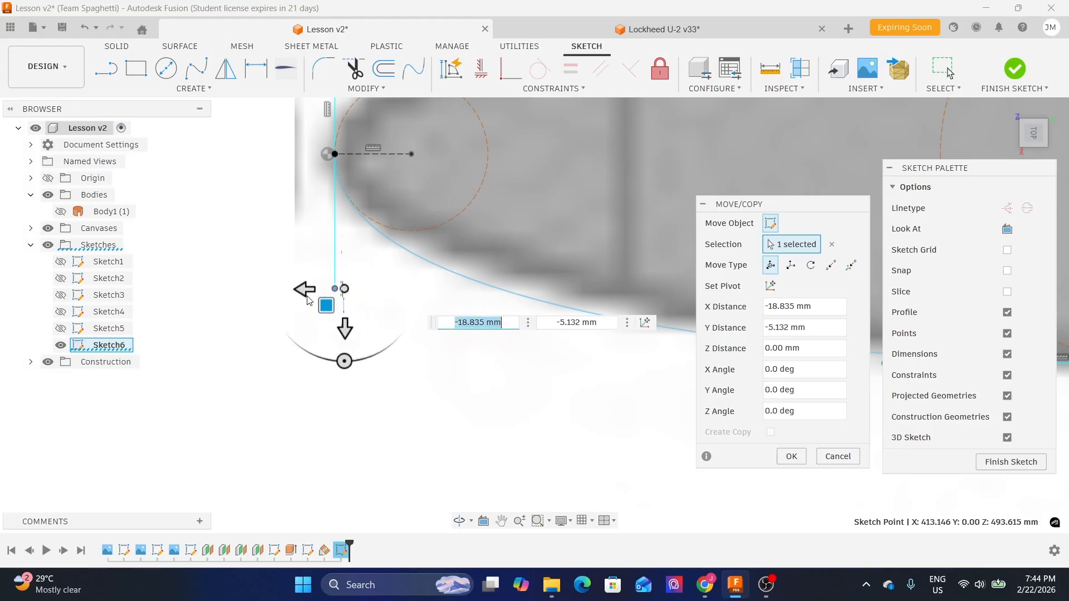
scroll(263, 263, down, 3)
middle_drag(489, 371, 437, 377)
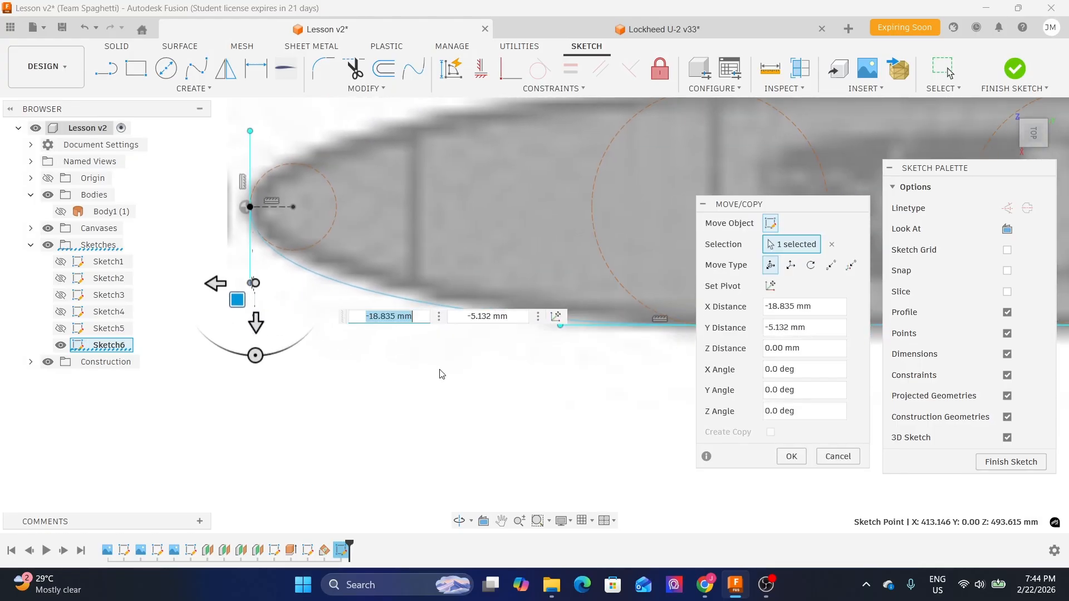
scroll(301, 310, down, 3)
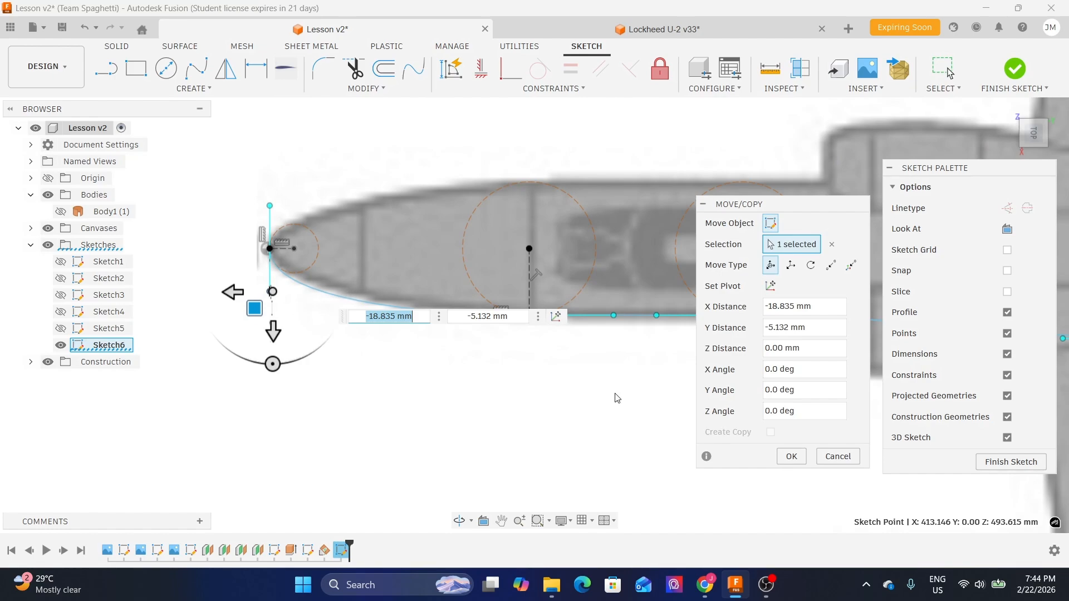
click(791, 456)
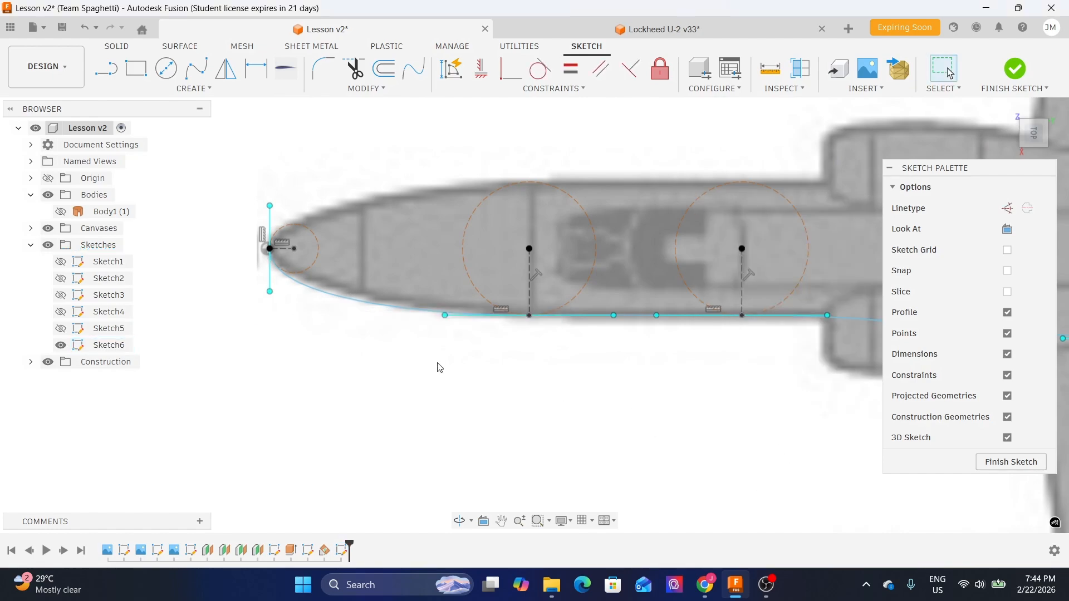
- Pan and zoom along the fuselage to check the reshaped lower outline spline
scroll(312, 321, down, 2)
mouse_move(768, 382)
middle_down()
mouse_move(558, 359)
mouse_move(668, 336)
middle_up()
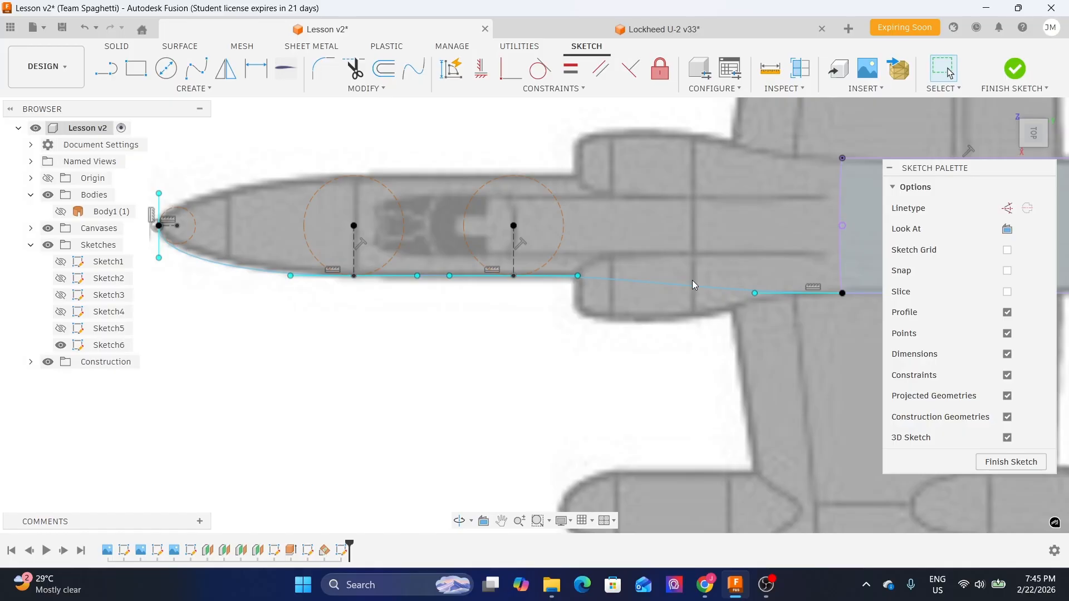
scroll(320, 303, up, 3)
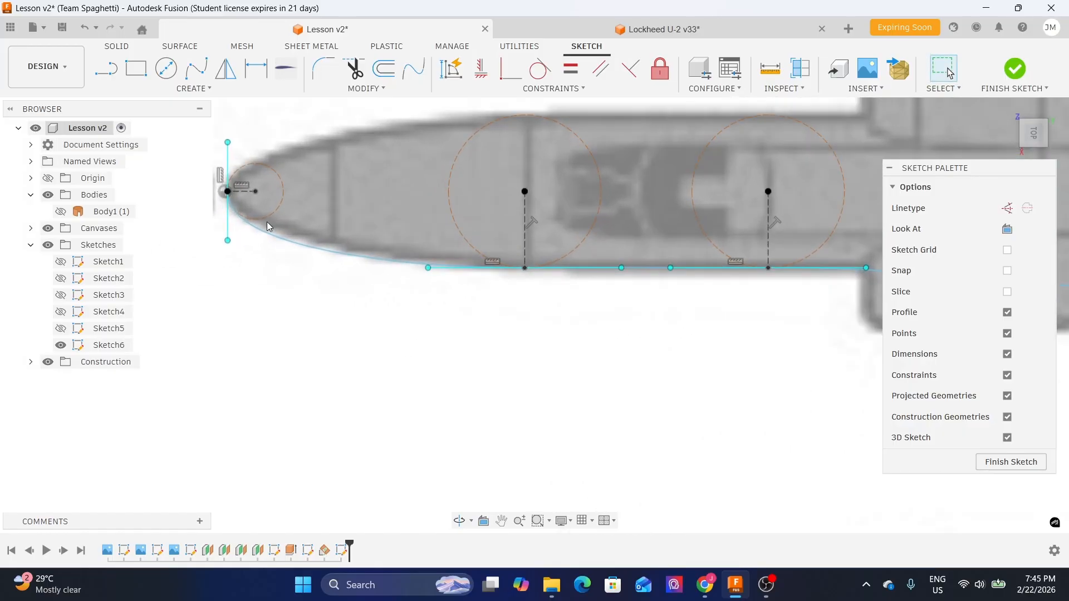
middle_drag(508, 304, 450, 315)
middle_drag(675, 294, 492, 321)
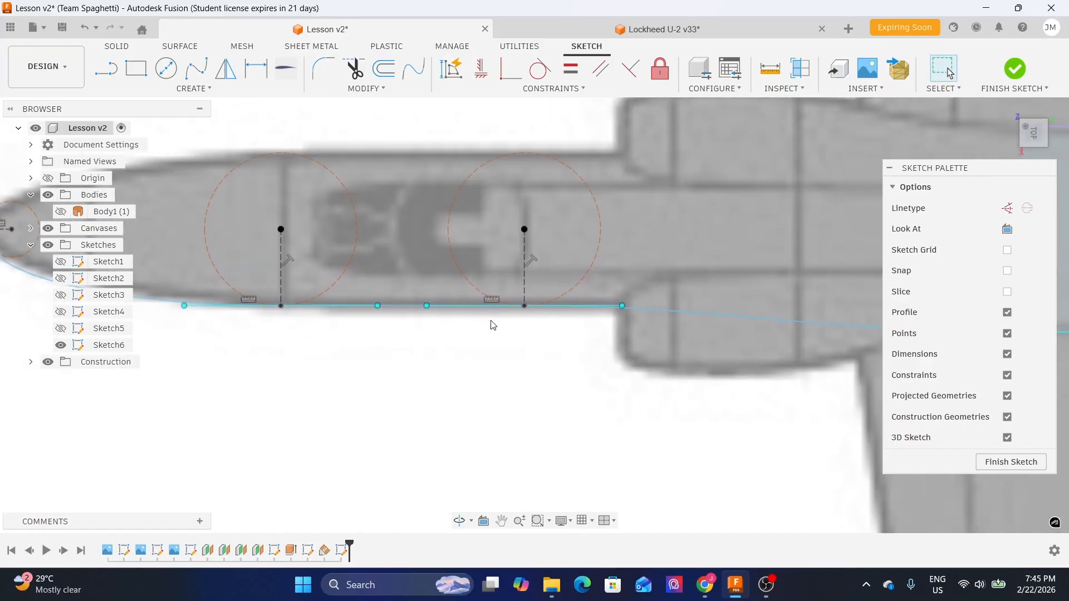
middle_drag(386, 333, 607, 348)
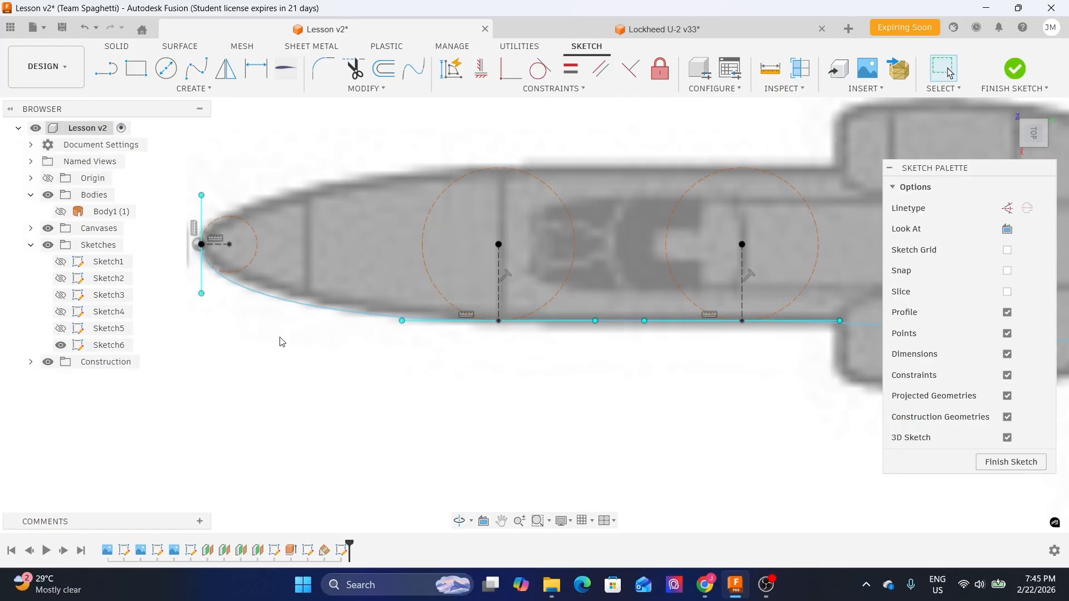
middle_drag(273, 348, 361, 332)
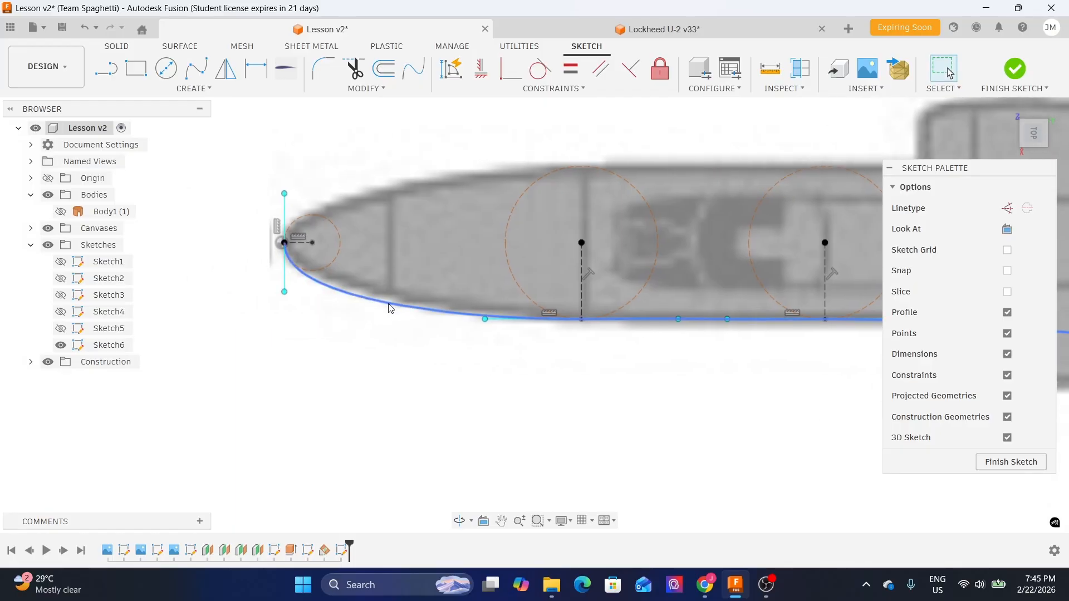
scroll(299, 315, up, 3)
- Mirror the lower outline spline about the horizontal centerline at the nose to create the upper outline
click(319, 342)
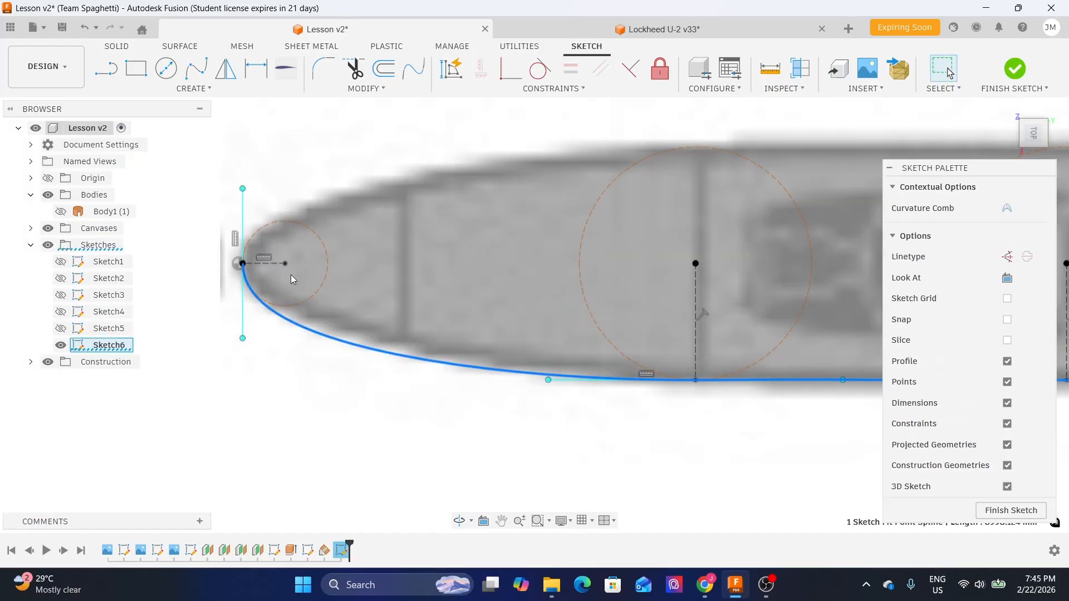
click(226, 71)
mouse_move(980, 179)
mouse_down()
mouse_move(771, 298)
mouse_move(795, 395)
mouse_up()
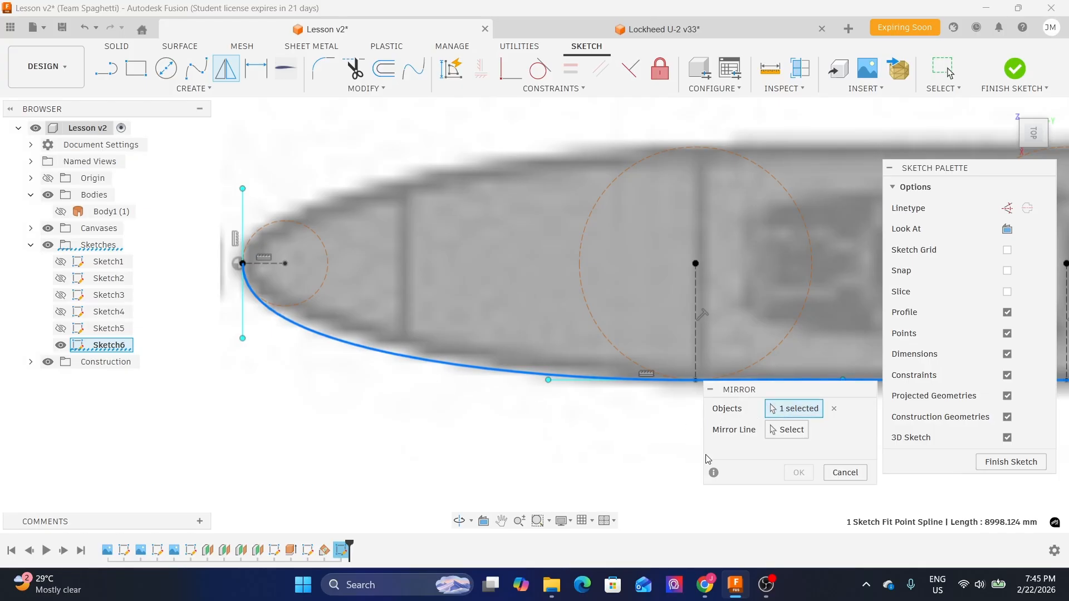
click(774, 432)
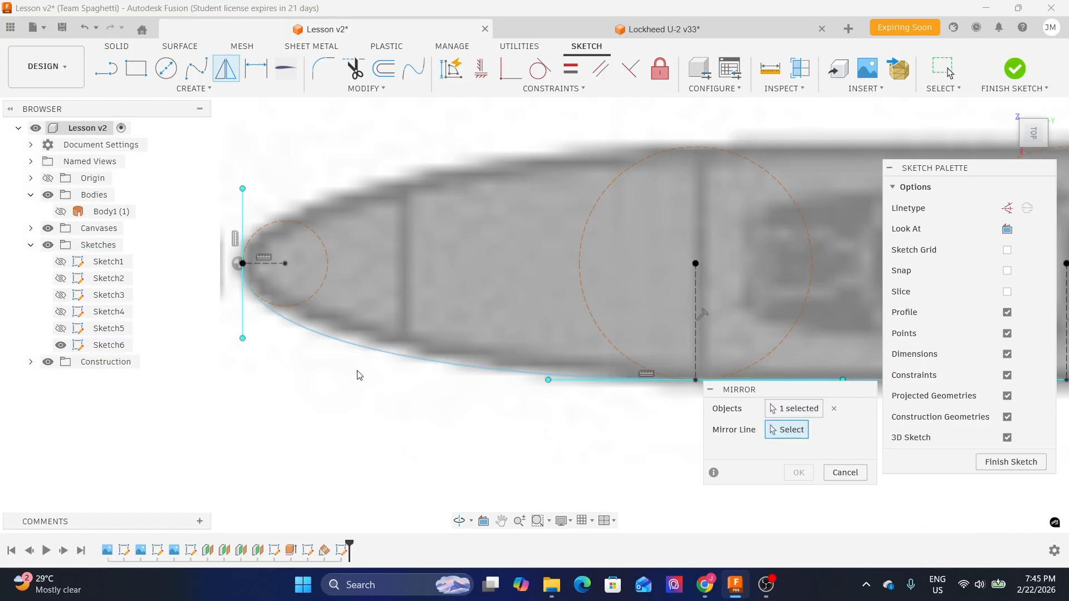
scroll(295, 319, up, 3)
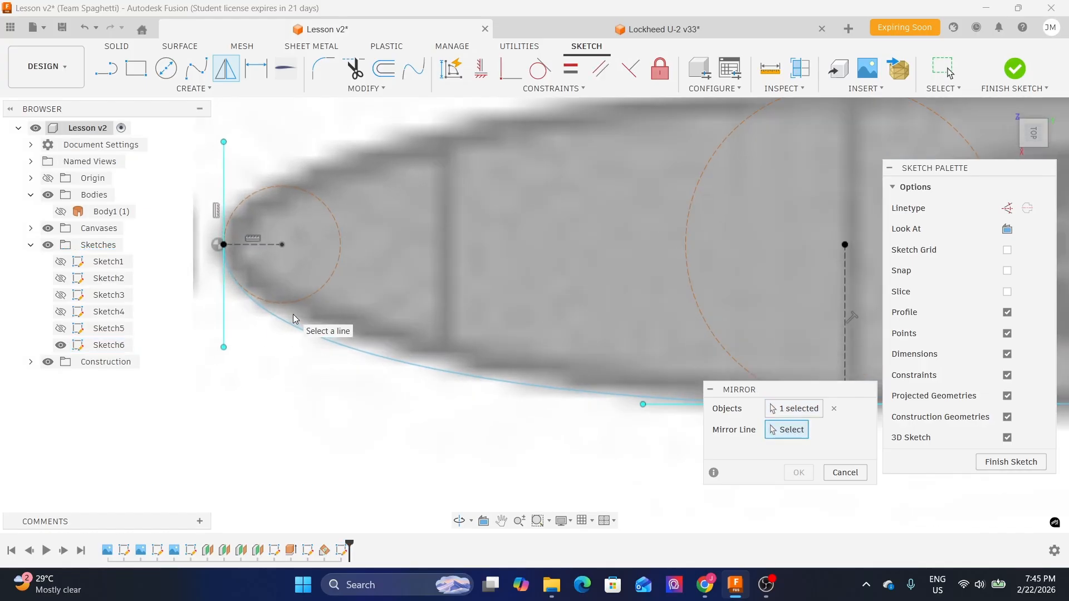
click(265, 244)
scroll(300, 276, down, 2)
scroll(299, 277, down, 1)
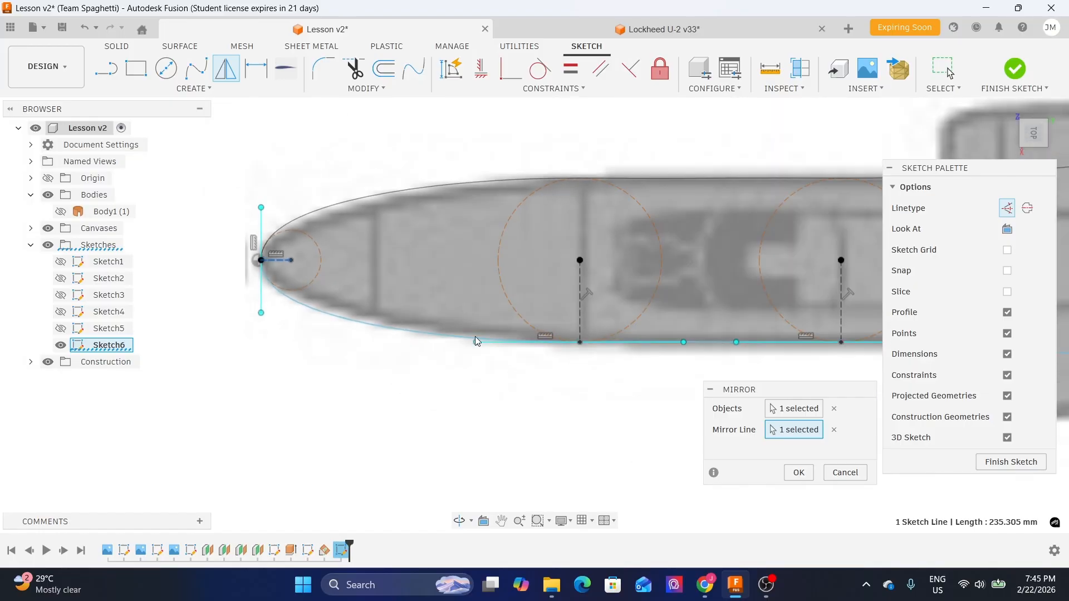
click(798, 472)
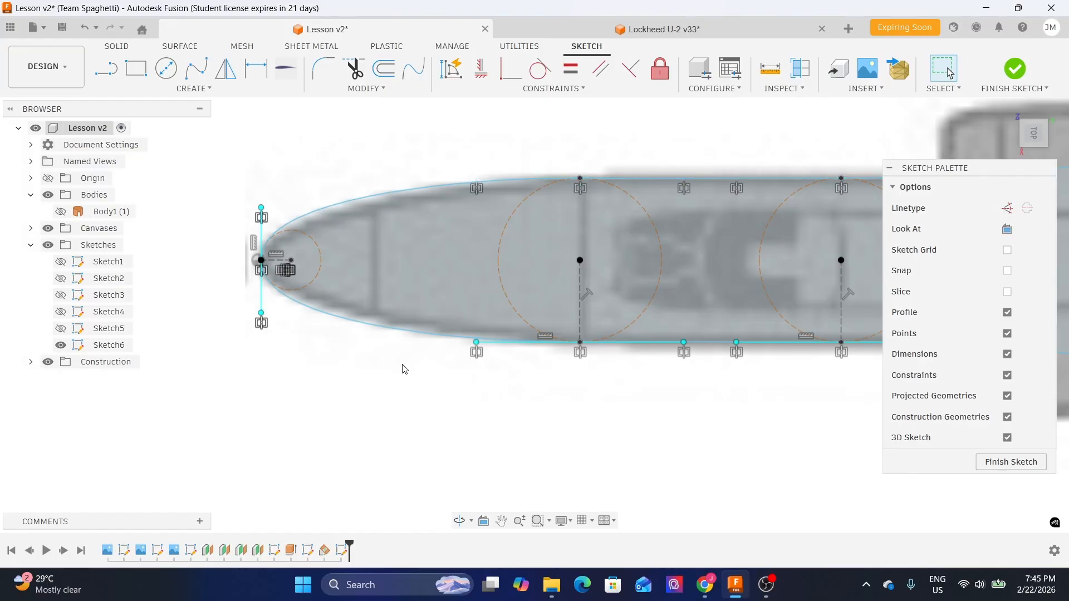
- Apply a Tangent constraint between the mirrored upper spline and the lower spline at the nose
scroll(268, 195, up, 2)
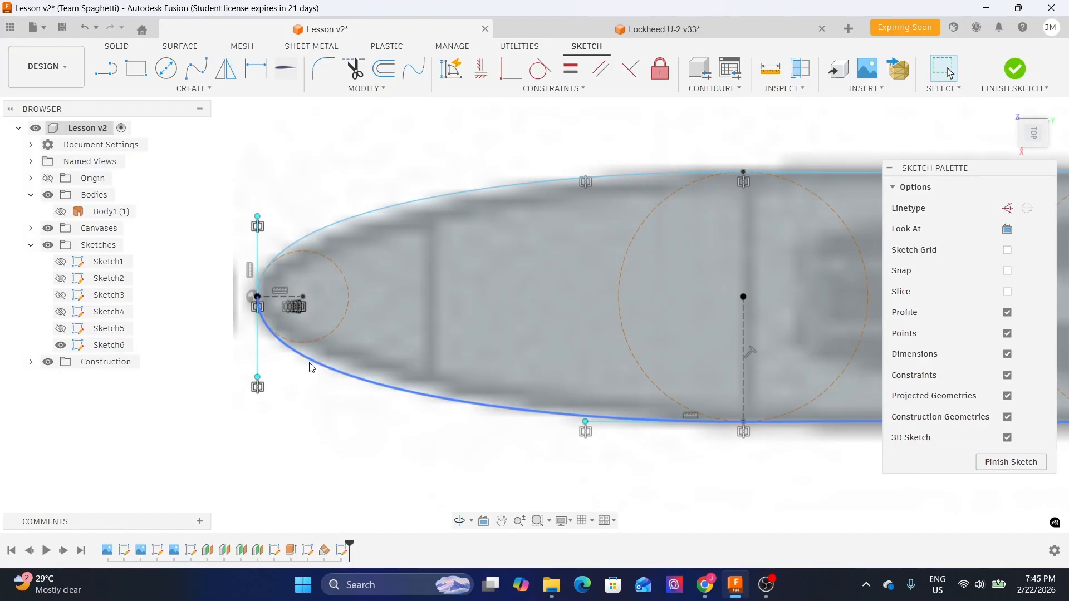
scroll(265, 305, up, 3)
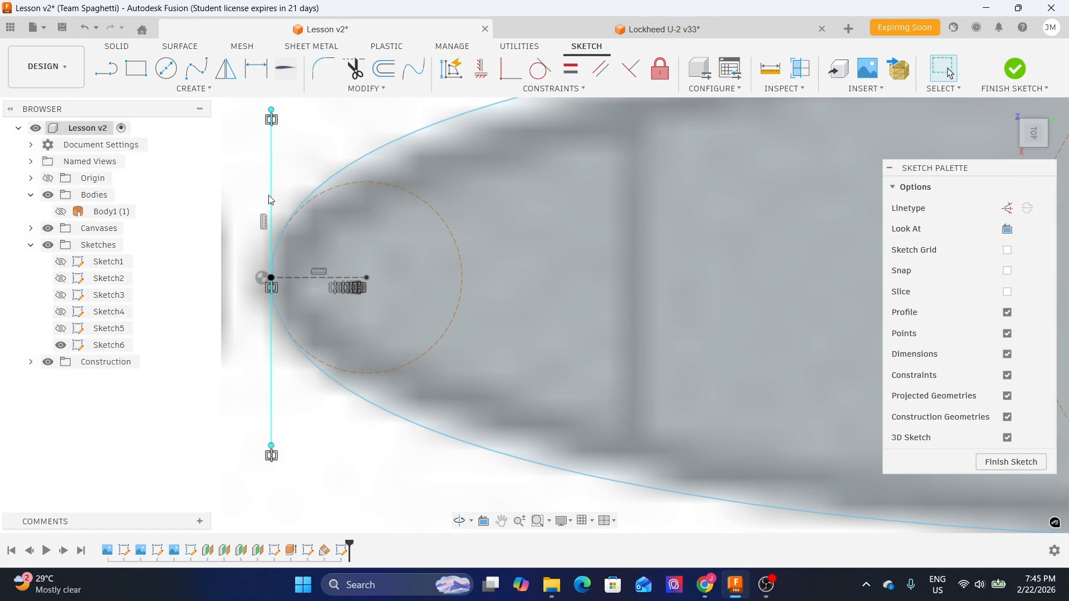
scroll(271, 242, down, 3)
middle_drag(325, 151, 316, 231)
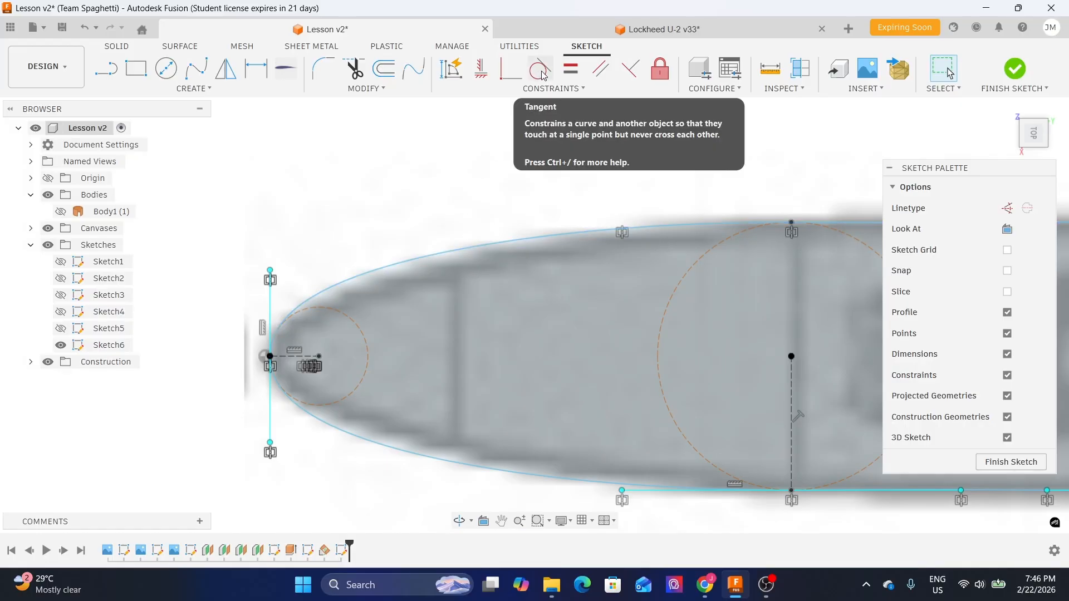
click(540, 70)
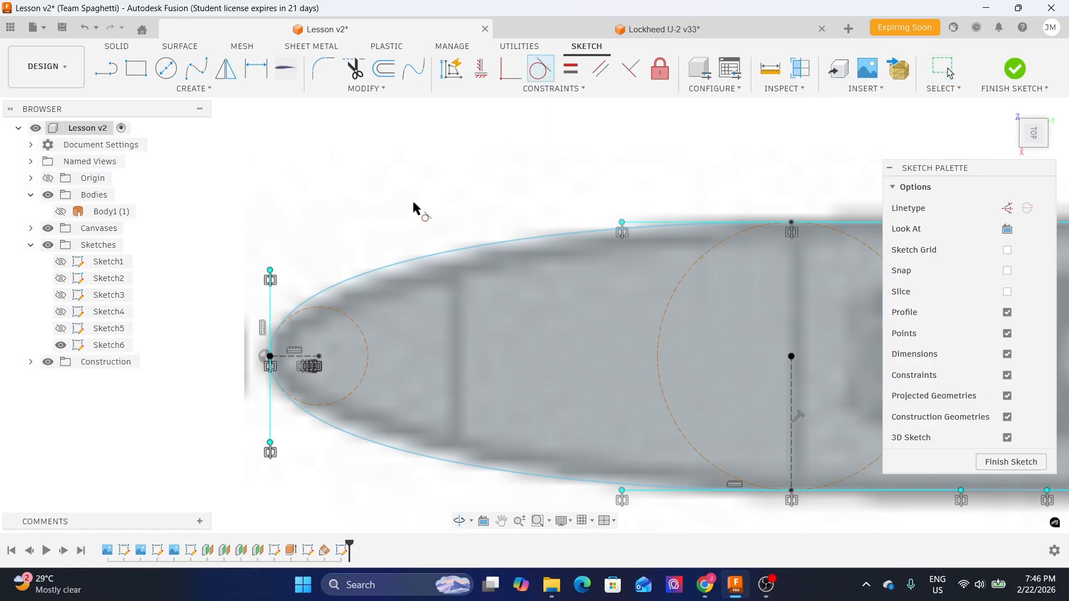
click(371, 274)
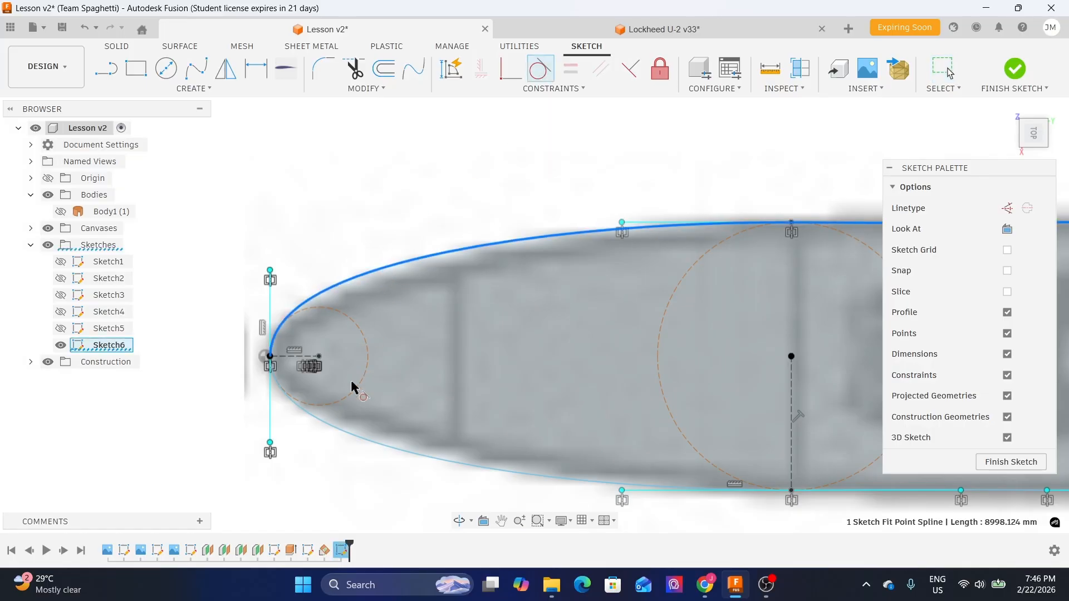
click(343, 433)
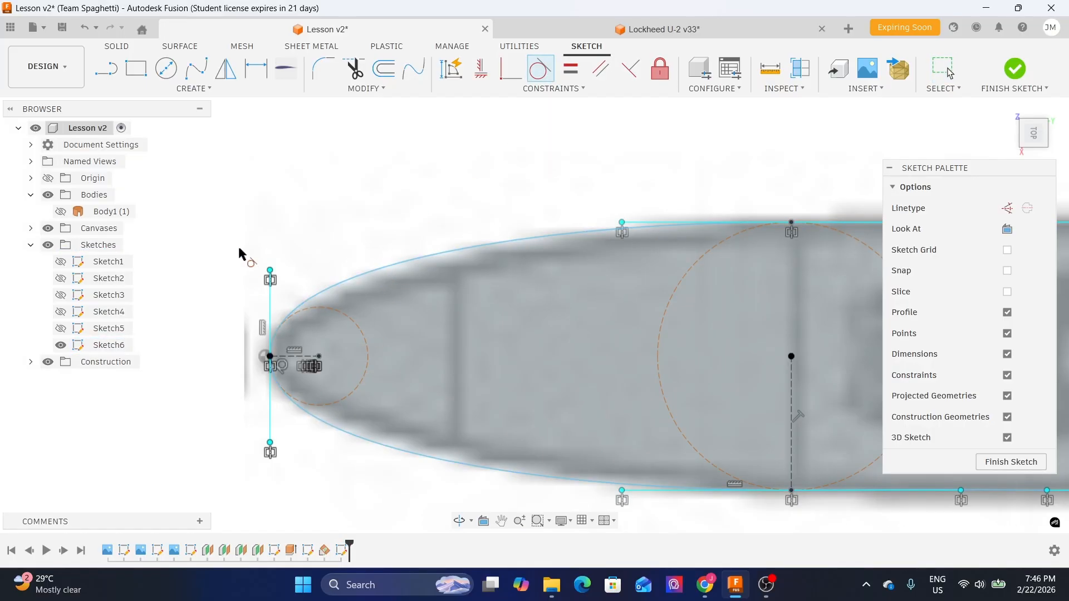
scroll(241, 256, down, 3)
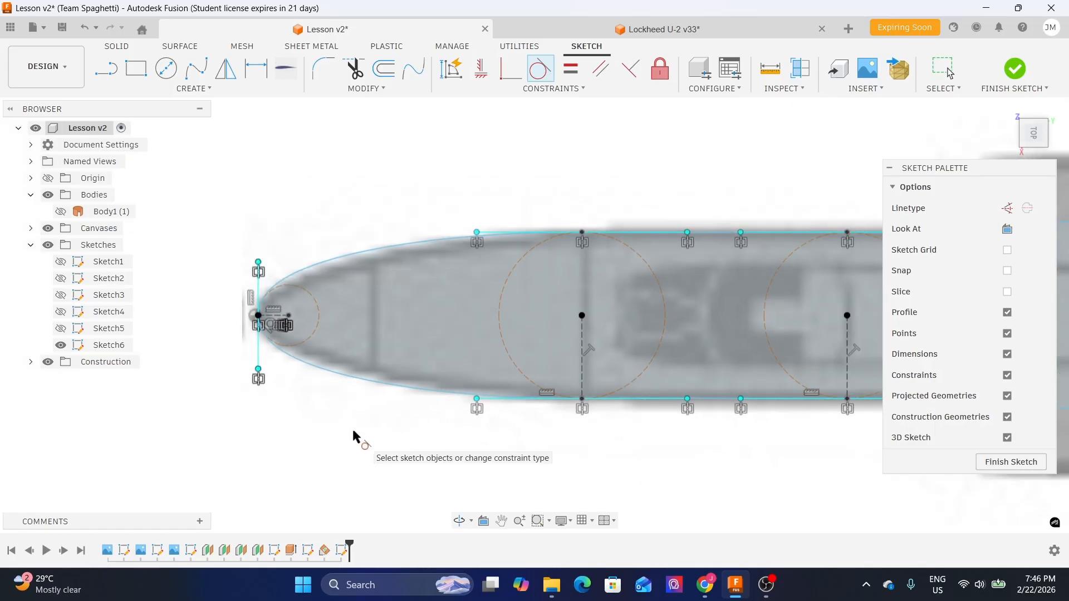
key(Escape)
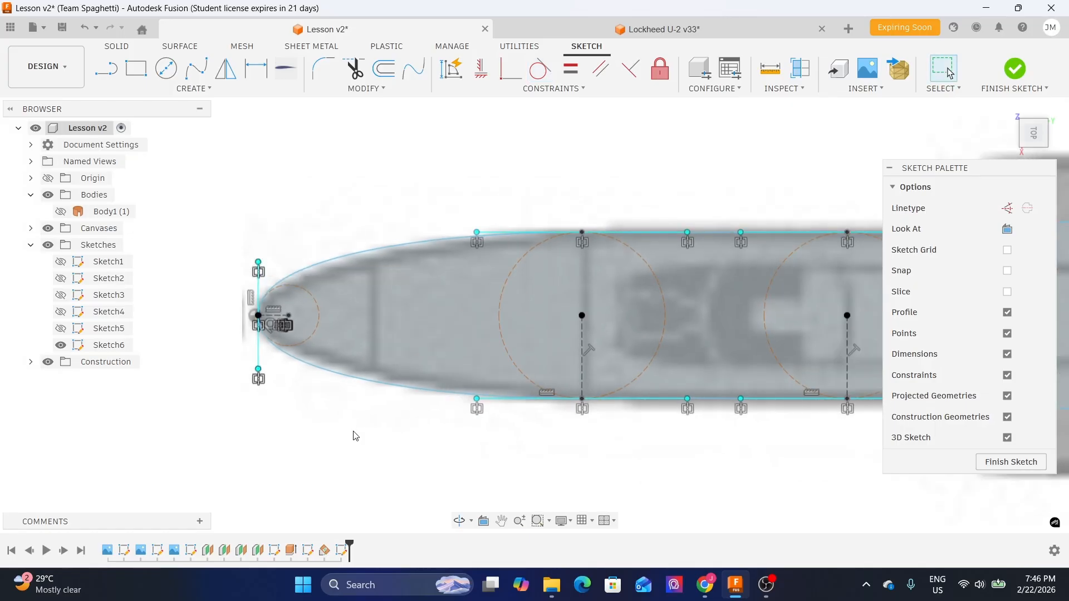
- Review the mirrored fuselage outline in top view against the reference image, then finish the sketch
scroll(267, 219, down, 3)
mouse_move(657, 375)
middle_down()
mouse_move(519, 361)
mouse_move(536, 376)
mouse_move(567, 287)
mouse_move(620, 279)
mouse_move(606, 305)
mouse_move(544, 345)
mouse_move(553, 359)
middle_up()
scroll(551, 358, down, 1)
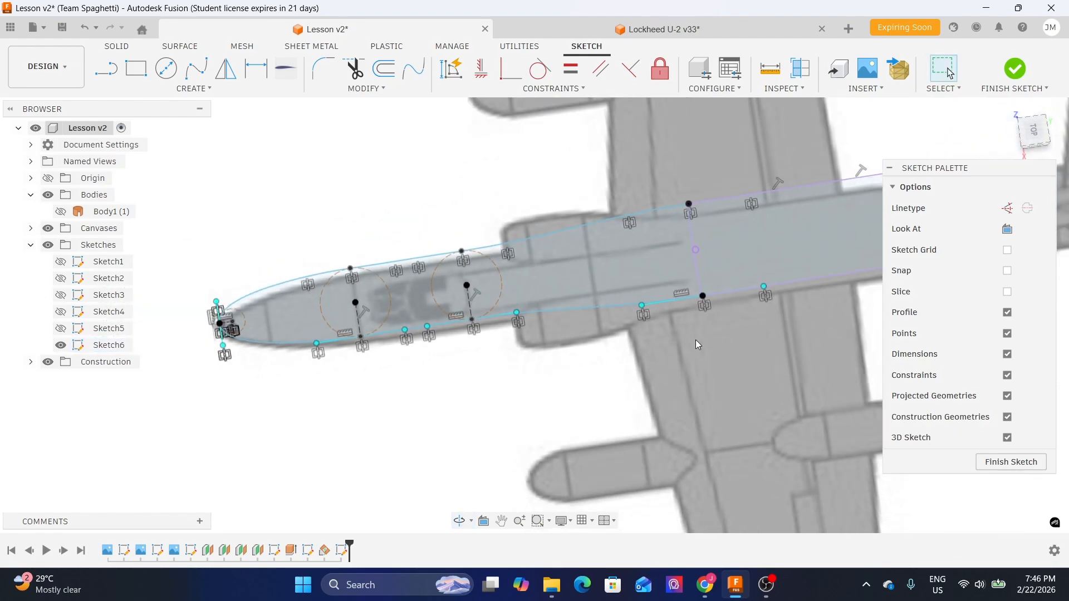
click(1036, 135)
scroll(340, 259, up, 3)
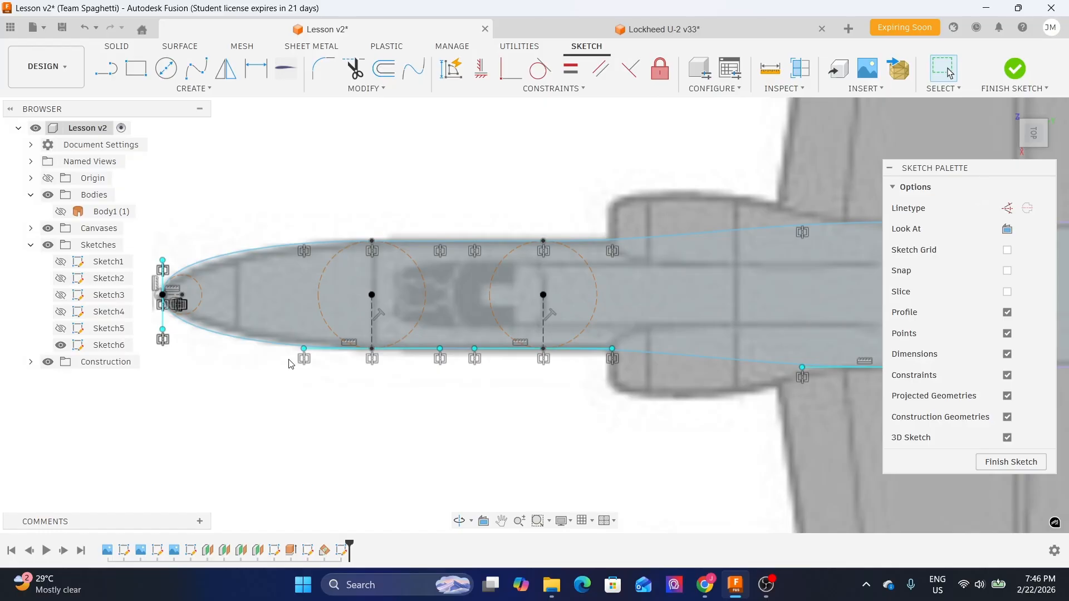
scroll(295, 361, up, 4)
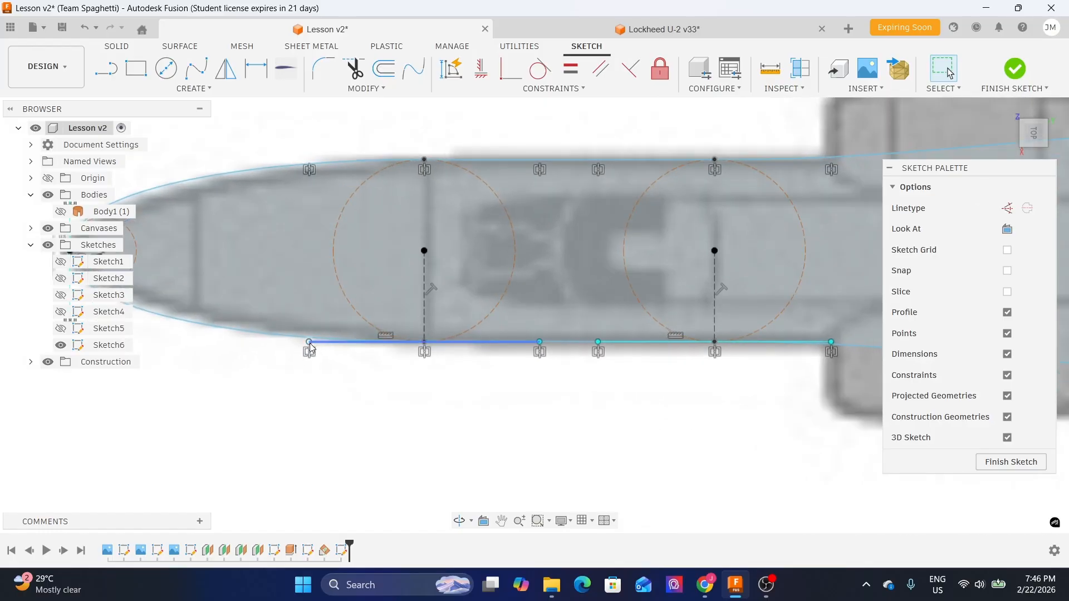
click(311, 343)
click(627, 429)
middle_drag(664, 407, 526, 426)
middle_drag(359, 411, 523, 401)
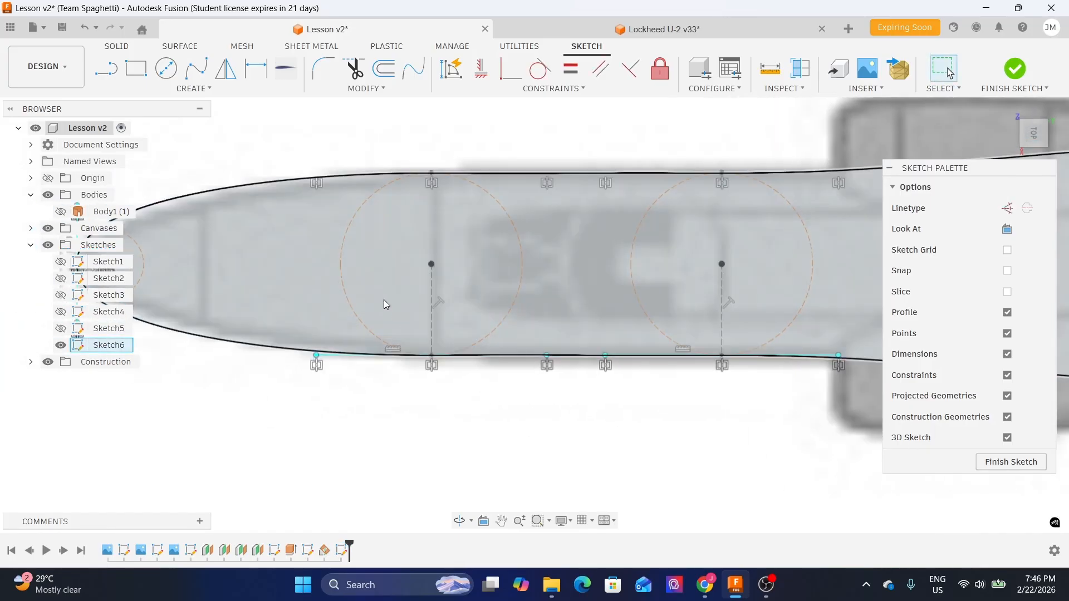
click(353, 215)
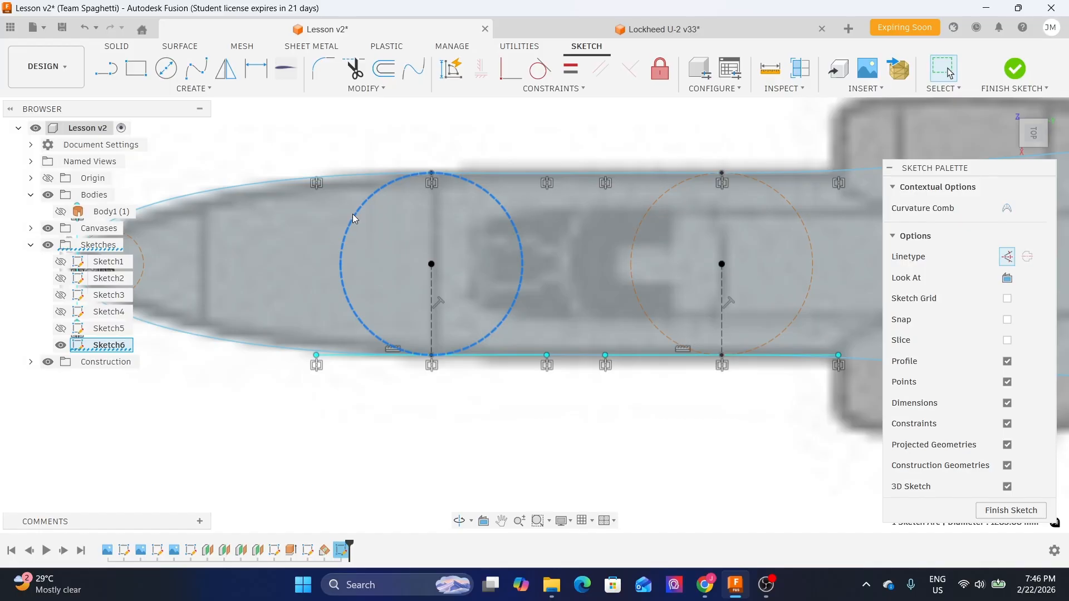
scroll(513, 387, down, 2)
key(Escape)
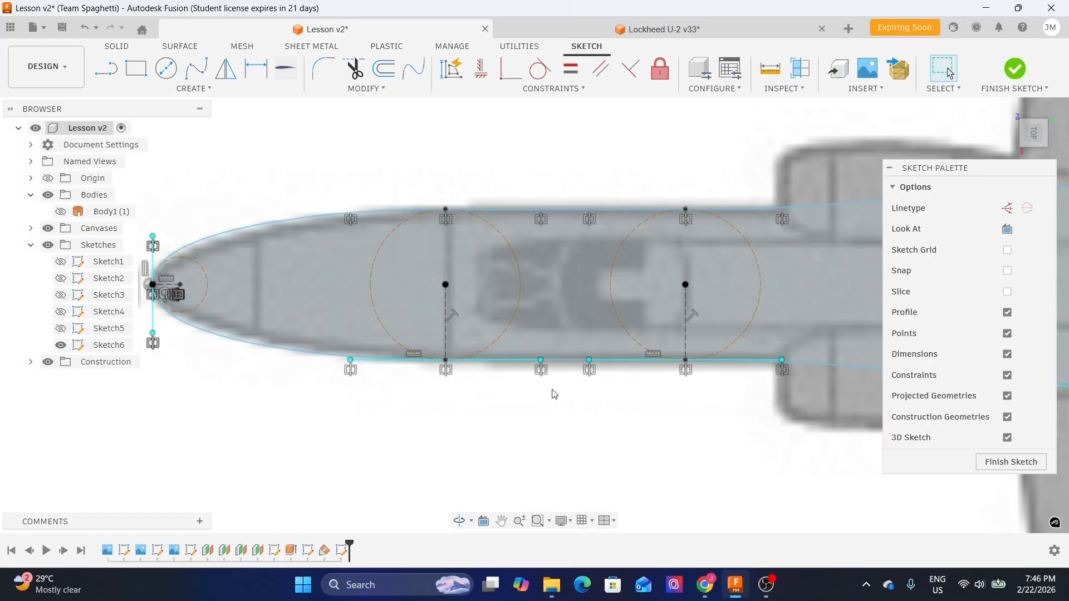
scroll(541, 385, down, 1)
click(983, 464)
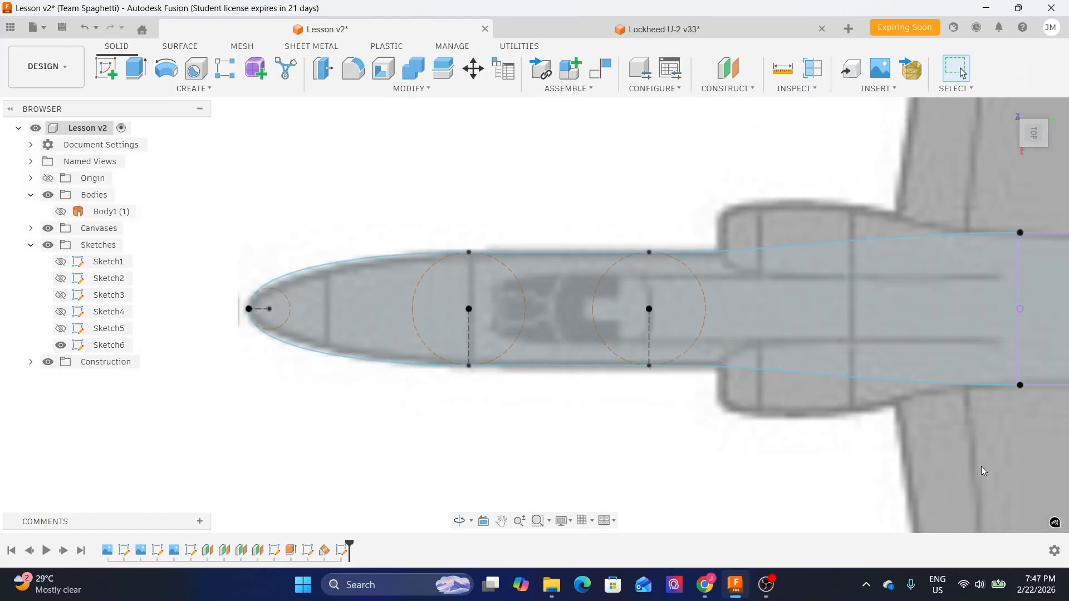
- Show Sketch5 and hide the canvas reference image to inspect the fuselage outlines and sections in 3D
shift+middle_drag(351, 398, 391, 331)
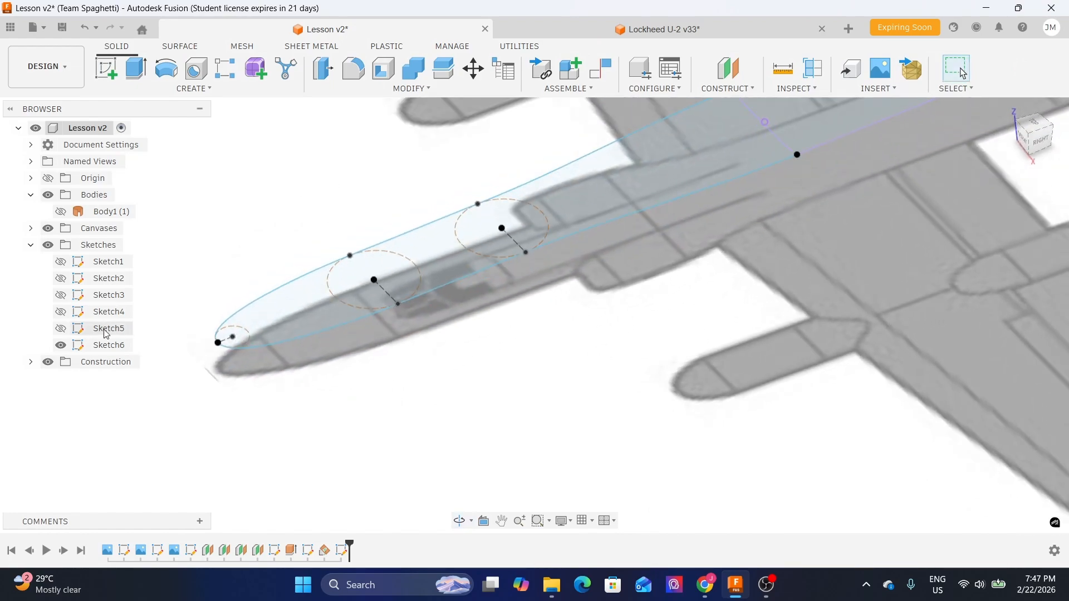
click(61, 329)
scroll(550, 420, up, 1)
mouse_move(387, 388)
middle_down()
mouse_move(551, 420)
mouse_move(652, 410)
mouse_move(633, 386)
mouse_move(582, 374)
middle_up()
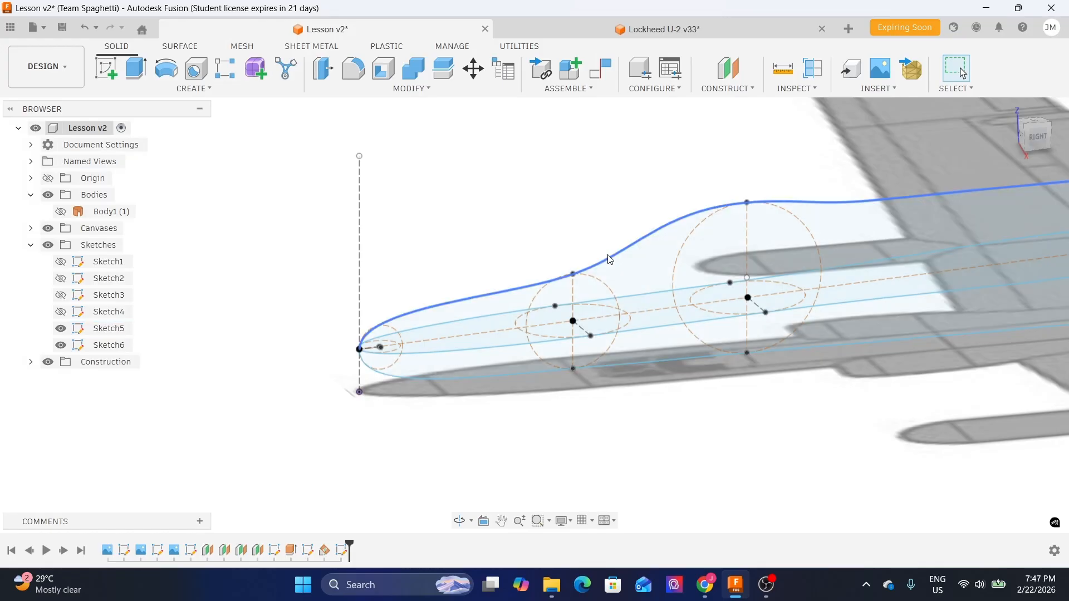
mouse_move(494, 205)
shift+middle_down()
mouse_move(501, 248)
mouse_move(454, 264)
mouse_move(528, 217)
mouse_move(551, 251)
mouse_move(552, 272)
mouse_move(553, 226)
mouse_move(592, 379)
mouse_move(676, 423)
mouse_move(783, 390)
shift+middle_up()
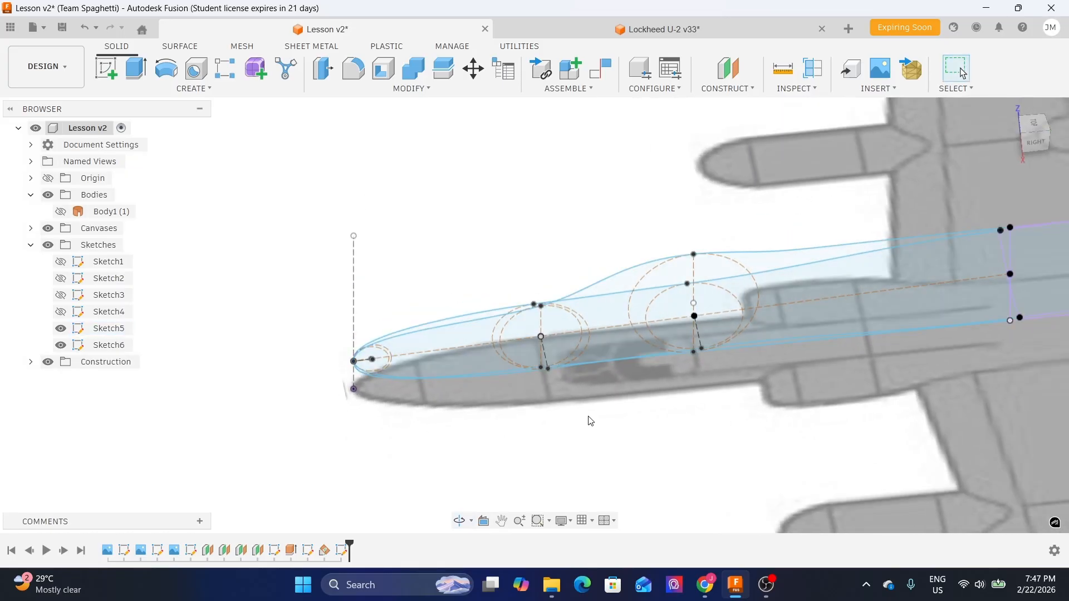
shift+middle_drag(592, 429, 587, 435)
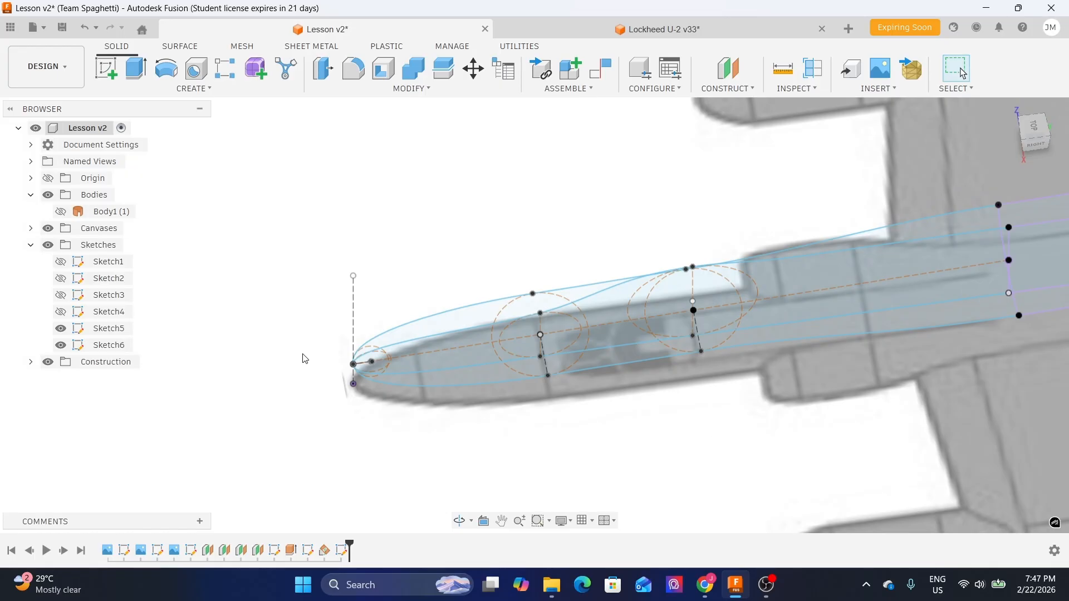
mouse_move(585, 455)
shift+middle_down()
mouse_move(585, 406)
mouse_move(607, 434)
mouse_move(609, 401)
shift+middle_up()
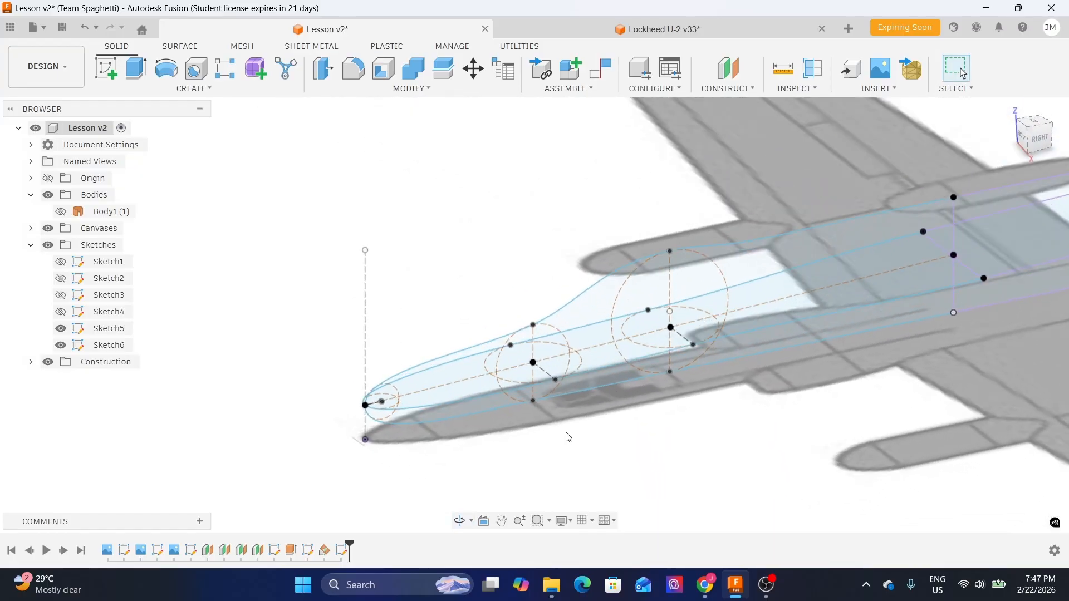
mouse_move(568, 437)
shift+middle_down()
mouse_move(580, 365)
mouse_move(513, 396)
shift+middle_up()
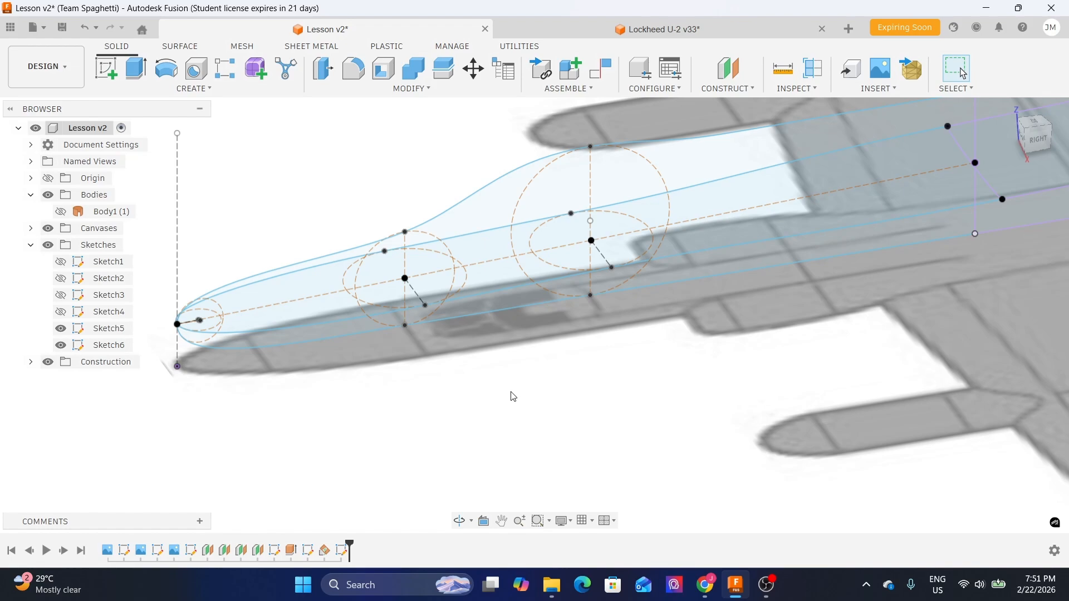
shift+middle_drag(518, 373, 555, 369)
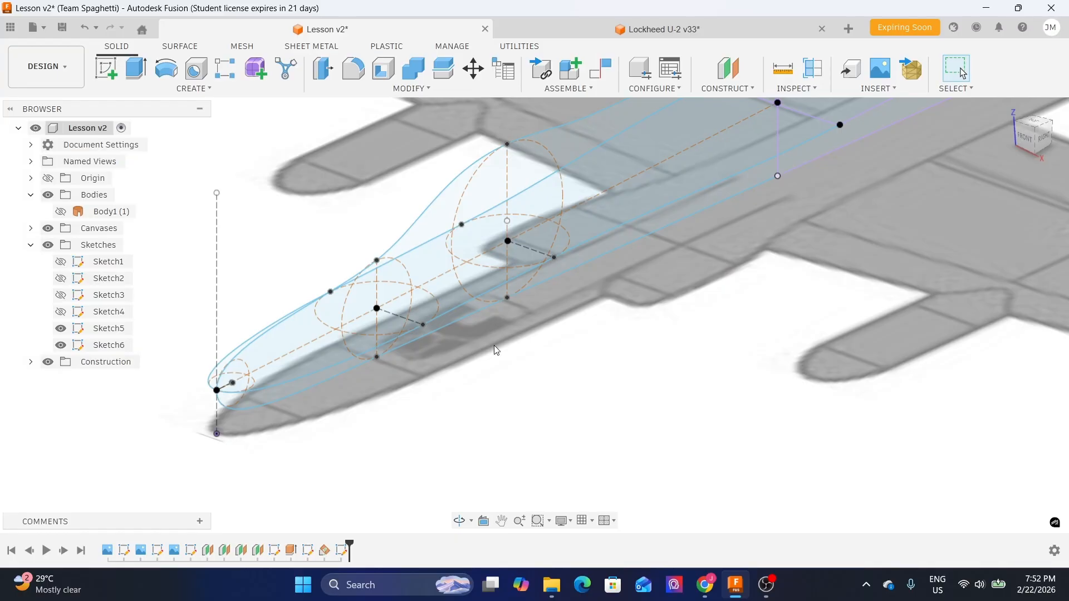
click(47, 228)
shift+middle_drag(724, 328, 704, 317)
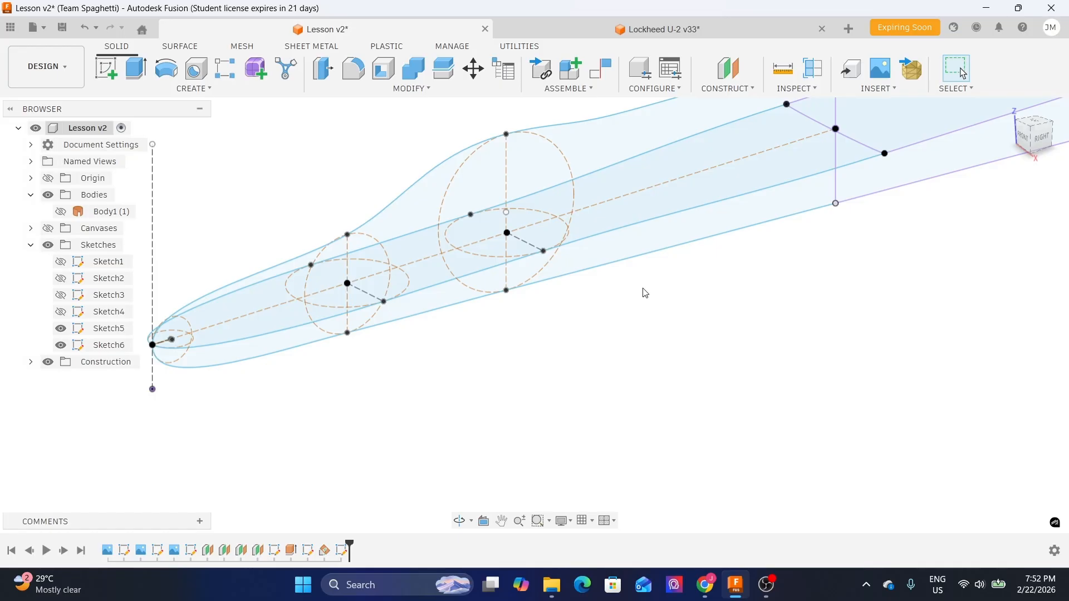
- Create a construction plane at an angle of 0.0 deg through the vertical line of the rear cross-section circle
click(507, 184)
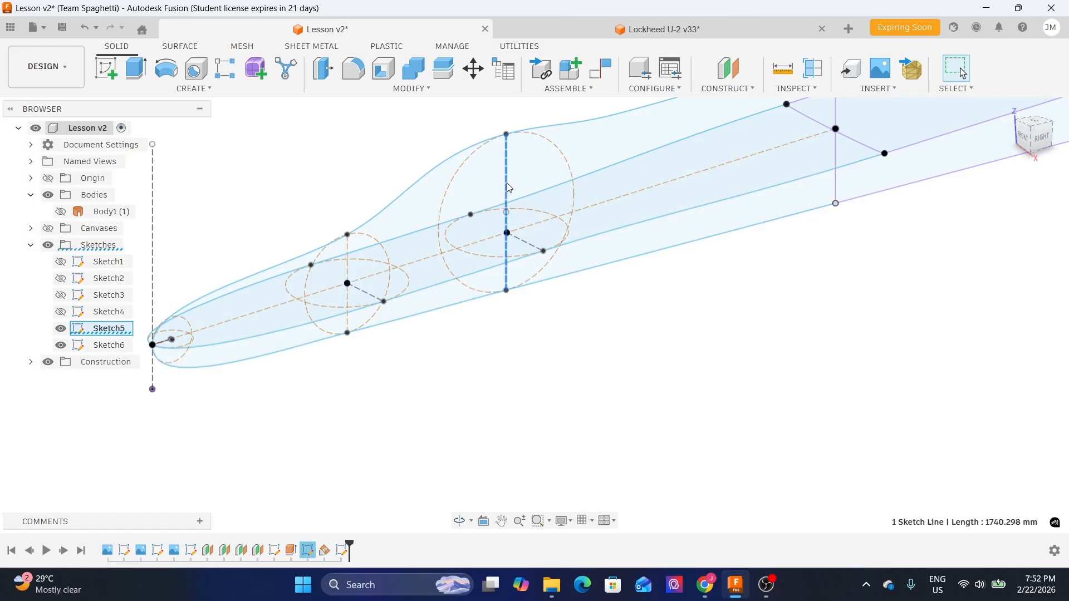
click(724, 91)
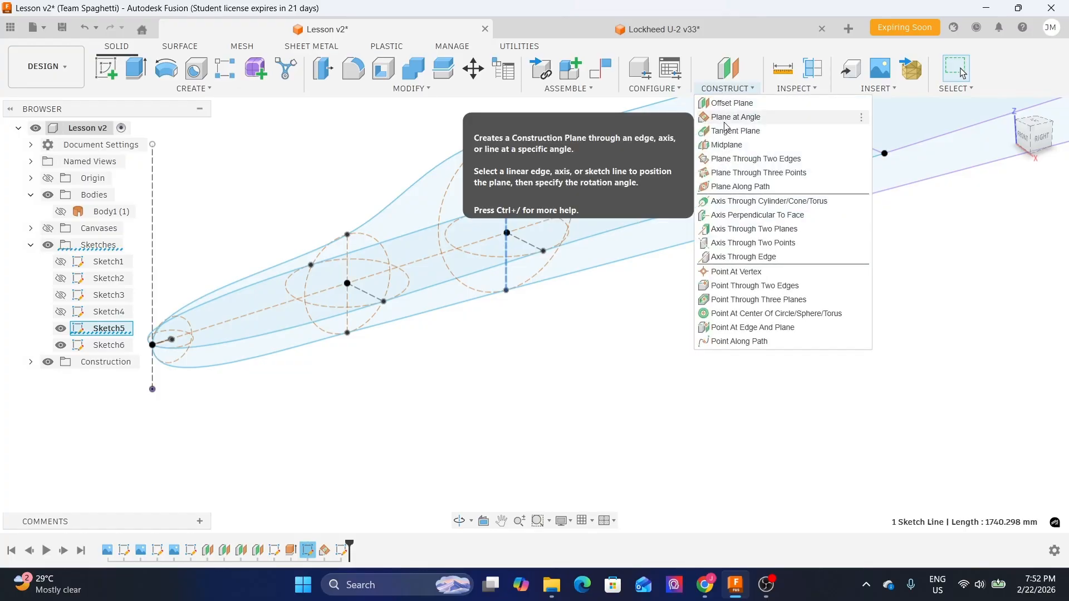
click(725, 119)
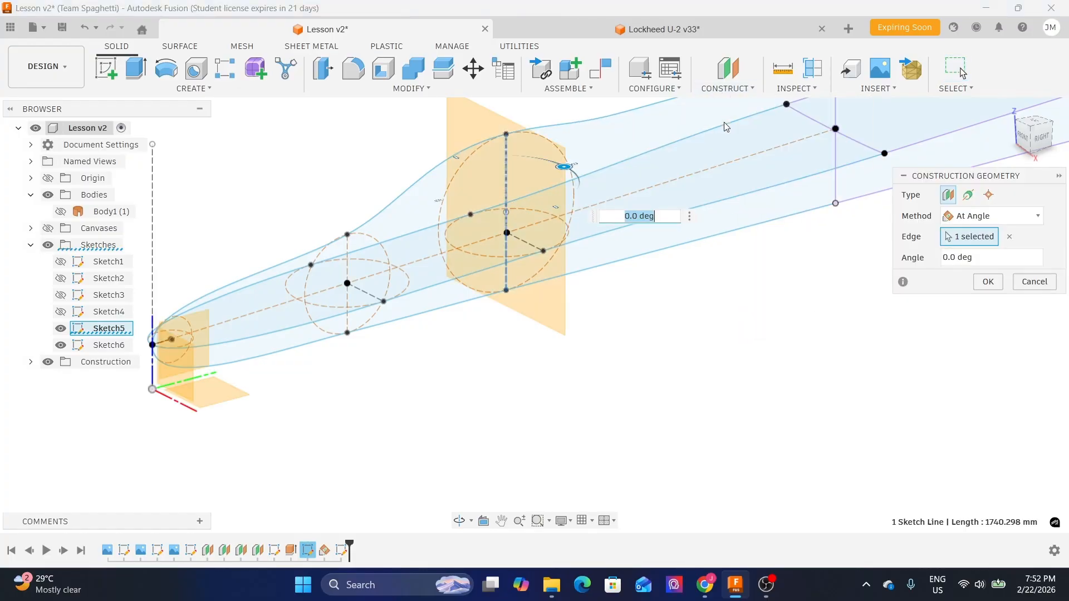
shift+middle_drag(678, 312, 644, 316)
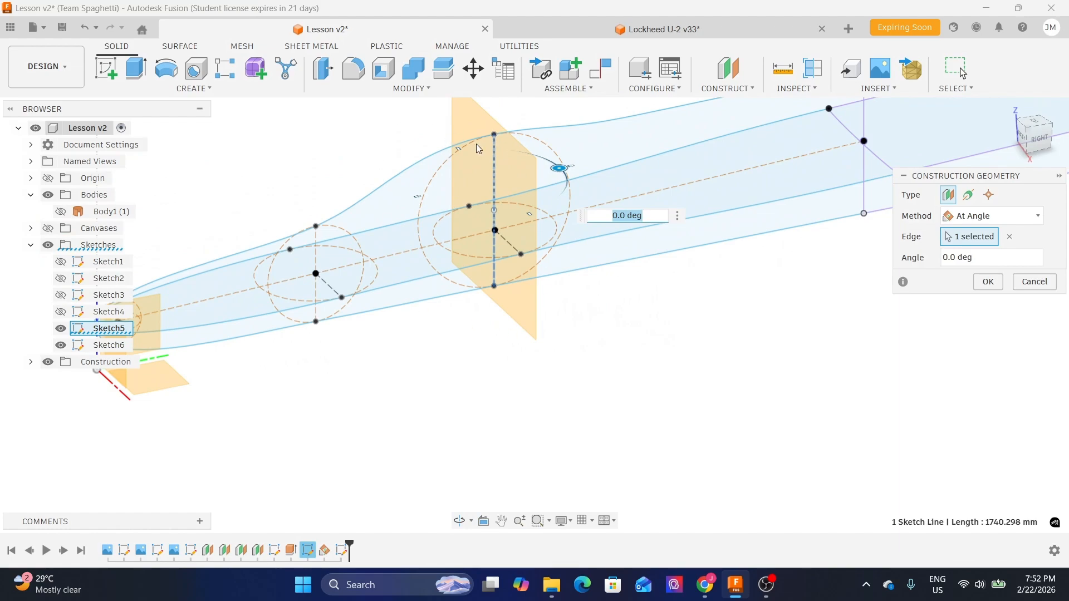
shift+middle_drag(589, 301, 597, 248)
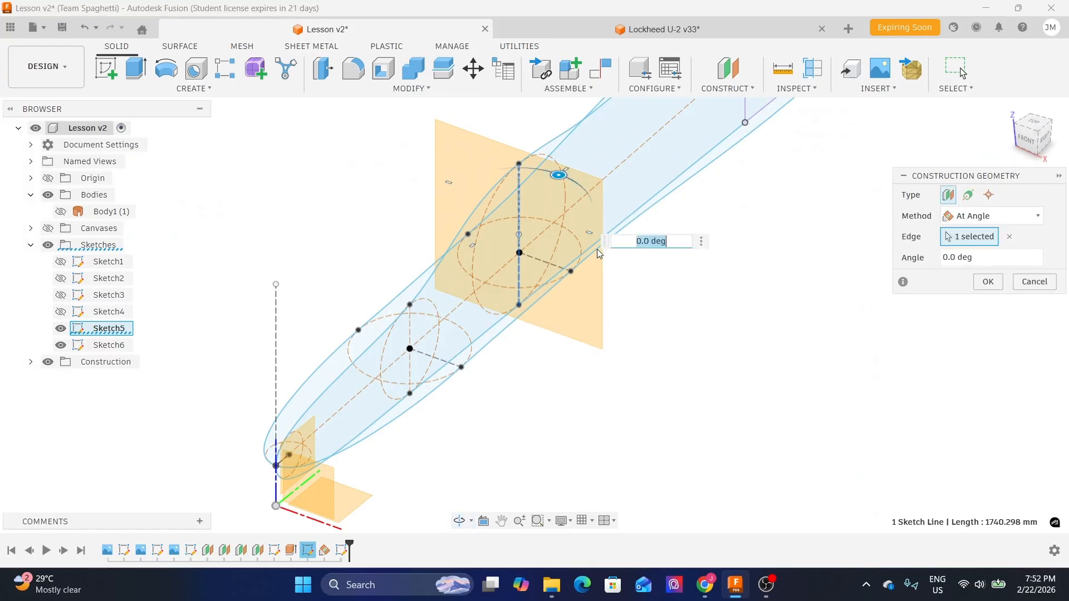
click(988, 282)
shift+middle_drag(863, 303, 708, 339)
scroll(528, 328, up, 3)
shift+middle_drag(622, 337, 598, 323)
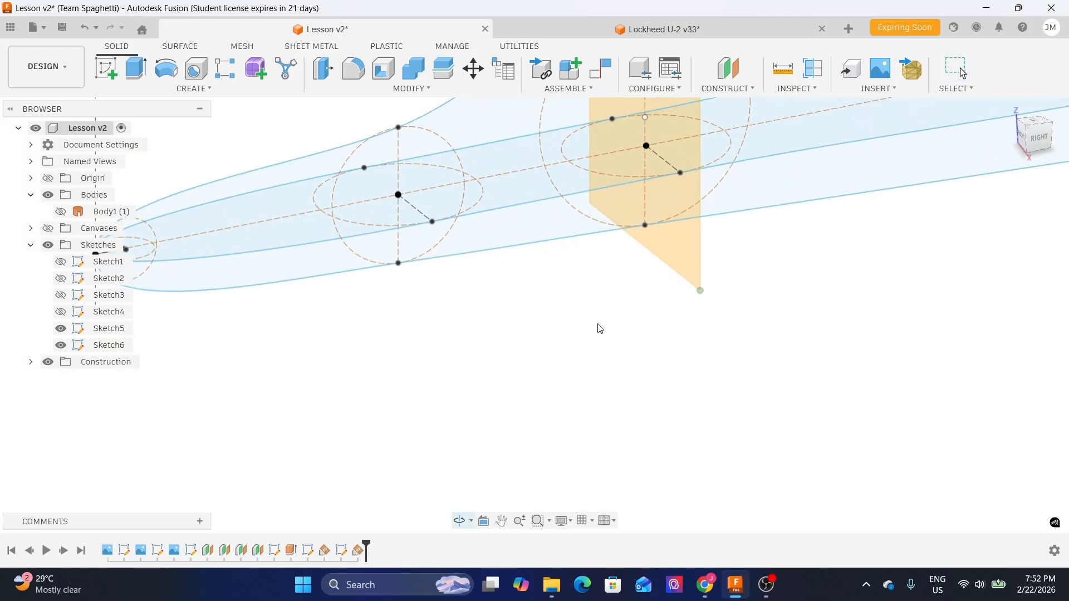
- Create another construction plane at an angle of 0.0 deg through the vertical line of the next cross-section circle
click(398, 158)
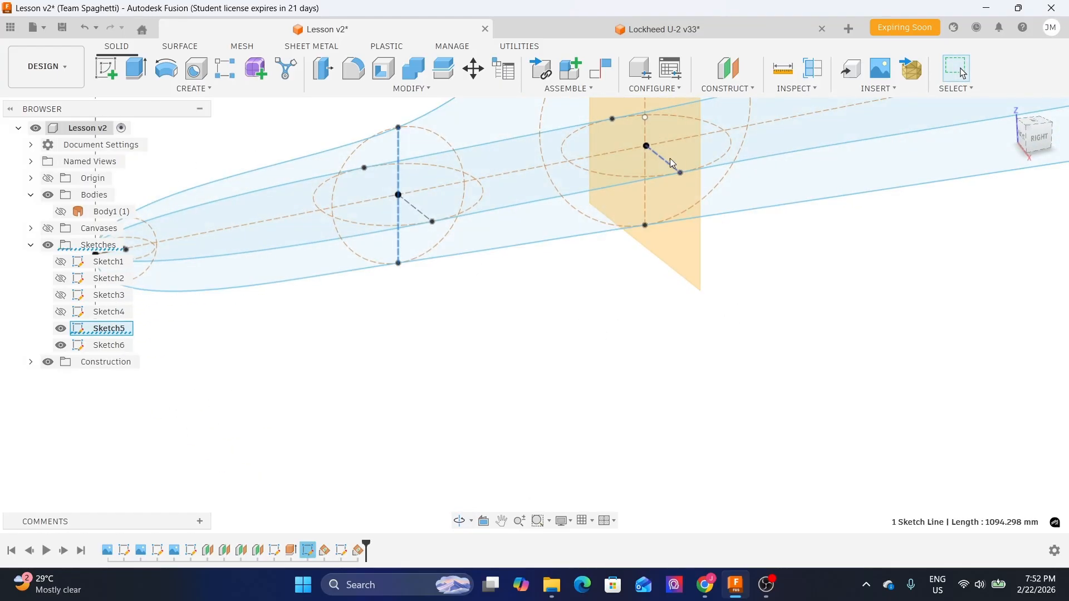
click(734, 89)
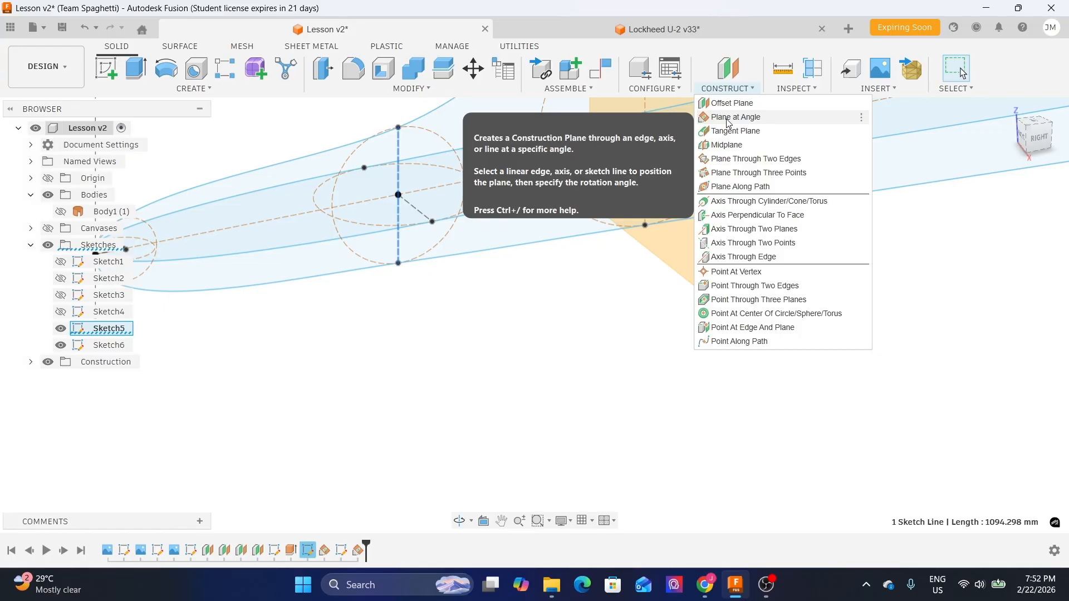
click(727, 117)
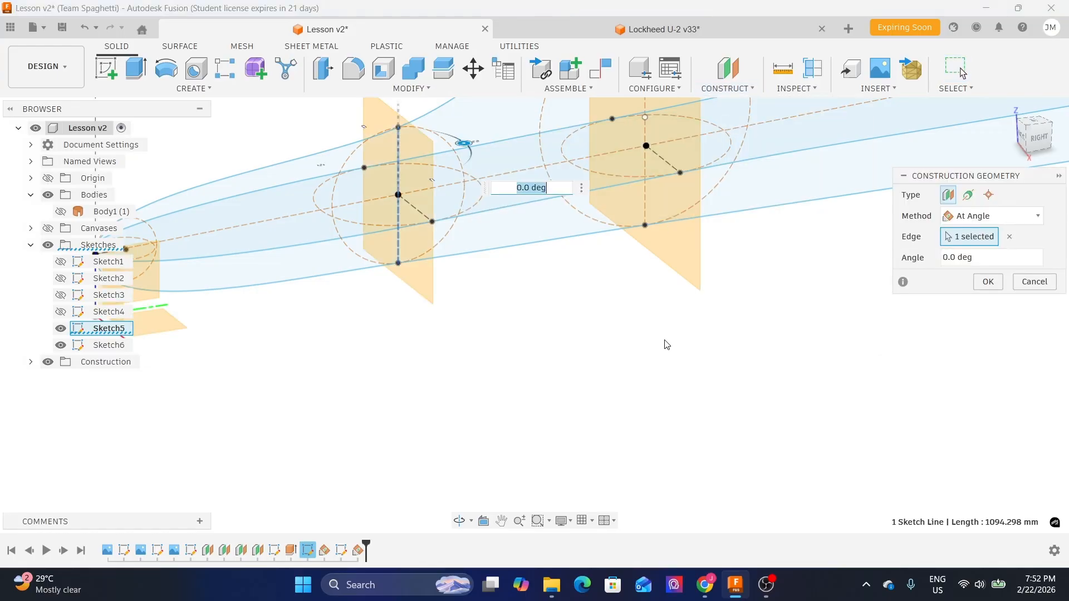
click(986, 286)
- Start a new sketch on the newly created construction plane
mouse_move(740, 241)
shift+middle_down()
mouse_move(831, 232)
mouse_move(776, 255)
mouse_move(813, 269)
mouse_move(759, 340)
mouse_move(768, 314)
shift+middle_up()
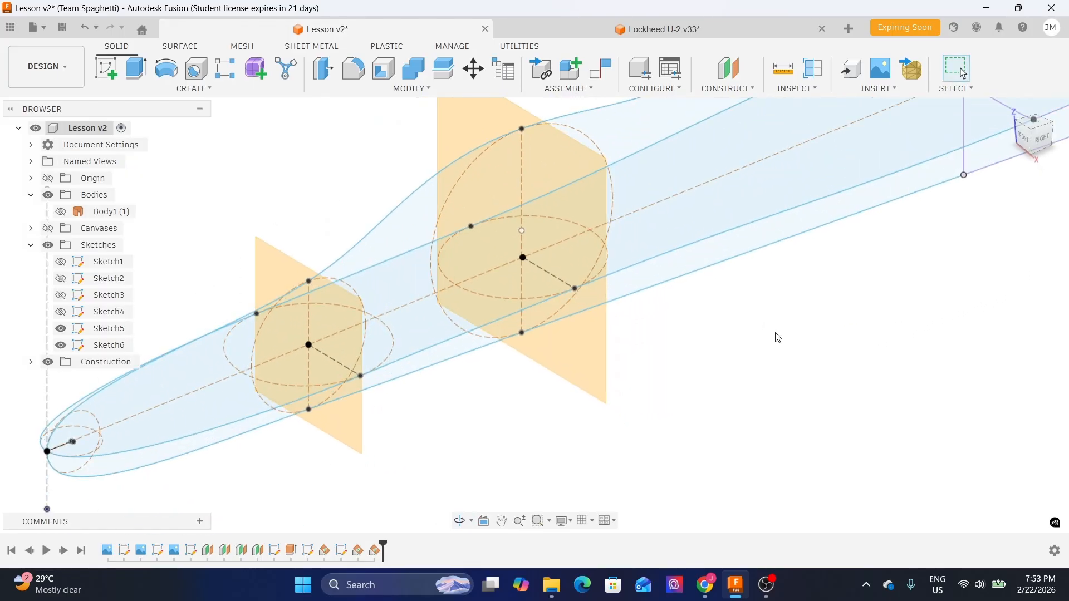
click(591, 358)
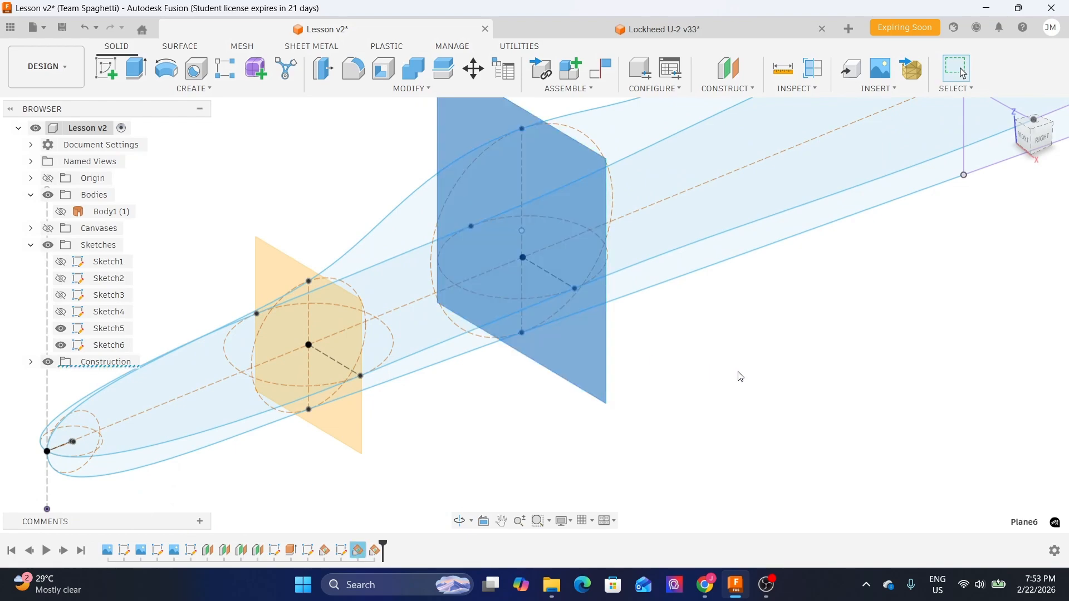
click(105, 69)
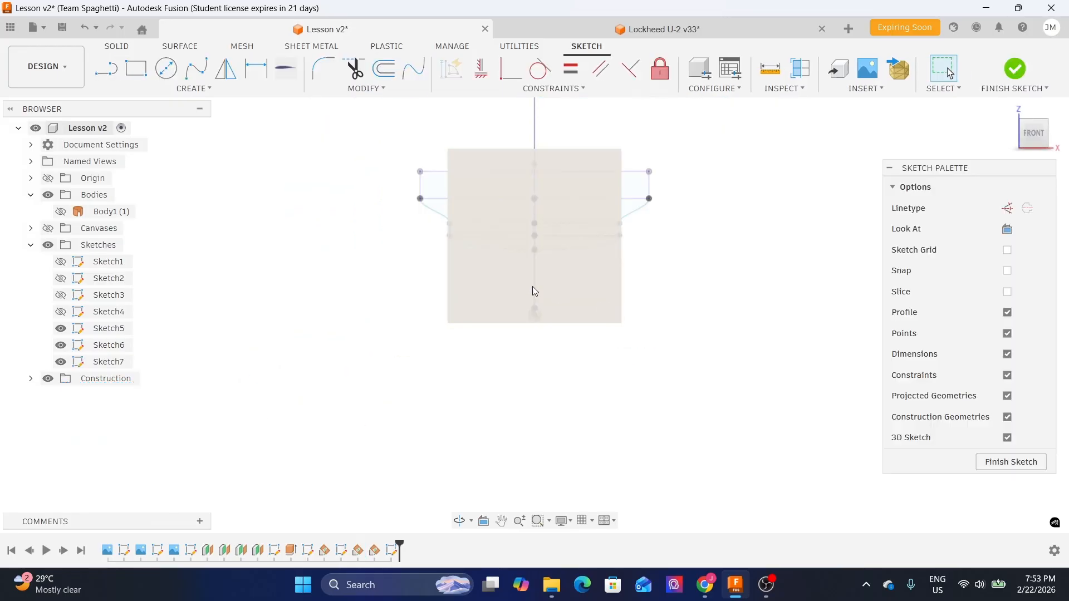
- Draw a closed fit-point spline through the top, side and bottom points of the cross-section circle on this plane
click(196, 69)
shift+middle_drag(718, 231, 644, 276)
scroll(273, 138, up, 2)
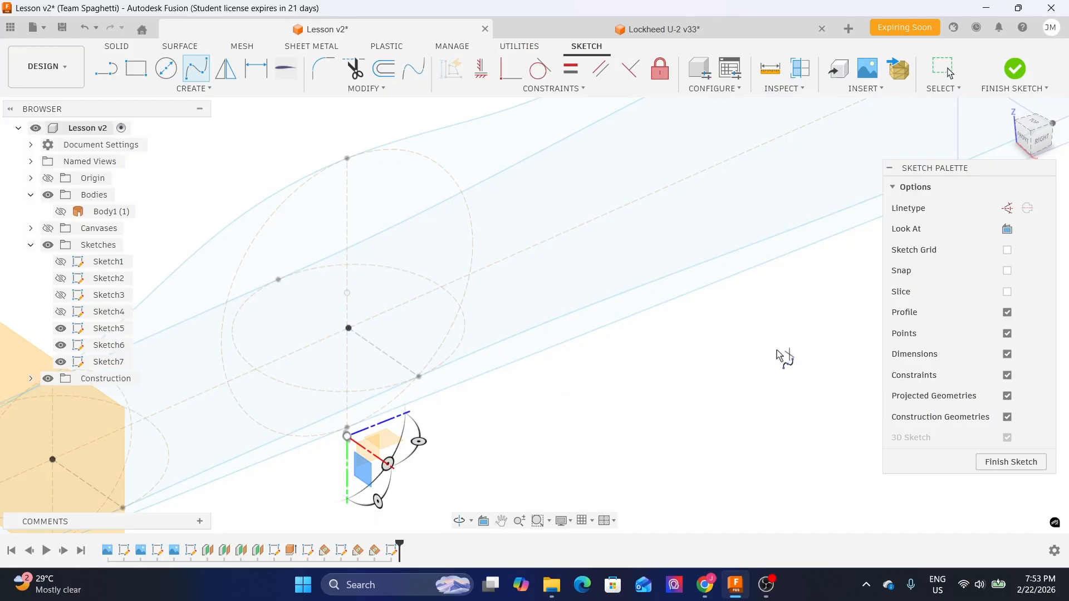
drag(984, 166, 918, 169)
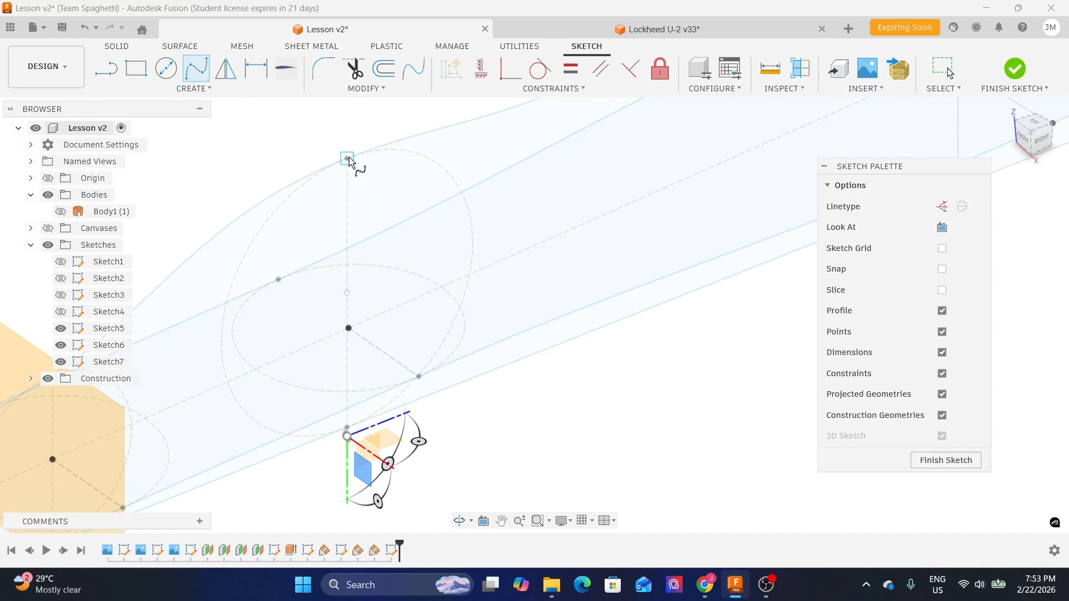
key(Escape)
mouse_move(540, 382)
shift+middle_down()
mouse_move(569, 355)
mouse_move(554, 362)
mouse_move(518, 339)
mouse_move(550, 390)
mouse_move(535, 343)
mouse_move(558, 420)
mouse_move(494, 299)
mouse_move(524, 245)
shift+middle_up()
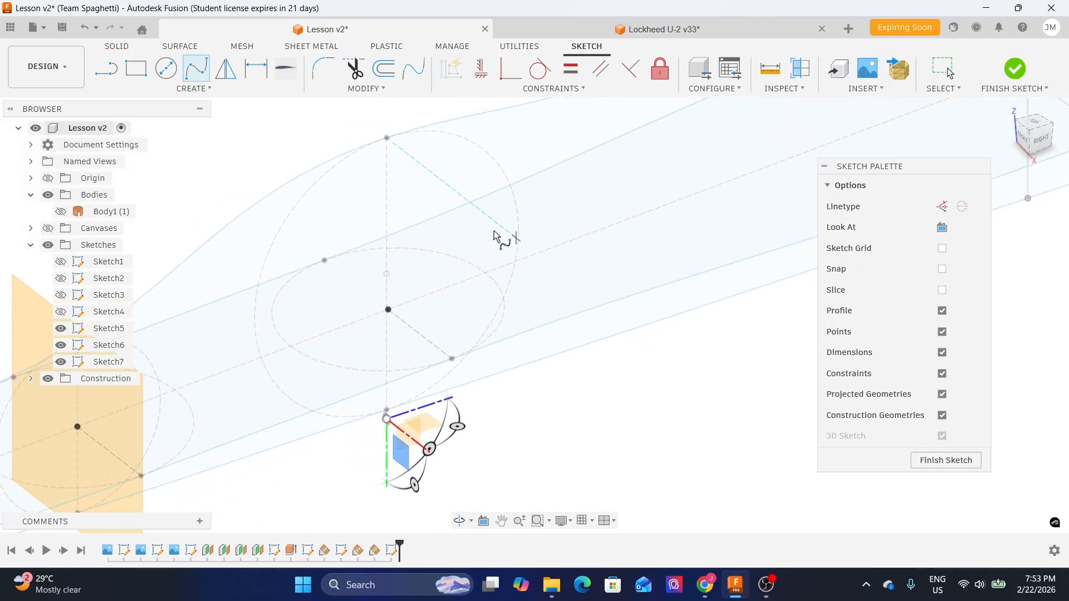
click(388, 138)
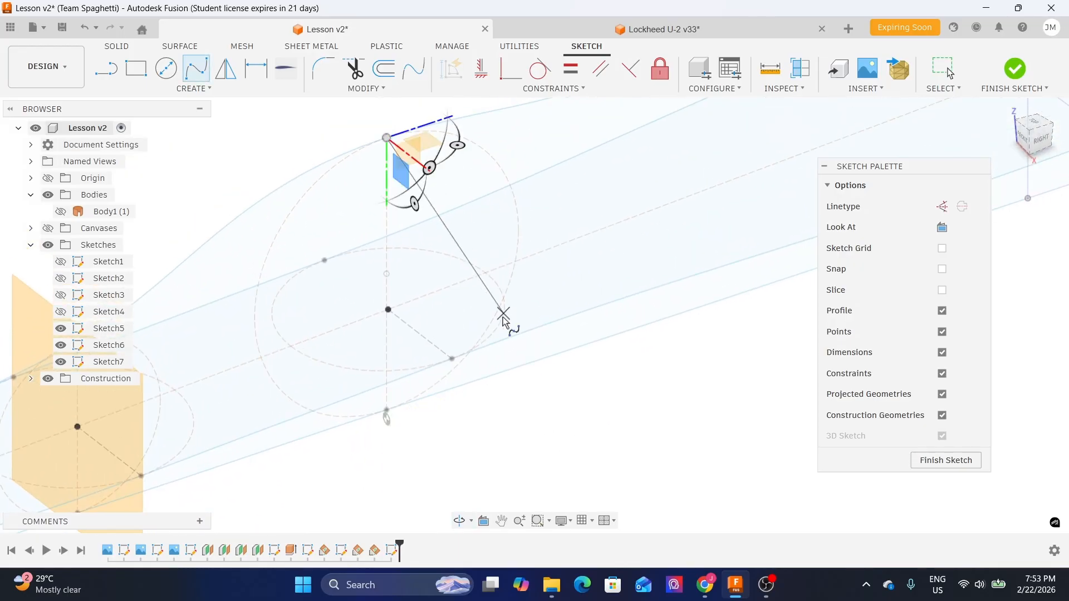
click(458, 363)
mouse_move(556, 411)
shift+middle_down()
mouse_move(568, 365)
mouse_move(580, 372)
mouse_move(574, 340)
shift+middle_up()
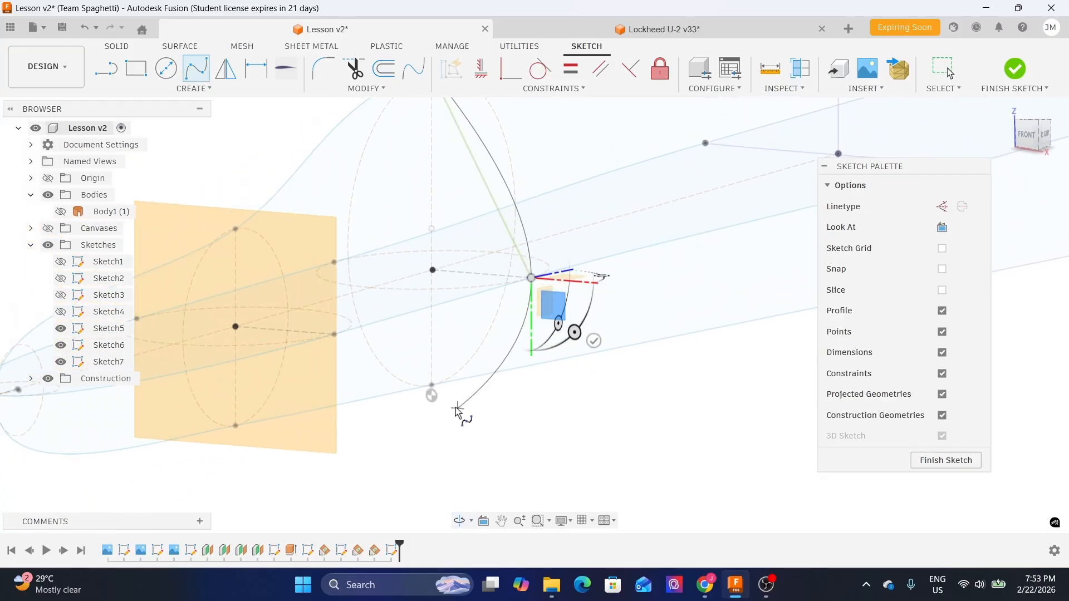
scroll(436, 395, up, 5)
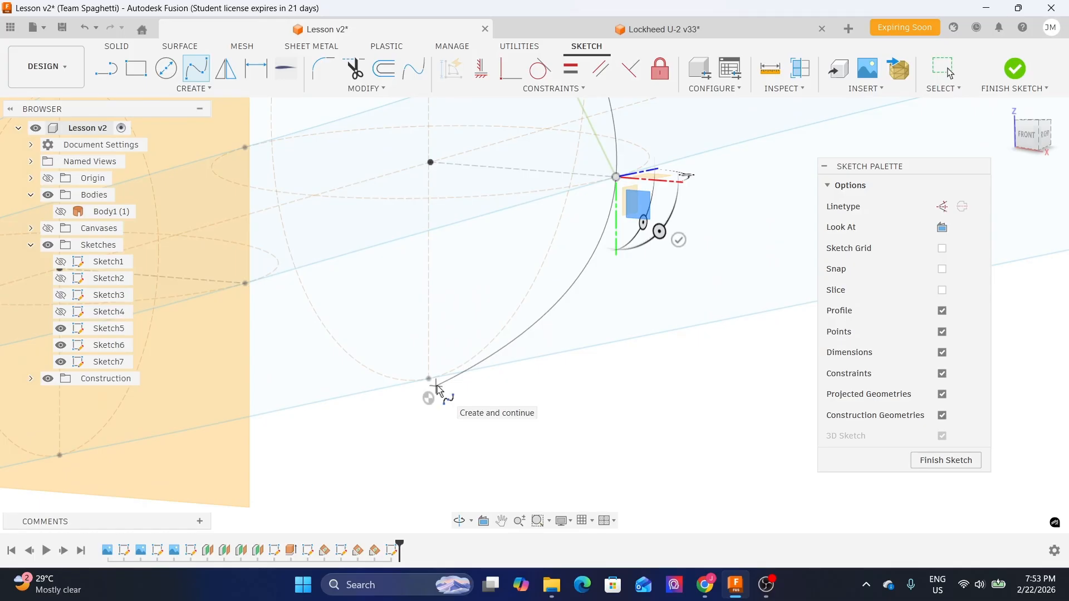
mouse_move(432, 385)
shift+middle_down()
mouse_move(390, 375)
mouse_move(378, 358)
mouse_move(444, 359)
mouse_move(454, 373)
shift+middle_up()
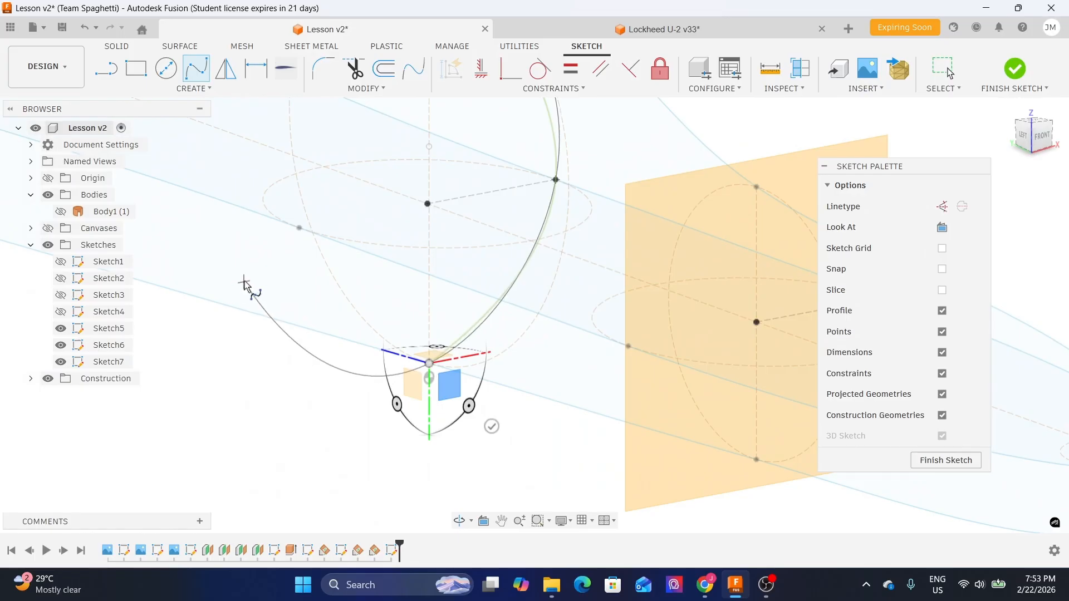
scroll(295, 229, up, 3)
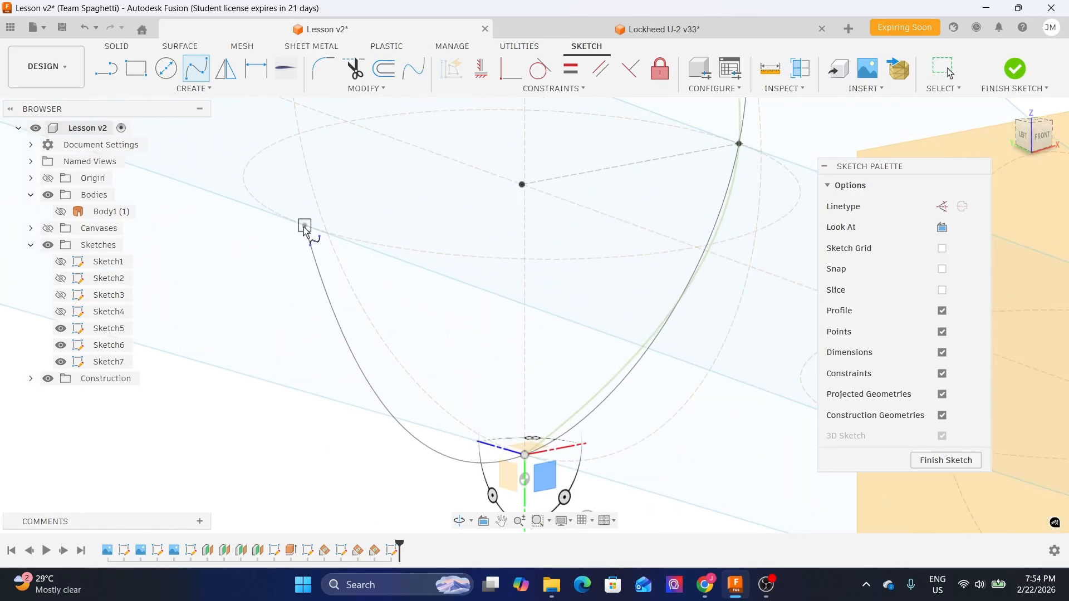
scroll(301, 225, down, 5)
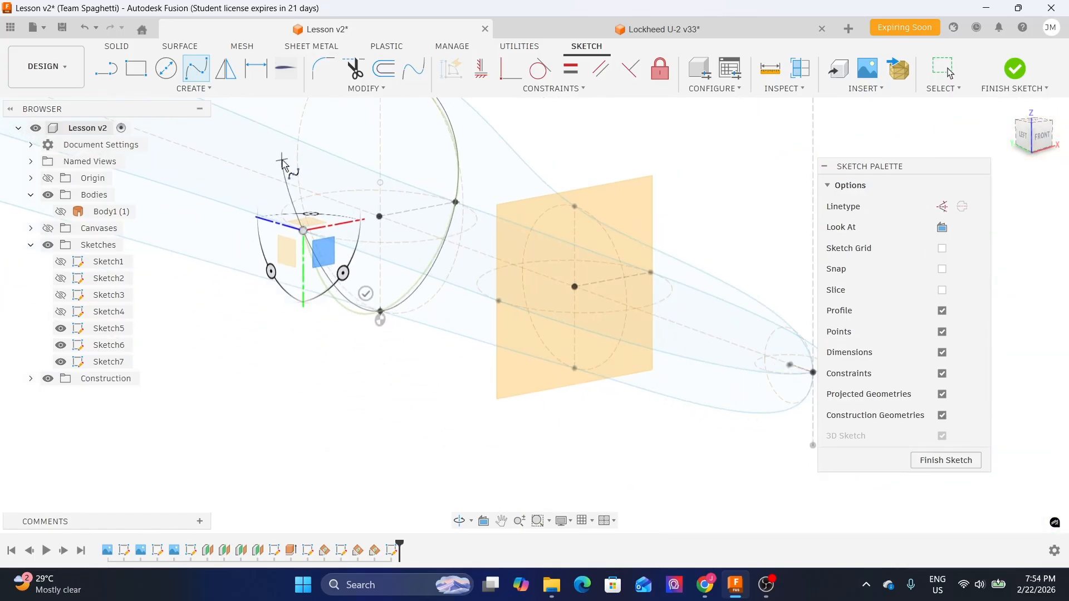
middle_drag(283, 165, 293, 285)
click(391, 178)
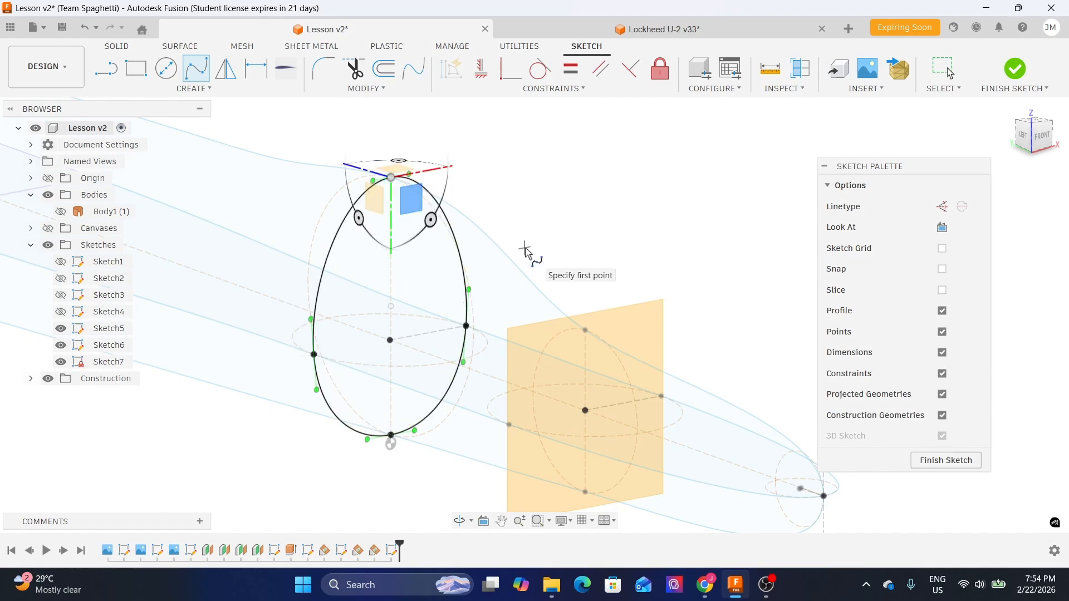
key(Escape)
- Apply Horizontal/Vertical constraints to the spline's tangent handles at its top, bottom and both sides, then finish the sketch
shift+middle_drag(581, 226, 504, 234)
middle_drag(685, 253, 536, 281)
scroll(438, 140, up, 3)
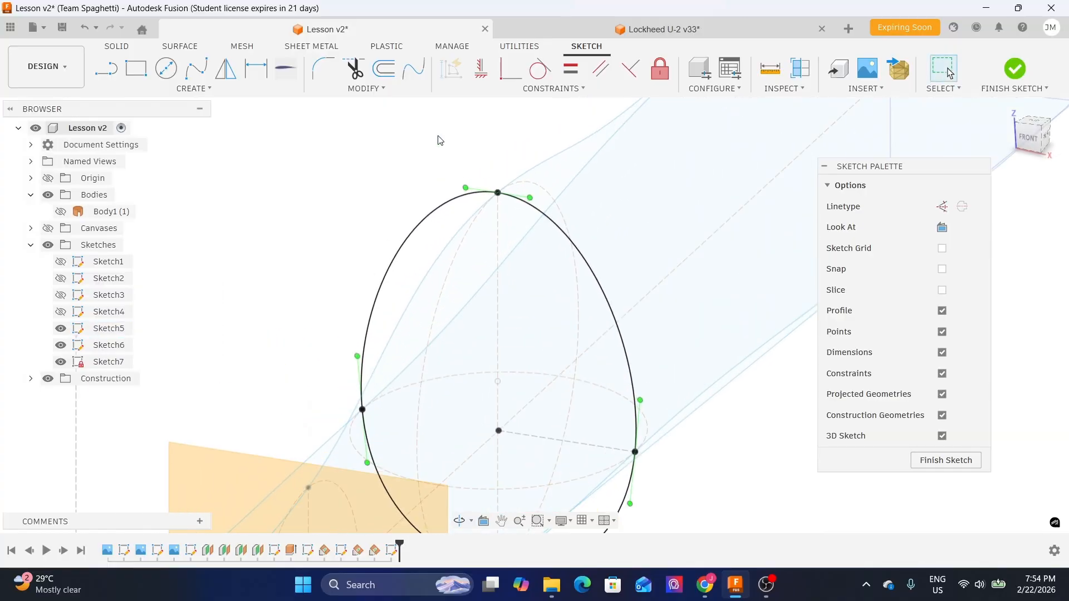
scroll(438, 184, down, 2)
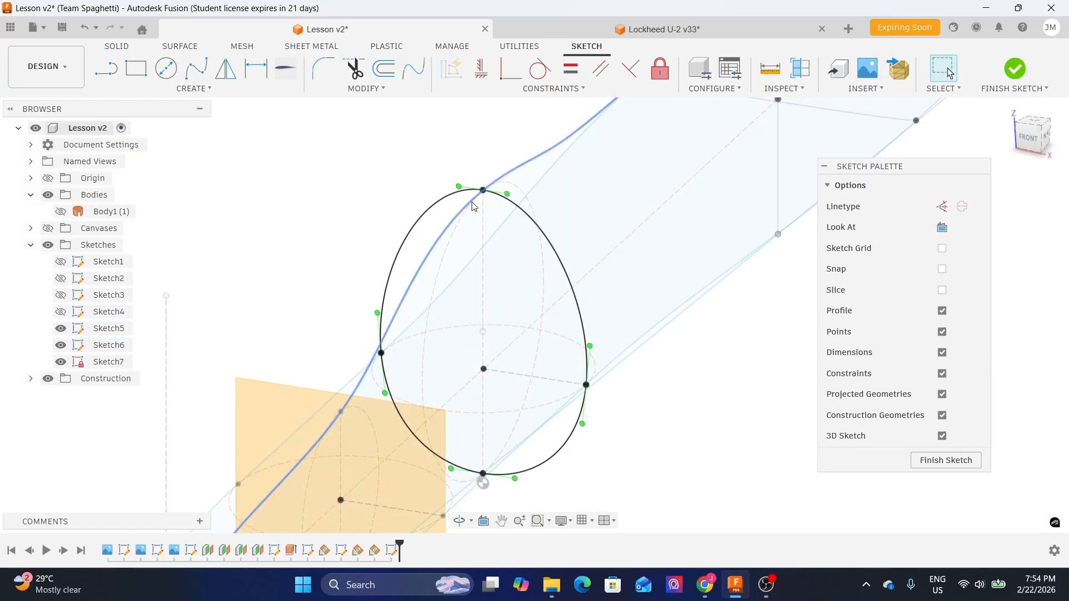
scroll(471, 204, up, 2)
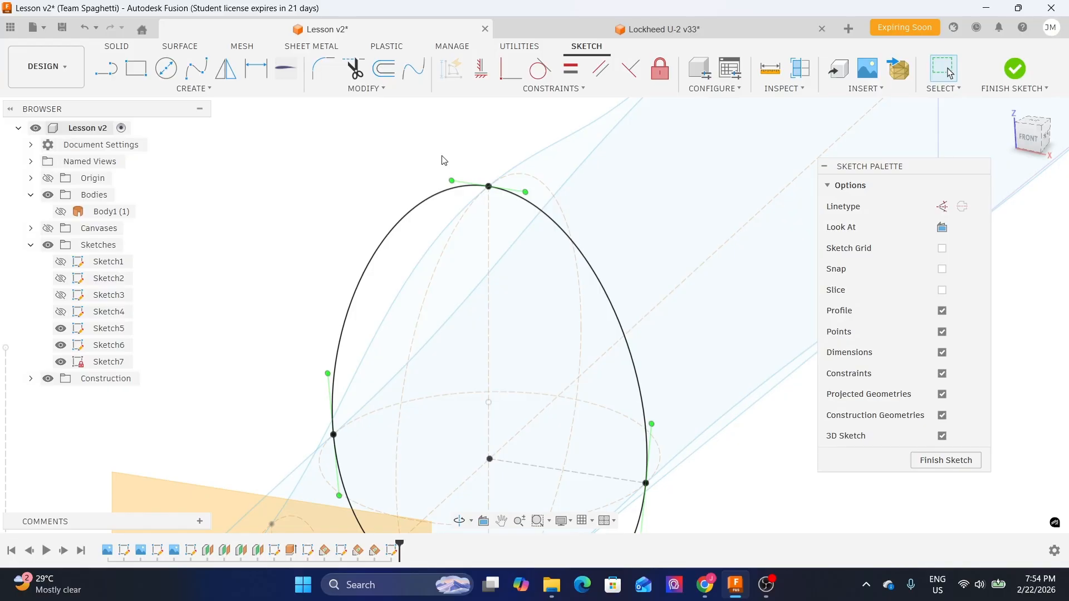
click(482, 70)
click(460, 180)
scroll(366, 158, down, 1)
scroll(607, 432, up, 2)
click(591, 384)
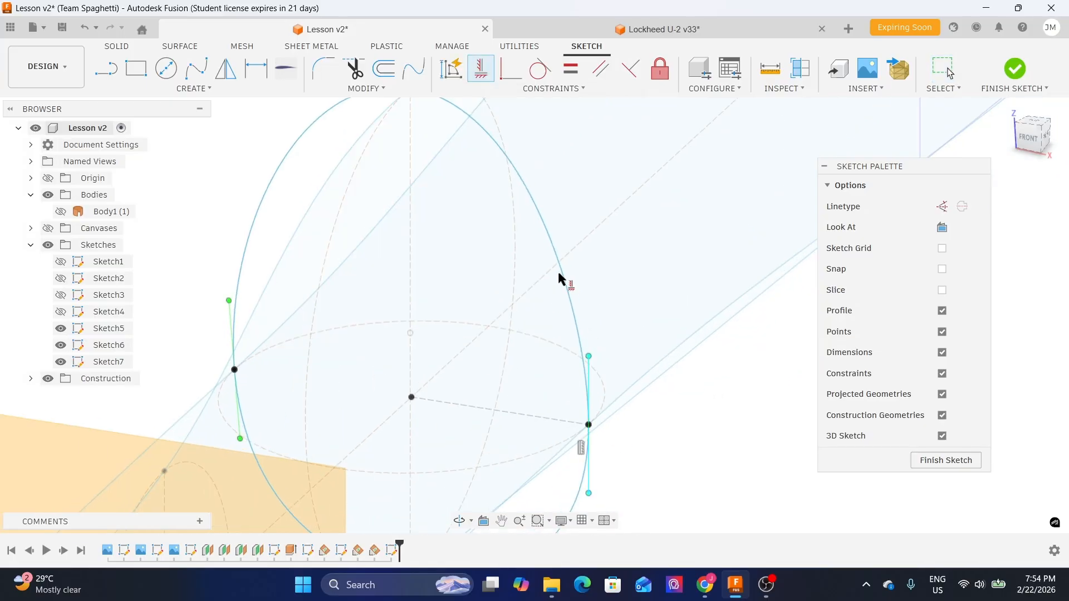
scroll(562, 275, down, 2)
scroll(503, 468, up, 2)
click(497, 467)
scroll(420, 312, down, 1)
shift+middle_drag(337, 260, 424, 254)
scroll(312, 264, down, 2)
middle_drag(245, 265, 437, 239)
scroll(383, 277, up, 1)
scroll(379, 279, up, 1)
click(375, 284)
scroll(412, 278, down, 1)
key(Escape)
mouse_move(637, 192)
shift+middle_down()
mouse_move(567, 190)
mouse_move(706, 206)
mouse_move(675, 306)
mouse_move(605, 312)
mouse_move(642, 310)
mouse_move(628, 310)
shift+middle_up()
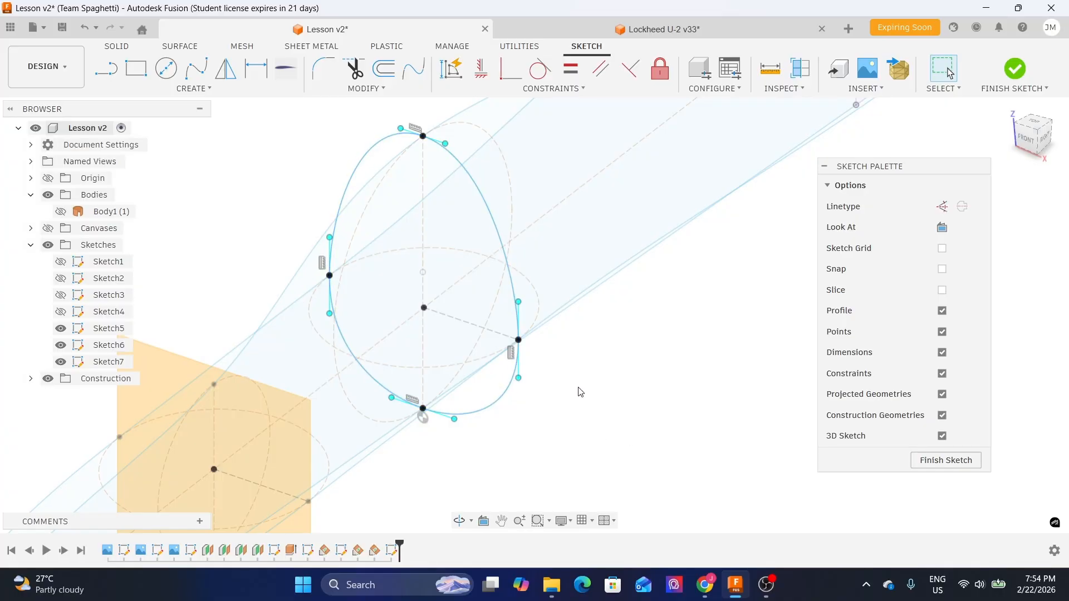
click(929, 465)
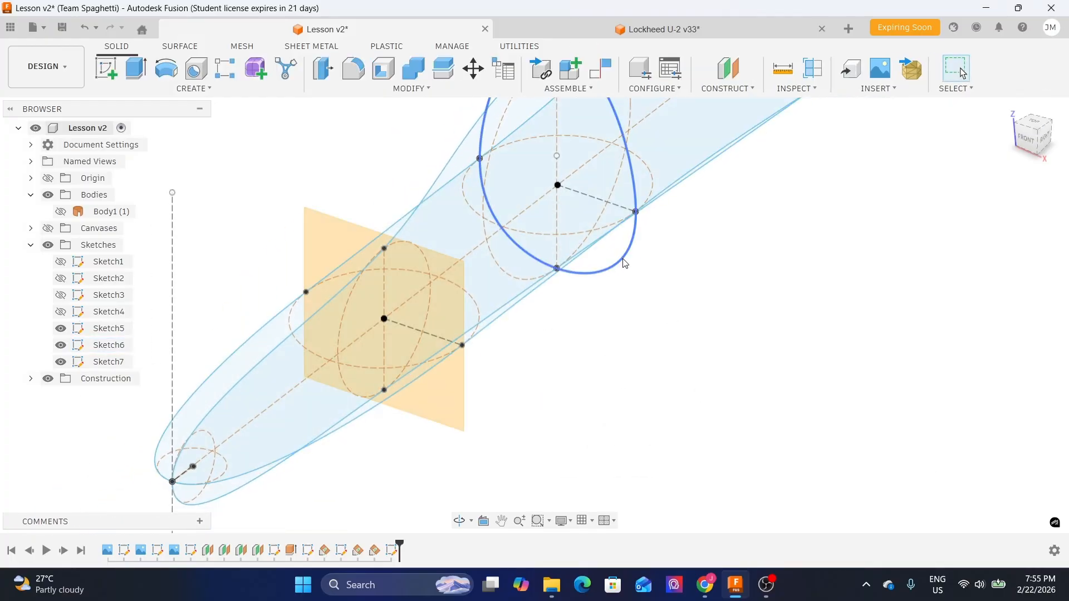
- Start a new sketch on the construction plane nearer the nose
click(444, 407)
click(107, 73)
mouse_move(671, 277)
shift+middle_down()
mouse_move(647, 279)
mouse_move(687, 300)
mouse_move(420, 425)
mouse_move(350, 330)
shift+middle_up()
- Draw a closed fit-point spline through the top, side and bottom points of that plane's cross-section circle
click(196, 68)
click(490, 288)
mouse_move(435, 206)
shift+middle_down()
mouse_move(639, 387)
mouse_move(618, 334)
mouse_move(577, 341)
mouse_move(785, 382)
shift+middle_up()
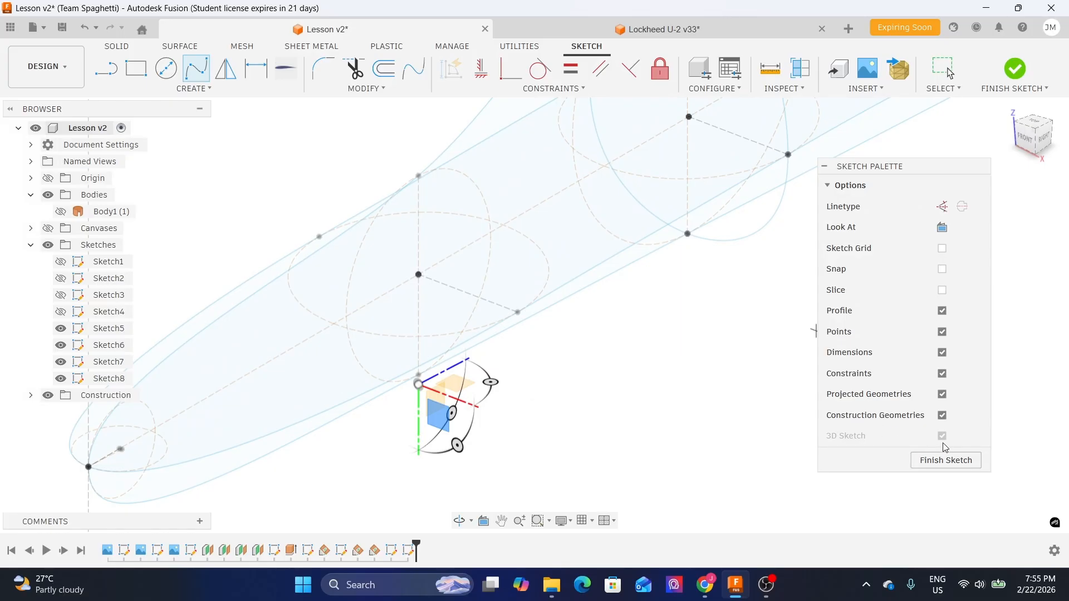
scroll(419, 186, up, 2)
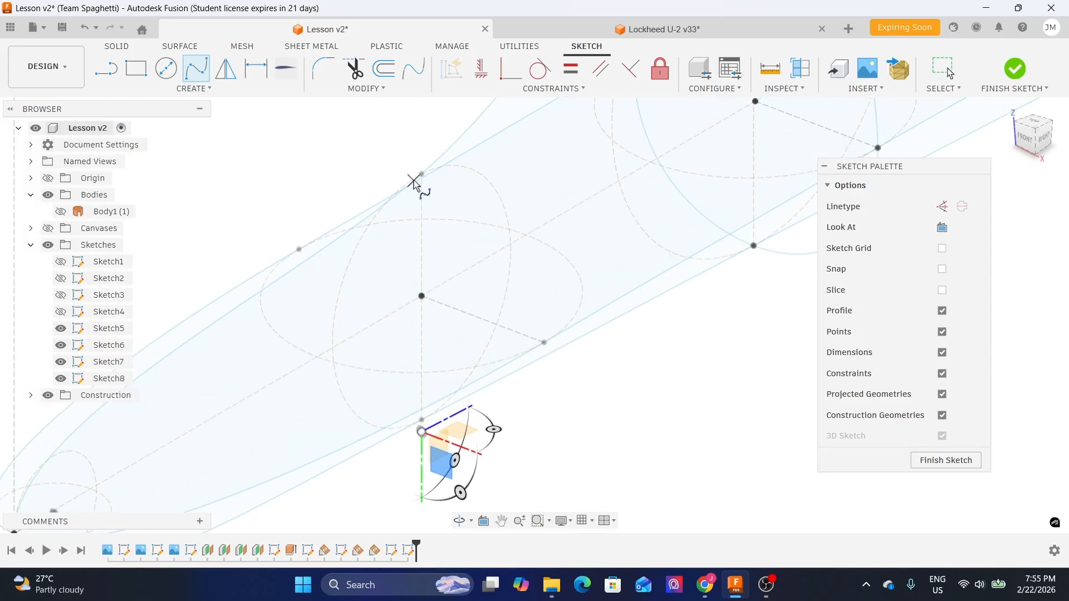
scroll(317, 174, down, 1)
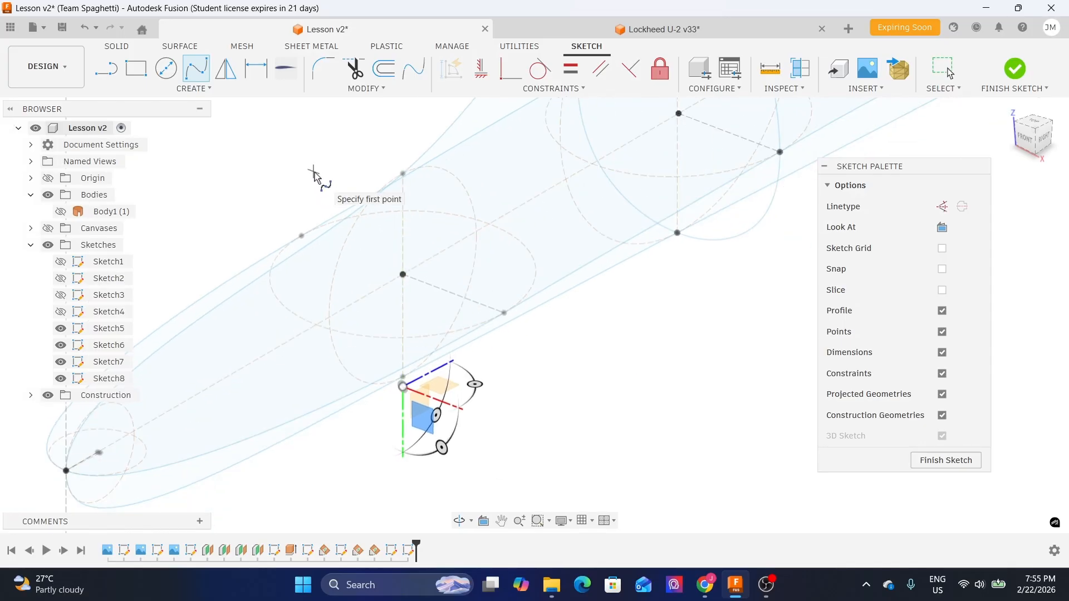
scroll(340, 174, up, 3)
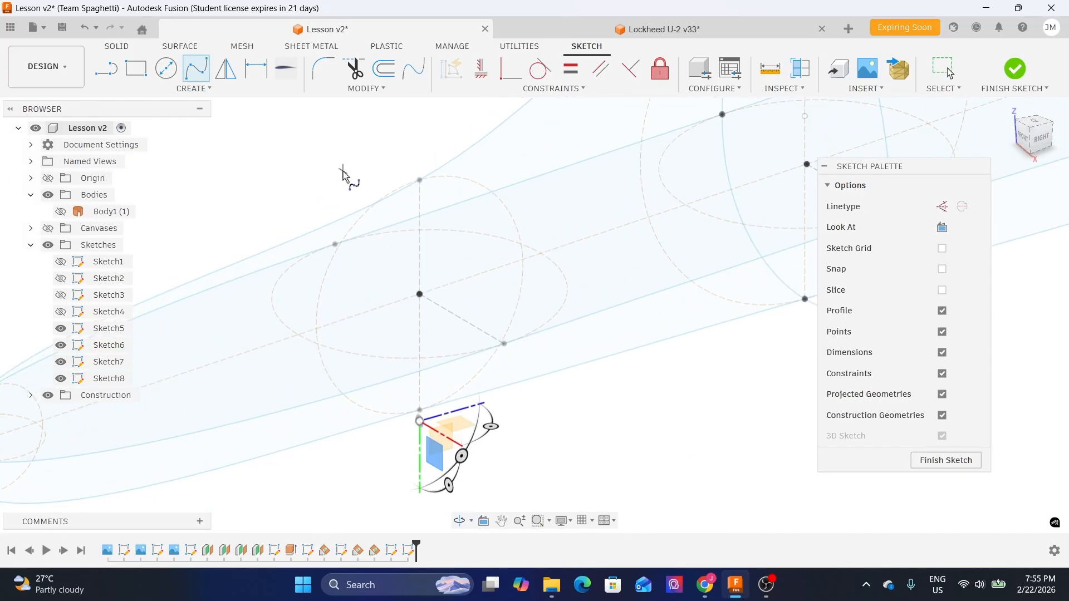
click(420, 184)
click(506, 347)
mouse_move(534, 390)
shift+middle_down()
mouse_move(444, 444)
mouse_move(389, 404)
mouse_move(286, 393)
mouse_move(326, 389)
mouse_move(267, 306)
mouse_move(353, 339)
mouse_move(341, 325)
shift+middle_up()
scroll(420, 430, up, 3)
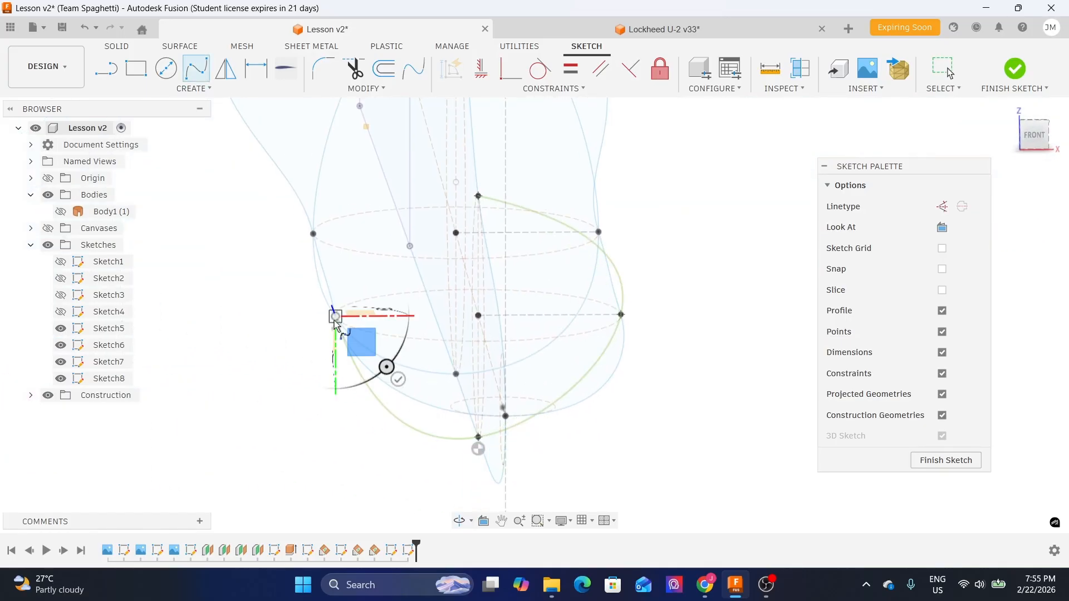
shift+middle_drag(367, 263, 389, 281)
scroll(550, 253, up, 1)
scroll(553, 253, up, 1)
click(547, 236)
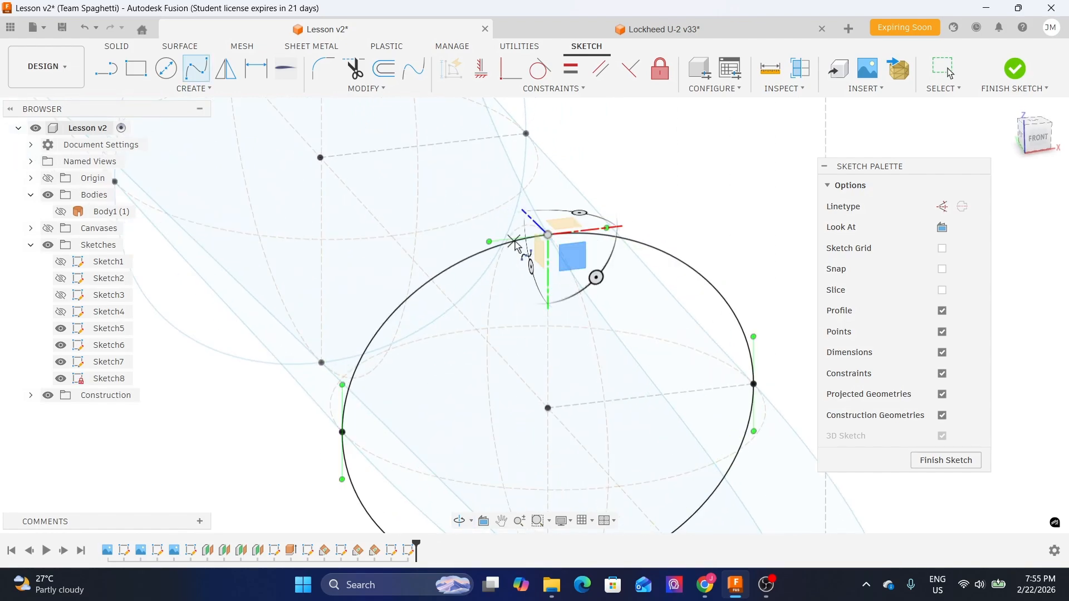
scroll(515, 244, down, 4)
key(Escape)
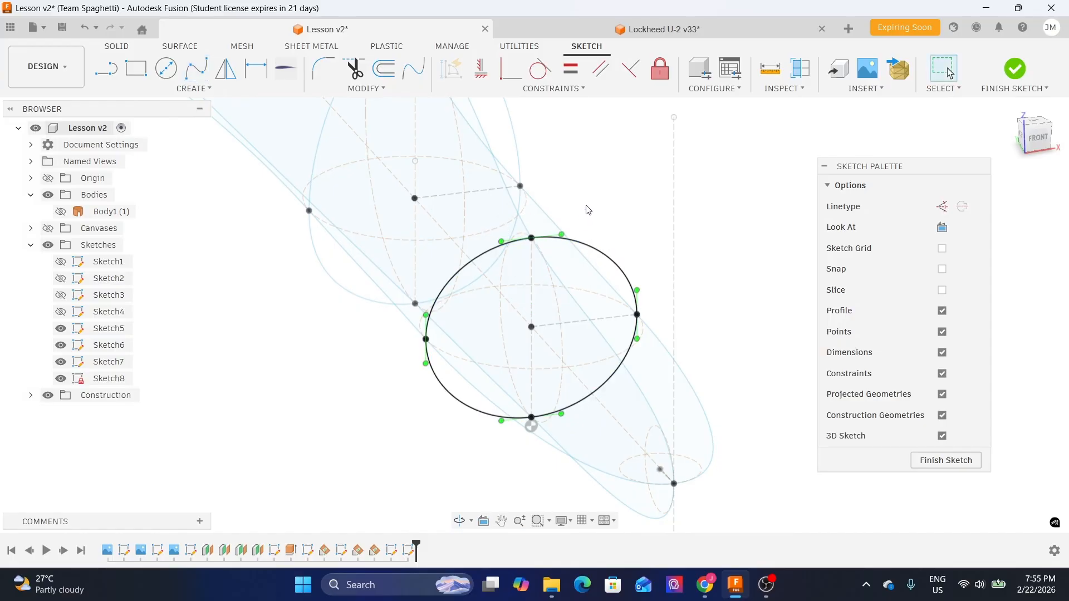
- Apply Horizontal/Vertical constraints to the new spline's tangent handles at its top and both sides
click(481, 77)
scroll(551, 239, up, 3)
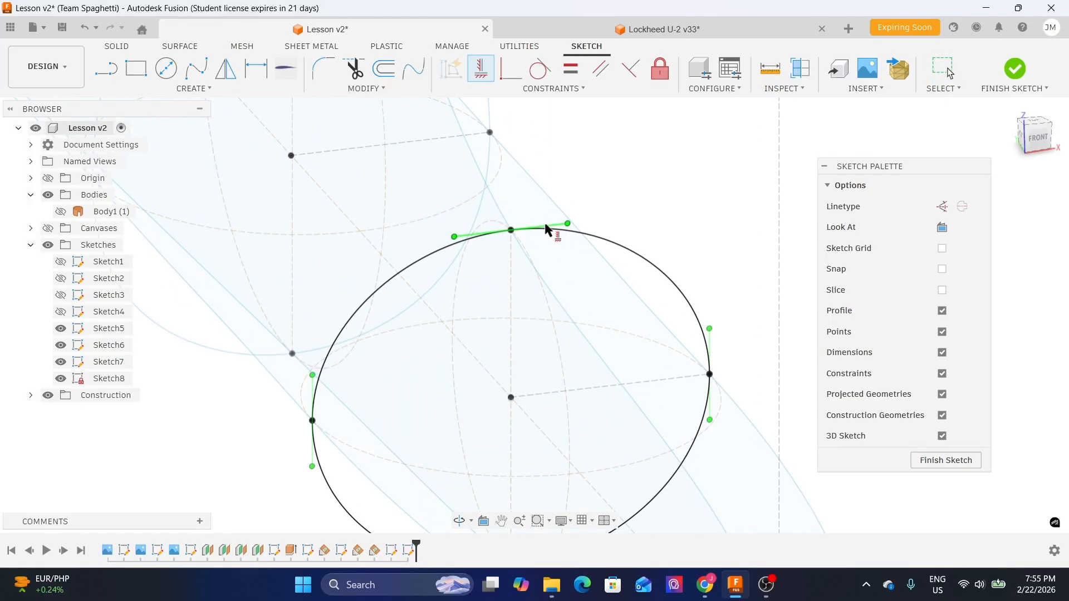
click(546, 226)
click(715, 336)
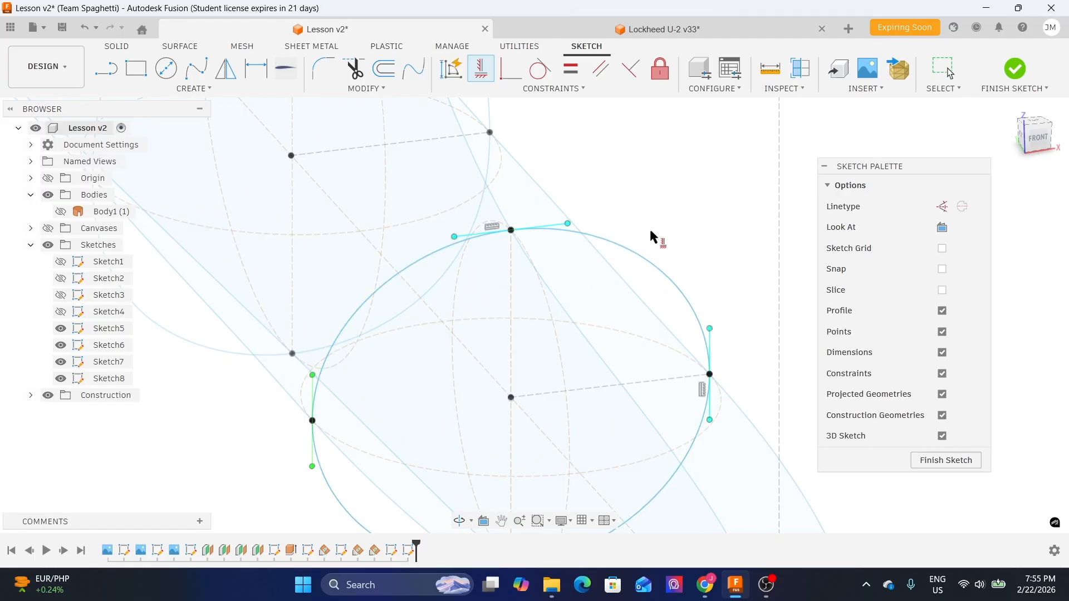
scroll(668, 239, down, 3)
scroll(556, 462, up, 3)
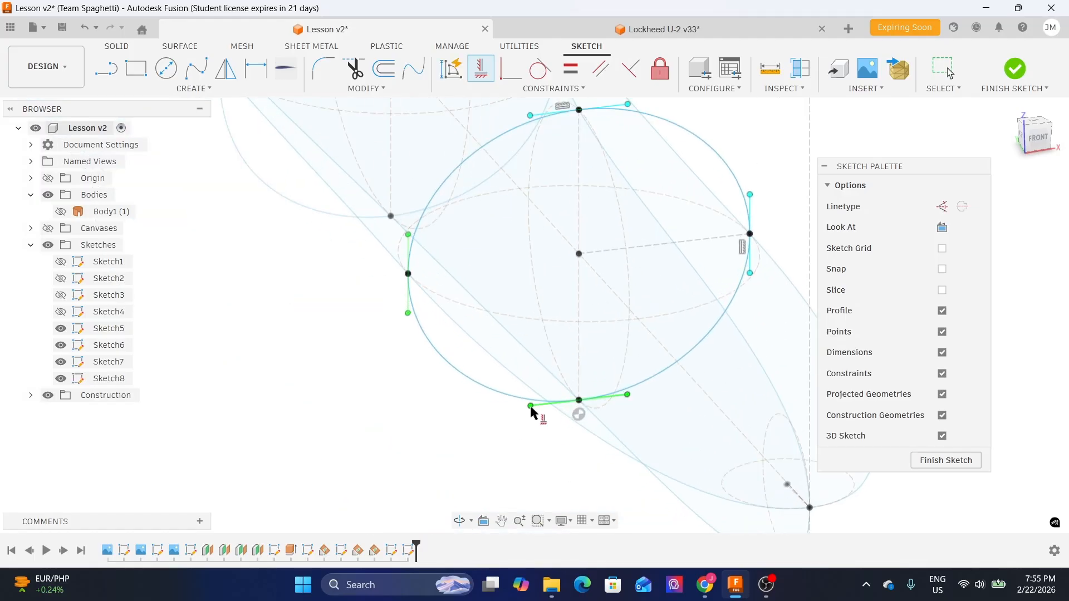
click(408, 245)
scroll(353, 348, down, 3)
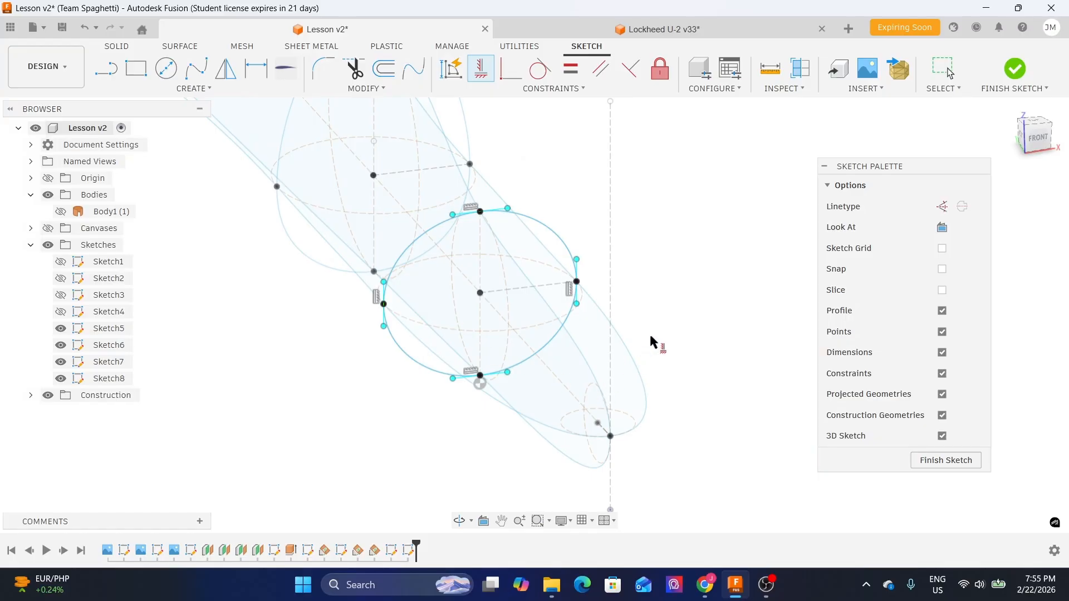
key(Escape)
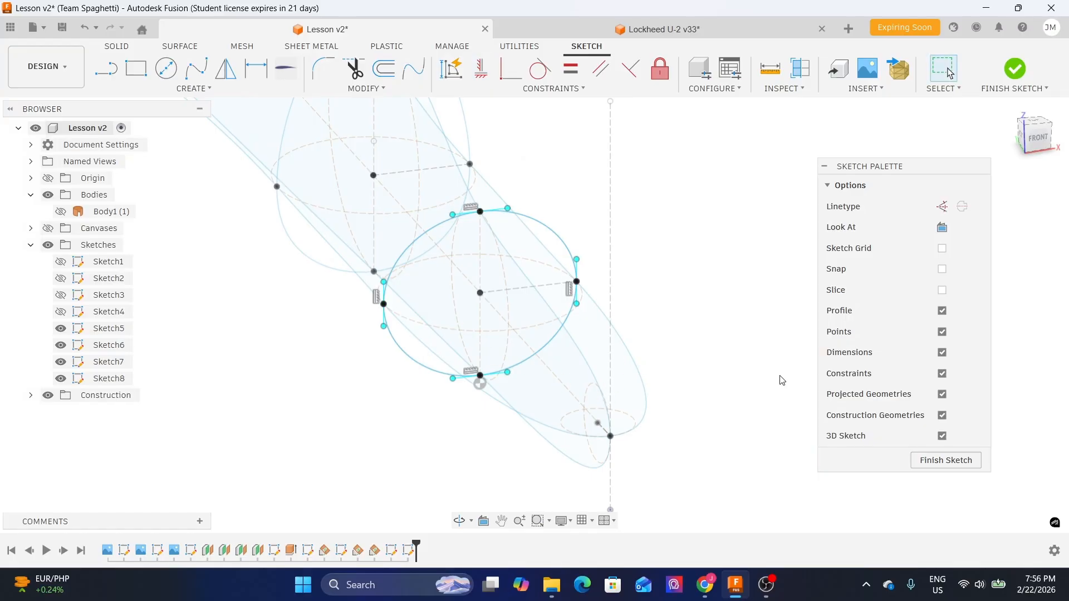
- Finish the sketch and examine the nose cross-sections from the side and in 3D, toggling the reference canvas
click(945, 460)
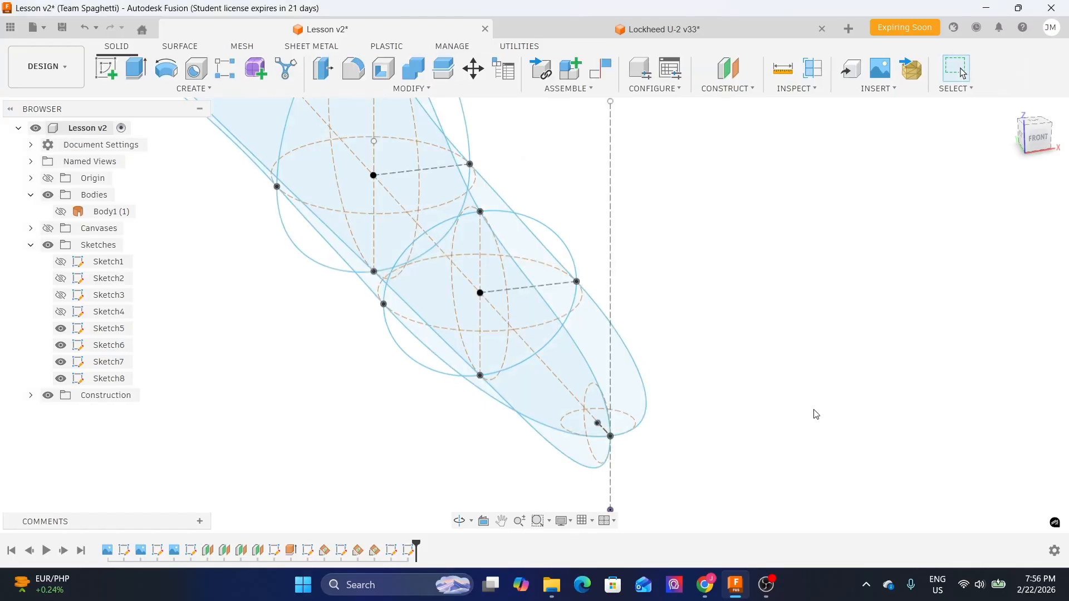
mouse_move(733, 255)
shift+middle_down()
mouse_move(615, 239)
mouse_move(634, 353)
mouse_move(703, 391)
shift+middle_up()
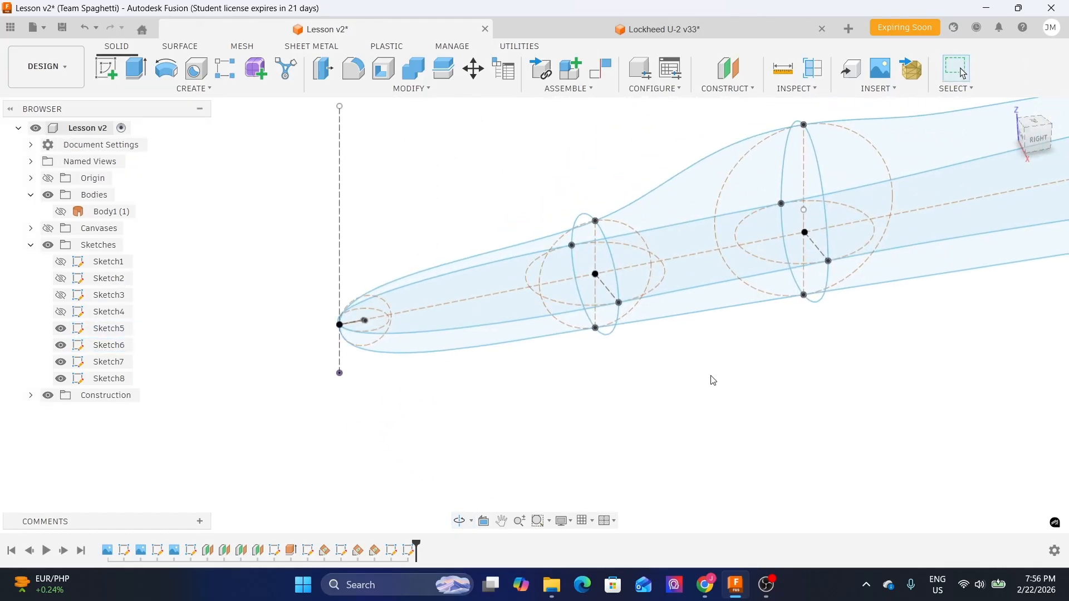
click(1035, 146)
shift+middle_drag(423, 196, 451, 210)
click(1037, 140)
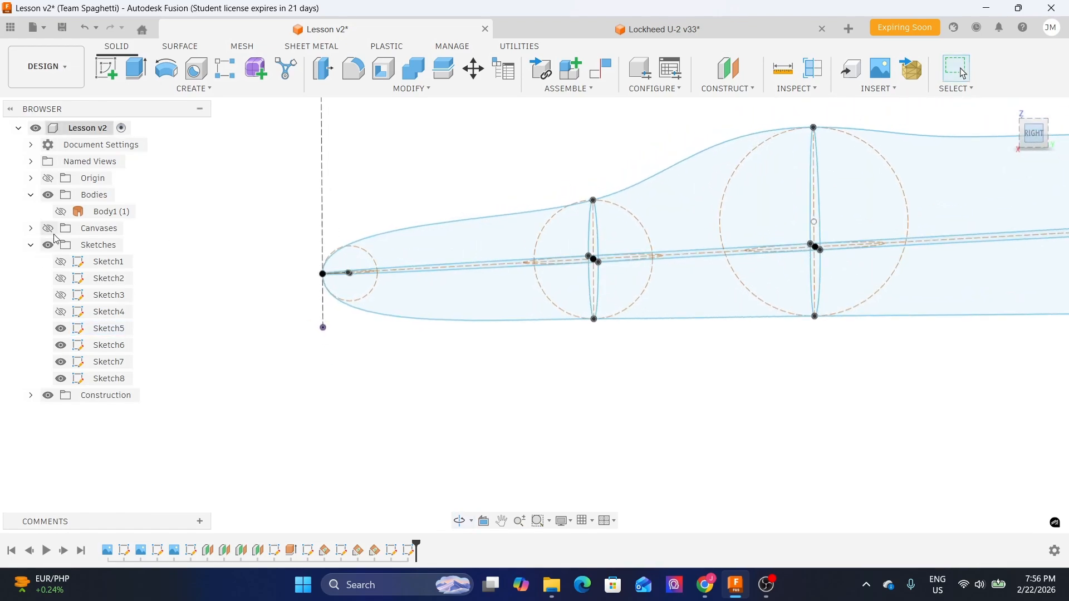
click(48, 229)
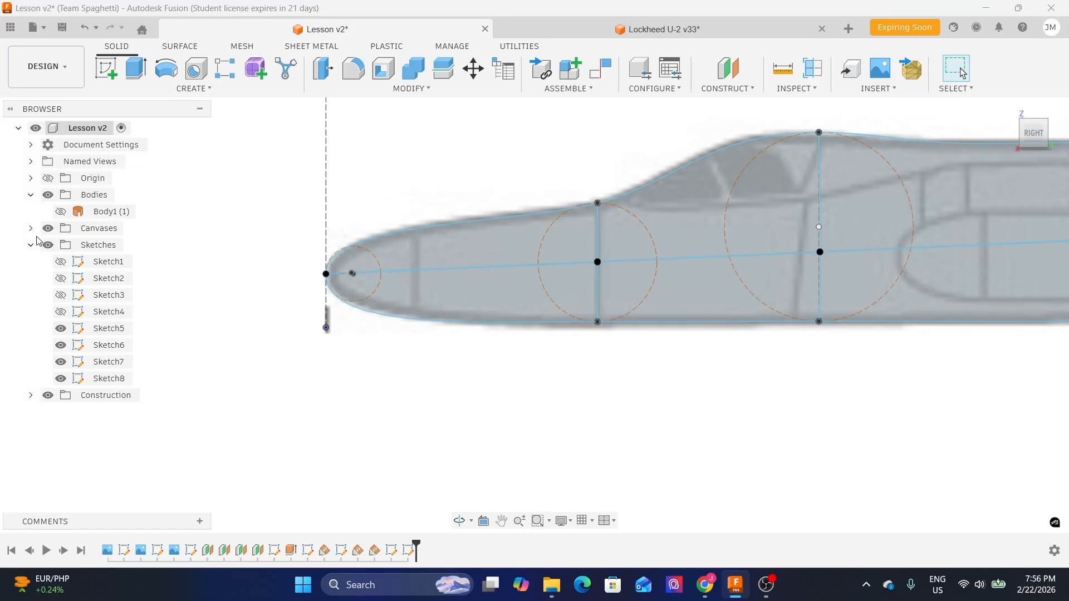
scroll(489, 356, up, 3)
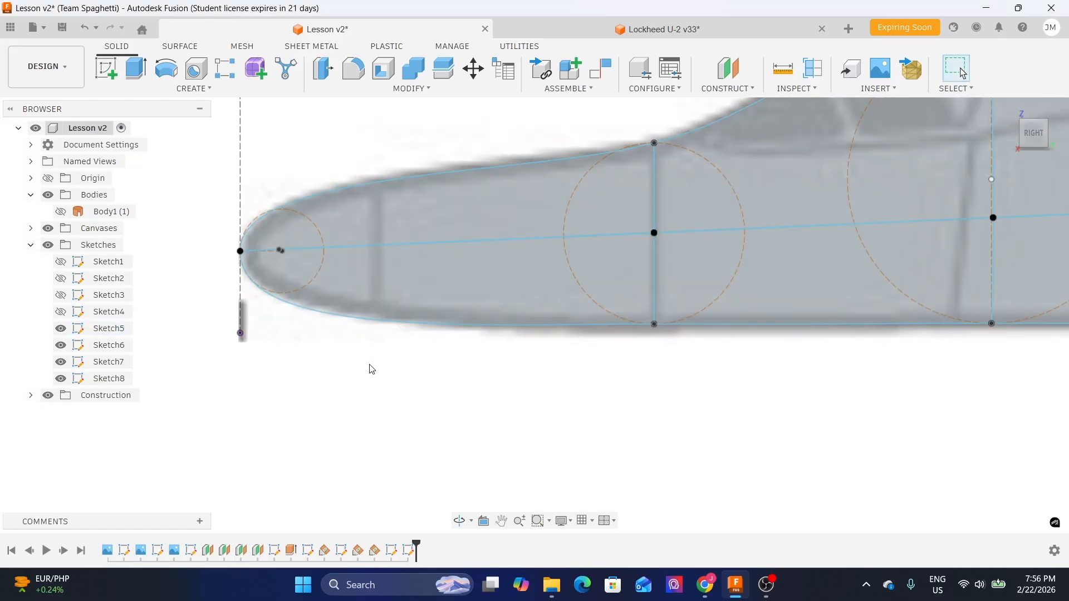
click(49, 228)
shift+middle_drag(440, 341, 480, 368)
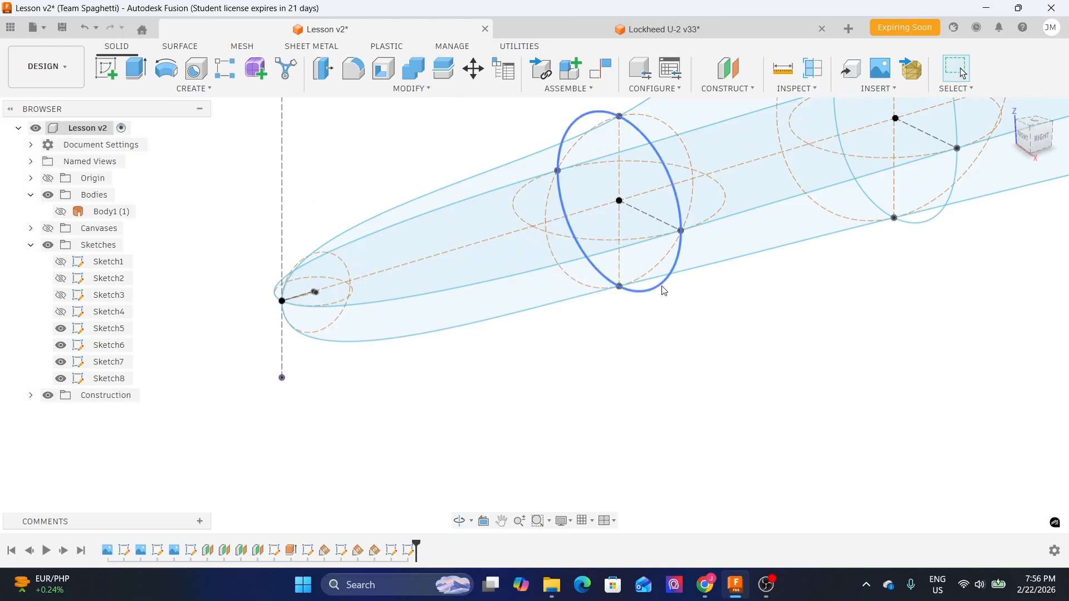
shift+middle_drag(489, 361, 454, 344)
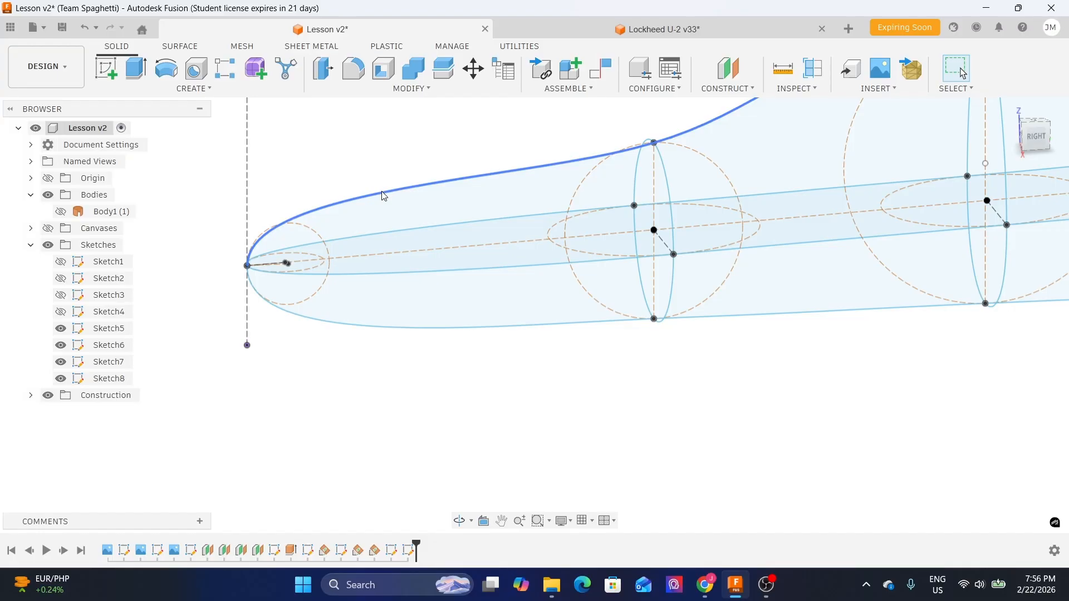
shift+middle_drag(568, 320, 662, 348)
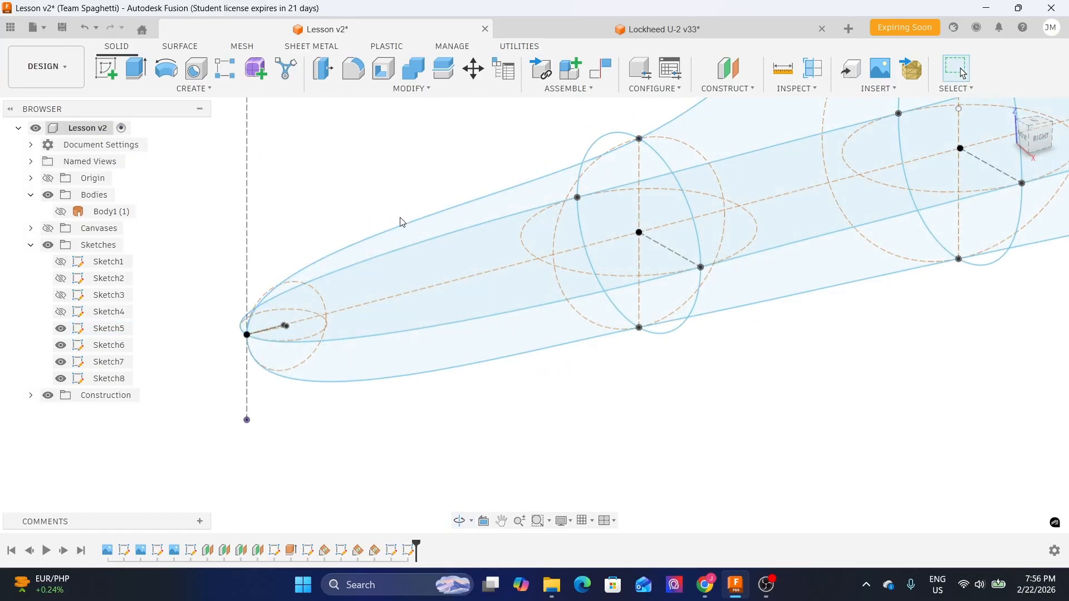
click(1039, 139)
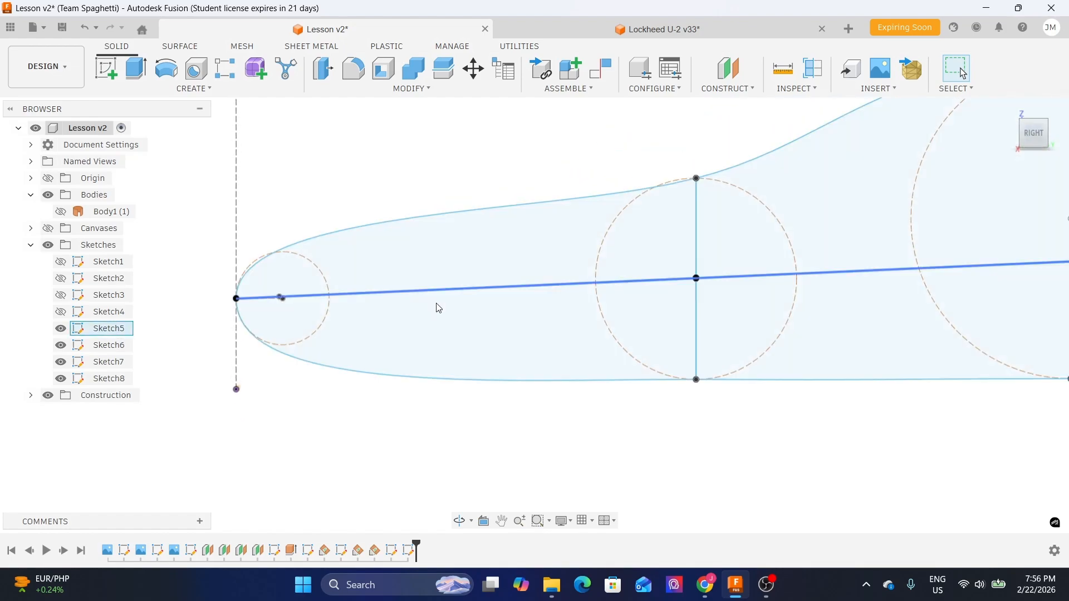
mouse_move(515, 432)
shift+middle_down()
mouse_move(529, 432)
mouse_move(520, 423)
shift+middle_up()
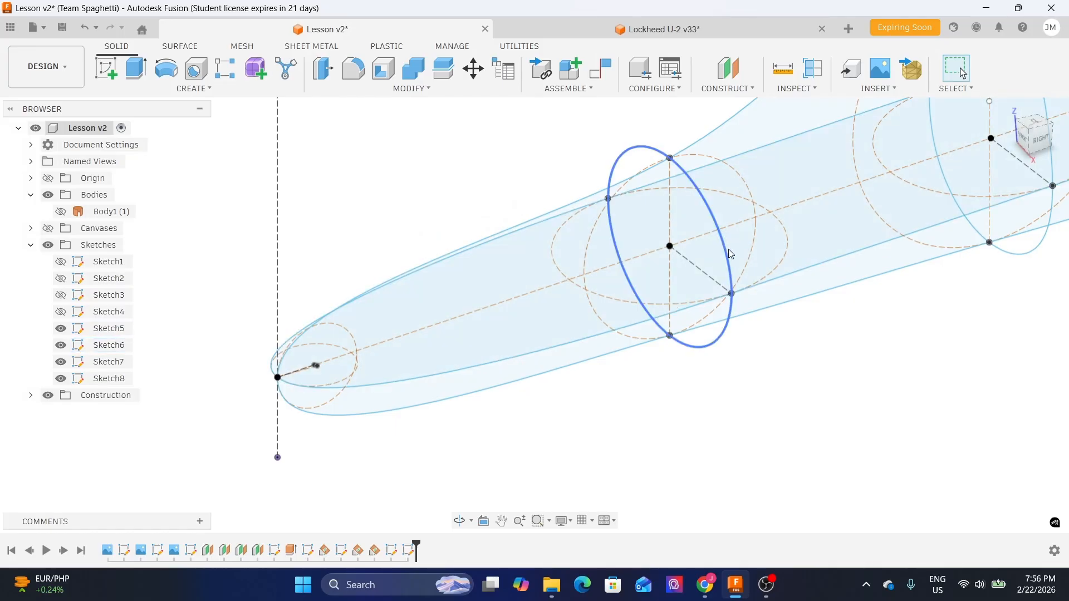
mouse_move(740, 349)
shift+middle_down()
mouse_move(711, 338)
mouse_move(725, 348)
shift+middle_up()
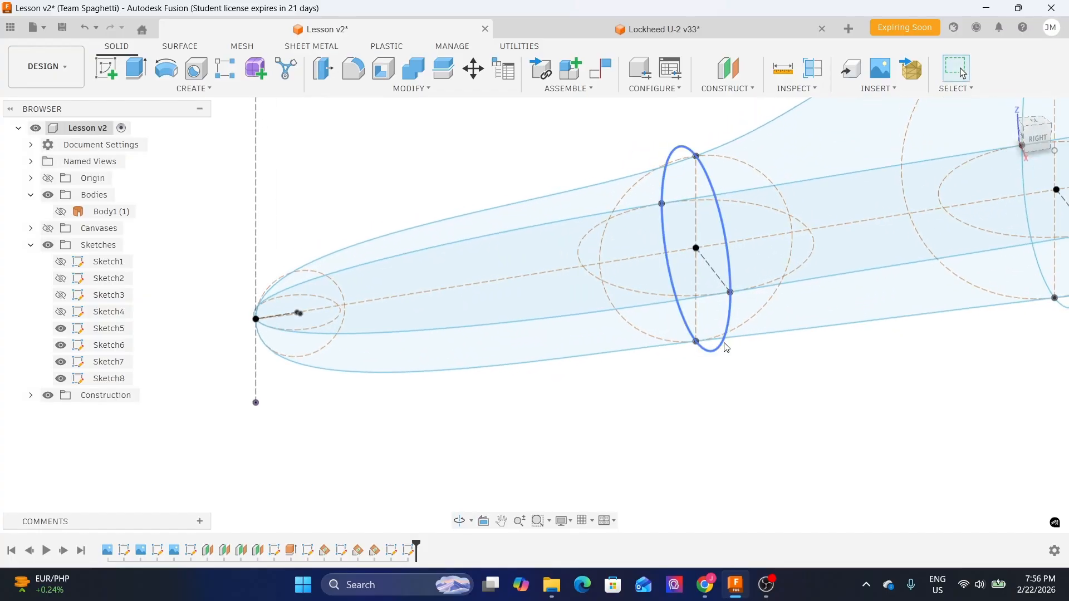
middle_drag(416, 398, 482, 355)
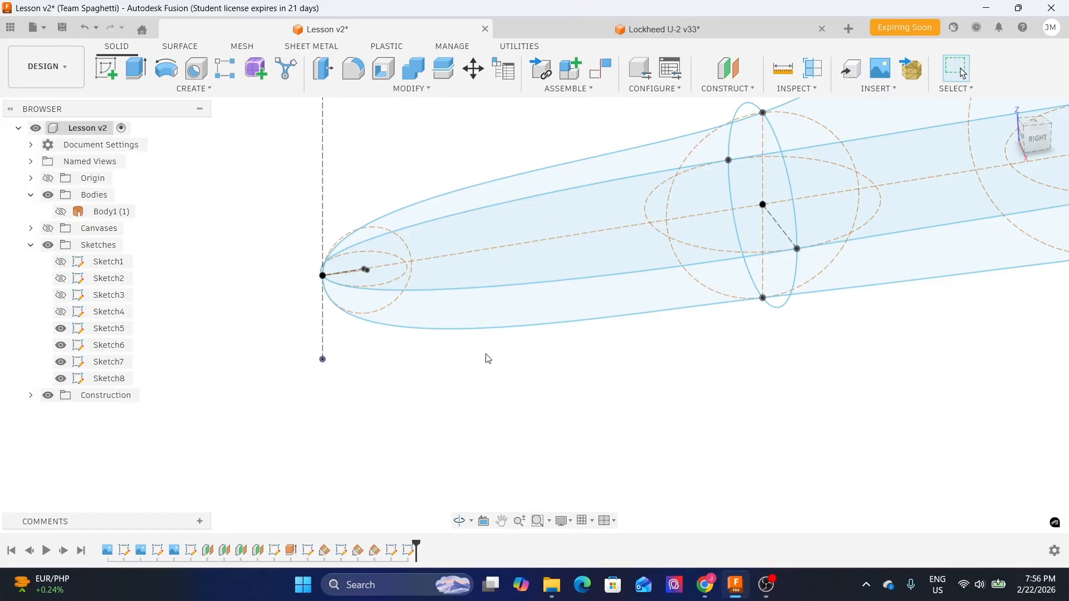
scroll(484, 348, down, 2)
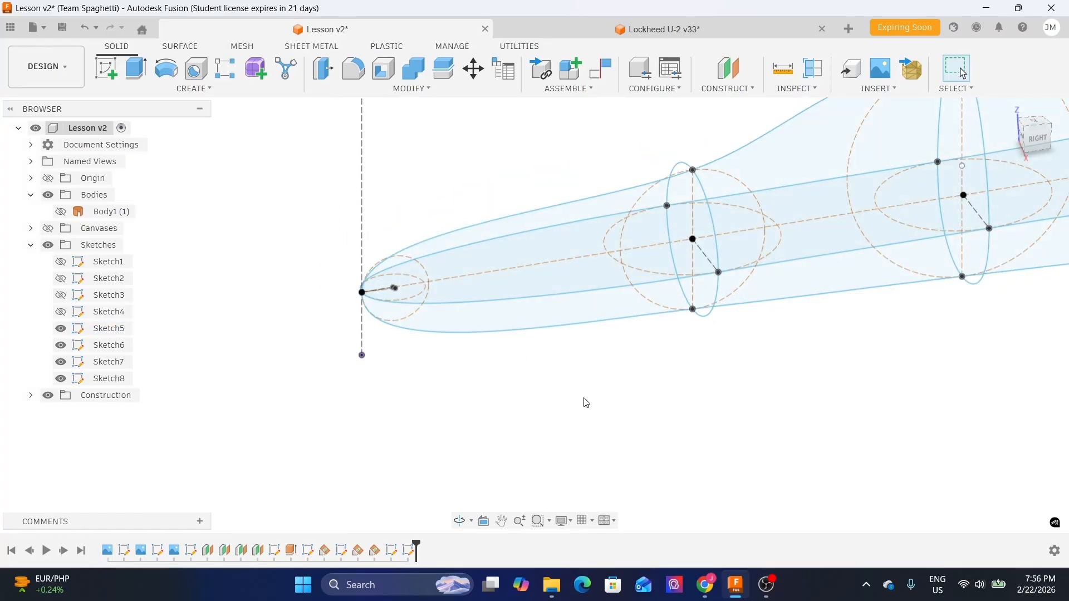
- Create an offset construction plane 825 mm from the origin plane at the nose, checking its position against the canvas
click(729, 90)
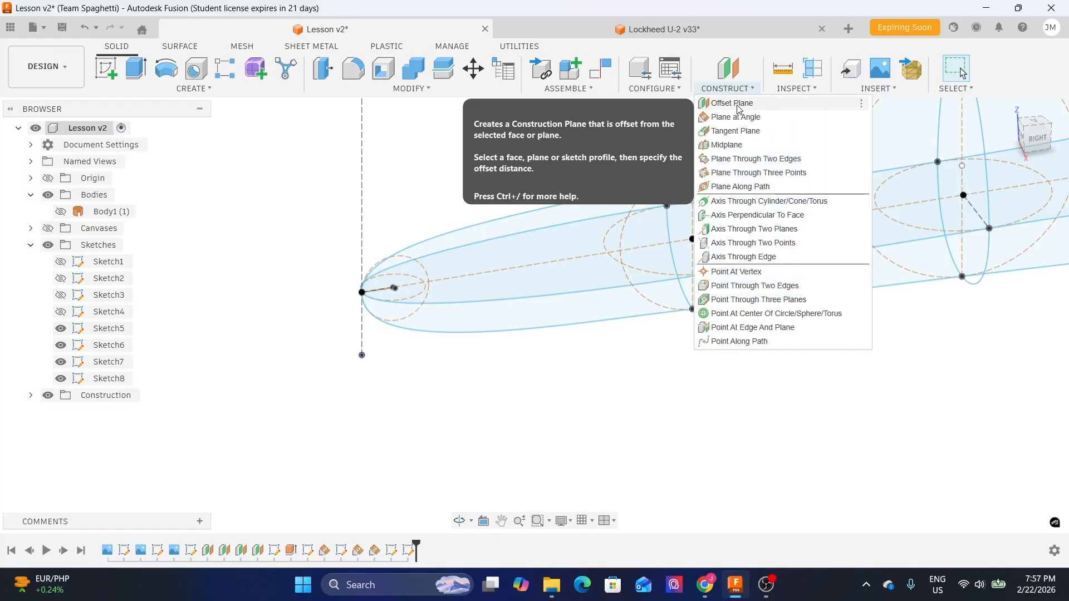
click(733, 104)
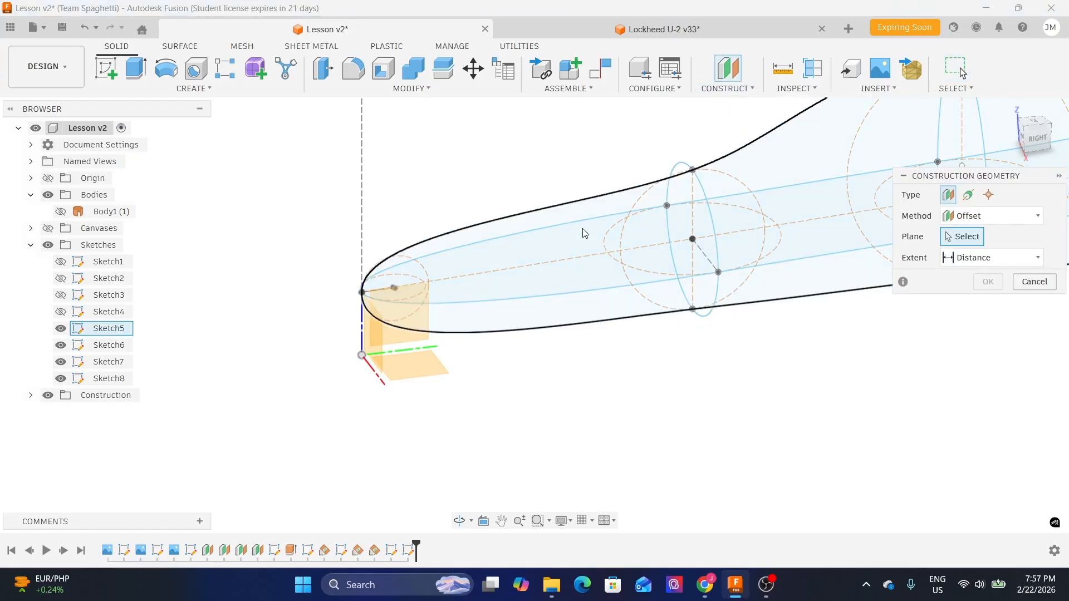
shift+middle_drag(491, 393, 430, 365)
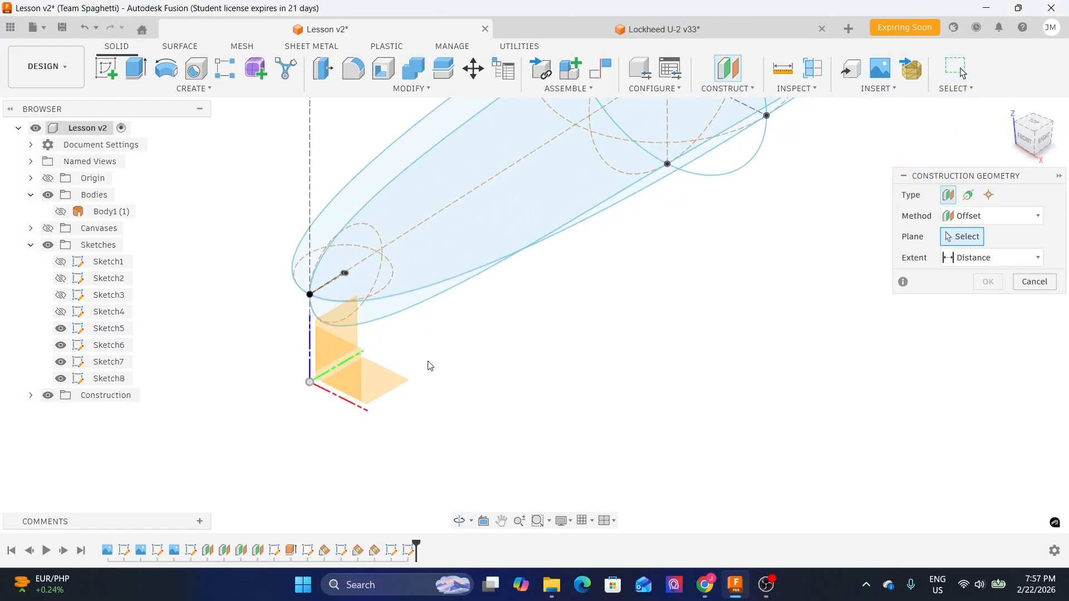
click(343, 370)
drag(331, 383, 426, 338)
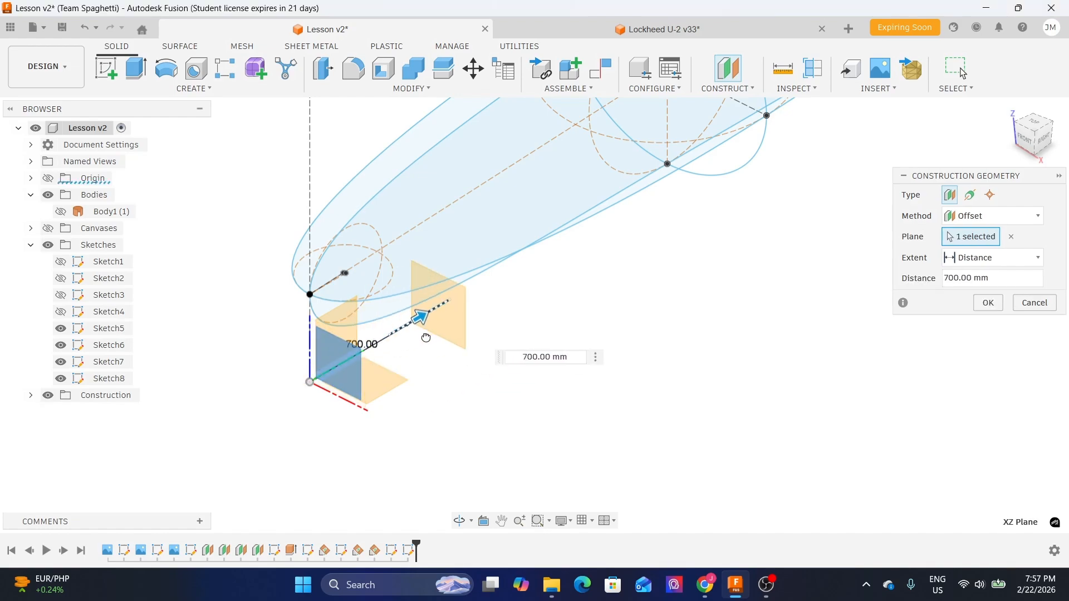
click(1043, 142)
click(48, 228)
scroll(473, 348, up, 5)
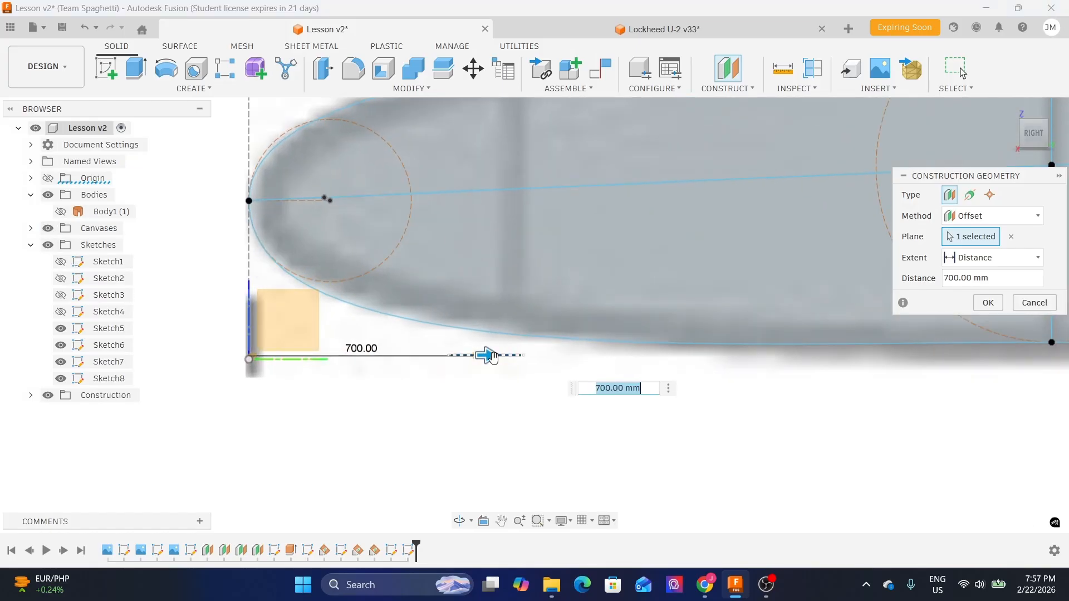
scroll(473, 348, down, 2)
scroll(474, 373, up, 1)
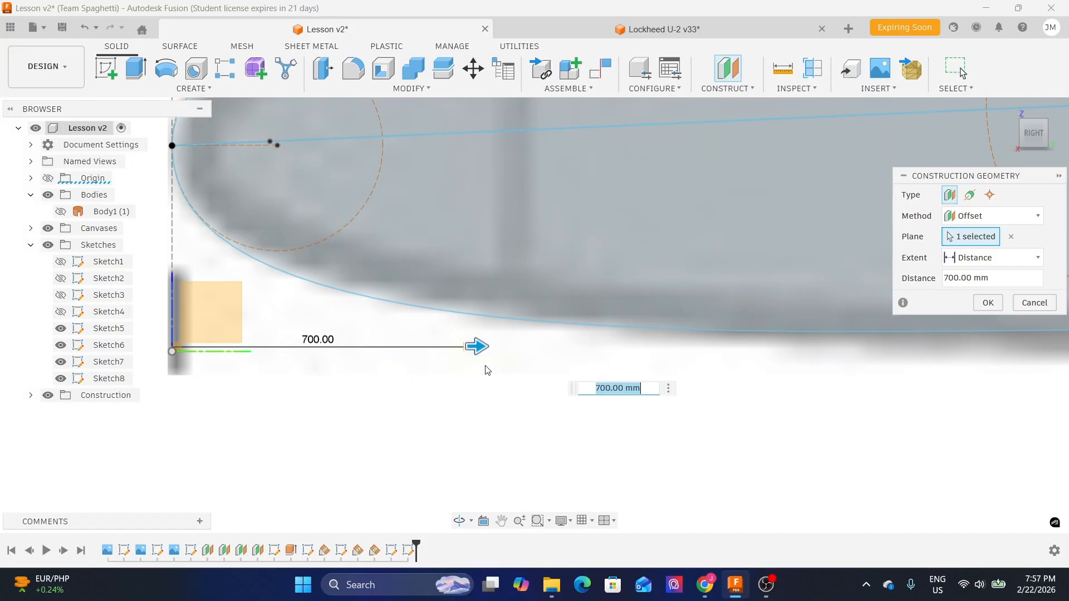
scroll(459, 367, up, 5)
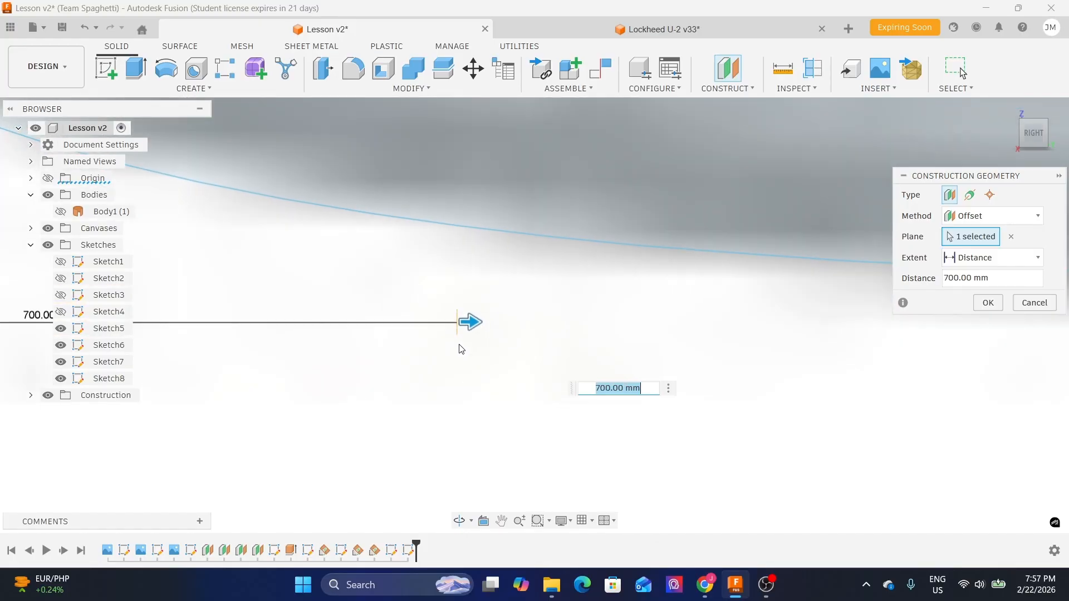
scroll(460, 345, up, 3)
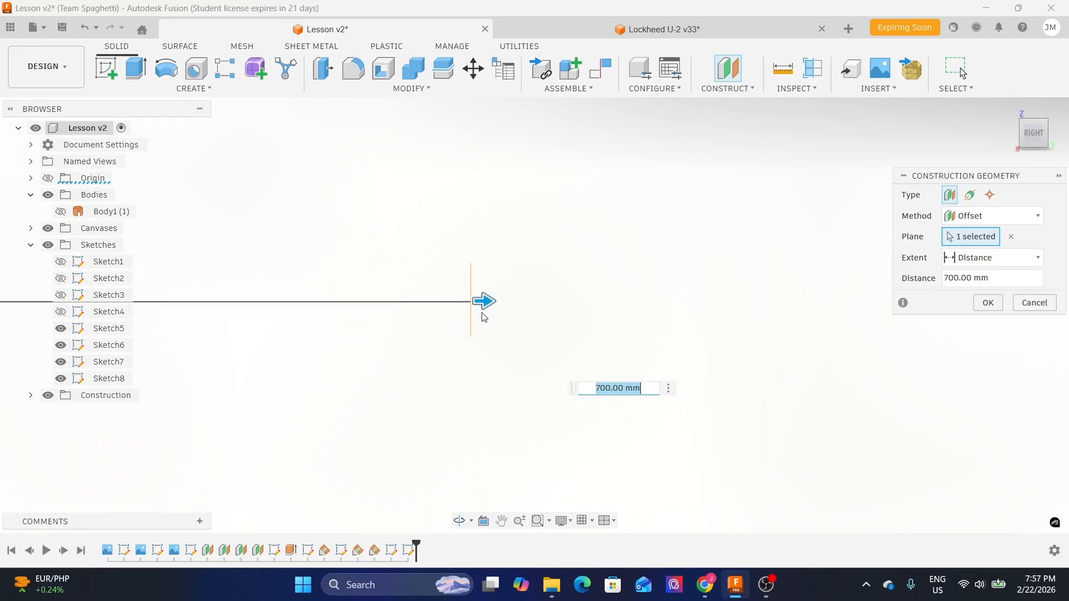
scroll(459, 339, down, 5)
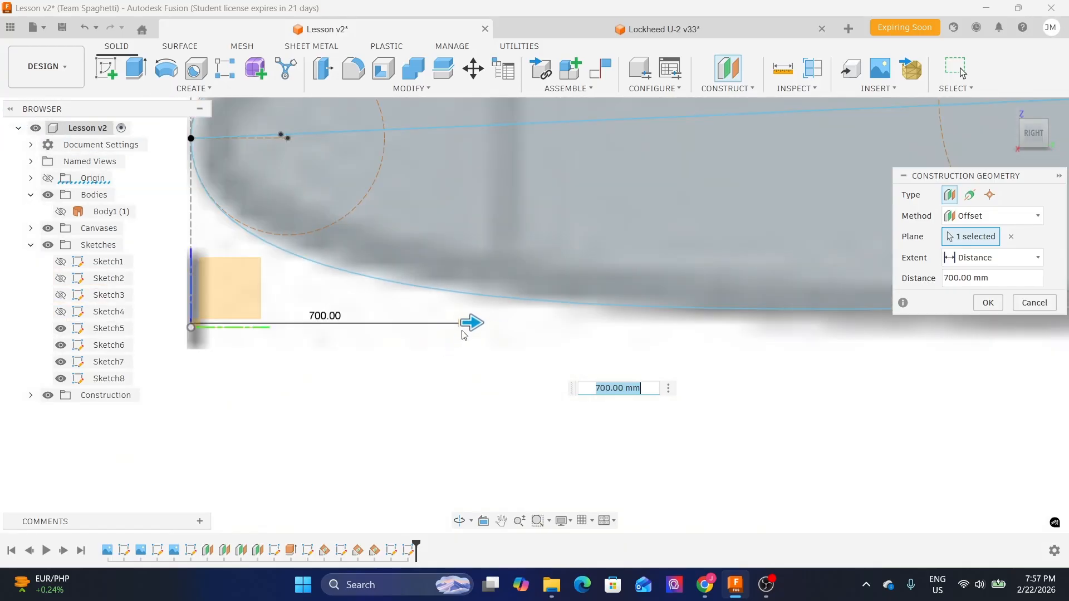
scroll(461, 337, up, 3)
drag(470, 318, 528, 320)
scroll(501, 334, down, 4)
drag(433, 384, 442, 382)
scroll(441, 382, down, 4)
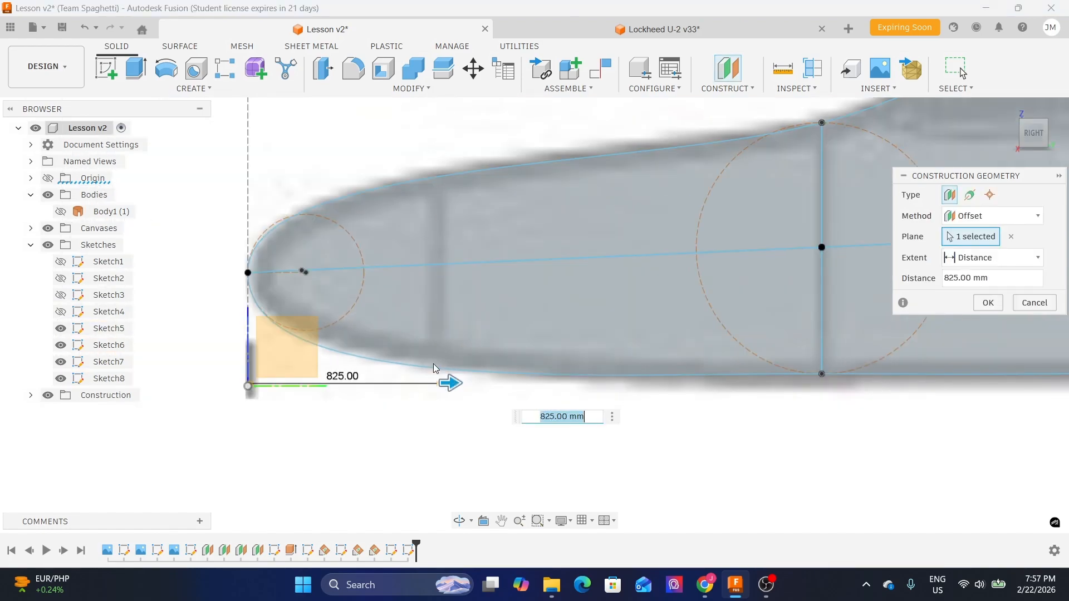
scroll(456, 405, up, 3)
drag(444, 372, 436, 373)
scroll(436, 372, up, 3)
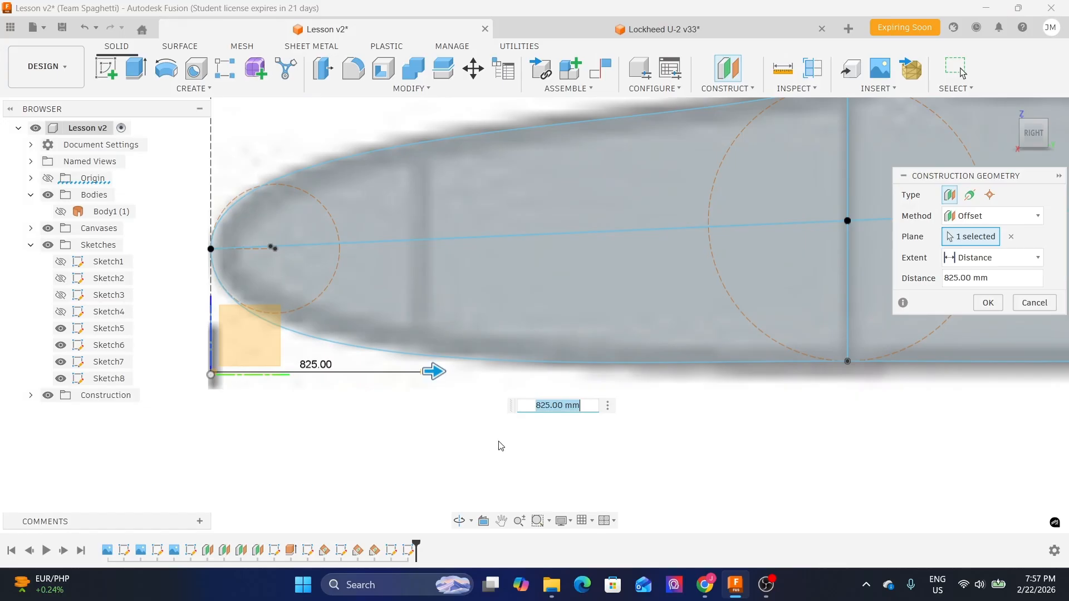
click(989, 304)
- Enlarge the new construction plane's extent so it spans the fuselage's nose section
mouse_move(542, 299)
shift+middle_down()
mouse_move(474, 272)
mouse_move(540, 311)
shift+middle_up()
scroll(440, 370, up, 11)
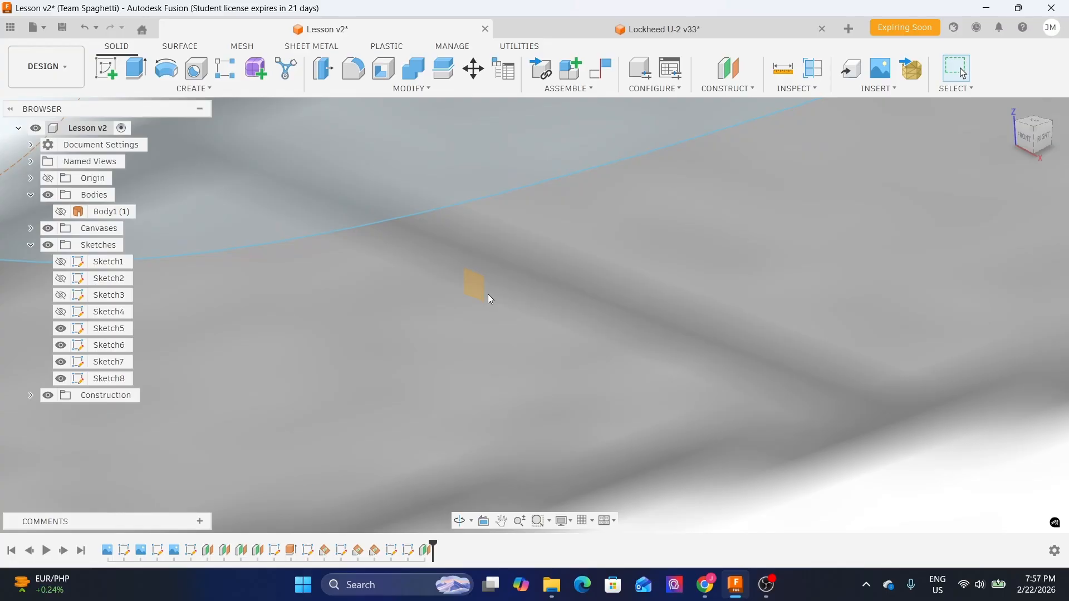
scroll(490, 299, up, 2)
scroll(489, 299, up, 2)
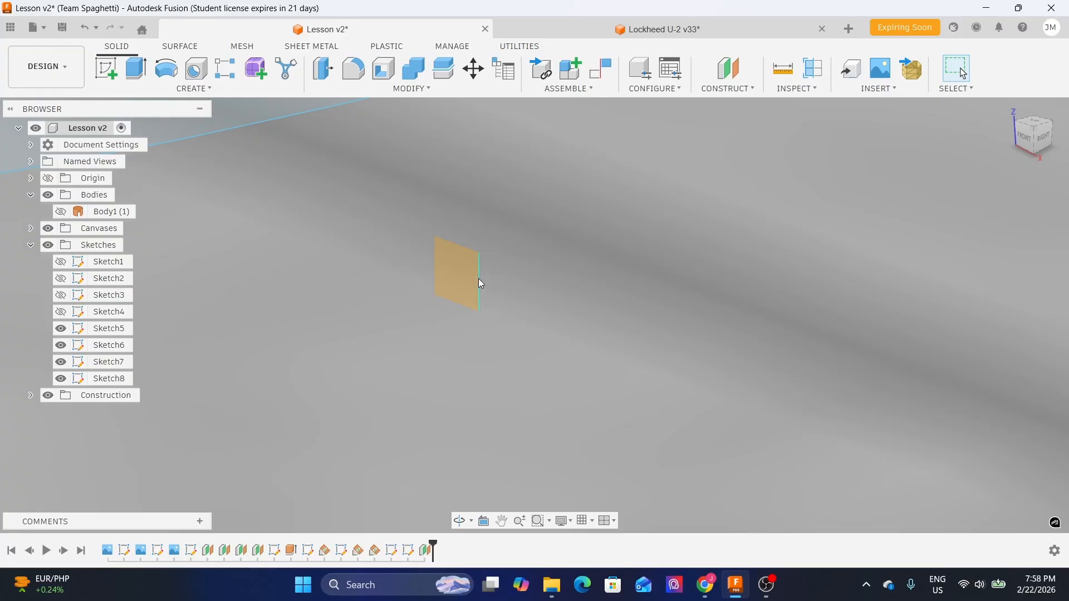
scroll(483, 283, up, 2)
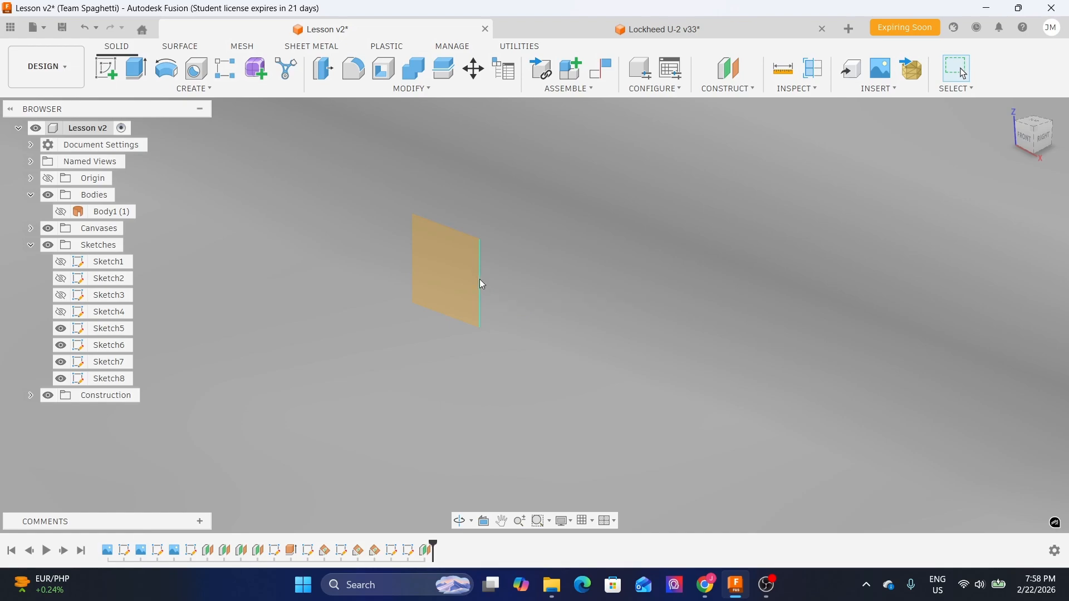
mouse_move(481, 285)
mouse_down()
mouse_move(625, 362)
mouse_move(859, 430)
mouse_move(874, 469)
mouse_up()
scroll(502, 292, down, 6)
scroll(585, 342, down, 5)
shift+middle_drag(873, 372, 802, 368)
scroll(784, 424, up, 5)
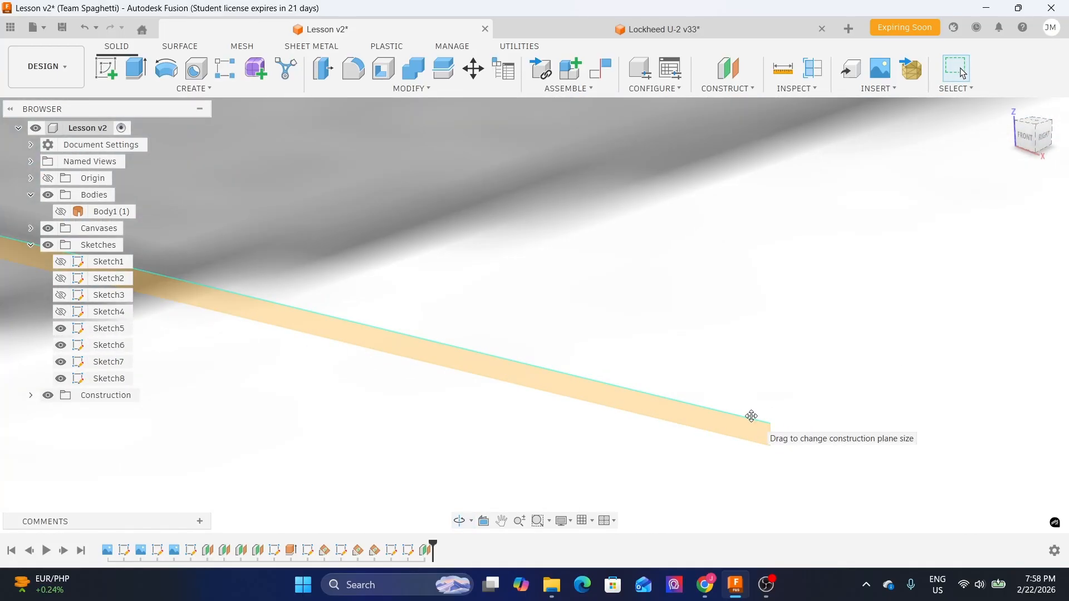
drag(753, 418, 755, 403)
scroll(760, 366, down, 6)
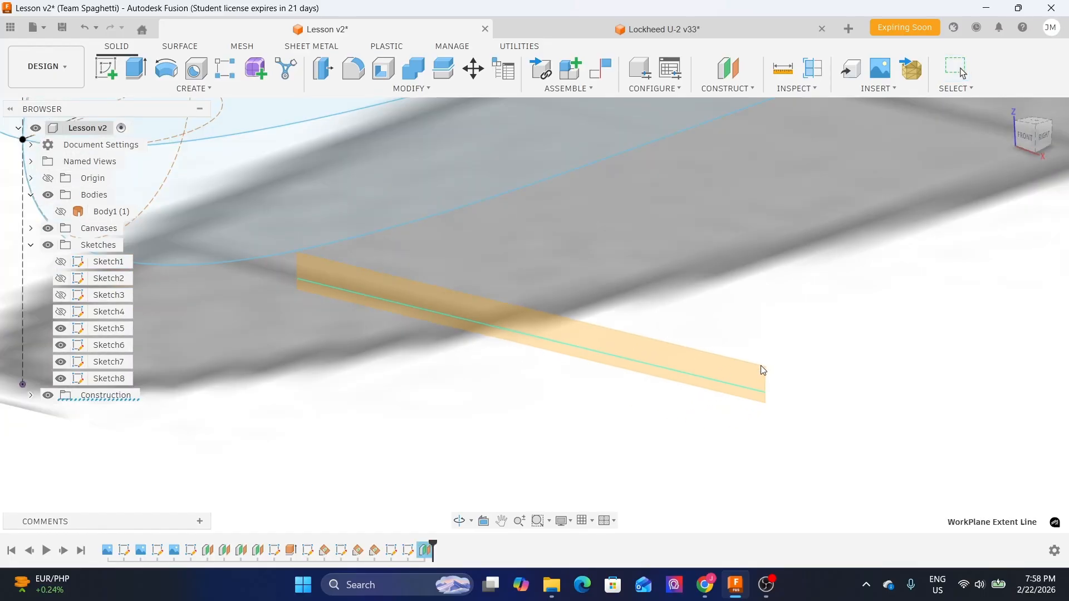
shift+middle_drag(764, 348, 784, 199)
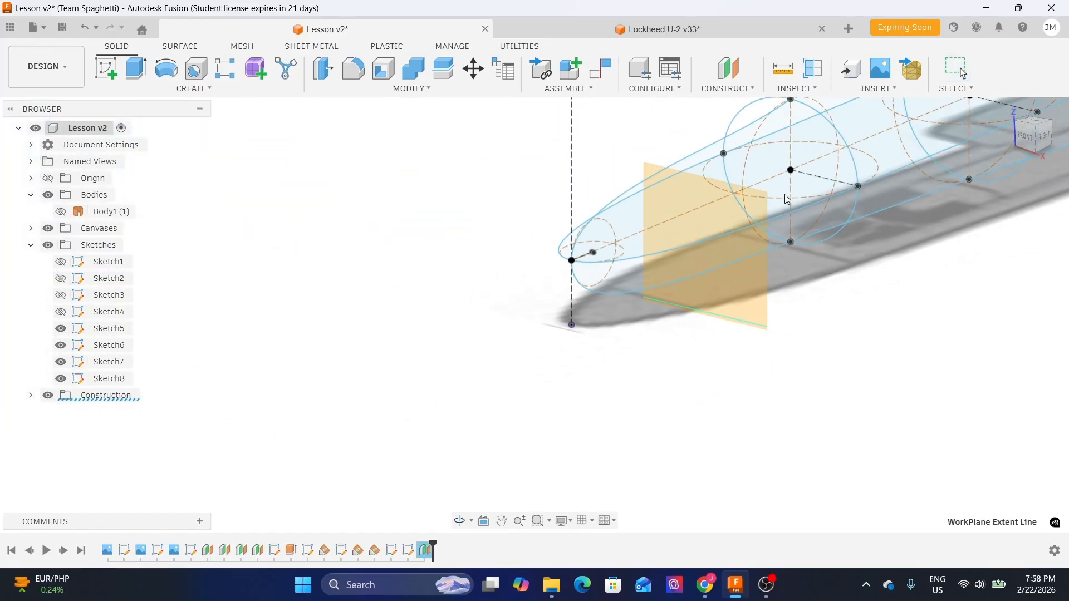
mouse_move(673, 416)
shift+middle_down()
mouse_move(716, 409)
mouse_move(679, 406)
mouse_move(660, 429)
shift+middle_up()
middle_drag(821, 361, 664, 407)
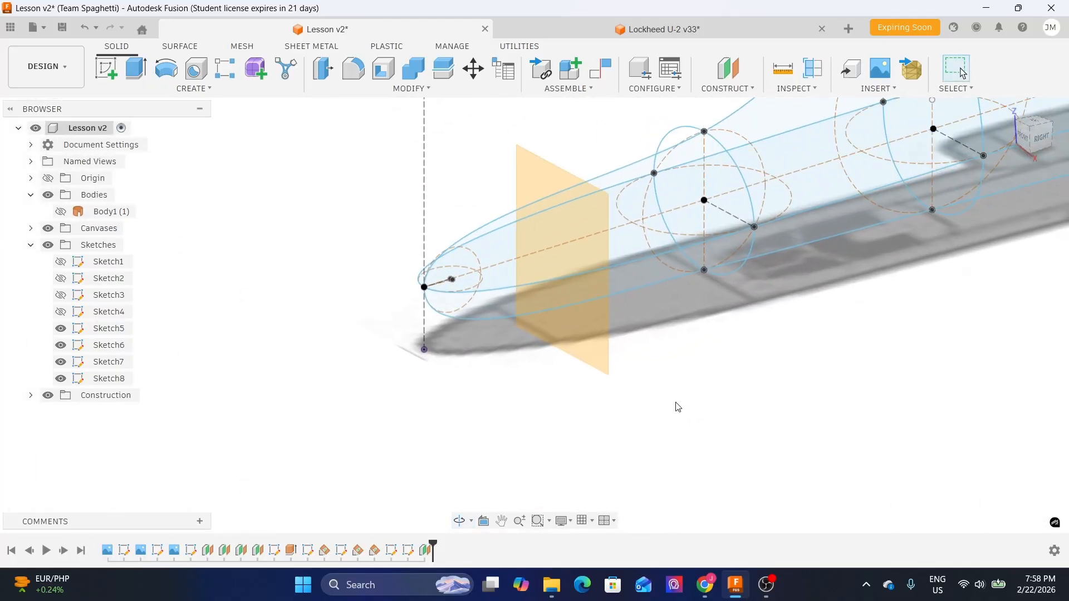
shift+middle_drag(500, 387, 610, 160)
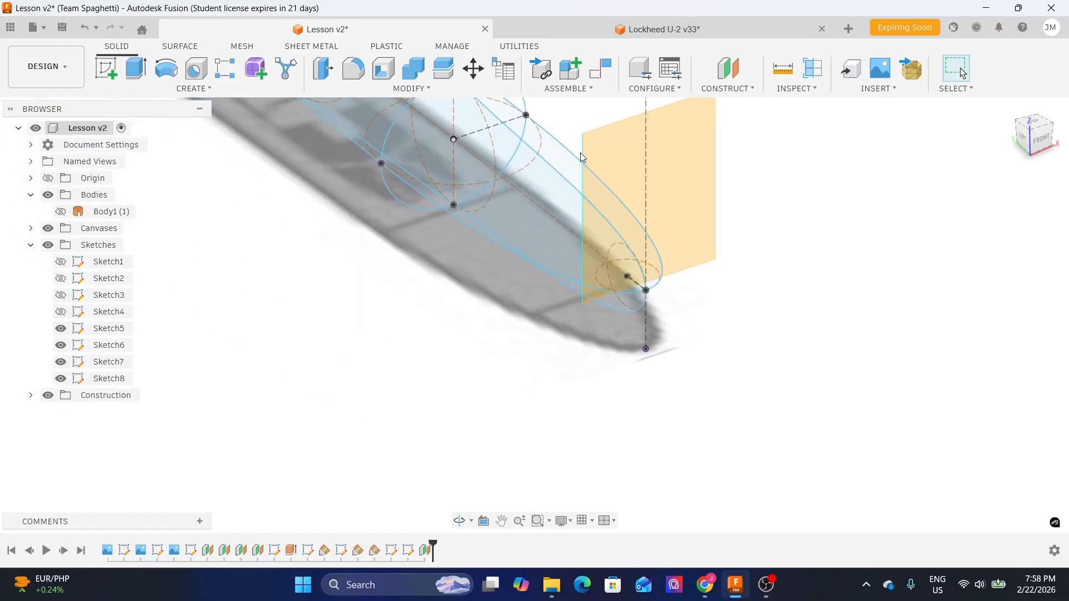
drag(586, 150, 429, 209)
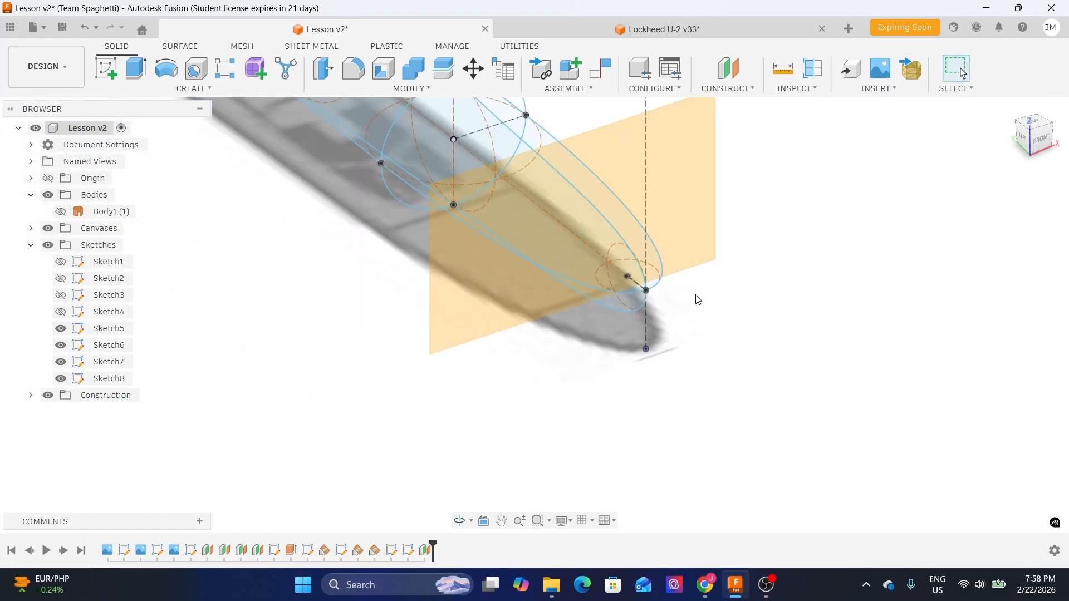
- Hide the reference canvas and review the new plane's position along the fuselage
drag(701, 271, 724, 369)
shift+middle_drag(788, 334, 651, 332)
scroll(651, 331, down, 3)
middle_drag(861, 309, 653, 399)
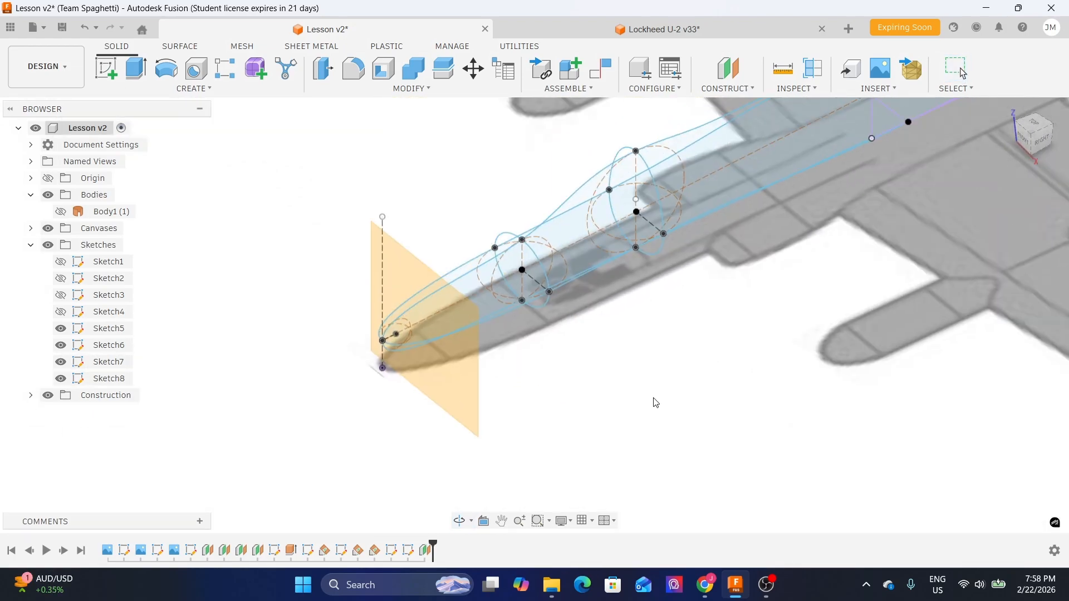
click(49, 229)
shift+middle_drag(541, 448, 513, 409)
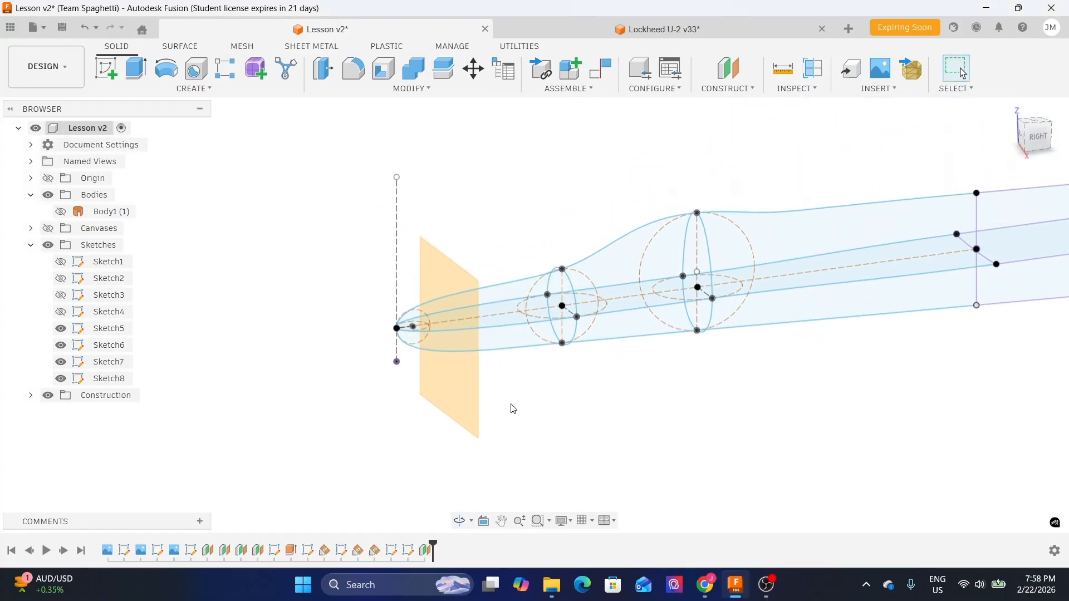
- Start a new sketch on the offset construction plane at the nose
scroll(553, 361, up, 2)
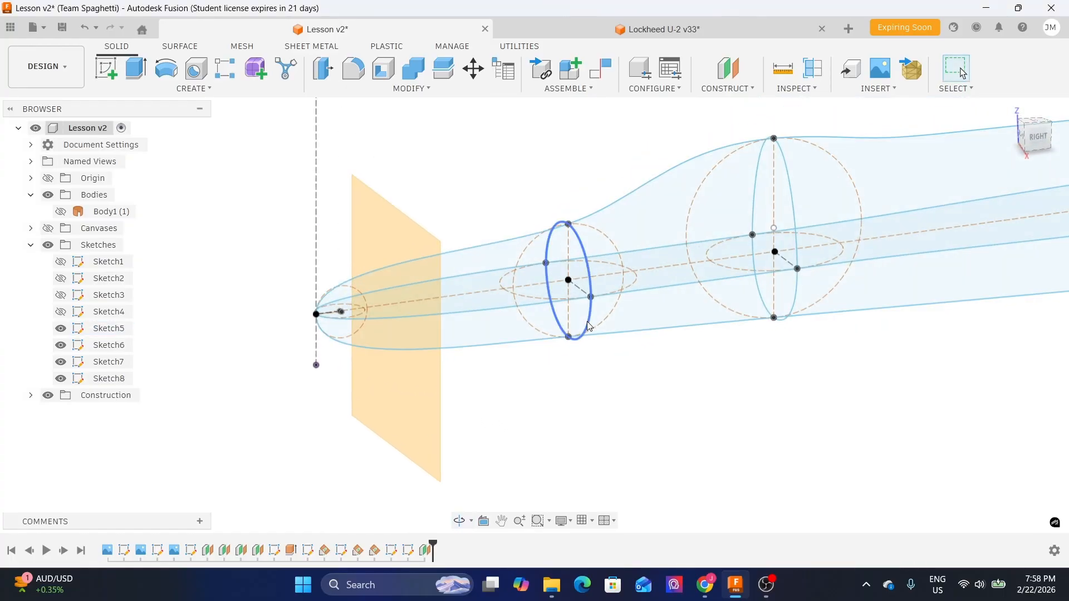
mouse_move(626, 330)
shift+middle_down()
mouse_move(551, 401)
mouse_move(512, 394)
shift+middle_up()
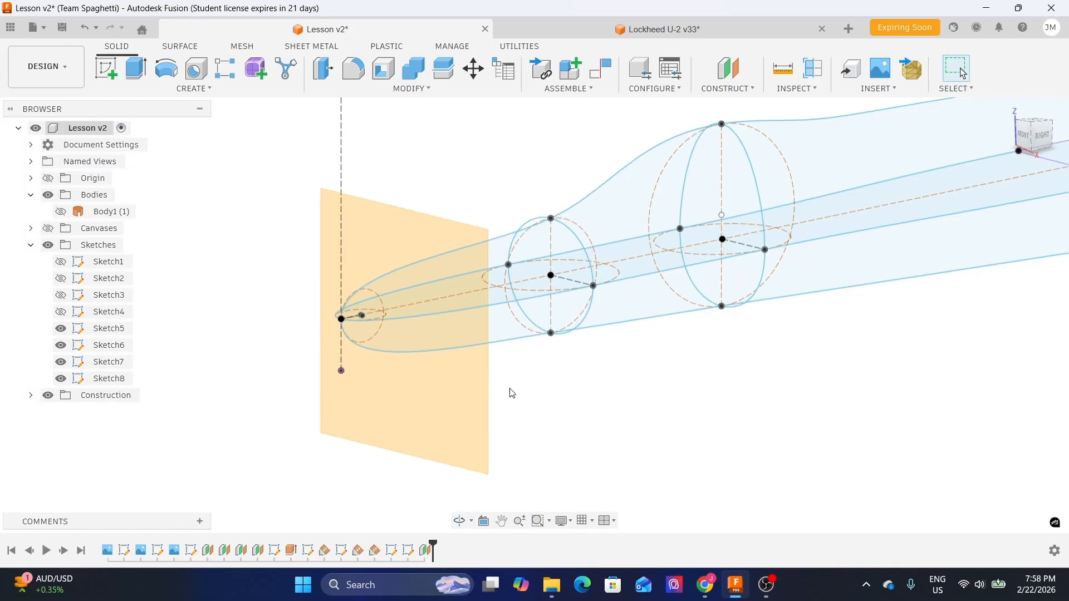
click(416, 426)
click(102, 74)
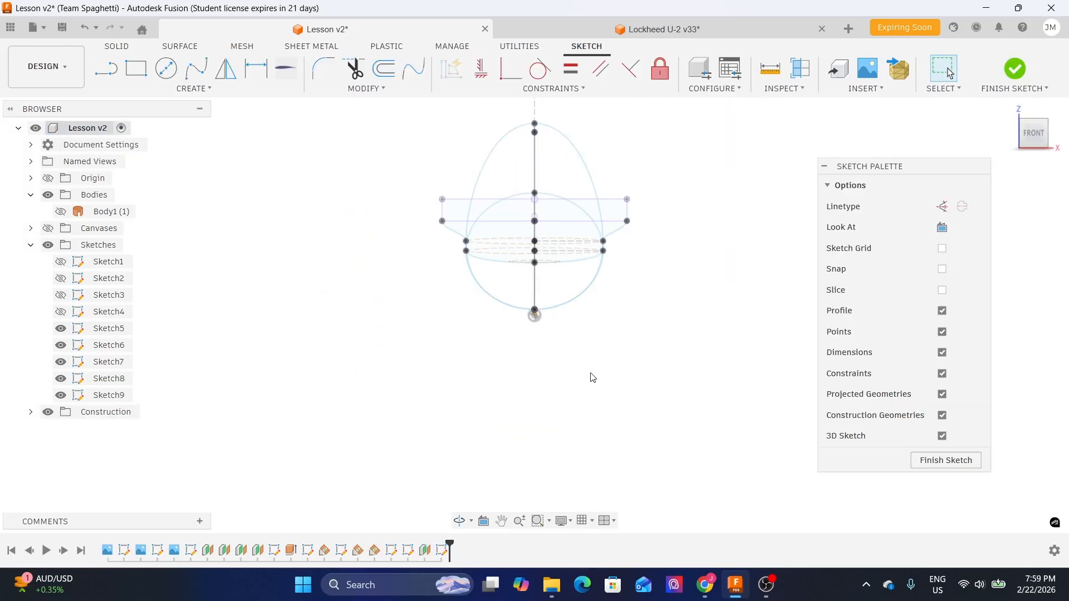
mouse_move(628, 327)
shift+middle_down()
mouse_move(582, 348)
mouse_move(594, 360)
mouse_move(436, 389)
mouse_move(518, 391)
mouse_move(505, 369)
shift+middle_up()
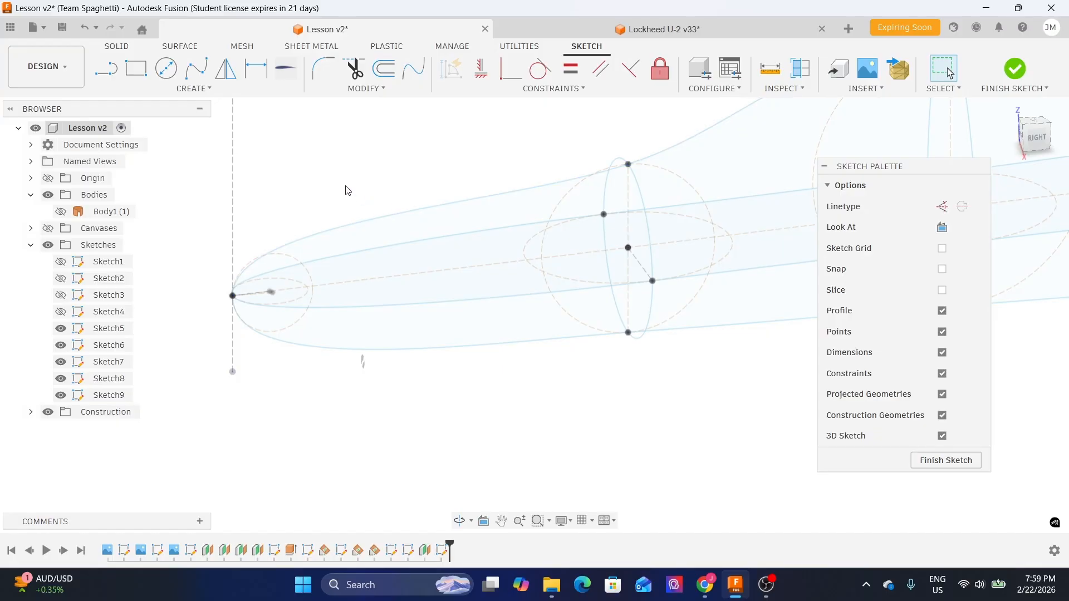
- Start the Intersect command and toggle the new construction plane's visibility to see the profile curves
click(211, 95)
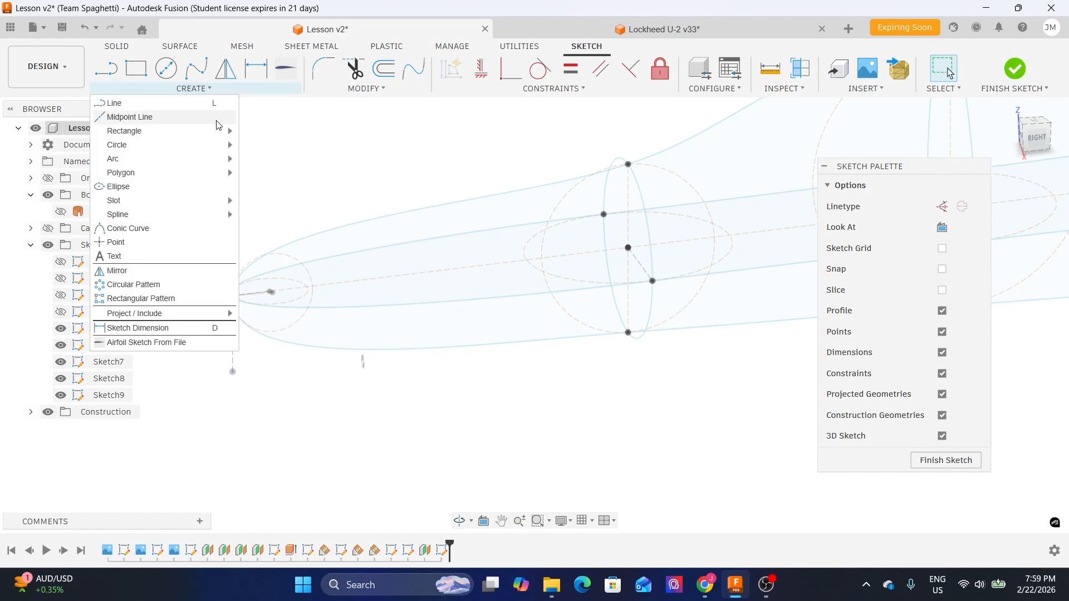
mouse_move(230, 320)
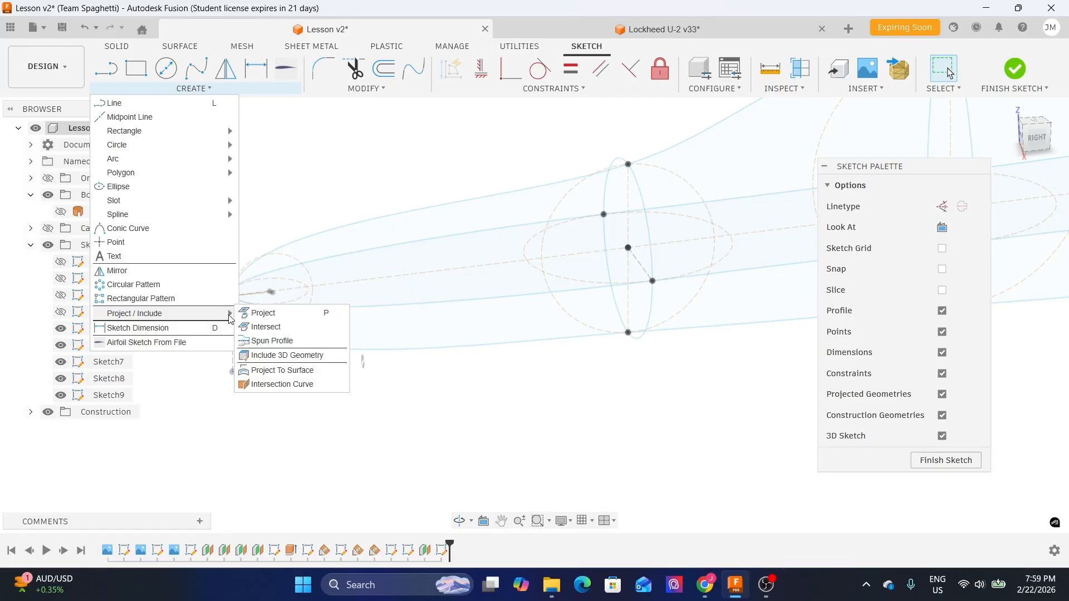
click(274, 330)
mouse_move(430, 402)
shift+middle_down()
mouse_move(370, 365)
mouse_move(397, 381)
mouse_move(489, 393)
mouse_move(484, 387)
shift+middle_up()
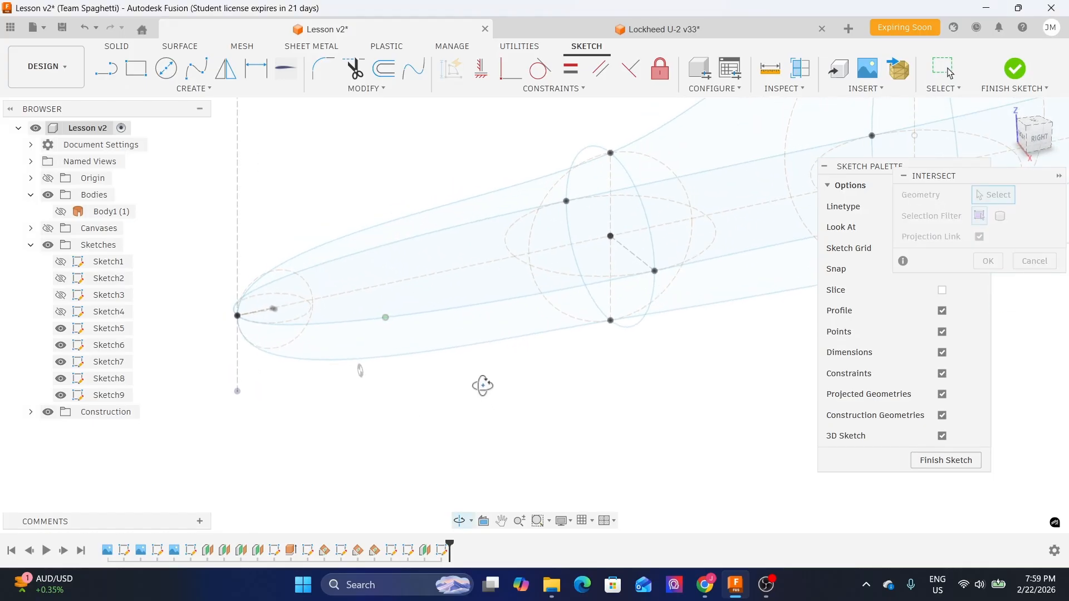
click(30, 412)
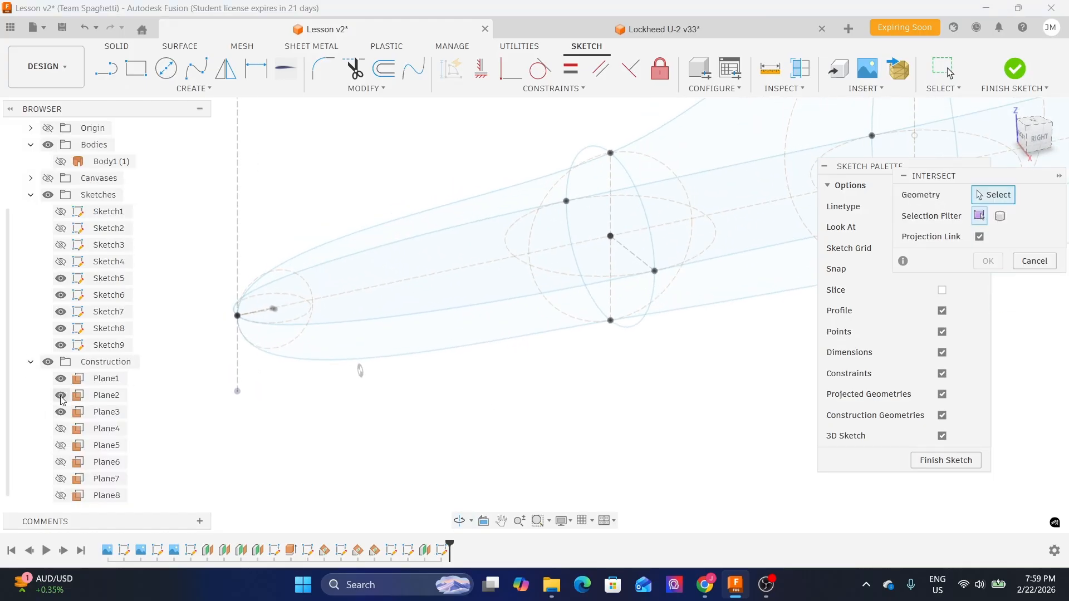
click(61, 496)
mouse_move(490, 410)
shift+middle_down()
mouse_move(477, 391)
mouse_move(458, 391)
mouse_move(484, 398)
shift+middle_up()
scroll(427, 190, up, 2)
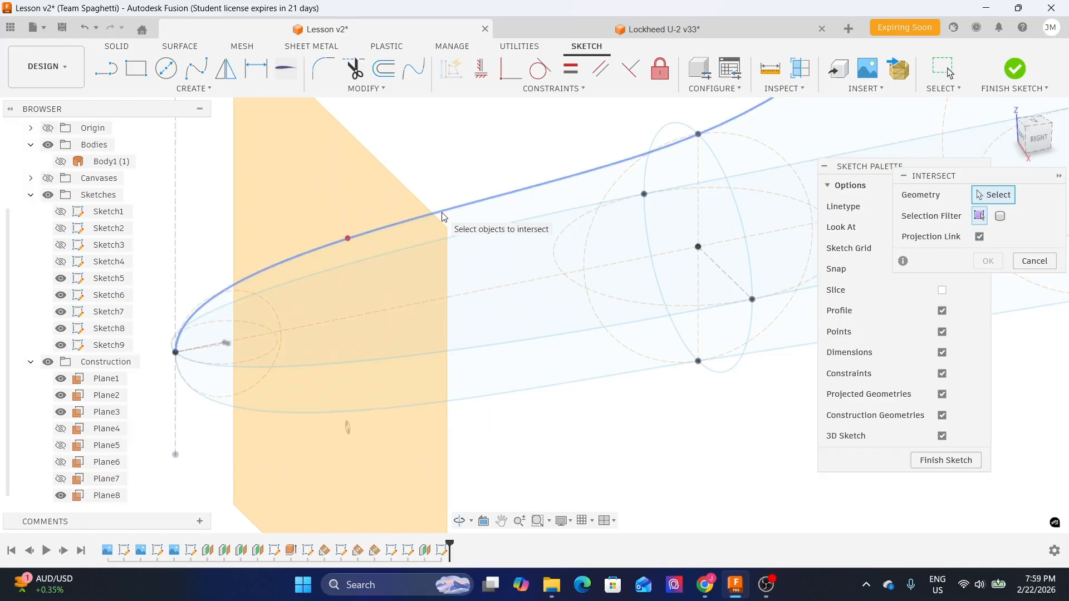
mouse_move(452, 212)
shift+middle_down()
mouse_move(417, 195)
mouse_move(445, 198)
shift+middle_up()
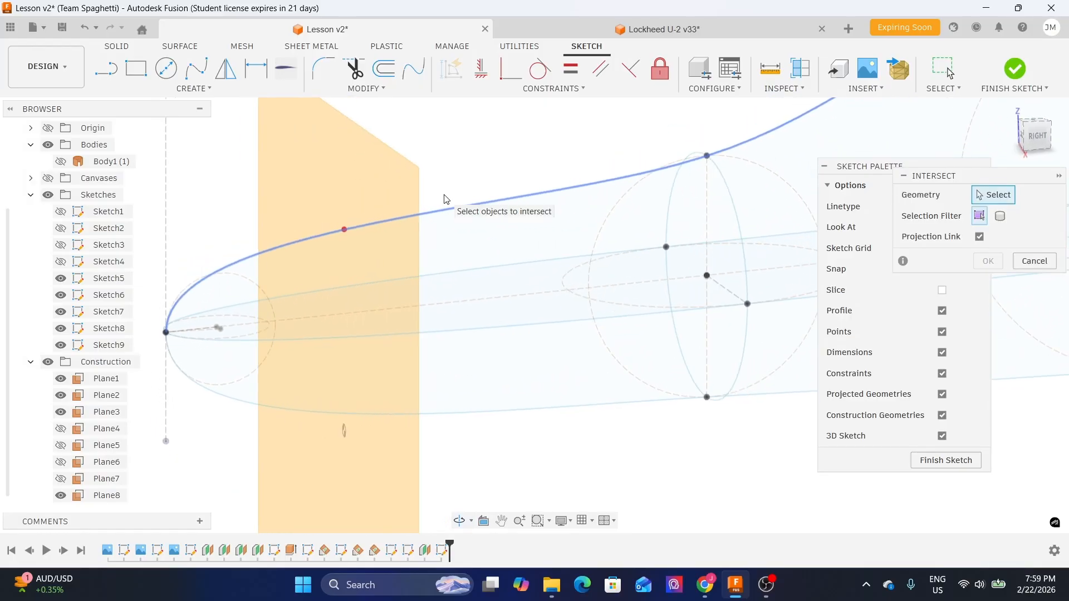
click(59, 497)
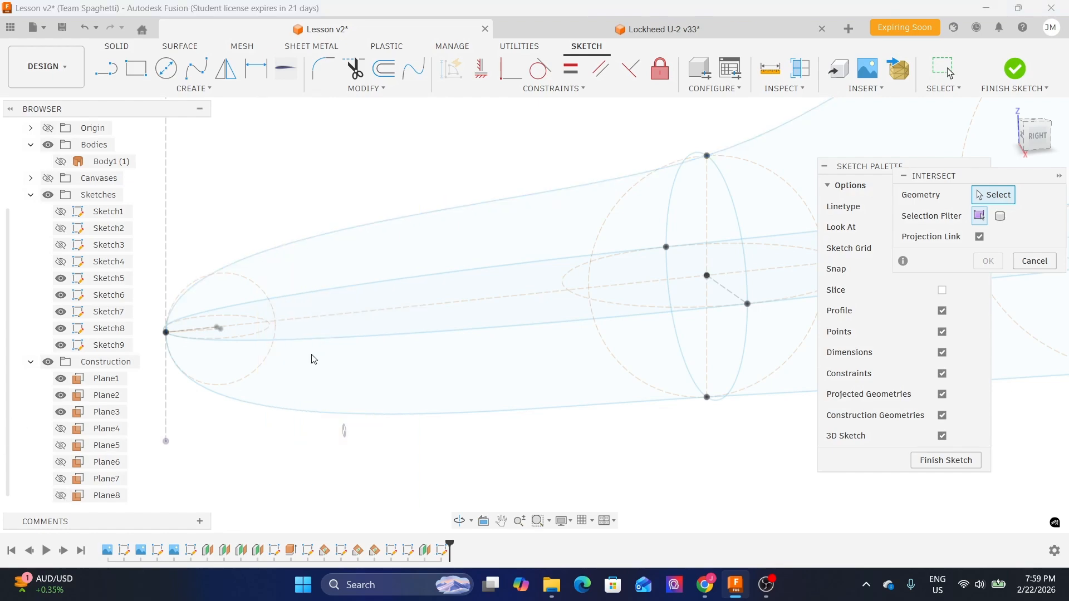
shift+middle_drag(268, 162, 273, 187)
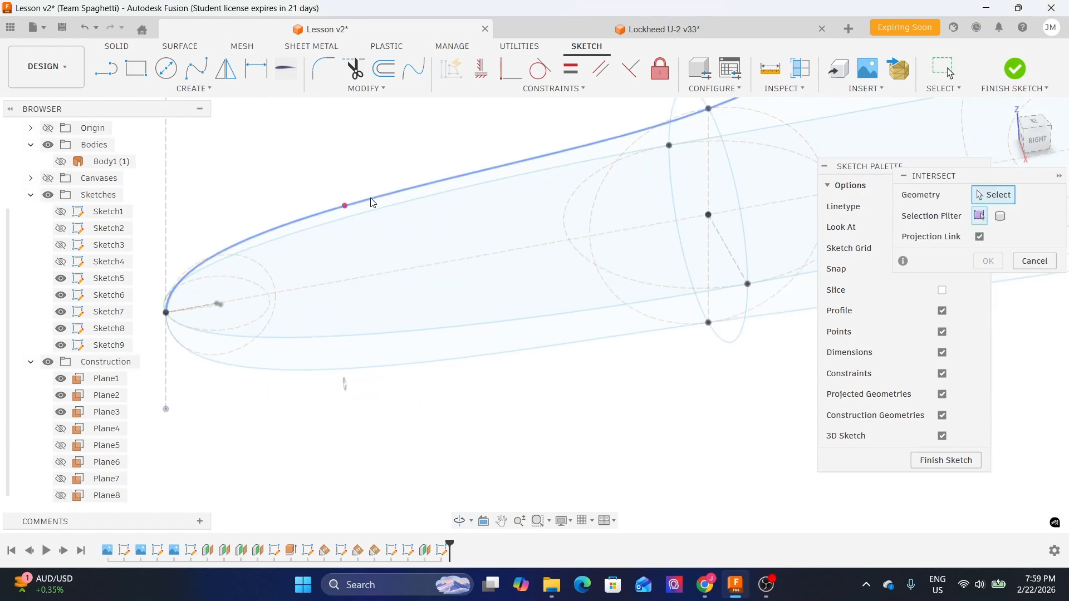
- Intersect the four side-profile splines with the sketch plane to create reference points
mouse_move(940, 178)
mouse_down()
mouse_move(642, 254)
mouse_move(614, 281)
mouse_up()
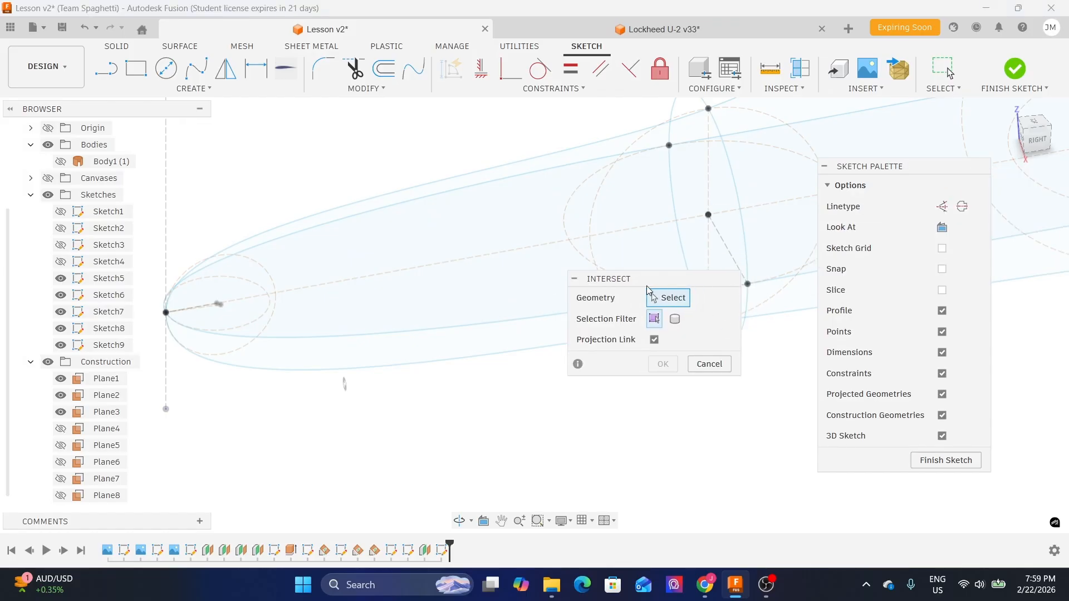
drag(928, 177, 996, 172)
drag(723, 279, 883, 267)
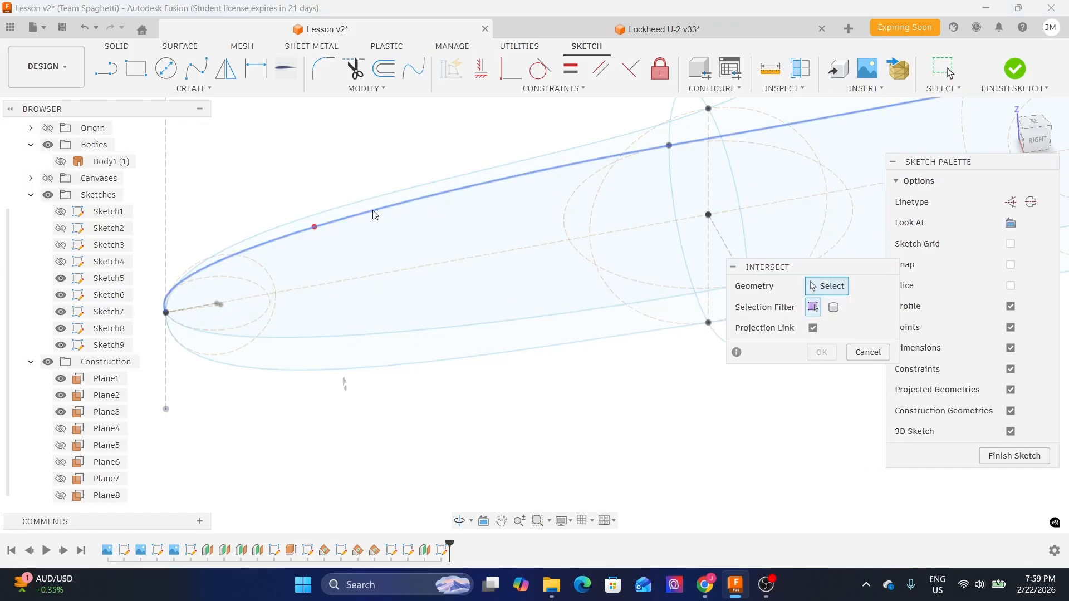
mouse_move(391, 161)
shift+middle_down()
mouse_move(397, 138)
mouse_move(392, 187)
shift+middle_up()
click(394, 192)
click(427, 358)
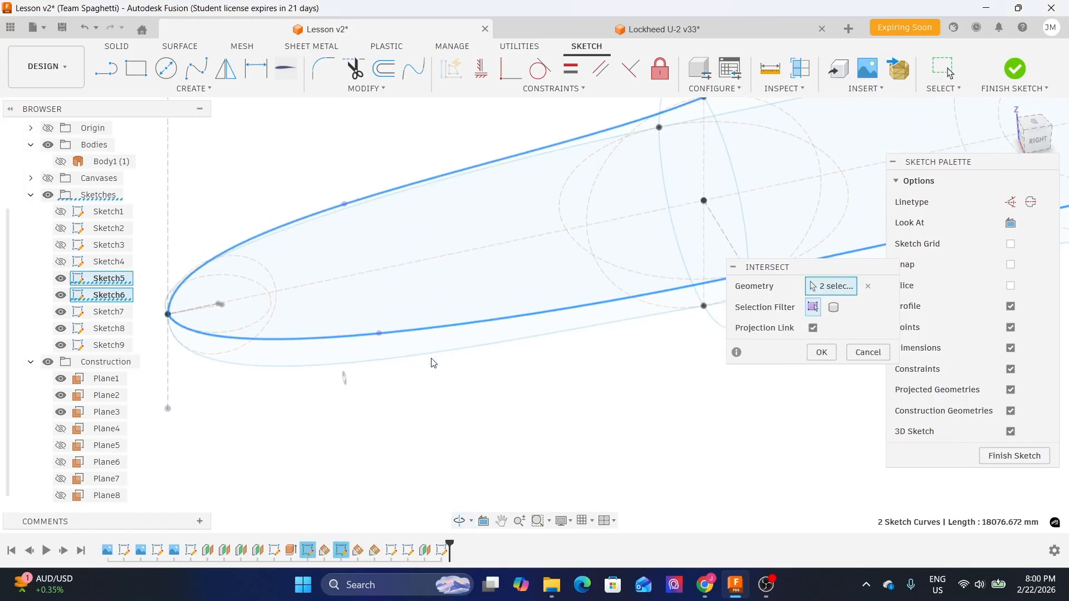
click(428, 359)
shift+middle_drag(429, 403, 609, 393)
click(514, 354)
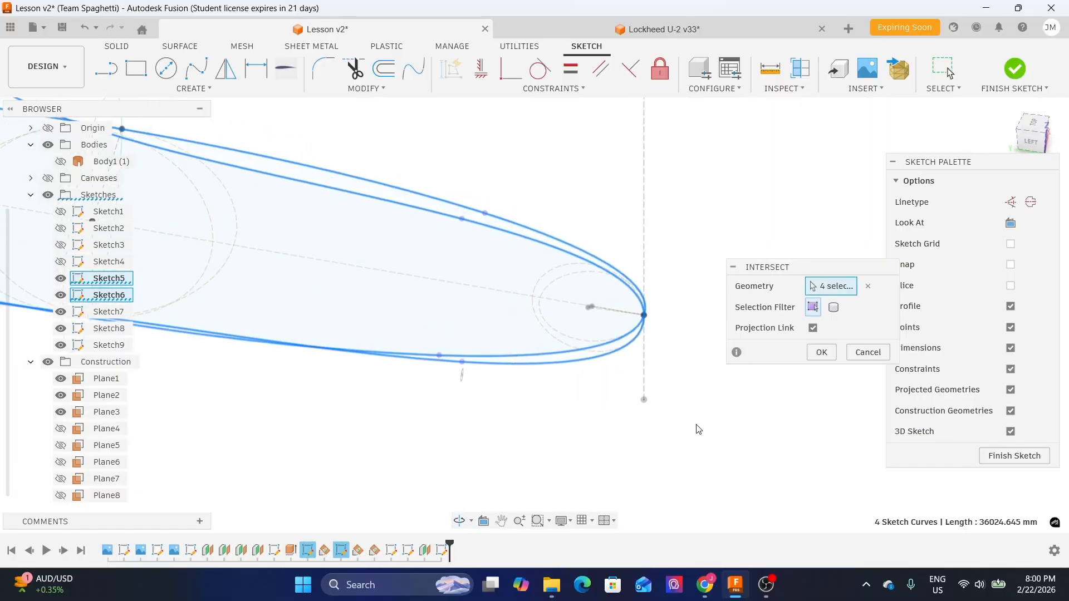
click(818, 353)
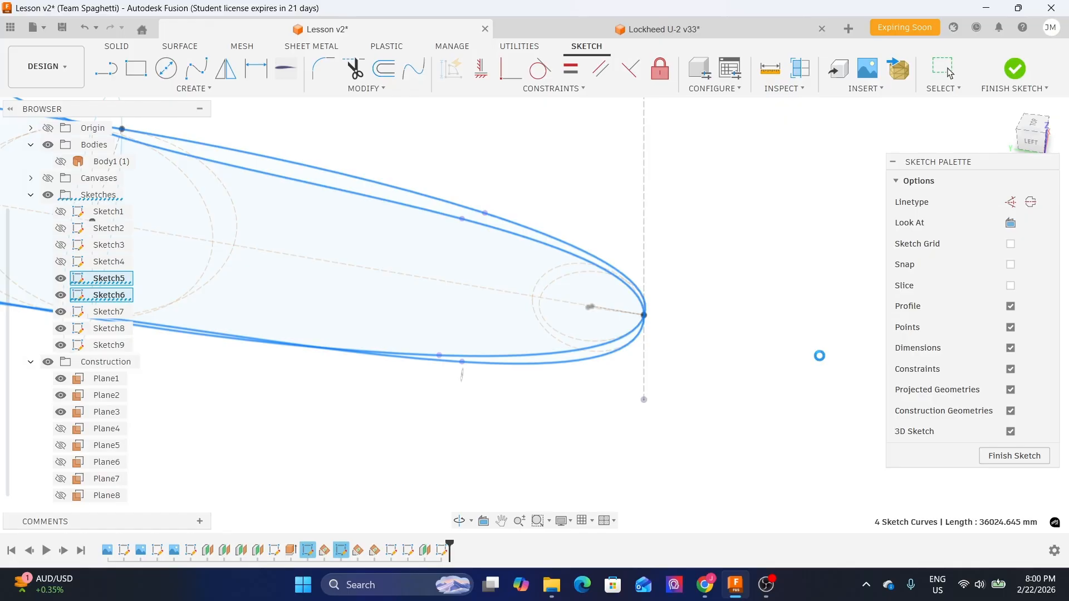
- Draw a closed fit-point spline through the four intersection points on the new plane
shift+middle_drag(720, 358, 689, 325)
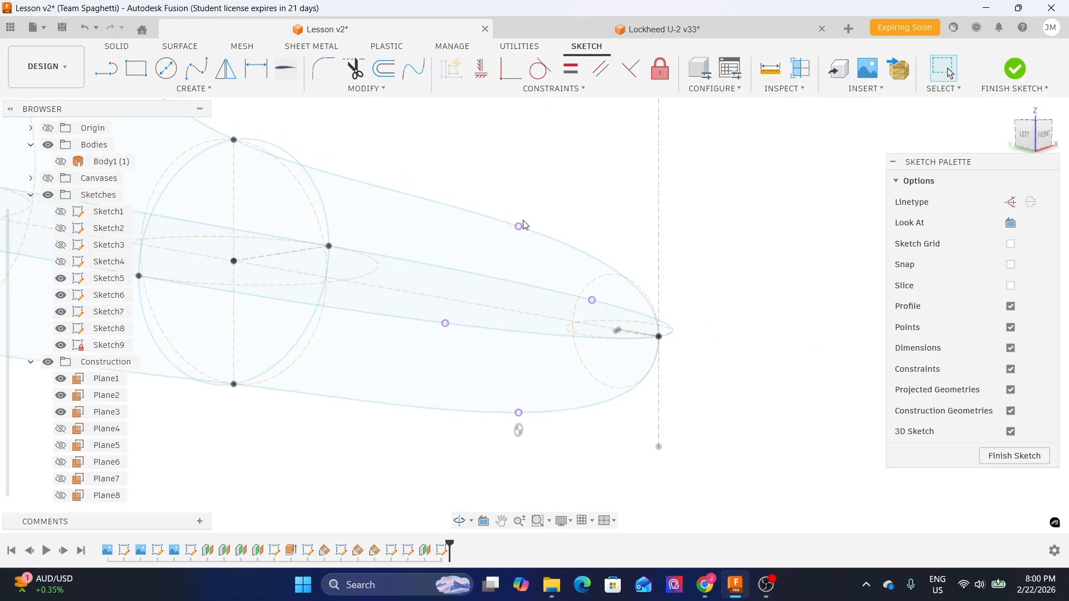
mouse_move(657, 261)
shift+middle_down()
mouse_move(676, 250)
mouse_move(312, 240)
shift+middle_up()
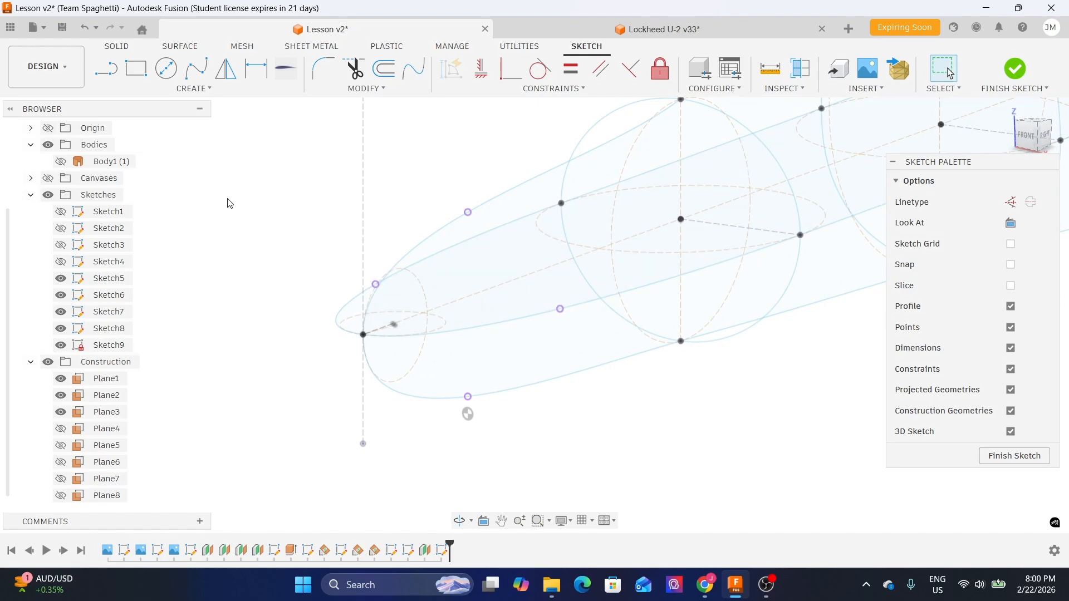
click(196, 75)
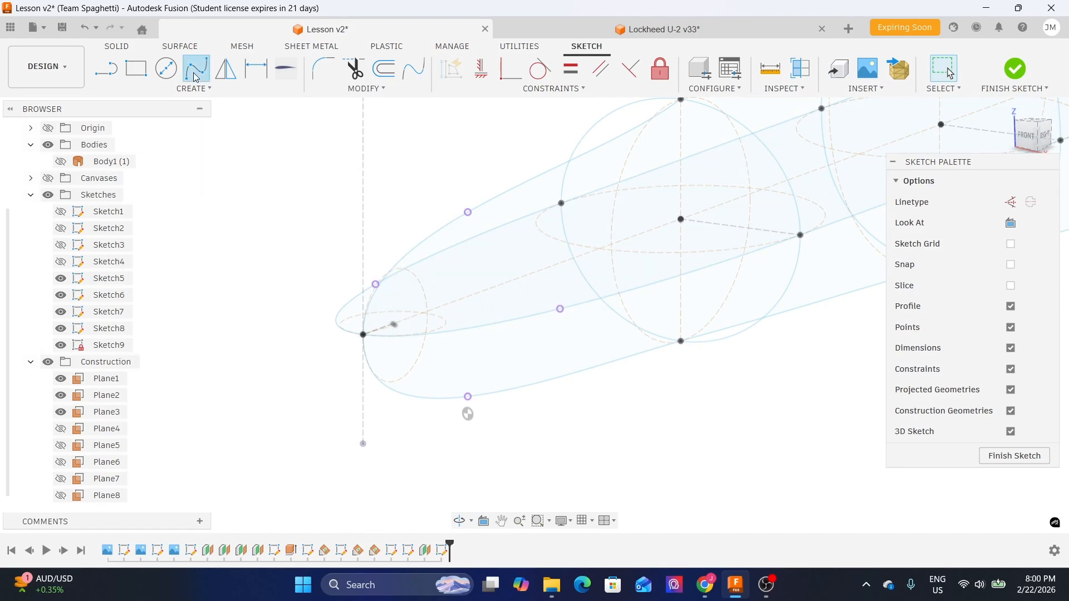
click(469, 212)
click(560, 308)
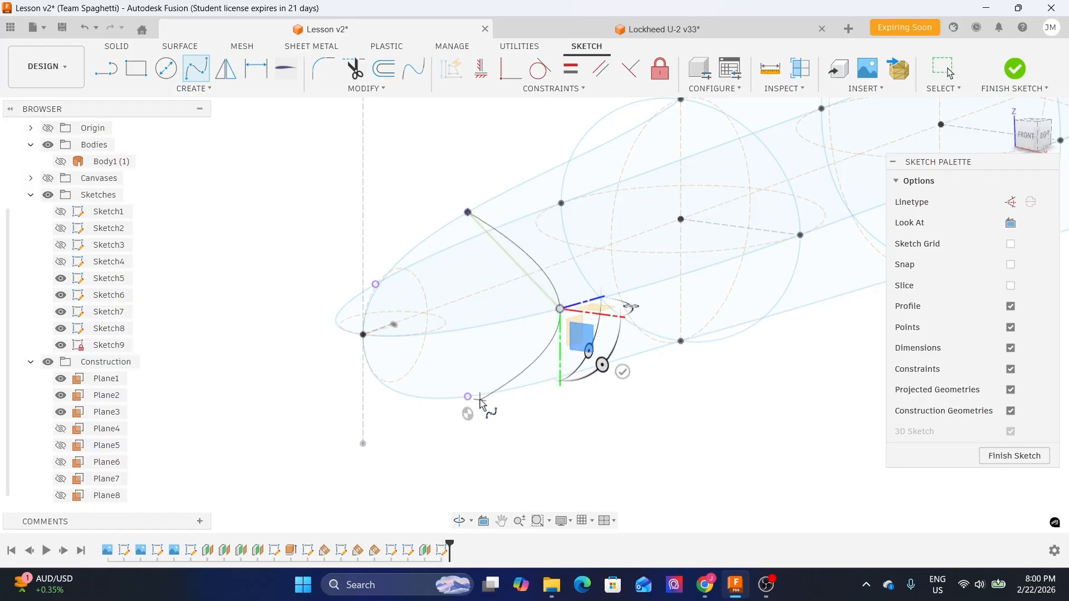
mouse_move(296, 328)
shift+middle_down()
mouse_move(184, 313)
mouse_move(208, 293)
shift+middle_up()
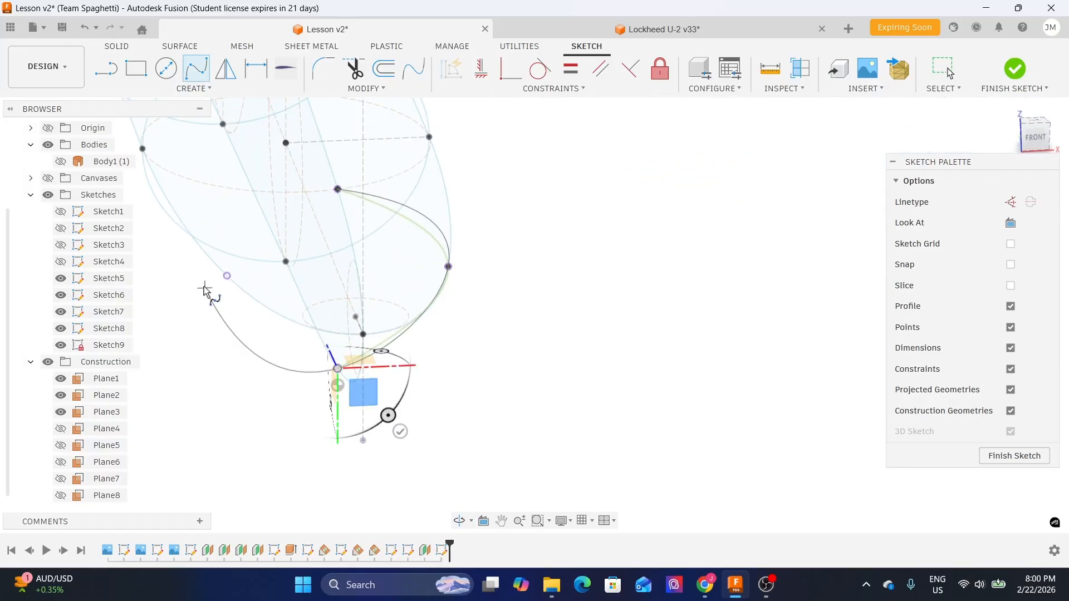
scroll(207, 293, up, 4)
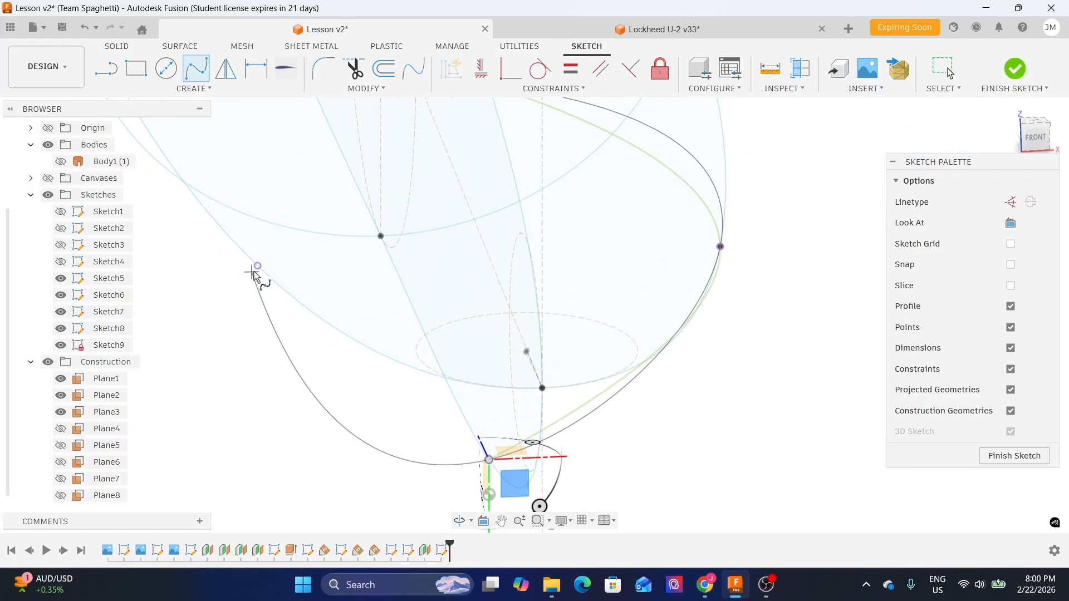
scroll(257, 269, down, 2)
click(416, 142)
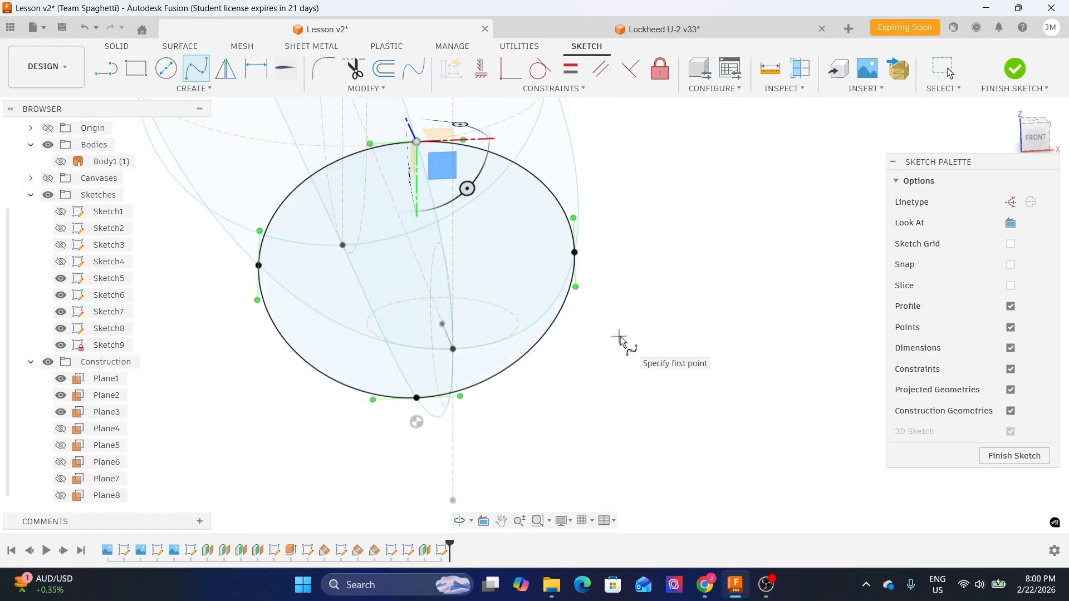
key(Escape)
- Constrain the spline's four tangent handles horizontal and vertical with the Horizontal/Vertical constraint
middle_drag(596, 180, 639, 262)
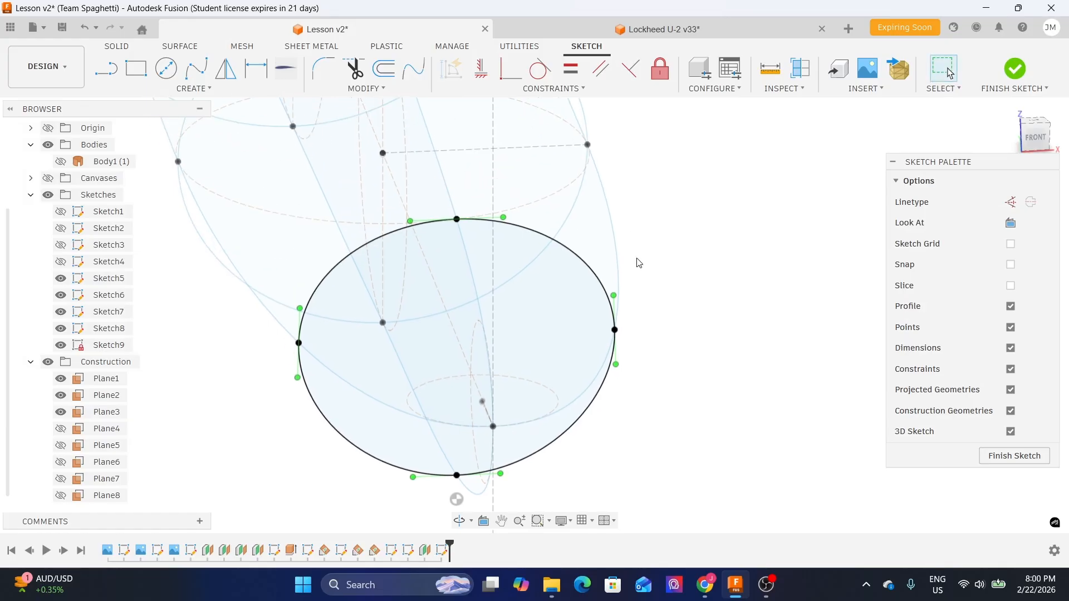
click(483, 79)
scroll(418, 218, up, 4)
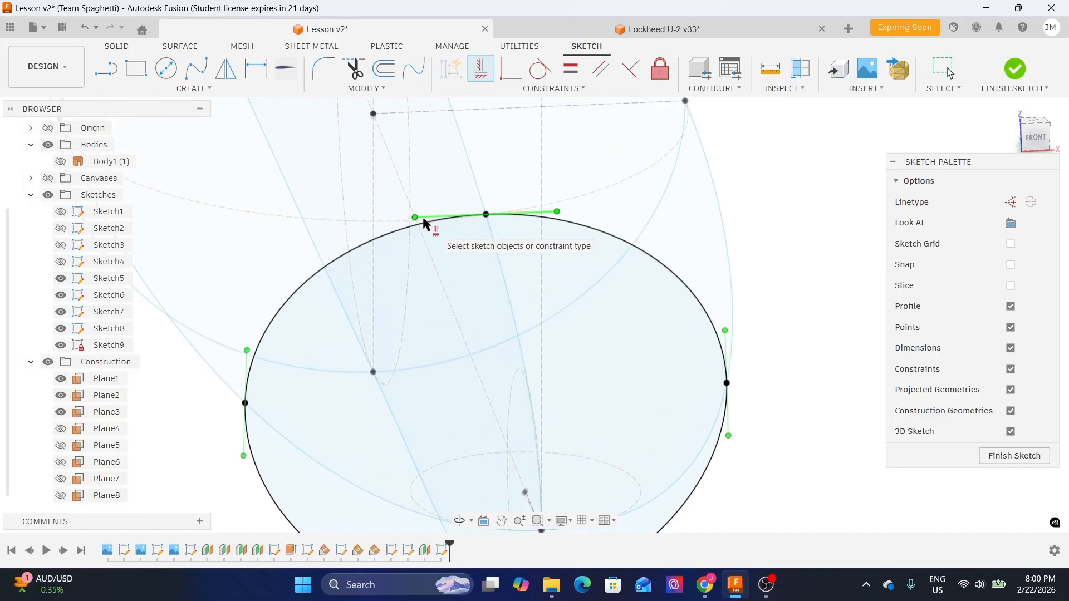
click(425, 218)
click(727, 357)
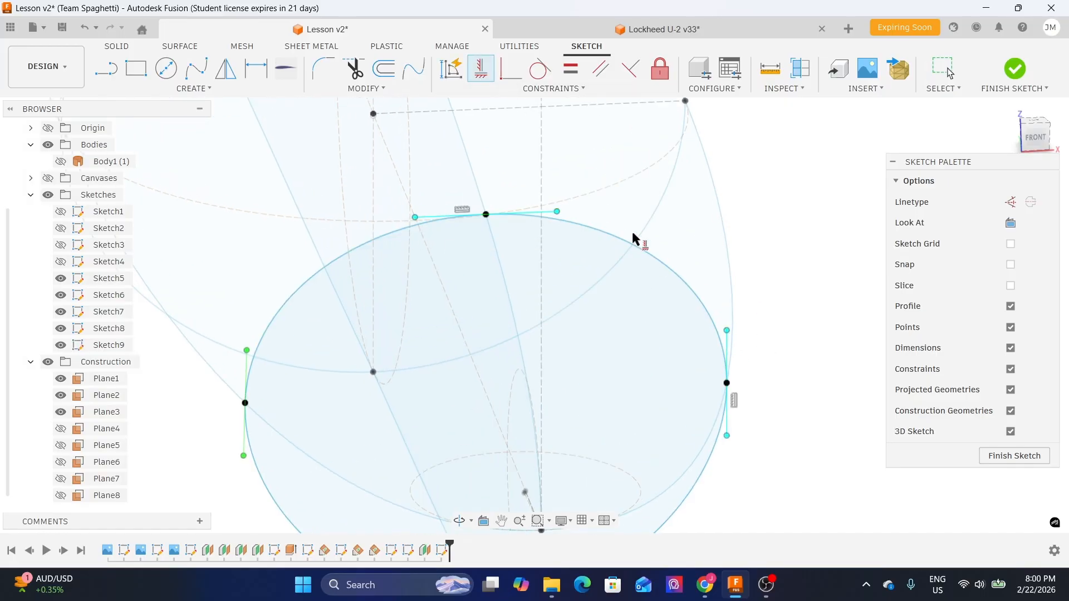
scroll(653, 263, down, 3)
scroll(522, 436, up, 2)
click(519, 435)
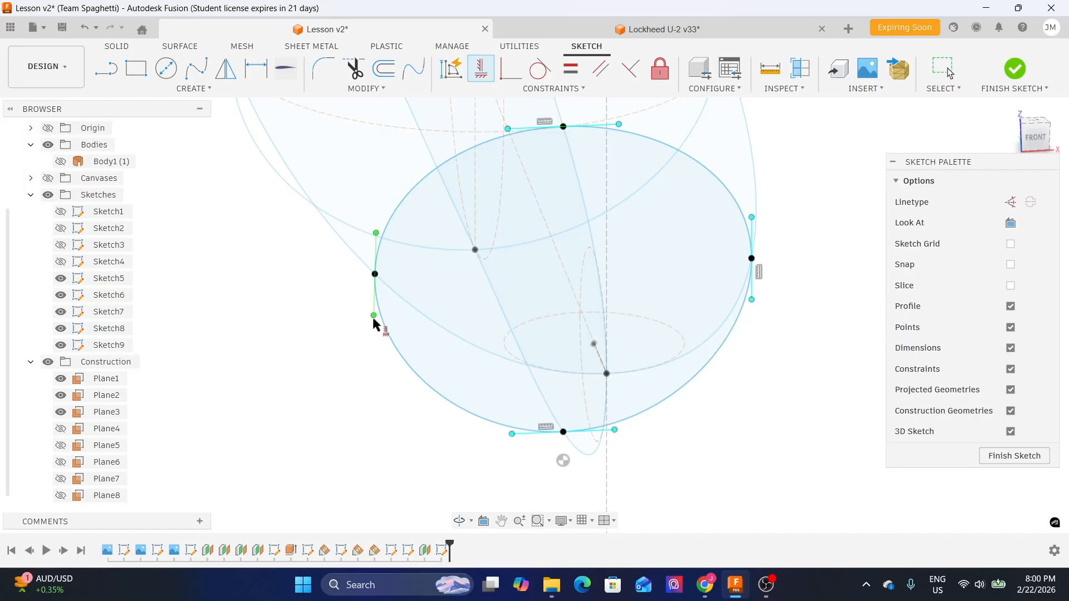
click(376, 251)
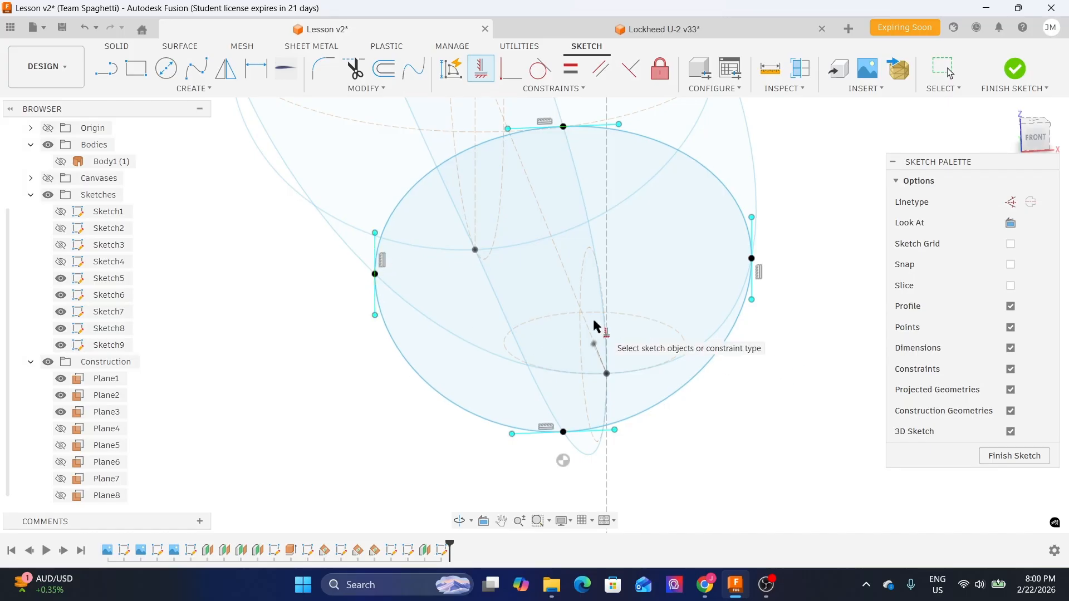
key(Escape)
- Finish the cross-section sketch
scroll(596, 326, down, 3)
mouse_move(741, 396)
shift+middle_down()
mouse_move(730, 377)
mouse_move(694, 370)
mouse_move(628, 375)
shift+middle_up()
mouse_move(706, 245)
middle_down()
mouse_move(386, 223)
mouse_move(447, 199)
mouse_move(495, 216)
middle_up()
scroll(506, 277, down, 3)
middle_drag(681, 346, 612, 354)
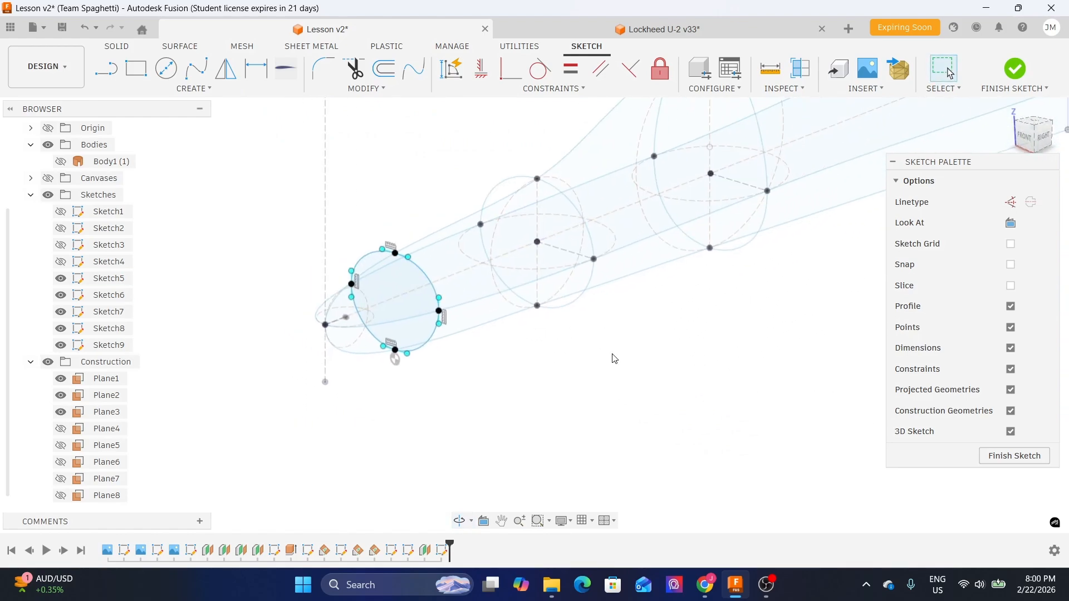
click(1008, 456)
- Show the fuselage body again and review the nose cross-sections in 3D
mouse_move(639, 406)
shift+middle_down()
mouse_move(823, 365)
mouse_move(759, 349)
mouse_move(776, 344)
mouse_move(850, 346)
mouse_move(745, 384)
shift+middle_up()
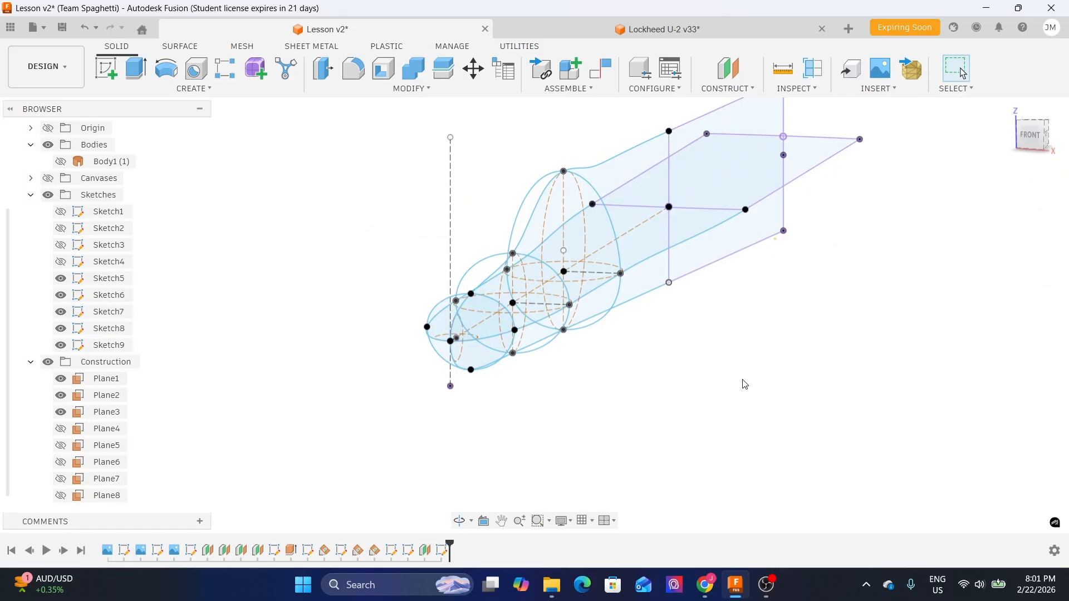
shift+middle_drag(750, 358, 680, 368)
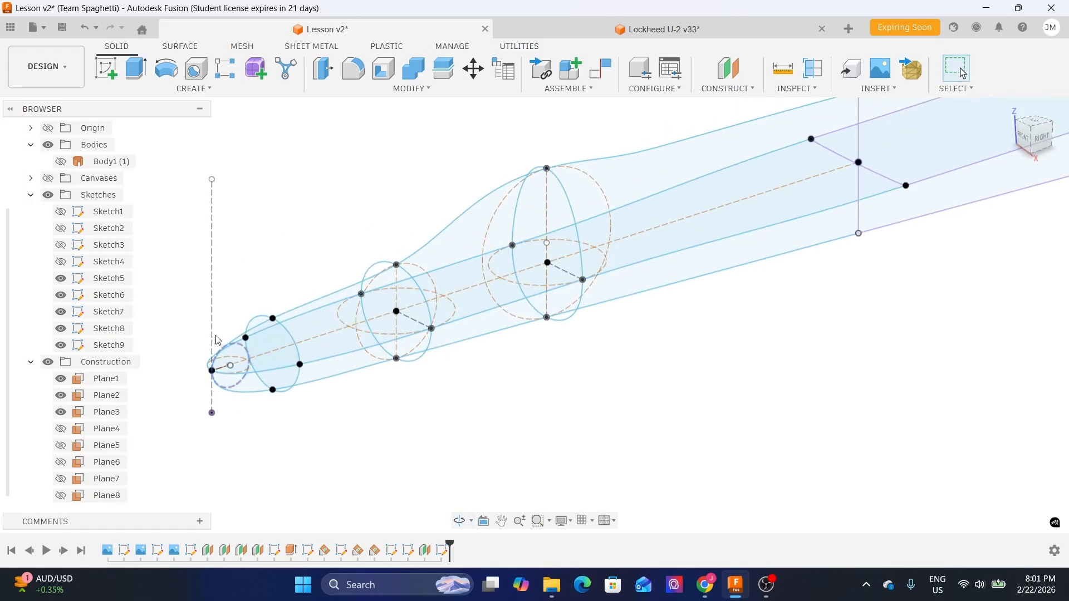
click(31, 363)
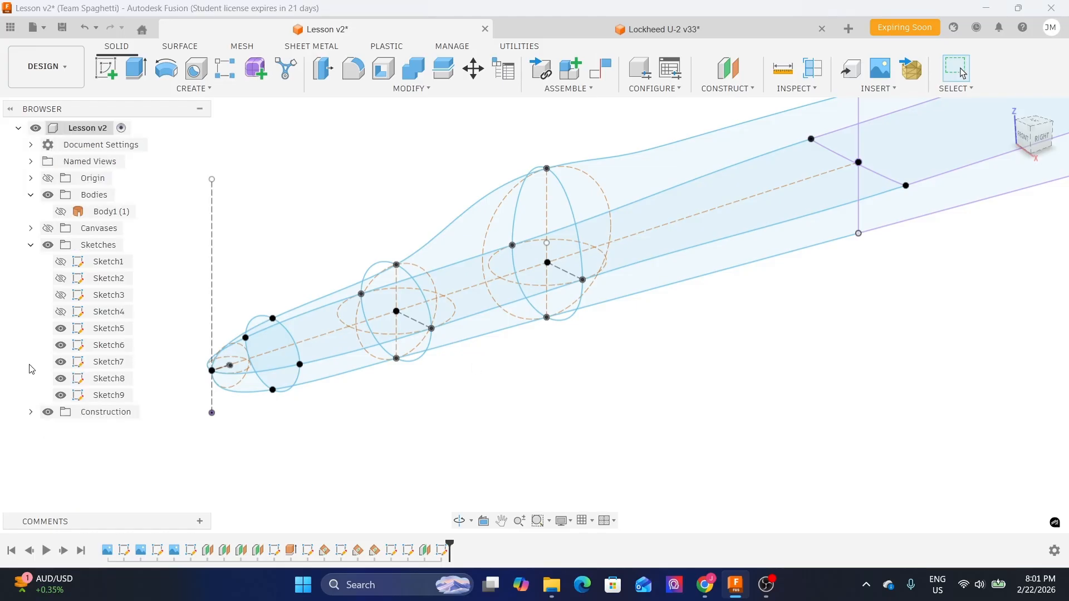
click(60, 212)
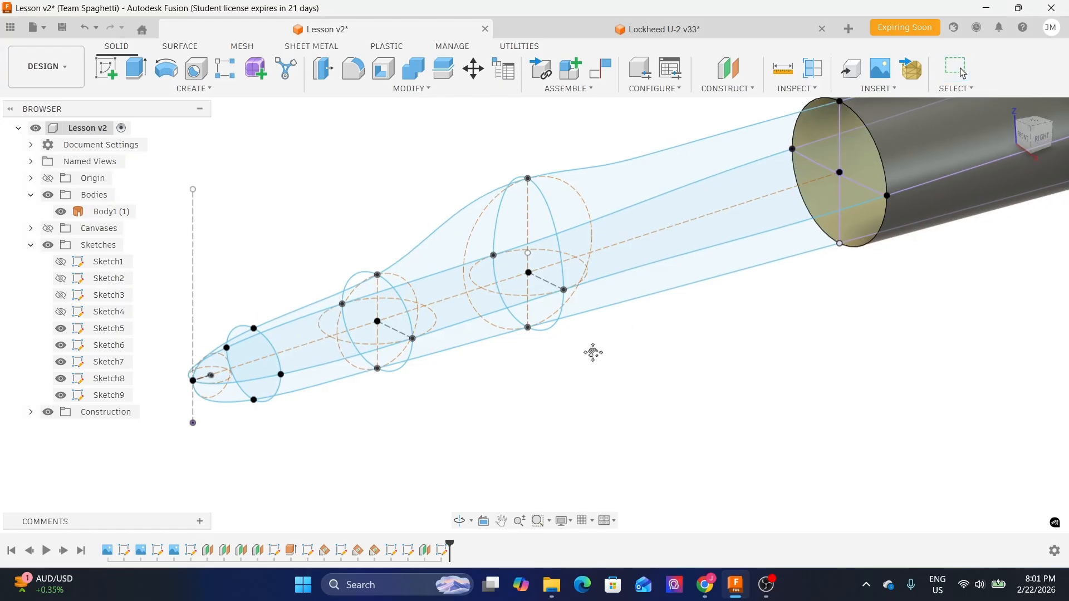
middle_drag(635, 325, 515, 404)
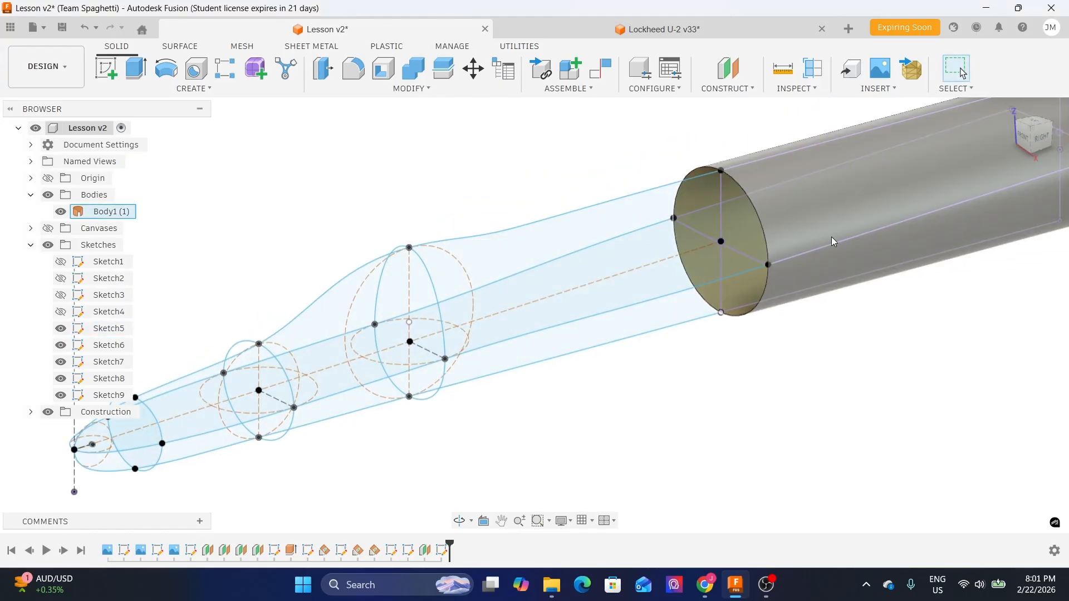
- Start a surface Loft and pick the rear fuselage cross-section as the first profile
click(181, 46)
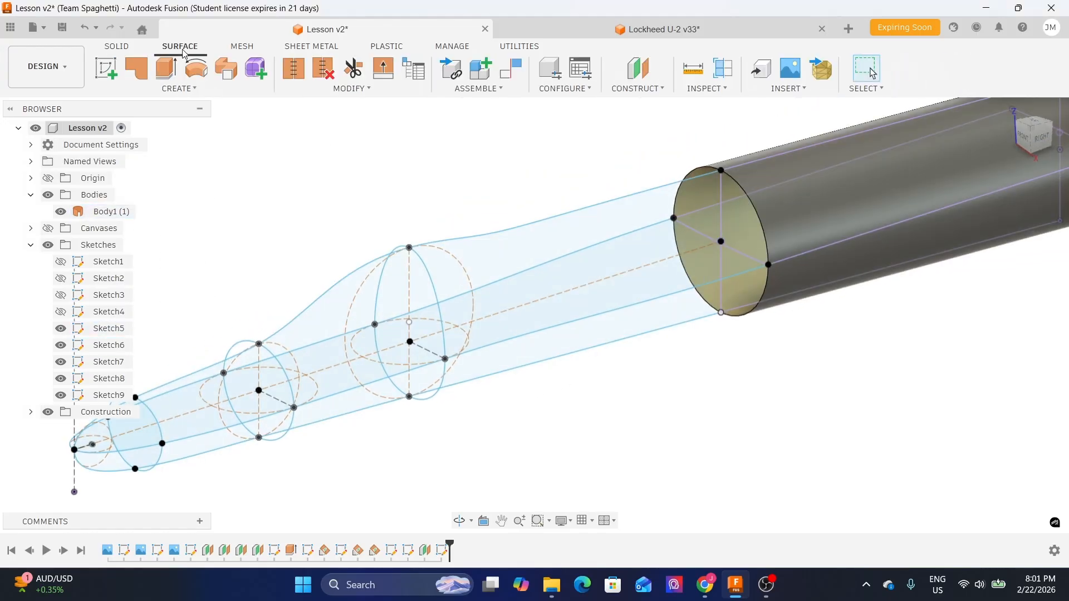
click(114, 49)
click(177, 47)
click(180, 93)
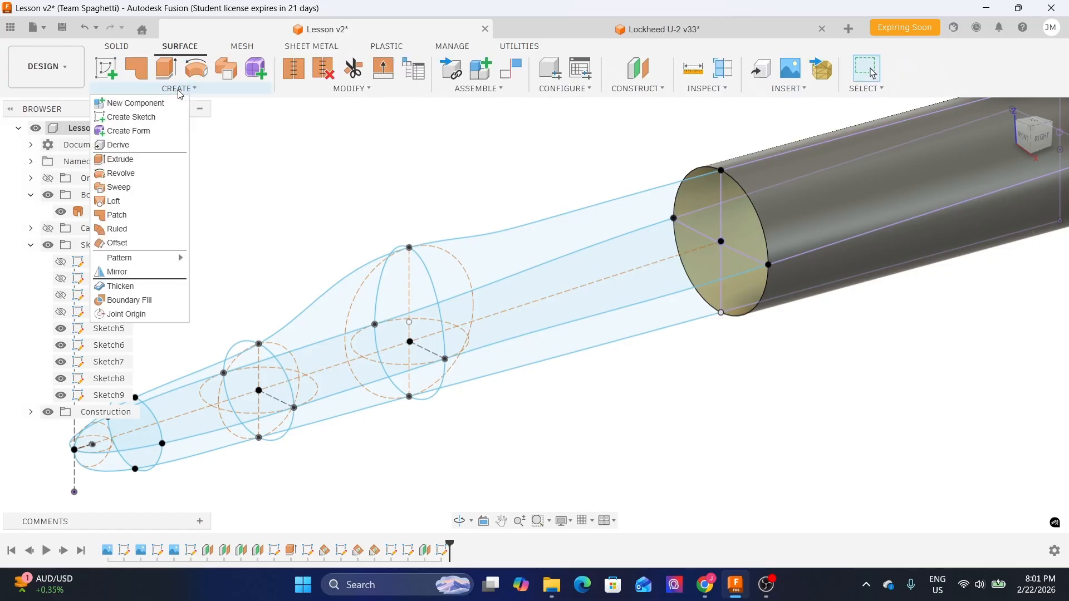
click(117, 203)
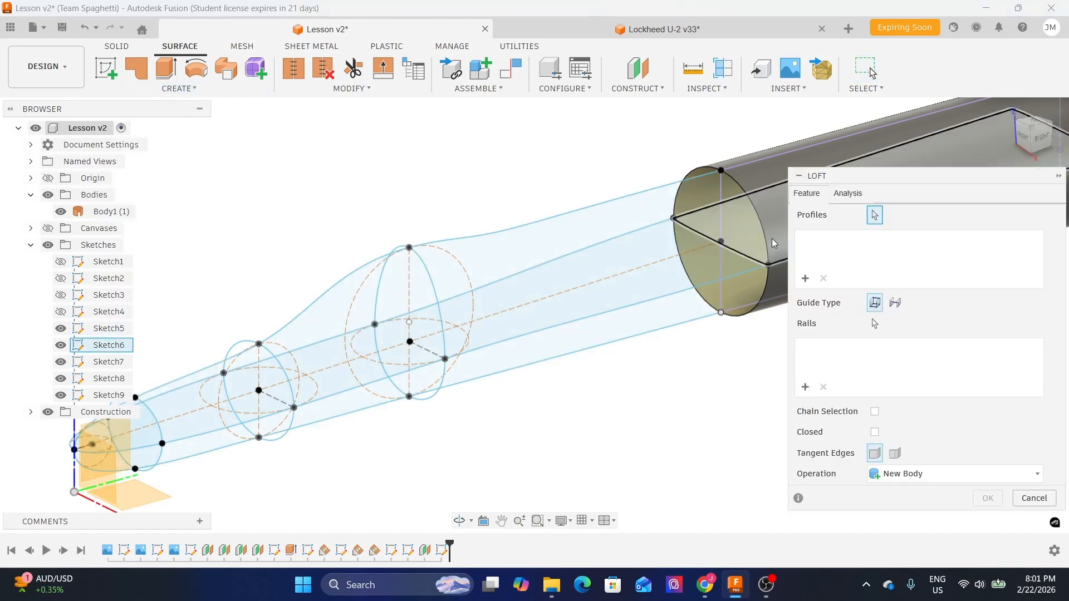
mouse_move(881, 183)
mouse_down()
mouse_move(930, 200)
mouse_move(865, 179)
mouse_up()
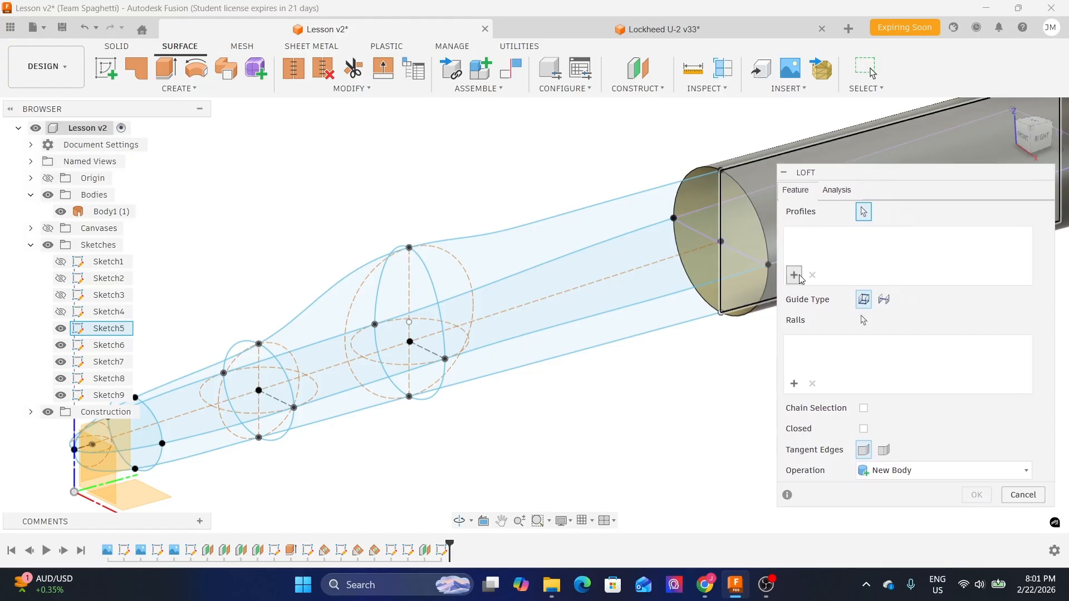
click(800, 280)
scroll(386, 172, down, 1)
scroll(734, 307, up, 2)
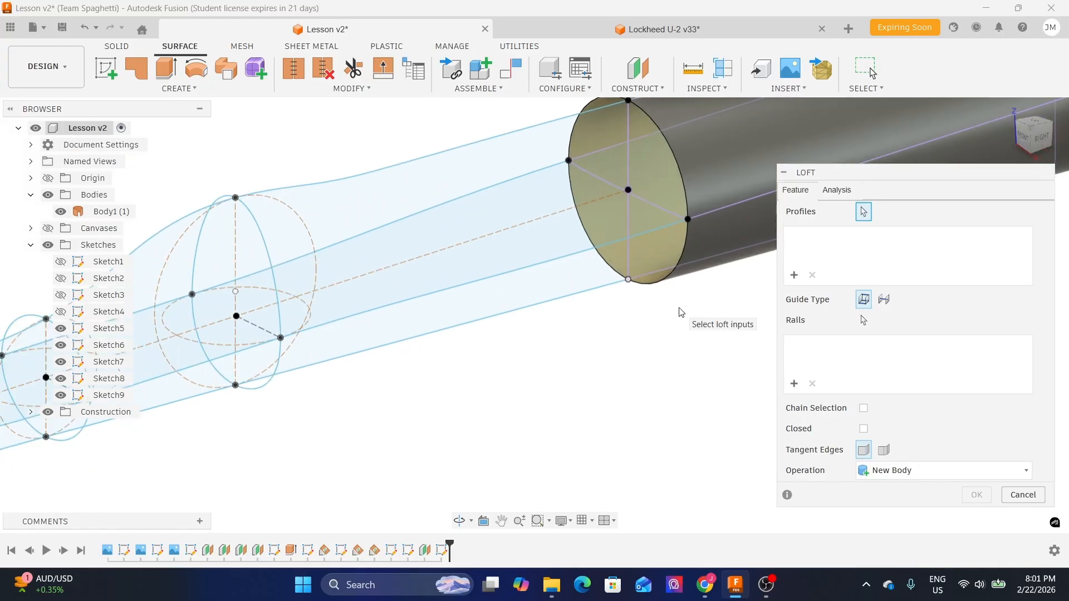
click(660, 285)
- Add the three nose cross-sections in order toward the tip as further loft profiles
scroll(693, 317, down, 2)
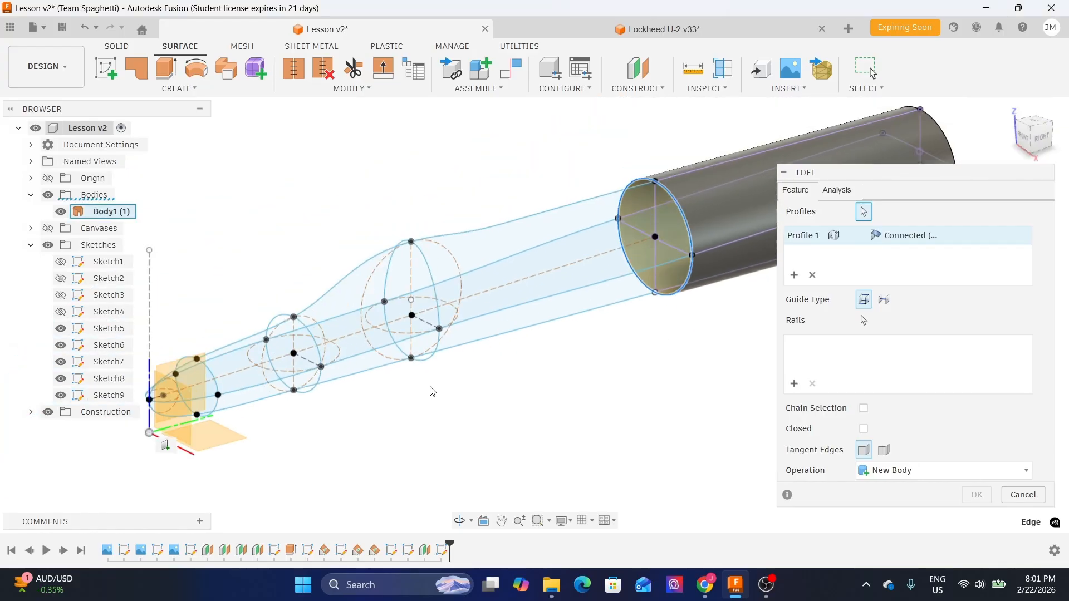
scroll(440, 390, up, 2)
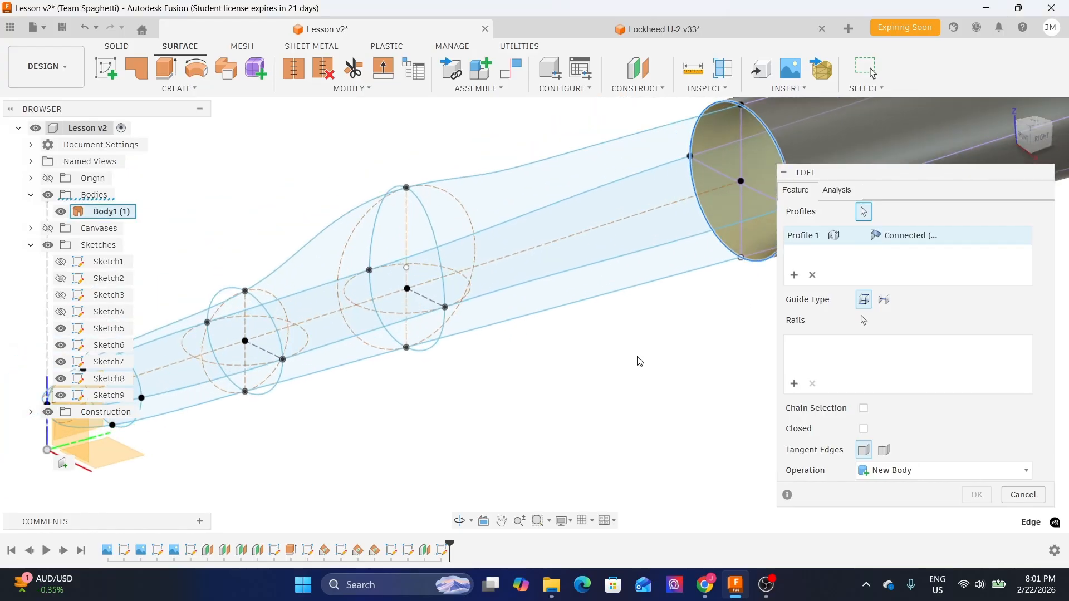
click(437, 353)
scroll(383, 384, down, 2)
scroll(383, 384, up, 3)
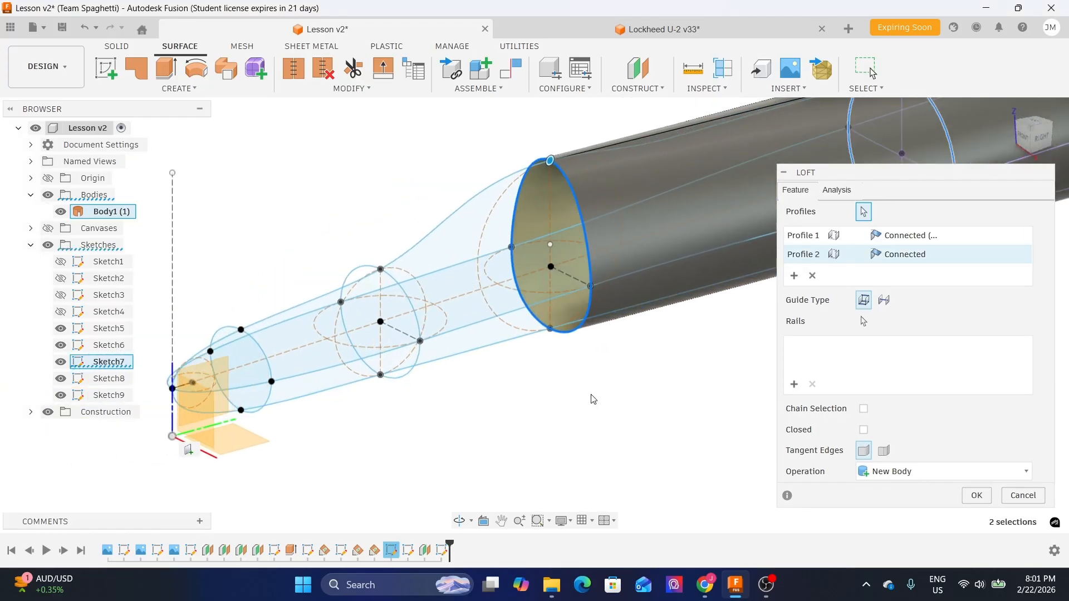
scroll(401, 388, up, 1)
click(411, 374)
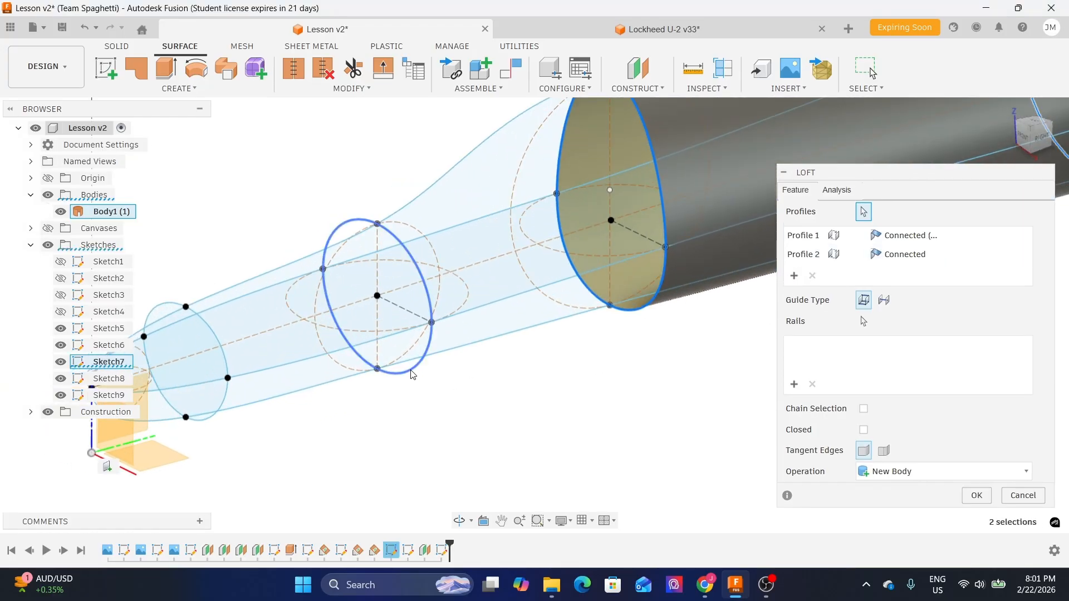
scroll(587, 383, down, 2)
scroll(396, 421, up, 1)
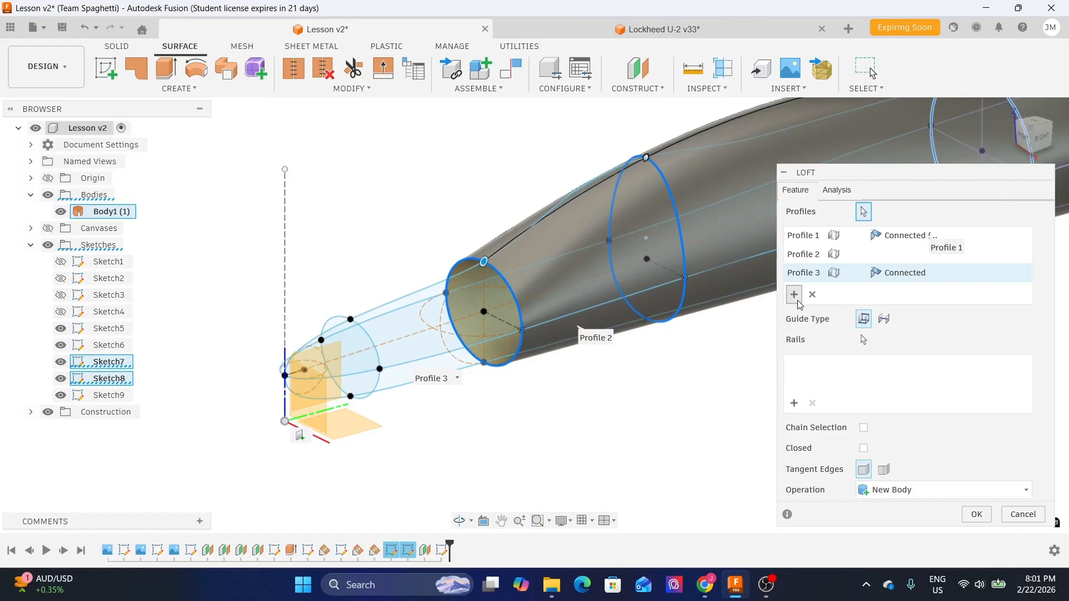
scroll(366, 414, down, 2)
click(368, 405)
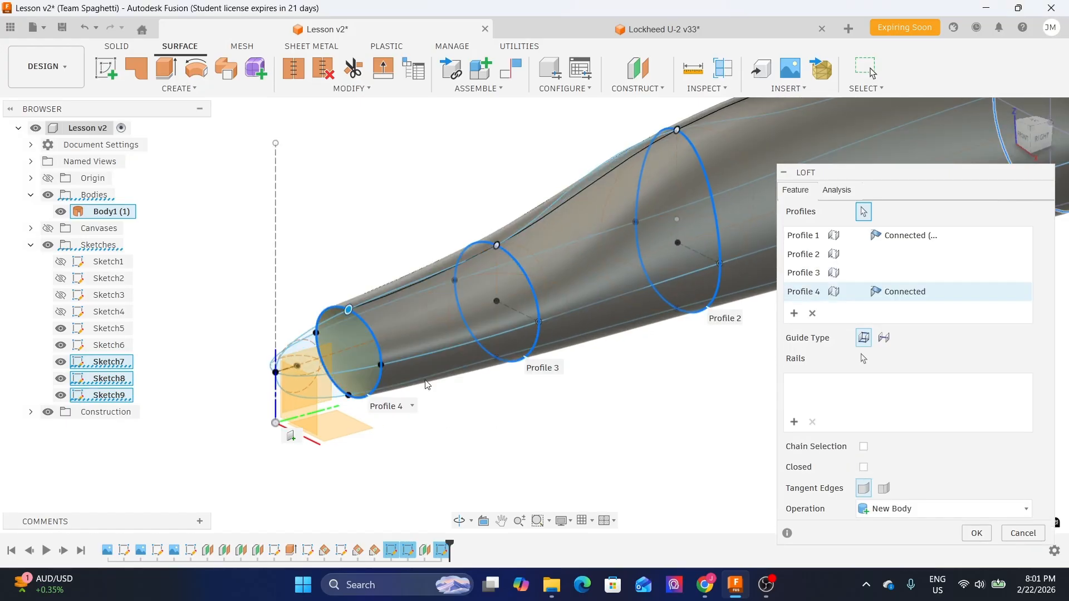
- Review the loft preview from several angles, including a side view against the reference canvas
shift+middle_drag(678, 338, 640, 356)
scroll(535, 389, up, 2)
shift+middle_drag(536, 389, 494, 387)
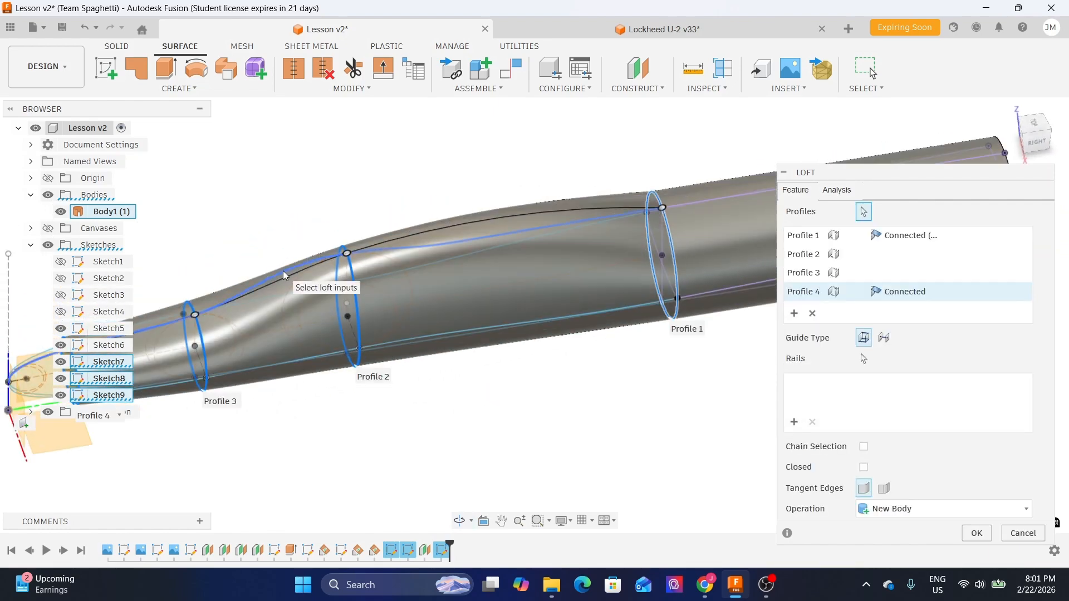
shift+middle_drag(329, 220, 527, 341)
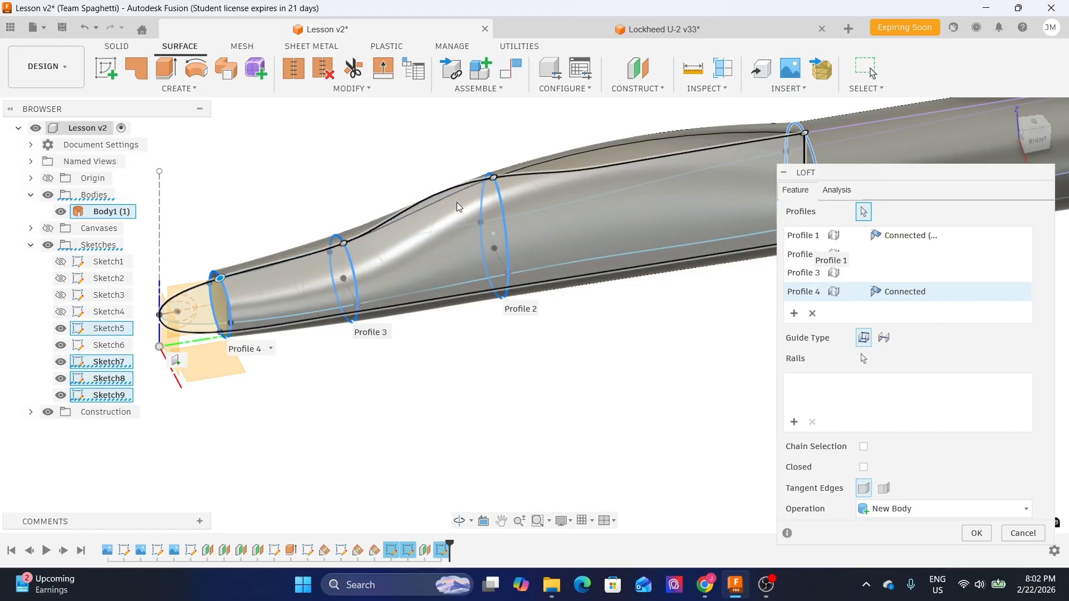
shift+middle_drag(607, 297, 583, 251)
click(48, 228)
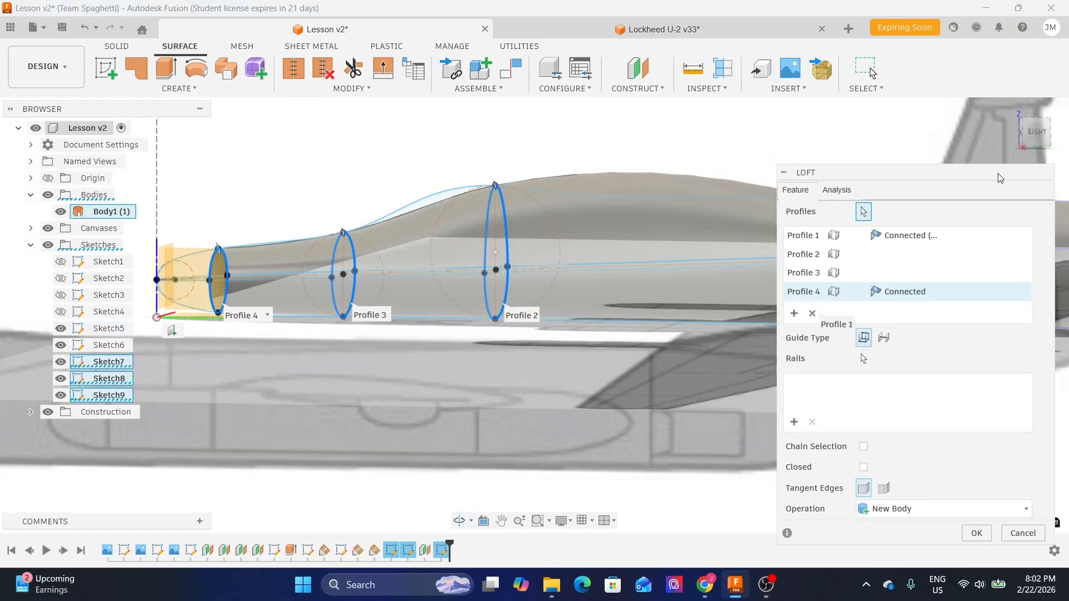
click(1036, 132)
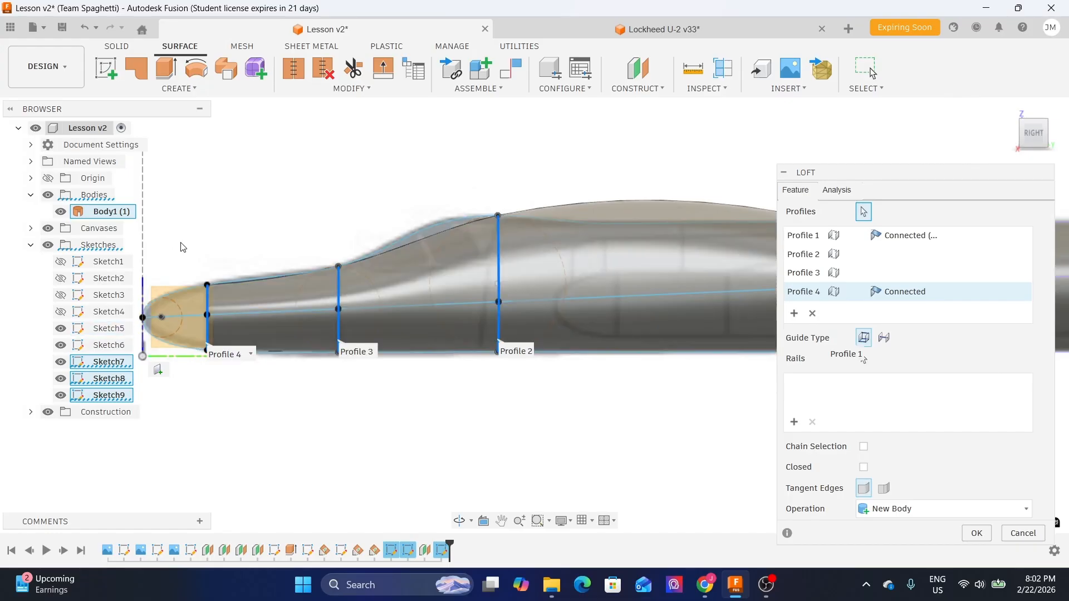
click(48, 228)
shift+middle_drag(377, 172, 411, 190)
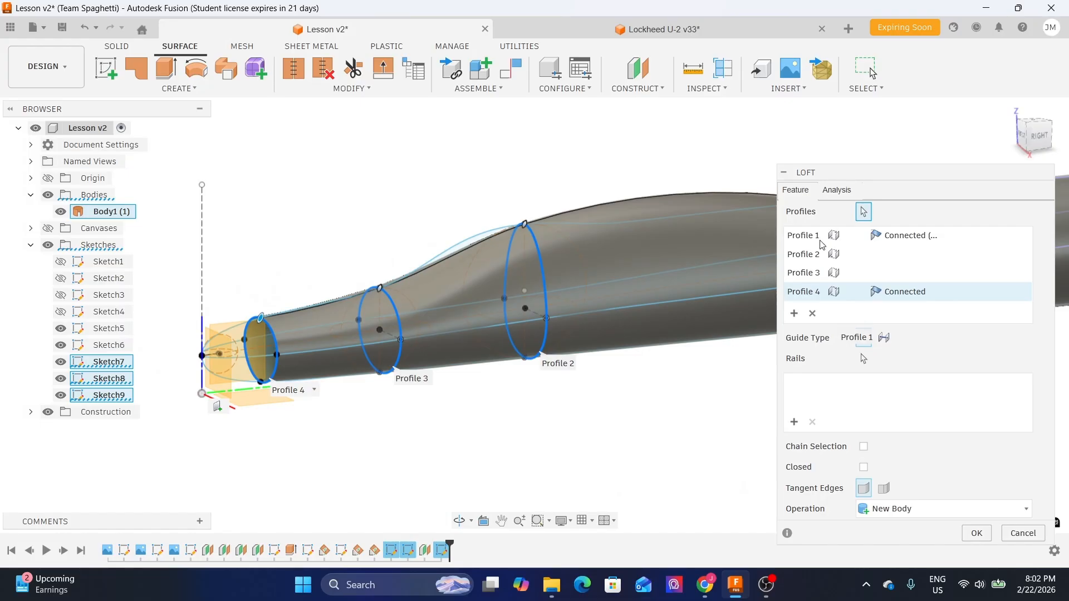
scroll(474, 268, down, 2)
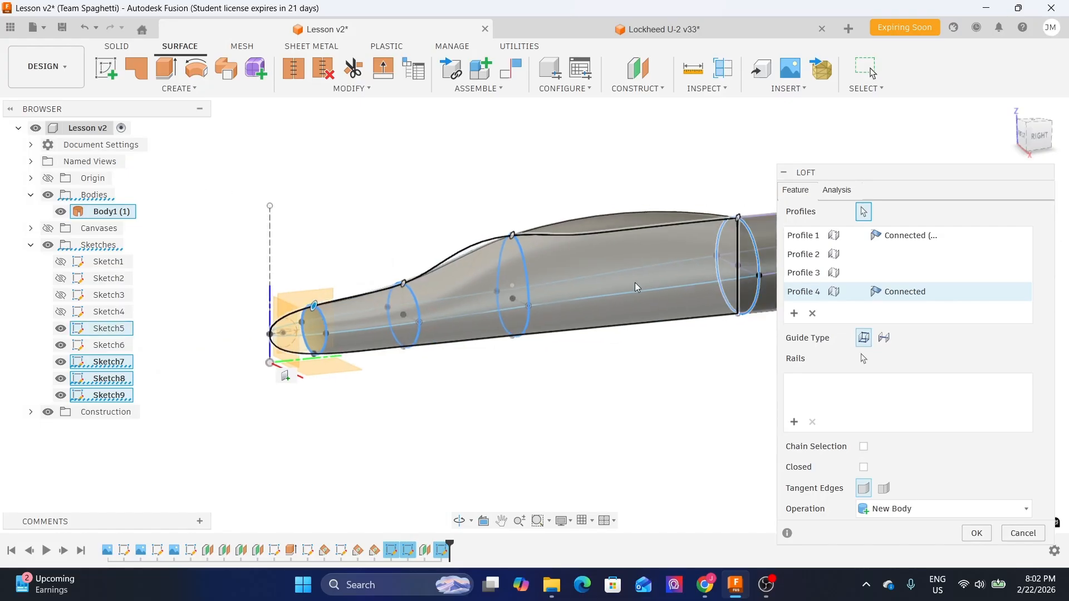
drag(877, 174, 884, 136)
- Select the top and bottom side-profile splines as the loft's first two rails
click(802, 383)
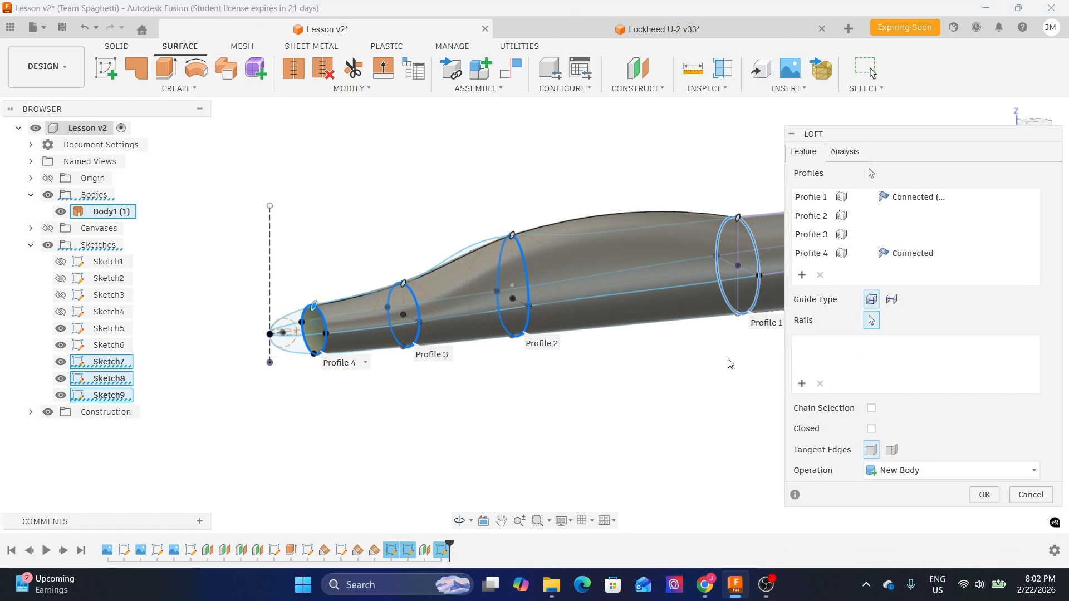
scroll(580, 241, up, 4)
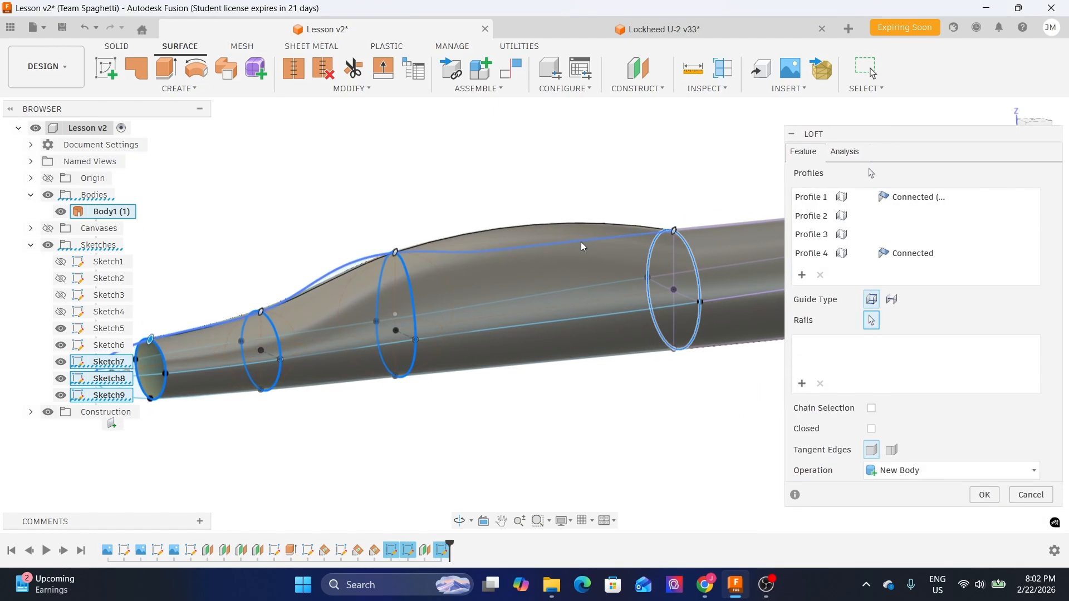
click(580, 242)
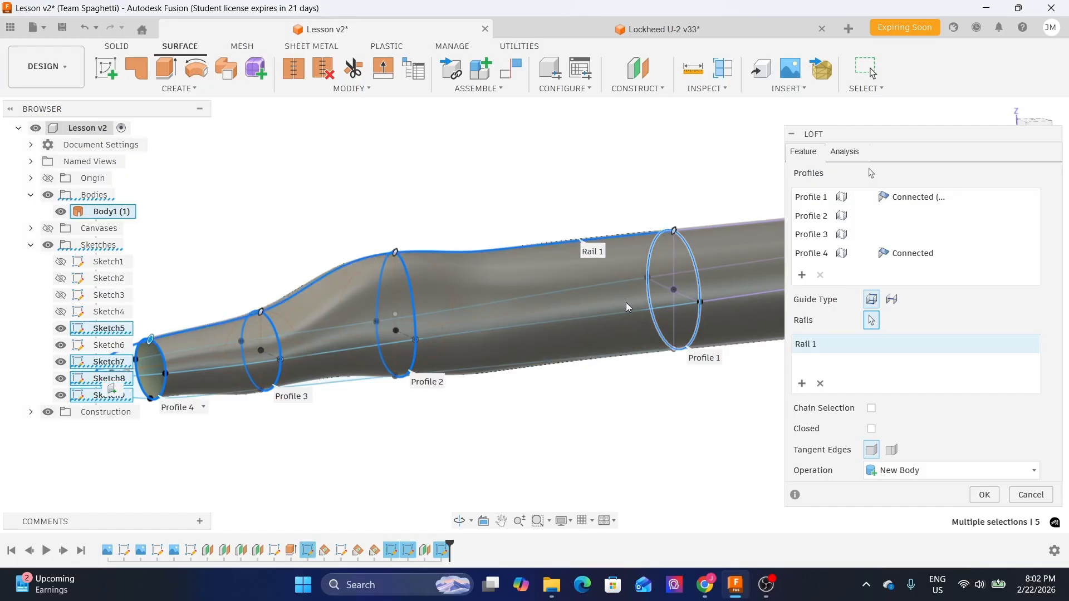
click(802, 390)
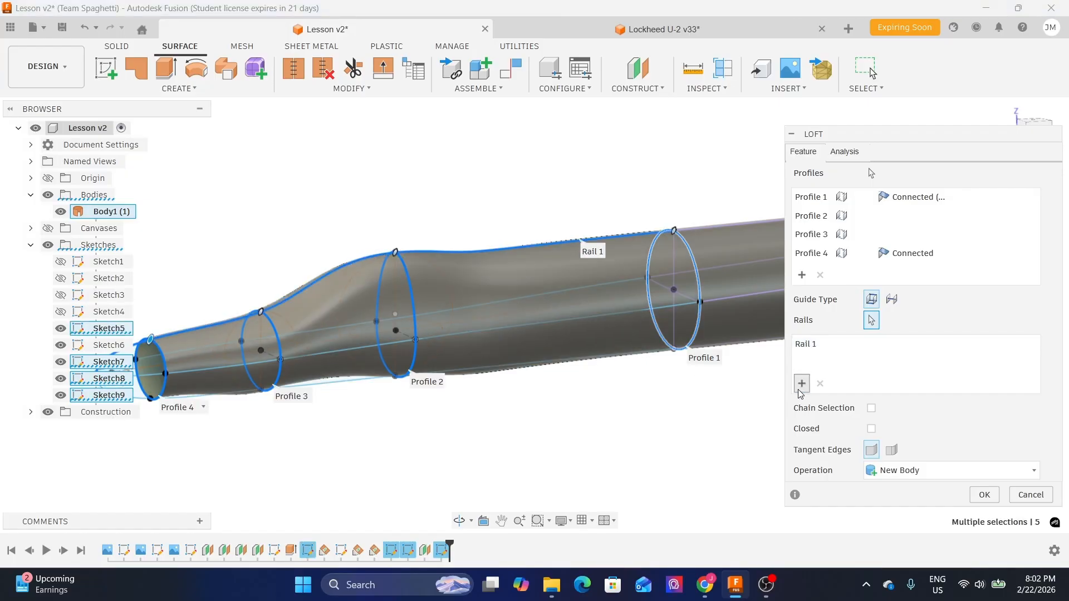
click(329, 385)
- Add the two side splines as the third and fourth loft rails
shift+middle_drag(507, 192, 495, 271)
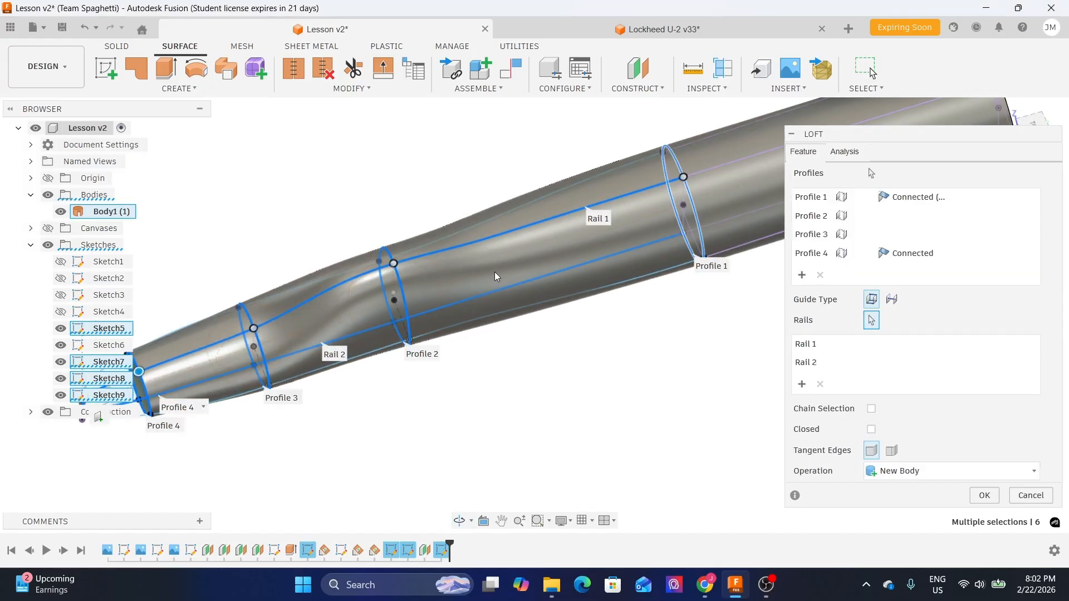
click(474, 325)
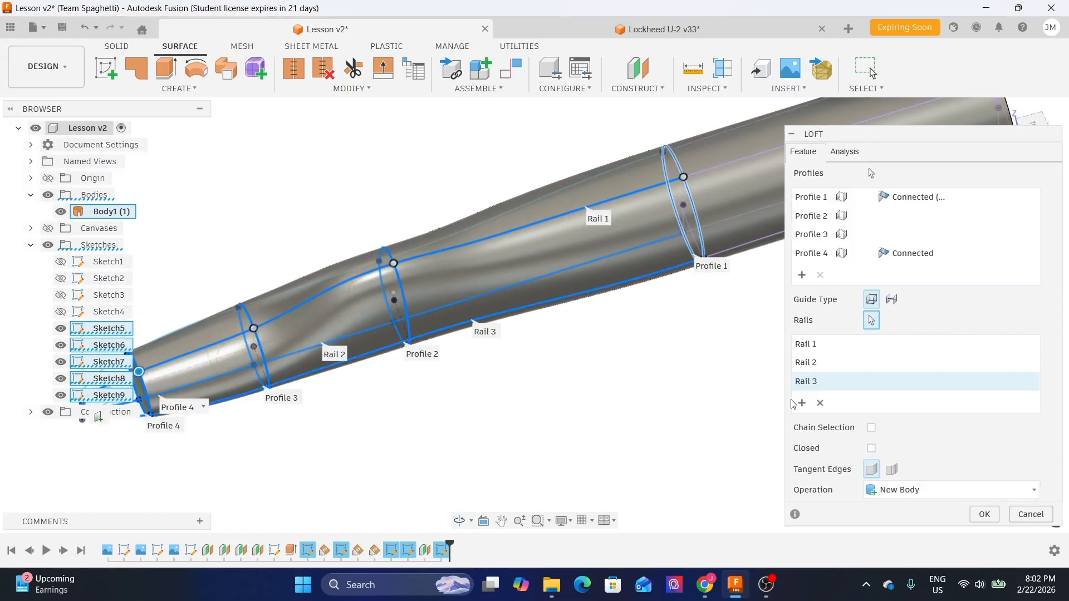
shift+middle_drag(480, 378, 640, 340)
scroll(643, 367, up, 3)
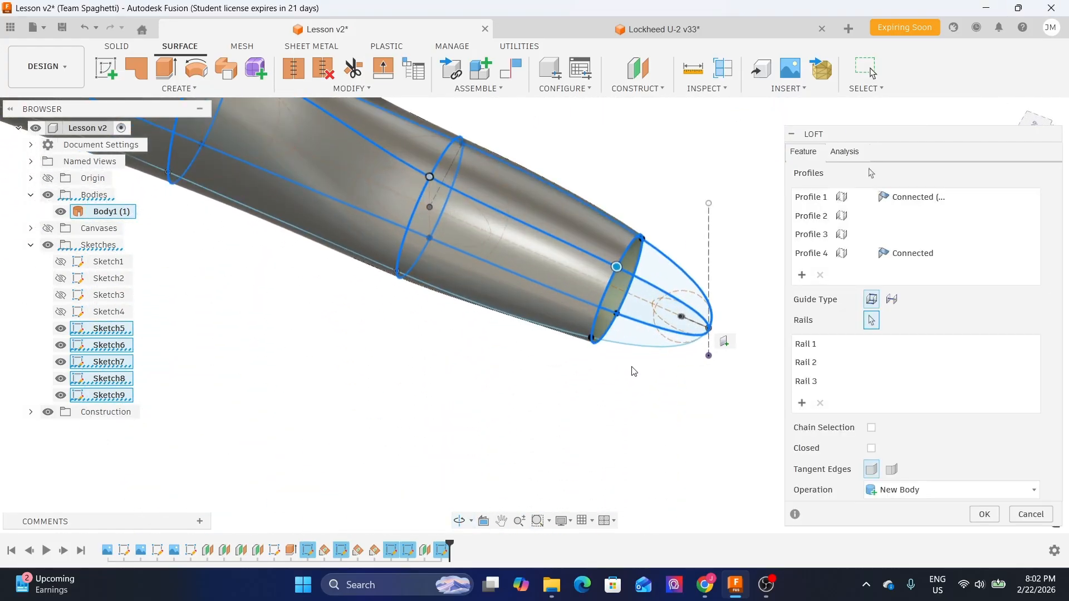
click(635, 346)
mouse_move(550, 405)
shift+middle_down()
mouse_move(522, 406)
mouse_move(515, 387)
mouse_move(378, 398)
mouse_move(553, 399)
shift+middle_up()
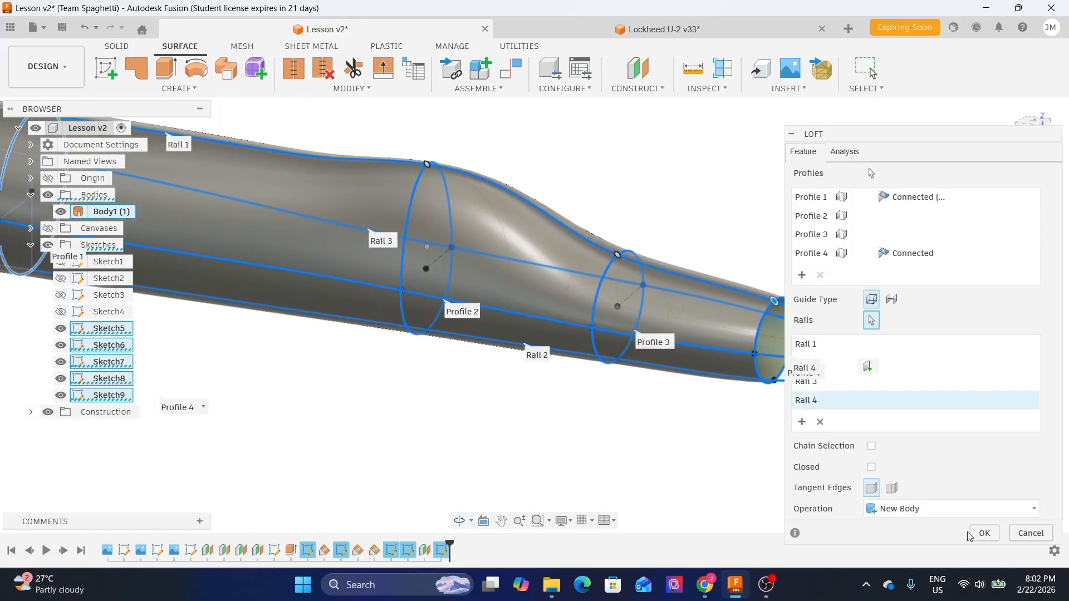
middle_drag(314, 376, 583, 444)
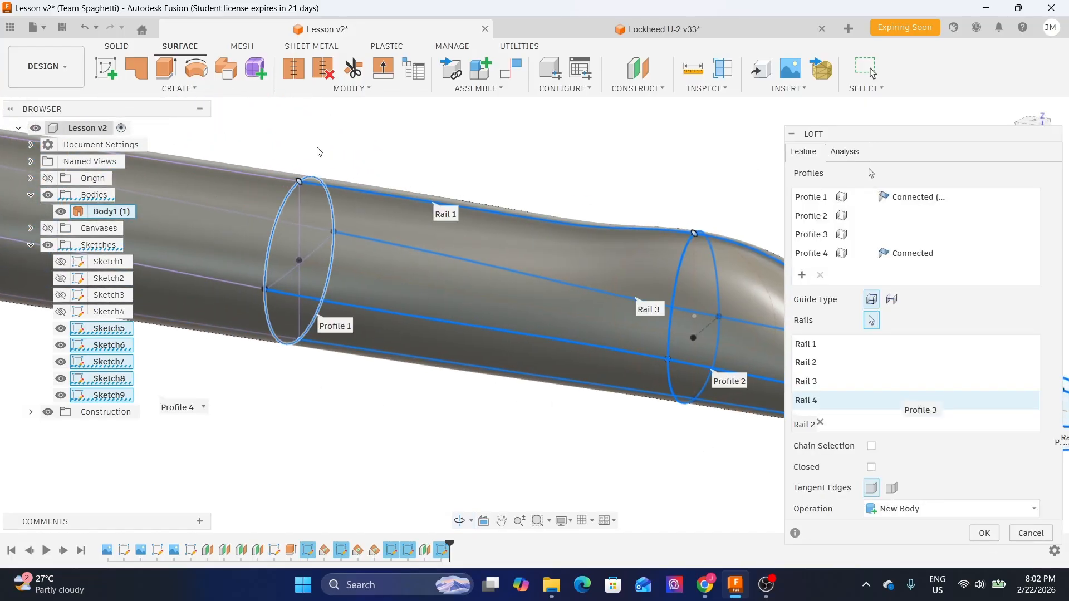
scroll(319, 140, up, 3)
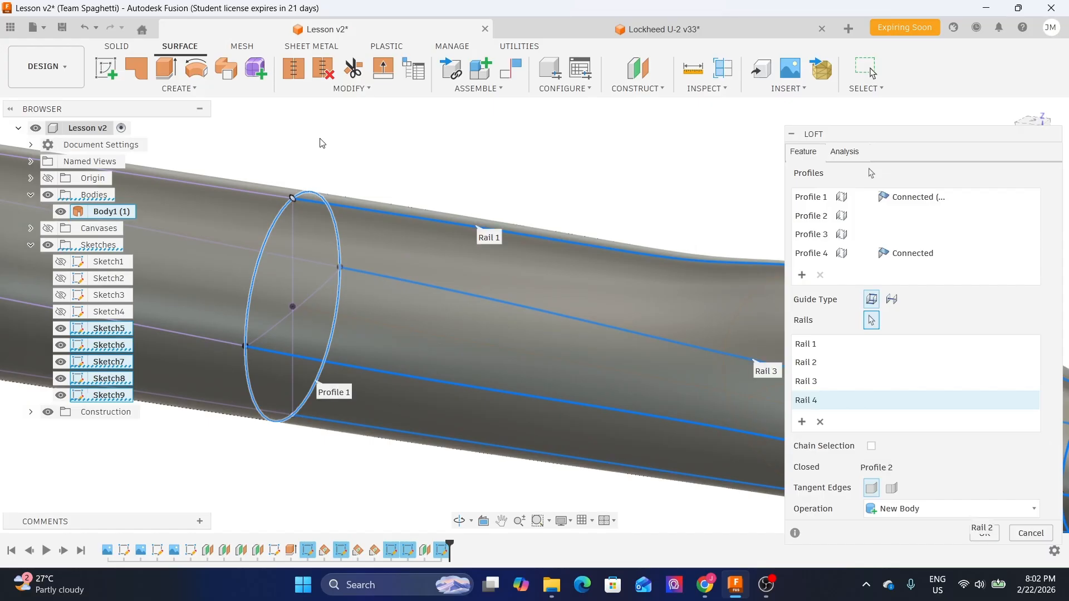
scroll(388, 222, down, 2)
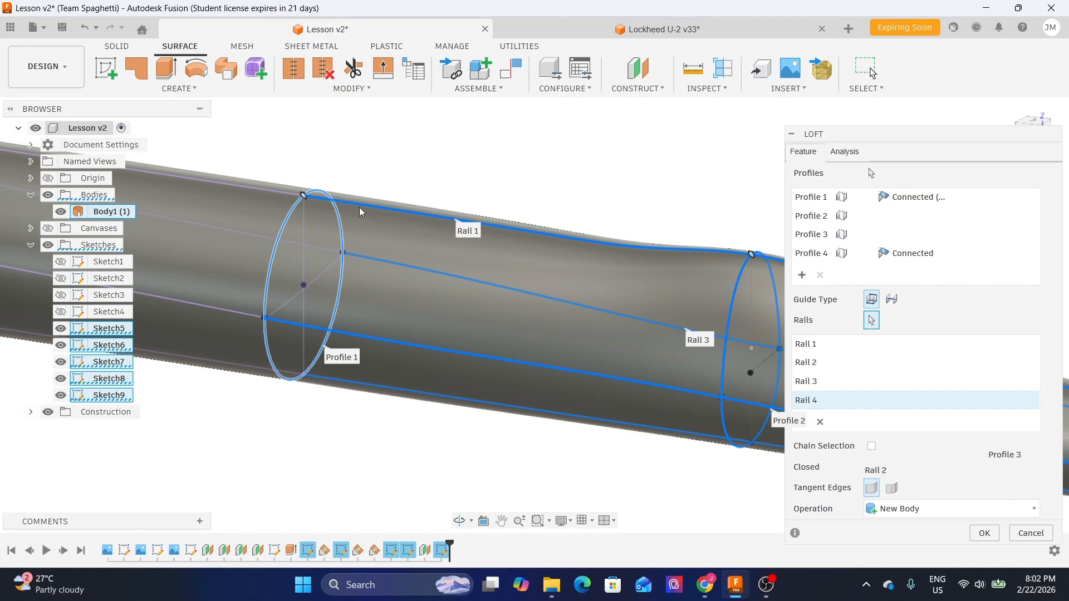
shift+middle_drag(372, 160, 386, 156)
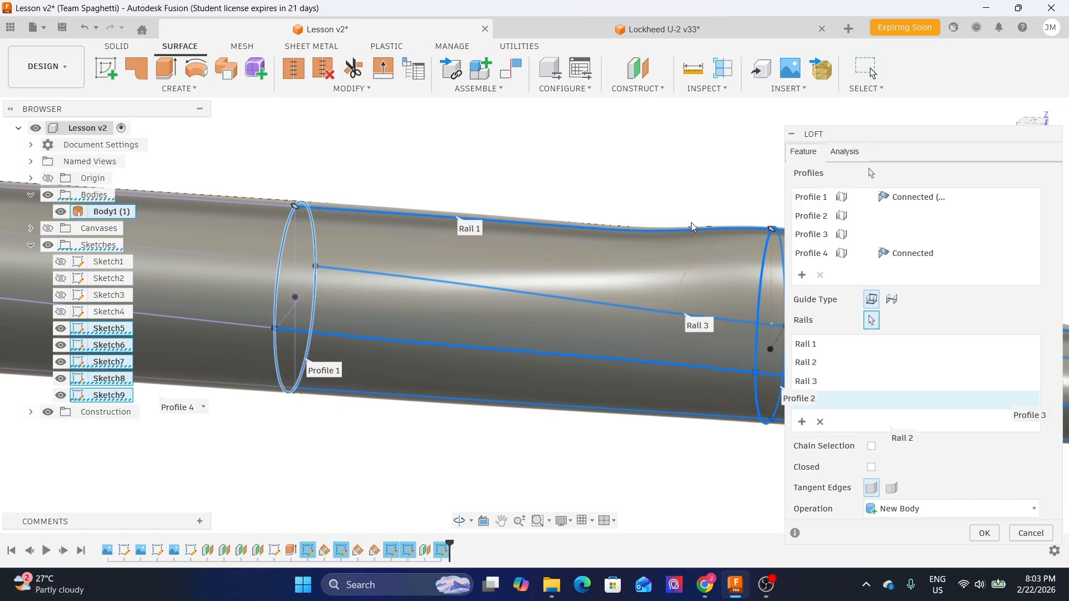
- Set the first profile's end condition to Tangent (G1) and complete the loft
click(947, 197)
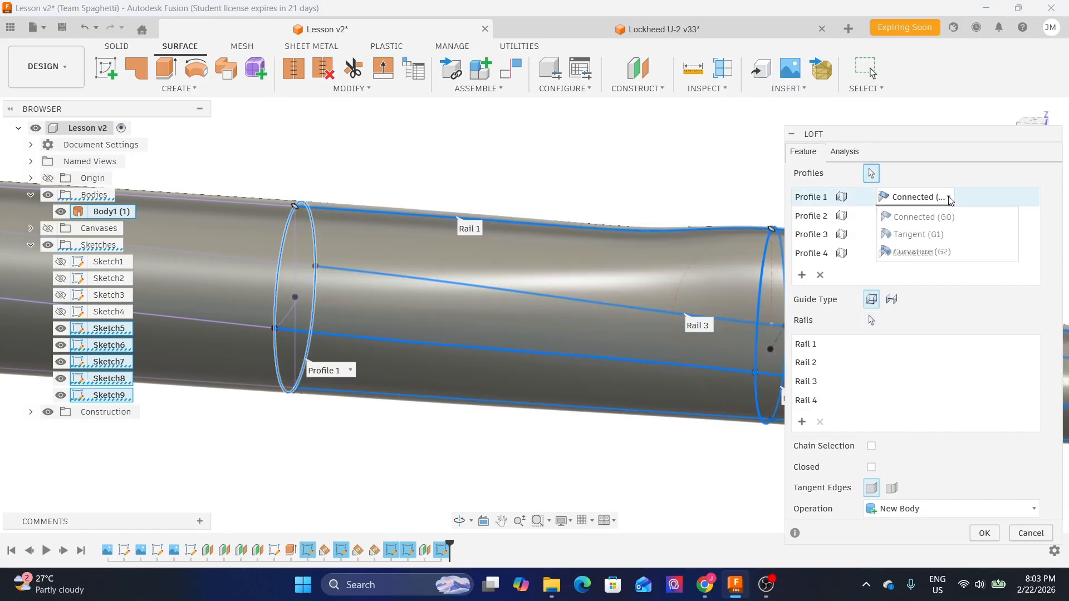
click(939, 236)
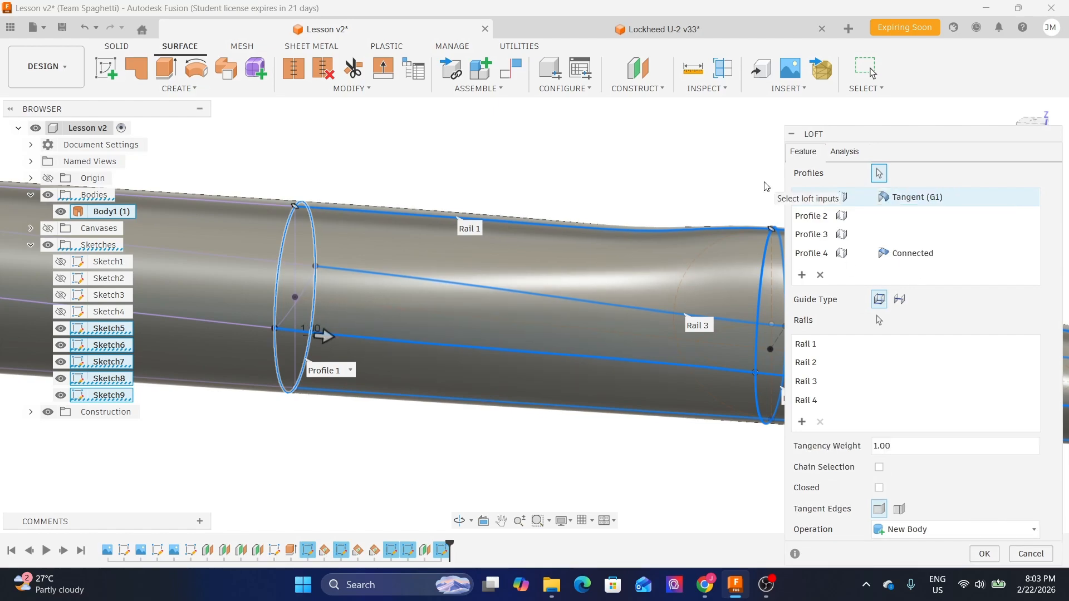
click(984, 554)
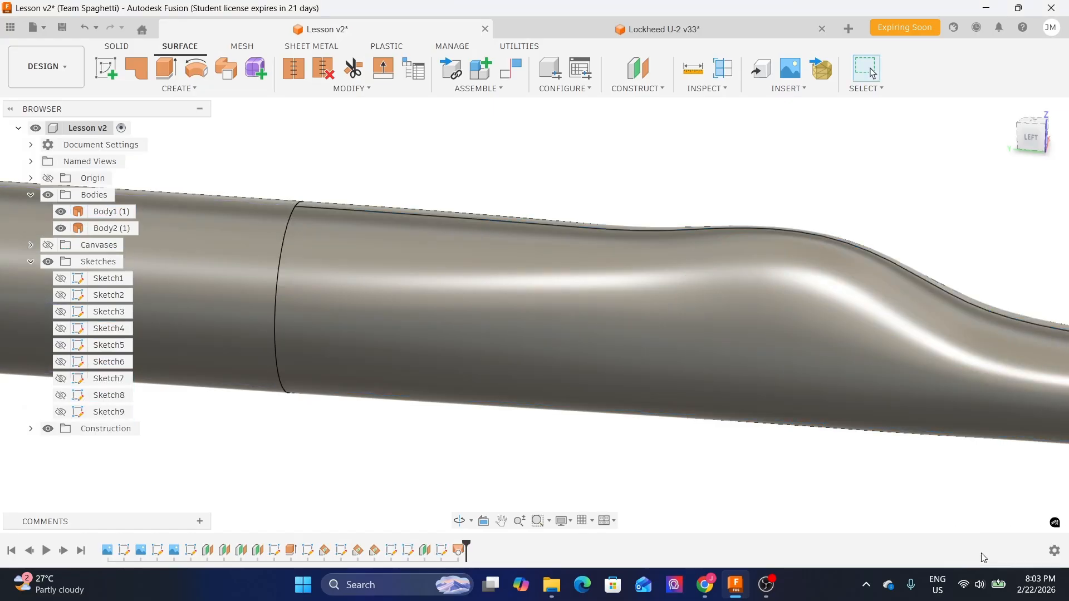
- Compare the lofted fuselage against the reference canvas from the top and side views
shift+middle_drag(570, 158, 584, 223)
scroll(585, 233, down, 6)
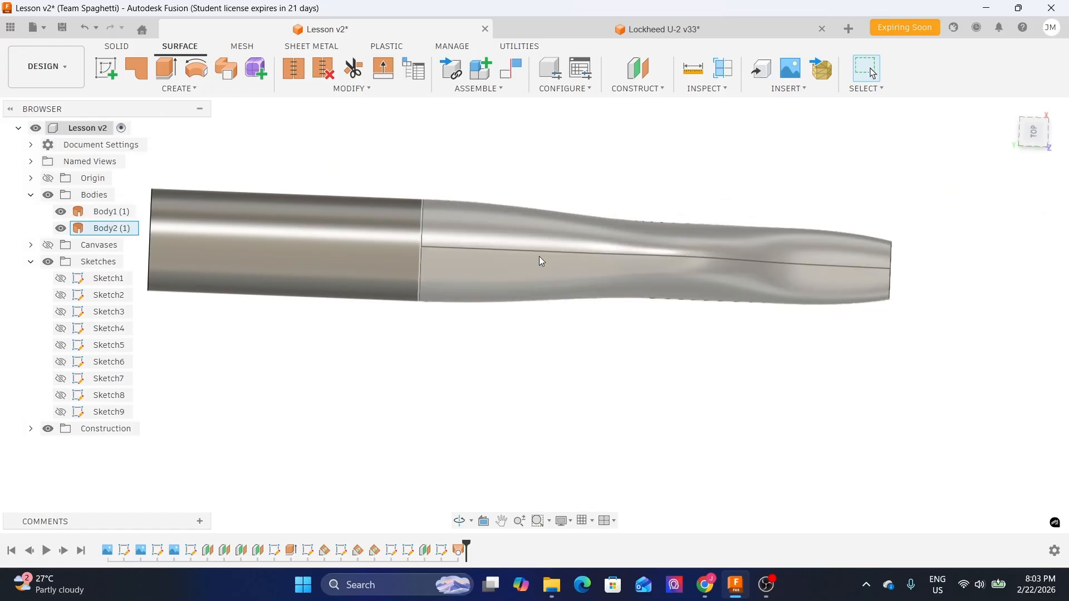
click(1034, 132)
click(30, 262)
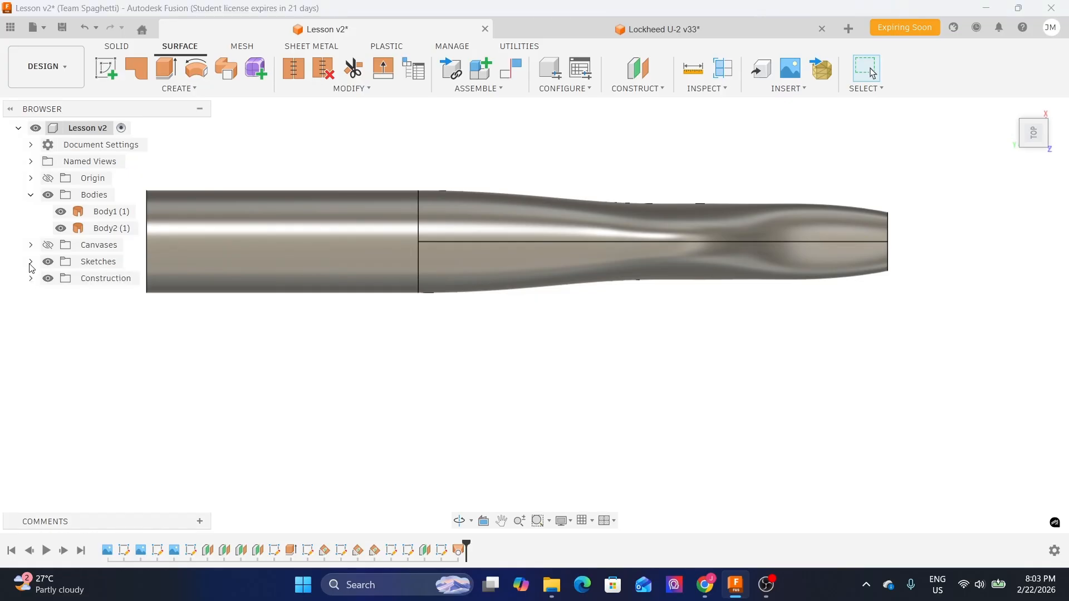
click(48, 245)
scroll(621, 303, up, 5)
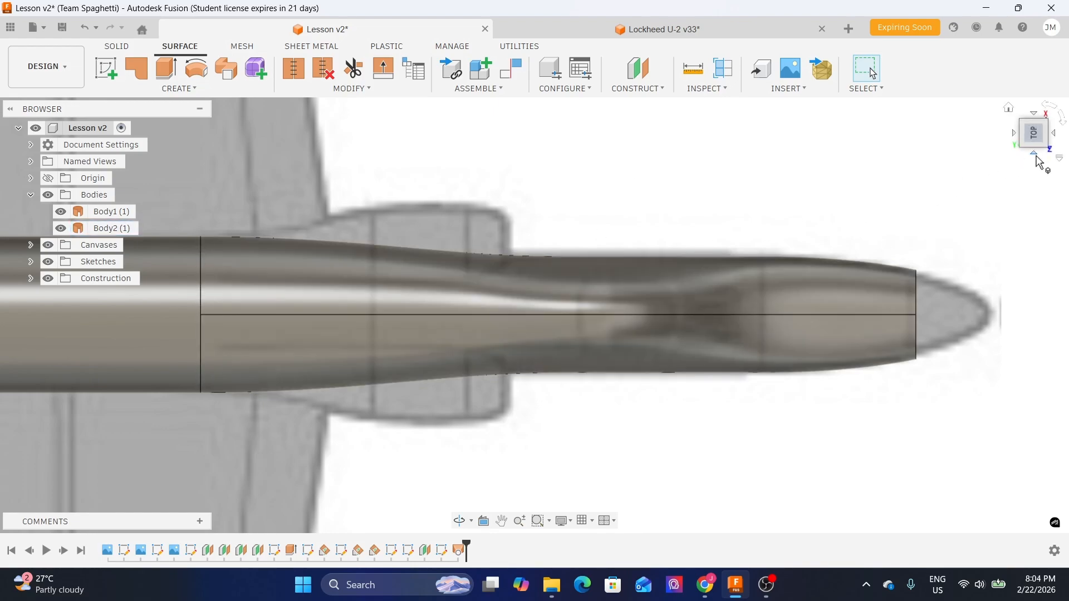
click(1034, 159)
scroll(548, 184, down, 3)
middle_drag(579, 236, 578, 204)
scroll(553, 271, up, 2)
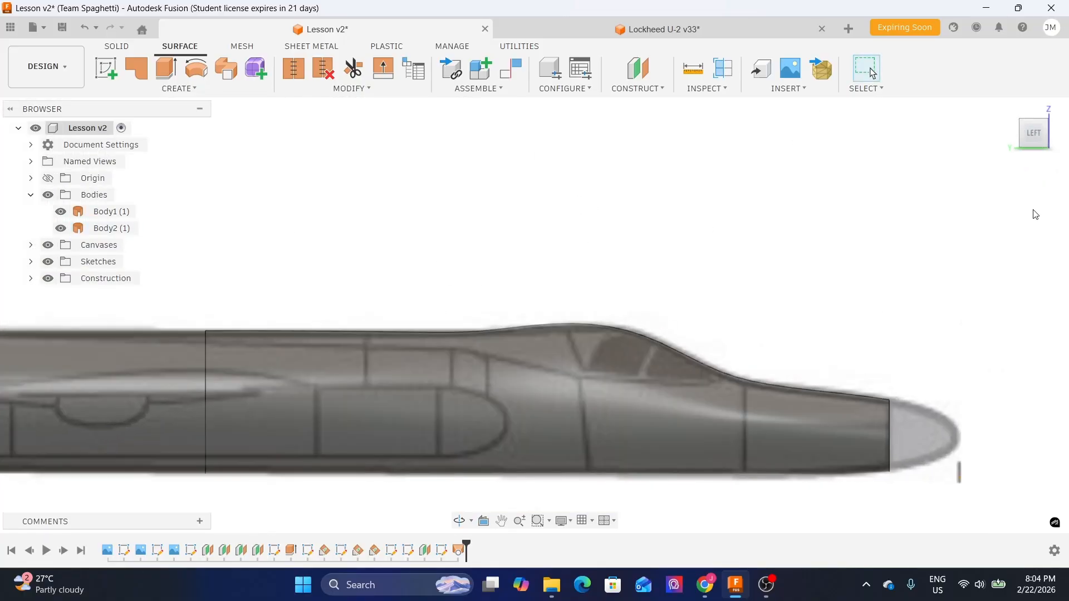
- Check the nose cross-sections against the front-view canvas, then hide the canvases again
click(1058, 134)
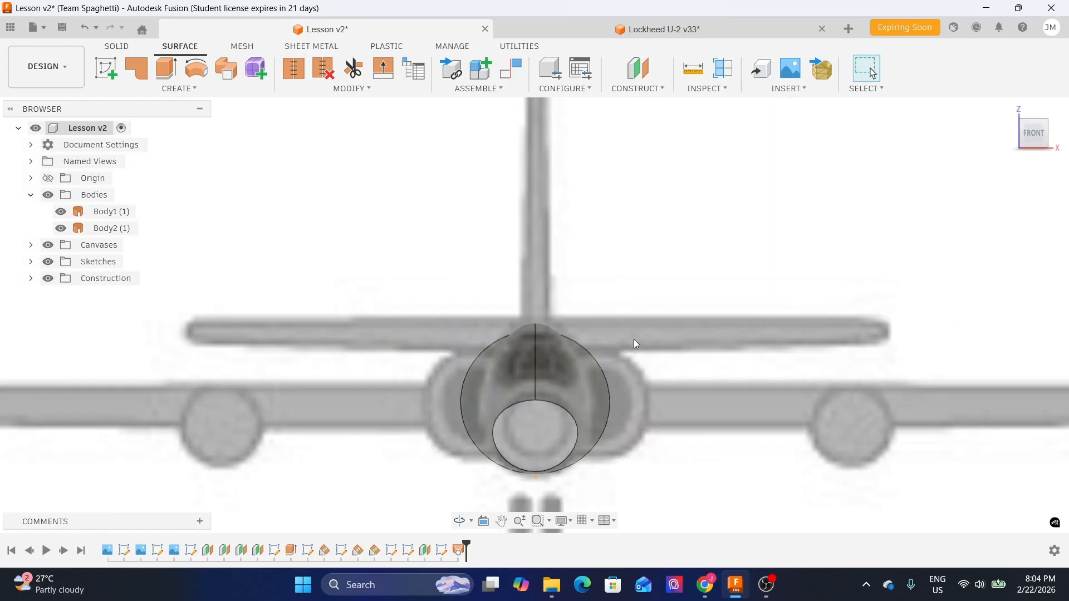
scroll(576, 338, up, 2)
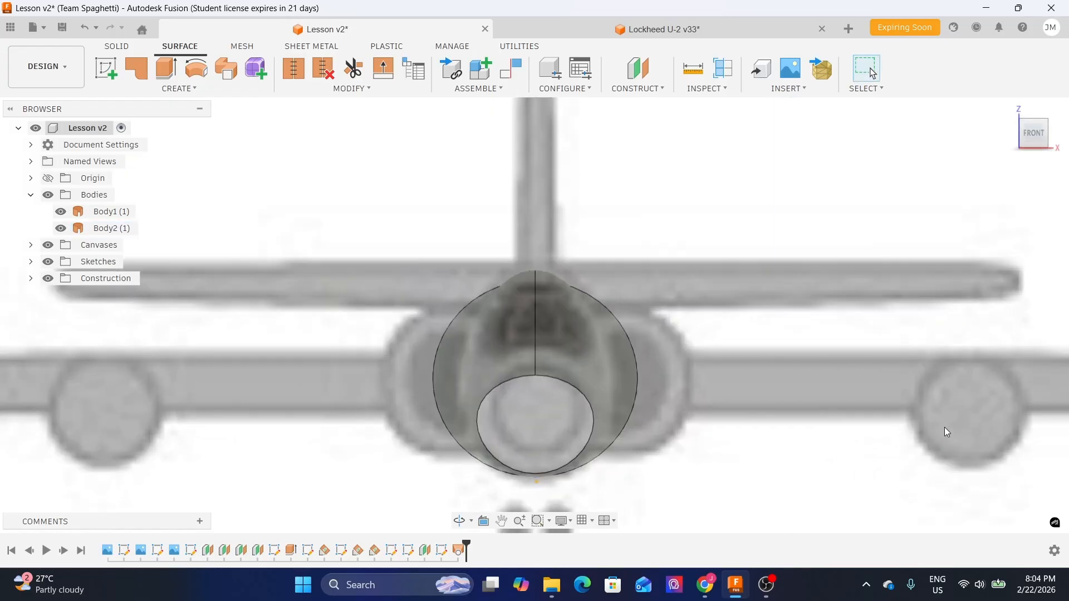
click(1034, 112)
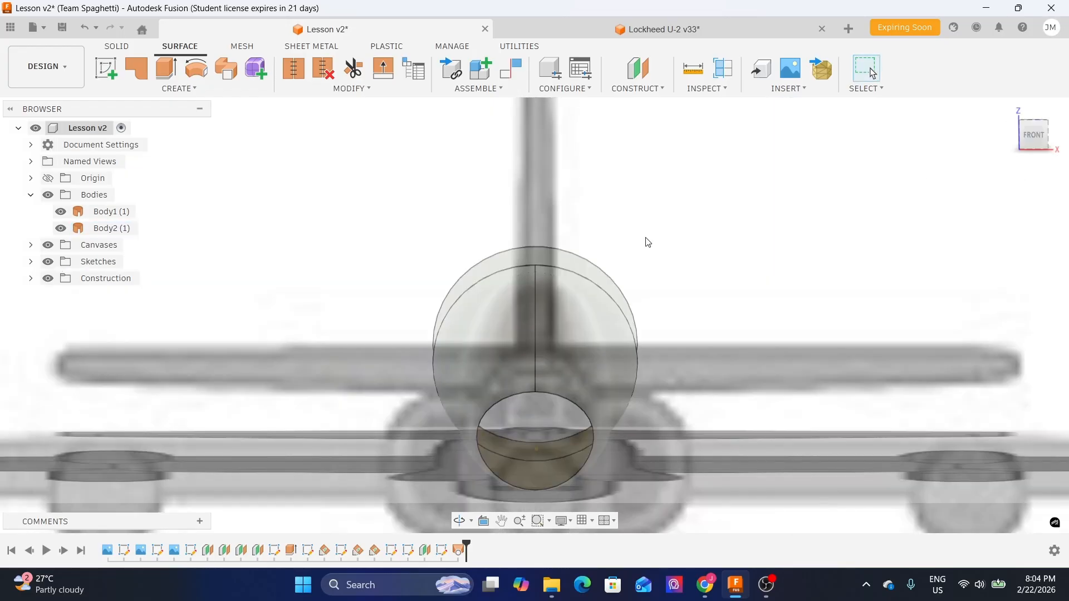
middle_drag(730, 410, 662, 391)
scroll(559, 325, up, 3)
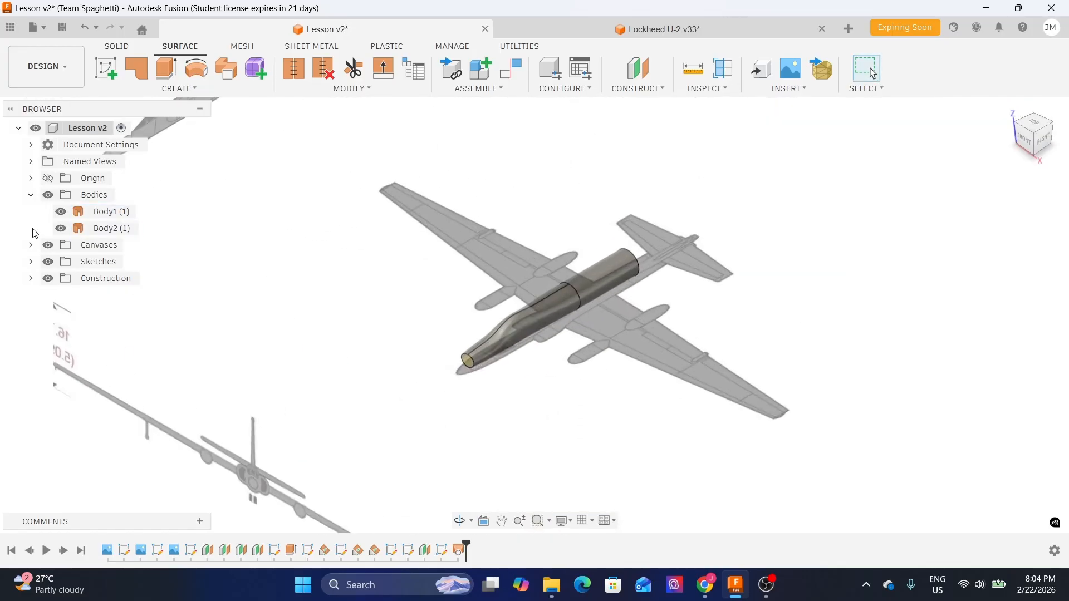
click(48, 245)
scroll(592, 326, up, 5)
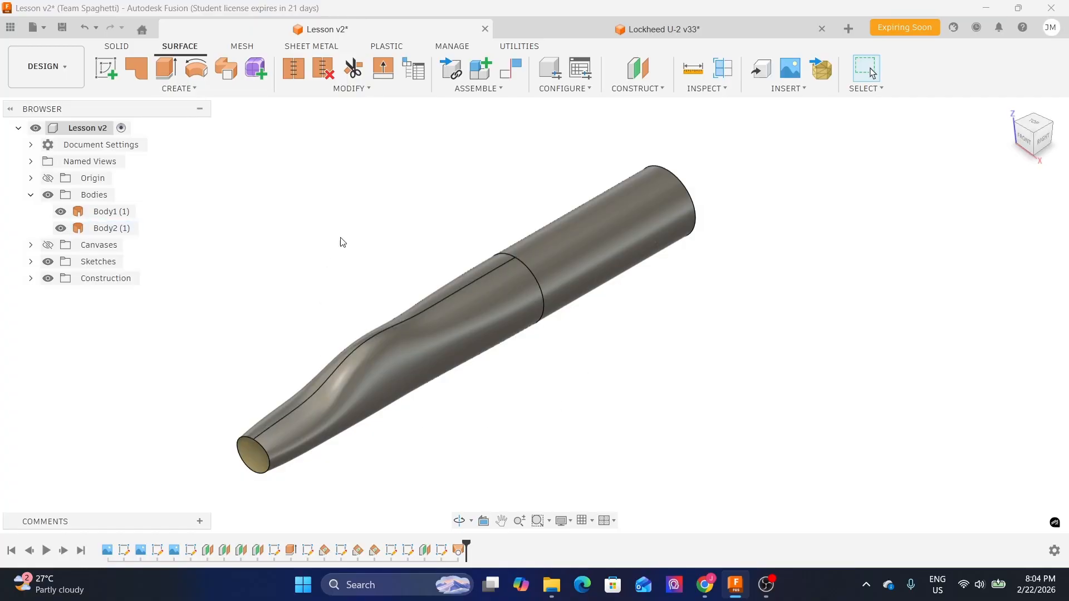
- Switch the display's visual style to Shaded
click(279, 441)
click(569, 525)
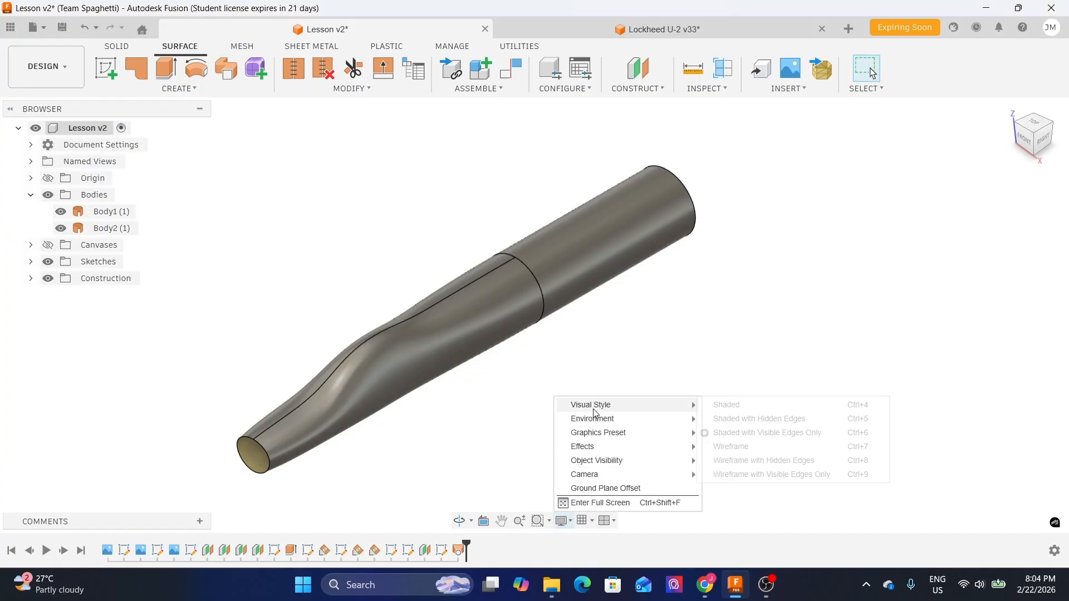
mouse_move(597, 411)
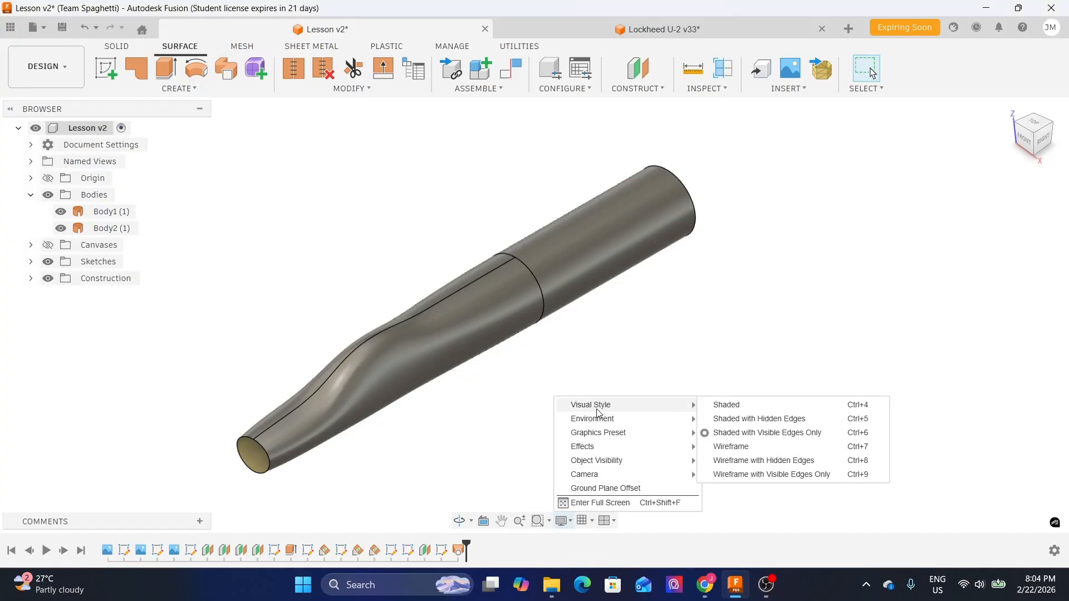
click(720, 406)
- Orbit and zoom around the lofted fuselage to inspect the smoothness of the nose surface
drag(695, 395, 474, 244)
shift+middle_drag(474, 244, 432, 262)
middle_drag(357, 329, 390, 222)
scroll(512, 301, up, 2)
shift+middle_drag(678, 367, 594, 422)
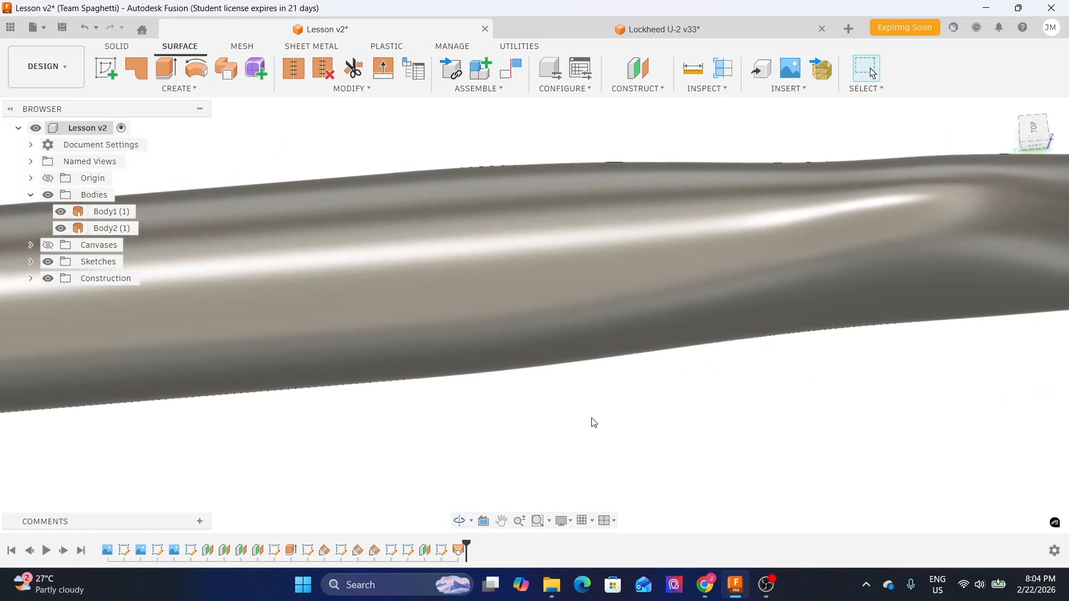
scroll(594, 422, down, 2)
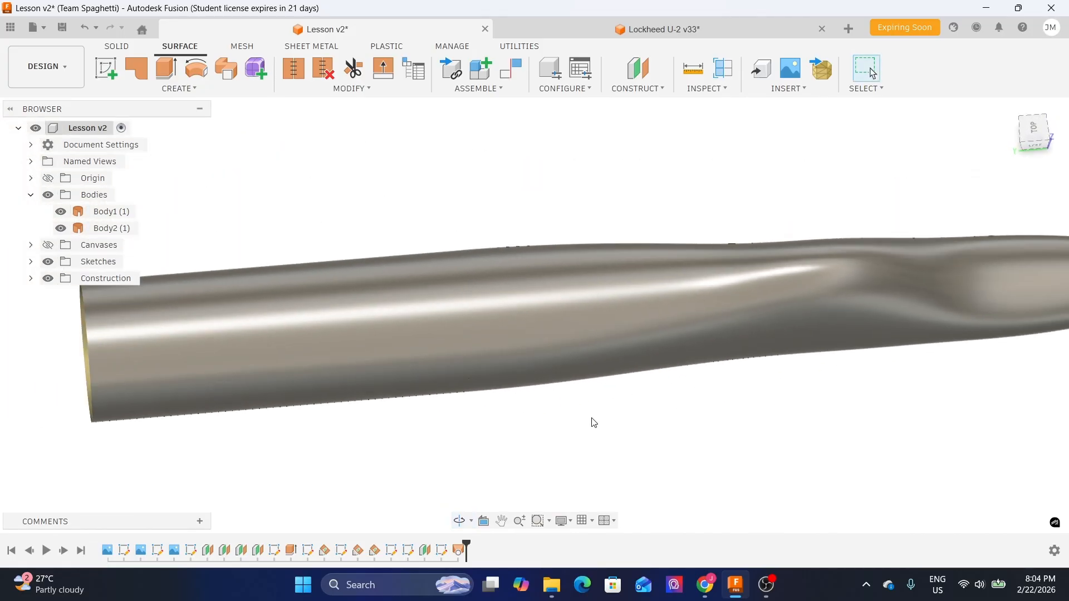
shift+middle_drag(589, 420, 579, 402)
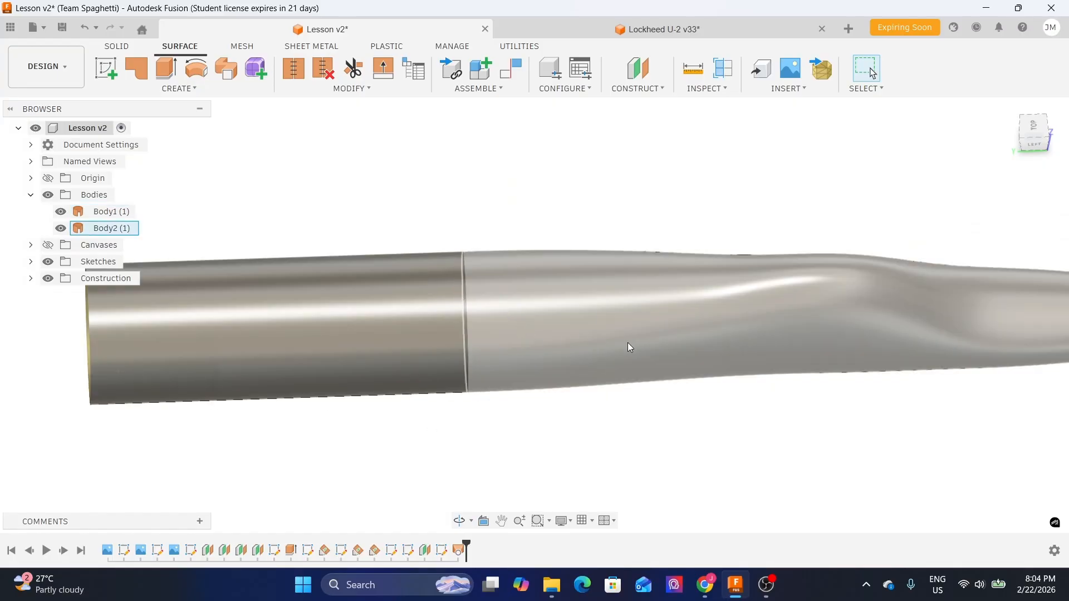
shift+middle_drag(627, 342, 665, 446)
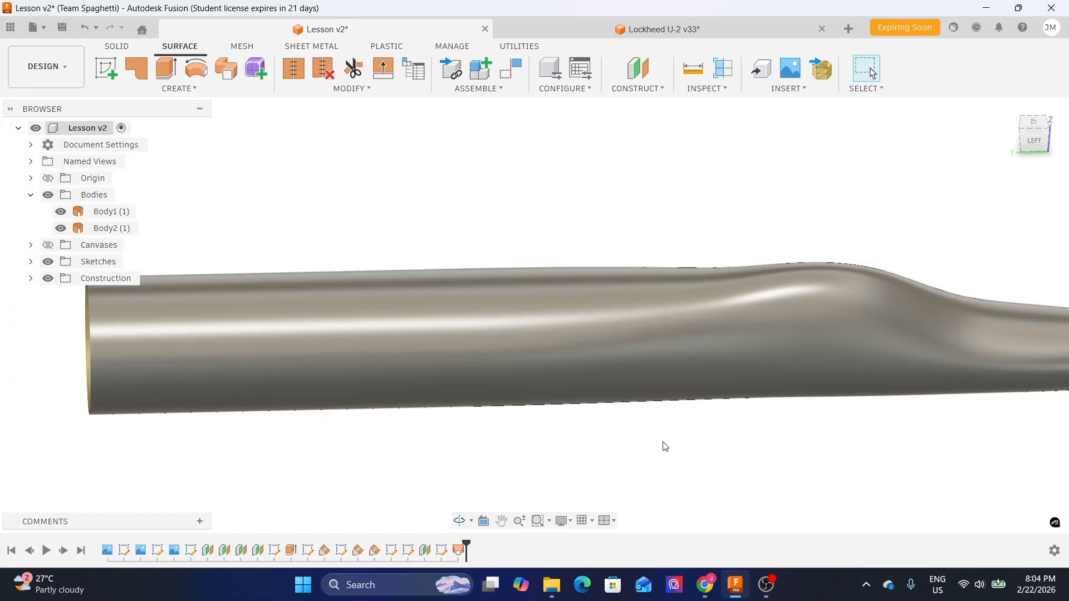
shift+middle_drag(676, 447, 623, 357)
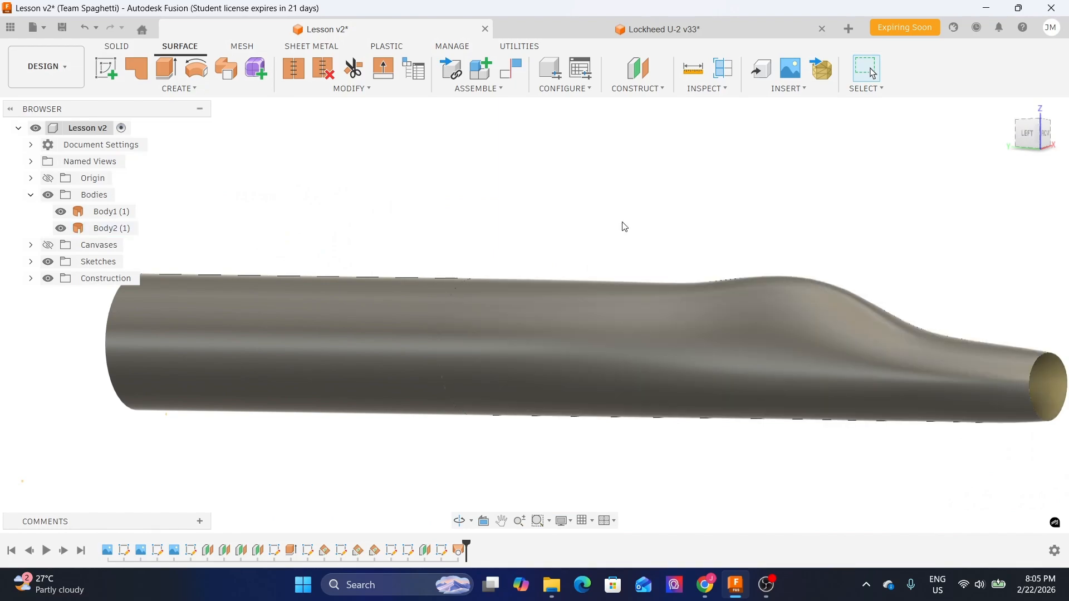
mouse_move(625, 227)
shift+middle_down()
mouse_move(544, 217)
mouse_move(575, 310)
mouse_move(612, 262)
mouse_move(653, 251)
mouse_move(621, 226)
shift+middle_up()
scroll(557, 206, up, 3)
shift+middle_drag(541, 200, 537, 262)
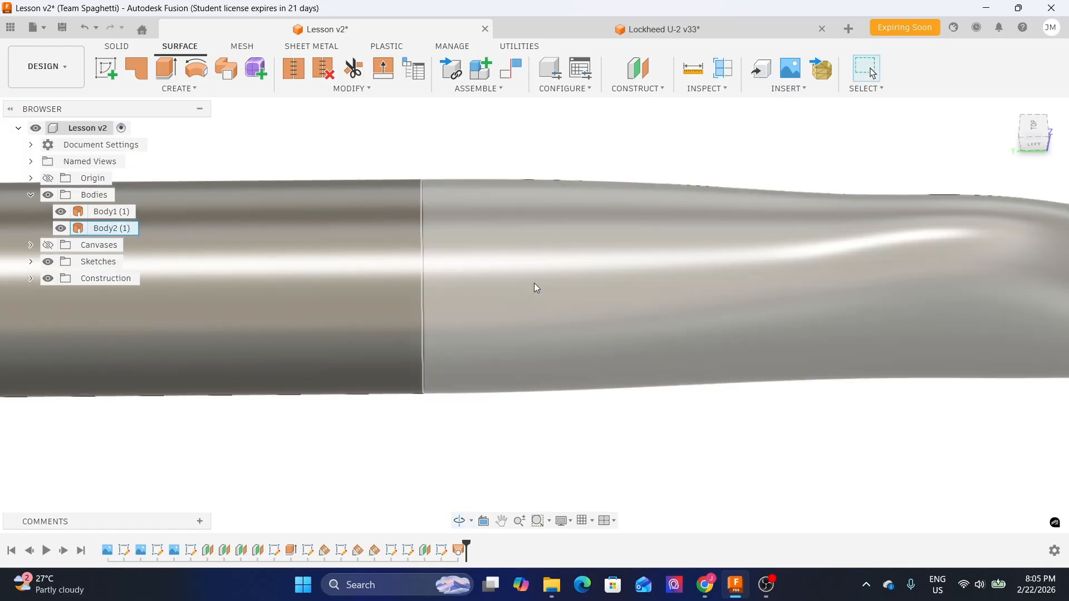
scroll(545, 379, down, 3)
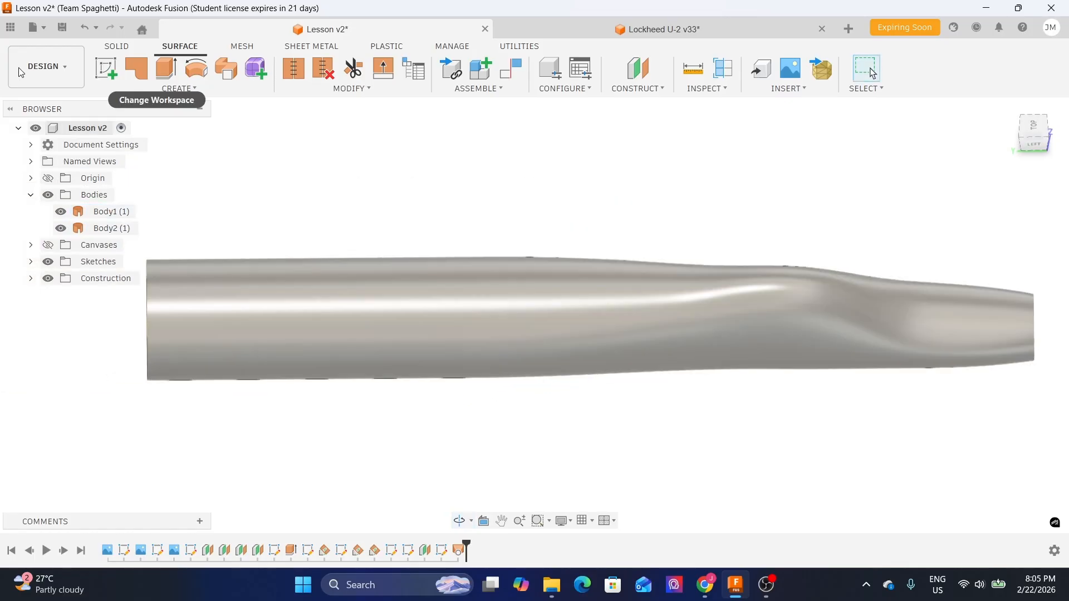
- Preview the fuselage in the Render workspace, then return to the Design workspace
click(41, 80)
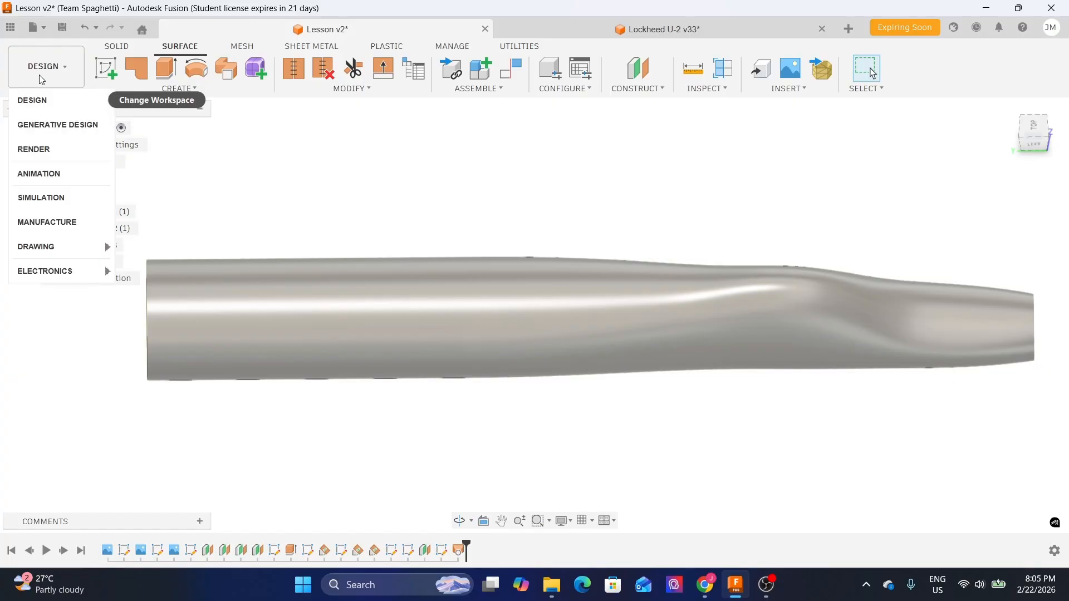
click(294, 153)
click(39, 67)
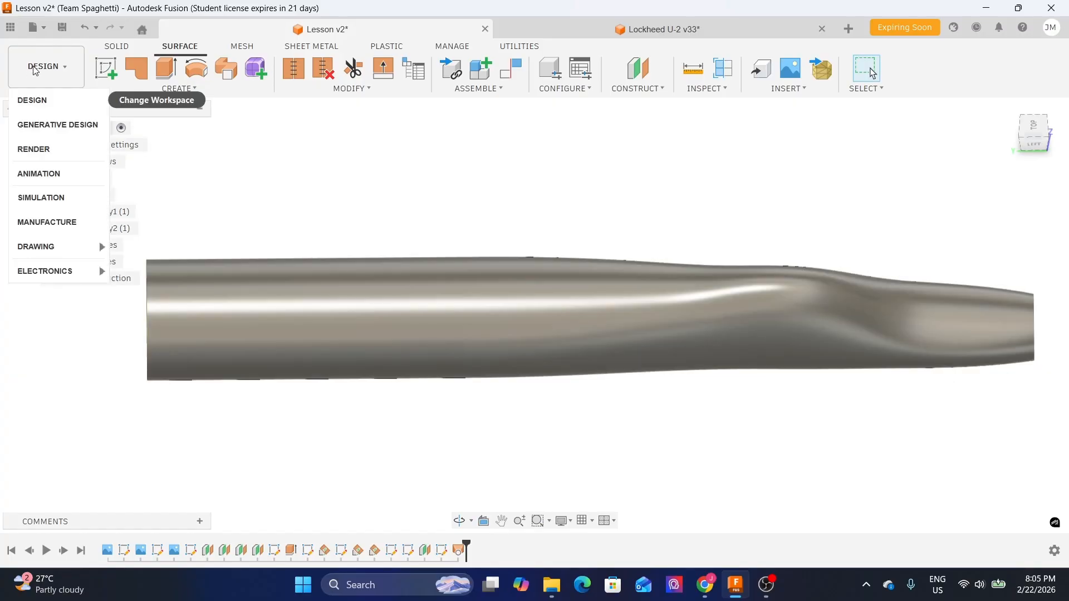
click(54, 160)
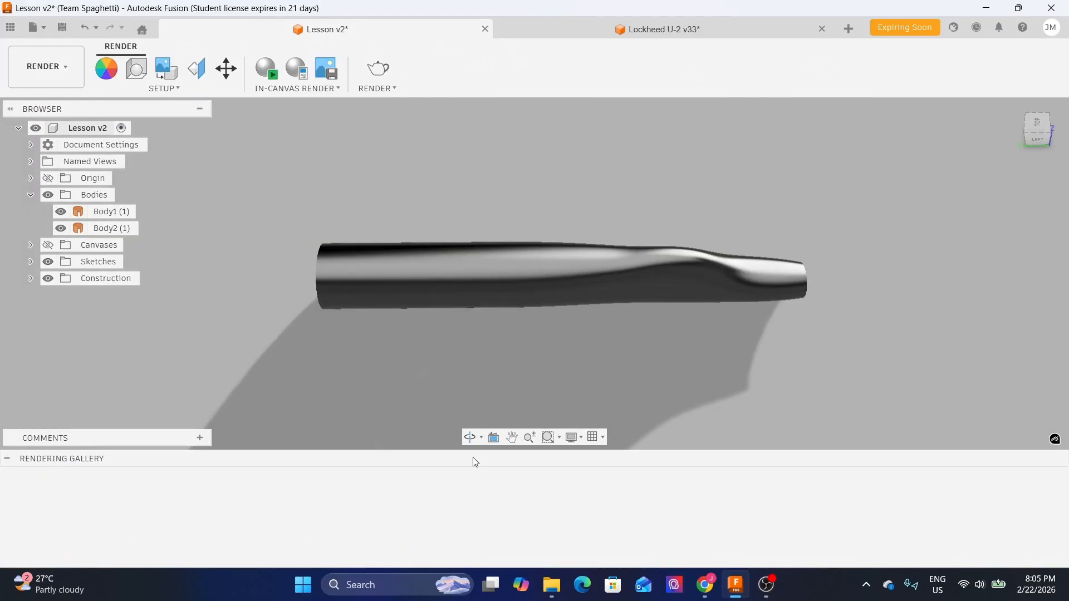
shift+middle_drag(674, 438, 482, 254)
scroll(501, 272, up, 8)
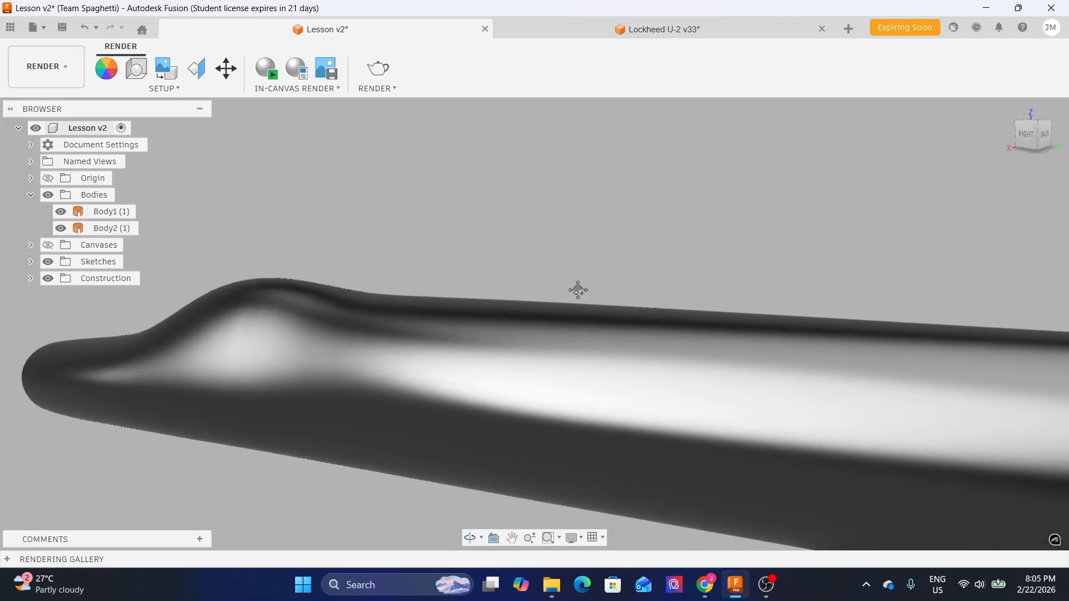
shift+middle_drag(578, 290, 629, 262)
click(70, 80)
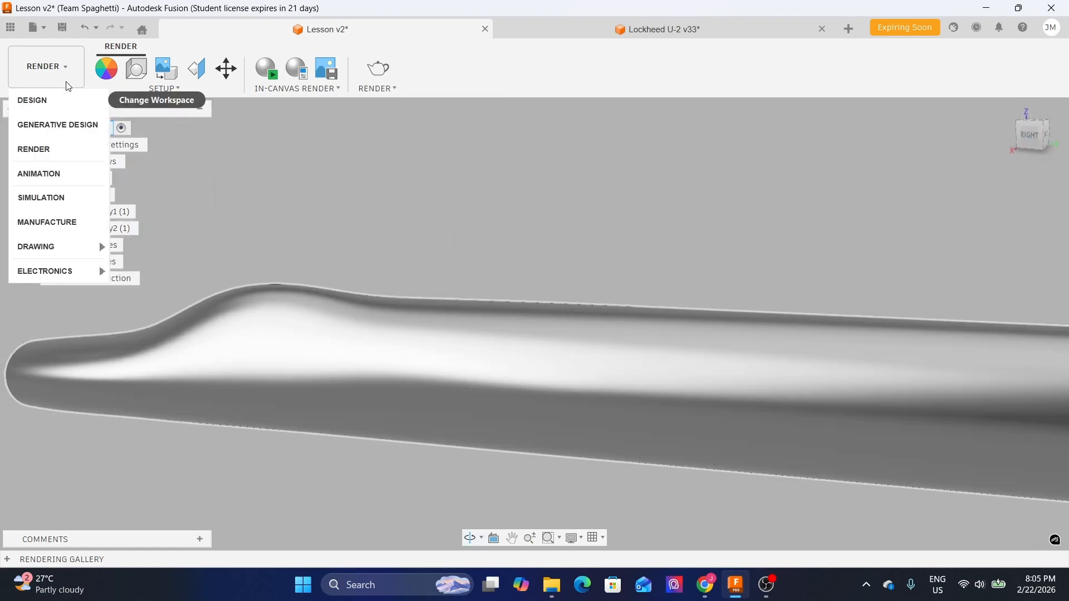
click(34, 98)
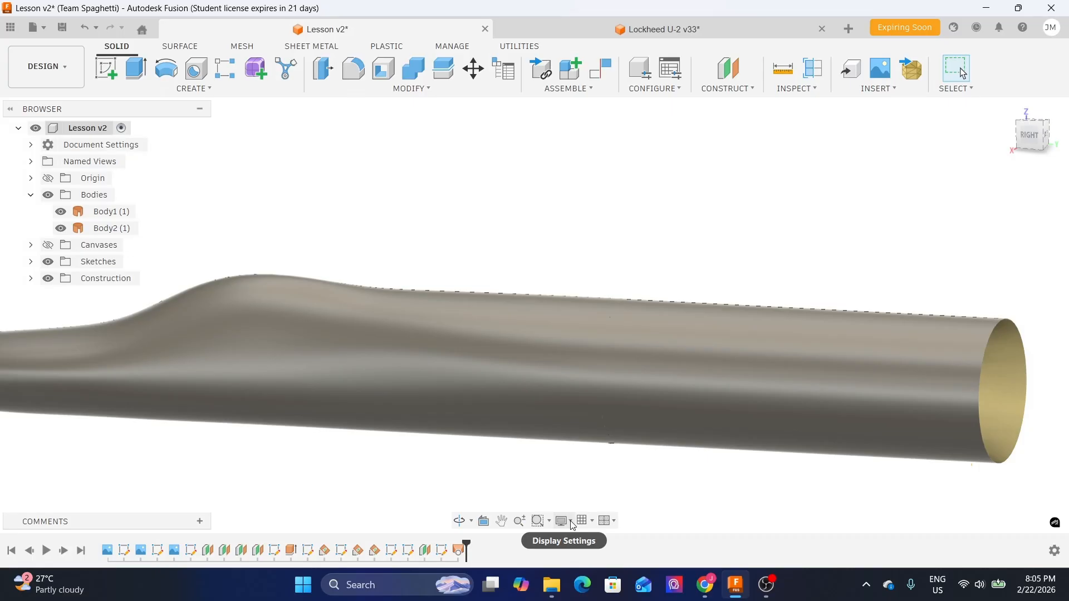
- Set the visual style to Shaded with Visible Edges Only
click(571, 522)
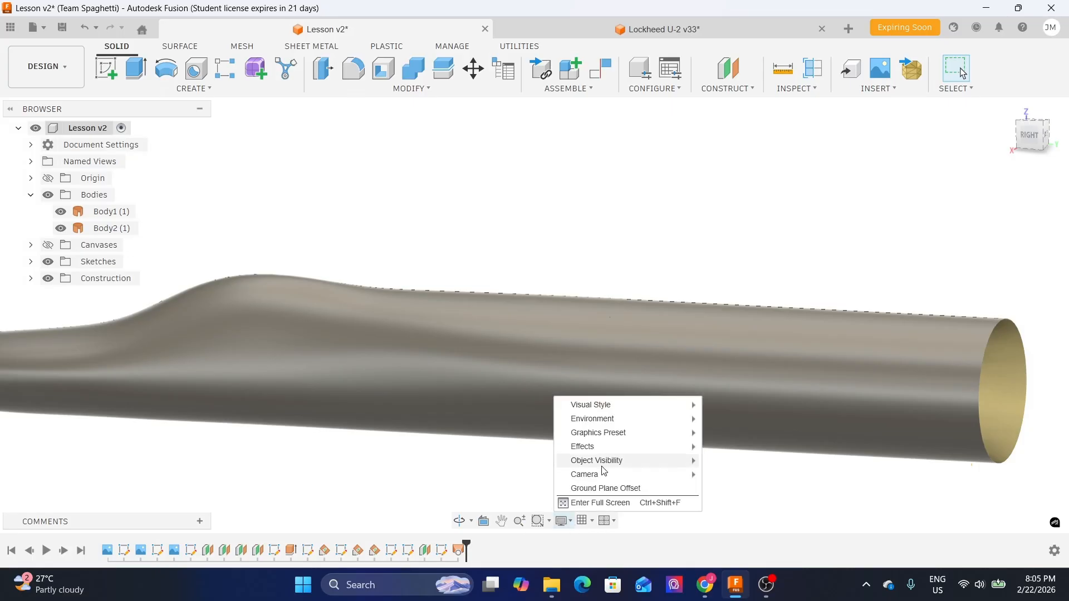
mouse_move(613, 405)
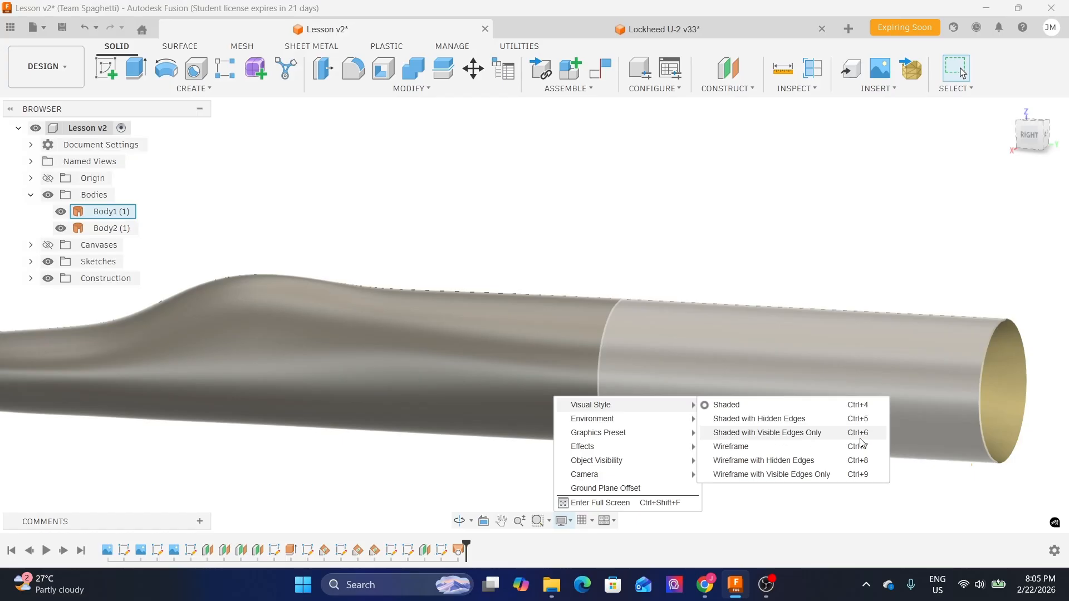
click(626, 207)
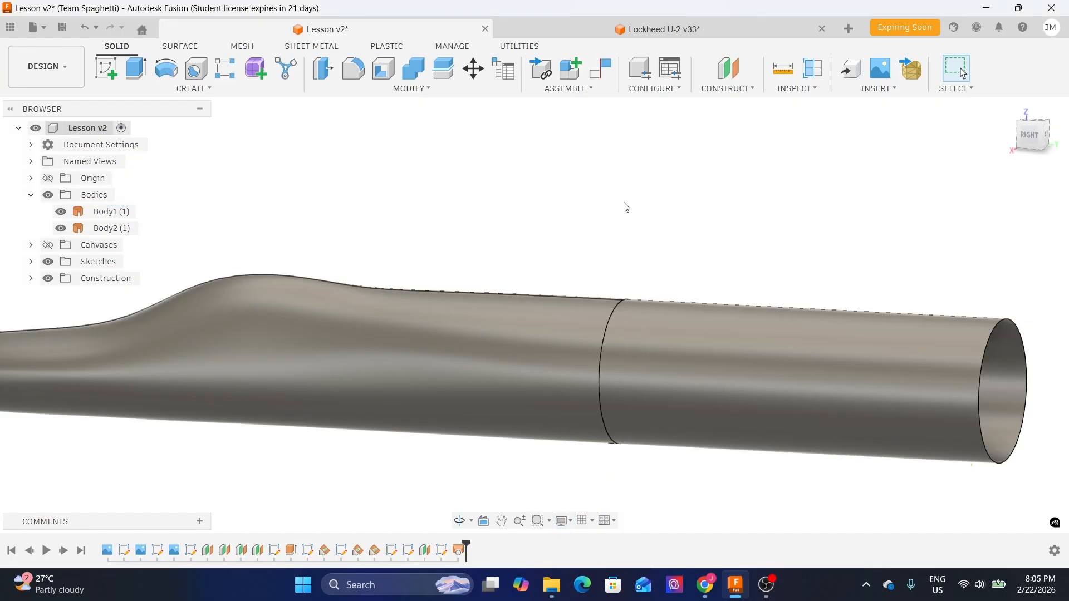
- Patch the open edge at the nose tip to close the fuselage end
shift+middle_drag(627, 219, 613, 432)
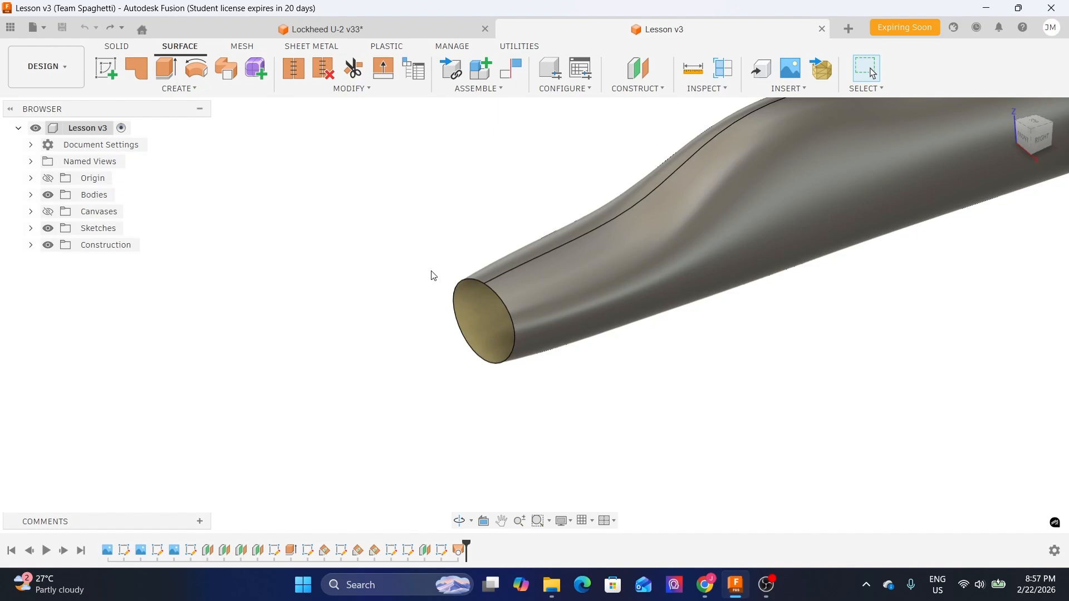
scroll(418, 271, up, 2)
middle_drag(443, 257, 394, 239)
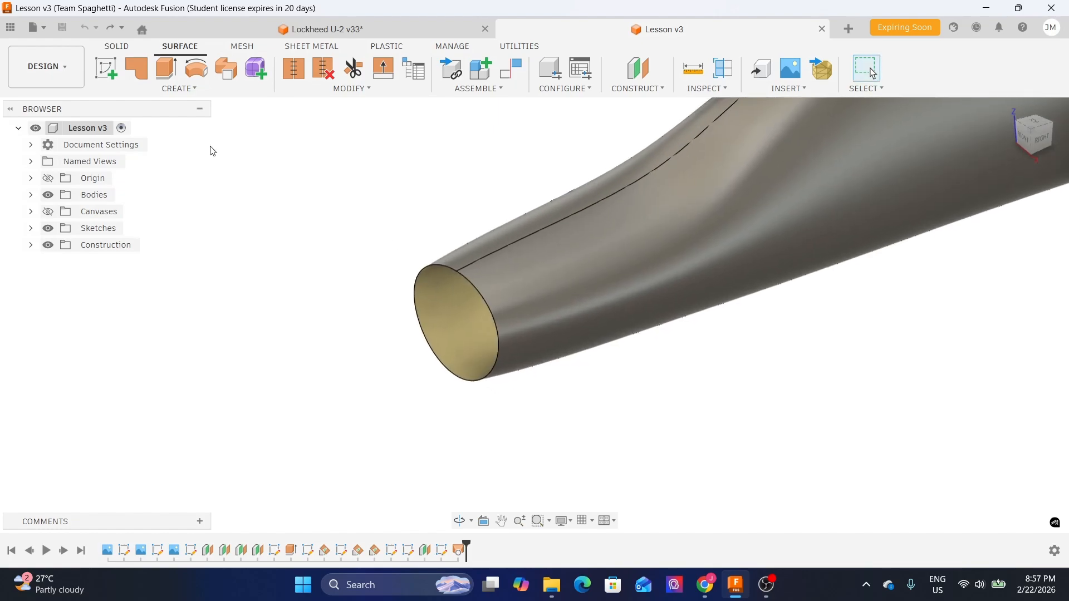
click(139, 80)
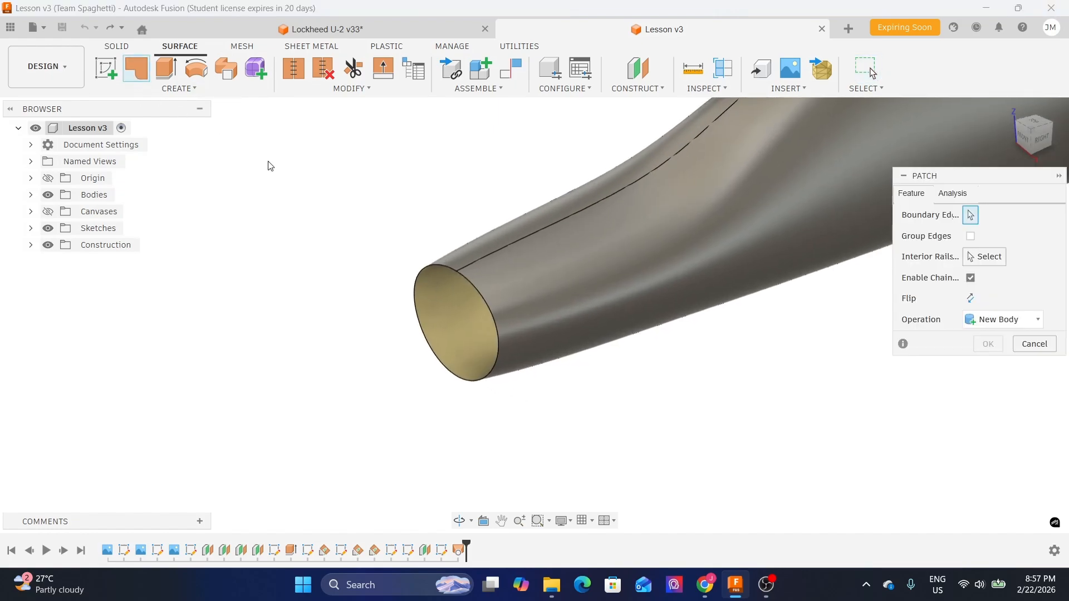
click(413, 278)
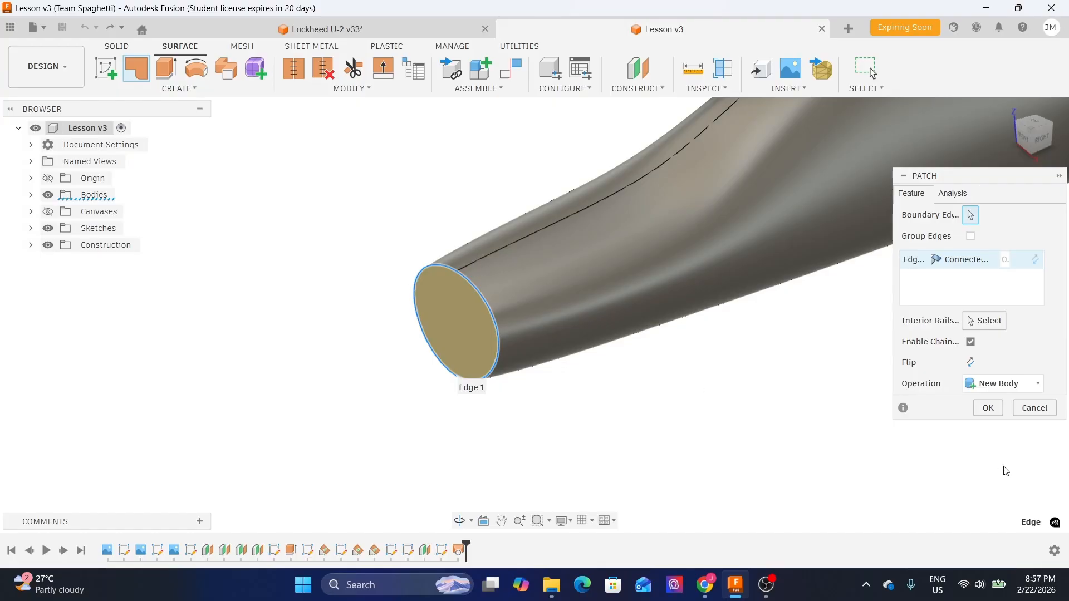
click(987, 408)
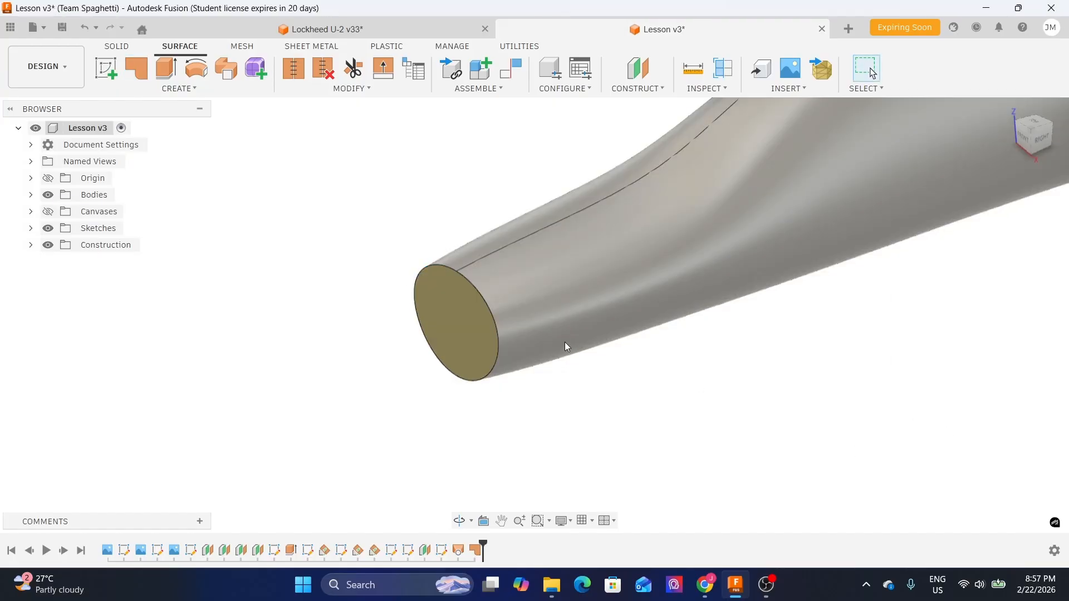
- Temporarily hide the fuselage body to inspect the nose patch on its own, then show the body again
click(564, 341)
key(v)
mouse_move(590, 375)
shift+middle_down()
mouse_move(521, 378)
mouse_move(459, 360)
mouse_move(575, 362)
shift+middle_up()
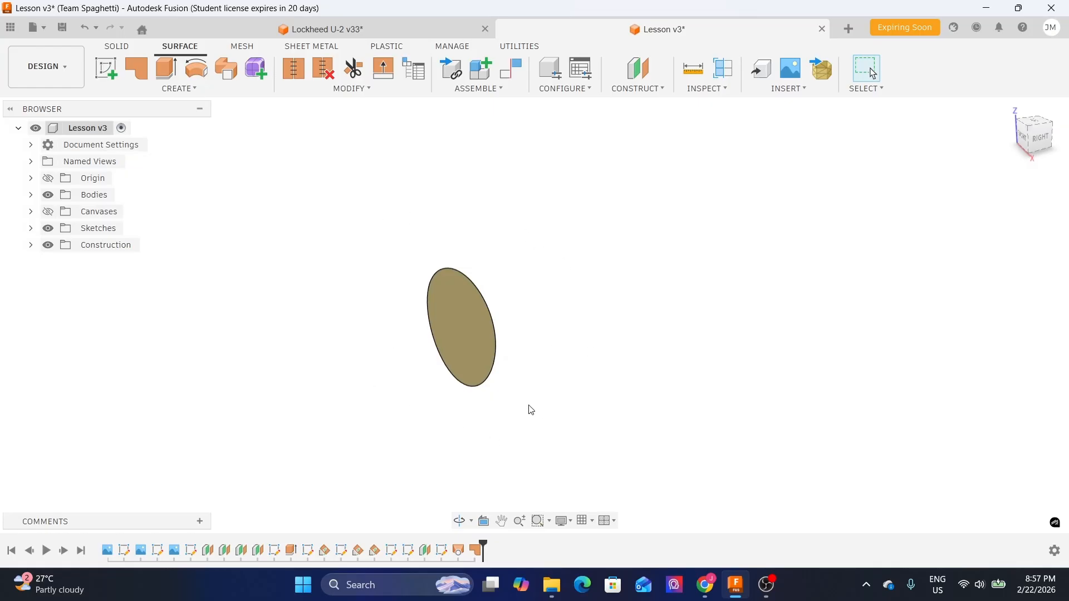
click(30, 195)
click(59, 227)
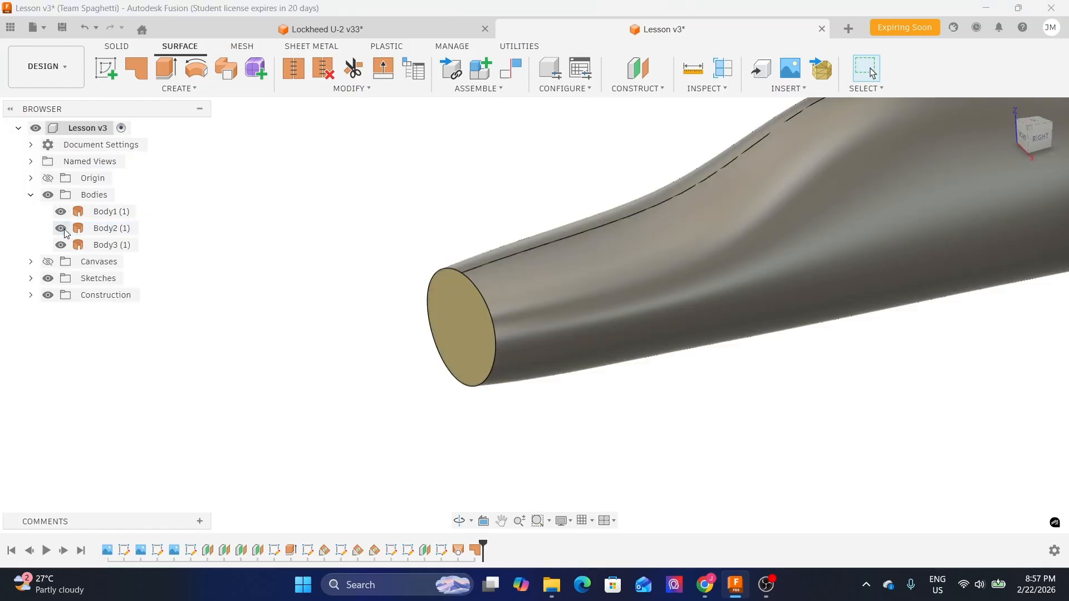
click(30, 195)
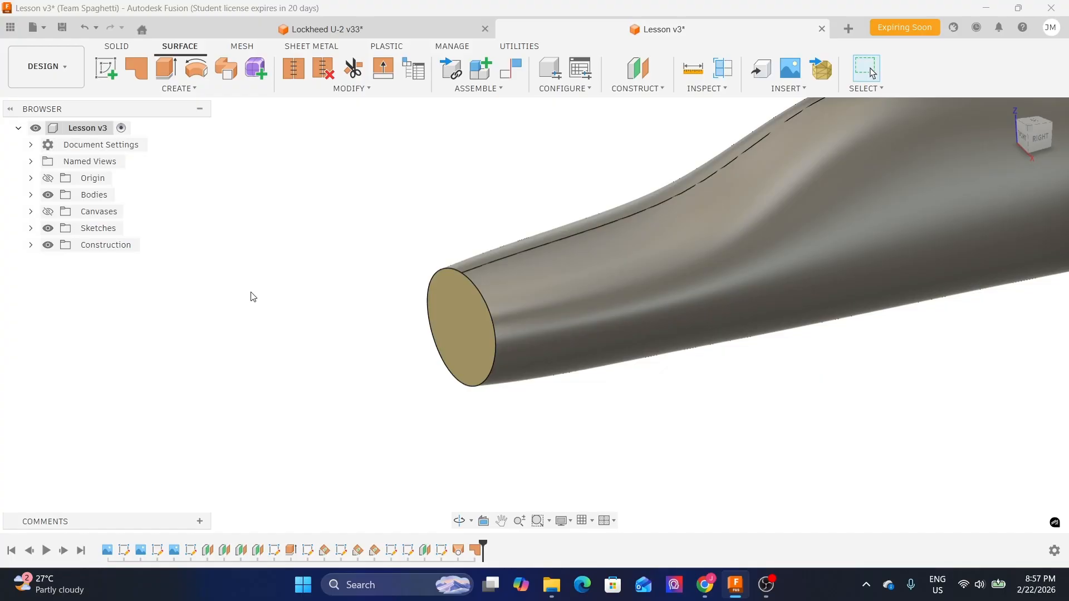
- Show the horizontal construction plane Plane5, briefly displaying Sketch5 to compare the nose rails against it
click(31, 245)
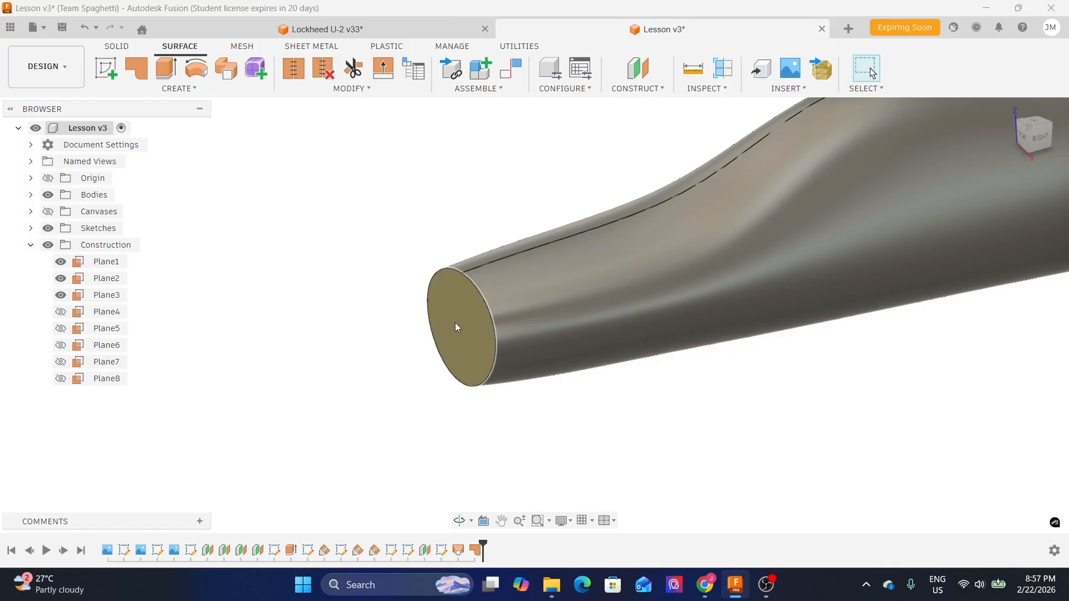
click(60, 329)
scroll(454, 332, down, 3)
scroll(453, 333, down, 1)
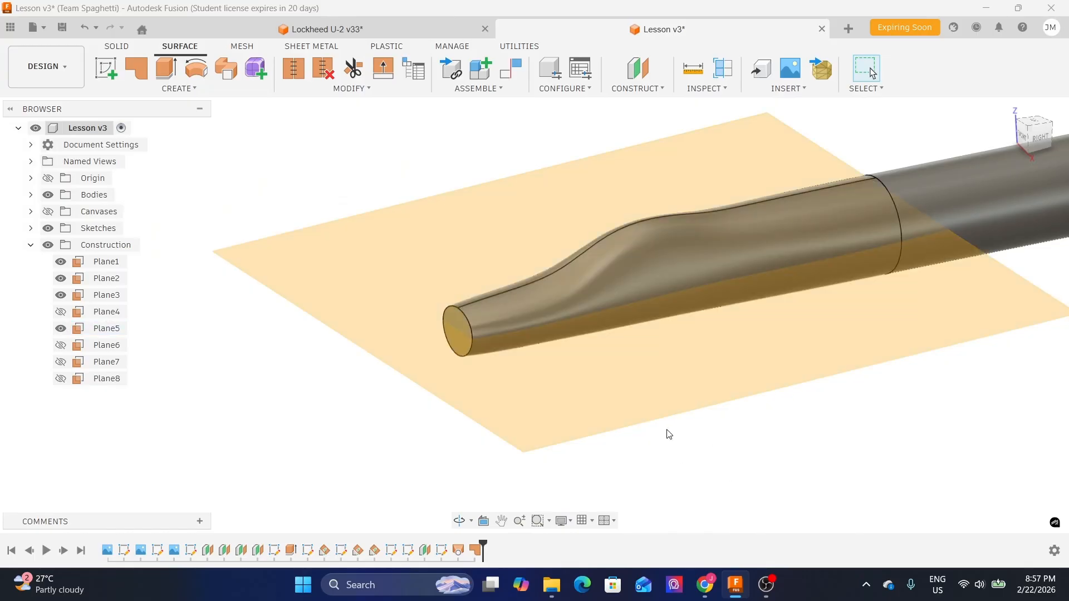
click(31, 228)
click(61, 312)
shift+middle_drag(346, 430, 351, 419)
scroll(488, 349, up, 2)
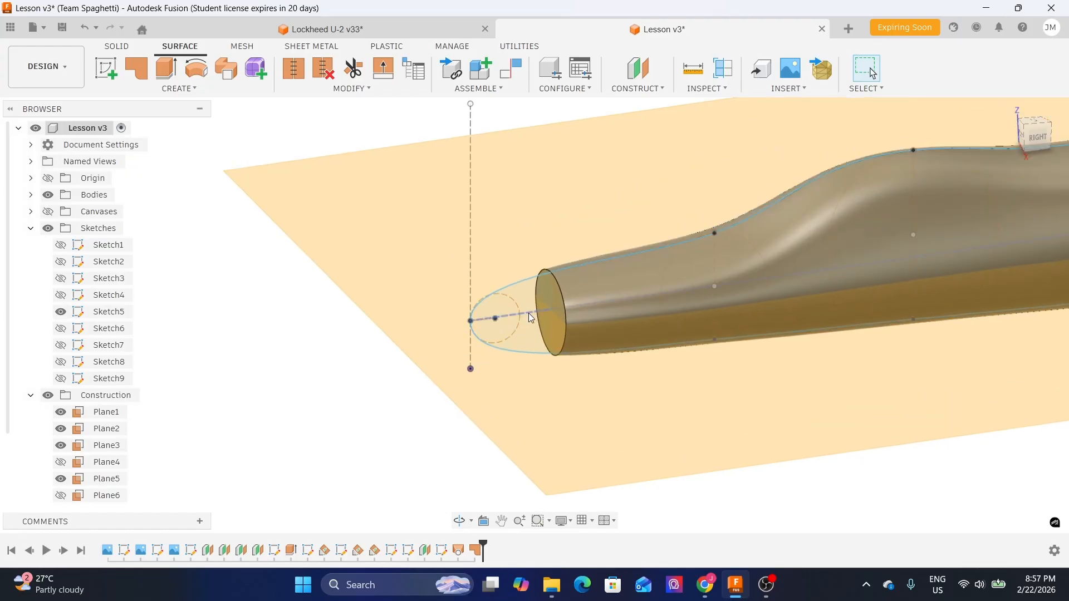
scroll(412, 329, down, 2)
click(61, 312)
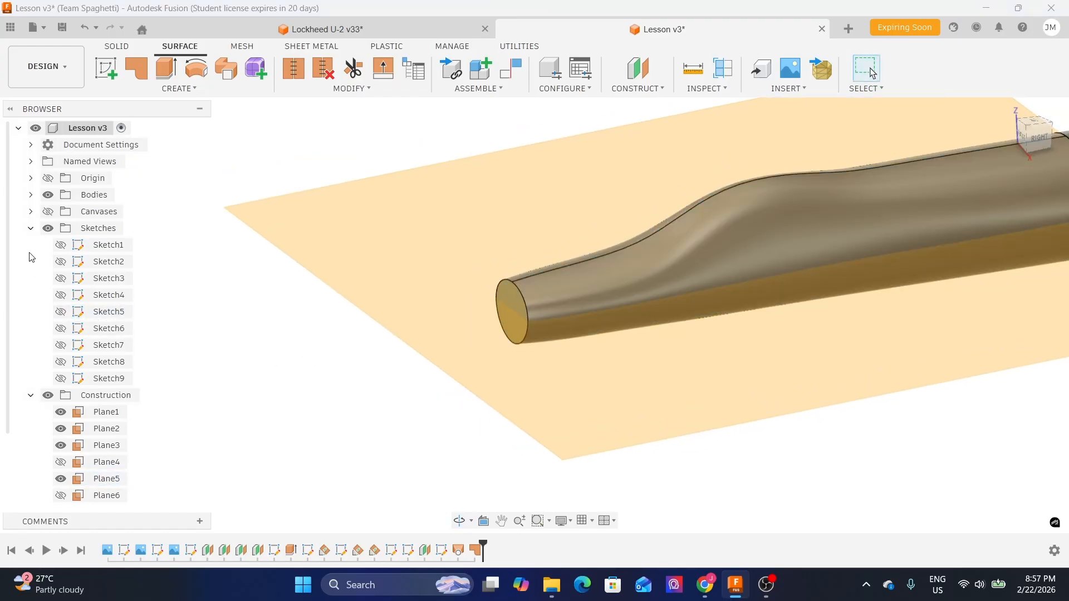
click(30, 229)
shift+middle_drag(351, 343, 286, 328)
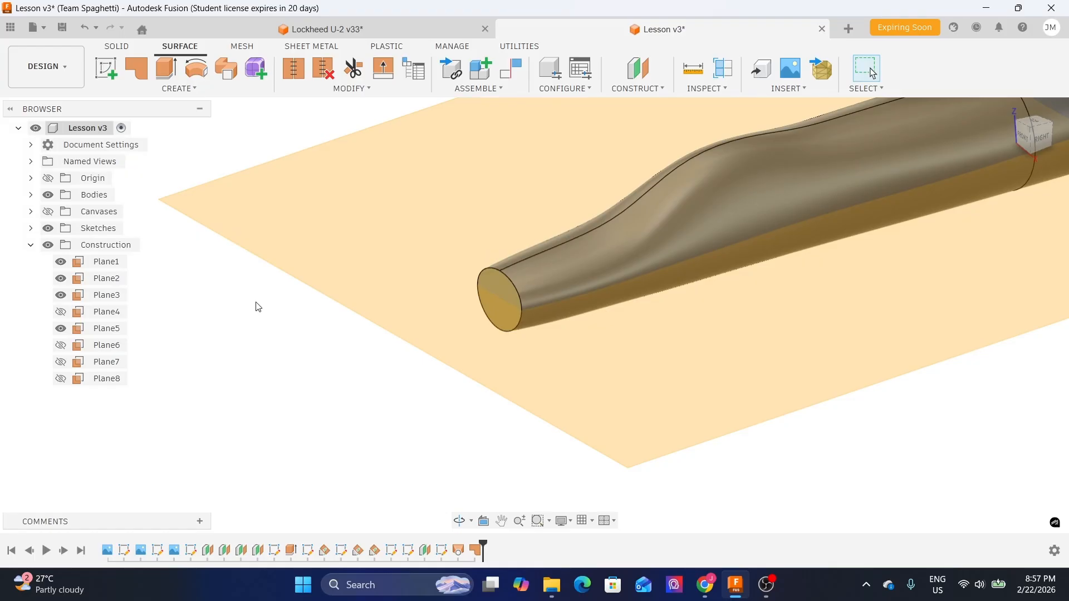
- Split the fuselage body horizontally using Plane5 as the splitting tool
click(116, 47)
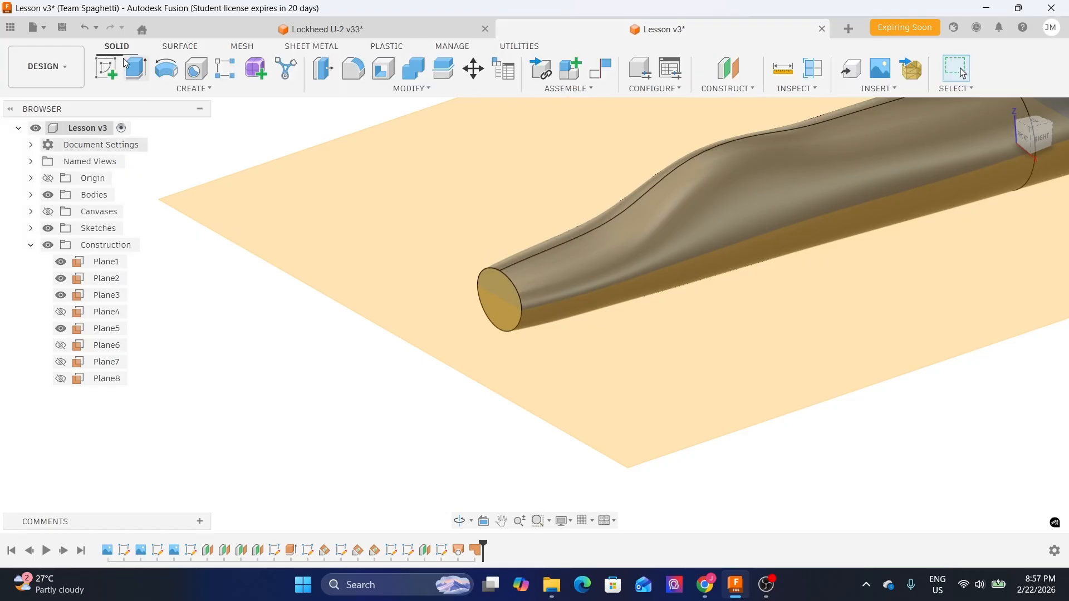
click(440, 73)
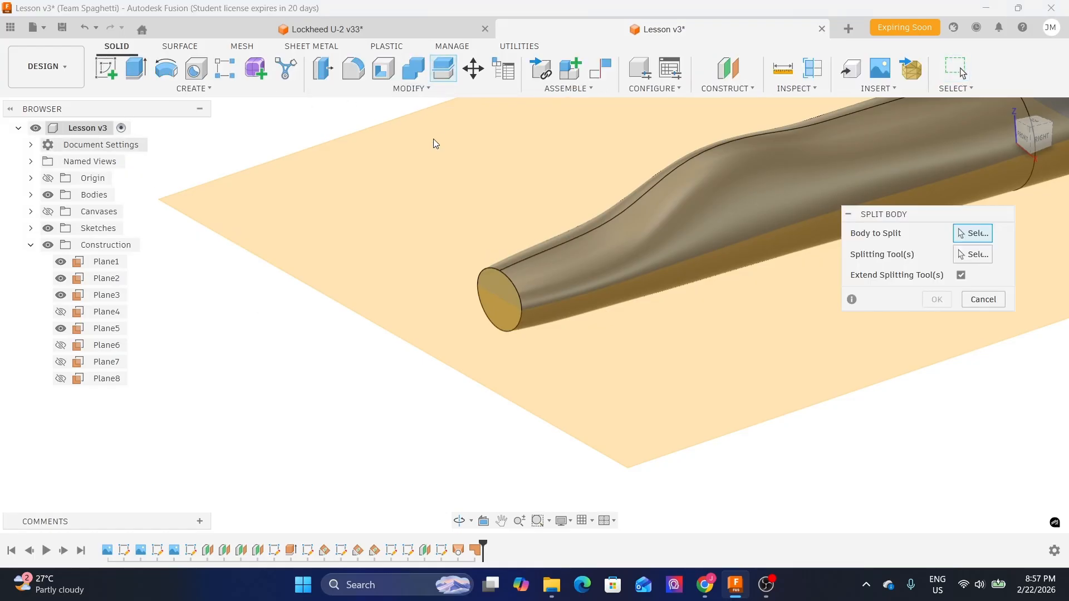
scroll(470, 301, up, 3)
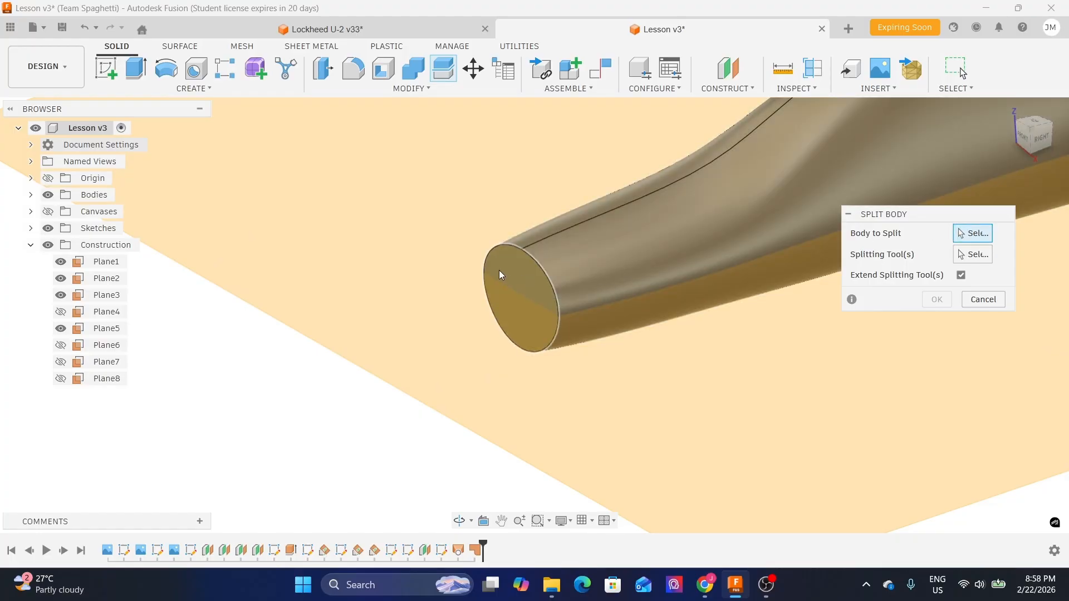
click(499, 271)
click(971, 255)
scroll(441, 223, down, 3)
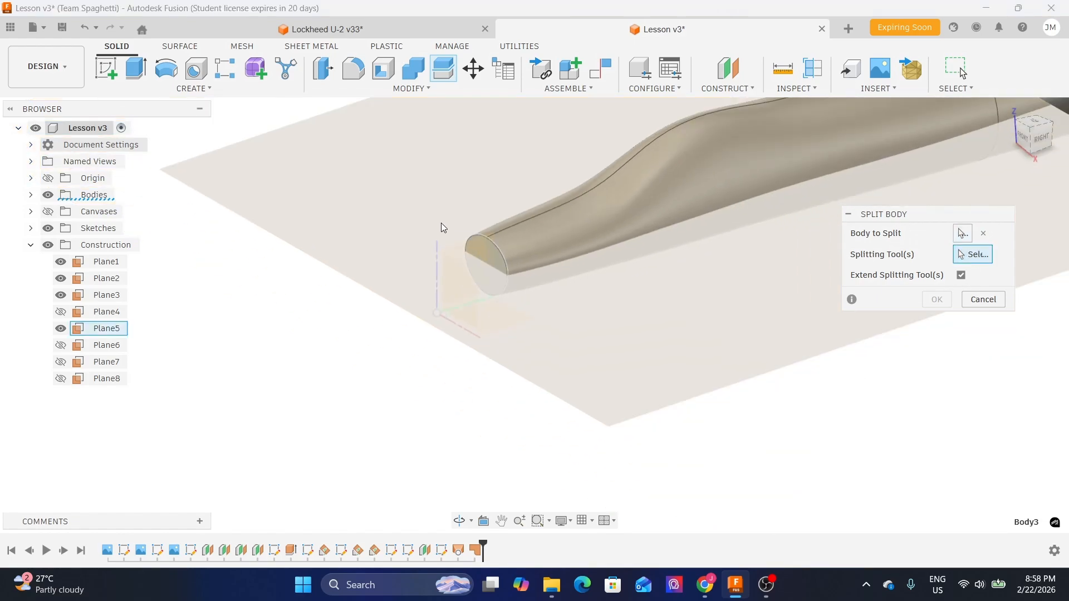
shift+middle_drag(766, 430, 680, 429)
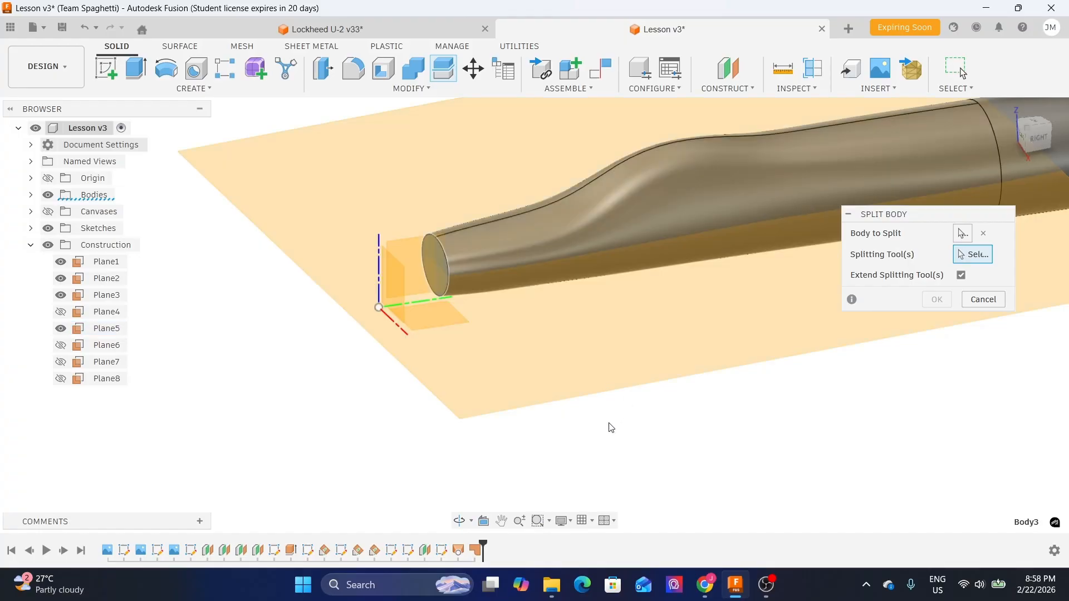
click(664, 344)
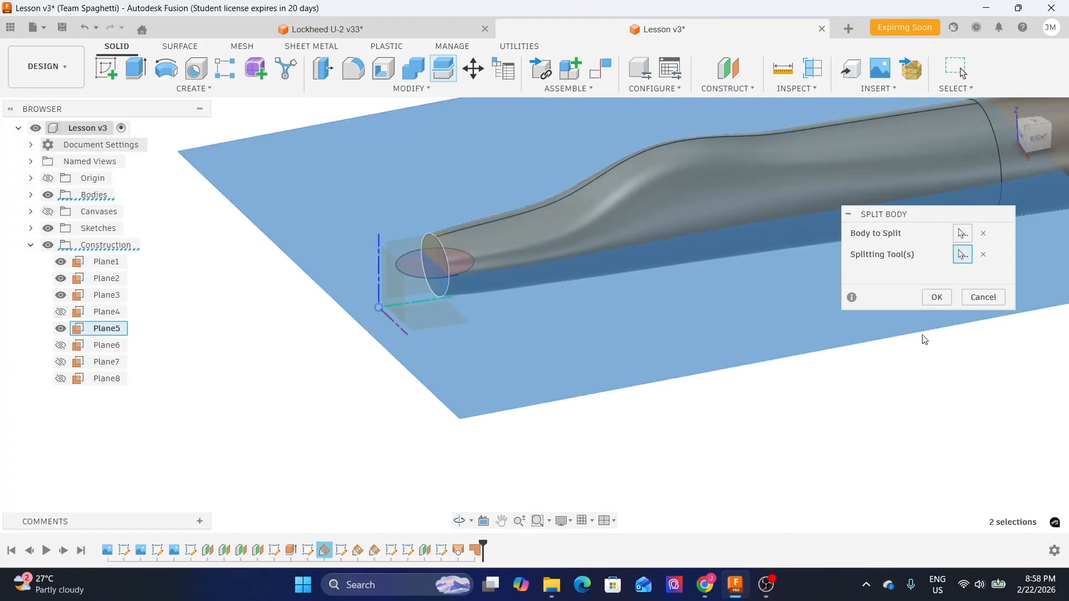
click(937, 297)
- Start a new sketch on Plane5 at the fuselage nose
shift+middle_drag(700, 423, 783, 423)
scroll(708, 423, down, 1)
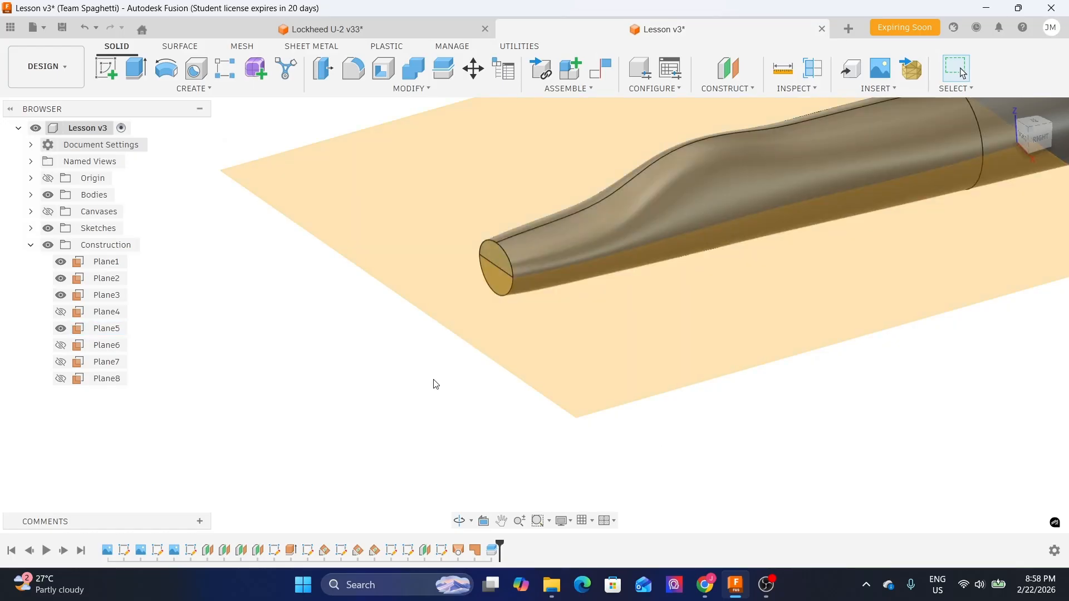
shift+middle_drag(436, 384, 429, 406)
middle_drag(402, 310, 372, 370)
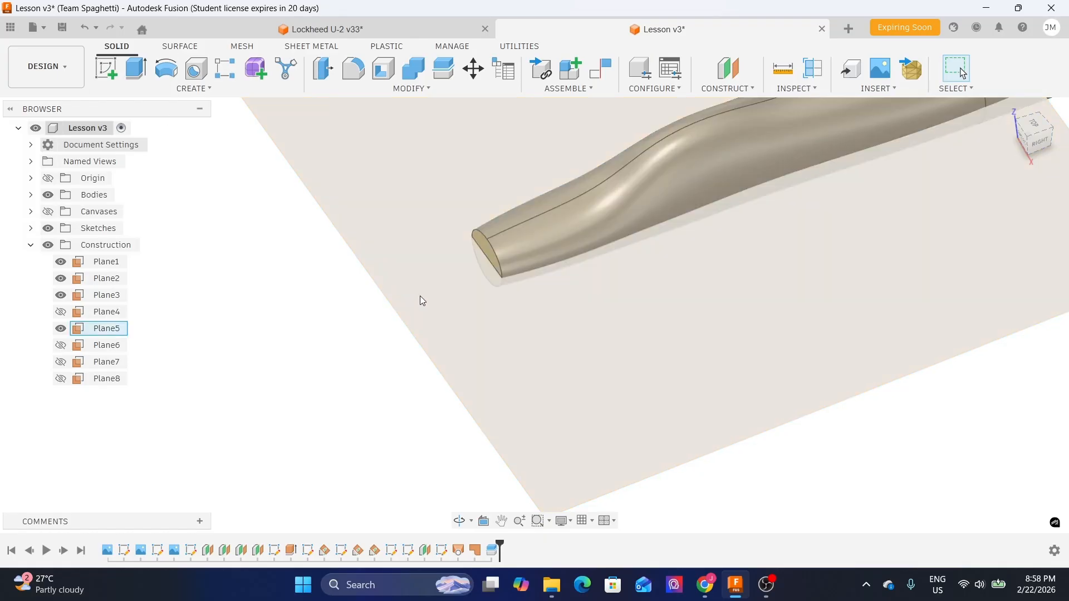
click(464, 332)
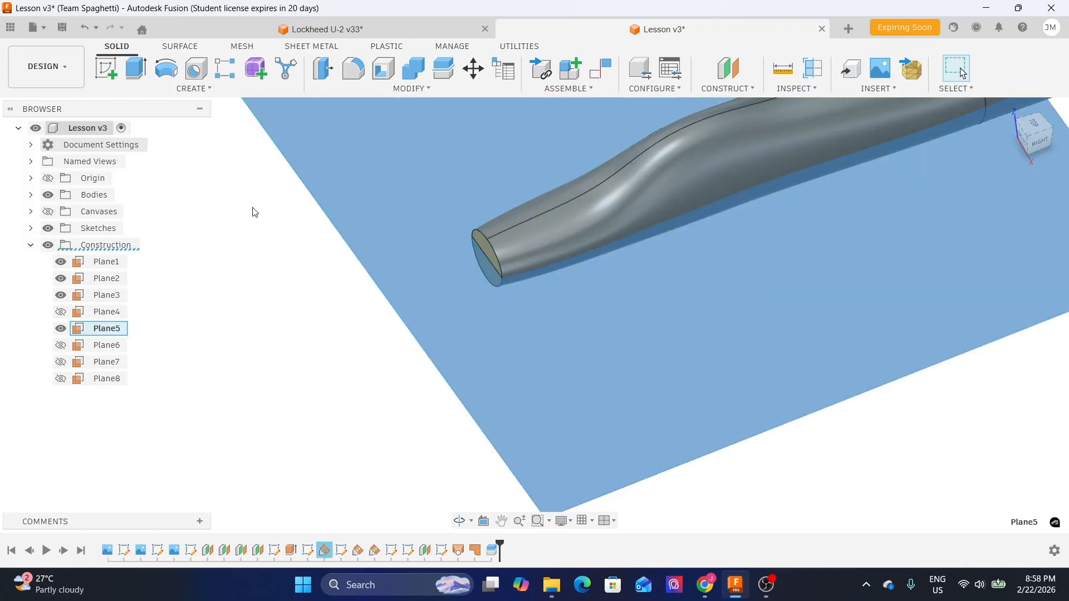
click(111, 81)
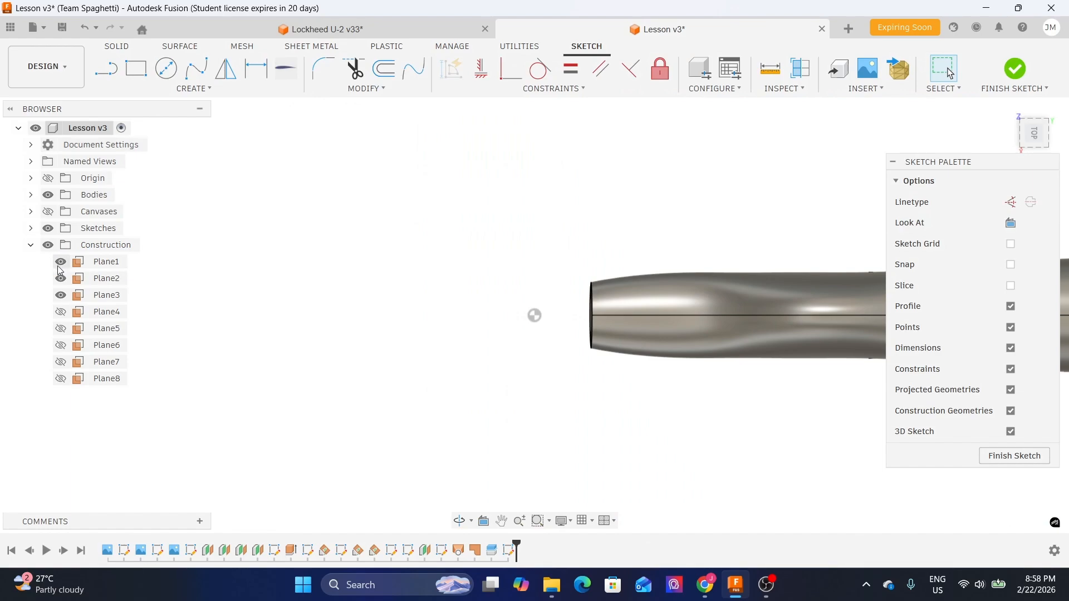
- Project the two nose rail curves from Sketch6 and the split line across the nose face into the sketch, then finish it
click(31, 228)
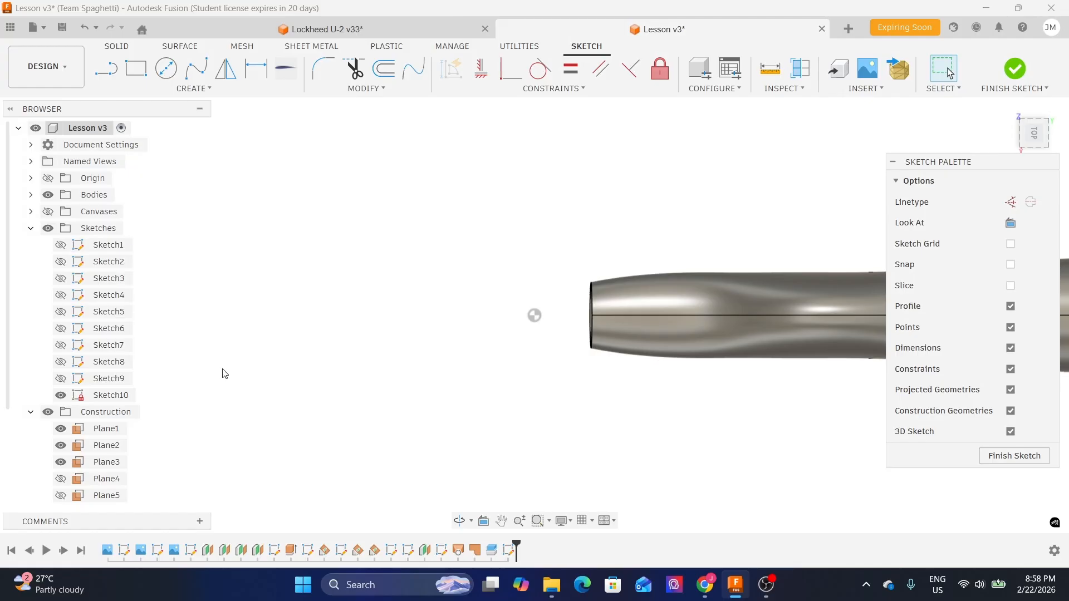
click(60, 329)
mouse_move(507, 406)
shift+middle_down()
mouse_move(510, 396)
mouse_move(488, 383)
mouse_move(552, 307)
shift+middle_up()
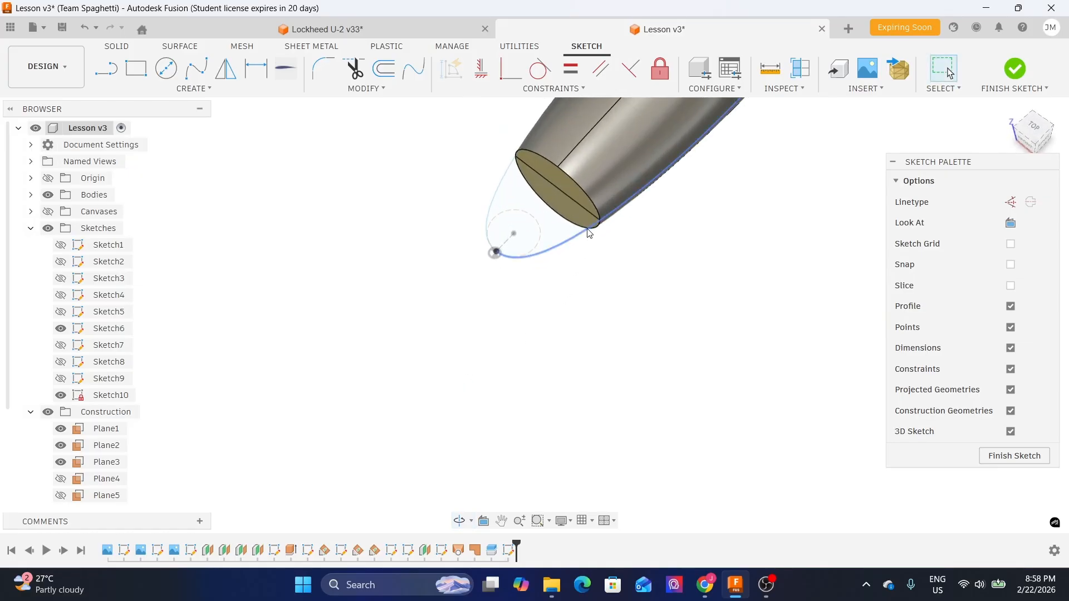
scroll(531, 183, up, 3)
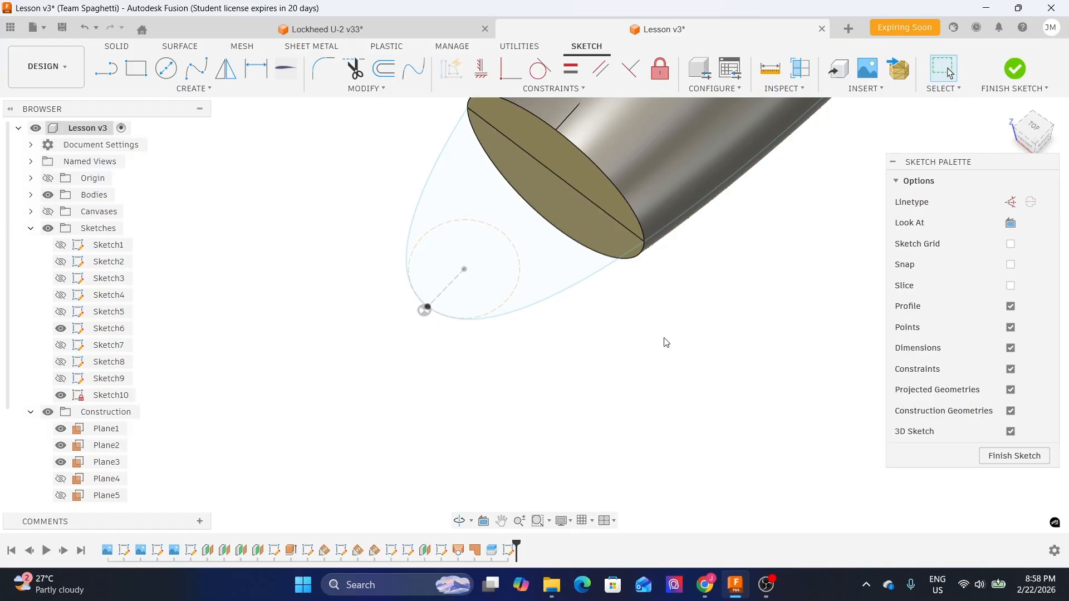
key(p)
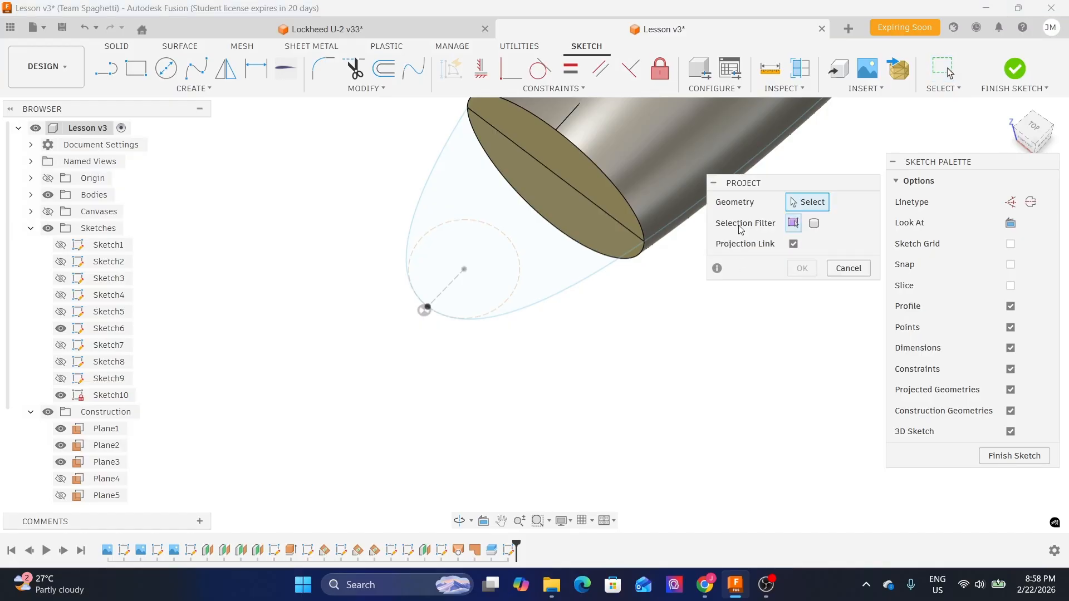
click(794, 224)
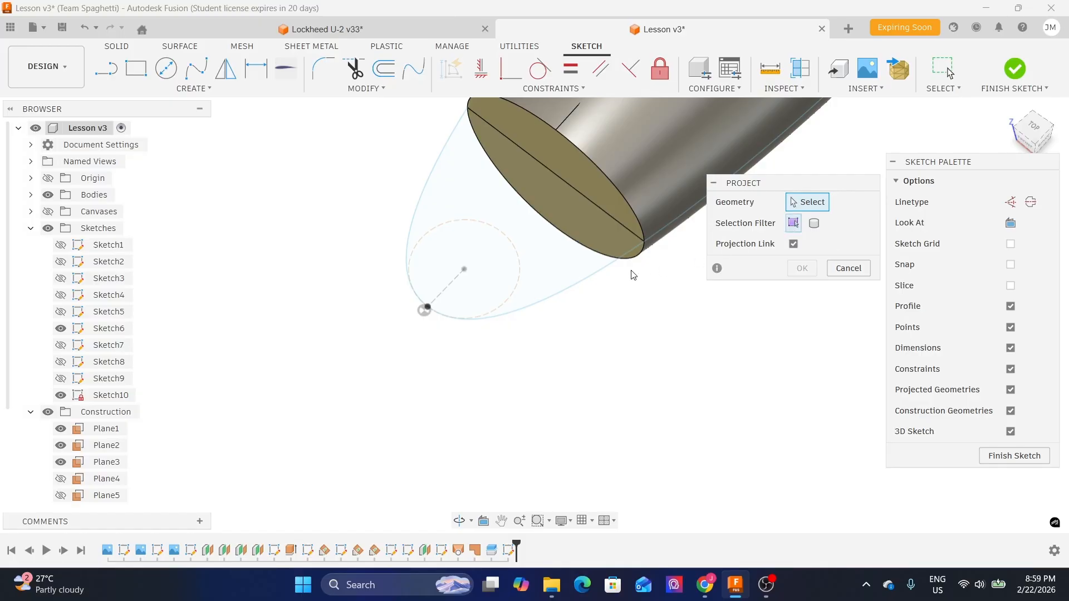
click(595, 277)
click(414, 218)
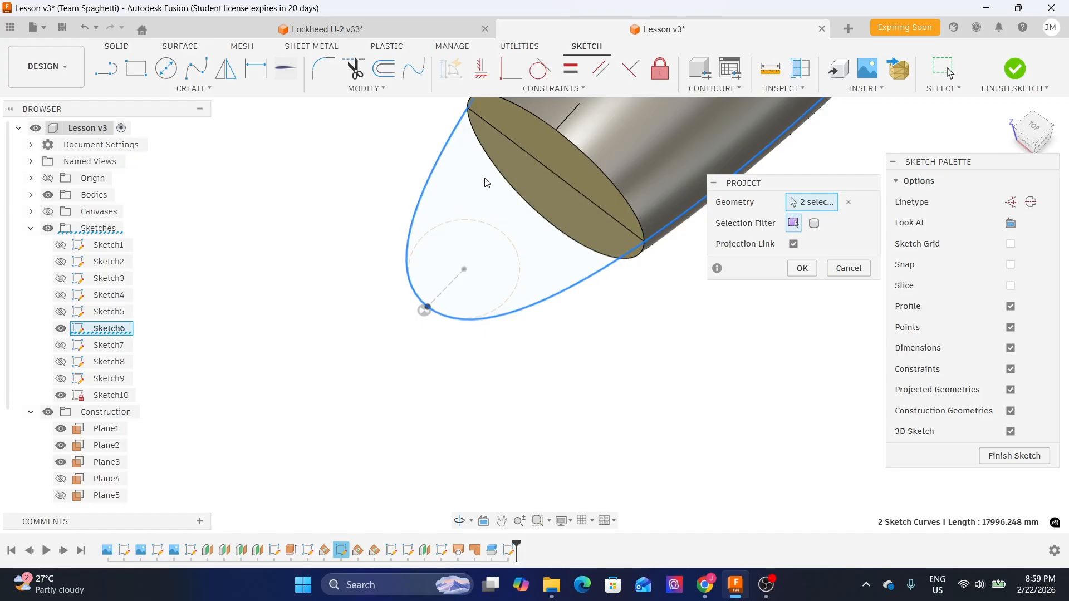
scroll(524, 152, up, 2)
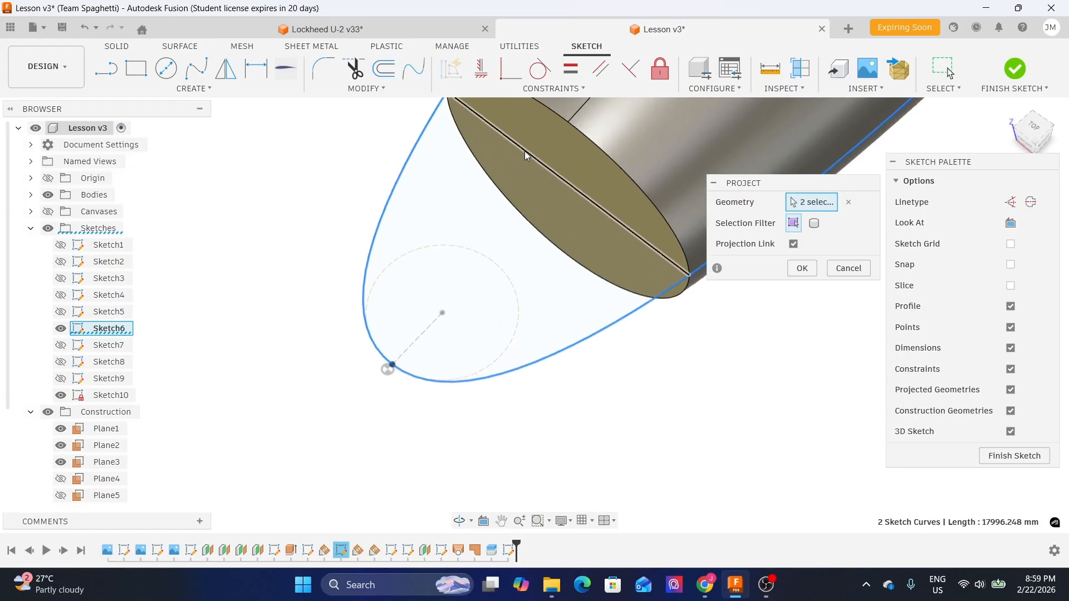
click(524, 151)
scroll(553, 228, down, 2)
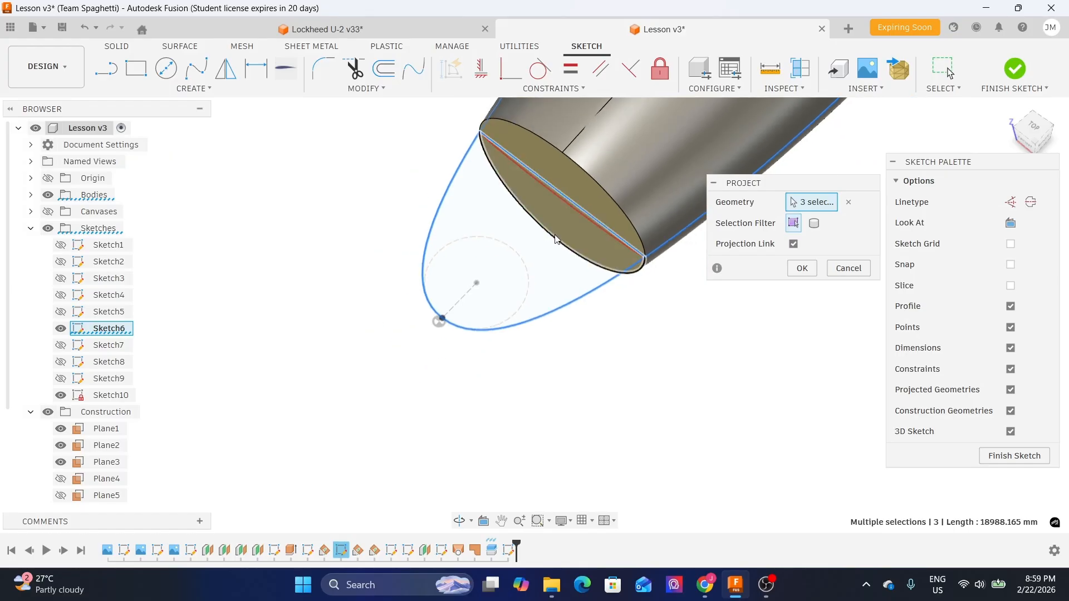
click(802, 269)
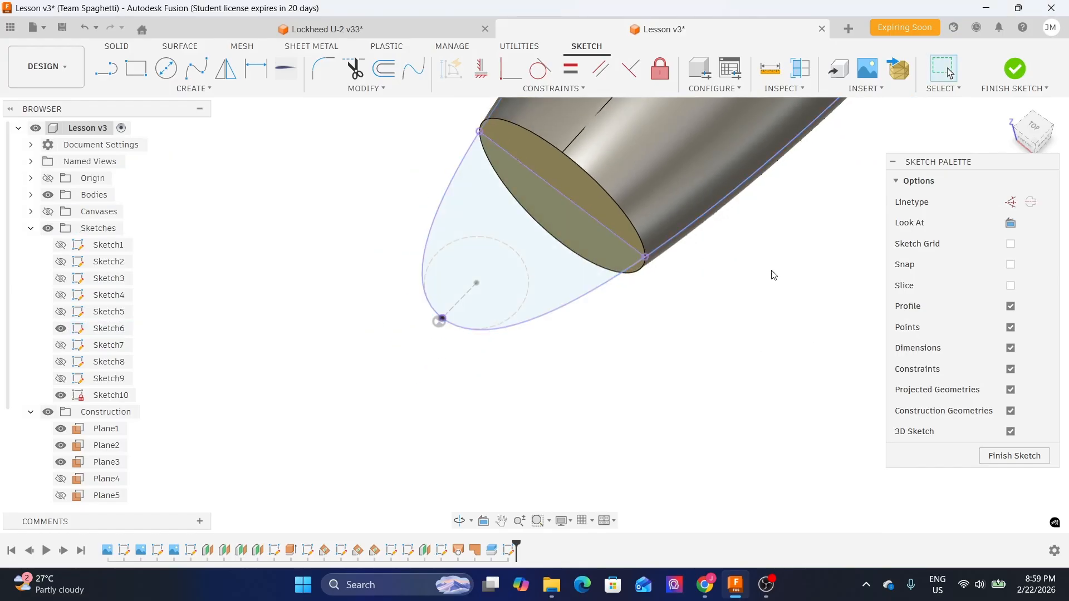
click(60, 328)
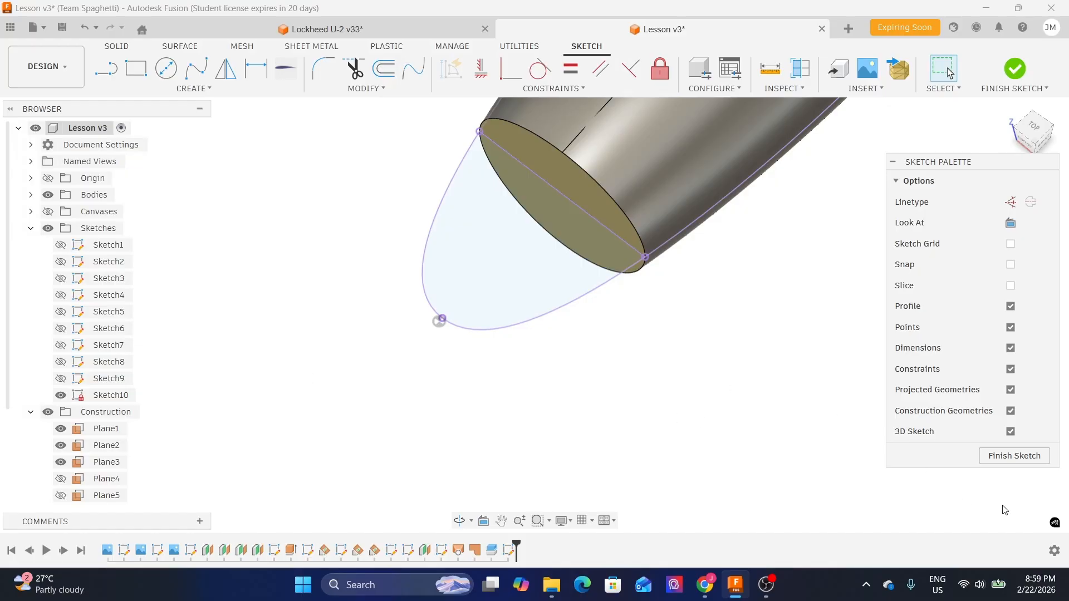
click(1014, 455)
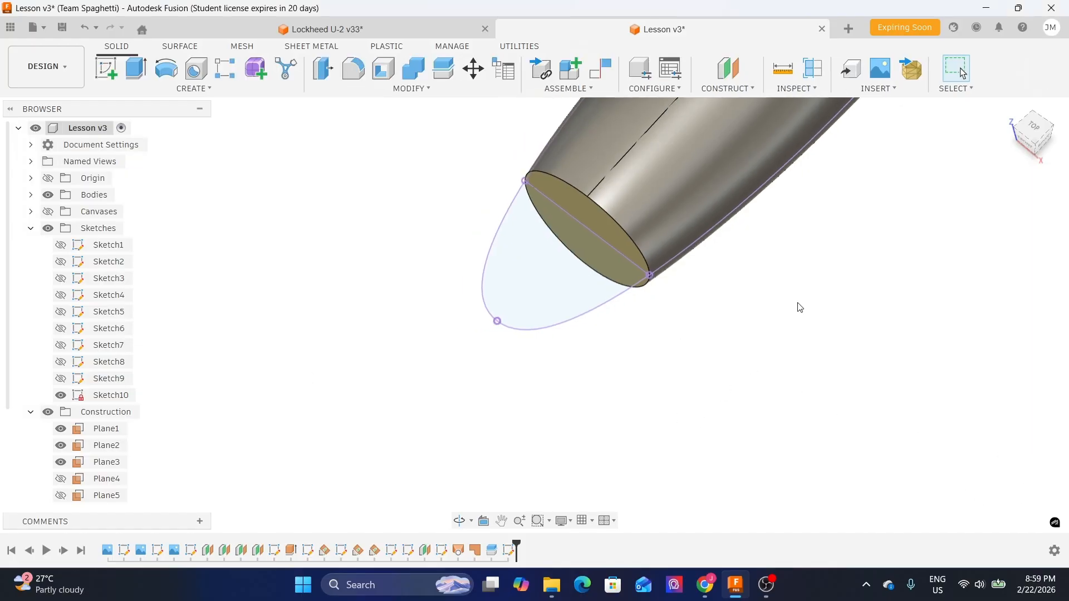
- Patch the projected nose profile to create a flat surface body extending the nose tip
click(185, 47)
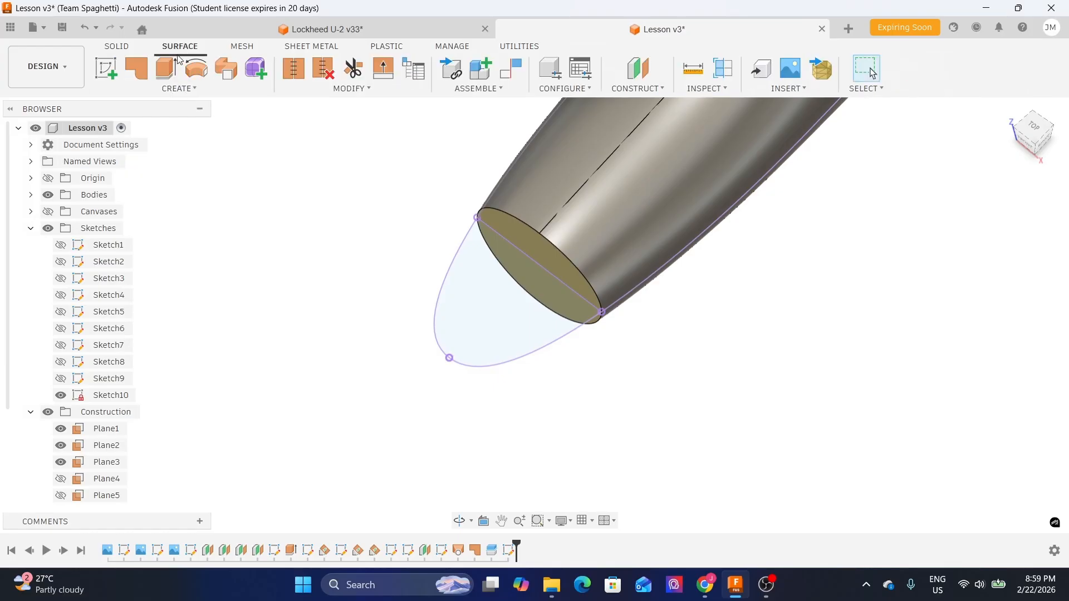
click(142, 70)
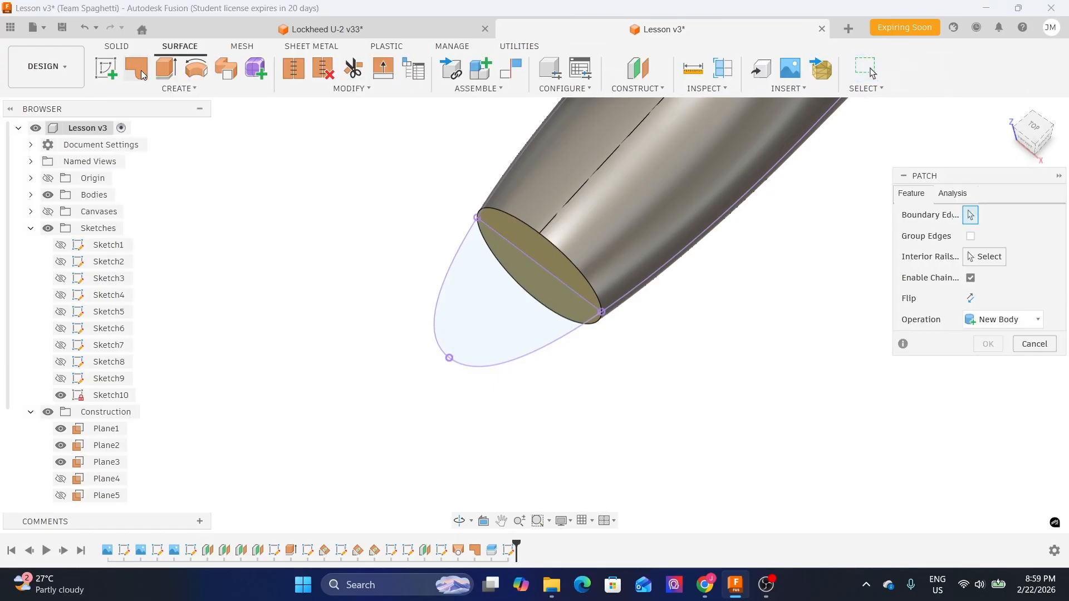
click(450, 309)
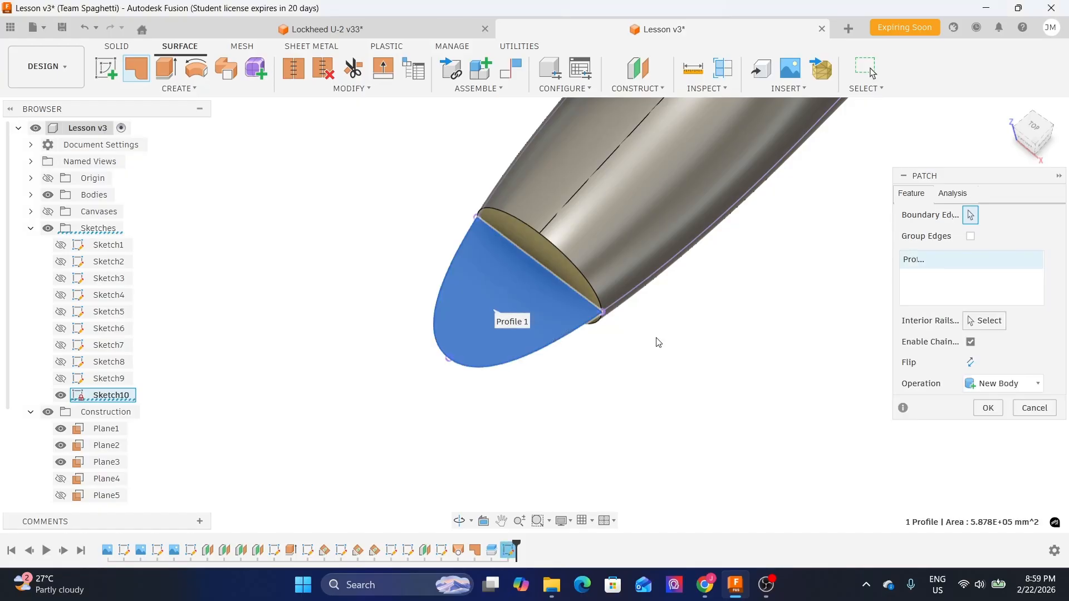
click(988, 408)
- Hide the fuselage body and orbit around the nose surfaces to inspect the new patch
mouse_move(795, 332)
shift+middle_down()
mouse_move(774, 287)
mouse_move(782, 334)
shift+middle_up()
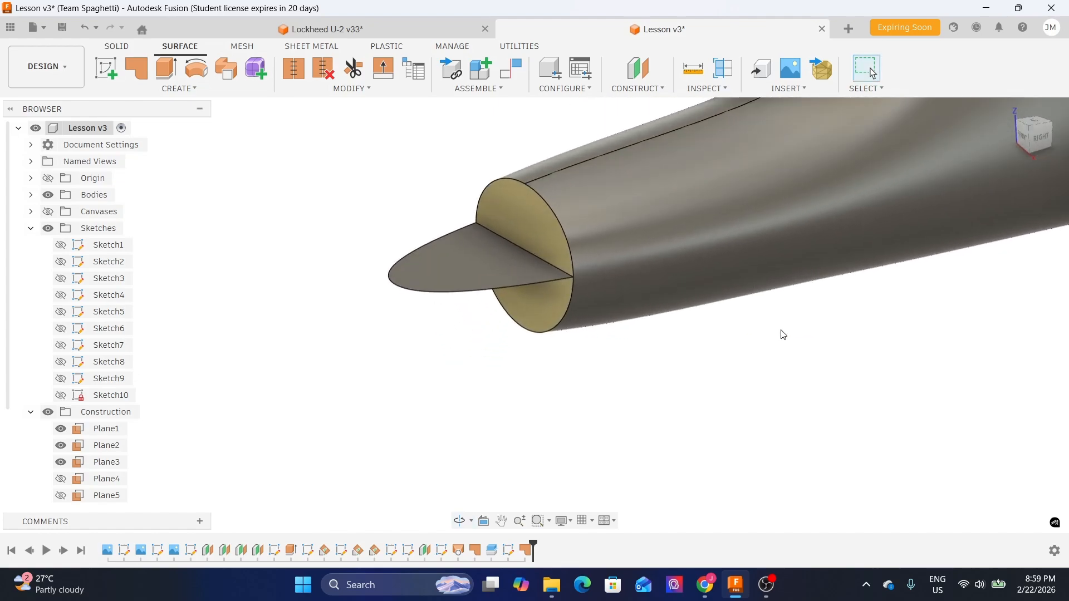
click(670, 240)
key(v)
shift+middle_drag(662, 393, 597, 276)
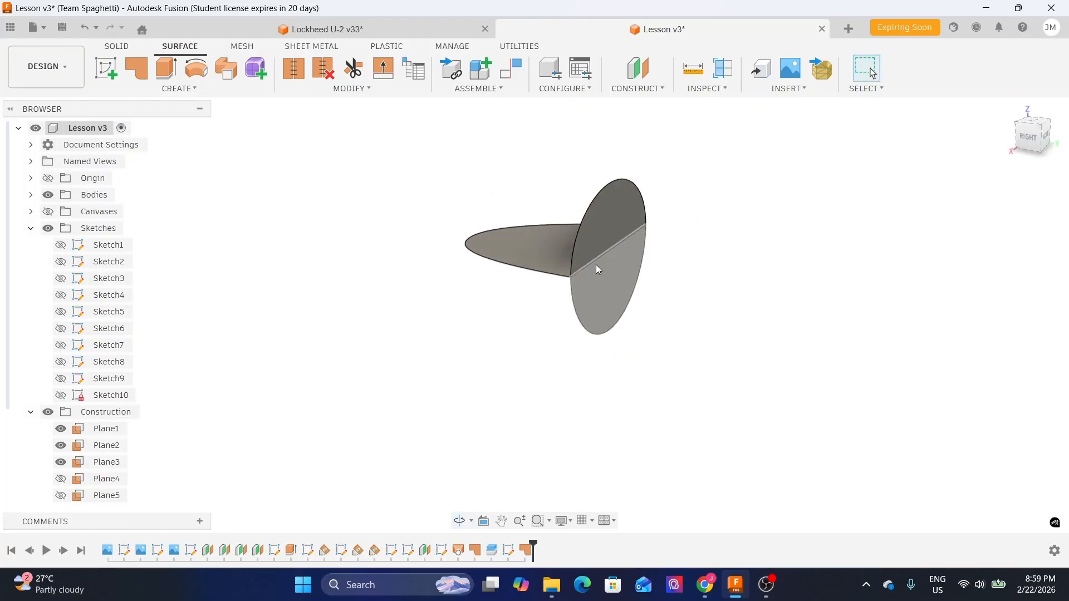
click(603, 222)
click(600, 309)
click(523, 245)
shift+middle_drag(434, 339, 483, 360)
click(486, 342)
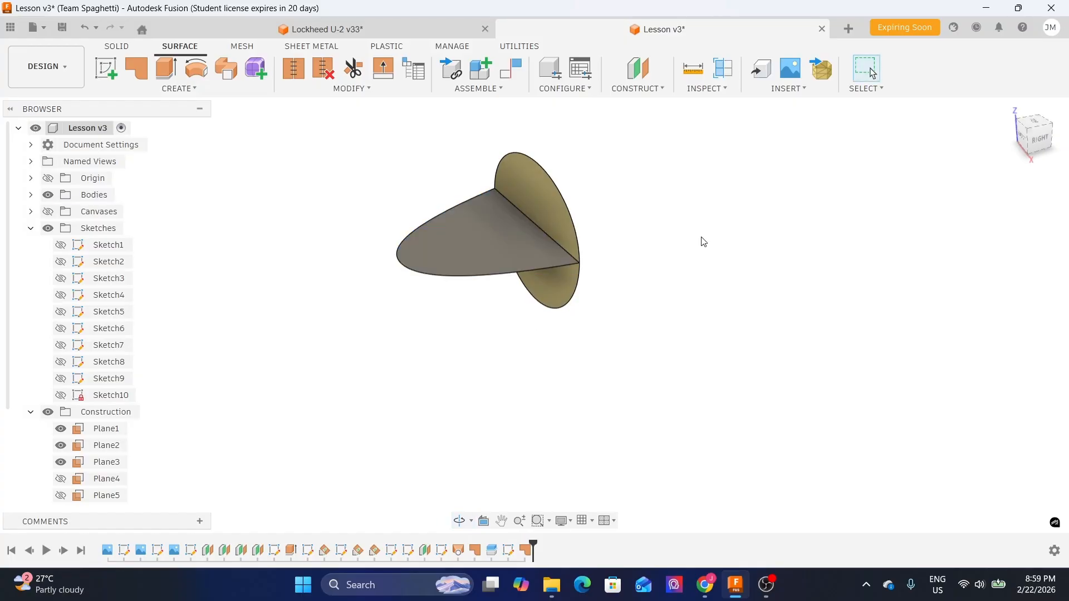
- Show Sketch5 and start a surface loft through the three nose cross-section profiles
middle_drag(704, 241, 699, 293)
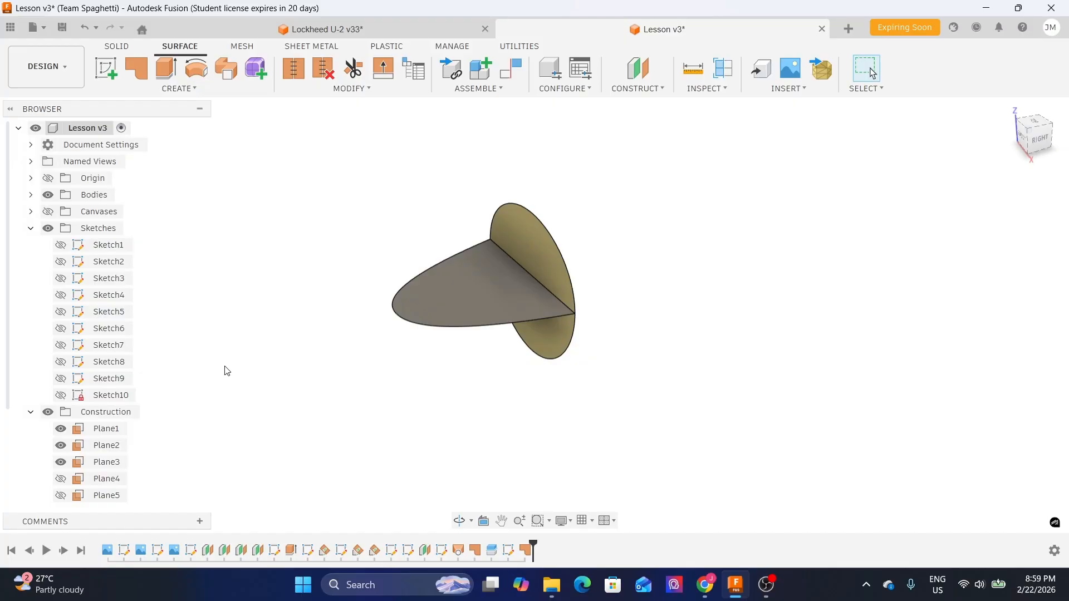
click(60, 313)
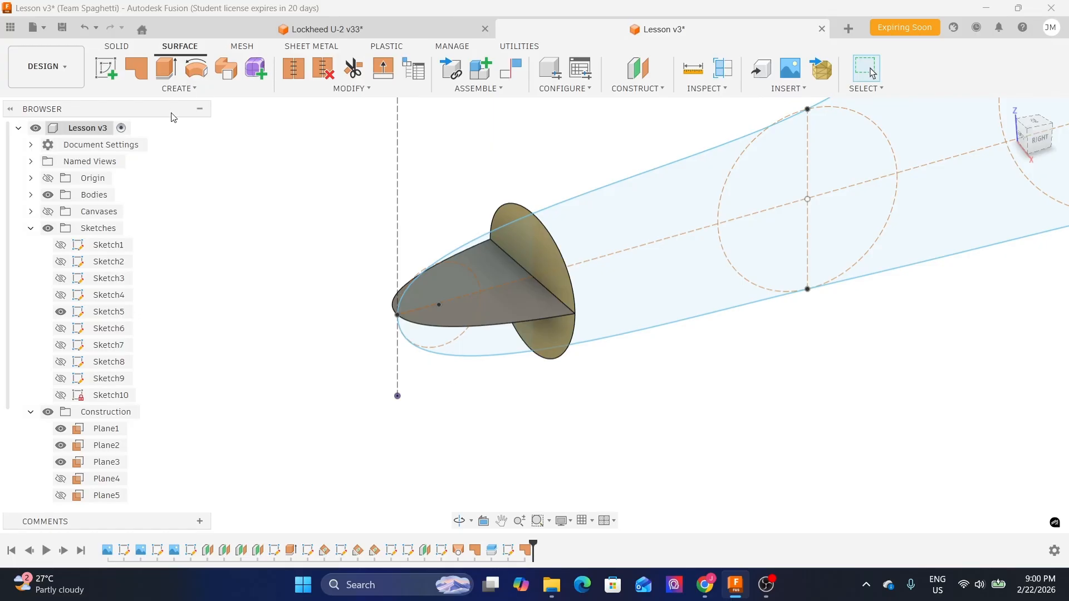
click(175, 90)
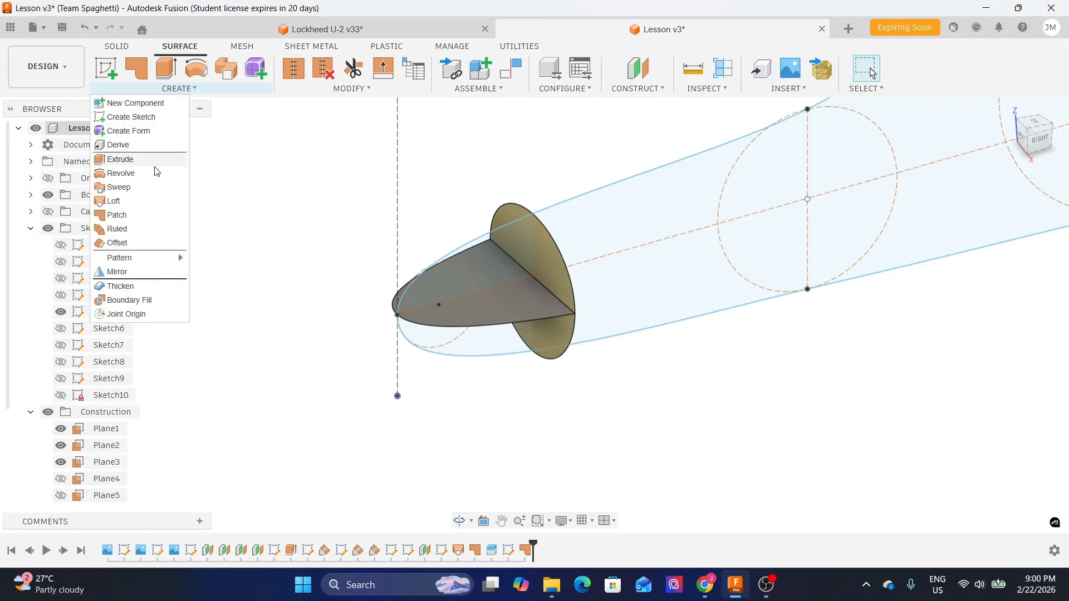
click(130, 202)
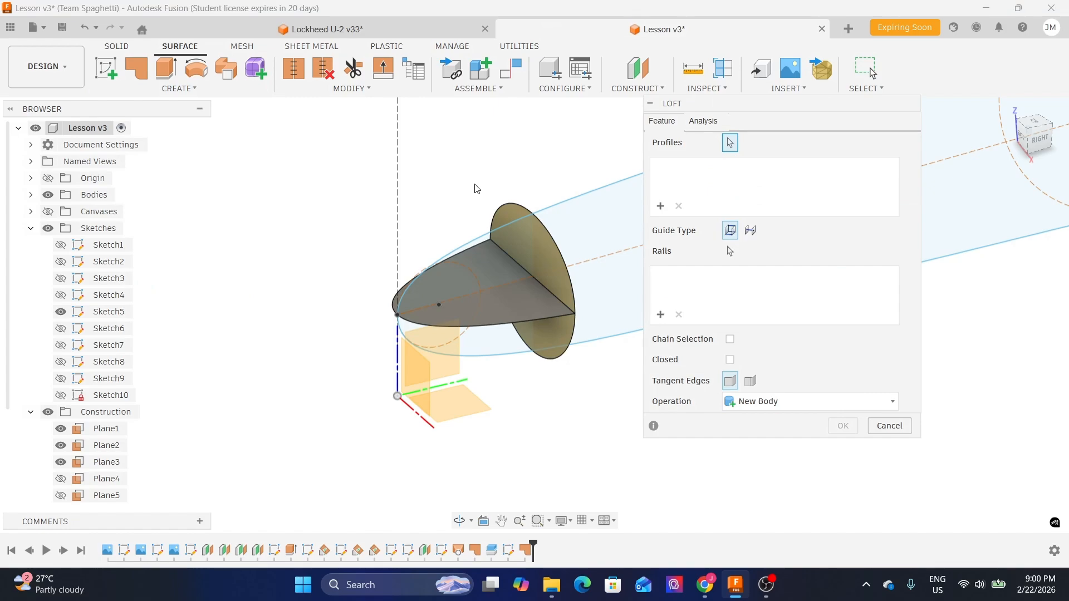
click(506, 207)
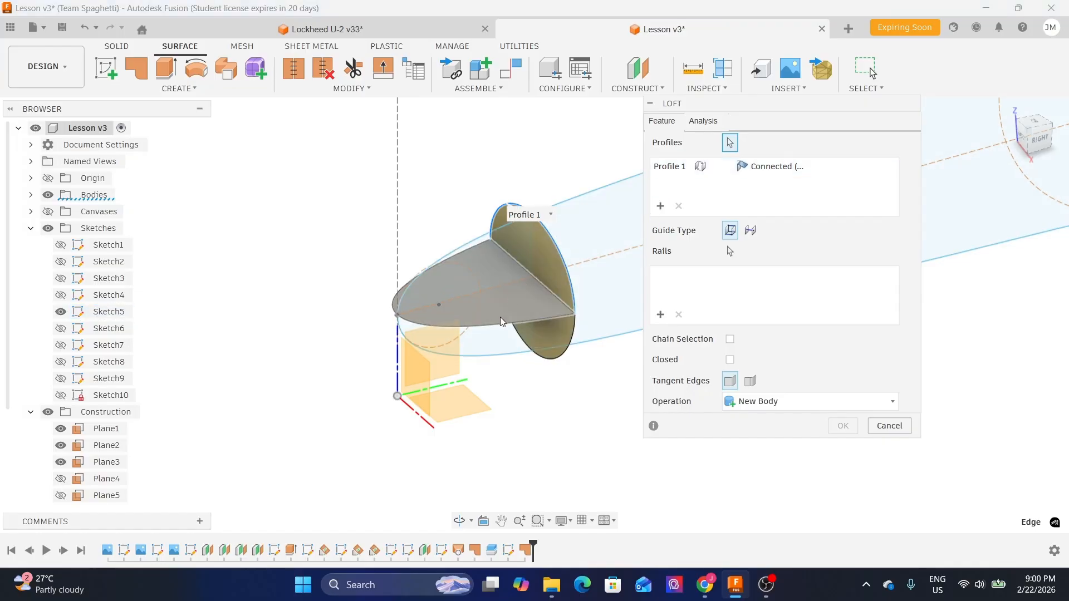
click(497, 330)
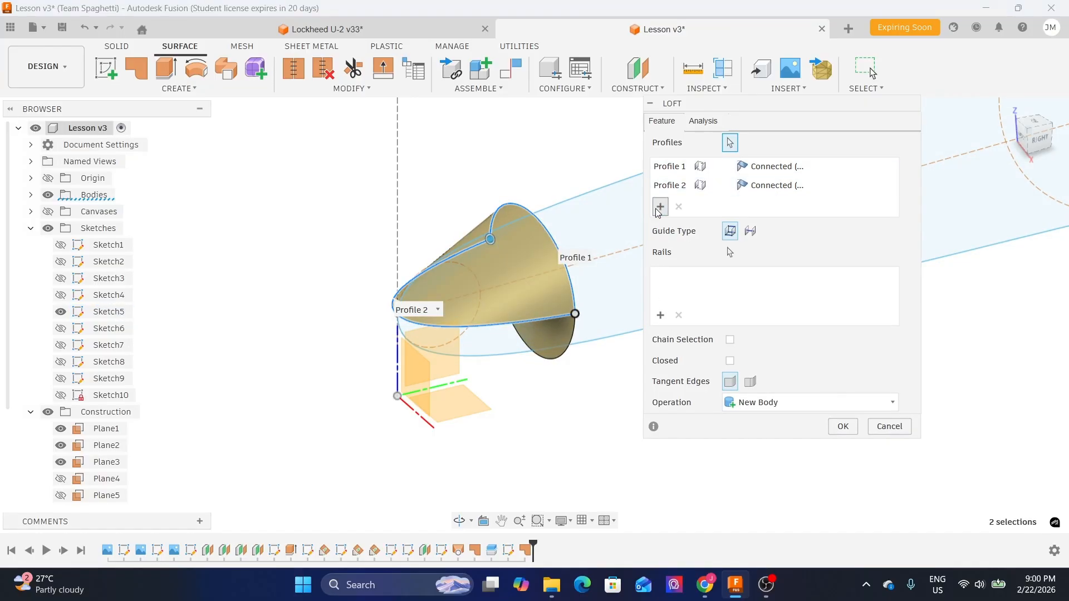
scroll(548, 389, up, 2)
click(566, 341)
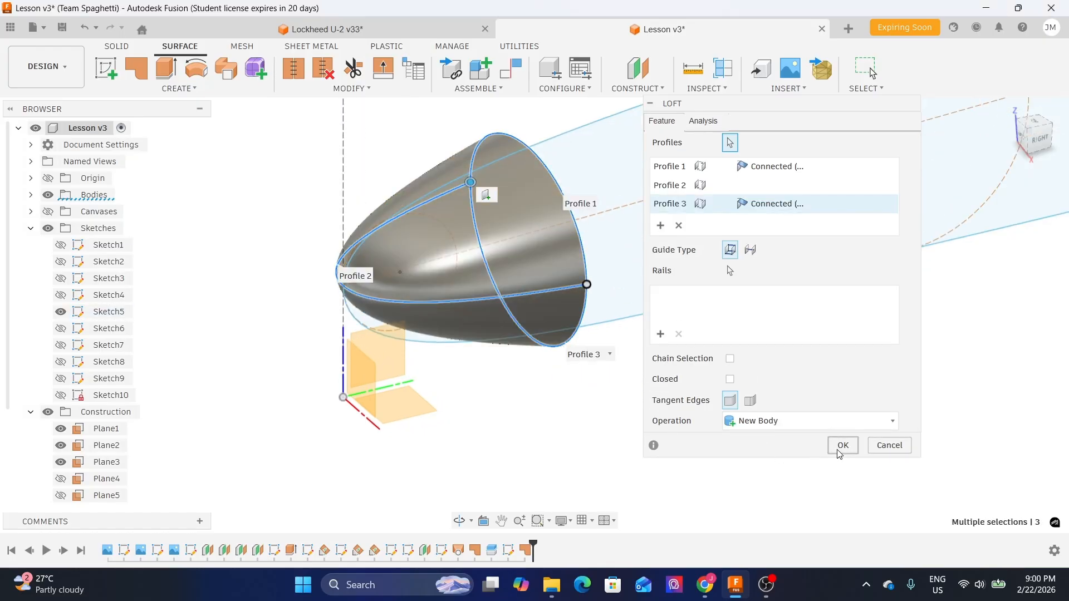
- Add the nose curve from Sketch5 as a loft rail and finish the loft
scroll(319, 312, down, 2)
scroll(319, 312, down, 1)
mouse_move(544, 376)
middle_down()
mouse_move(506, 413)
mouse_move(545, 401)
mouse_move(530, 392)
middle_up()
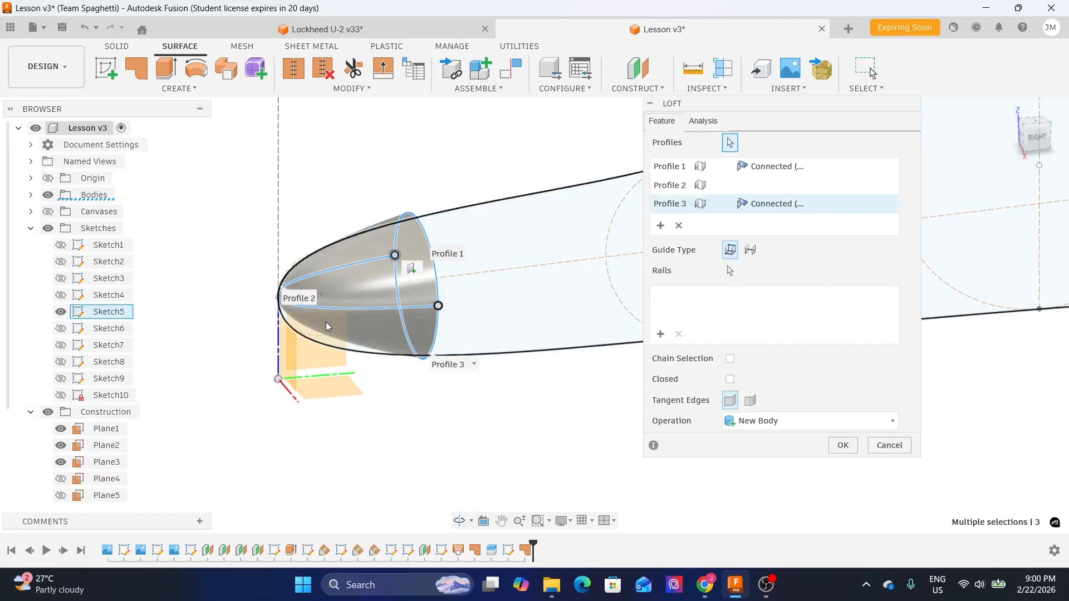
scroll(326, 323, up, 2)
click(661, 334)
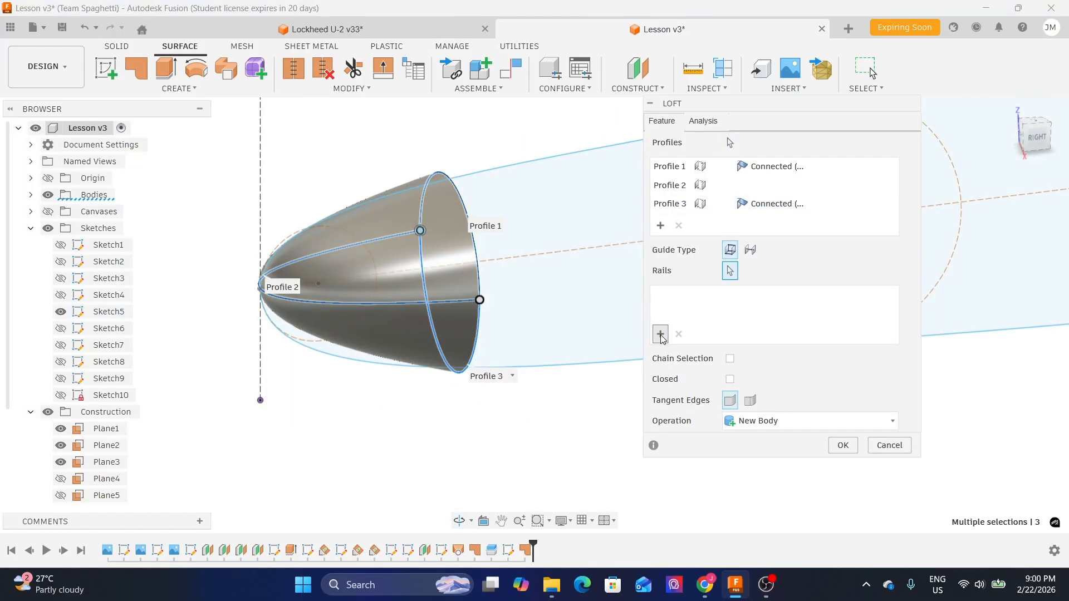
click(513, 166)
click(352, 358)
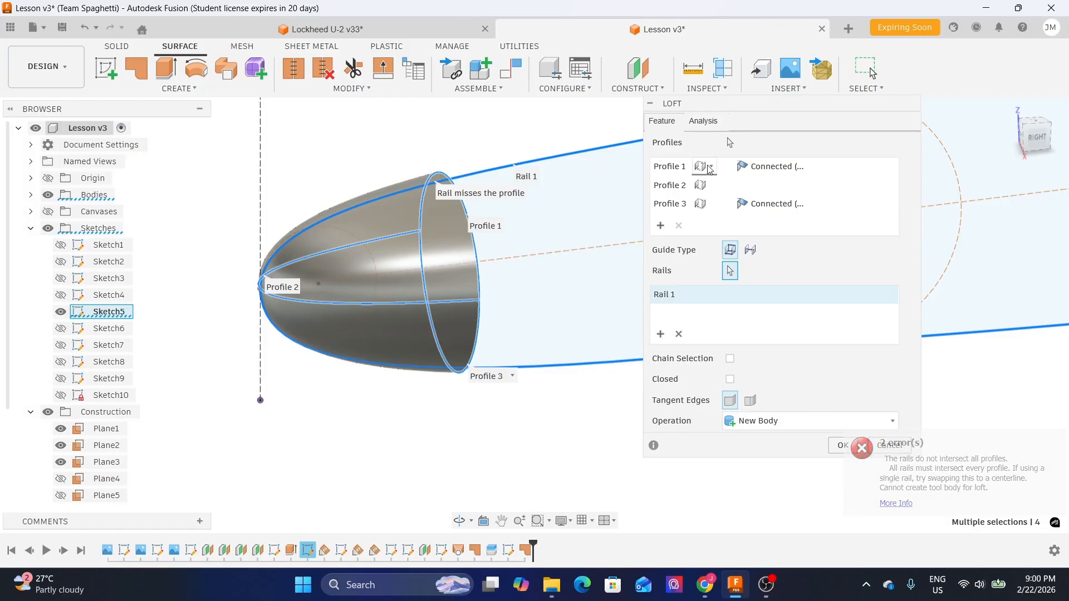
drag(730, 106, 763, 98)
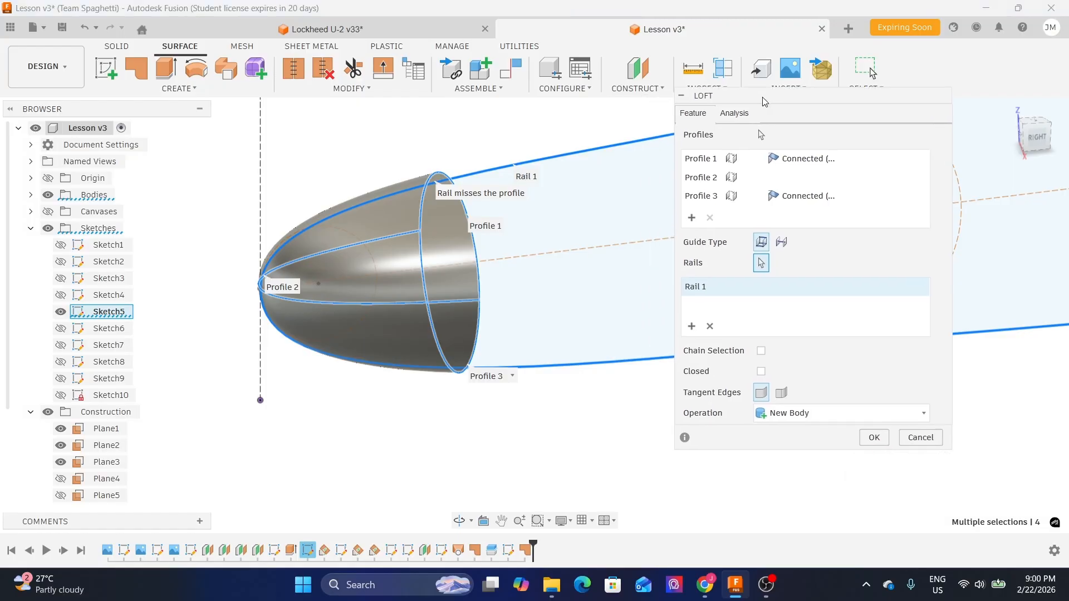
click(875, 437)
- Remove the old nose surface bodies Body4, Body5 and Body3 from the design
shift+middle_drag(654, 319, 673, 253)
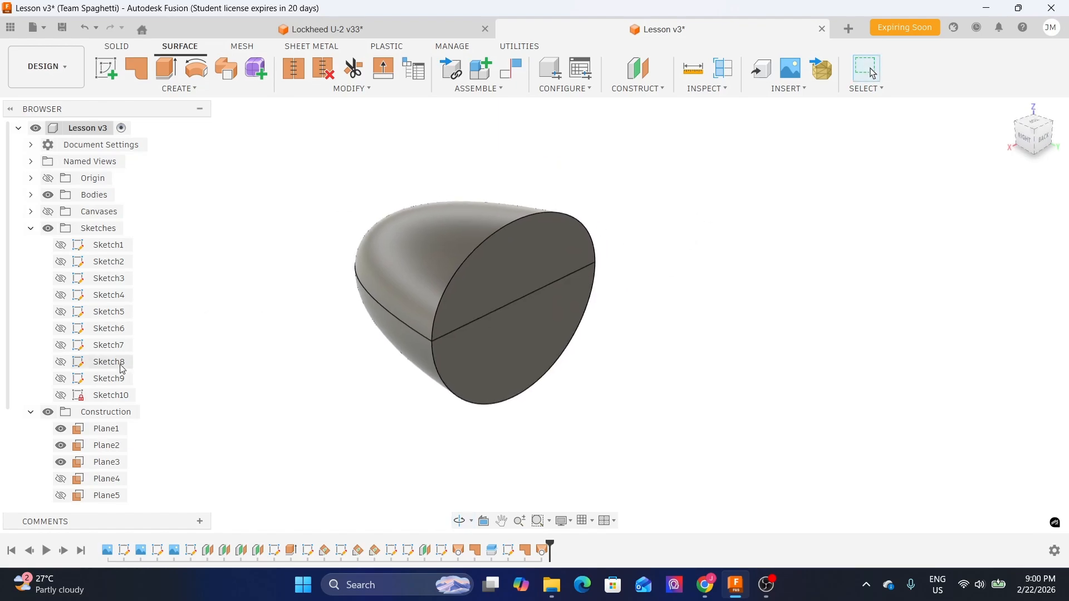
click(31, 412)
click(32, 230)
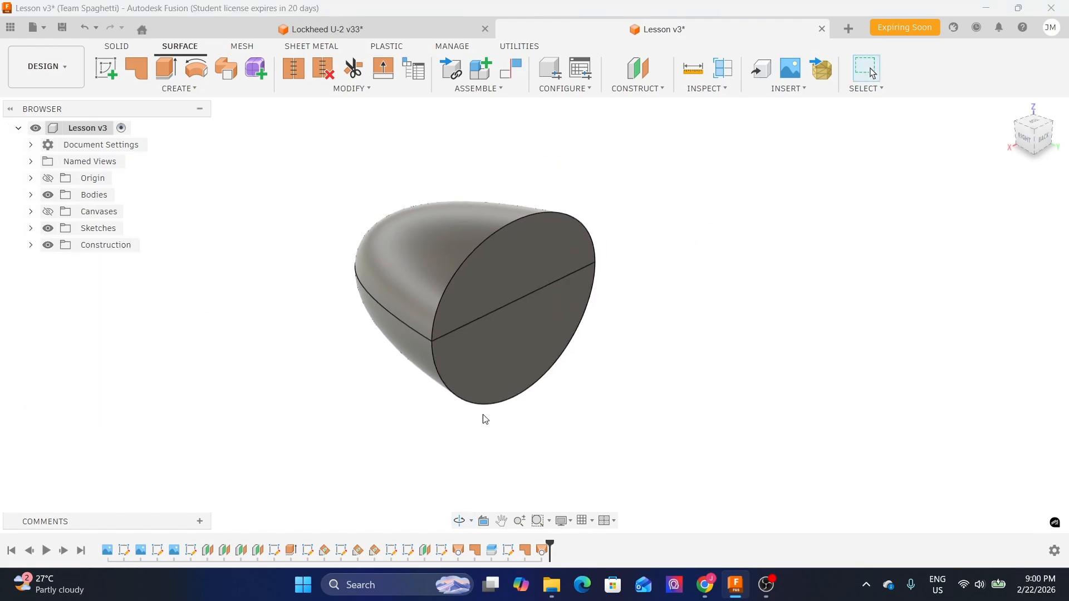
click(30, 195)
click(497, 292)
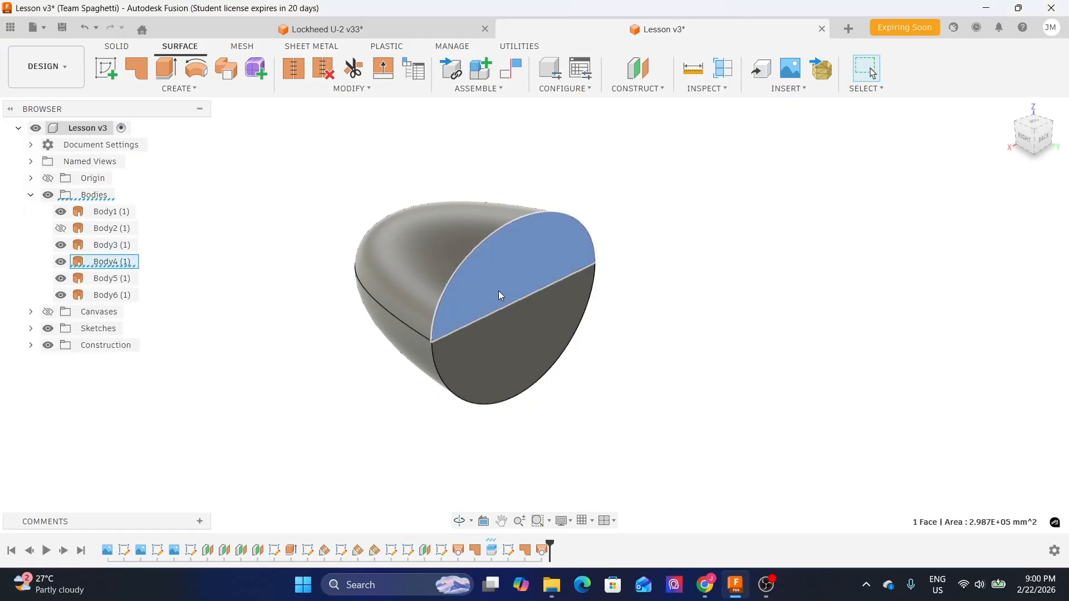
click(121, 264)
right_click(122, 266)
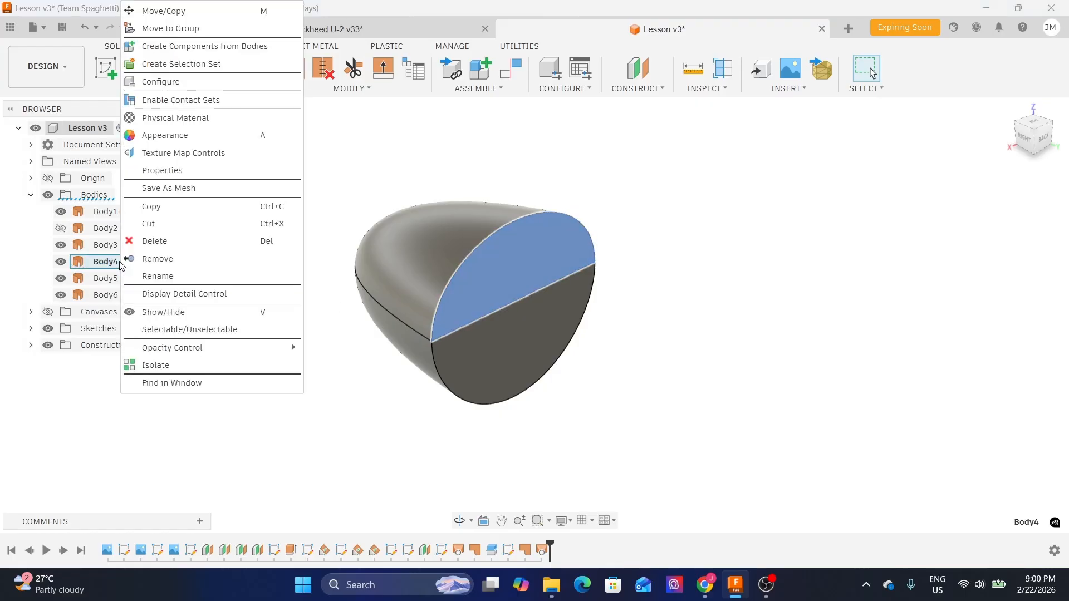
click(163, 265)
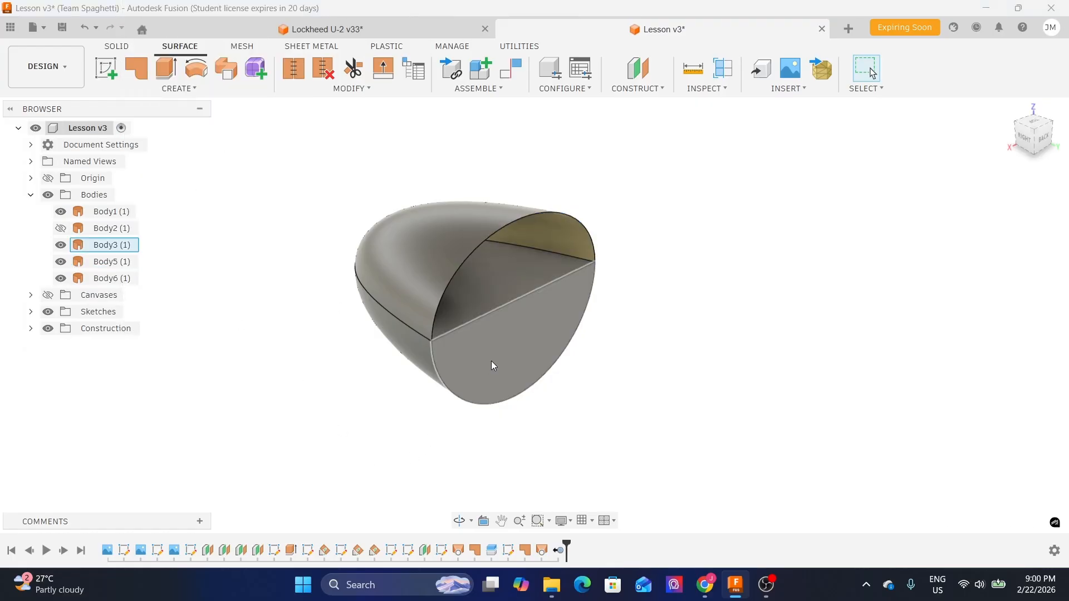
right_click(124, 249)
click(153, 262)
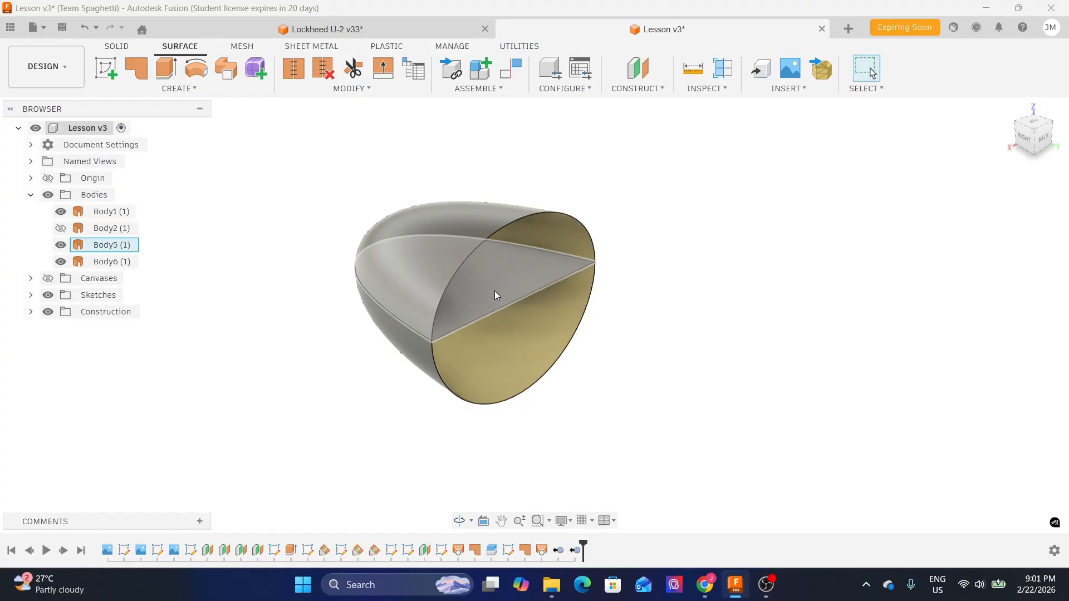
right_click(116, 245)
click(151, 259)
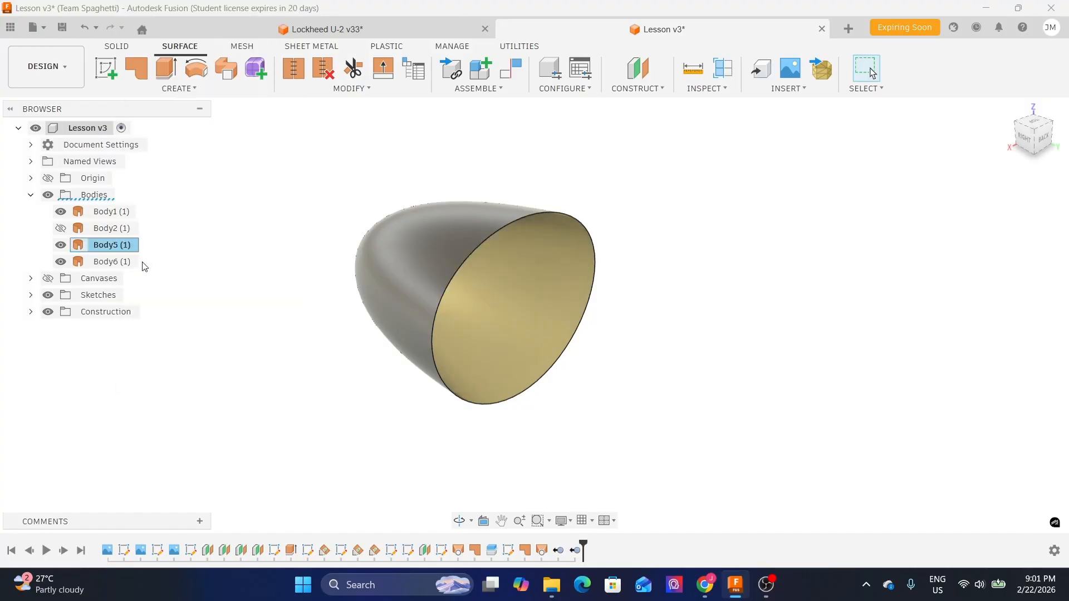
- Show Body2 and compare the fuselage with the canvas reference images in top, side and front views
click(61, 228)
shift+middle_drag(322, 342, 346, 341)
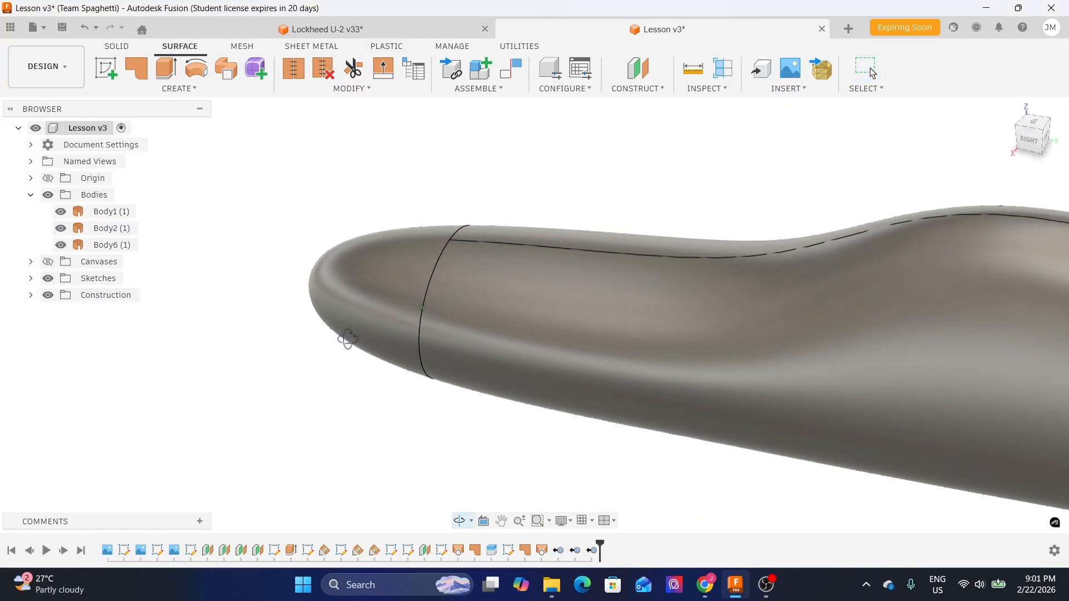
scroll(440, 267, down, 3)
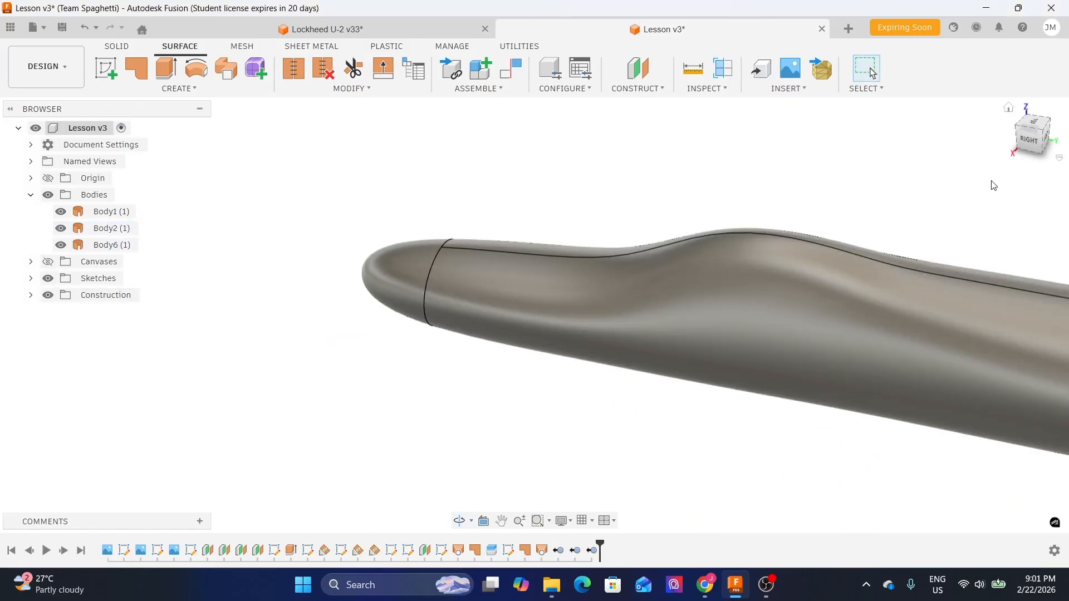
click(1033, 123)
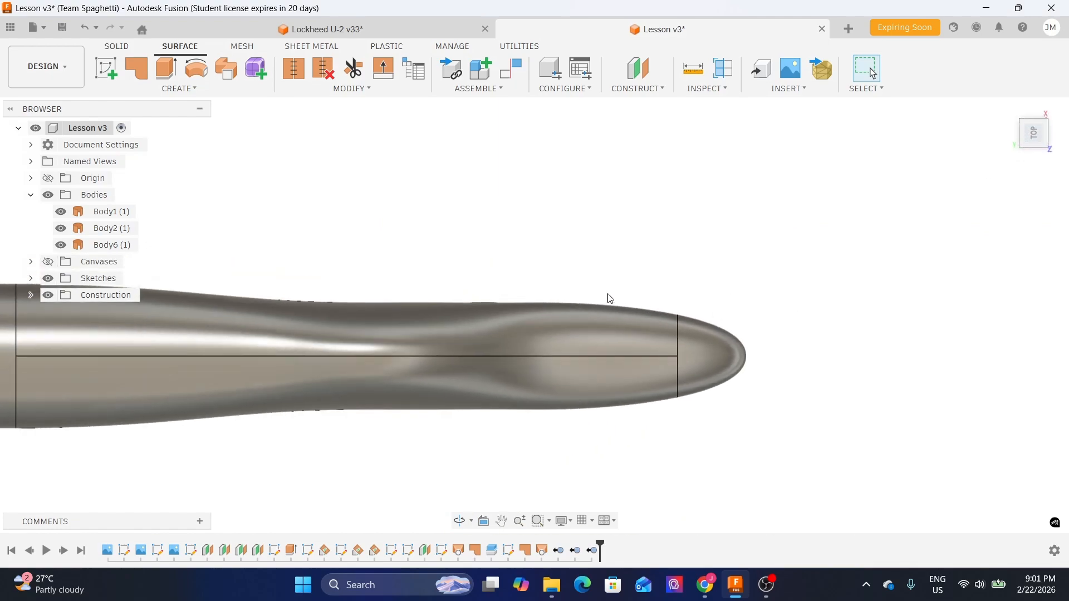
click(30, 195)
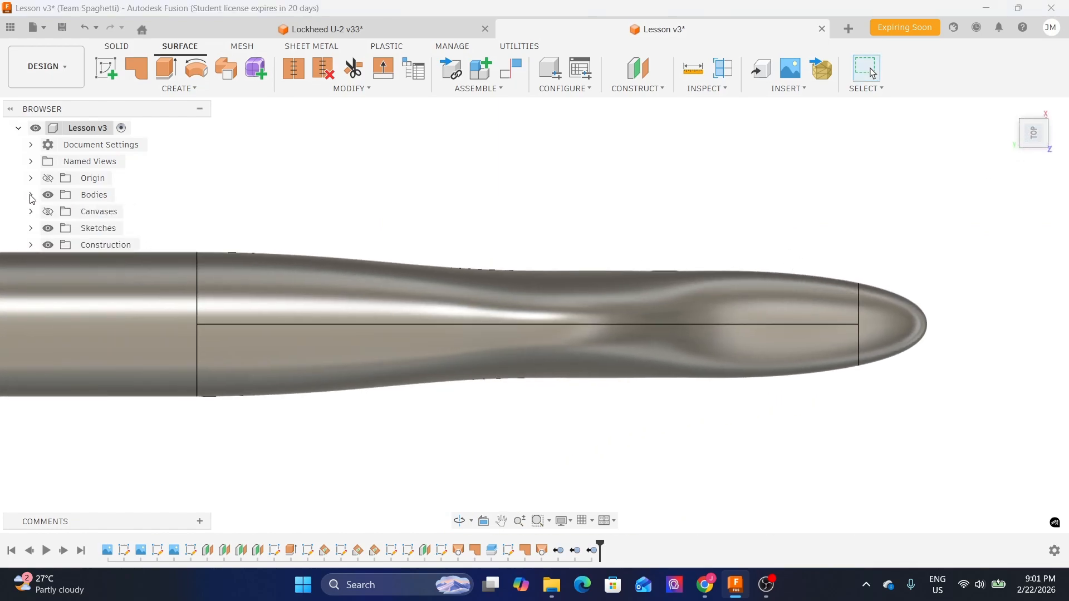
click(48, 212)
scroll(558, 324, down, 3)
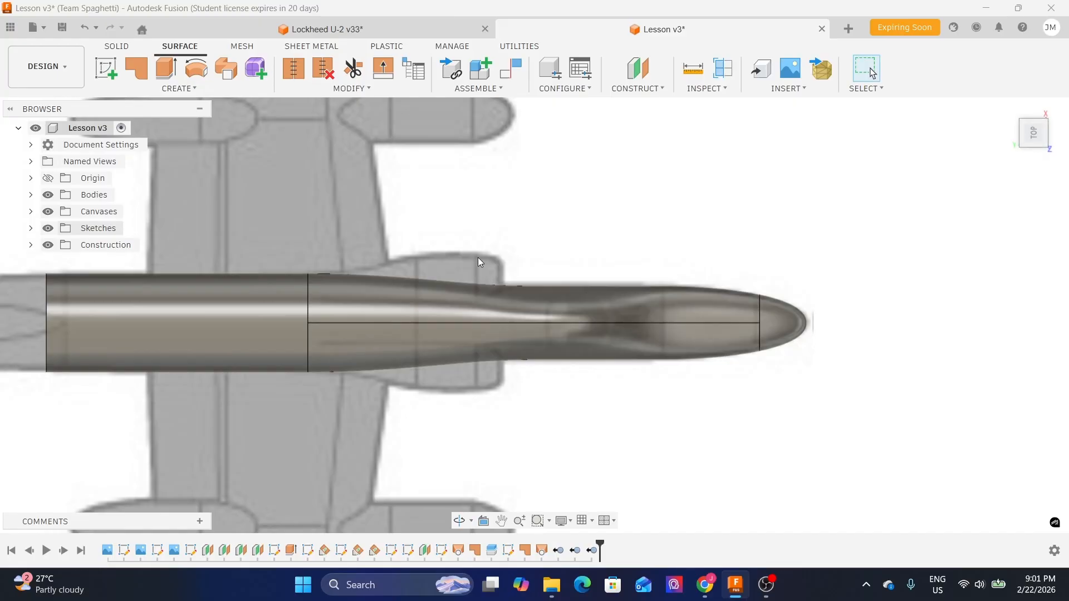
scroll(820, 303, up, 1)
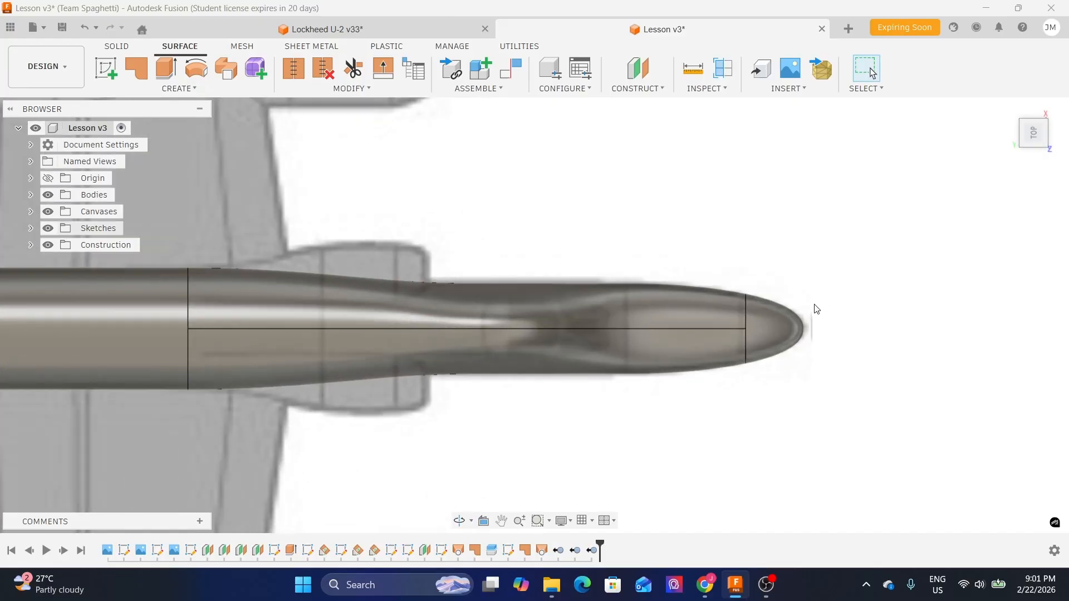
click(1032, 162)
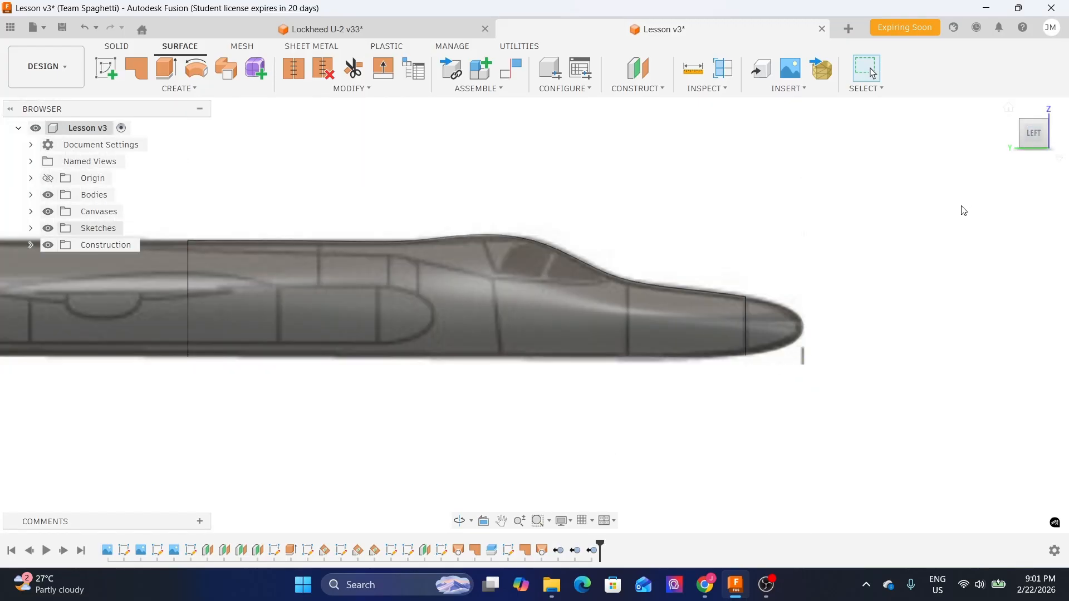
click(1056, 136)
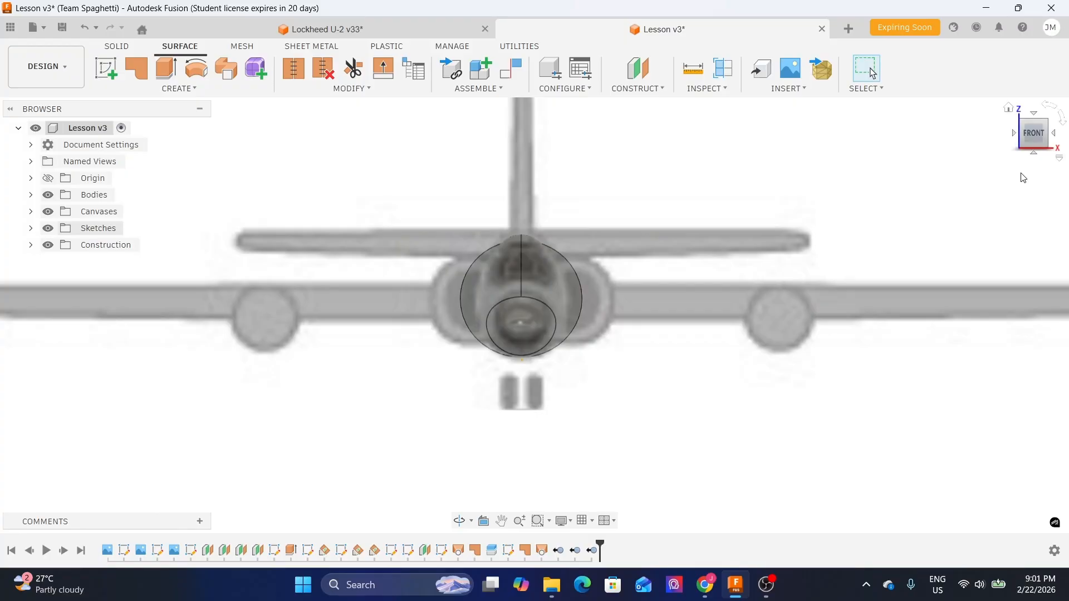
click(49, 212)
shift+middle_drag(634, 303, 598, 316)
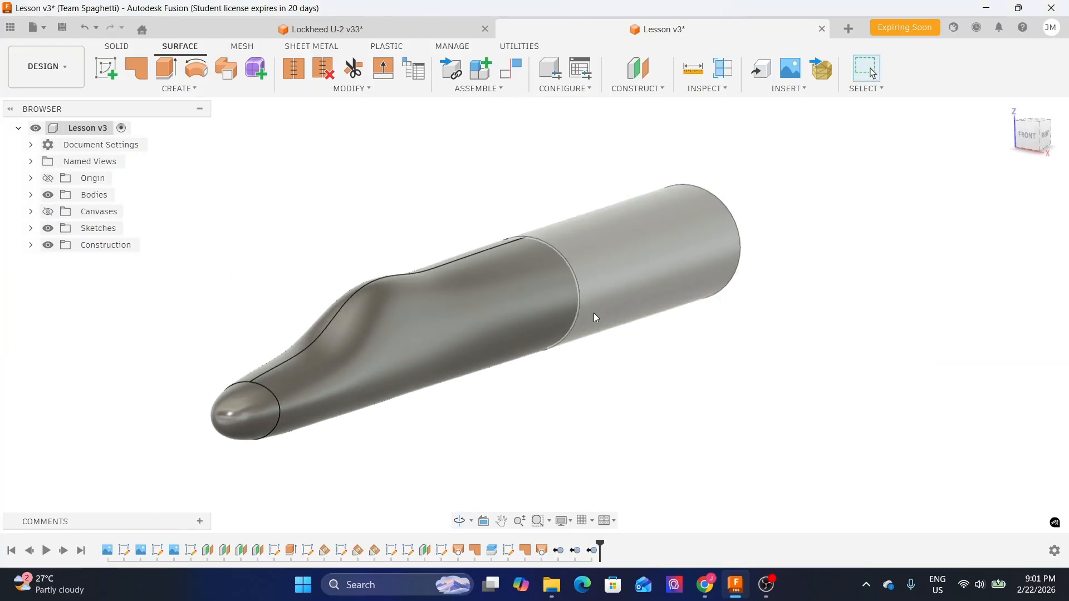
middle_drag(482, 439, 538, 423)
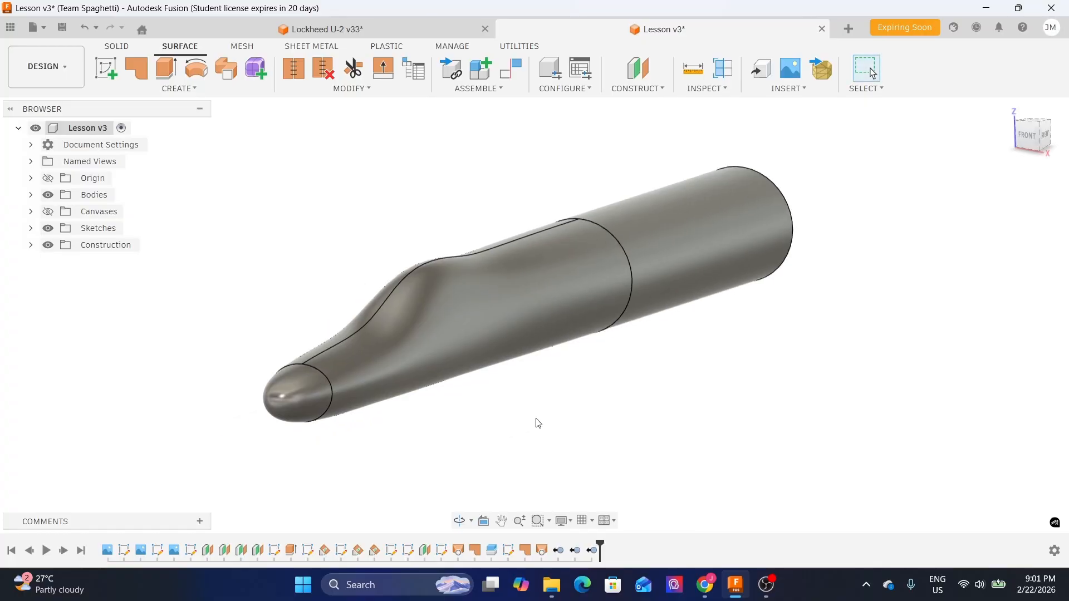
- Switch the visual style to Shaded without edges
key(ctrl+4)
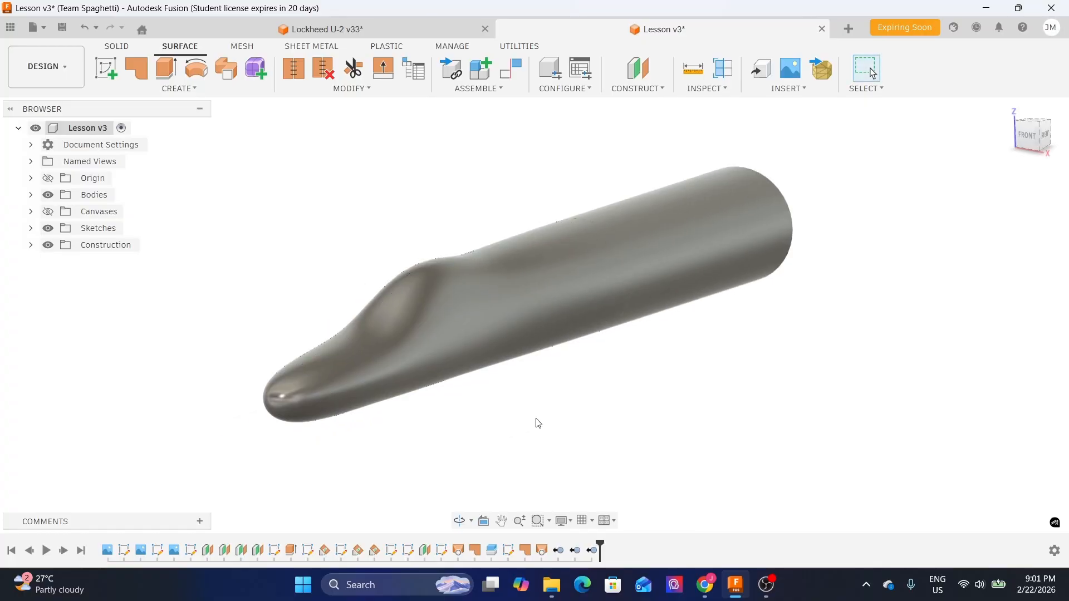
click(570, 522)
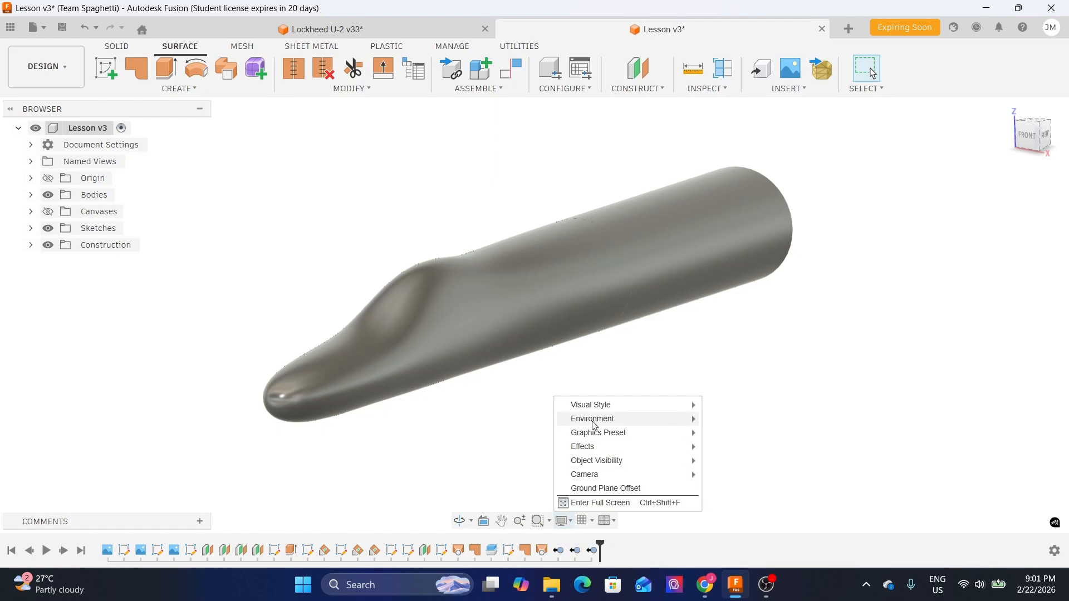
mouse_move(610, 406)
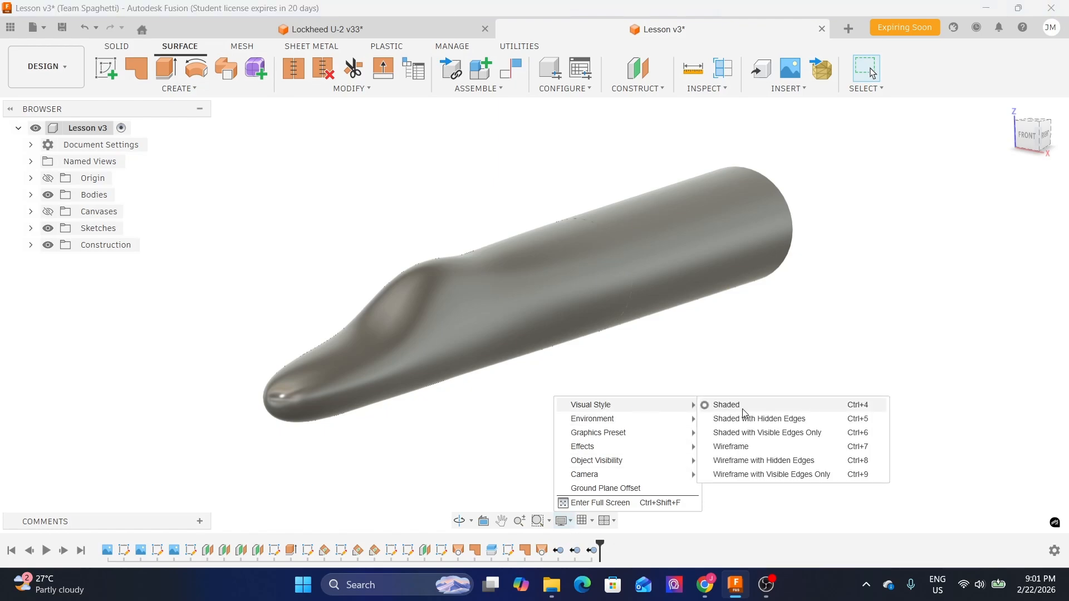
click(786, 357)
- Orbit and zoom around the fuselage to inspect the blended nose and body surfaces
shift+middle_drag(705, 365, 612, 426)
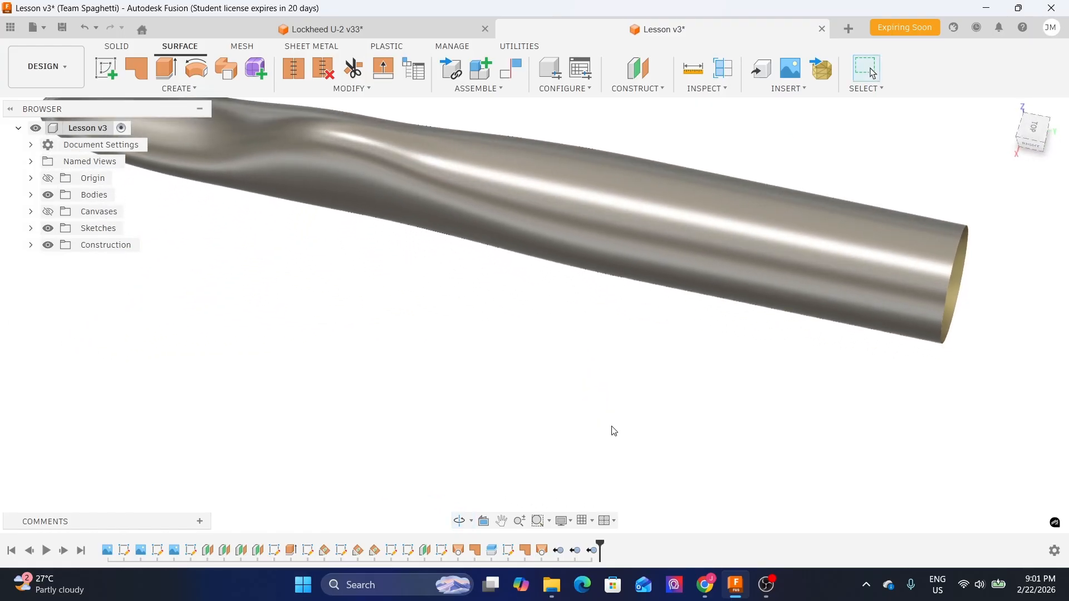
scroll(408, 255, up, 3)
middle_drag(408, 256, 685, 417)
scroll(346, 262, up, 4)
shift+middle_drag(361, 342, 414, 252)
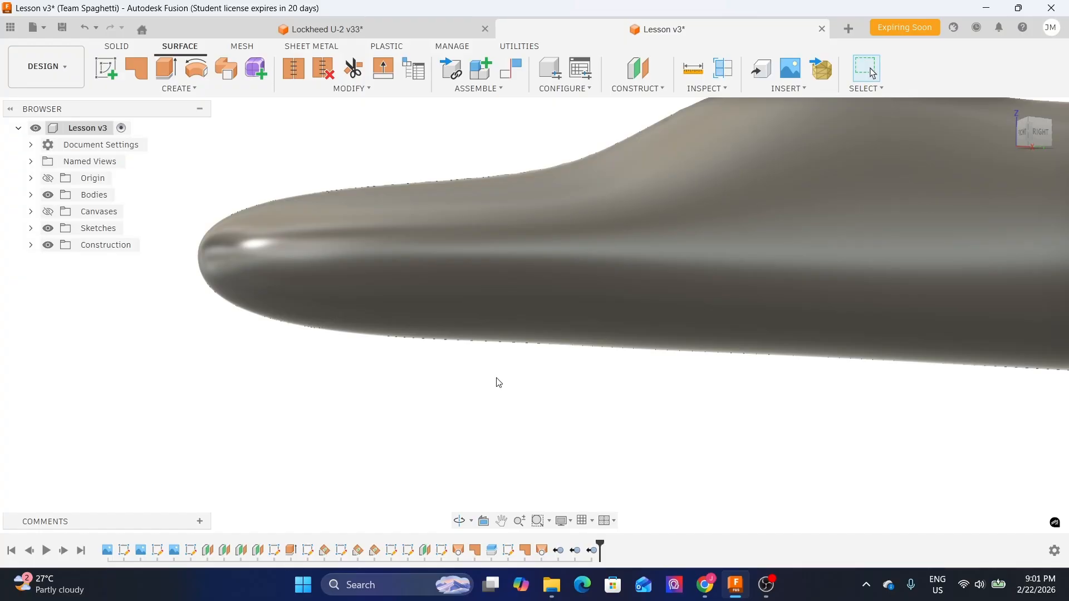
scroll(499, 382, down, 5)
click(973, 326)
click(771, 336)
click(410, 336)
click(498, 452)
shift+middle_drag(474, 418, 501, 432)
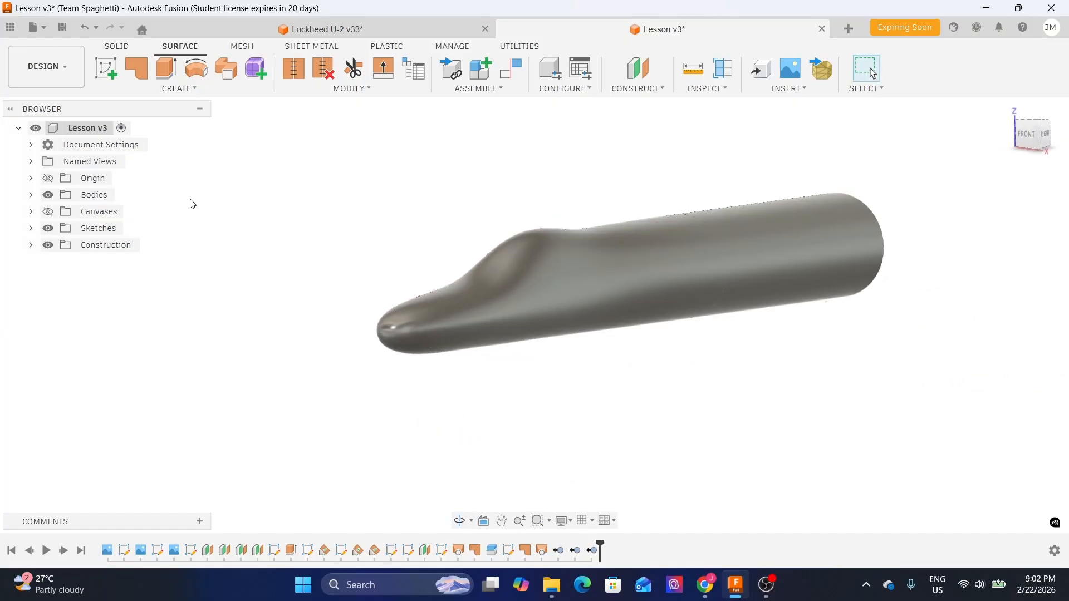
- Preview the fuselage's shading in the Render workspace and return to the Design workspace
click(33, 73)
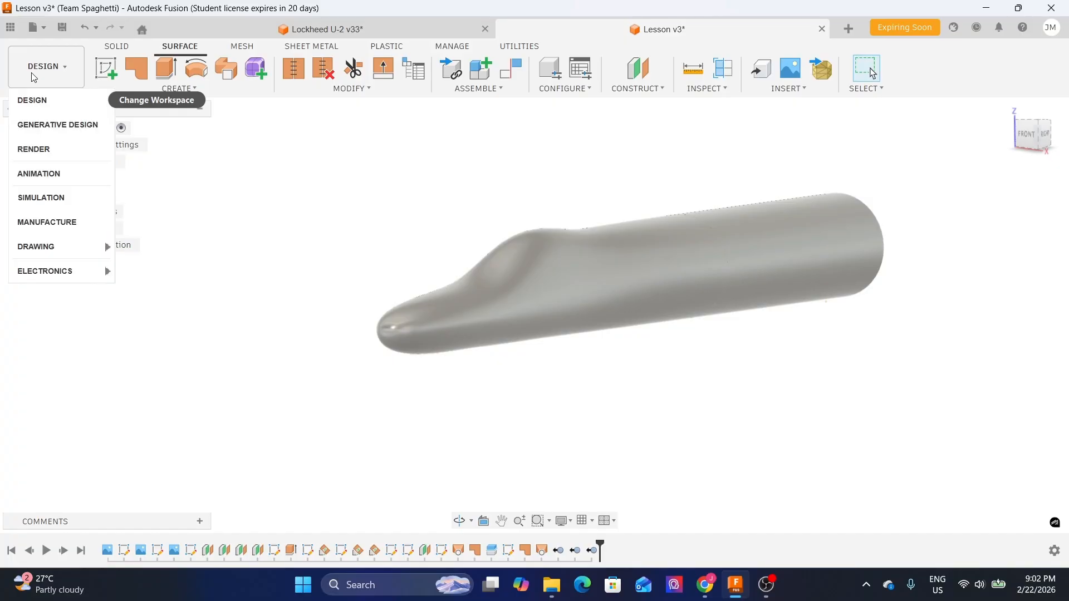
click(34, 150)
shift+middle_drag(484, 350, 558, 424)
scroll(337, 454, up, 5)
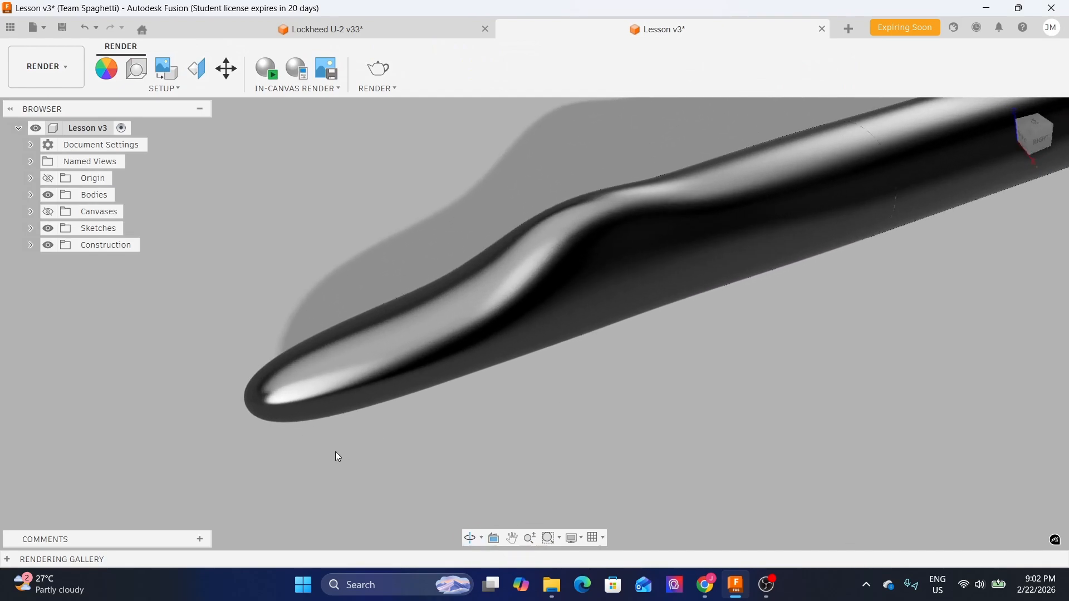
shift+middle_drag(327, 438, 491, 418)
mouse_move(463, 171)
shift+middle_down()
mouse_move(454, 215)
mouse_move(533, 211)
mouse_move(493, 325)
mouse_move(533, 220)
mouse_move(518, 285)
mouse_move(525, 244)
shift+middle_up()
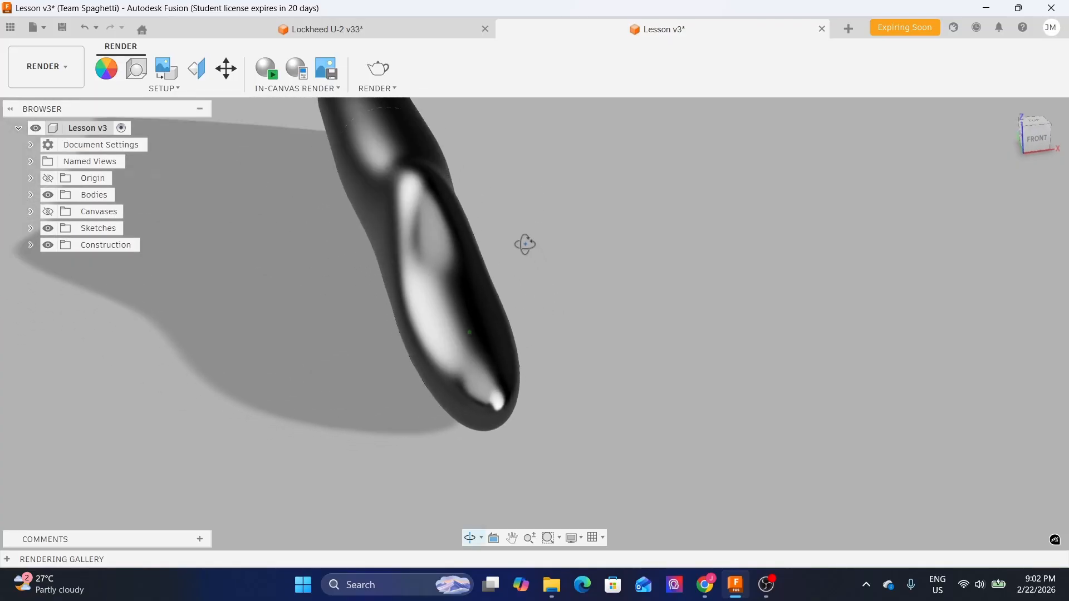
click(56, 77)
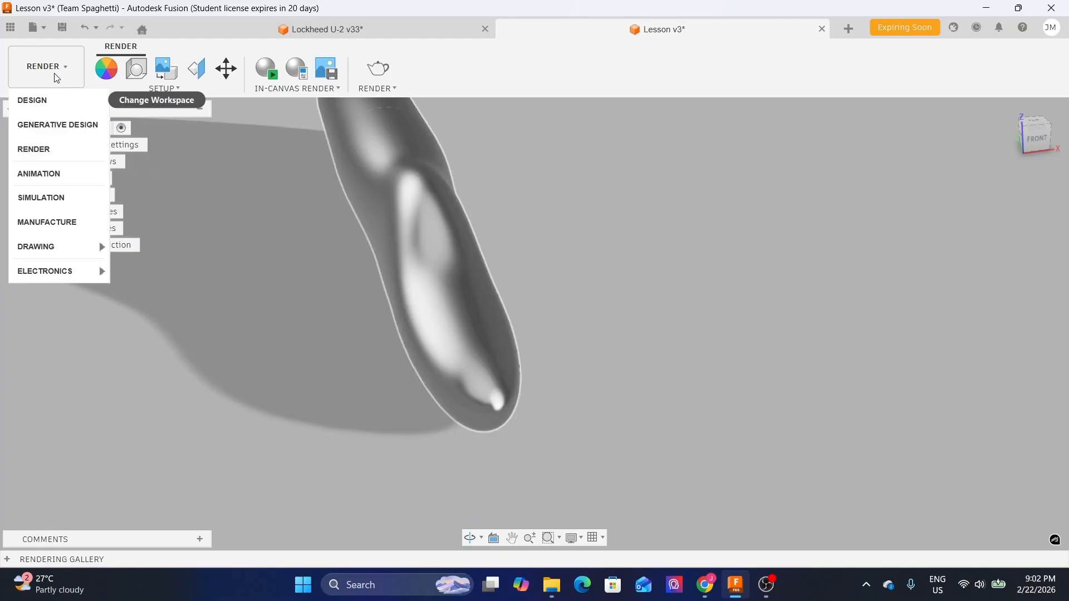
click(32, 100)
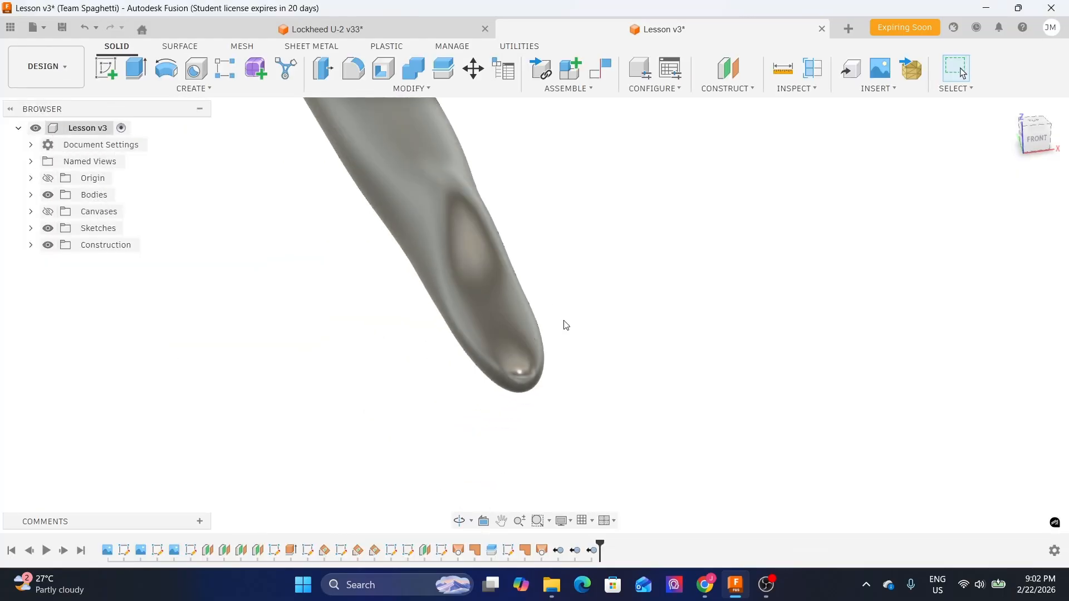
- Show the canvas reference images and compare the fuselage against them in the right side view
shift+middle_drag(571, 281, 412, 250)
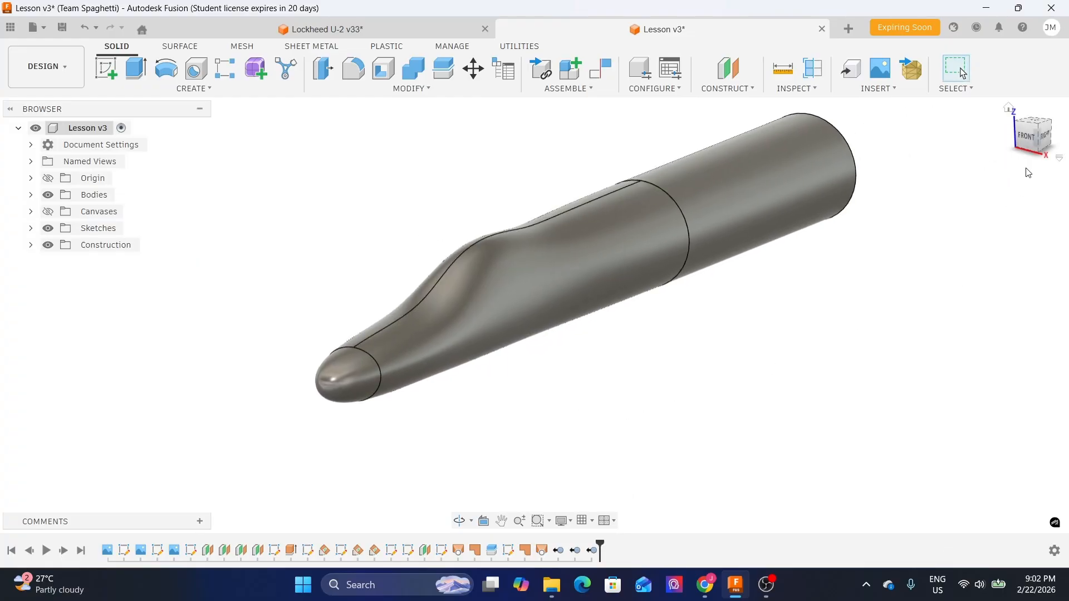
click(1046, 138)
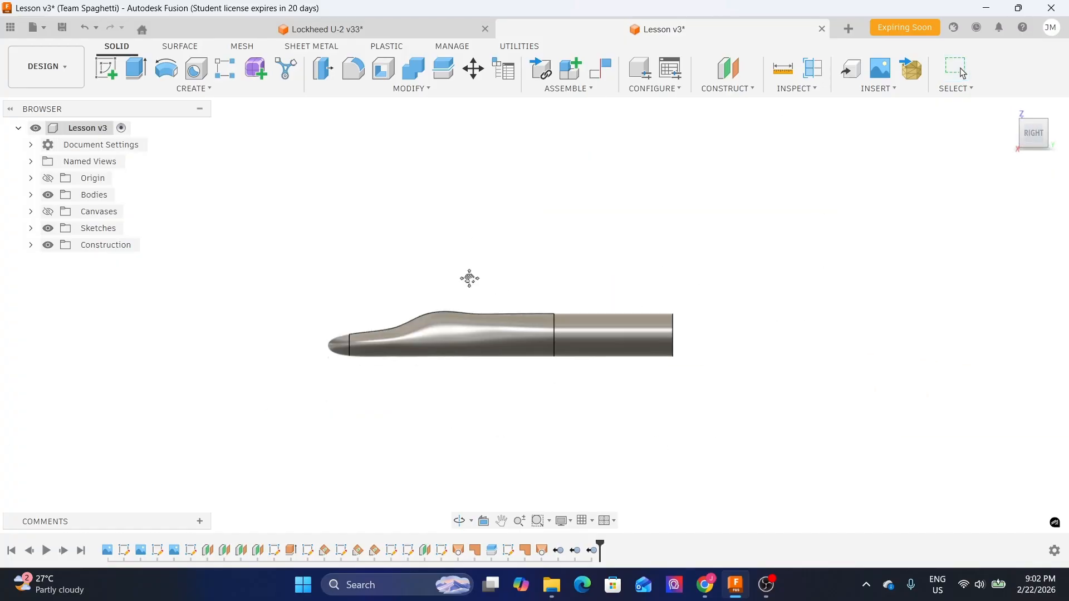
scroll(438, 290, up, 3)
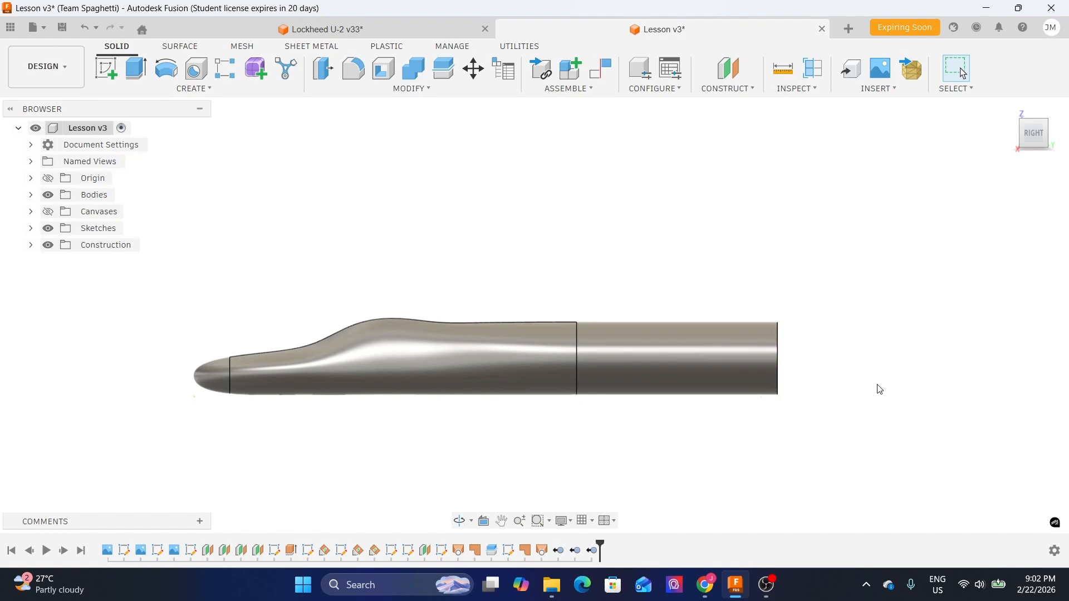
middle_drag(823, 390, 638, 368)
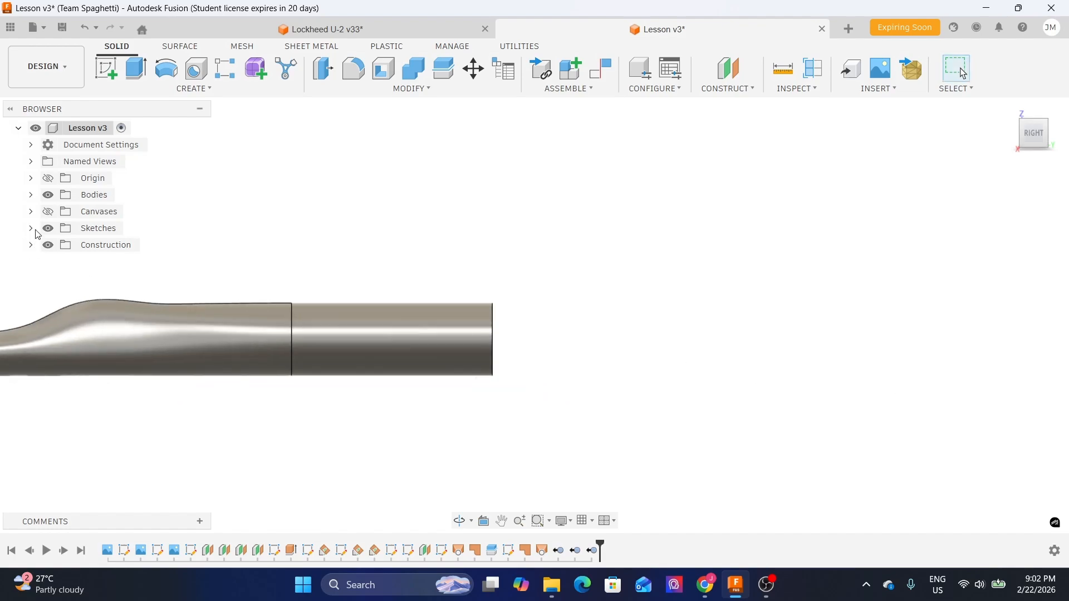
click(48, 211)
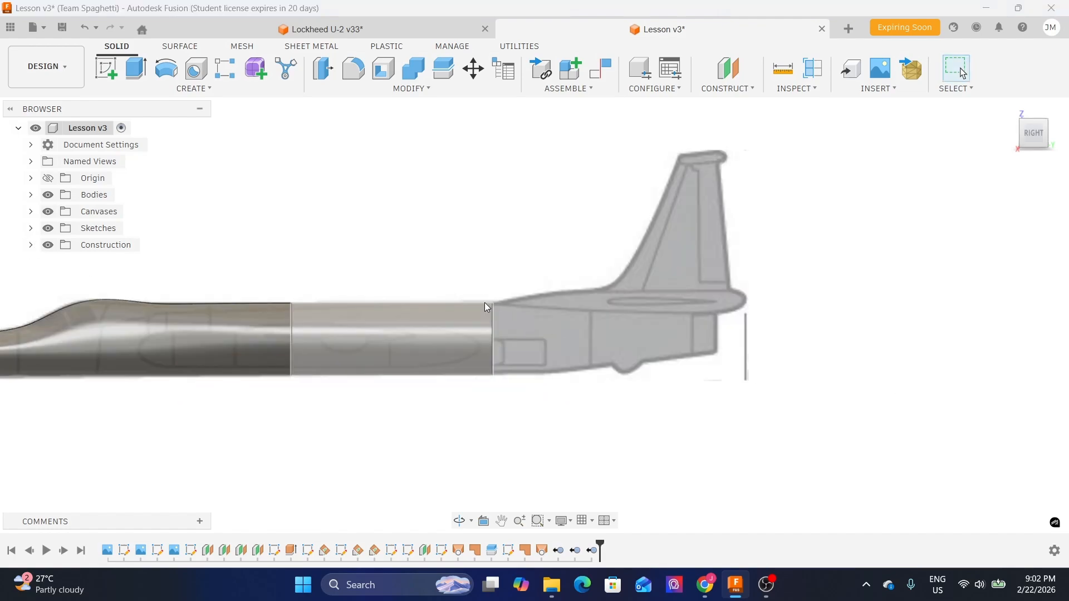